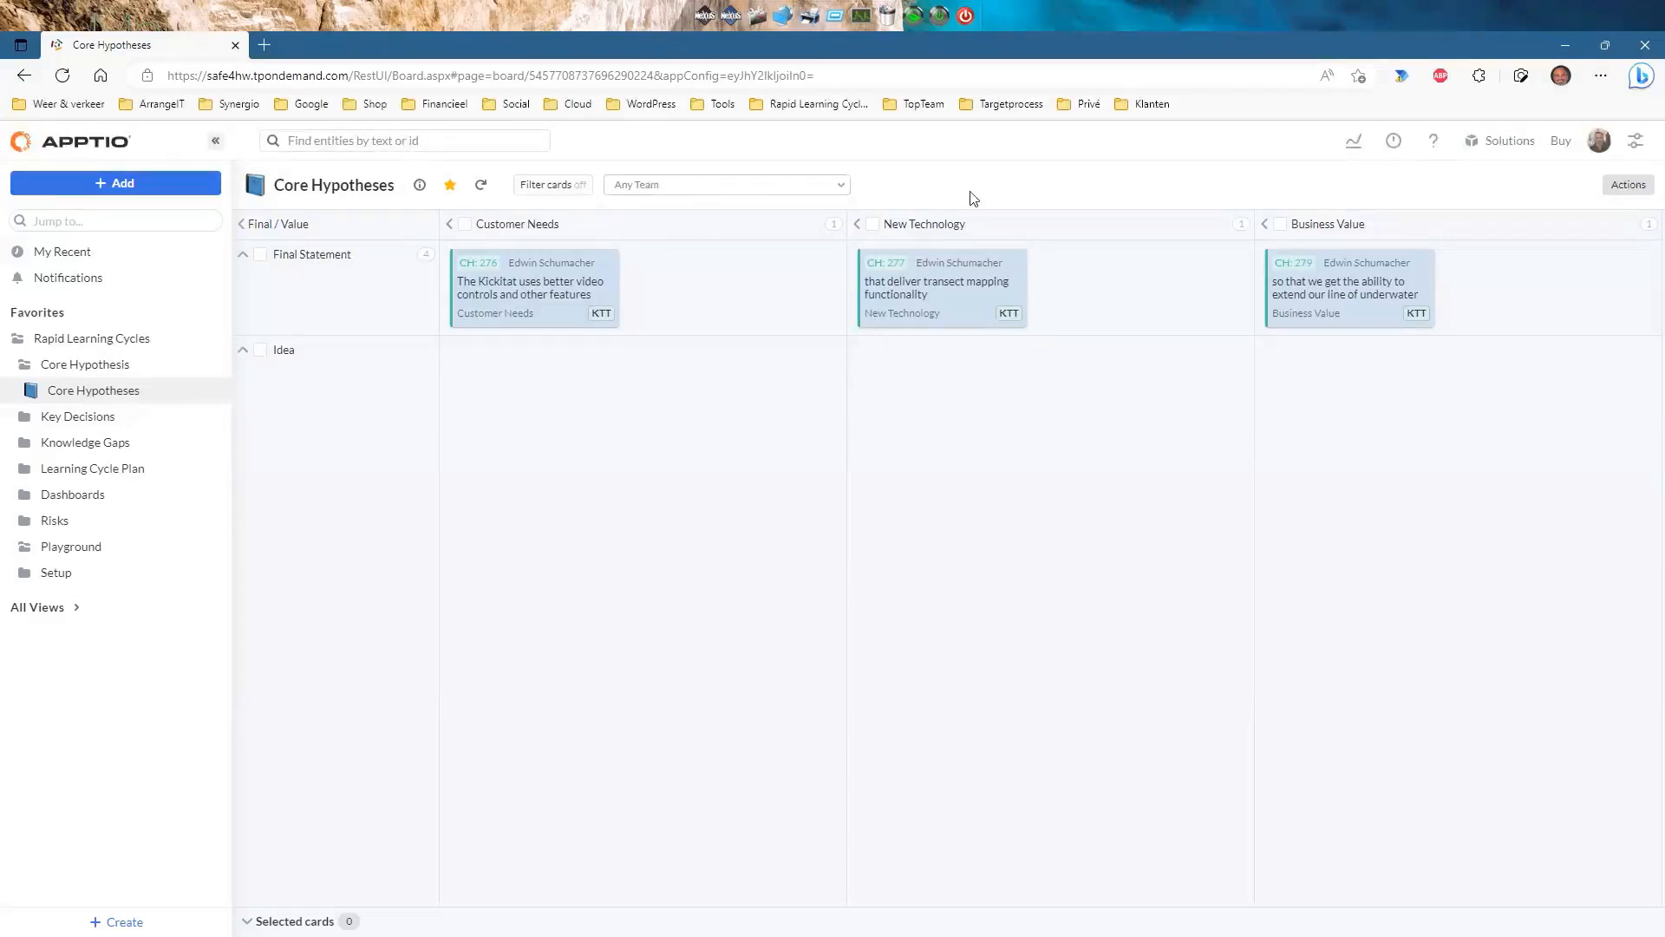
Look through the board actions menu, recently modified items and the notifications panel.
{"action": "left_click", "coordinate": [1611, 186]}
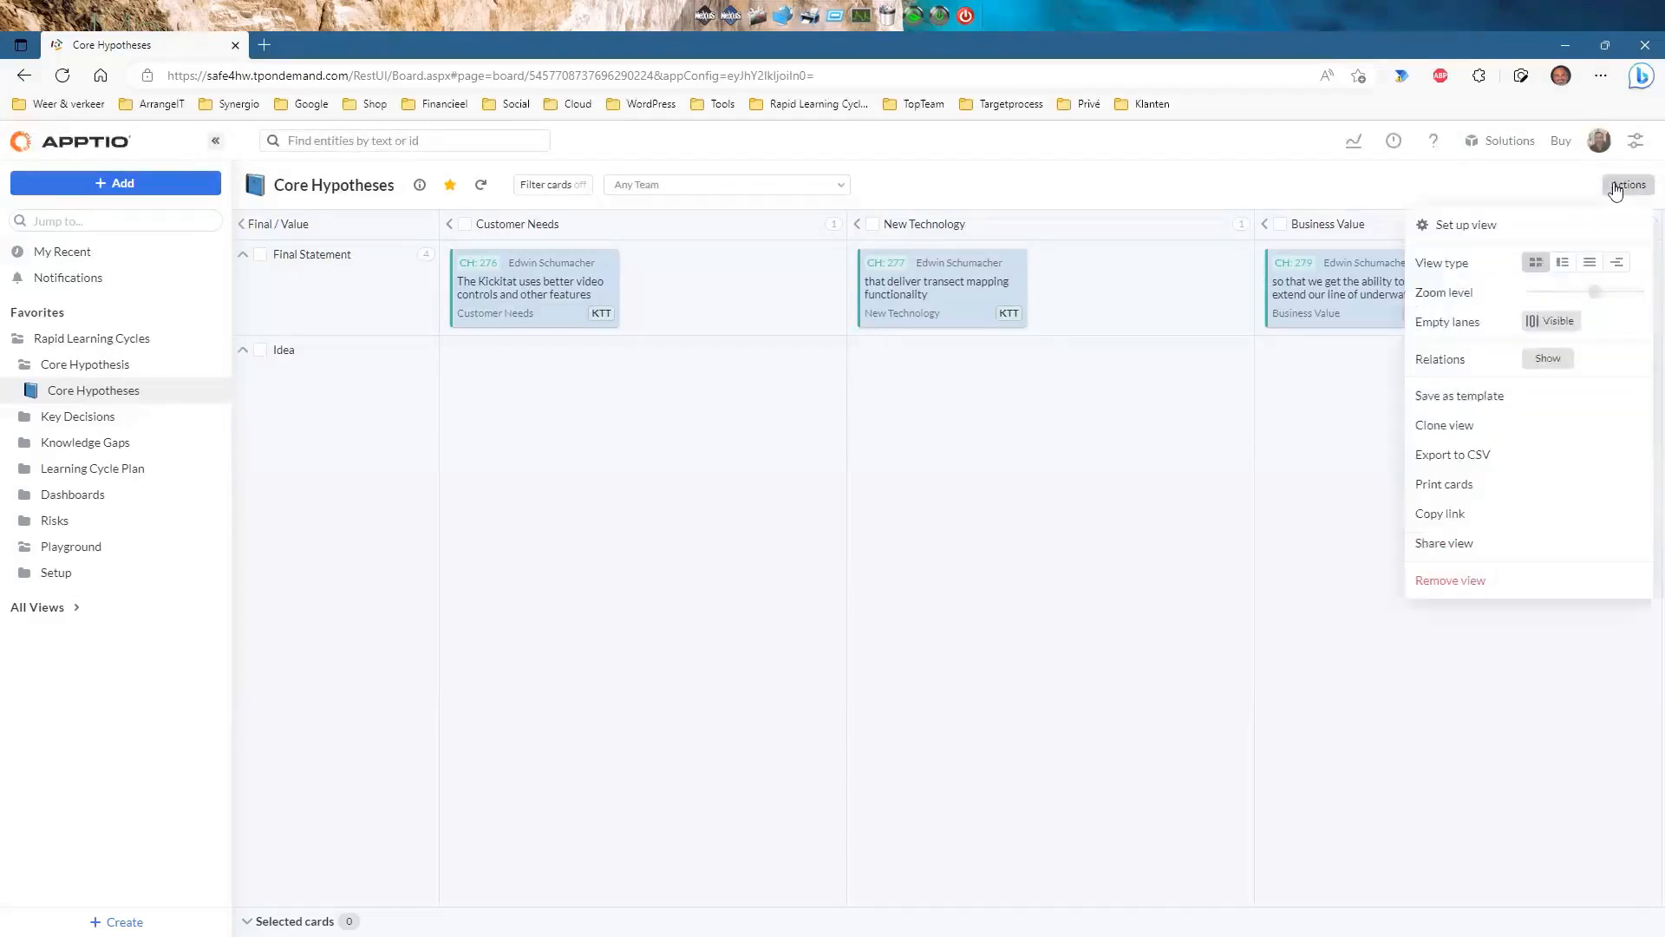
{"action": "left_click", "coordinate": [1492, 182]}
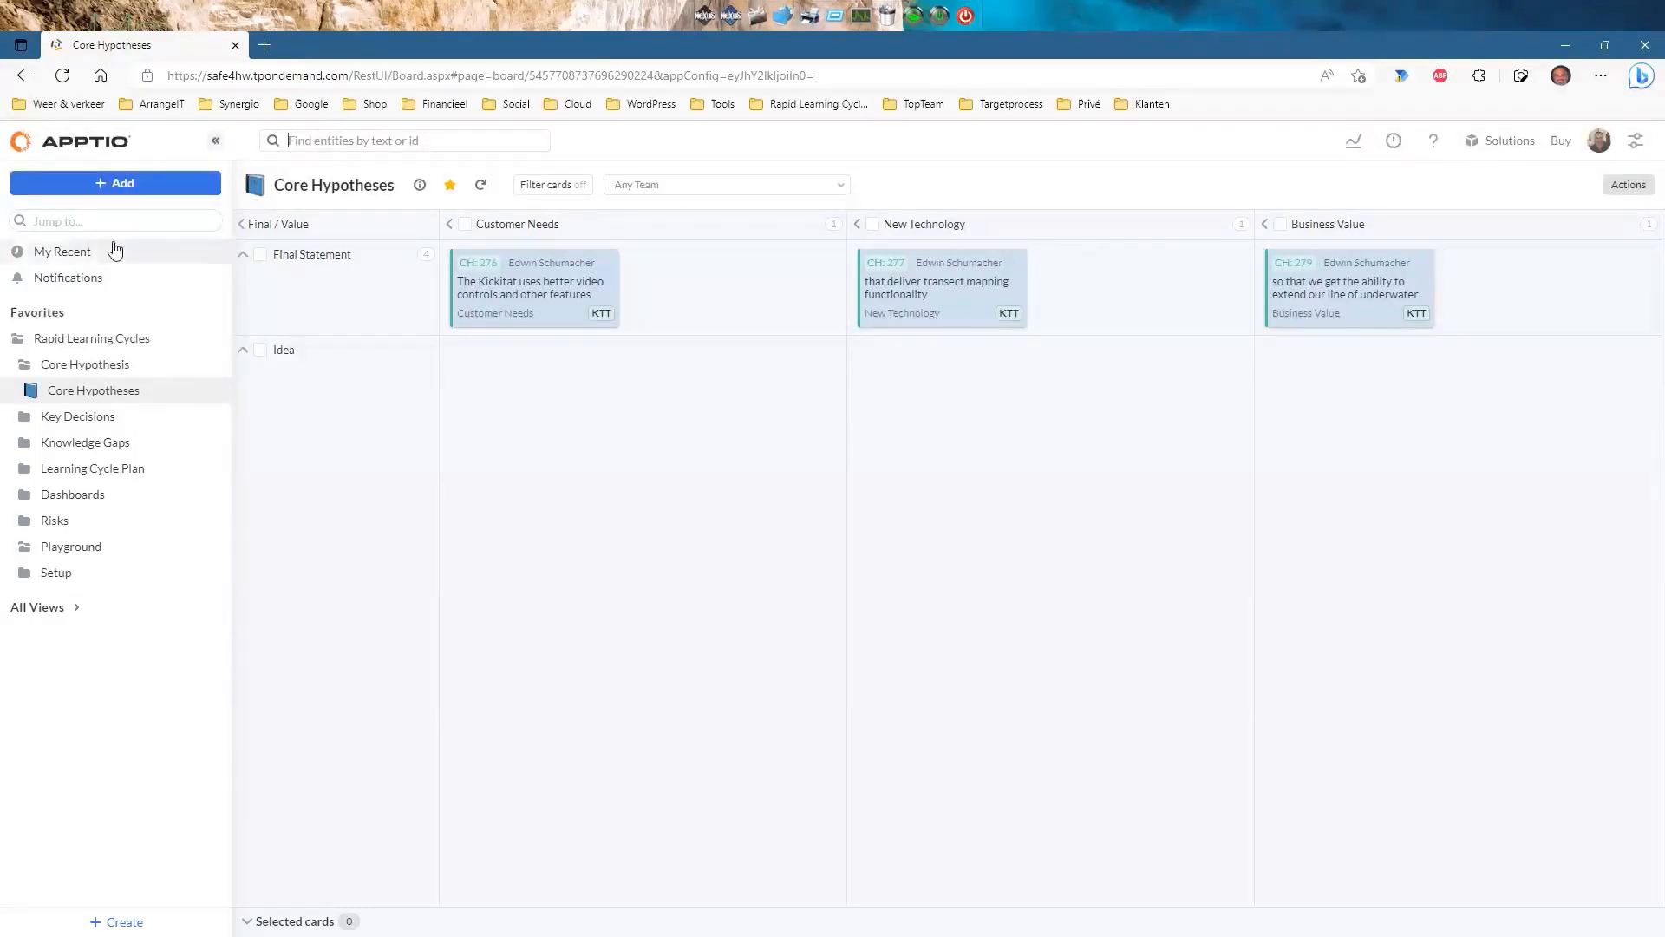
{"action": "left_click", "coordinate": [74, 256]}
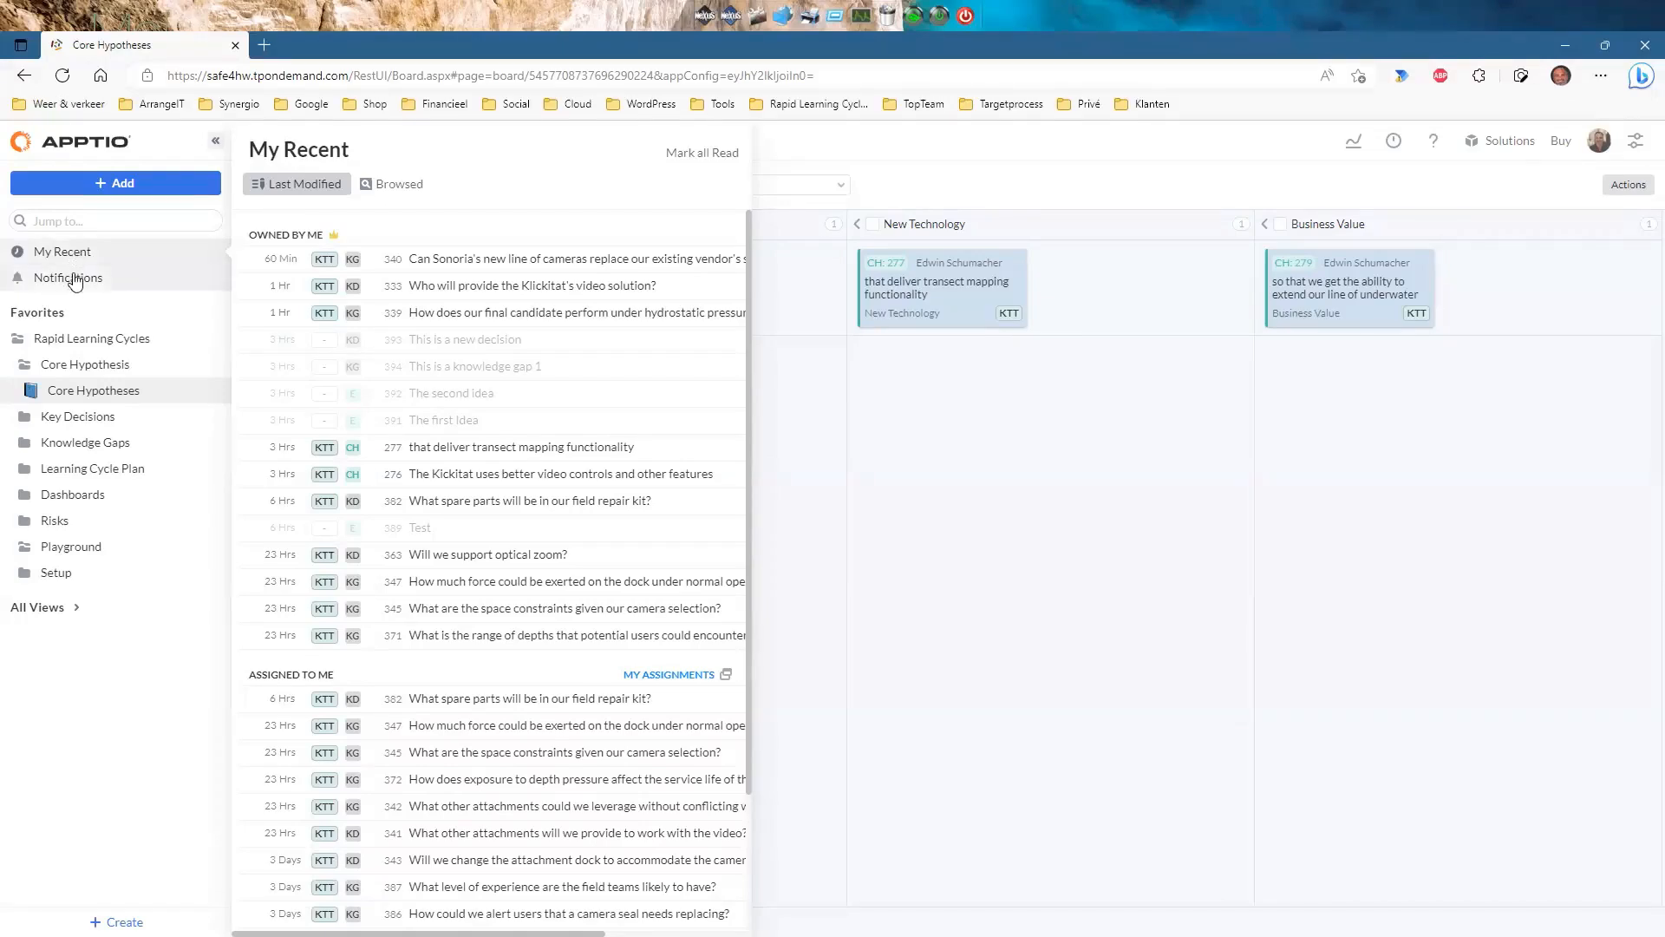
{"action": "left_click", "coordinate": [71, 275]}
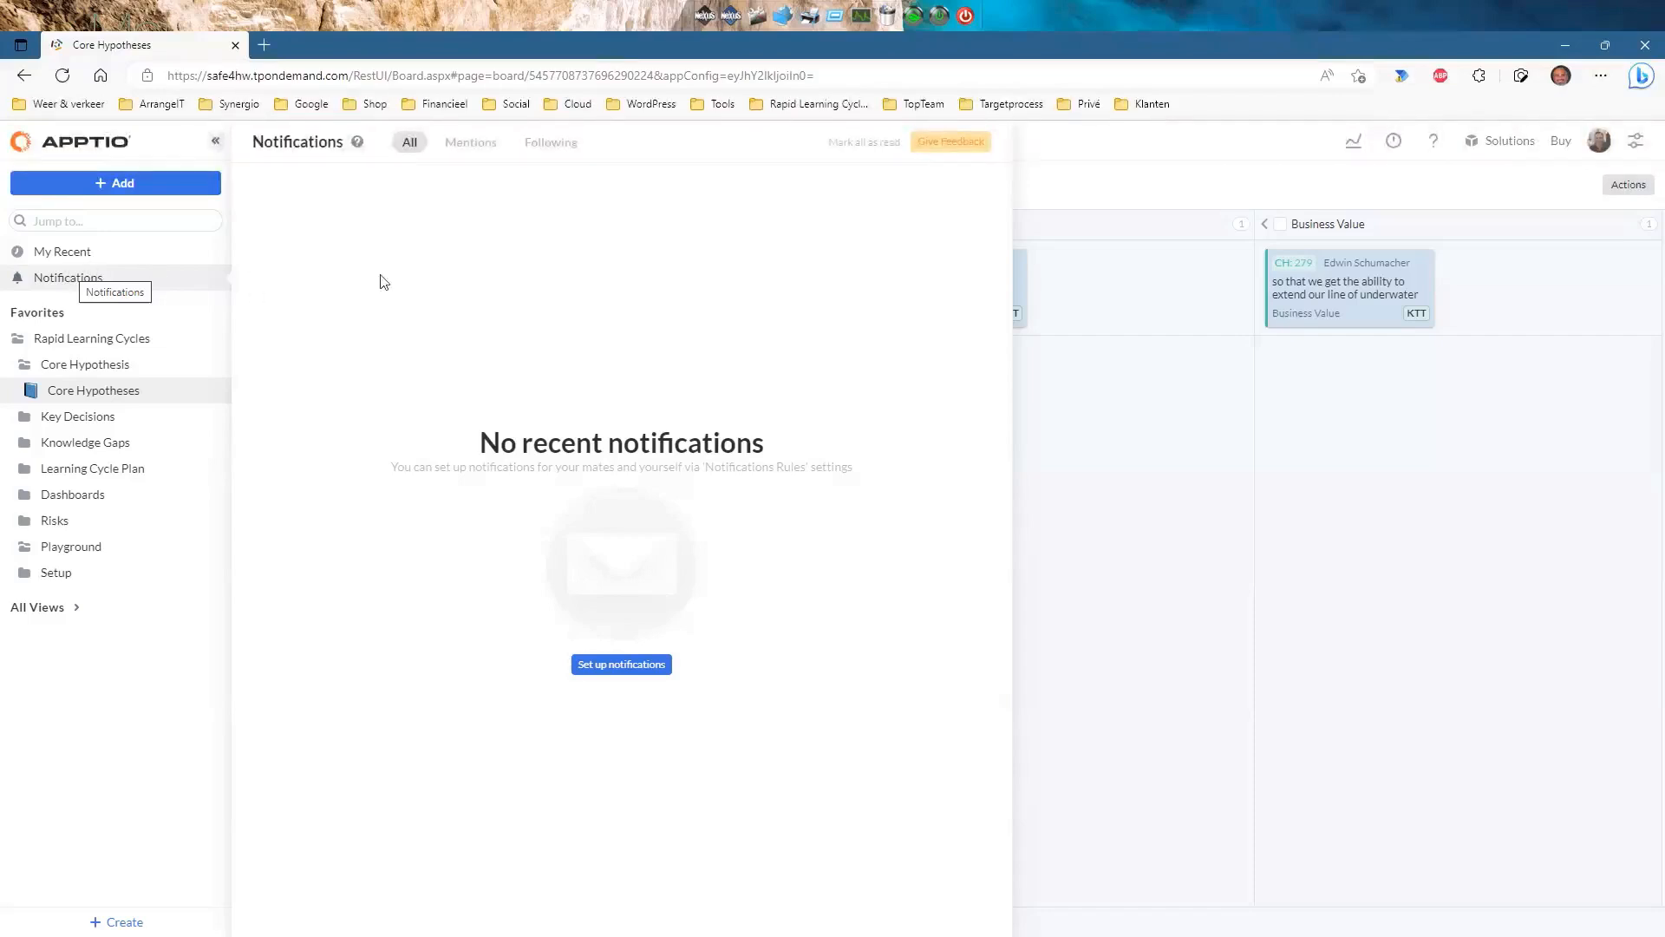
{"action": "left_click", "coordinate": [1076, 149]}
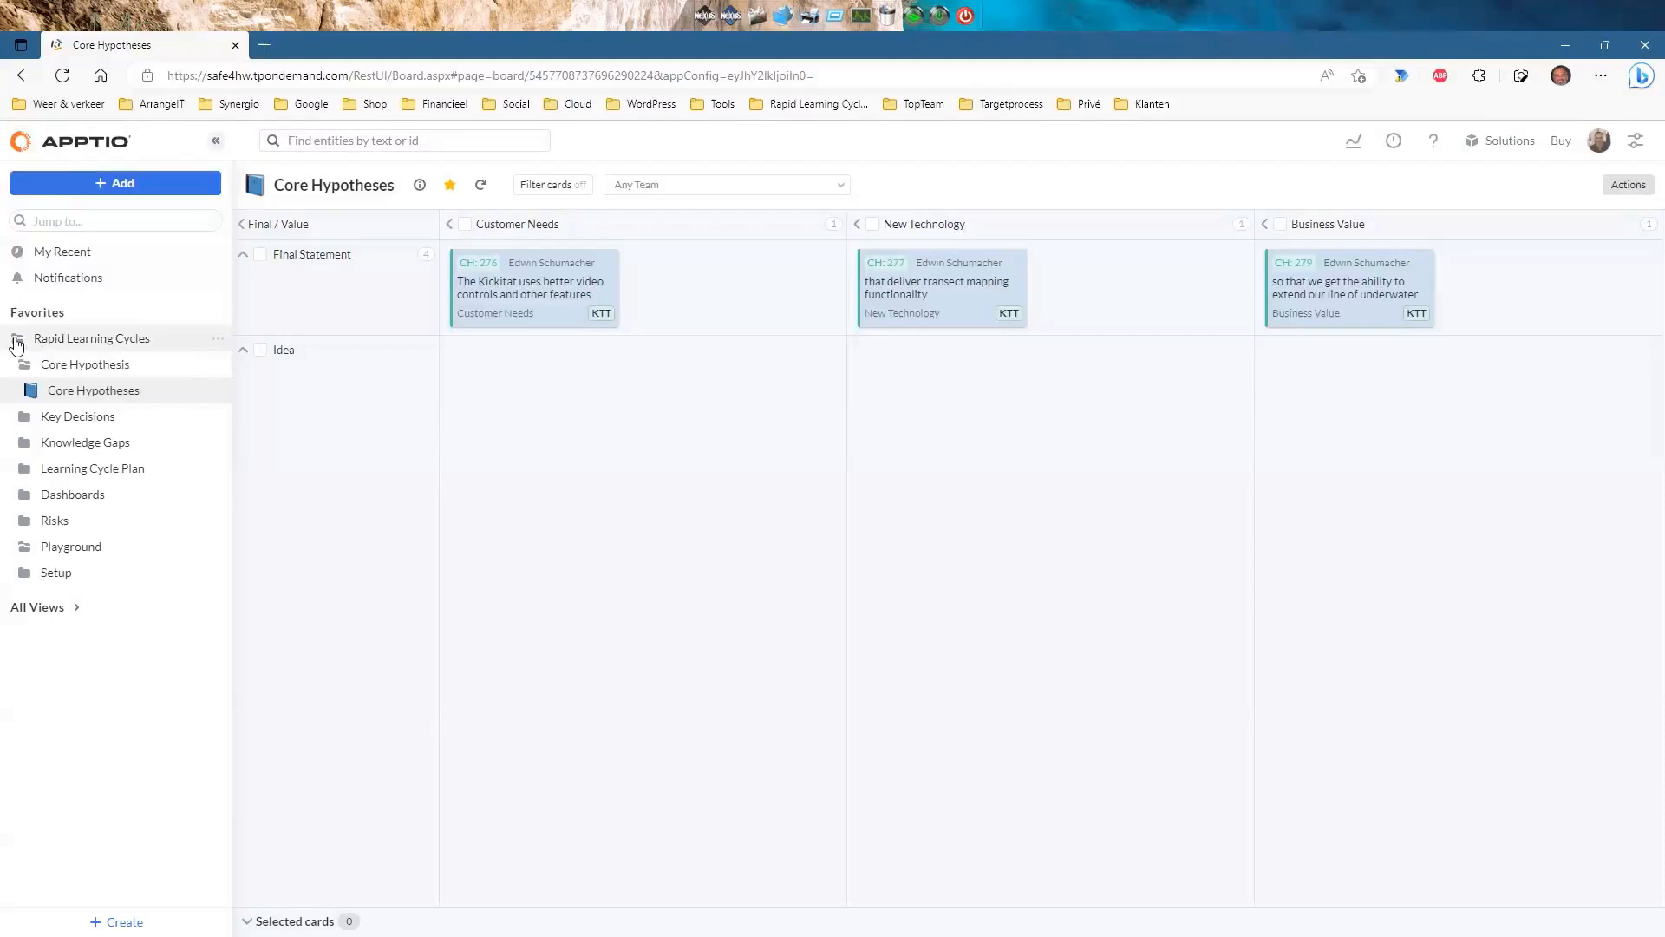
Open the Core Hypotheses board from the Core Hypothesis folder in the sidebar.
{"action": "left_click", "coordinate": [25, 367]}
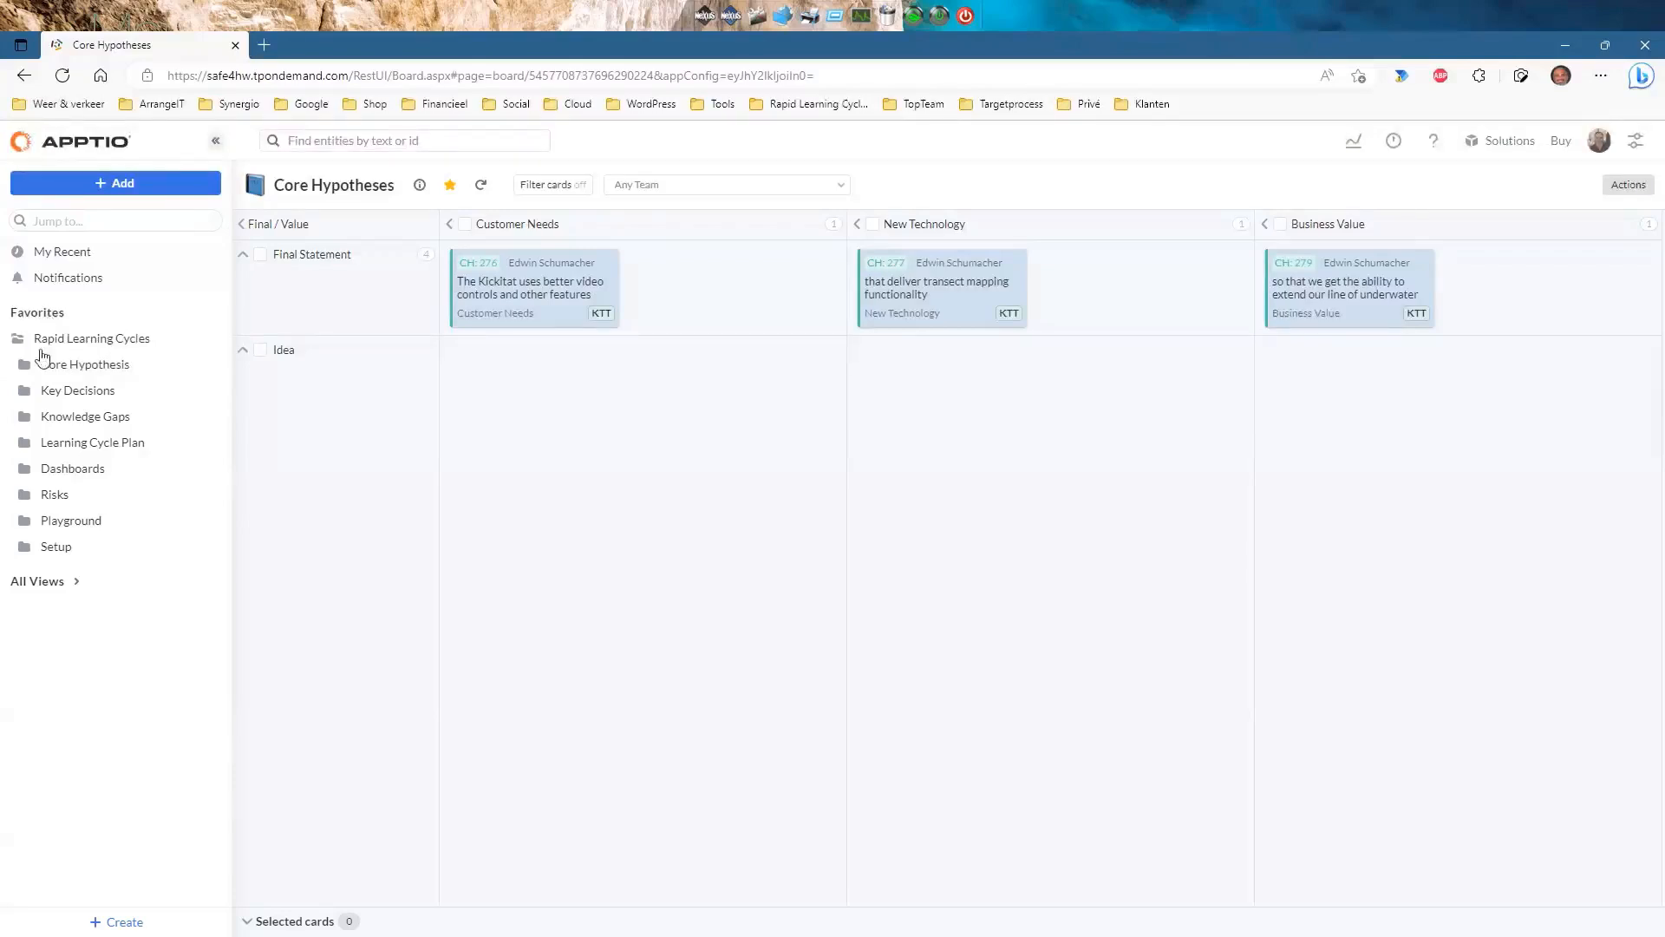
{"action": "left_click", "coordinate": [72, 583]}
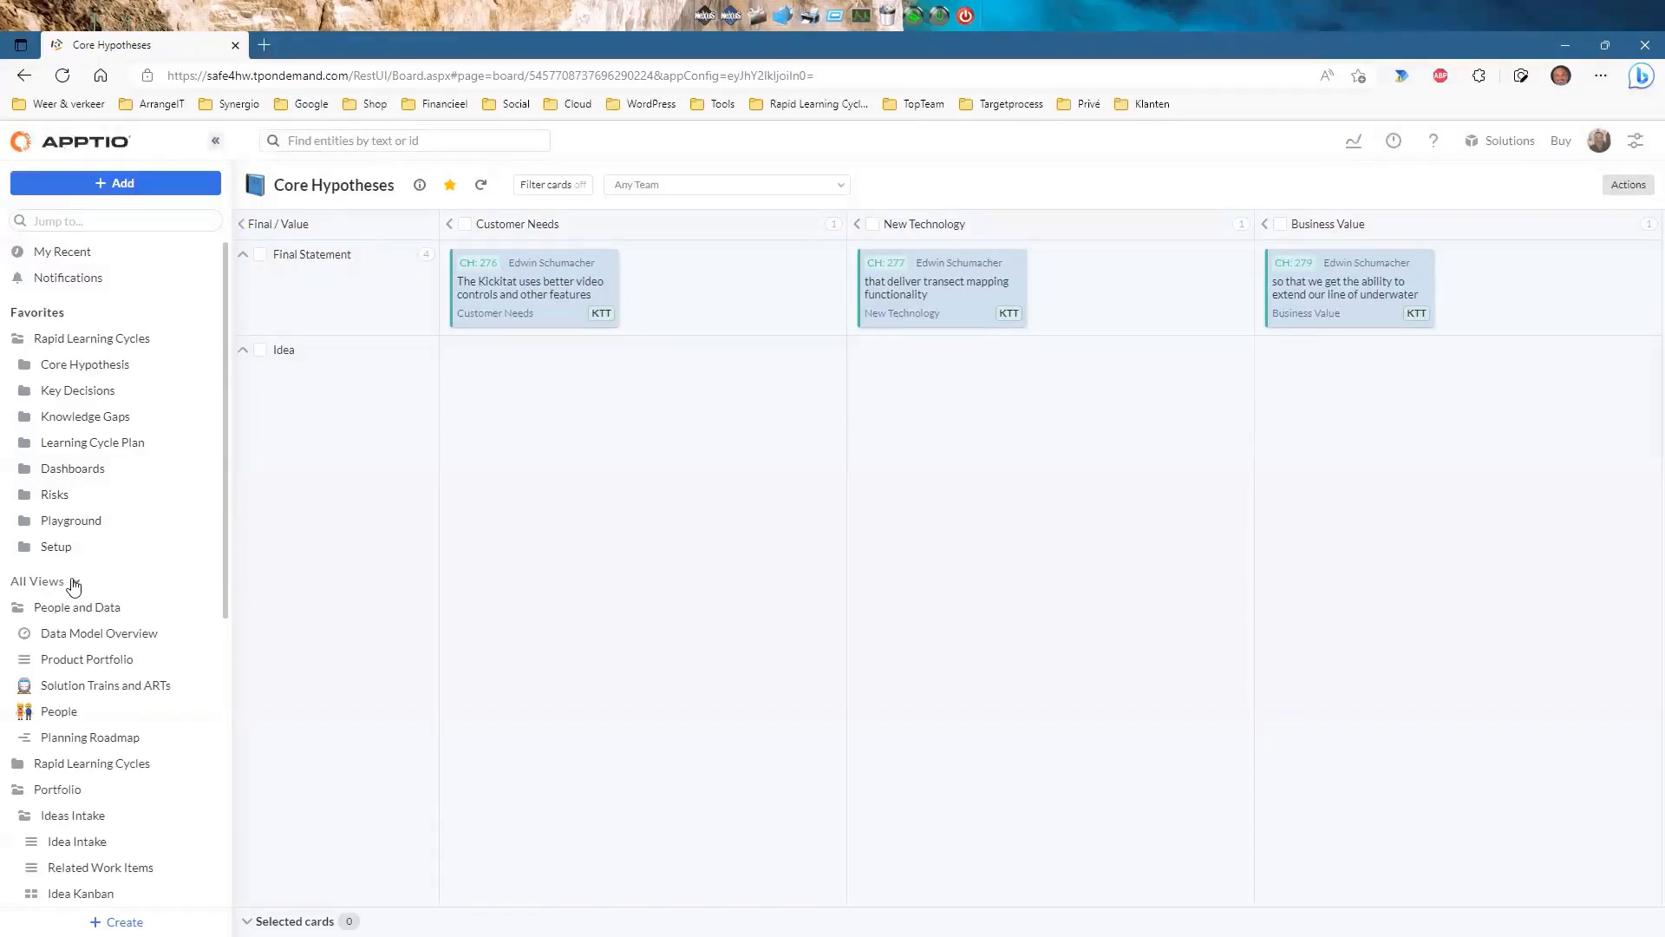
{"action": "left_click", "coordinate": [73, 583]}
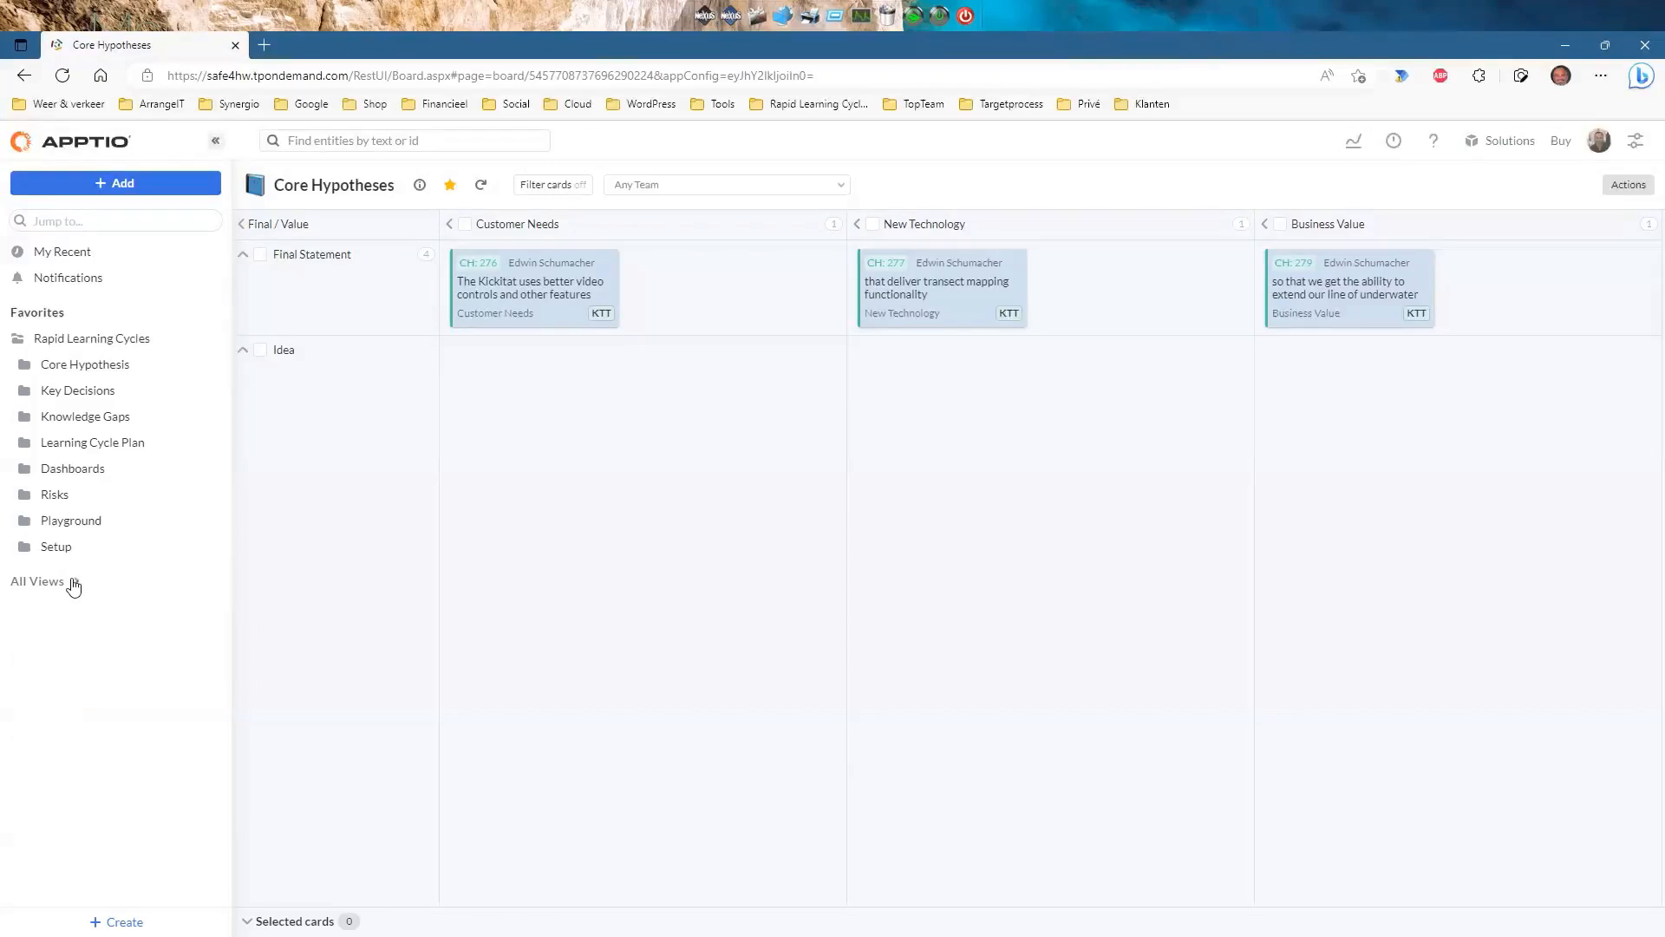
{"action": "left_click", "coordinate": [24, 371]}
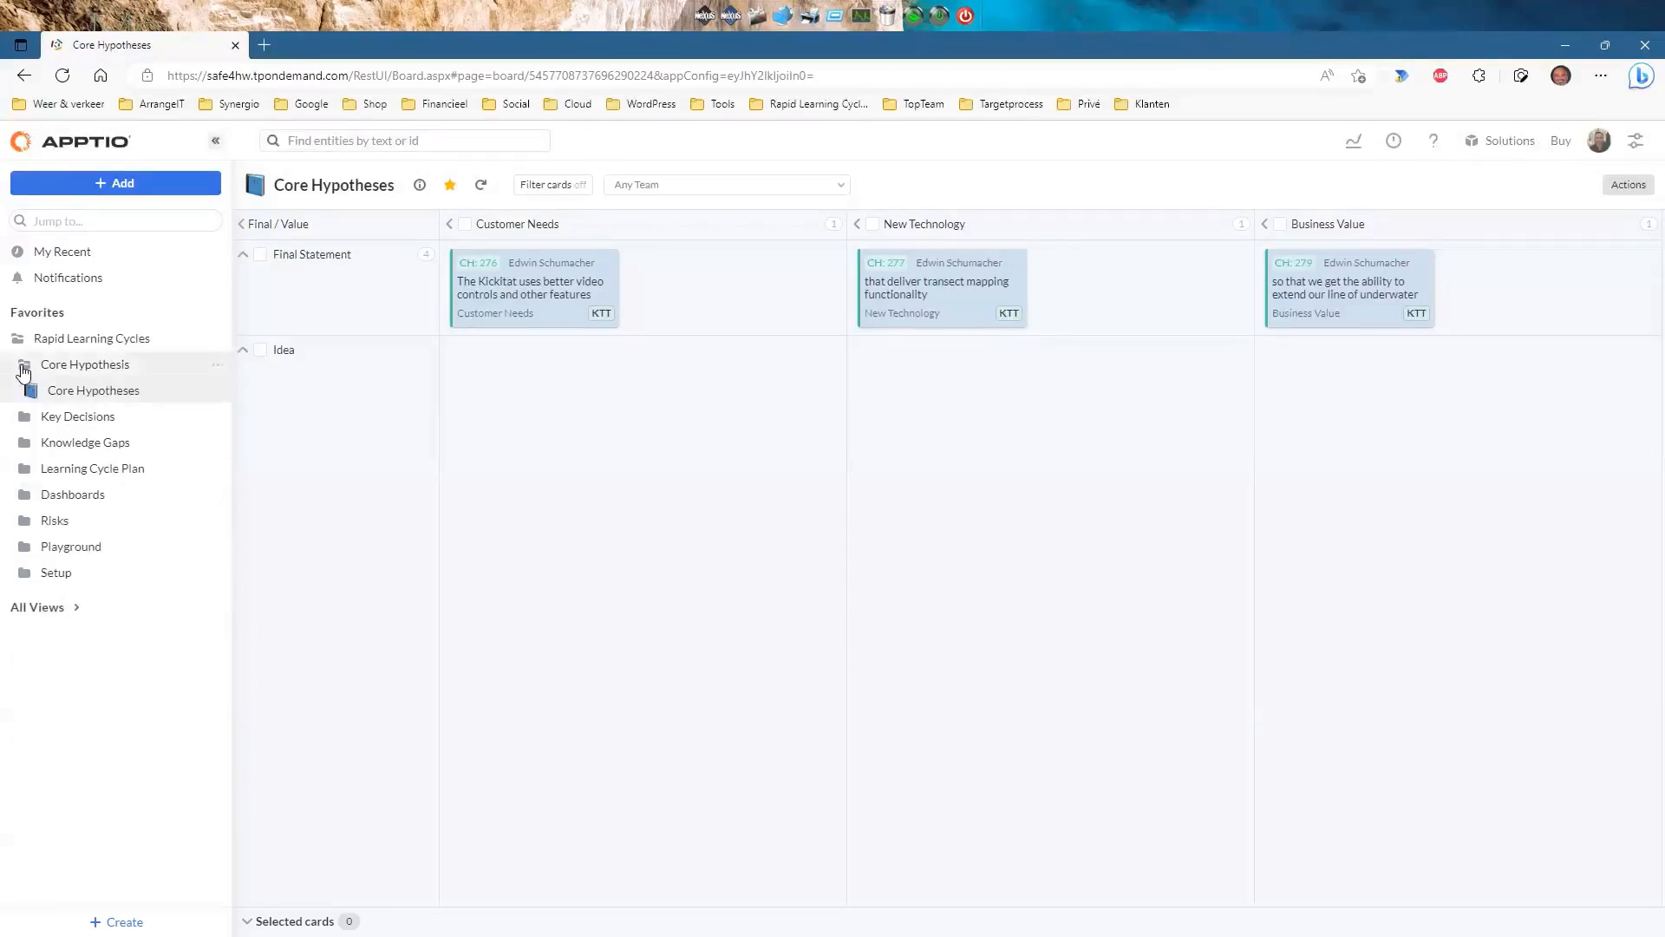
{"action": "left_click", "coordinate": [78, 395]}
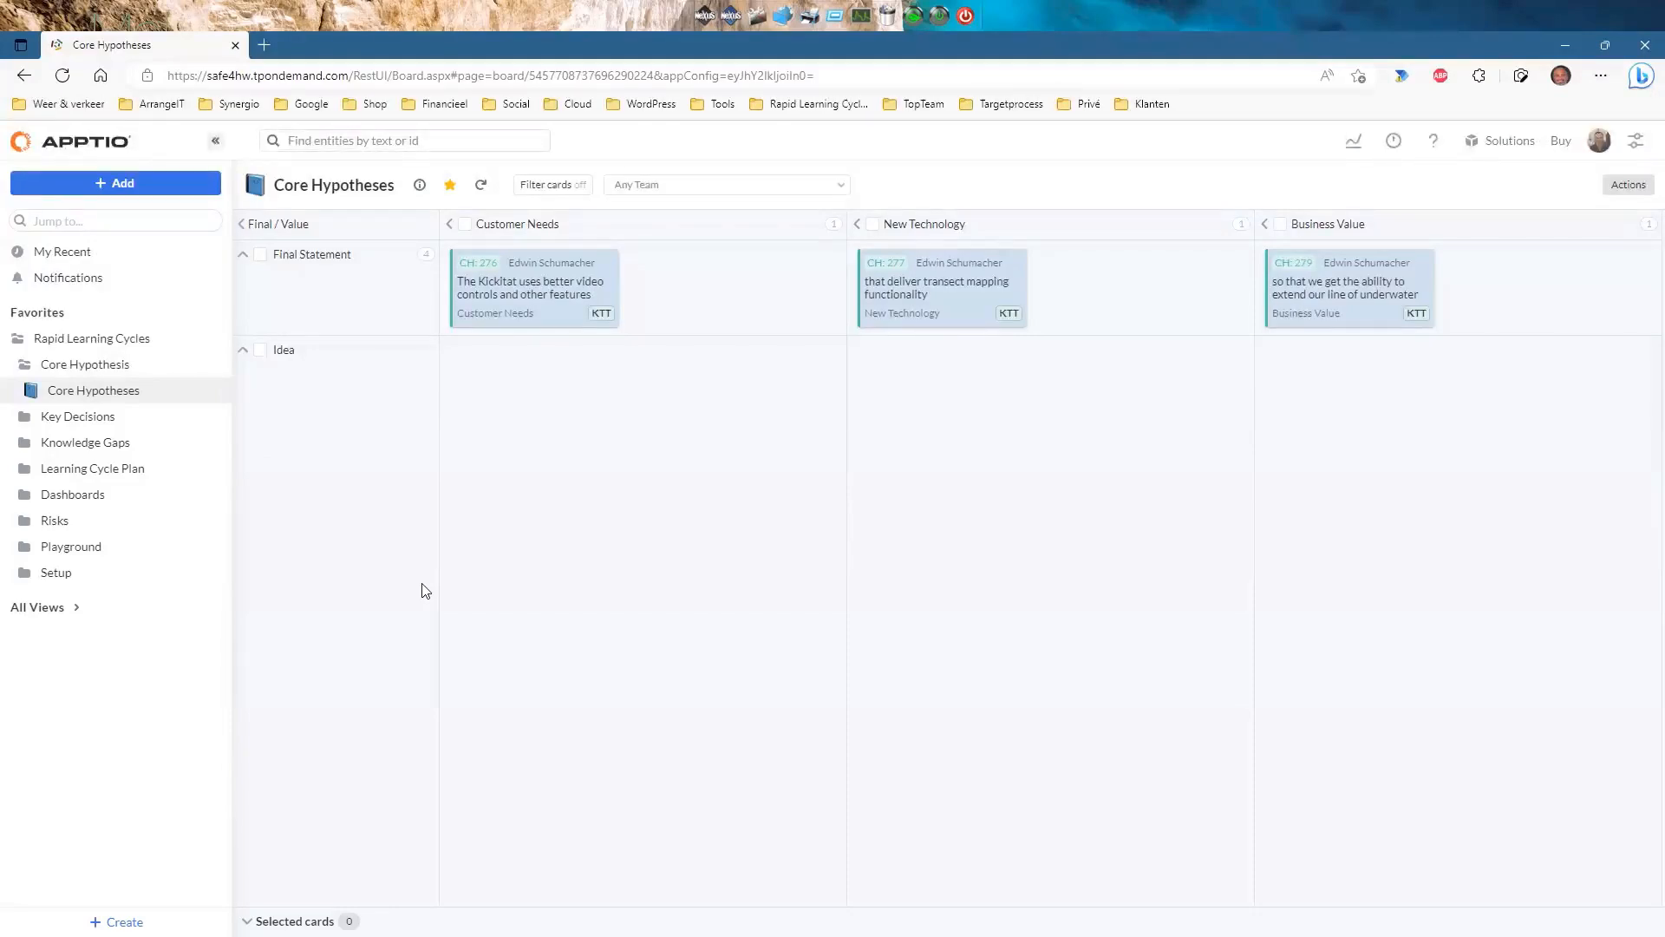
{"action": "mouse_move", "coordinate": [701, 631]}
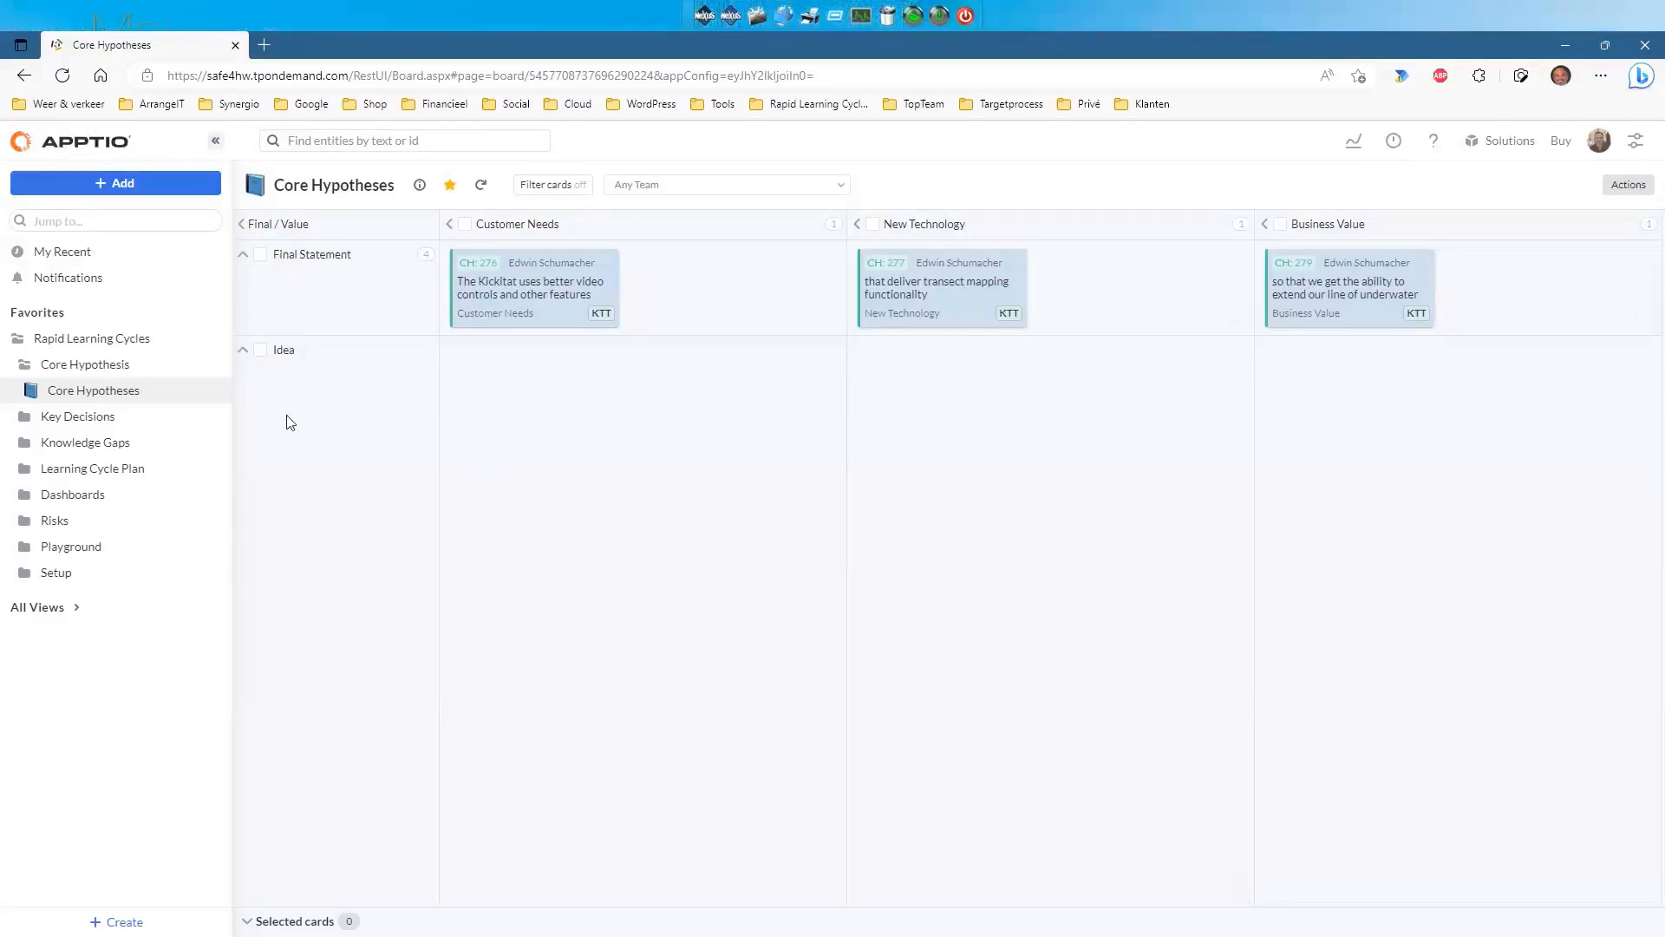
Focus the board on the Idea lane and add a 'Test' hypothesis under Customer Needs.
{"action": "left_click", "coordinate": [260, 351]}
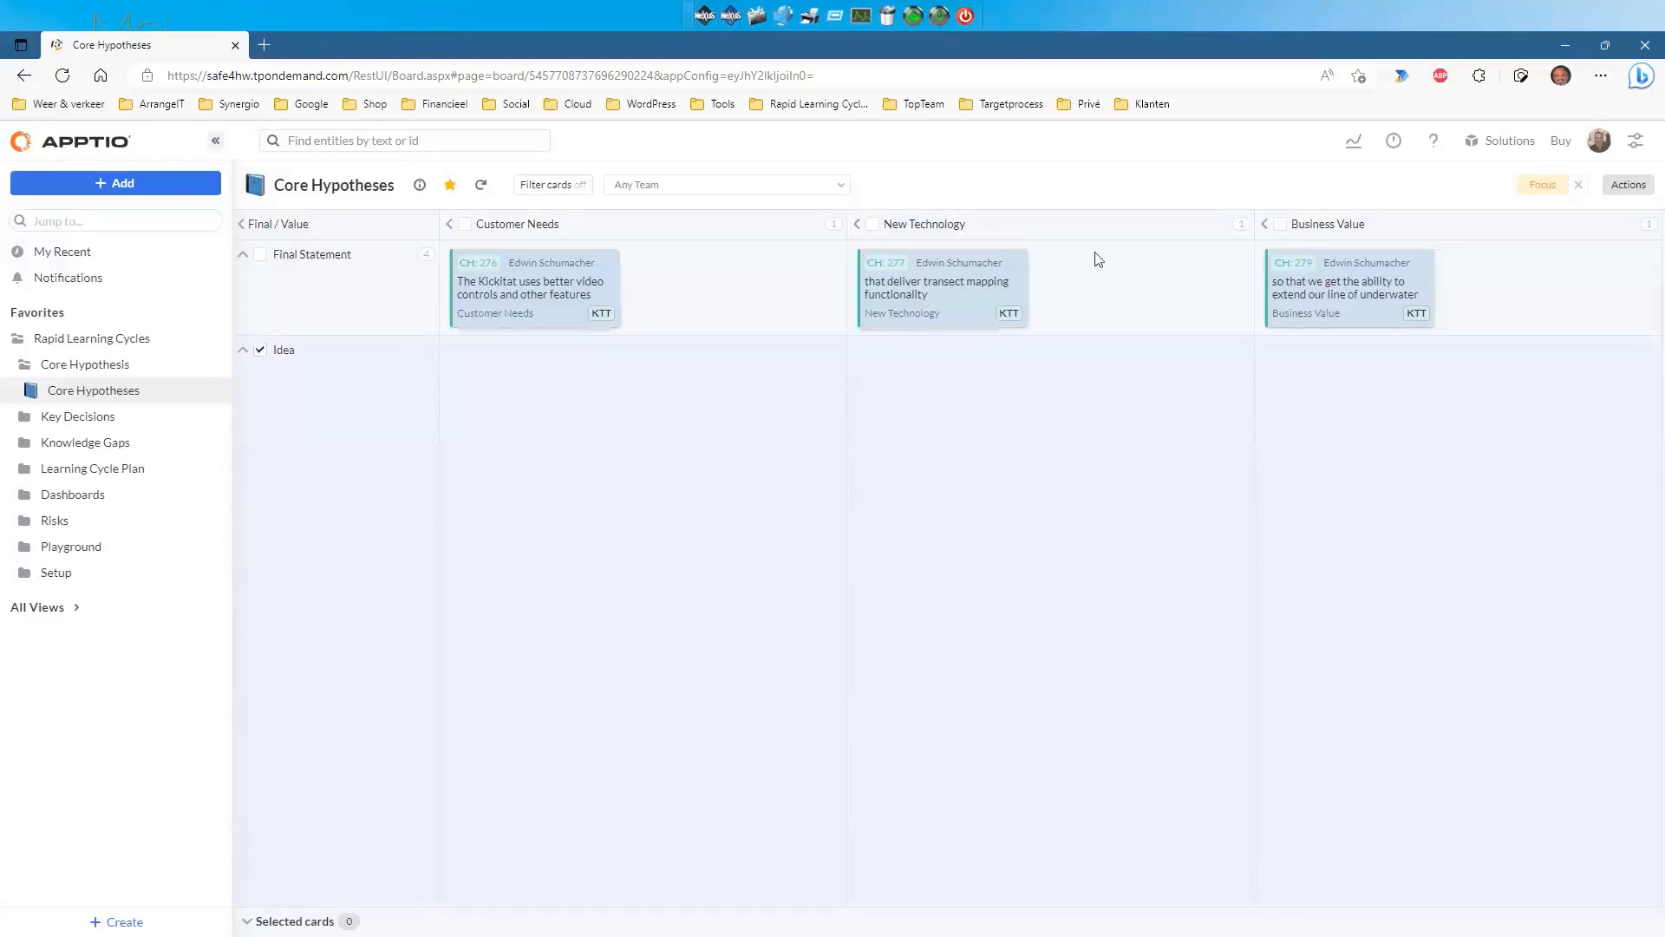
{"action": "left_click", "coordinate": [1539, 185]}
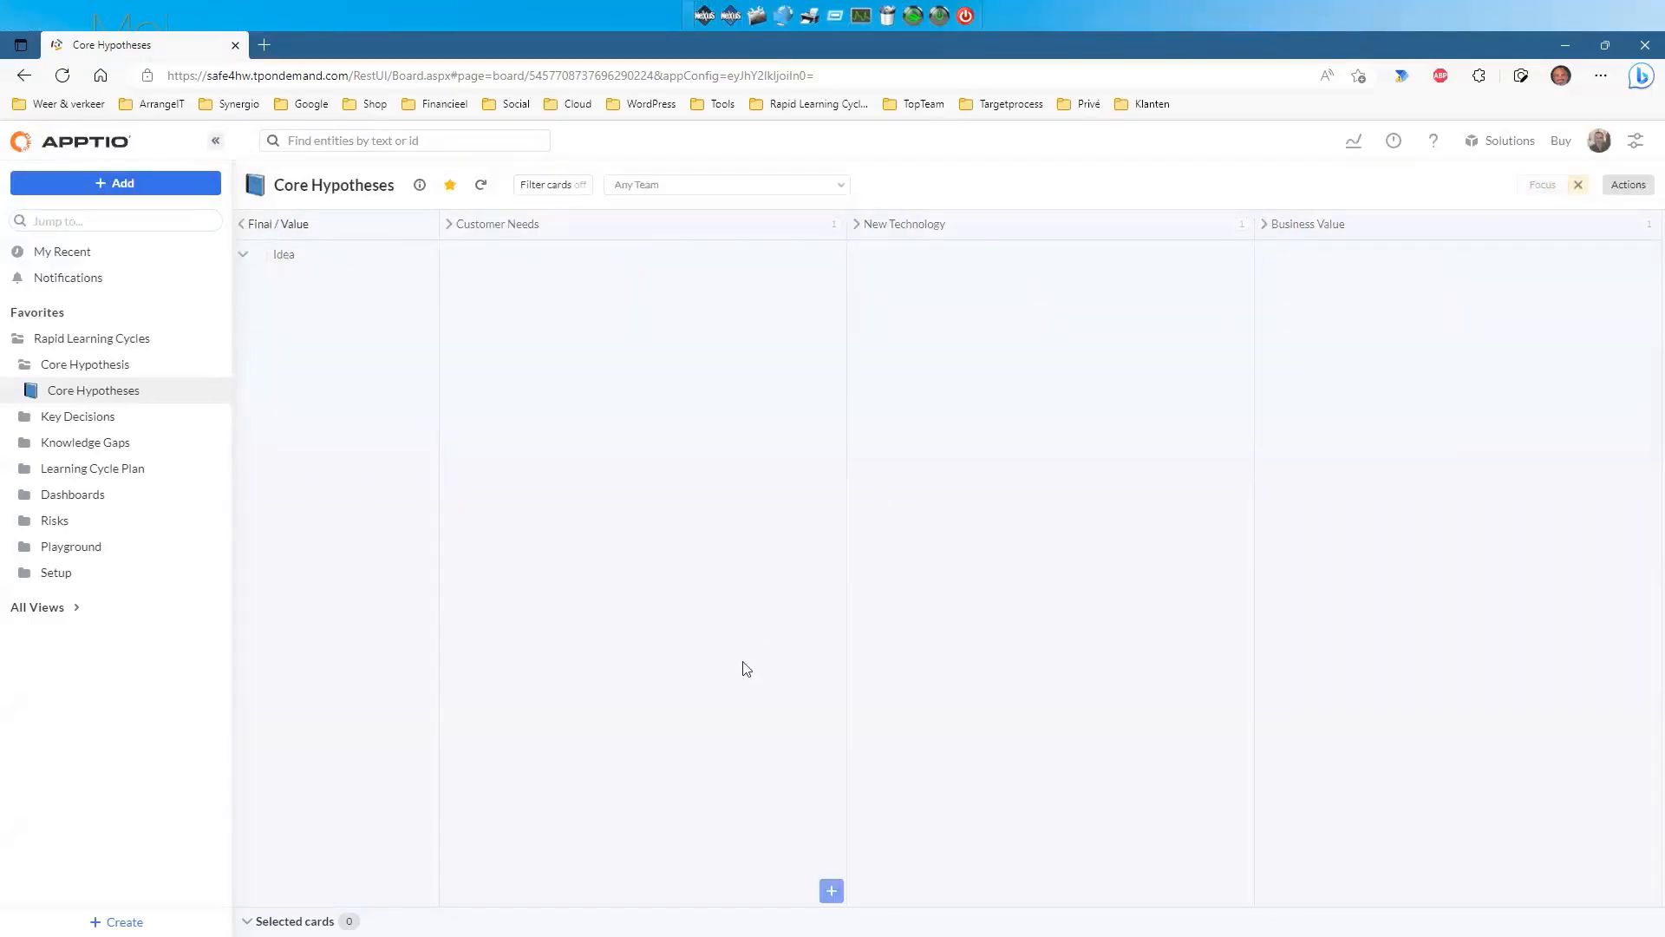
{"action": "left_click", "coordinate": [831, 890]}
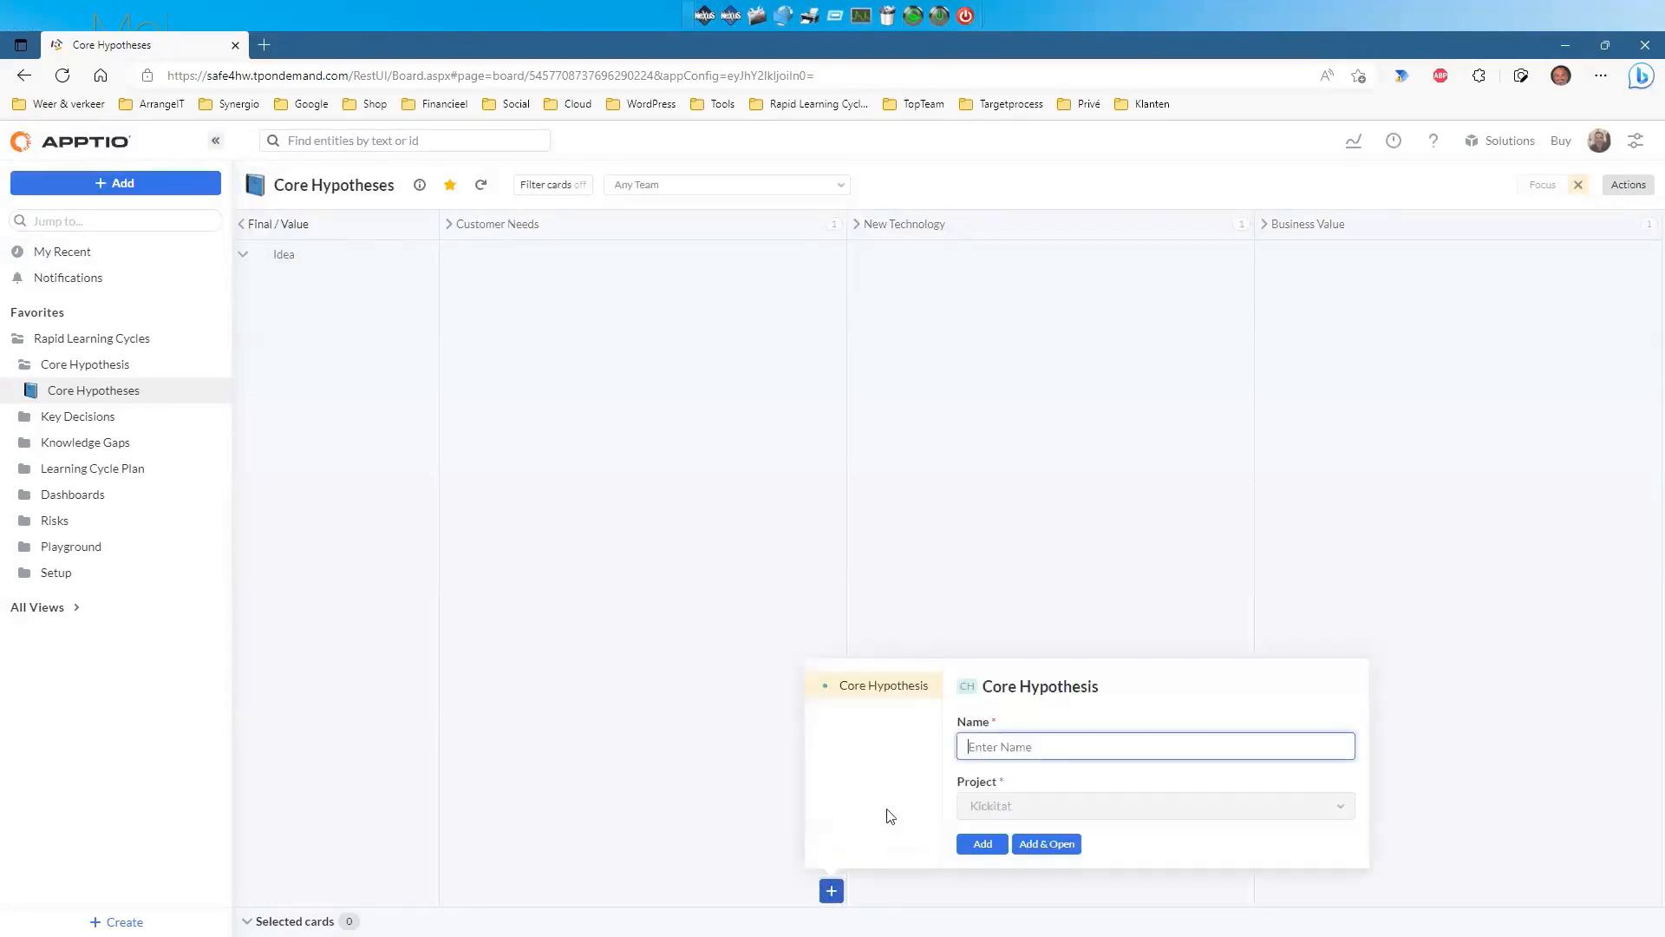
{"action": "type", "text": "Testr"}
{"action": "key", "text": "BackSpace"}
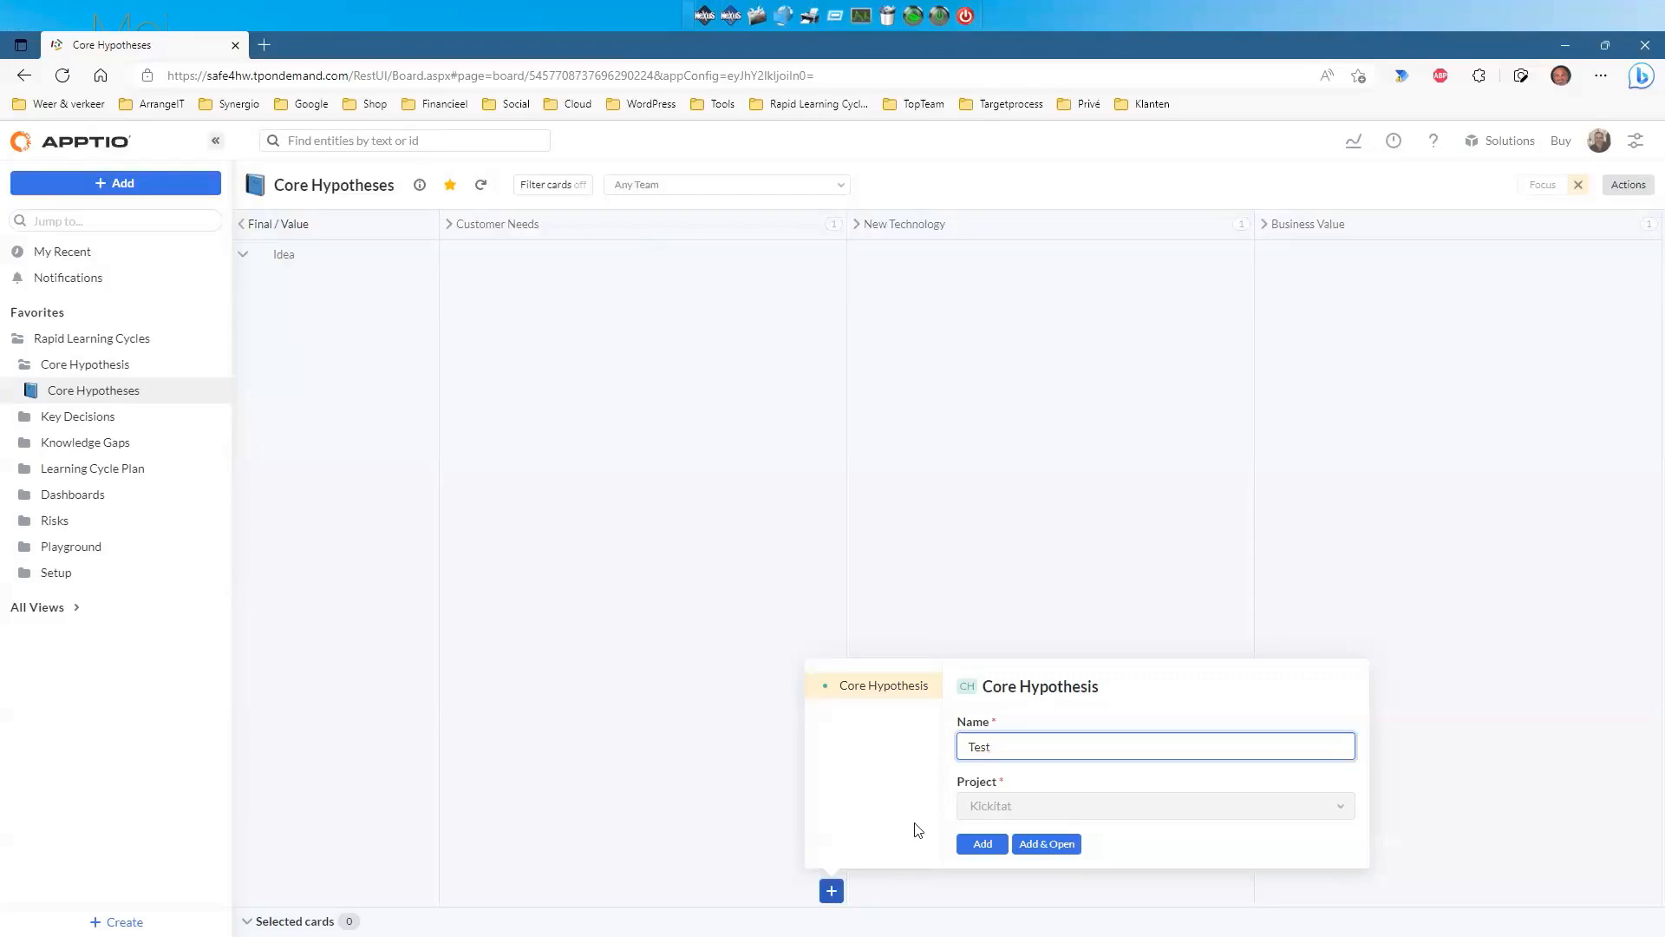
{"action": "left_click", "coordinate": [982, 844]}
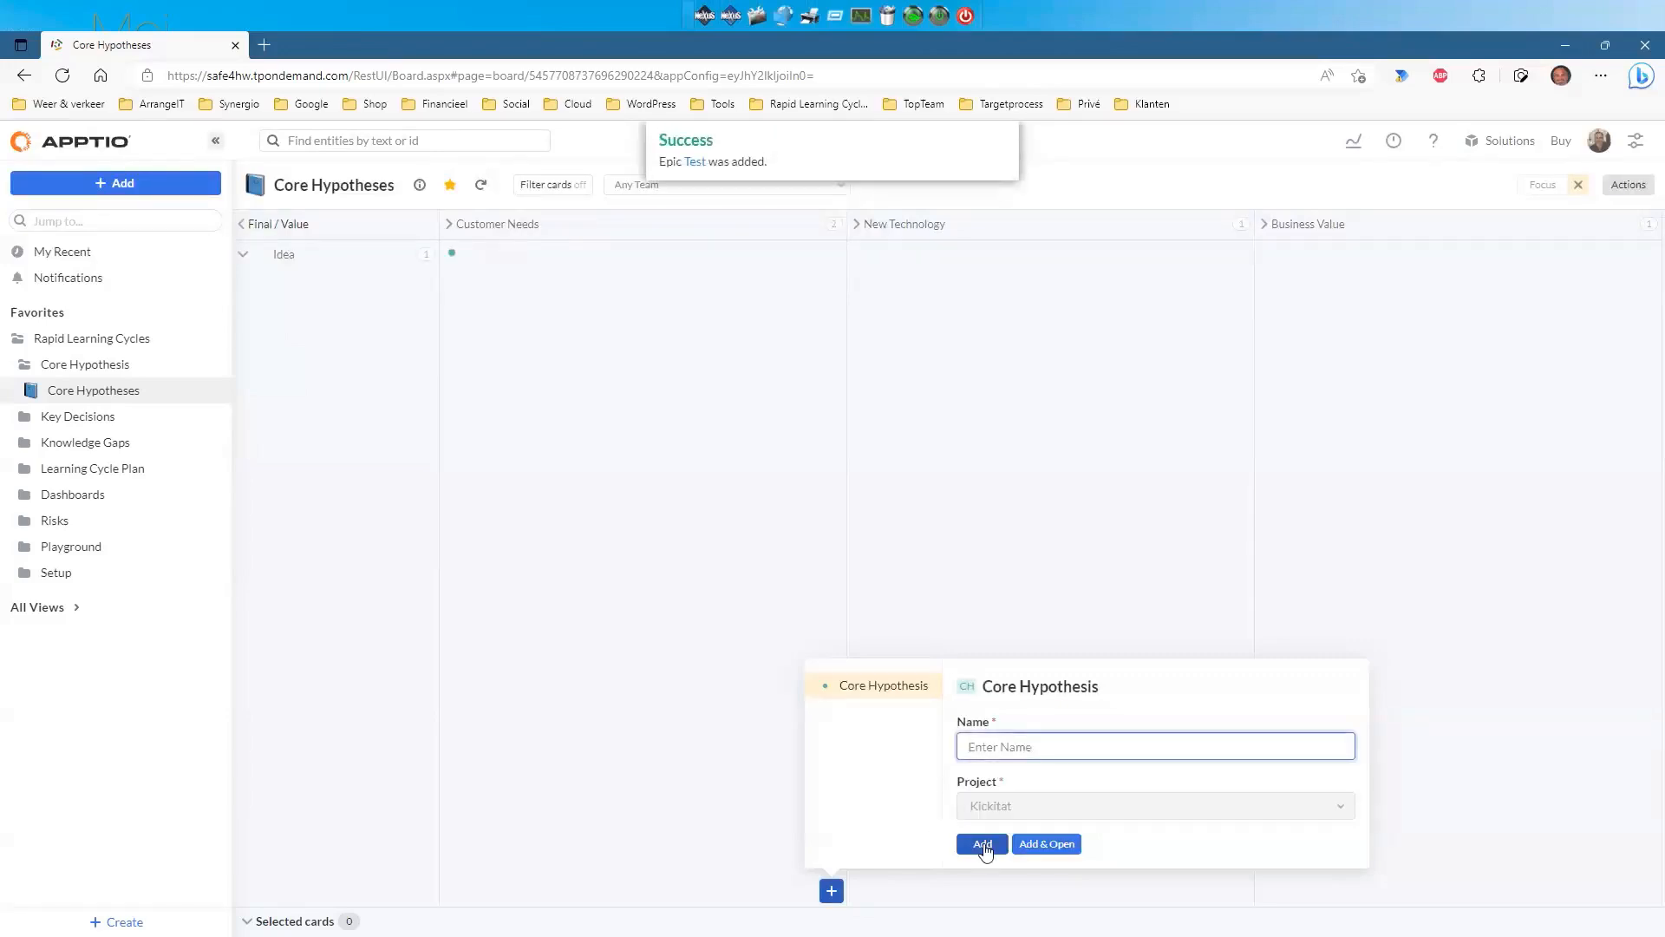
{"action": "left_click", "coordinate": [246, 256]}
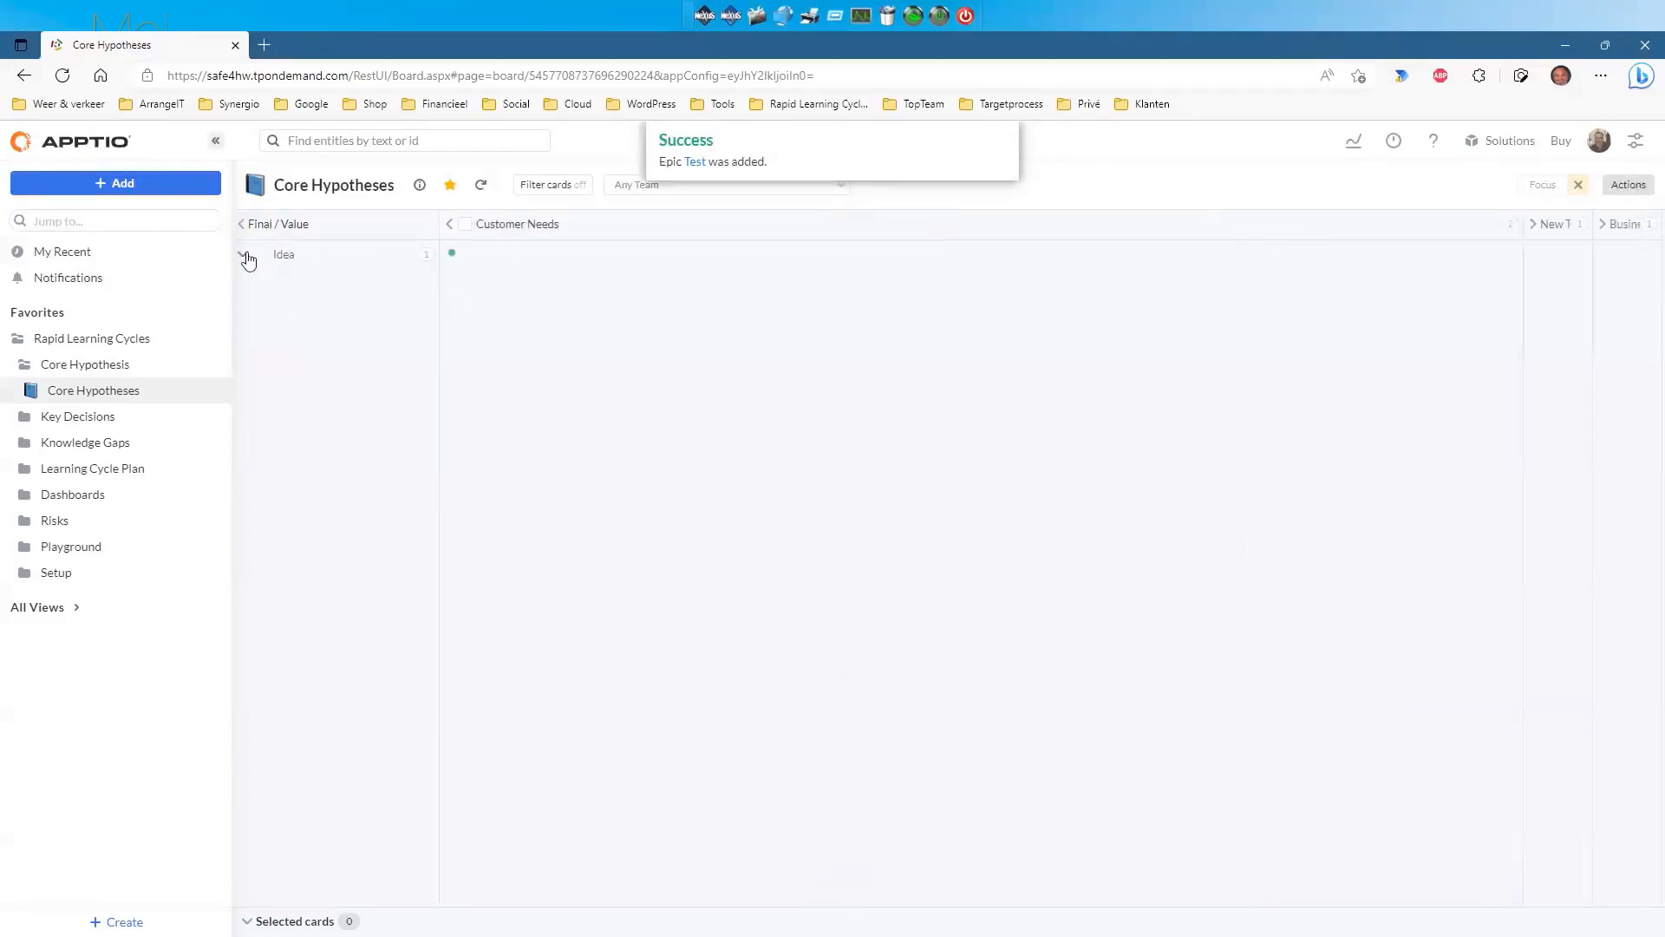
{"action": "left_click", "coordinate": [246, 258]}
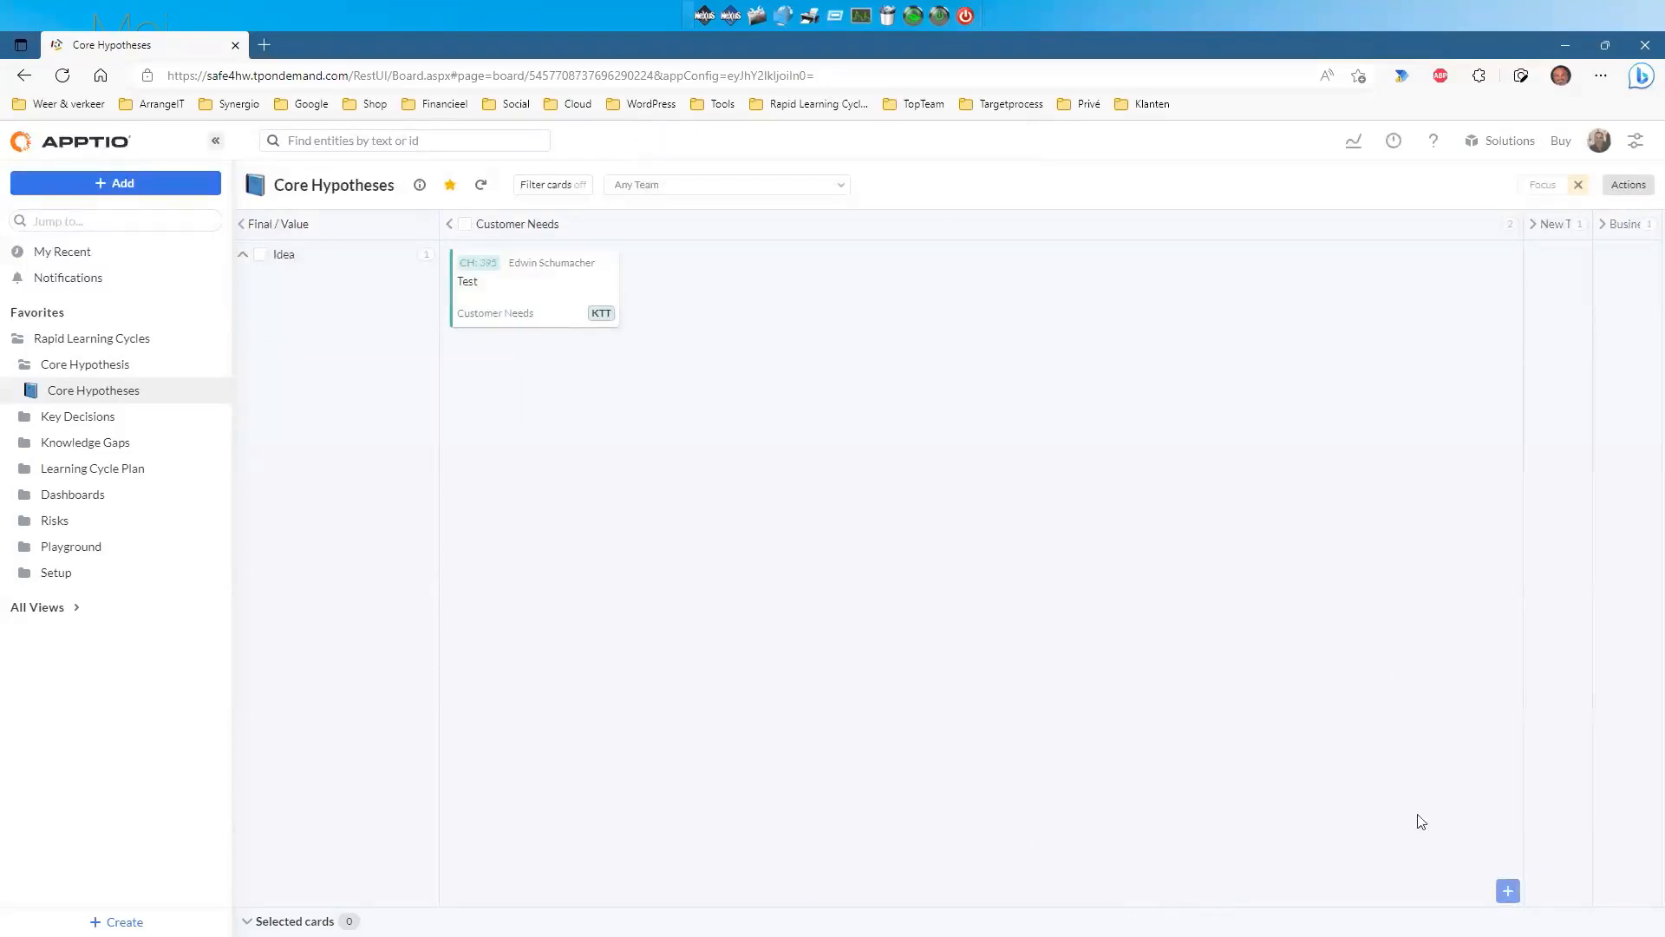
Add a 'Tech' hypothesis under the New Technology column of the Idea lane.
{"action": "left_click", "coordinate": [1532, 224]}
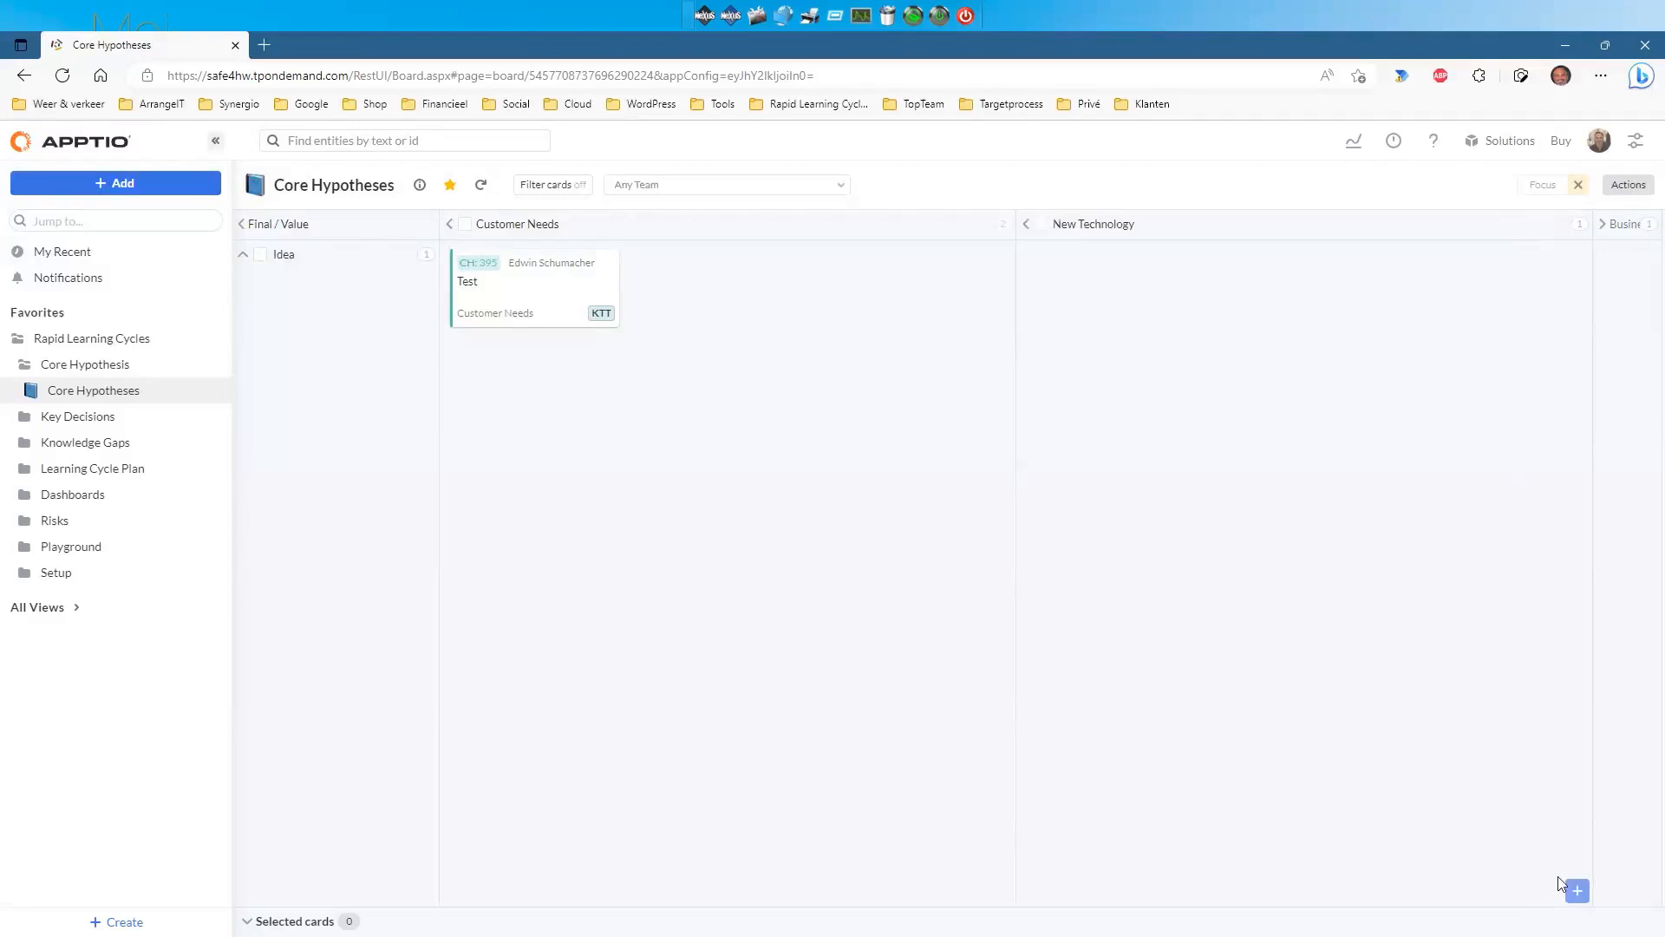
{"action": "left_click", "coordinate": [1576, 891]}
{"action": "type", "text": "Tech"}
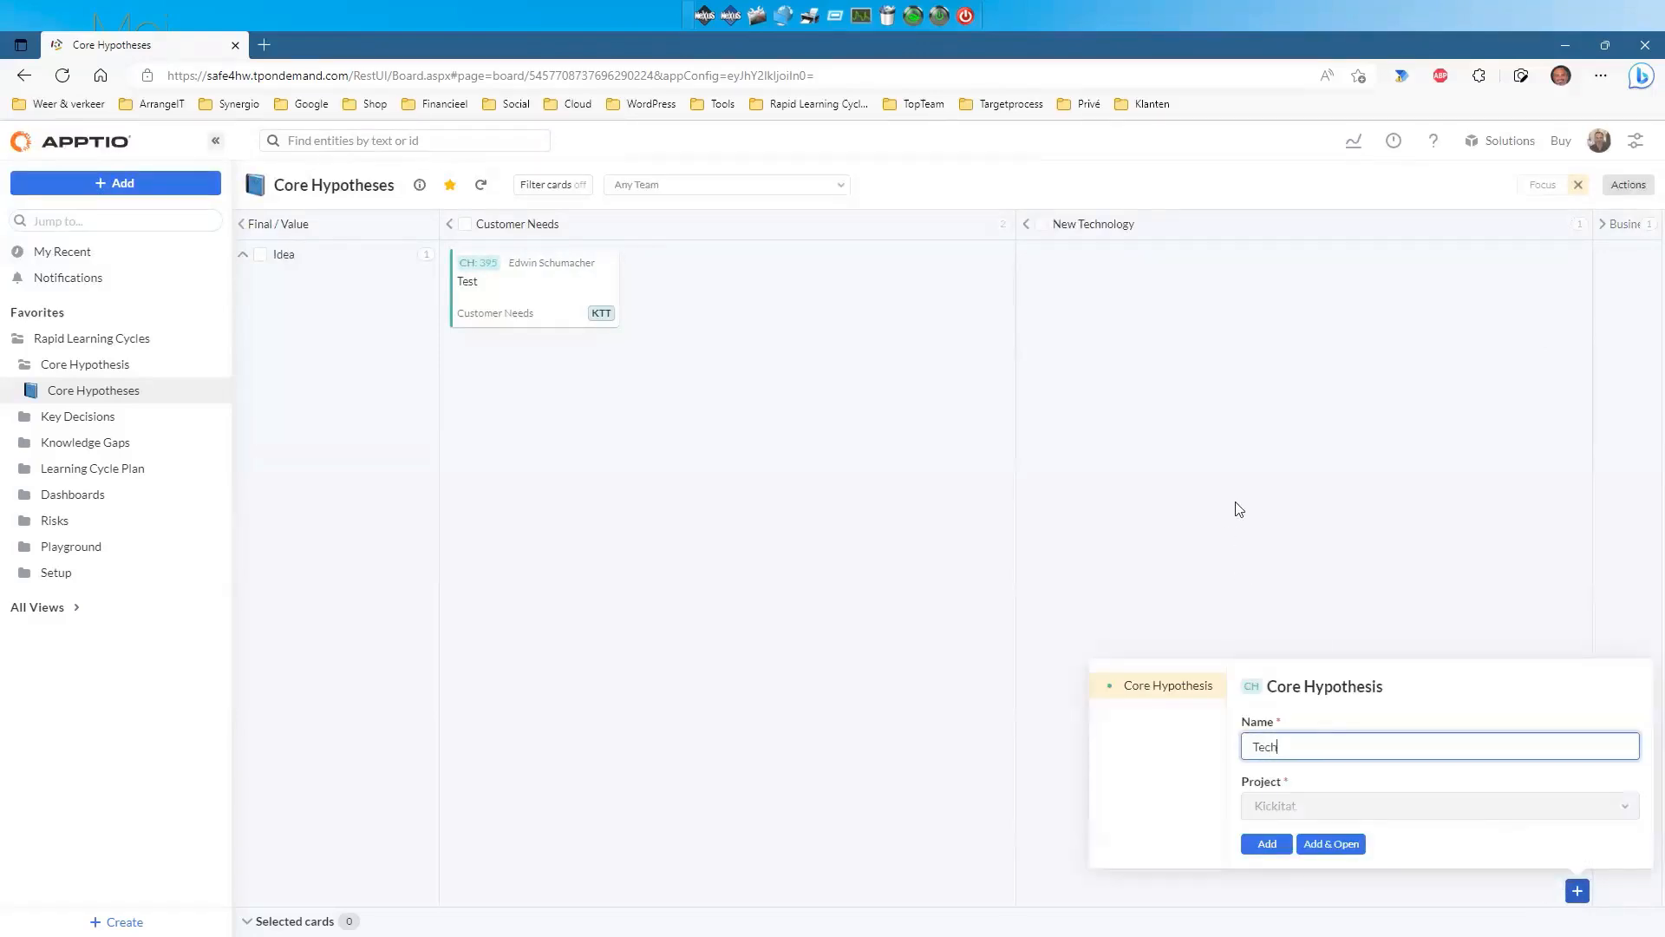
{"action": "left_click", "coordinate": [1267, 845]}
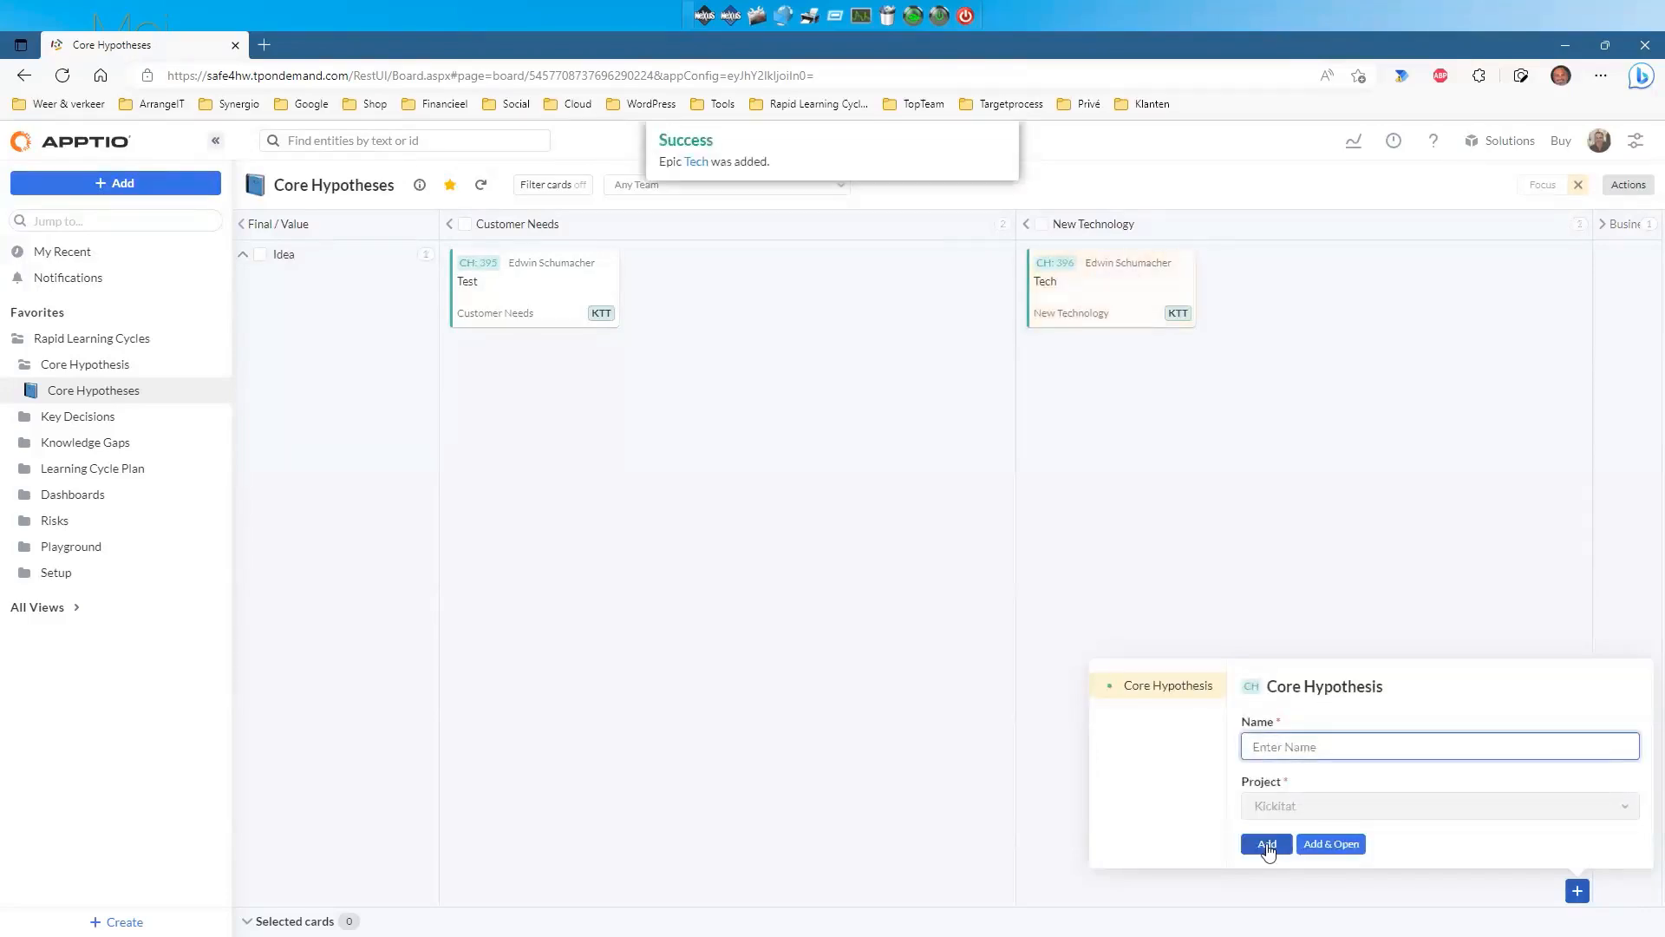
{"action": "left_click", "coordinate": [1343, 590]}
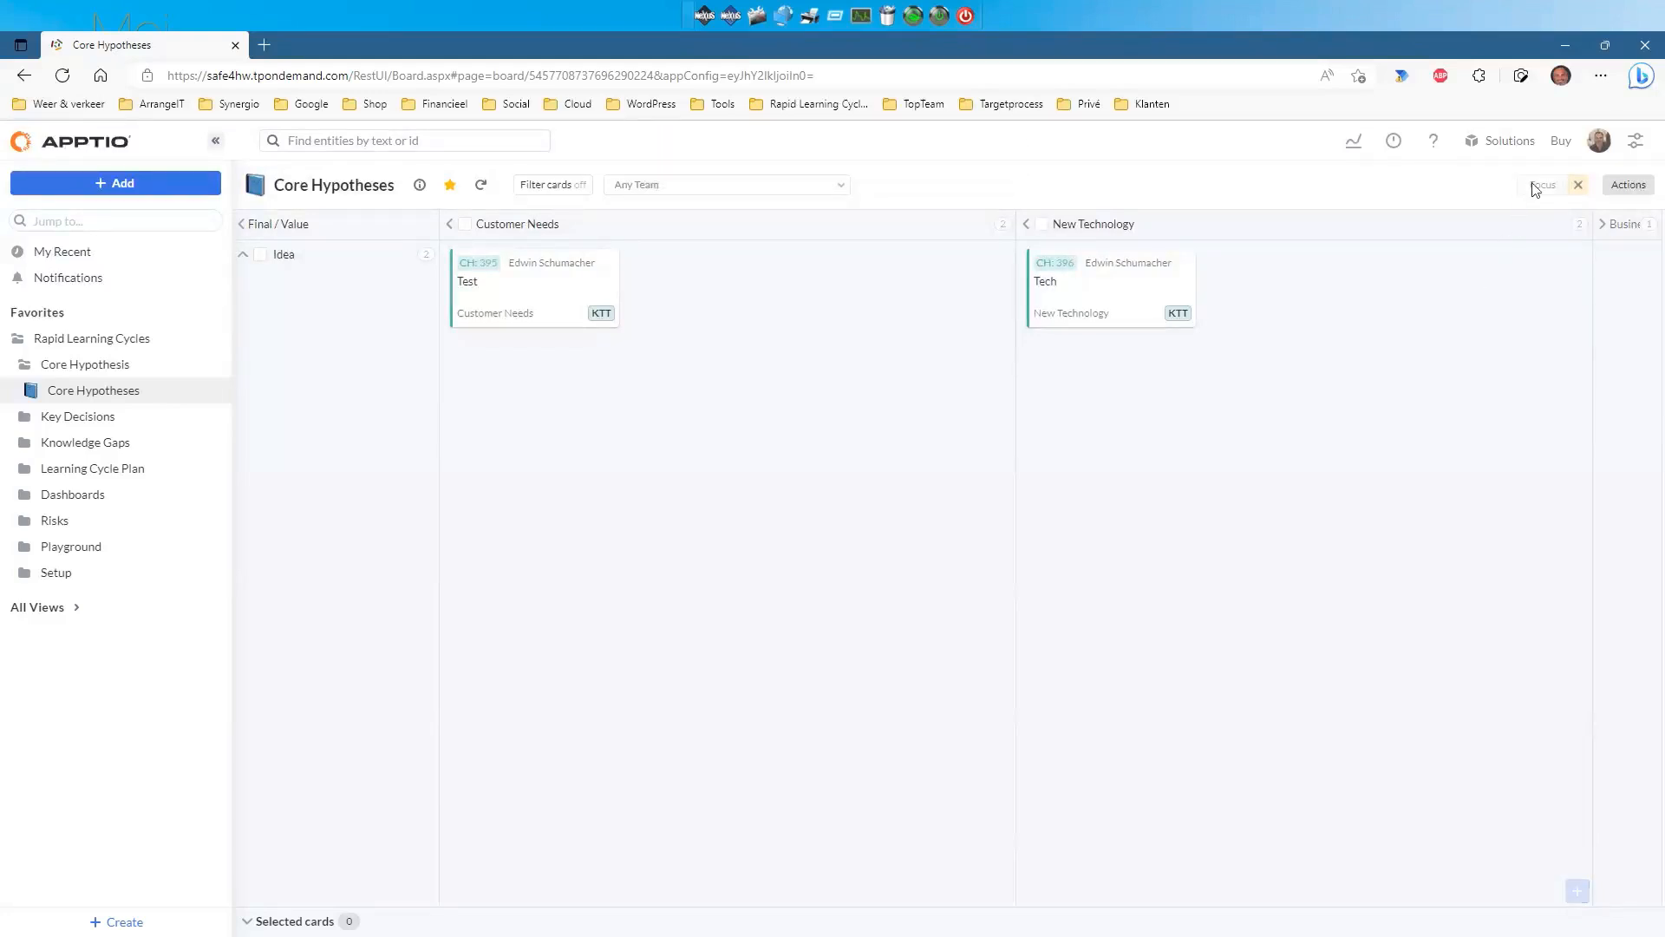
{"action": "left_click", "coordinate": [1602, 227]}
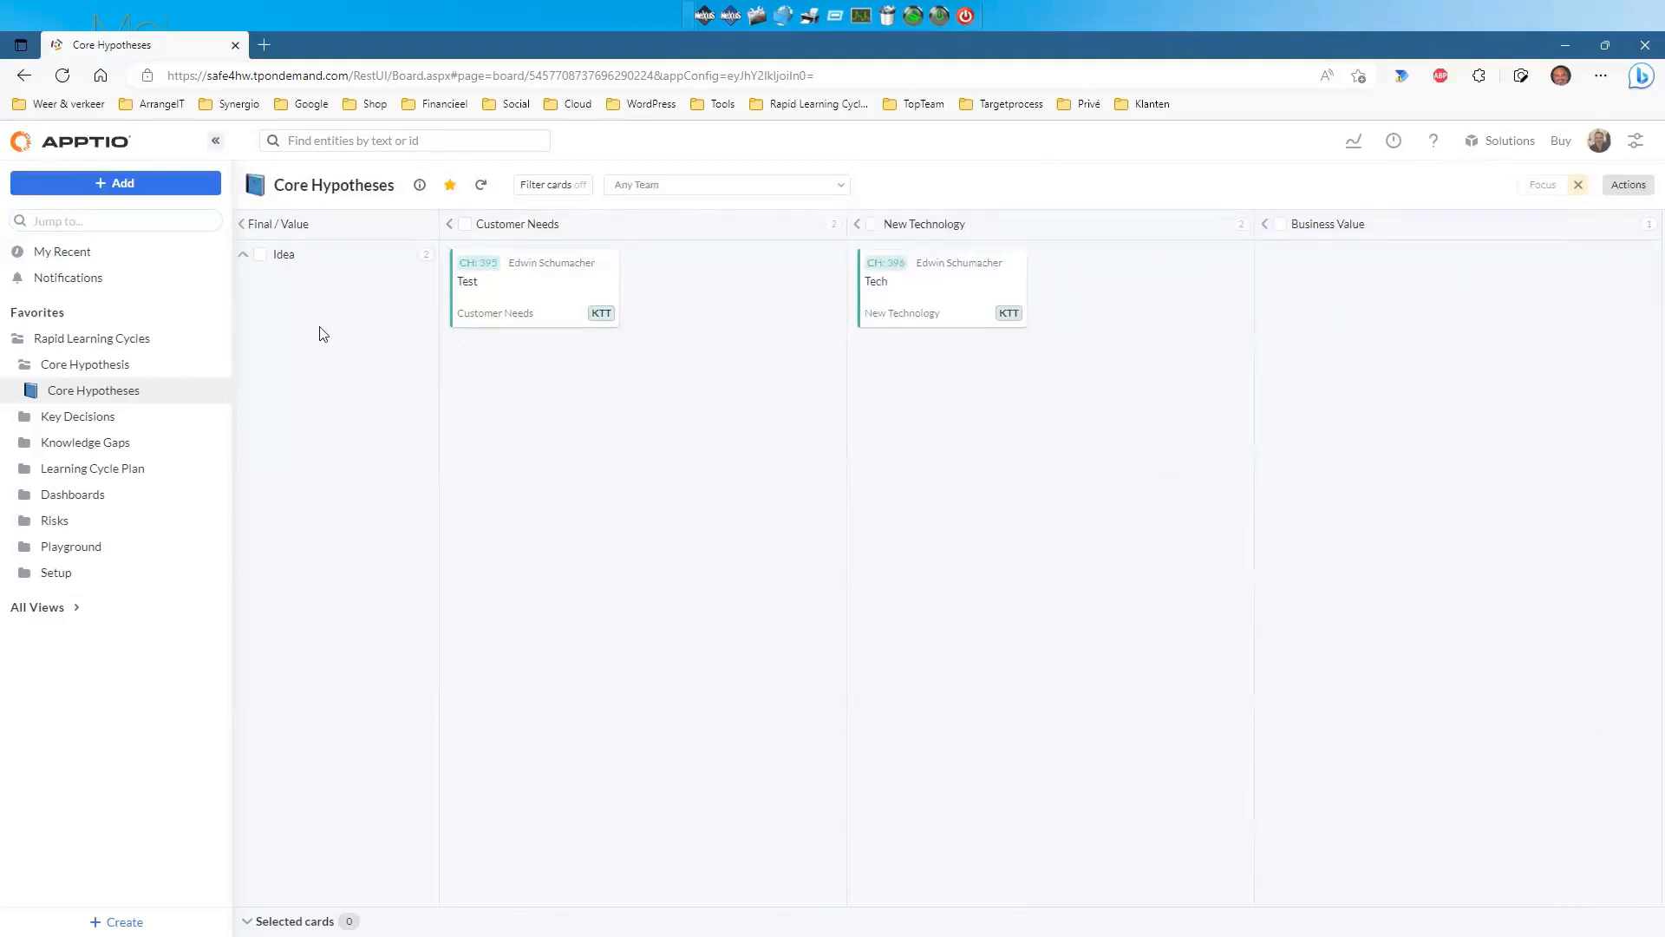
Exit focus mode and swap Test/Tech with CH:276/CH:277 between Final Statement and Idea, then revert.
{"action": "left_click", "coordinate": [1578, 184]}
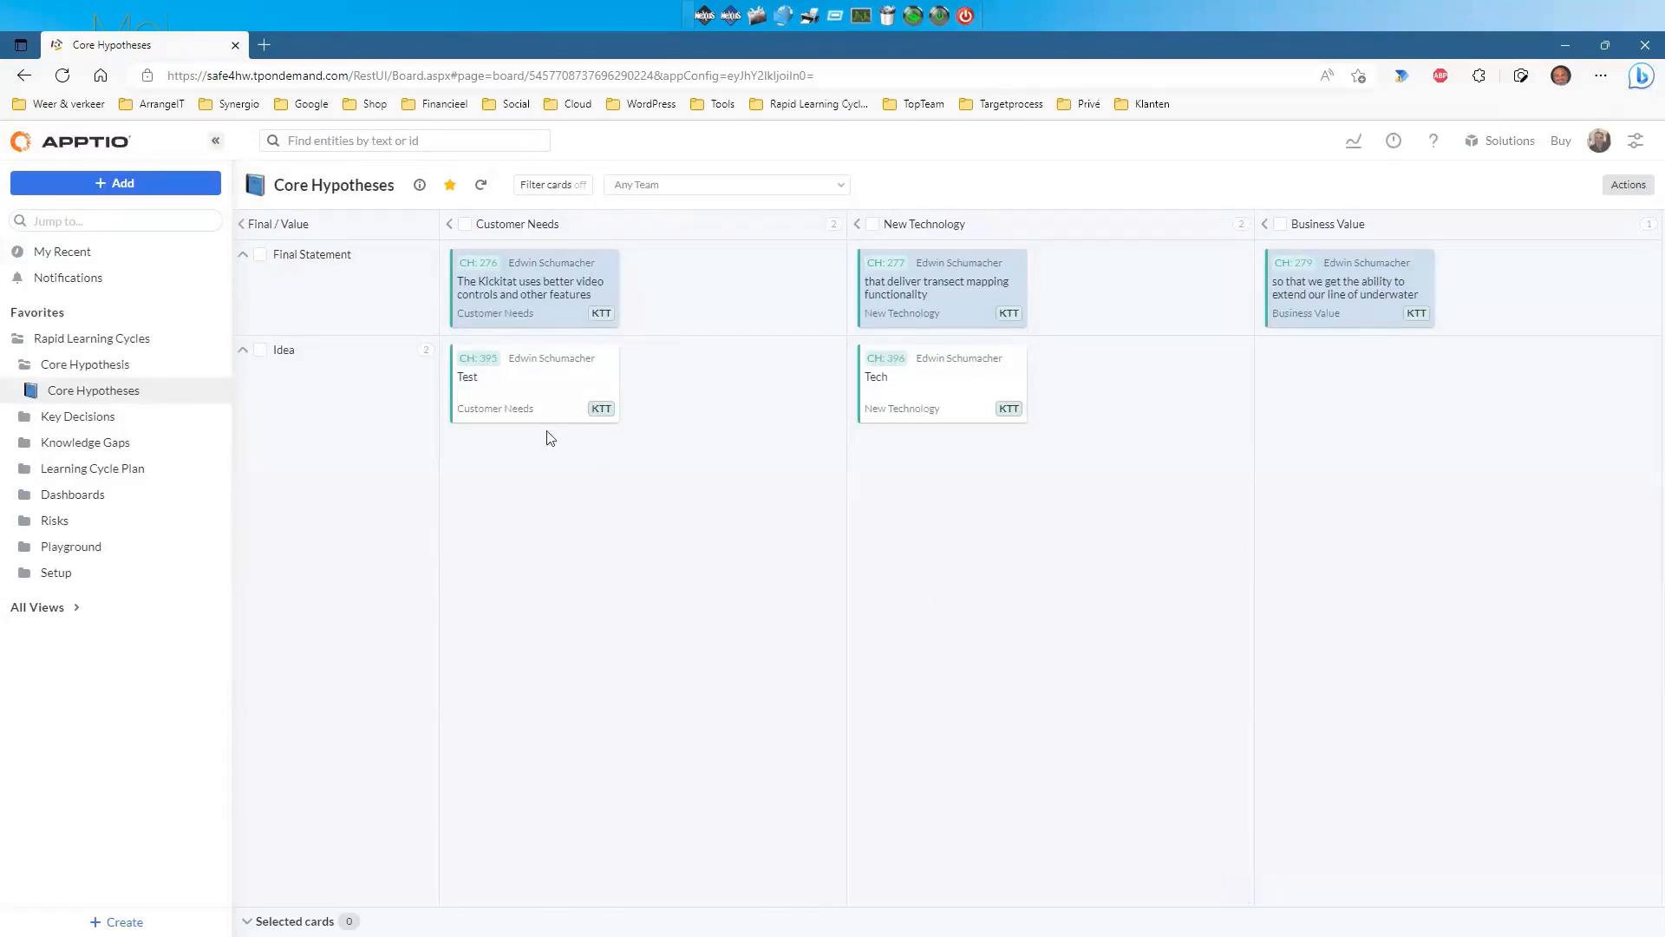
{"action": "left_click_drag", "start_coordinate": [524, 386], "coordinate": [729, 286]}
{"action": "left_click_drag", "start_coordinate": [543, 291], "coordinate": [551, 429]}
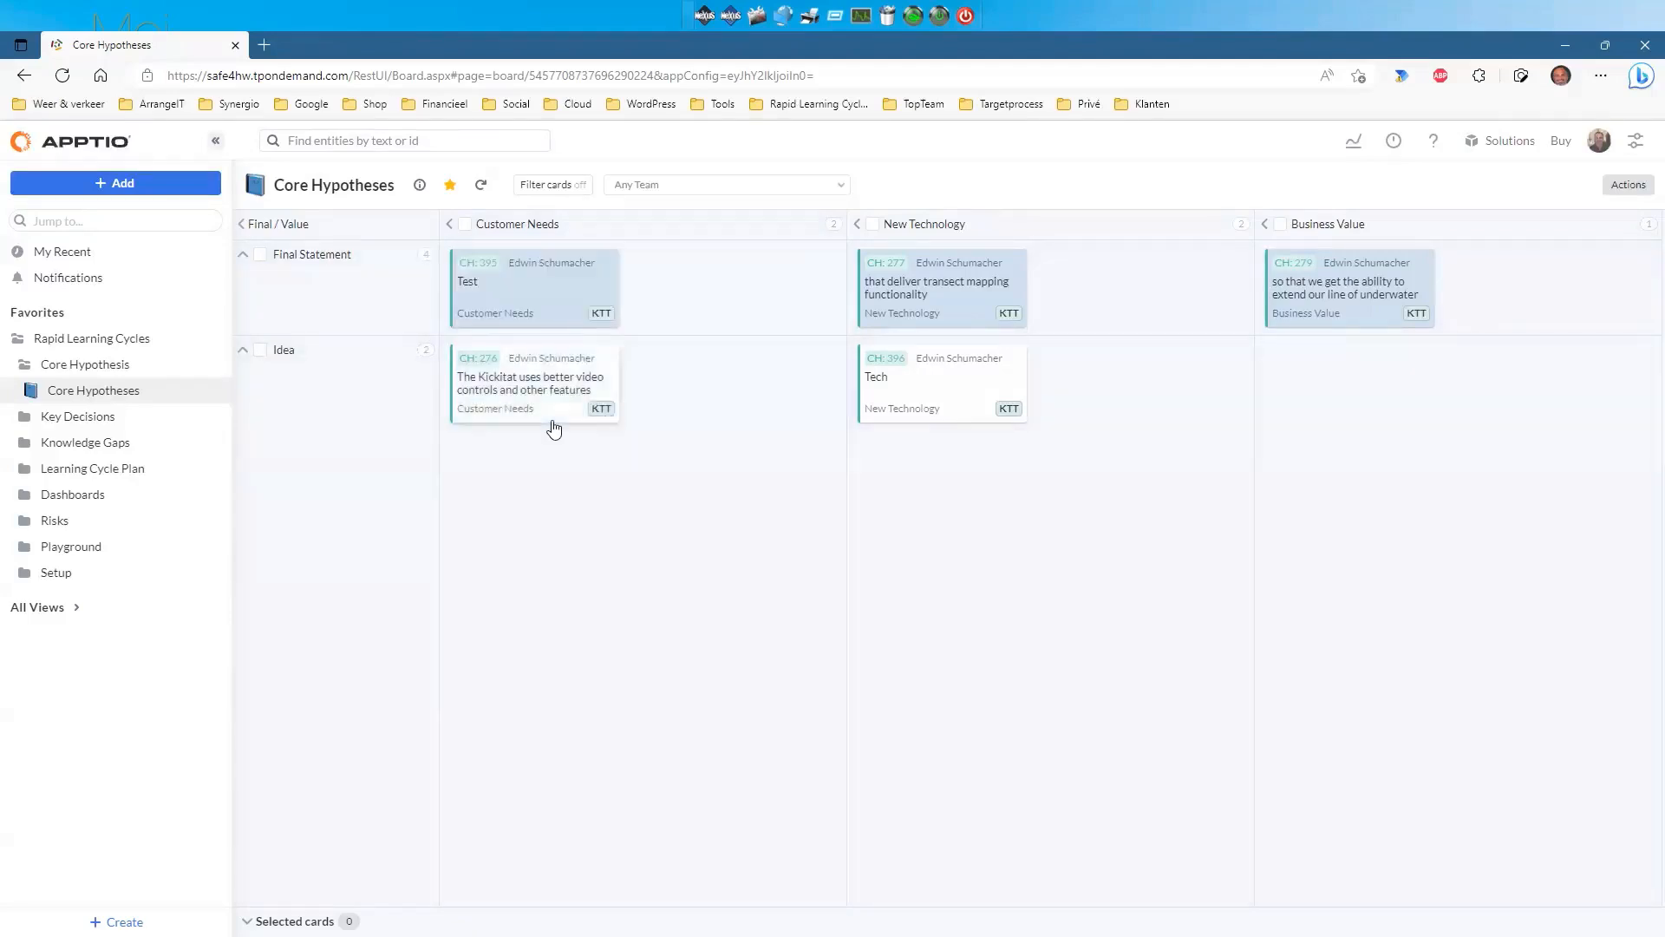
{"action": "left_click_drag", "start_coordinate": [974, 372], "coordinate": [1112, 299]}
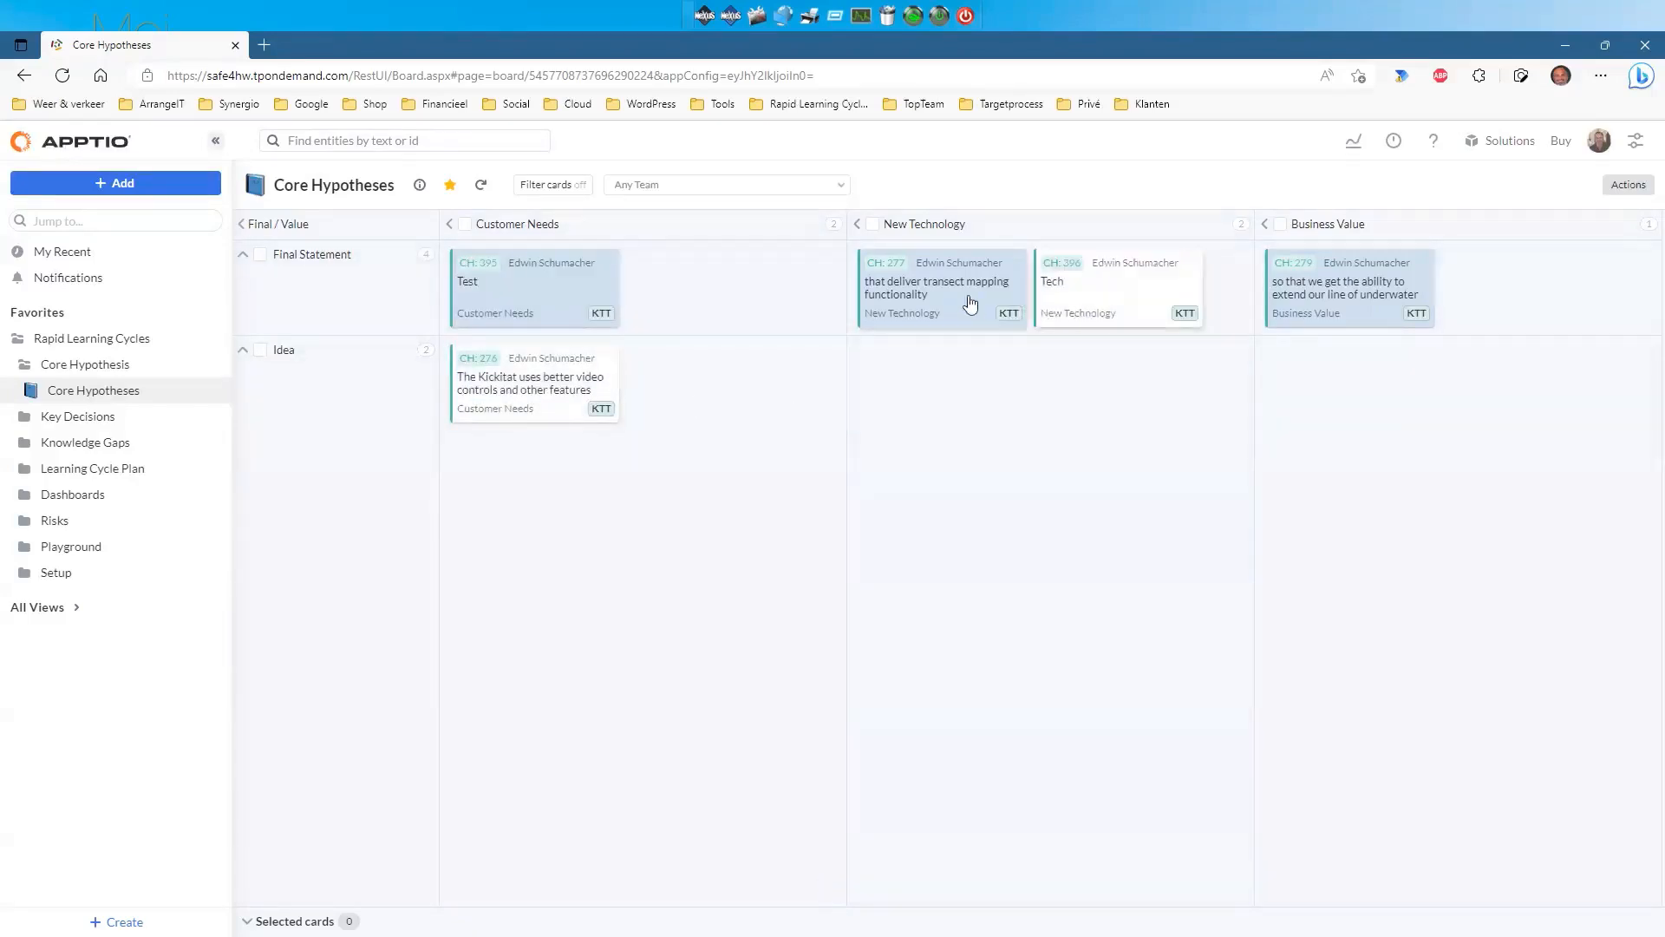
{"action": "left_click_drag", "start_coordinate": [947, 298], "coordinate": [964, 418]}
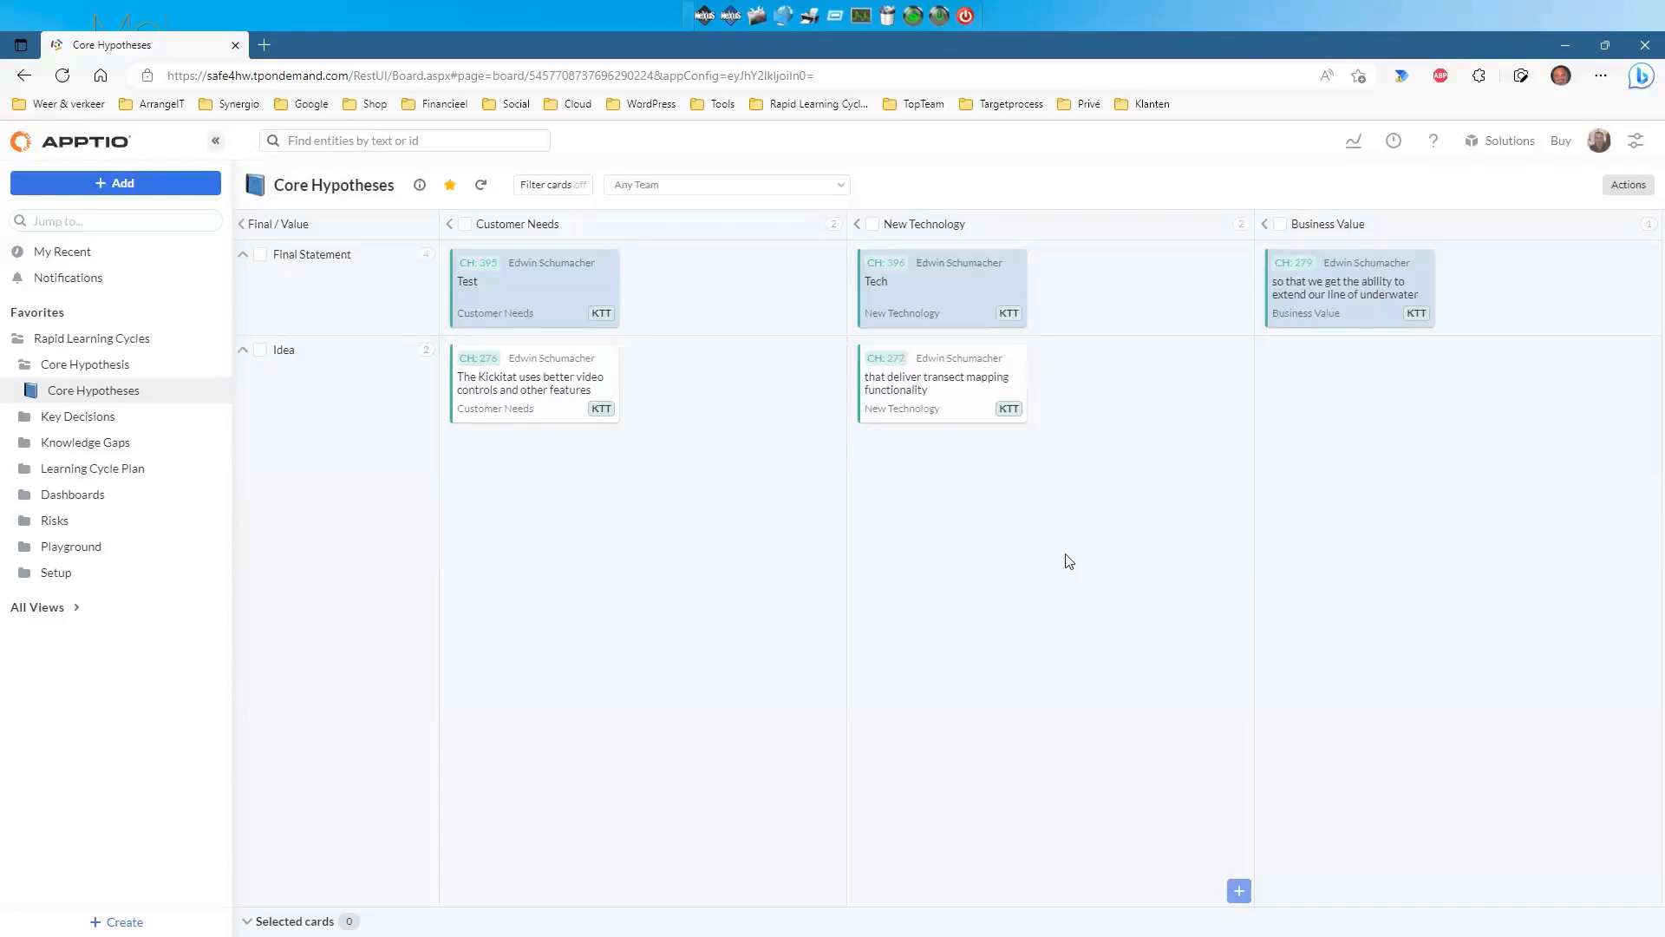
{"action": "left_click_drag", "start_coordinate": [924, 407], "coordinate": [997, 386]}
{"action": "left_click_drag", "start_coordinate": [609, 367], "coordinate": [717, 495]}
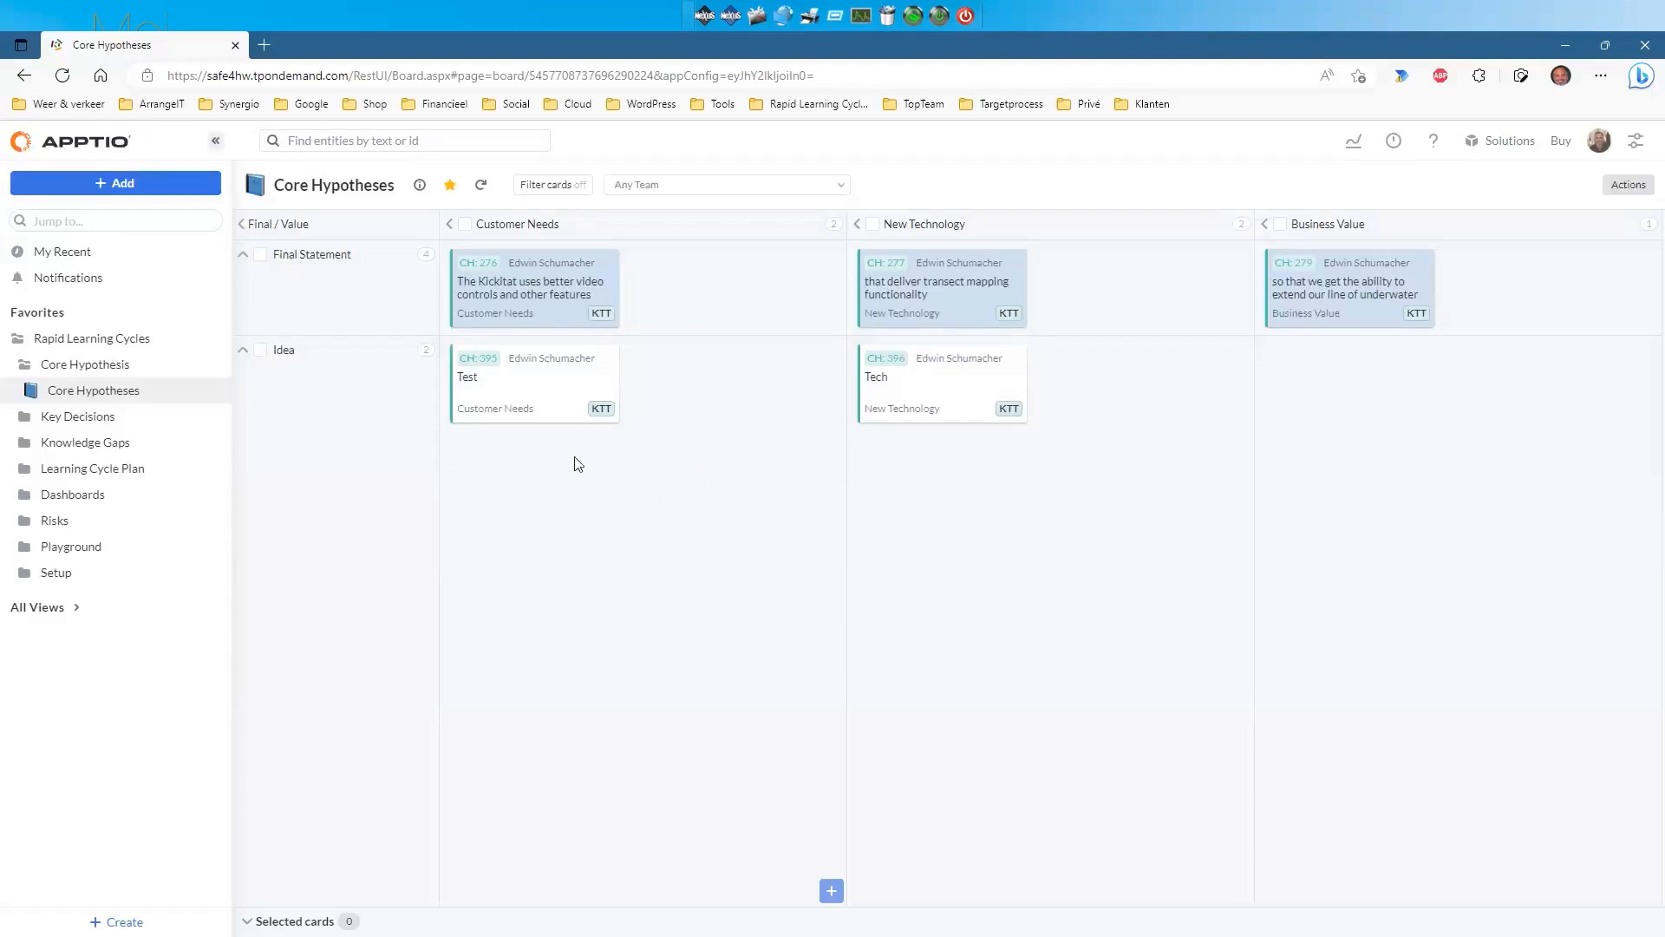
Open Brainstorm Decisions under the Key Decisions folder in the sidebar.
{"action": "left_click", "coordinate": [23, 420]}
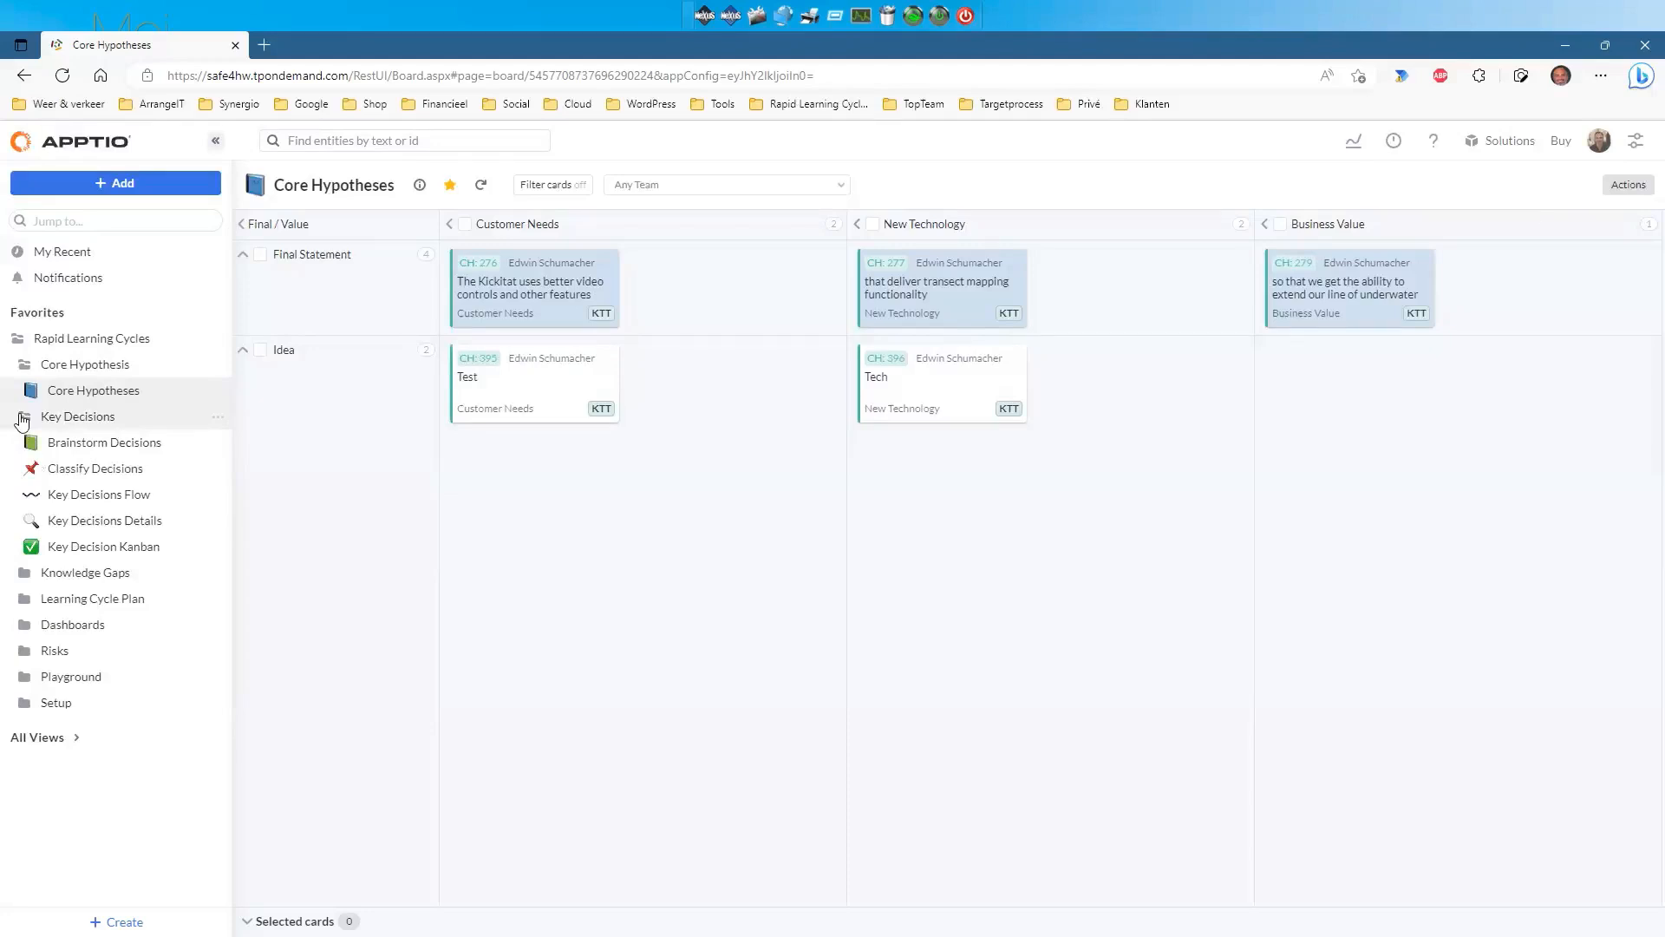
{"action": "left_click", "coordinate": [76, 444]}
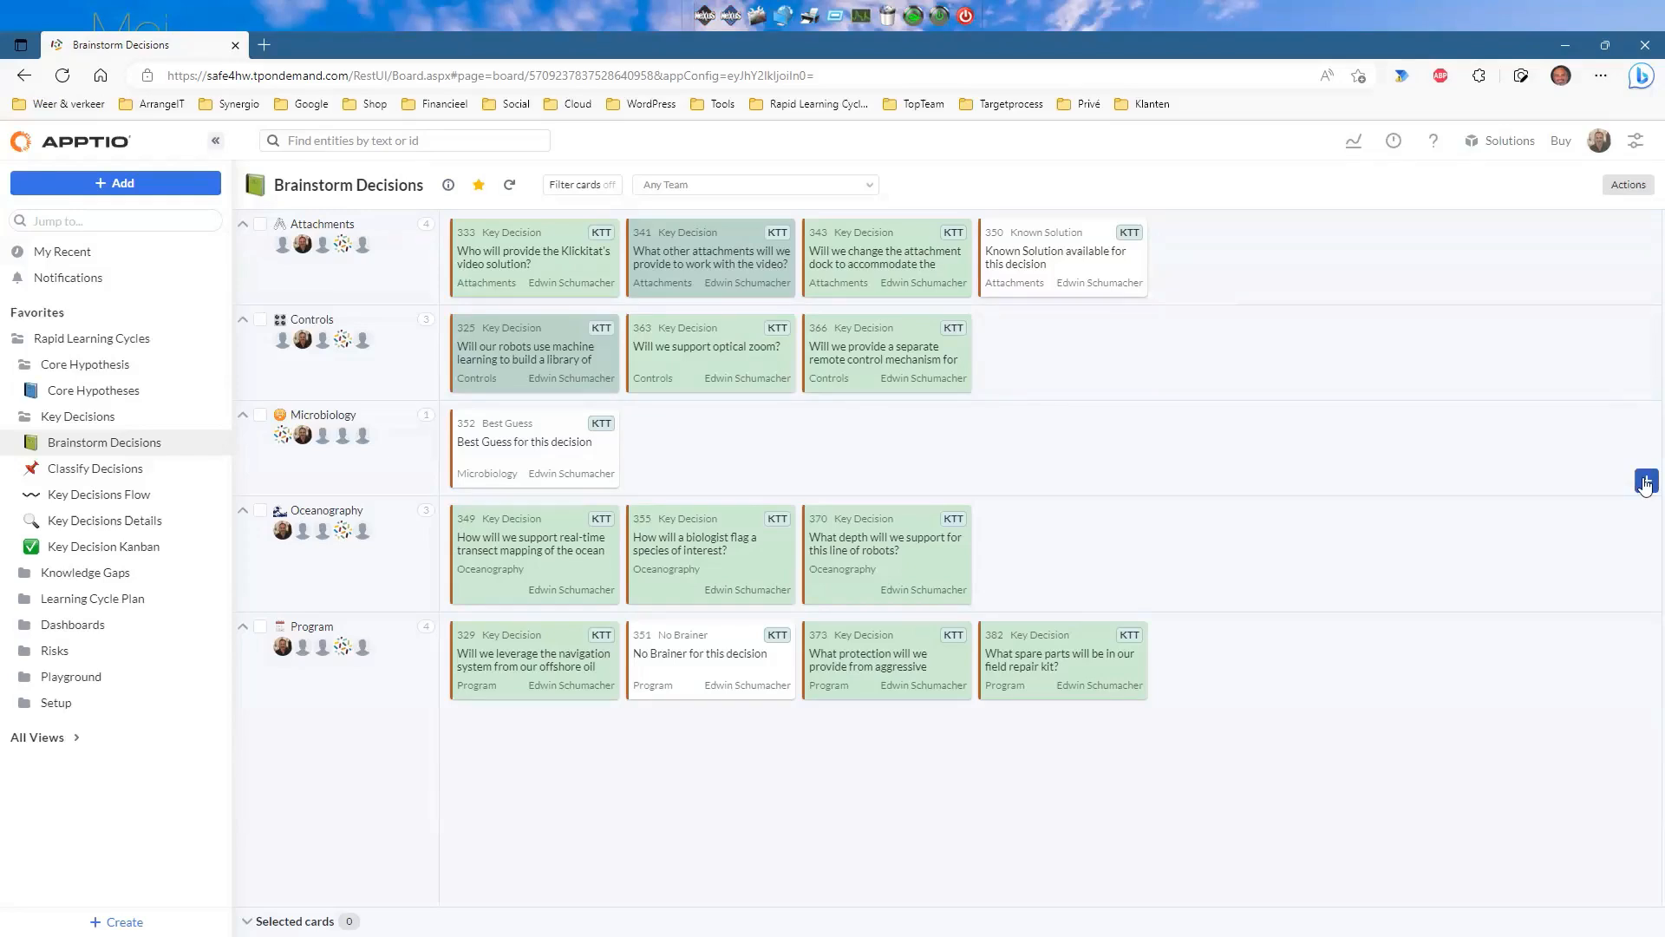
{"action": "left_click", "coordinate": [1646, 482]}
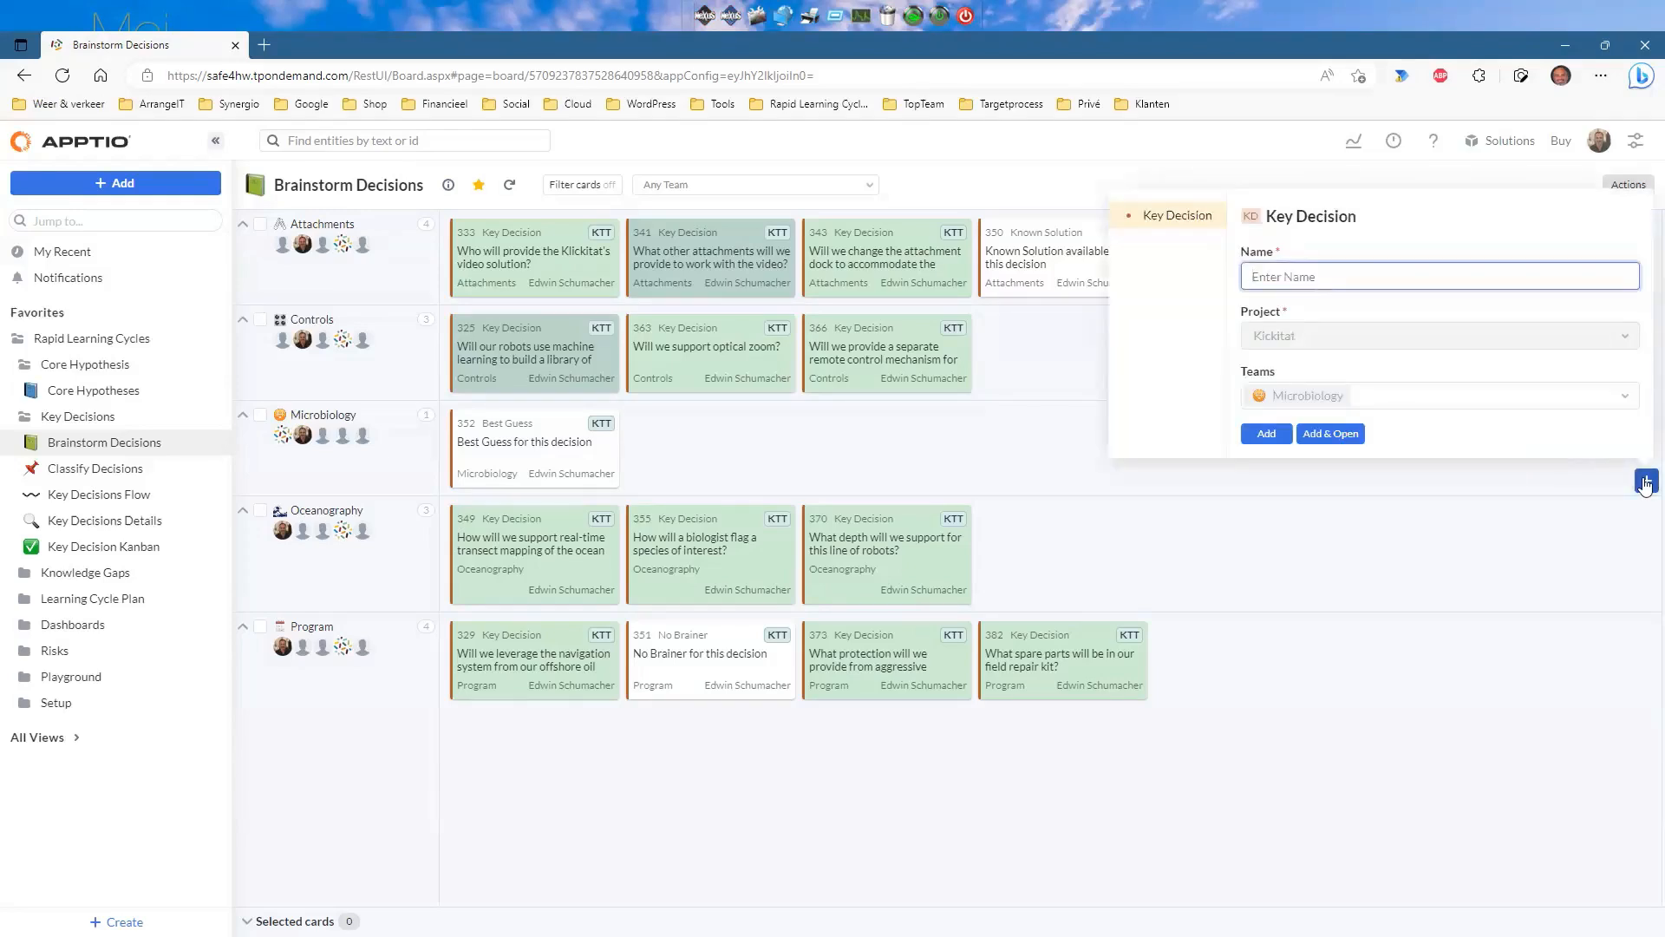
{"action": "type", "text": "Test KD"}
{"action": "left_click", "coordinate": [1265, 435]}
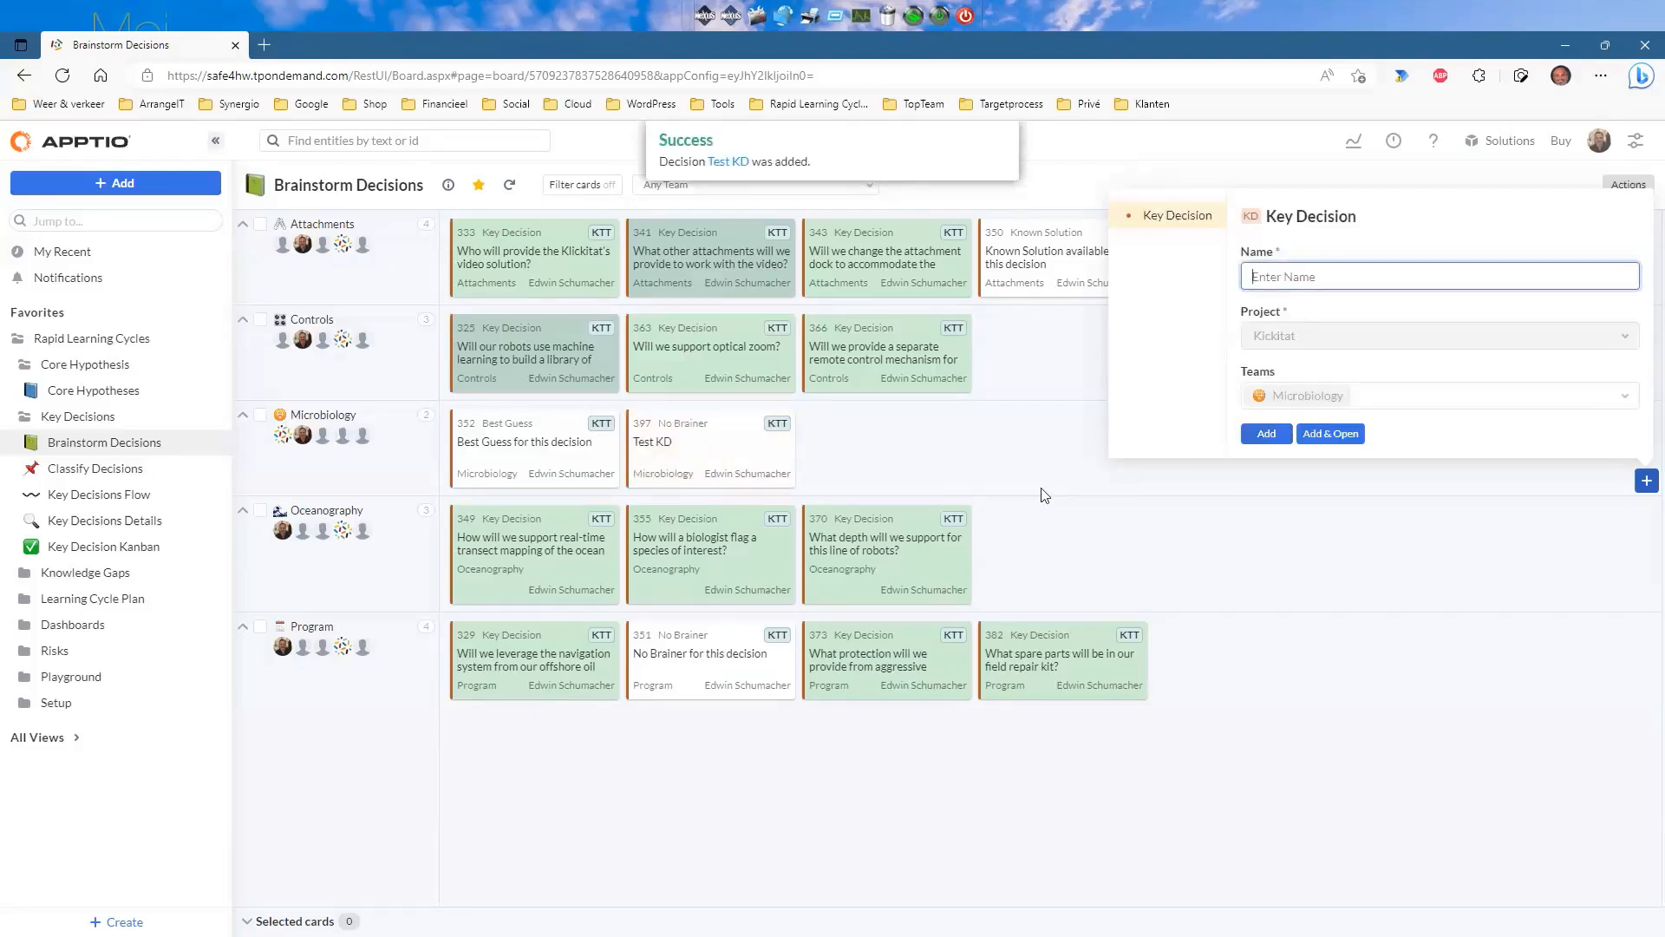
{"action": "left_click", "coordinate": [971, 470]}
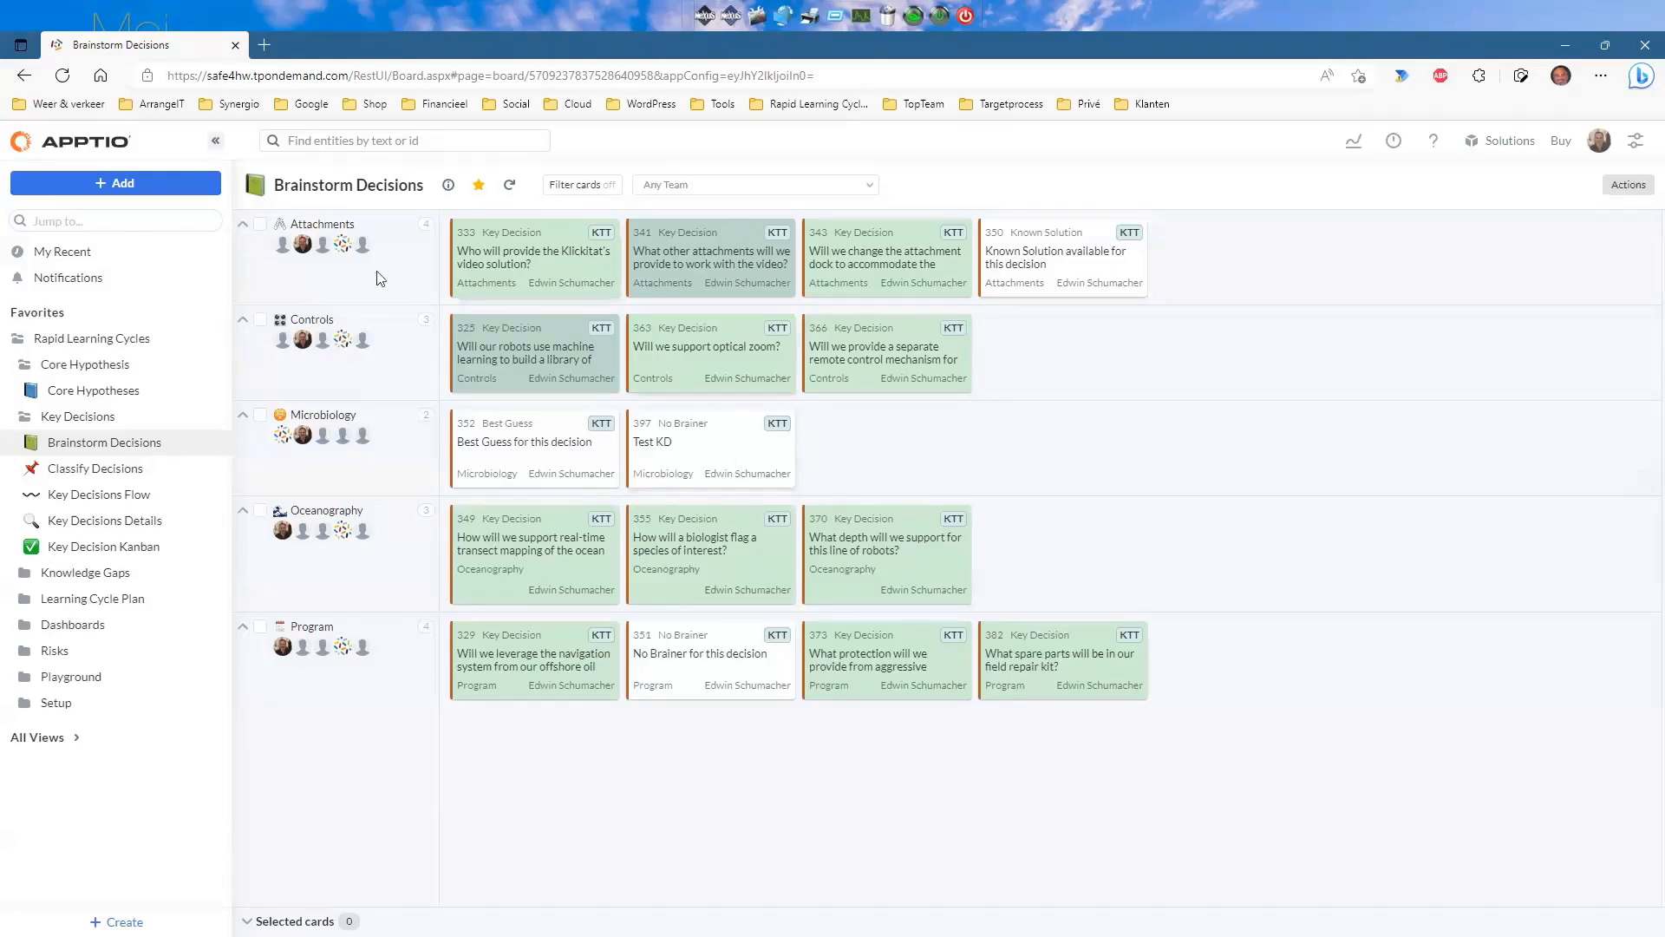
{"action": "left_click", "coordinate": [77, 471]}
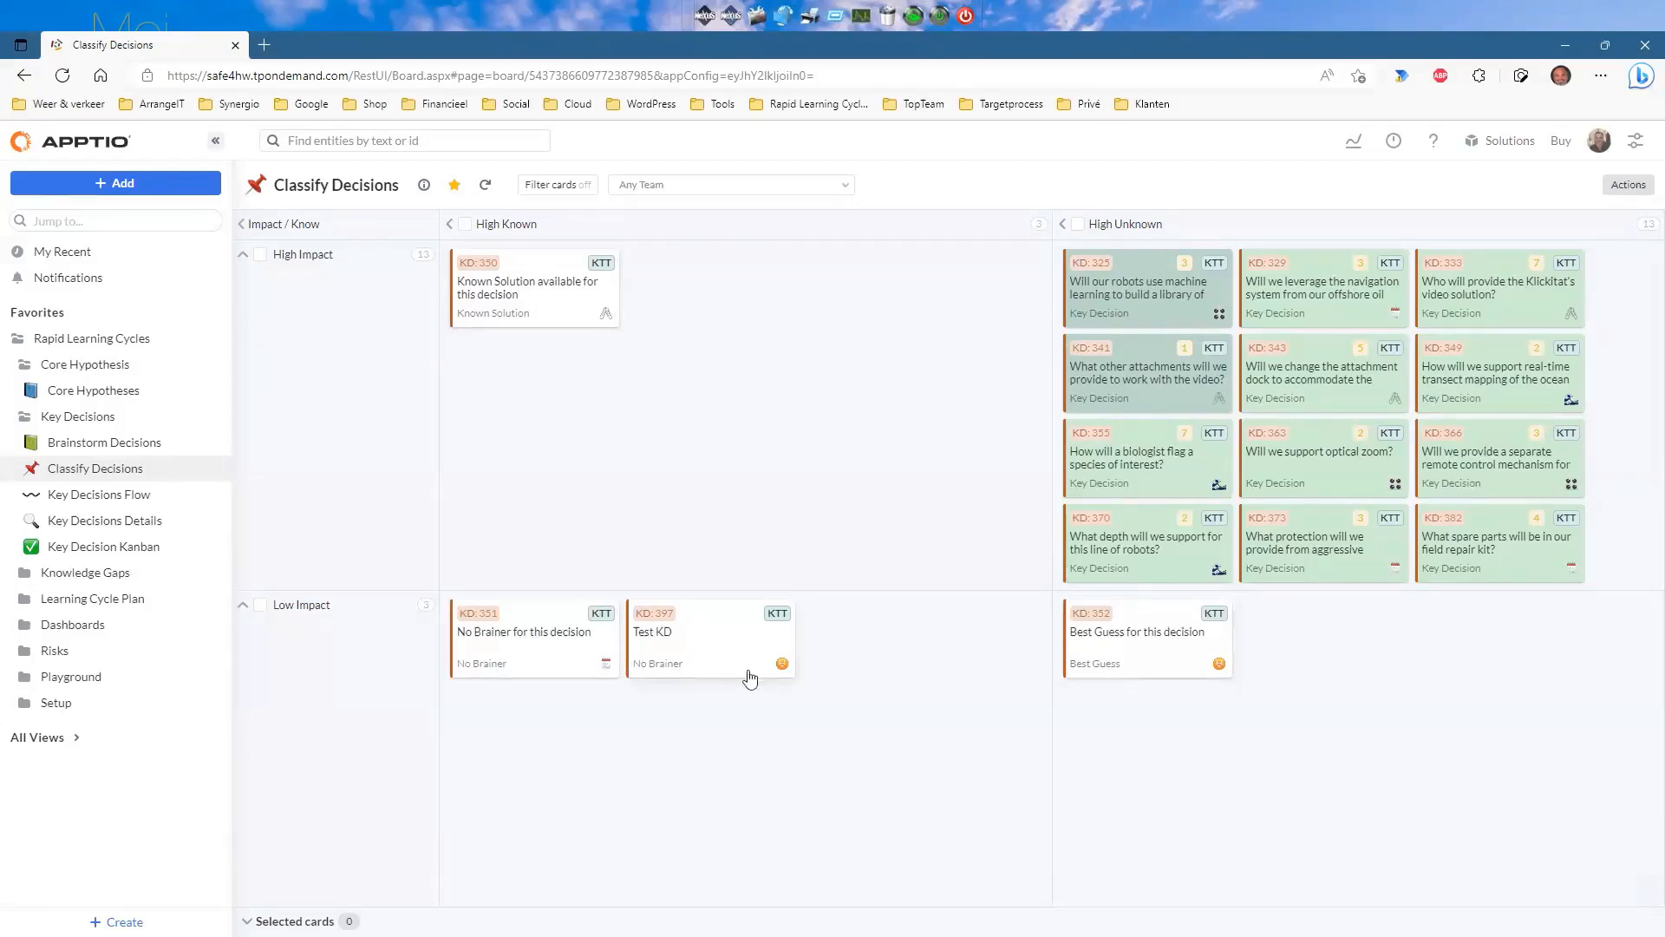
{"action": "left_click_drag", "start_coordinate": [700, 640], "coordinate": [1153, 733]}
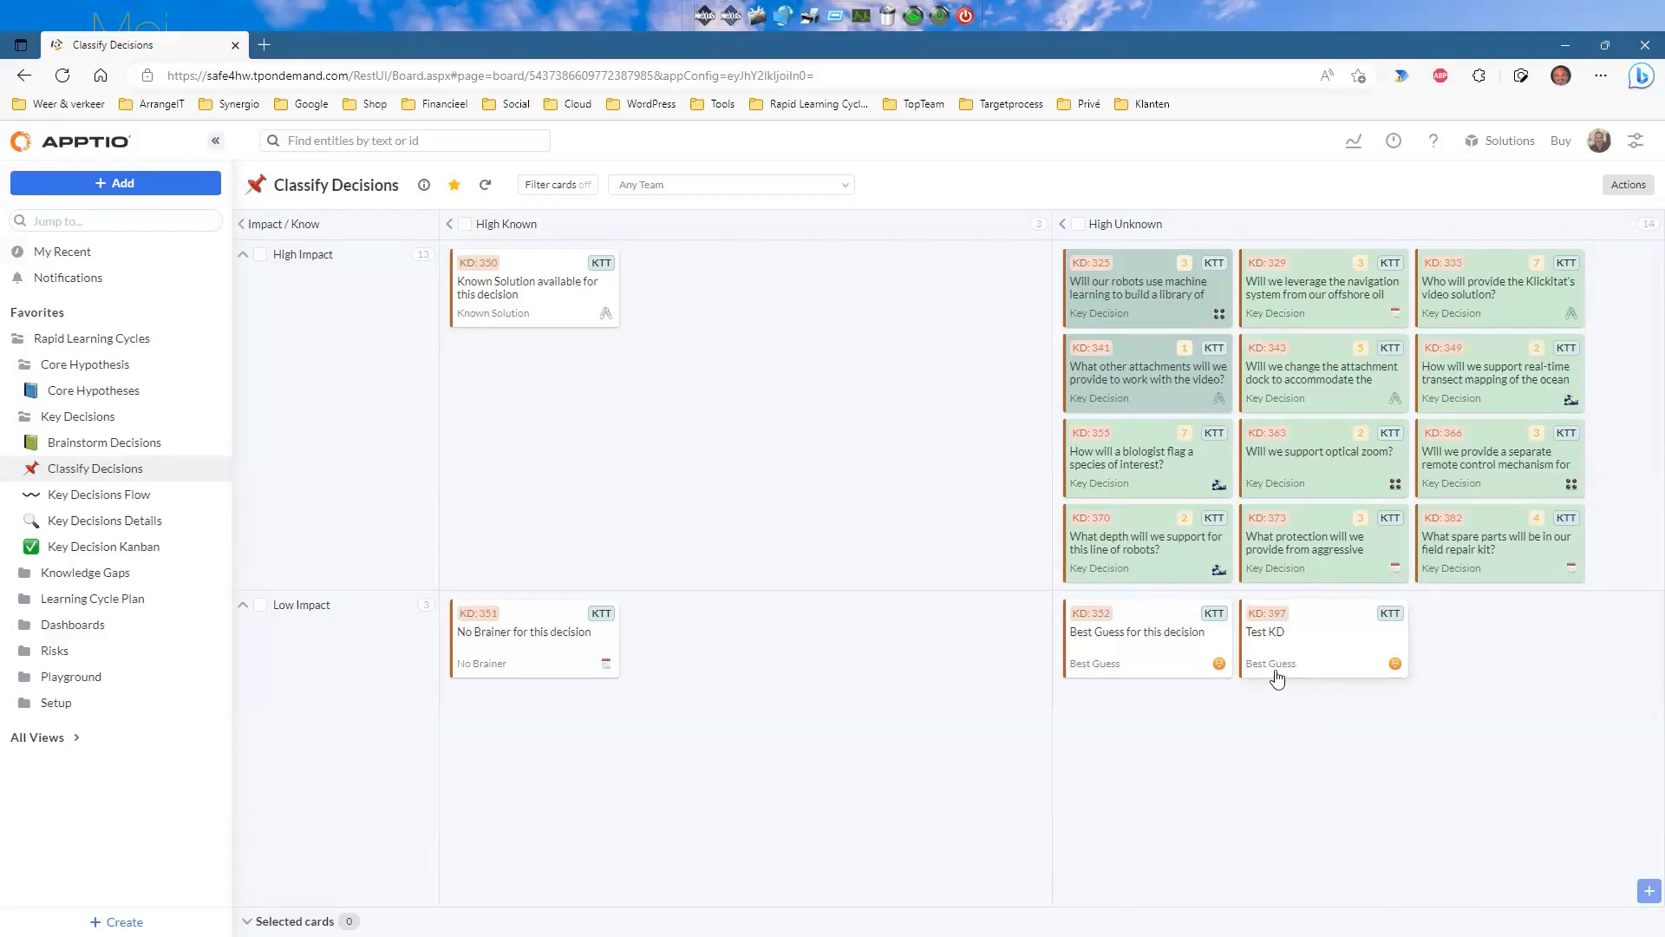
{"action": "left_click_drag", "start_coordinate": [1296, 666], "coordinate": [1501, 582]}
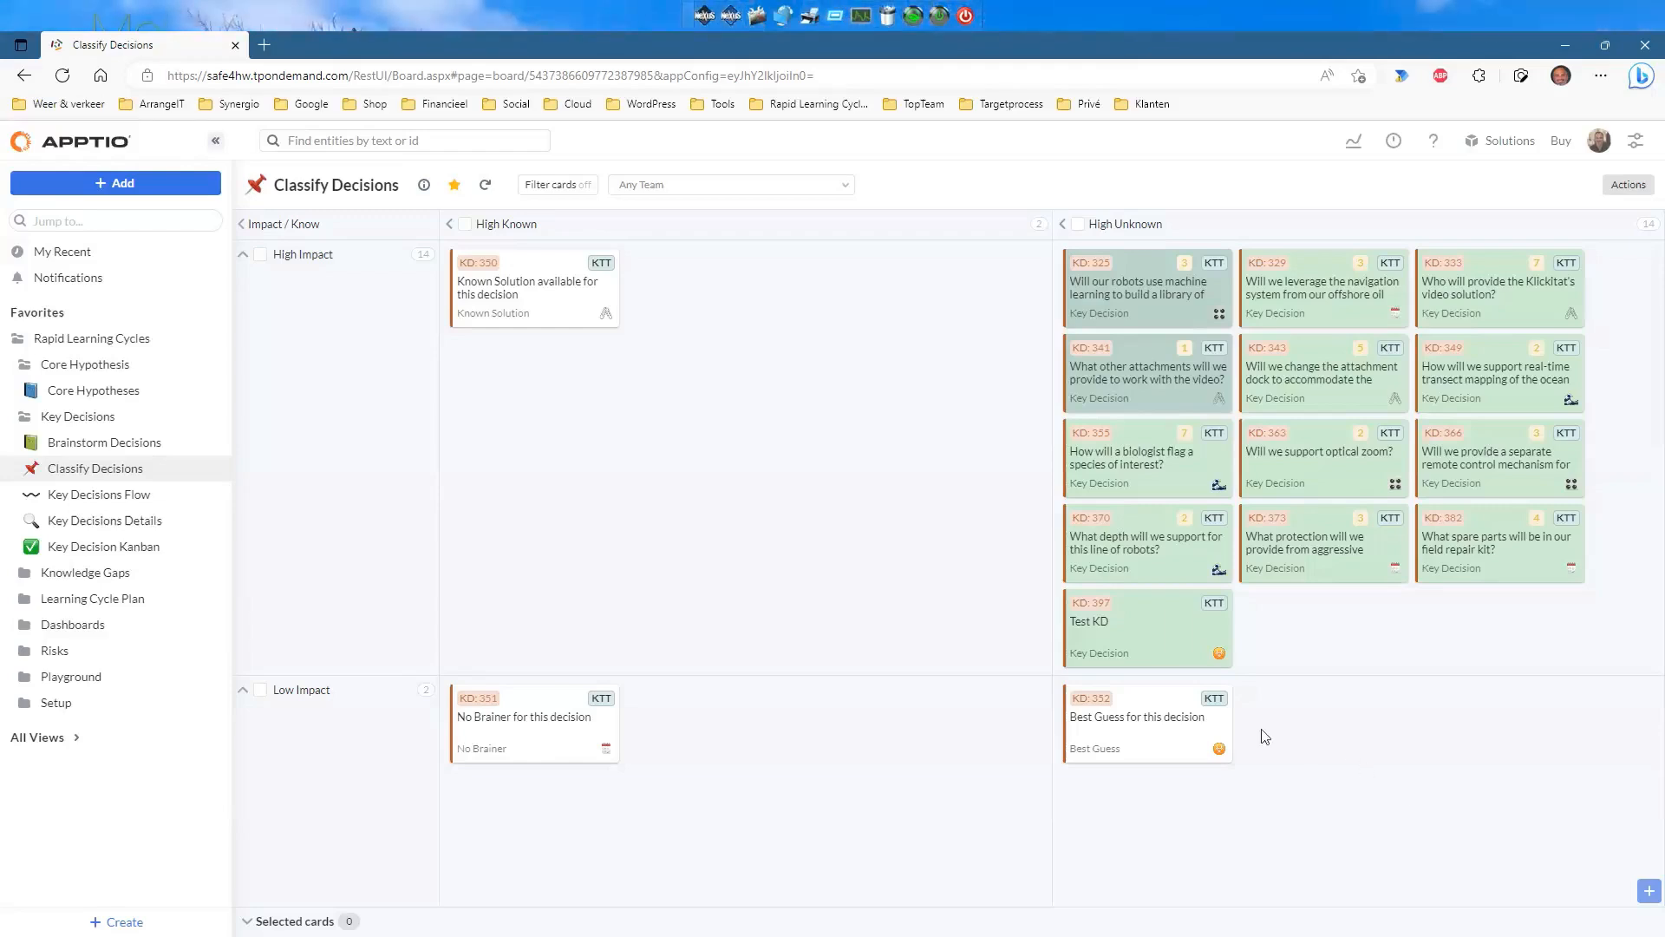
{"action": "left_click_drag", "start_coordinate": [1144, 639], "coordinate": [863, 733]}
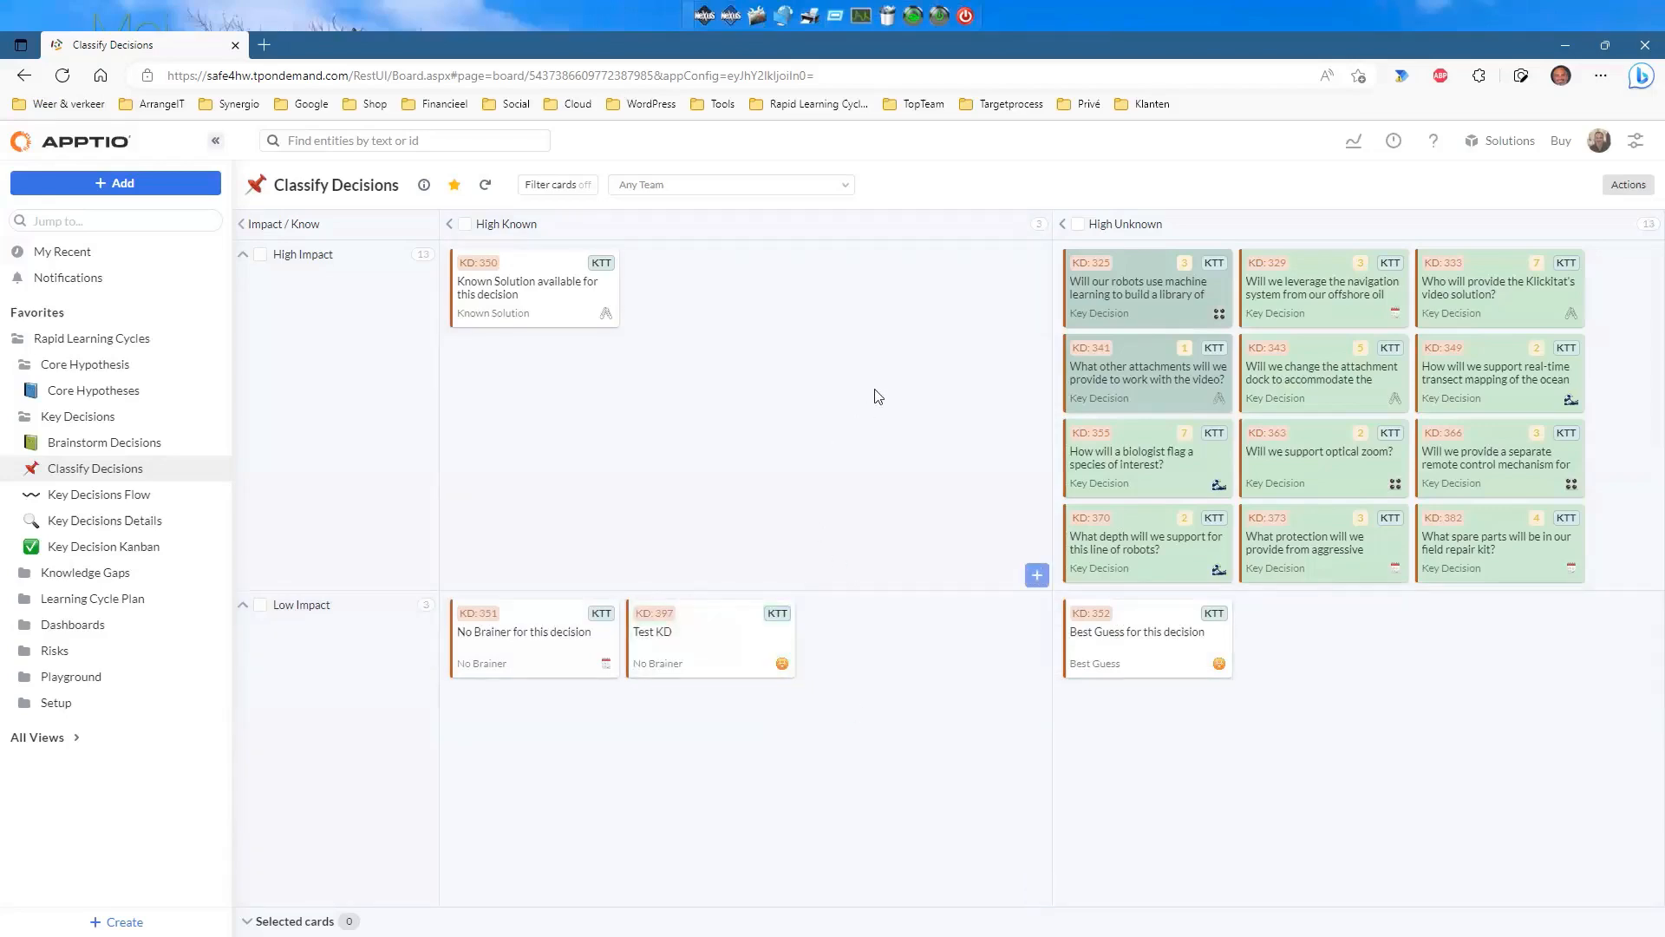
{"action": "left_click", "coordinate": [154, 445]}
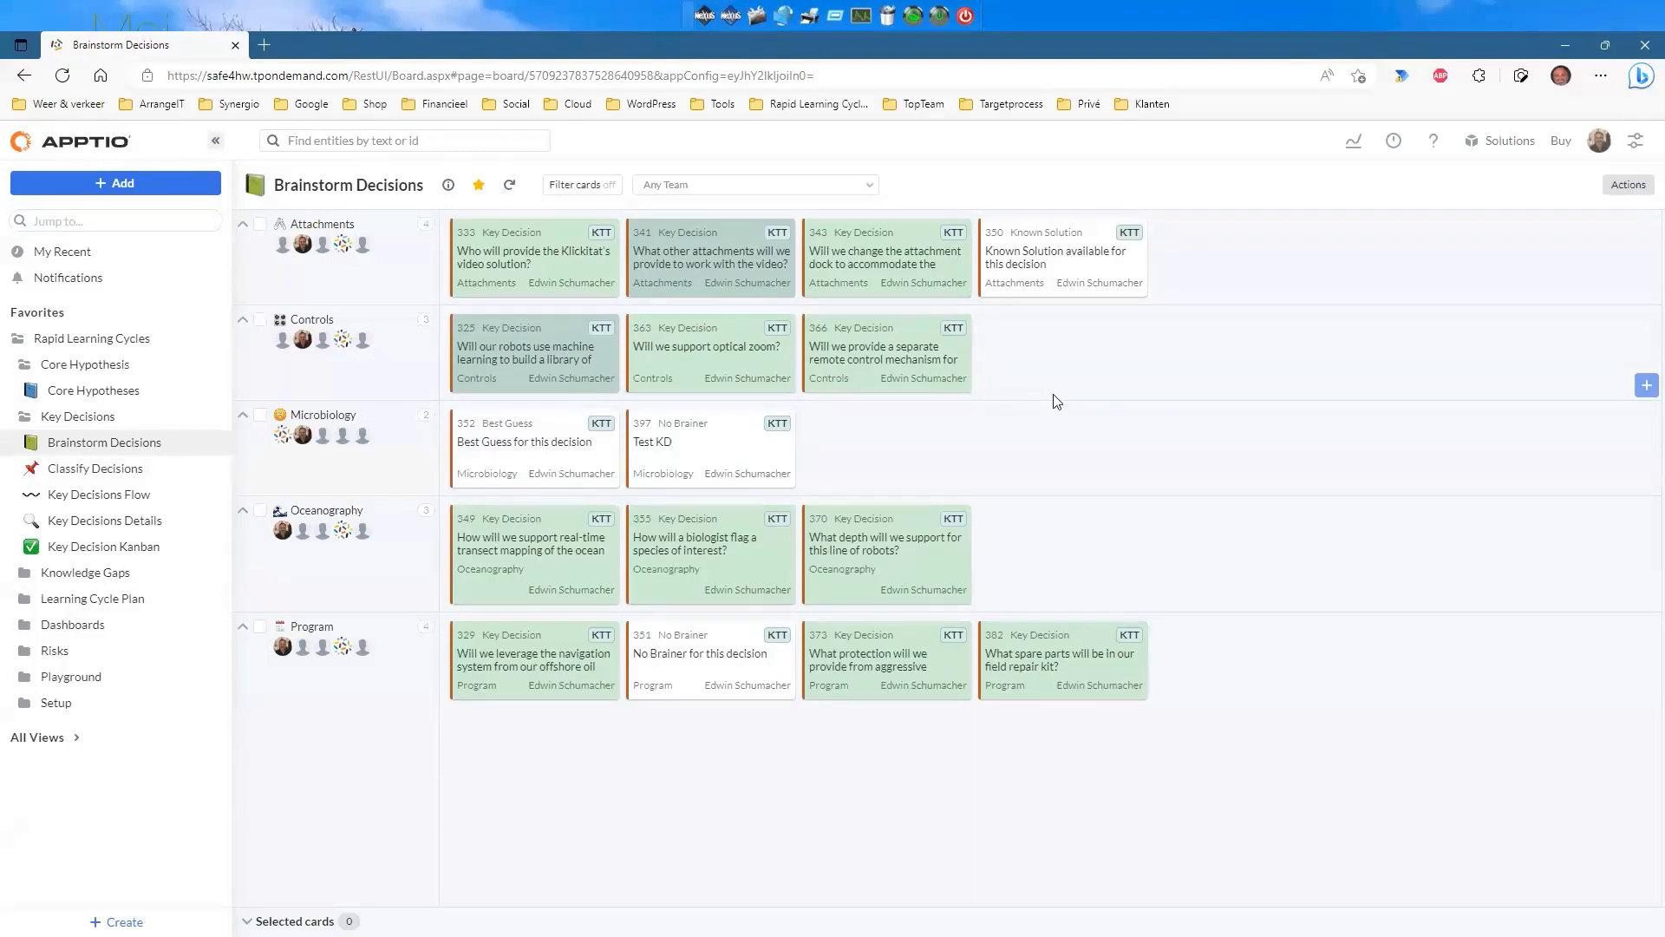
Open card 325, the machine-learning fish species decision.
{"action": "left_click", "coordinate": [538, 345]}
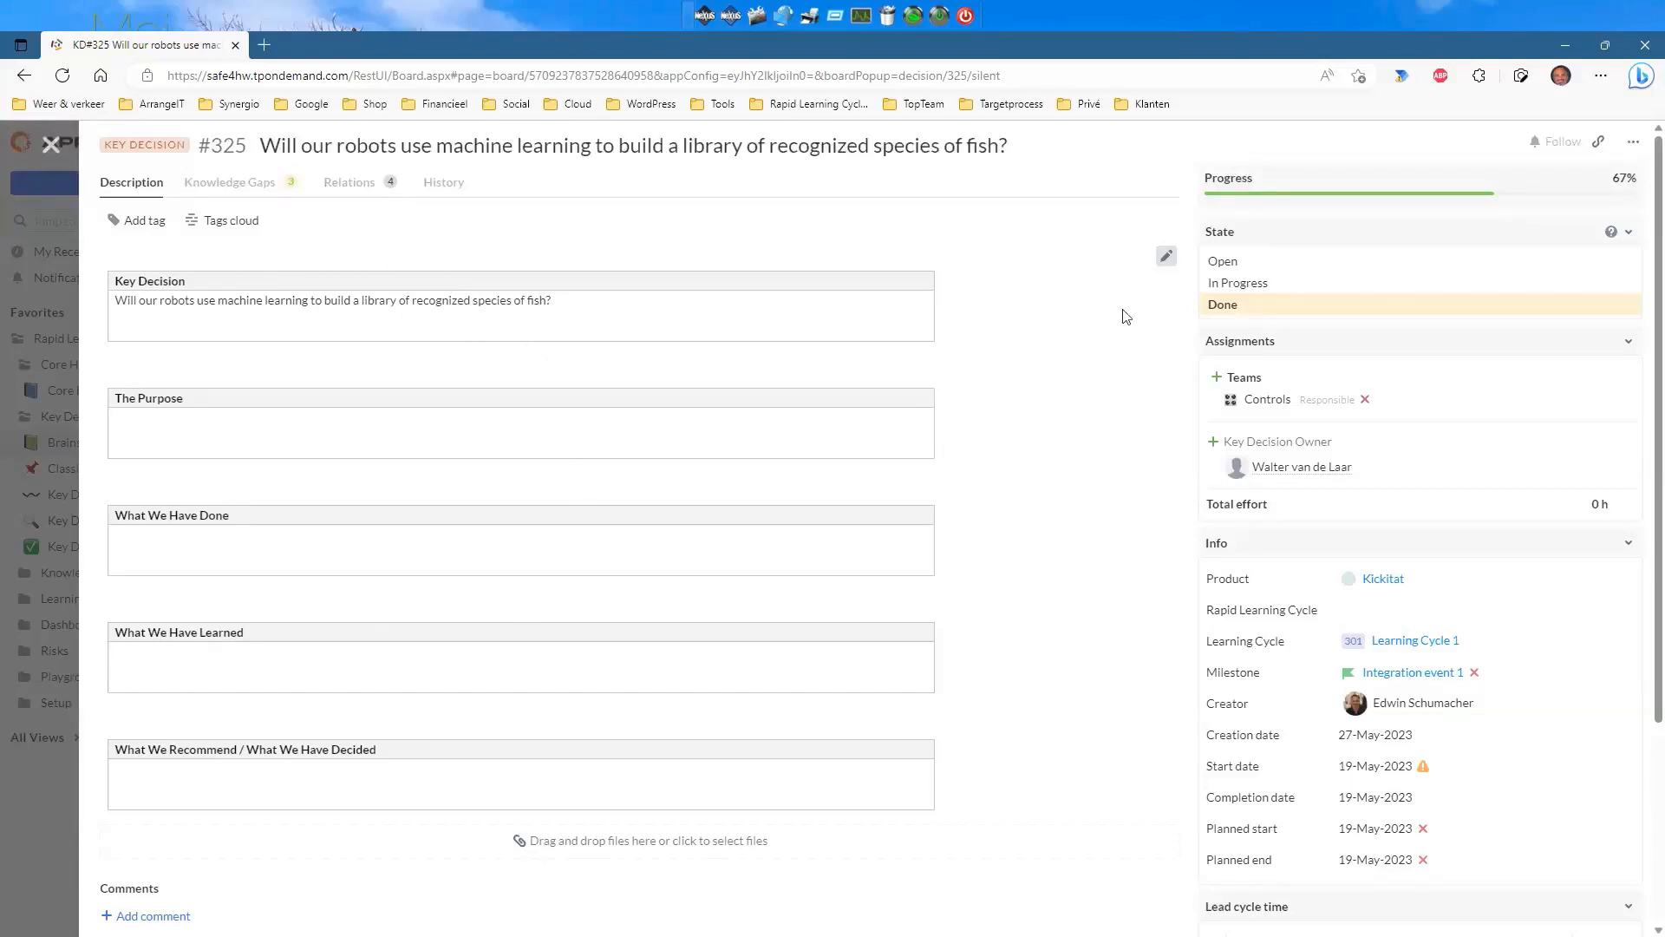
Edit decision #325's description and scroll through its empty Purpose, Done, Learned and Recommend sections.
{"action": "left_click", "coordinate": [1166, 256]}
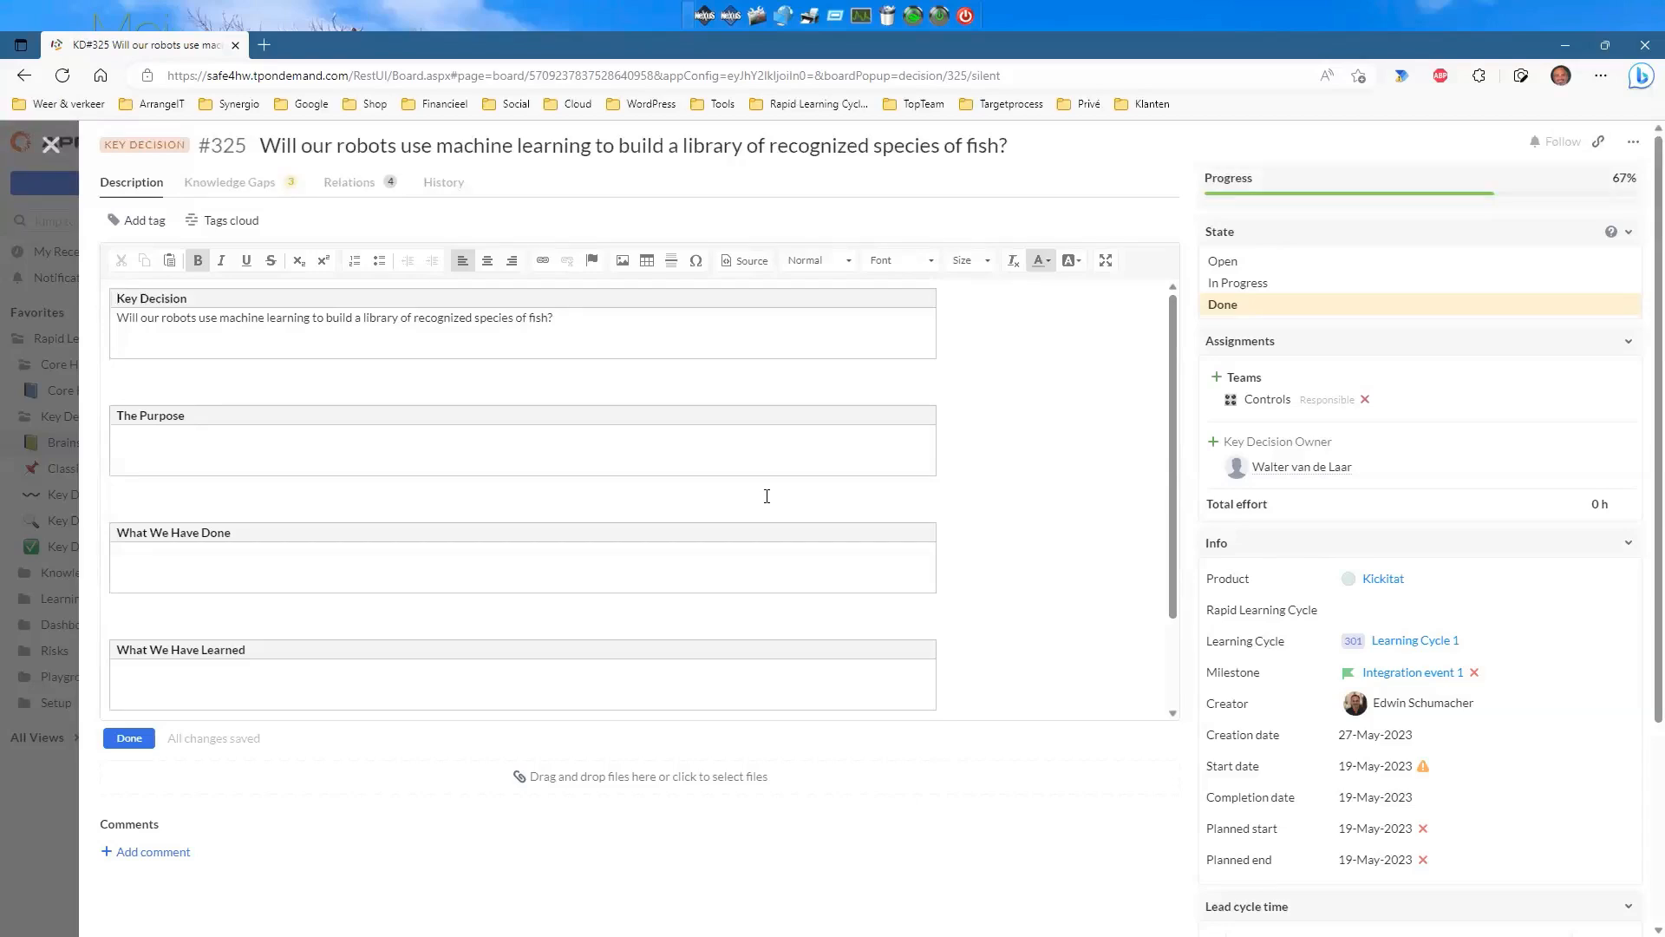
{"action": "scroll", "coordinate": [744, 471], "scroll_direction": "down", "scroll_amount": 2}
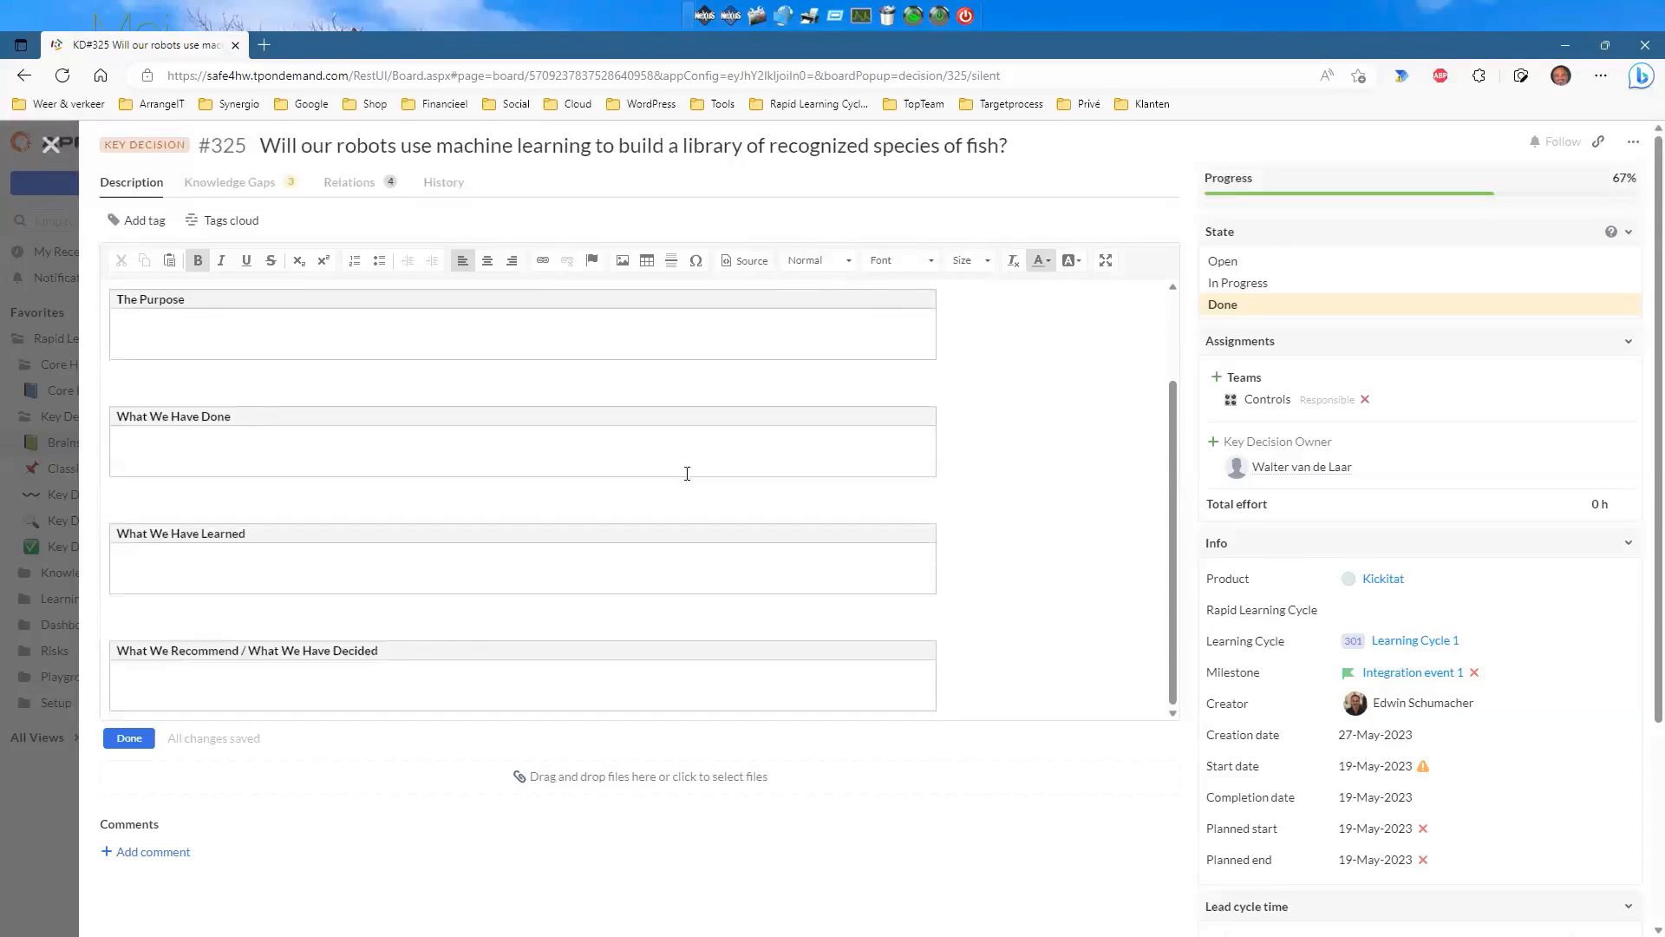
{"action": "scroll", "coordinate": [687, 473], "scroll_direction": "down", "scroll_amount": 3}
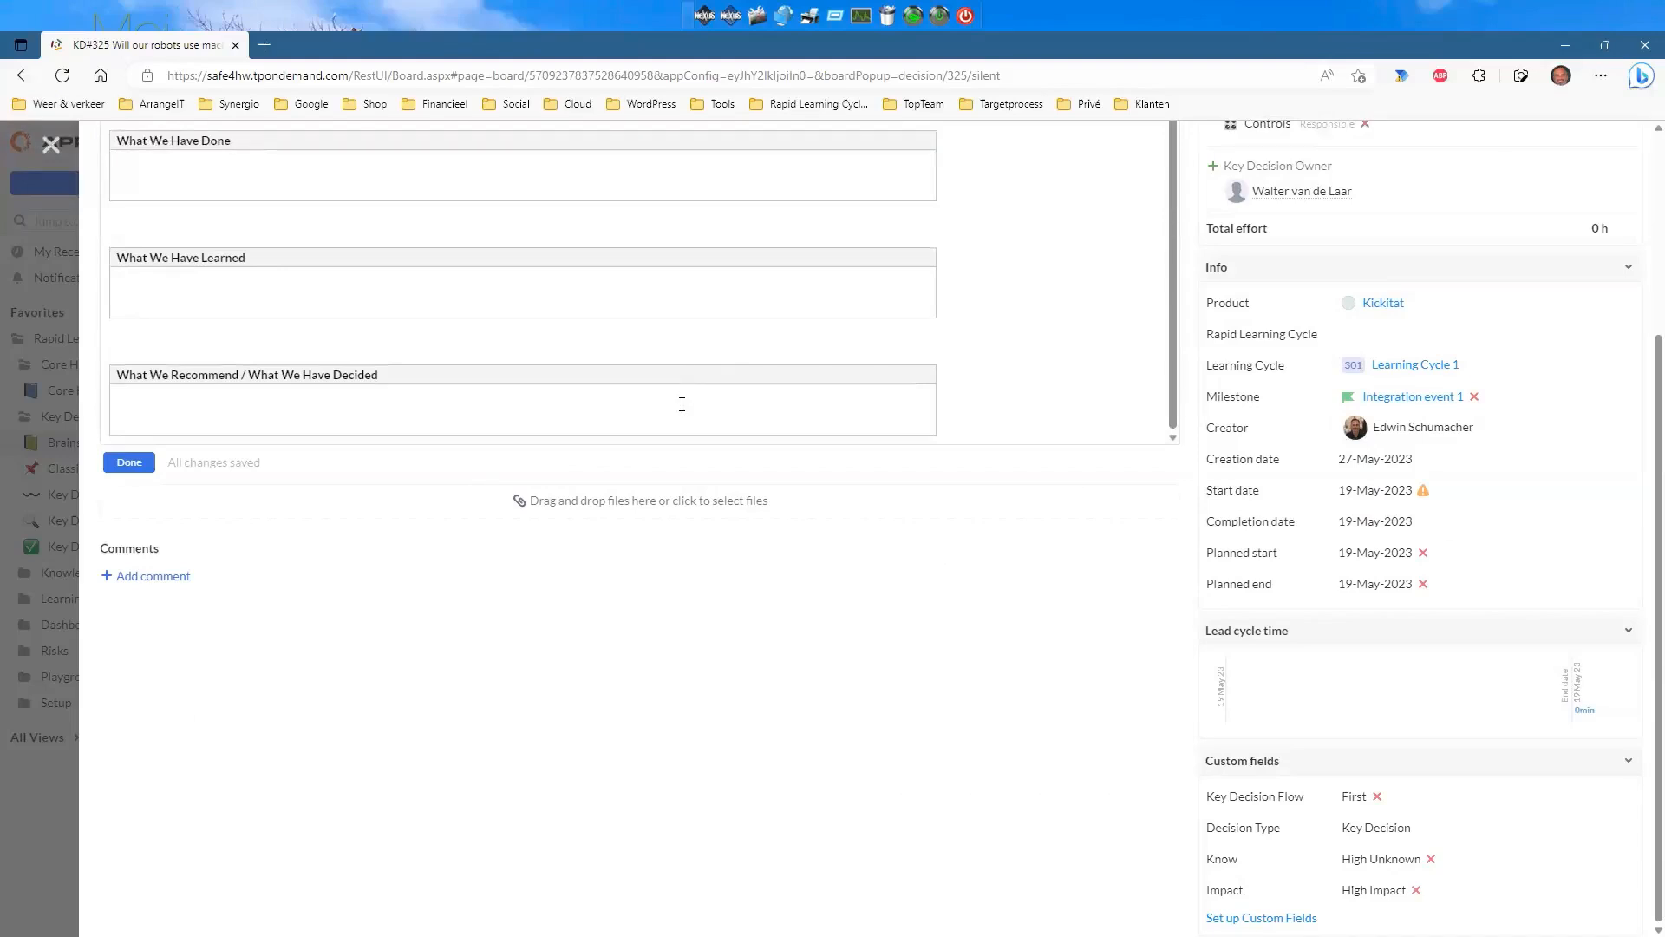
{"action": "scroll", "coordinate": [704, 386], "scroll_direction": "up", "scroll_amount": 1}
{"action": "scroll", "coordinate": [718, 379], "scroll_direction": "down", "scroll_amount": 1}
{"action": "scroll", "coordinate": [766, 589], "scroll_direction": "up", "scroll_amount": 3}
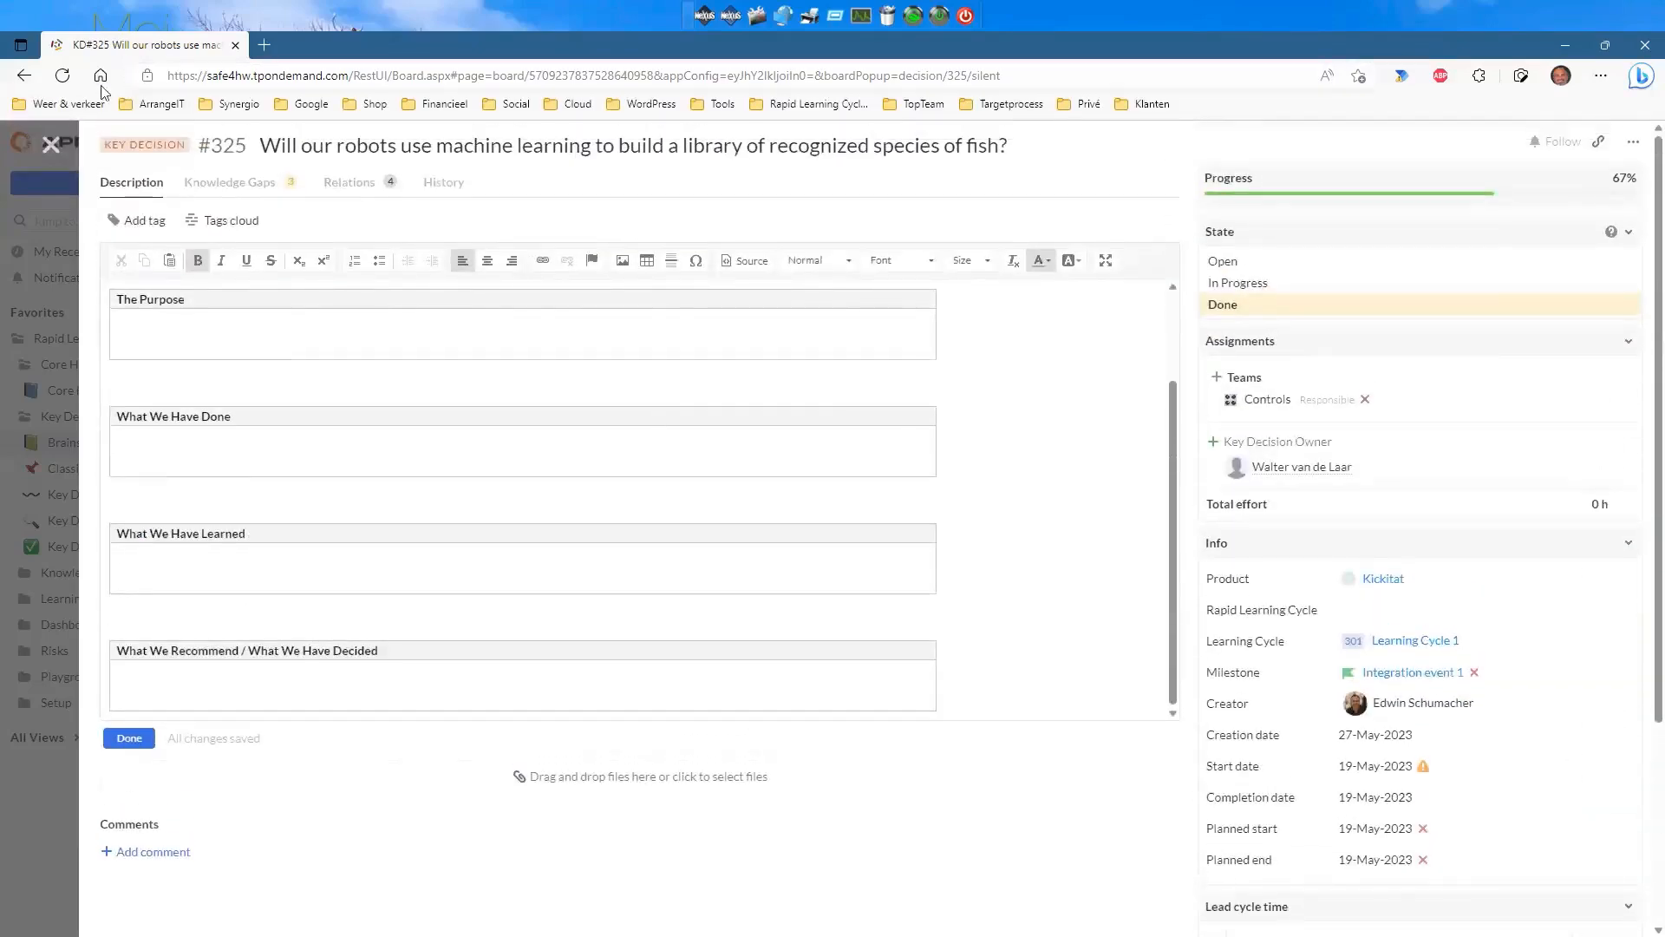
Close #325, briefly view decision #341, then open the Test KD card #397.
{"action": "left_click", "coordinate": [52, 147]}
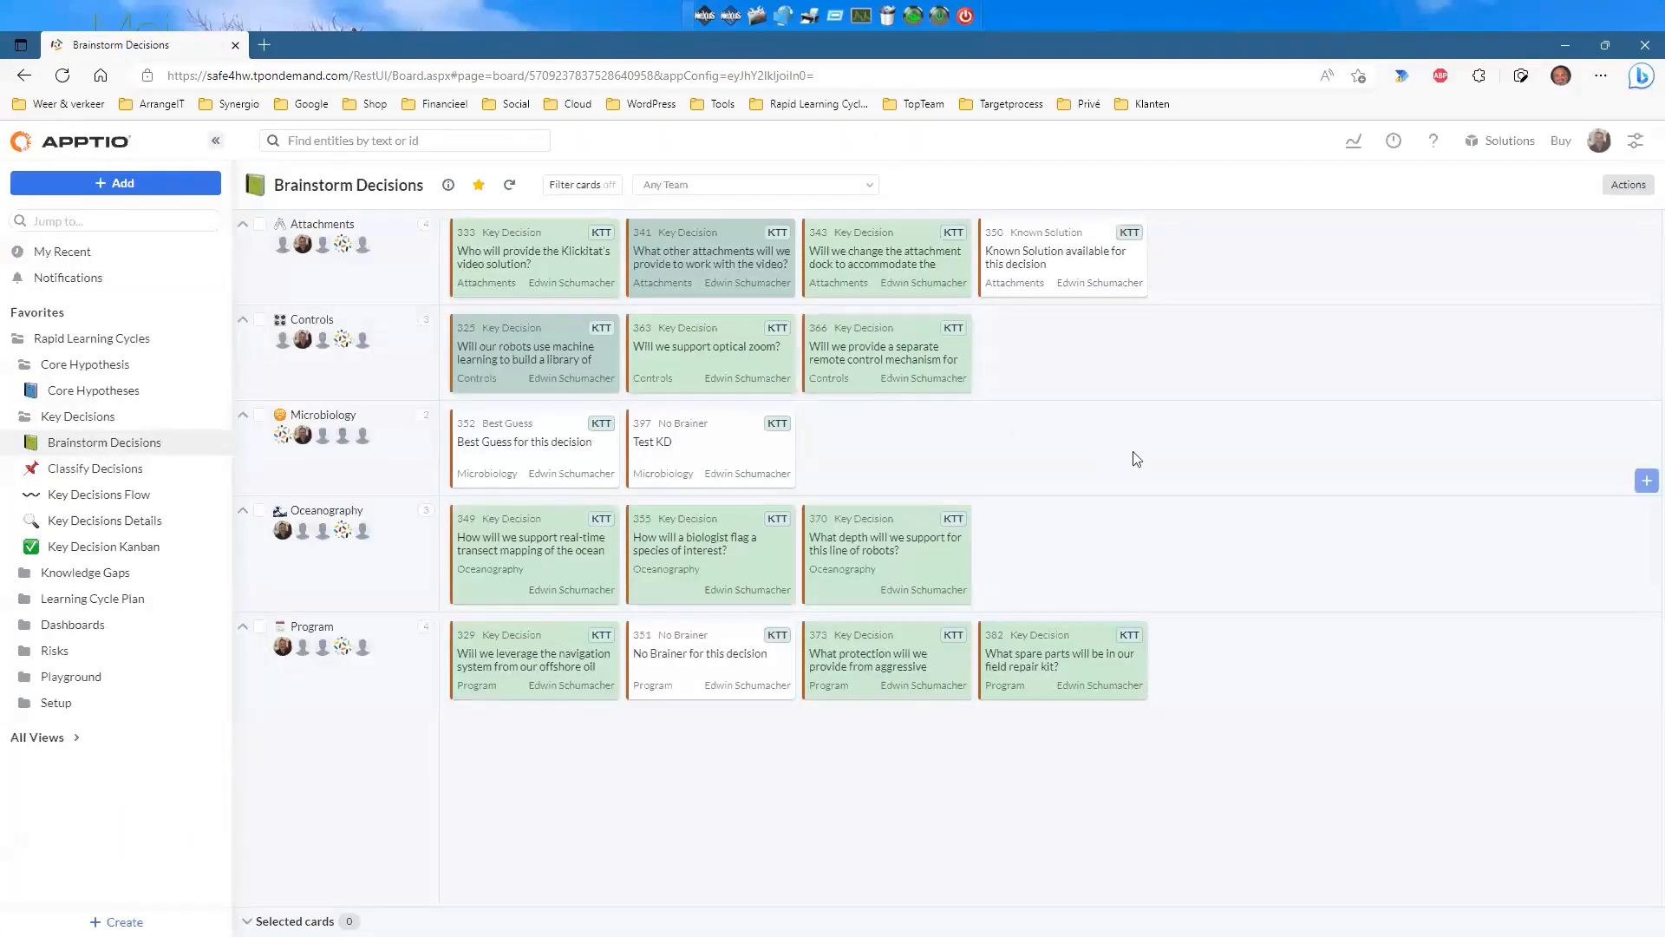
{"action": "left_click", "coordinate": [732, 255]}
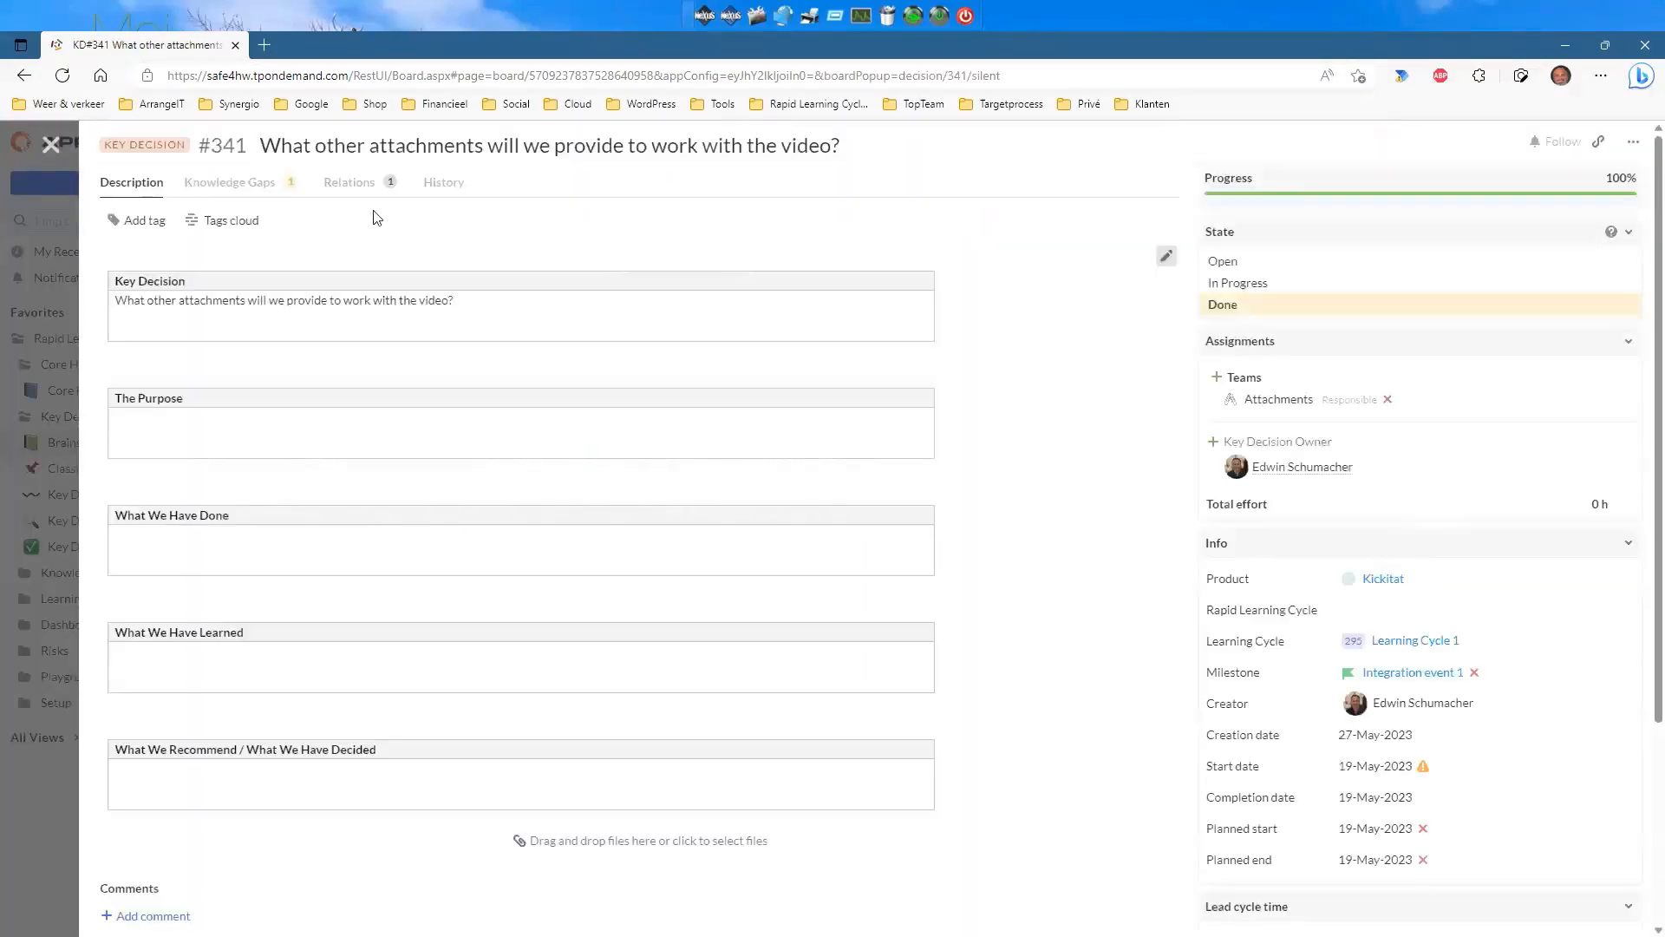
{"action": "left_click", "coordinate": [50, 144]}
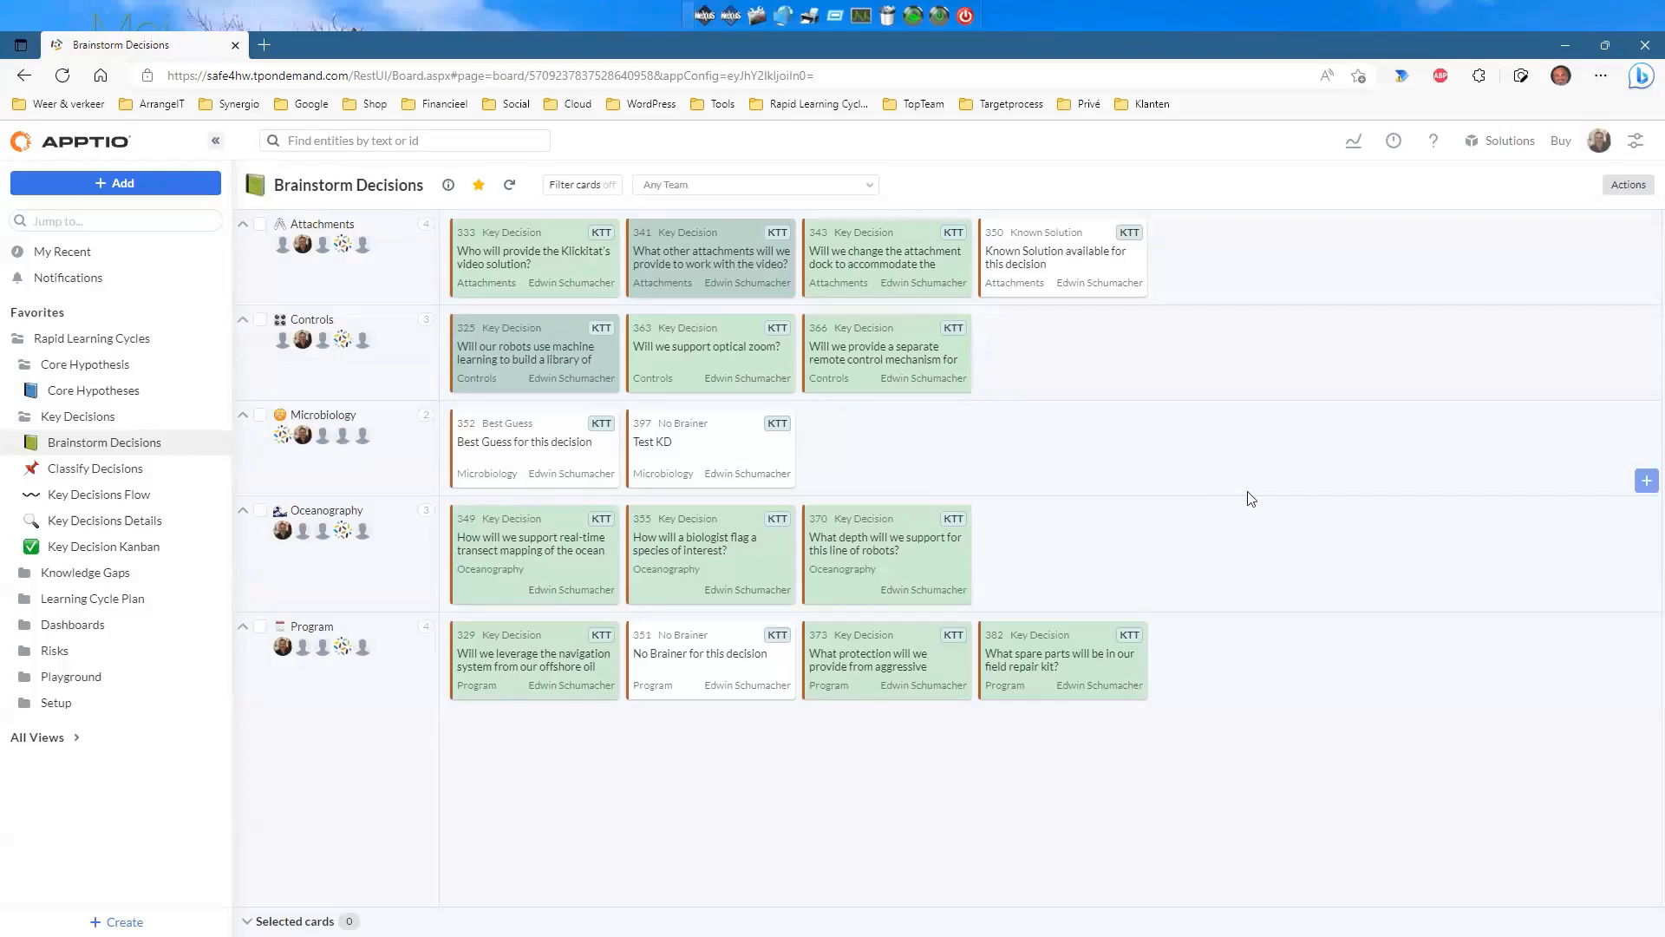
{"action": "left_click", "coordinate": [701, 451]}
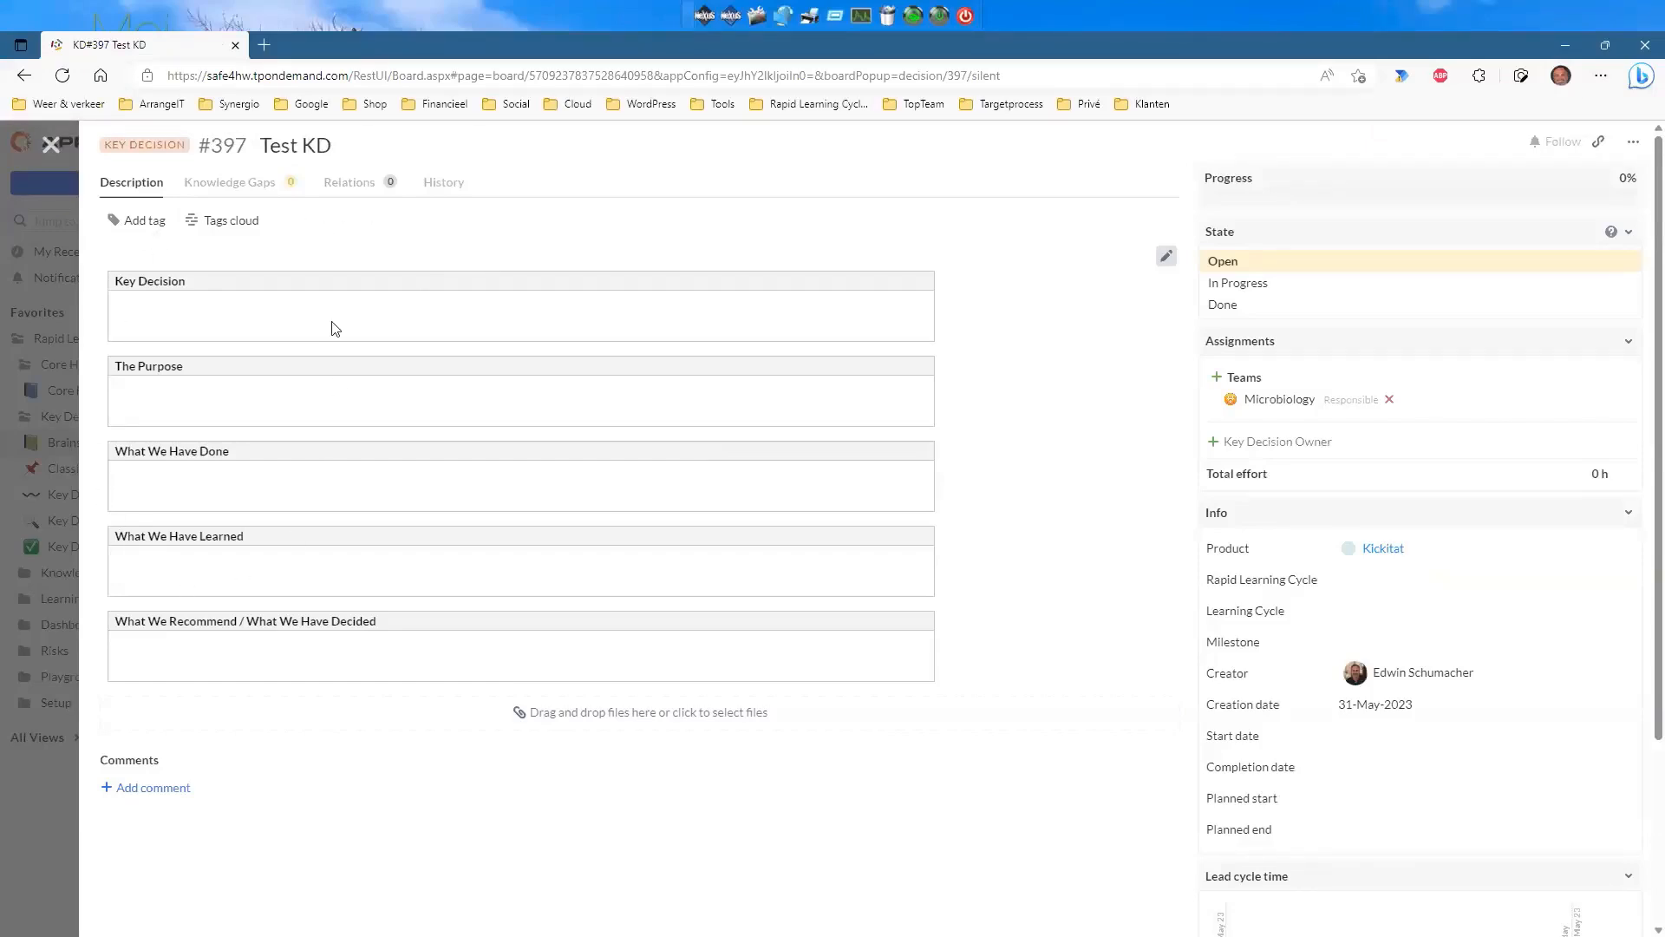
Set a user from the Recent list as Test KD's Key Decision Owner and close the popup.
{"action": "left_click", "coordinate": [1213, 445]}
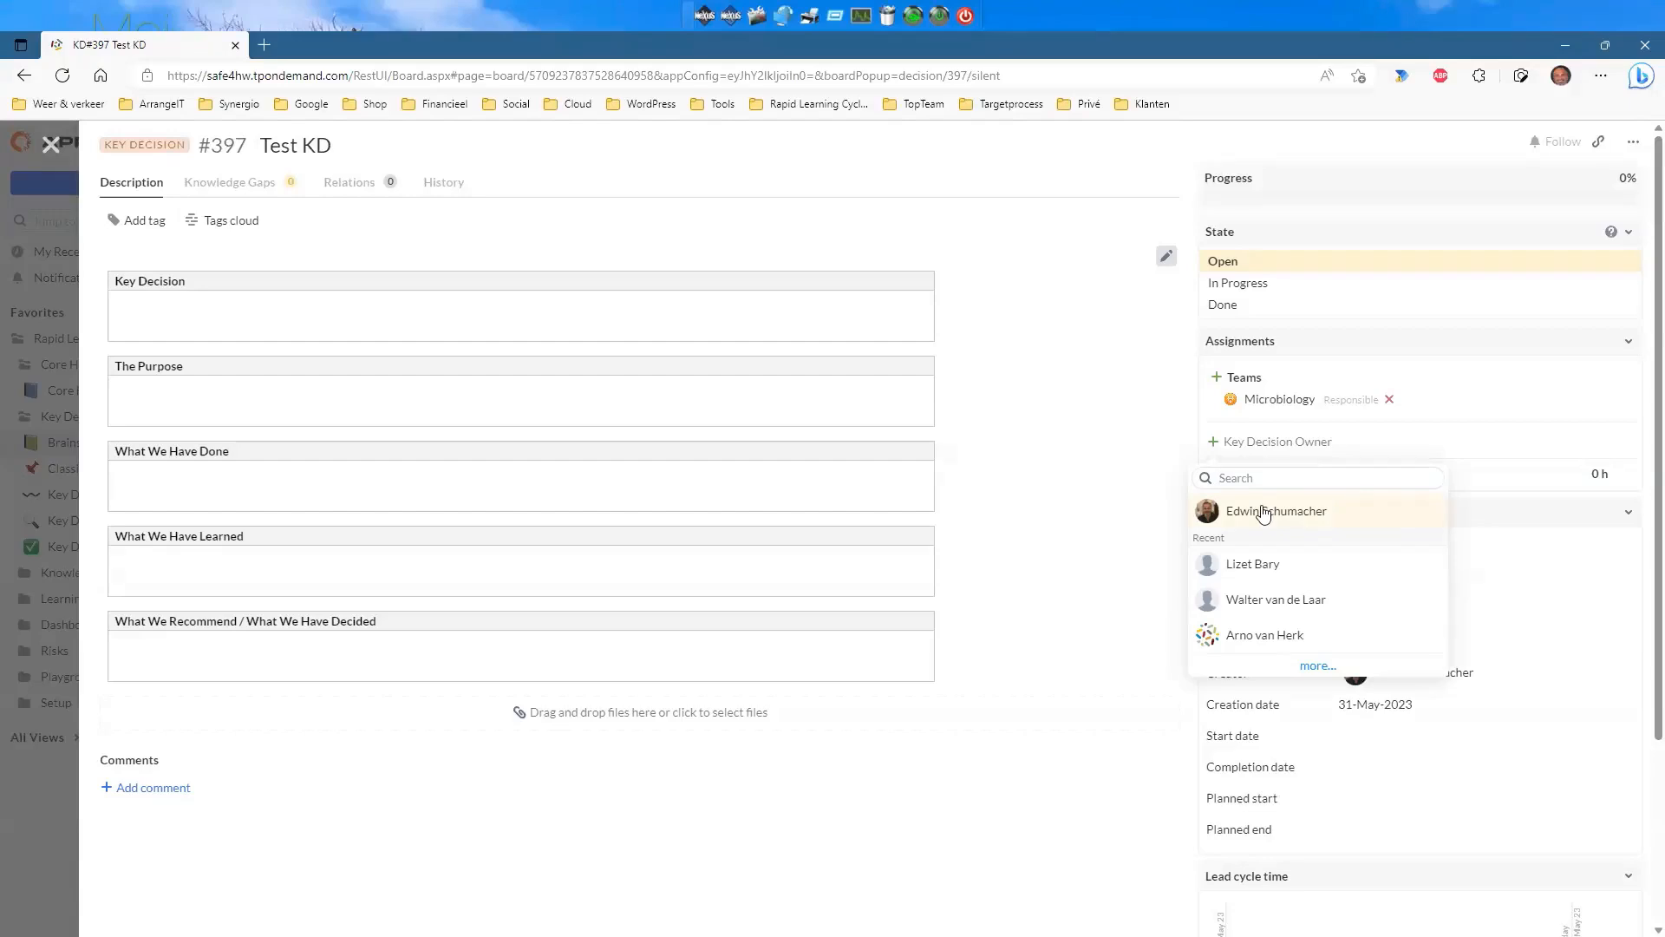
{"action": "left_click", "coordinate": [1249, 567]}
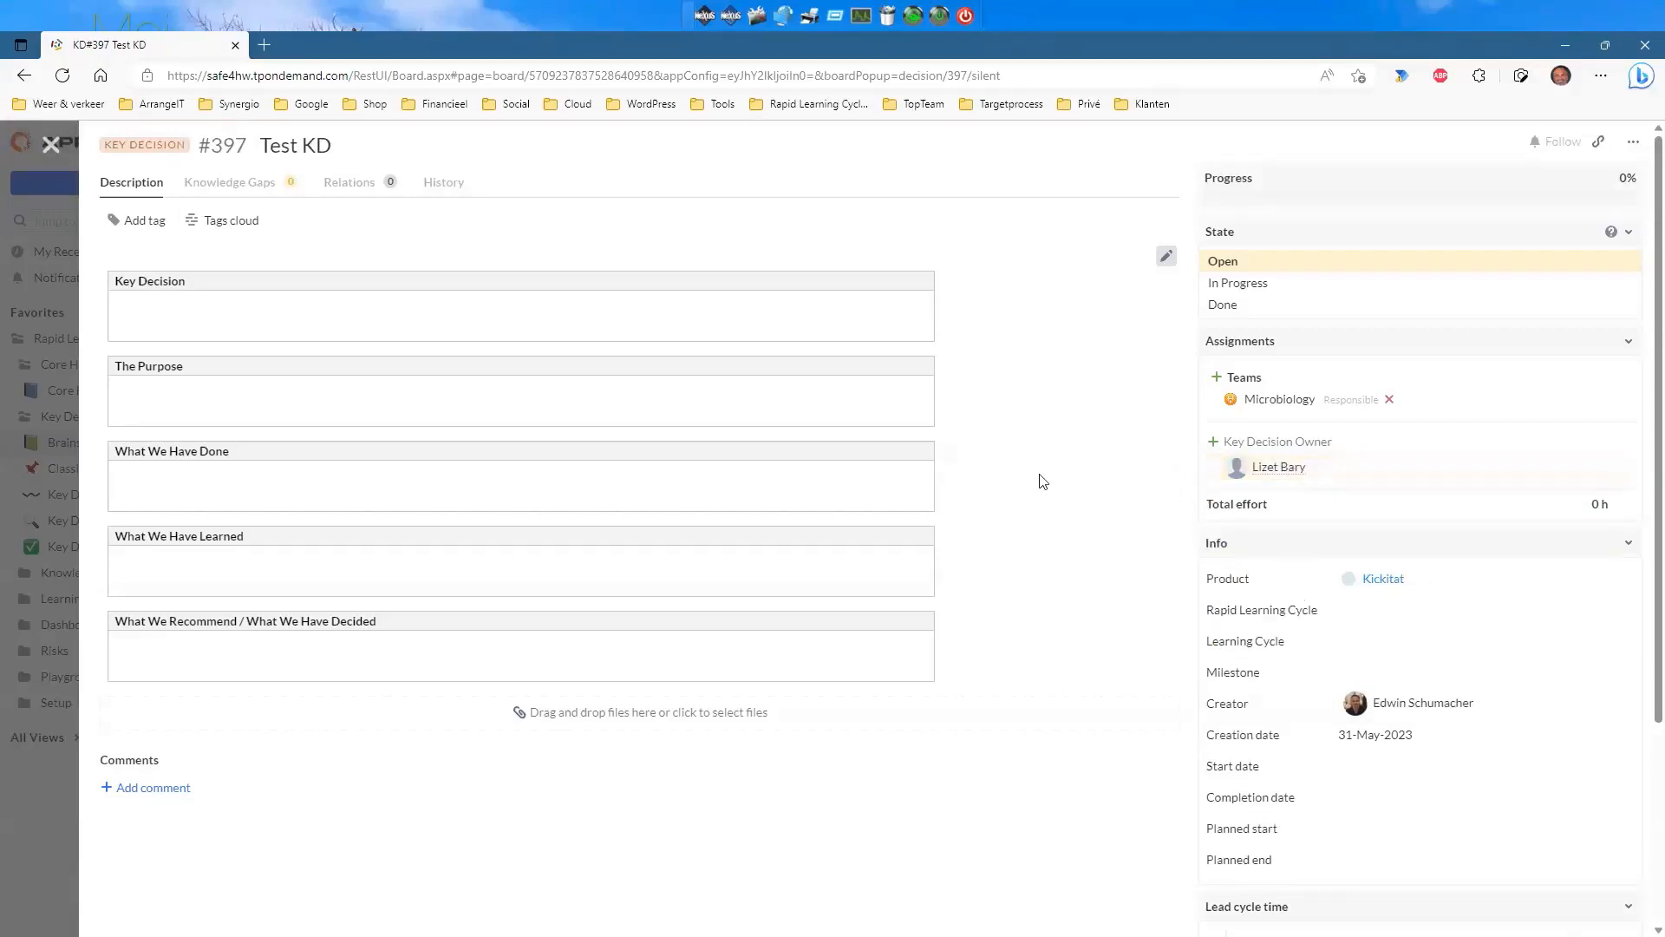
{"action": "left_click", "coordinate": [49, 149]}
{"action": "left_click", "coordinate": [516, 249]}
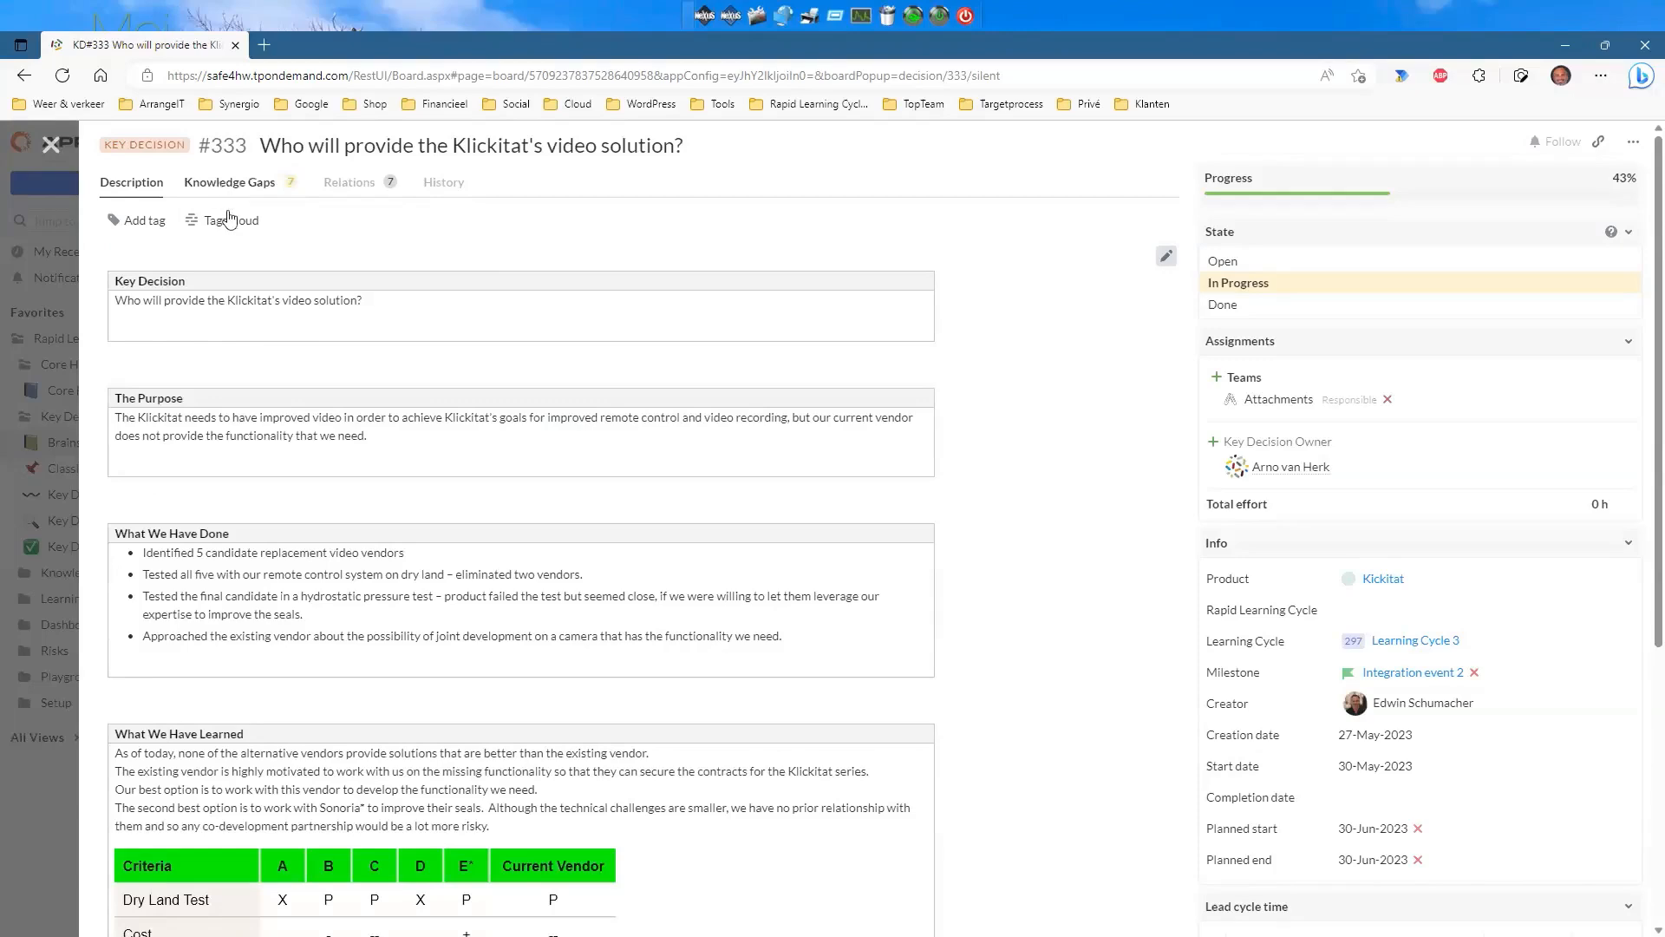
{"action": "scroll", "coordinate": [303, 265], "scroll_direction": "down", "scroll_amount": 4}
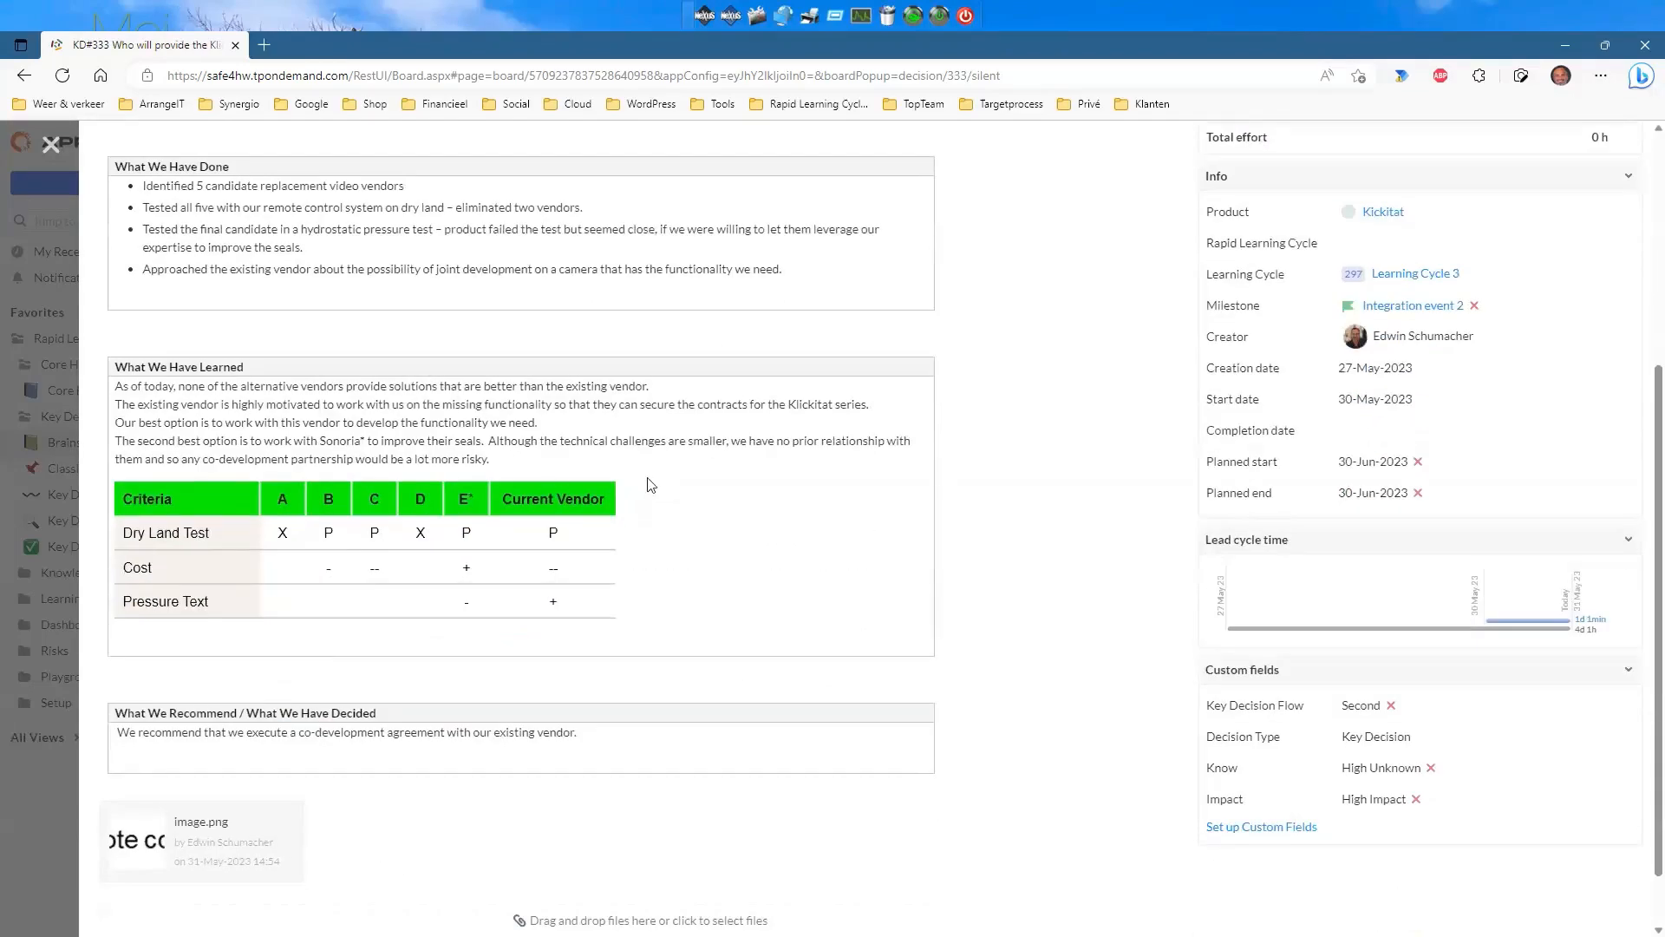
{"action": "scroll", "coordinate": [707, 485], "scroll_direction": "up", "scroll_amount": 4}
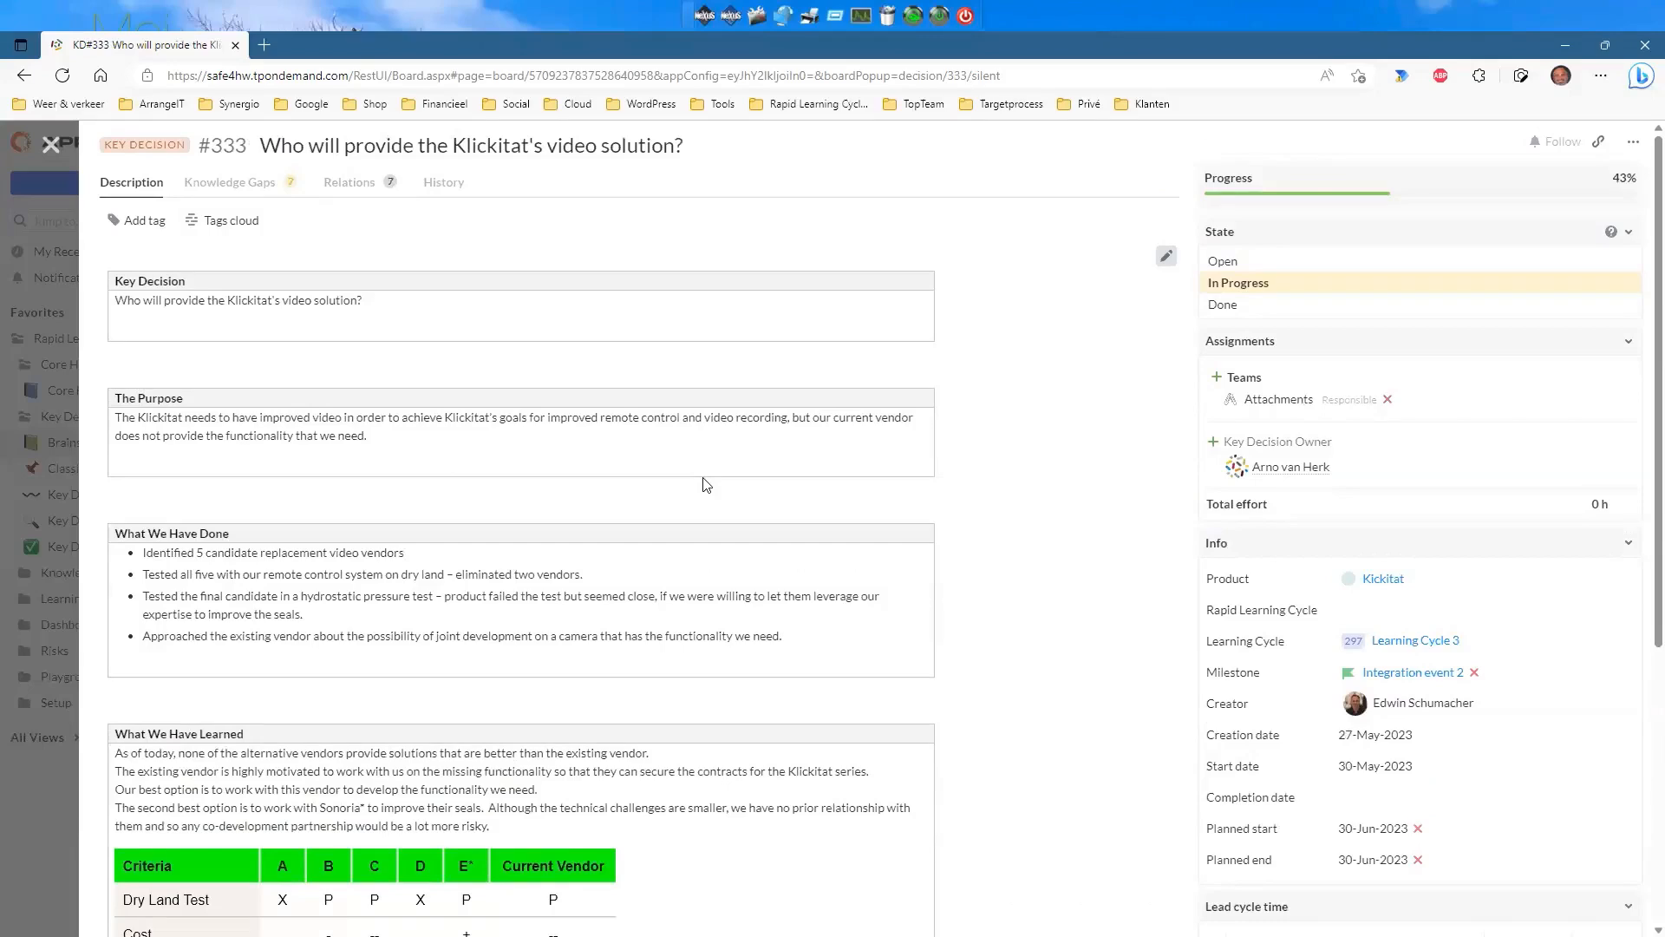
{"action": "scroll", "coordinate": [411, 392], "scroll_direction": "down", "scroll_amount": 3}
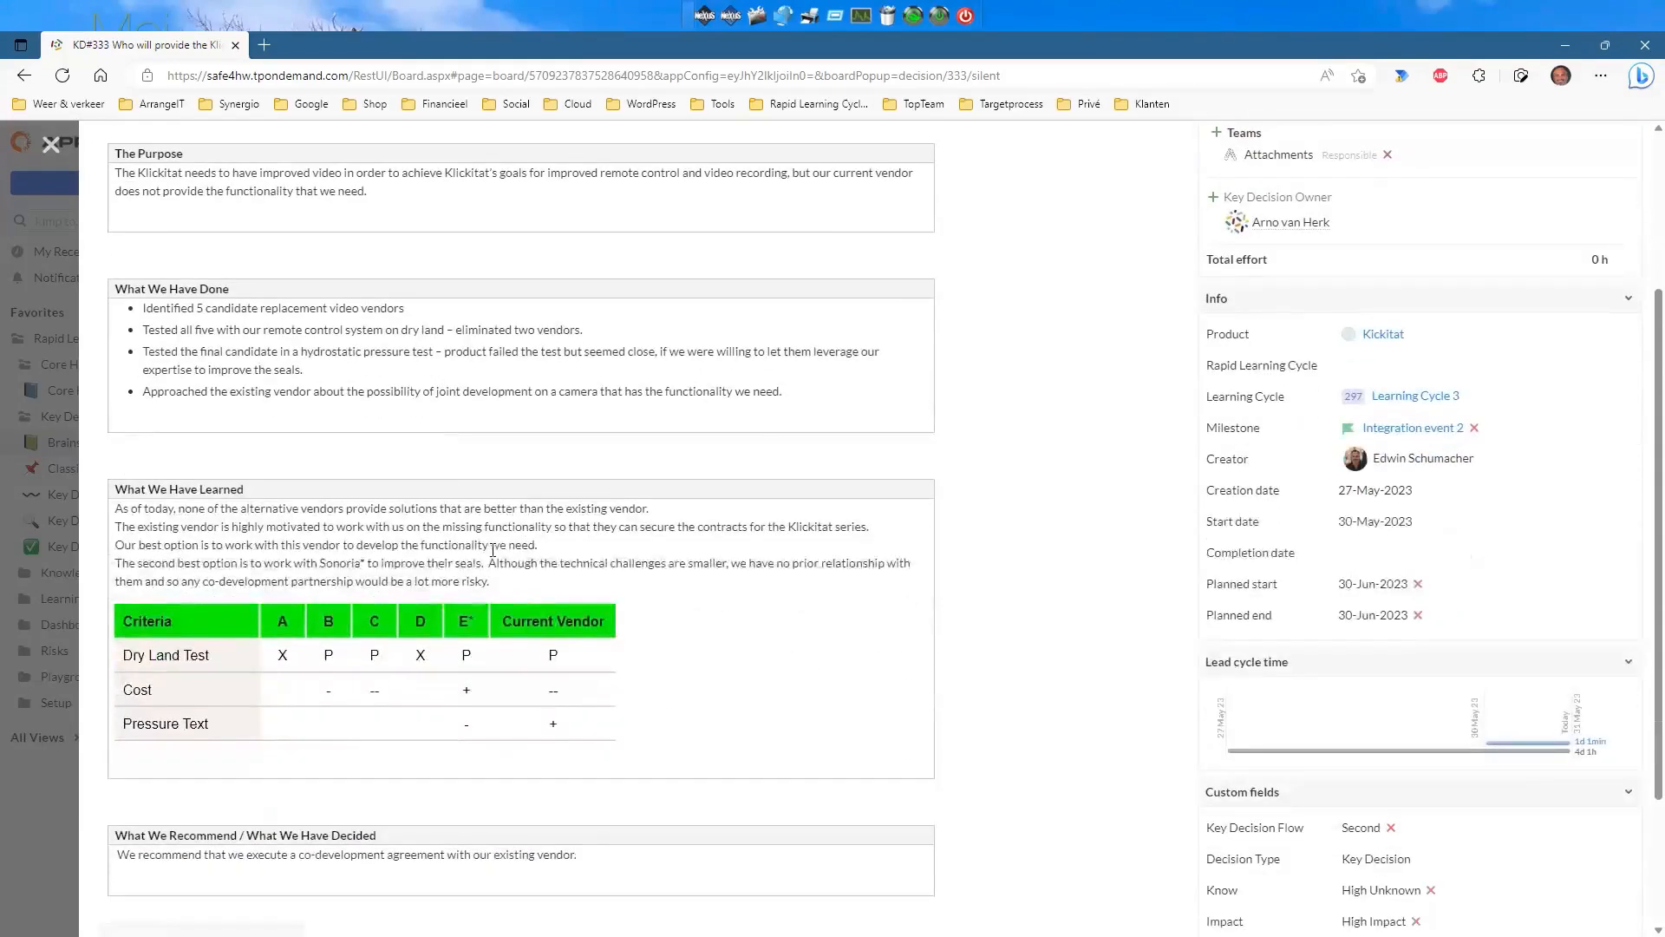
{"action": "scroll", "coordinate": [699, 617], "scroll_direction": "down", "scroll_amount": 3}
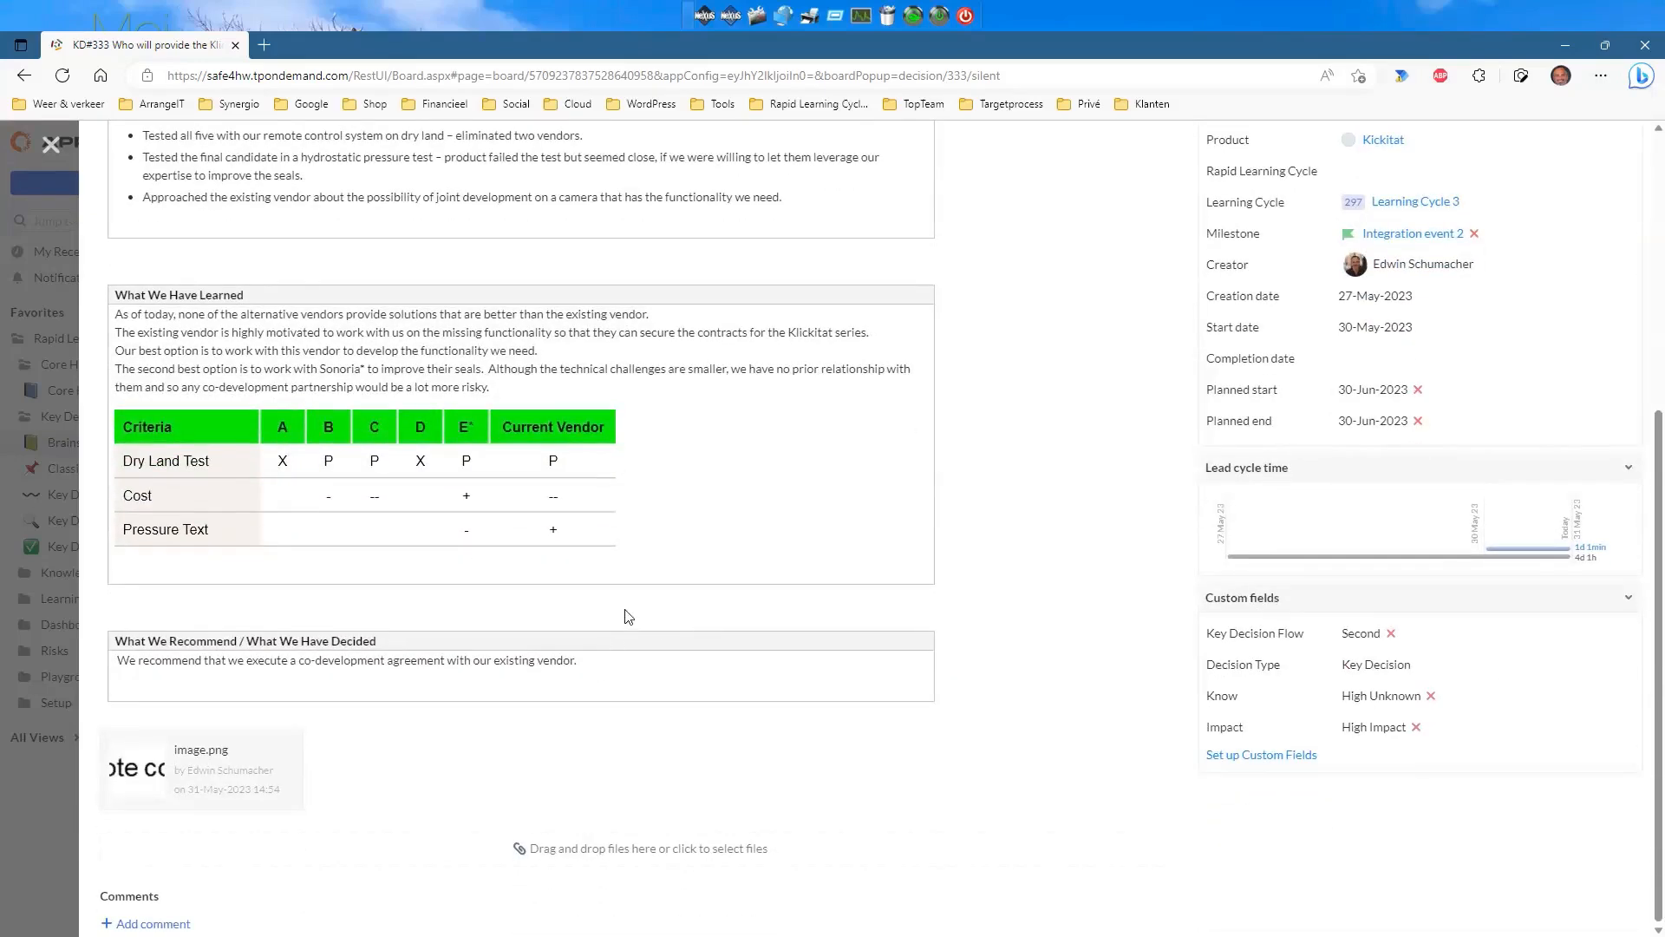
{"action": "scroll", "coordinate": [628, 618], "scroll_direction": "up", "scroll_amount": 5}
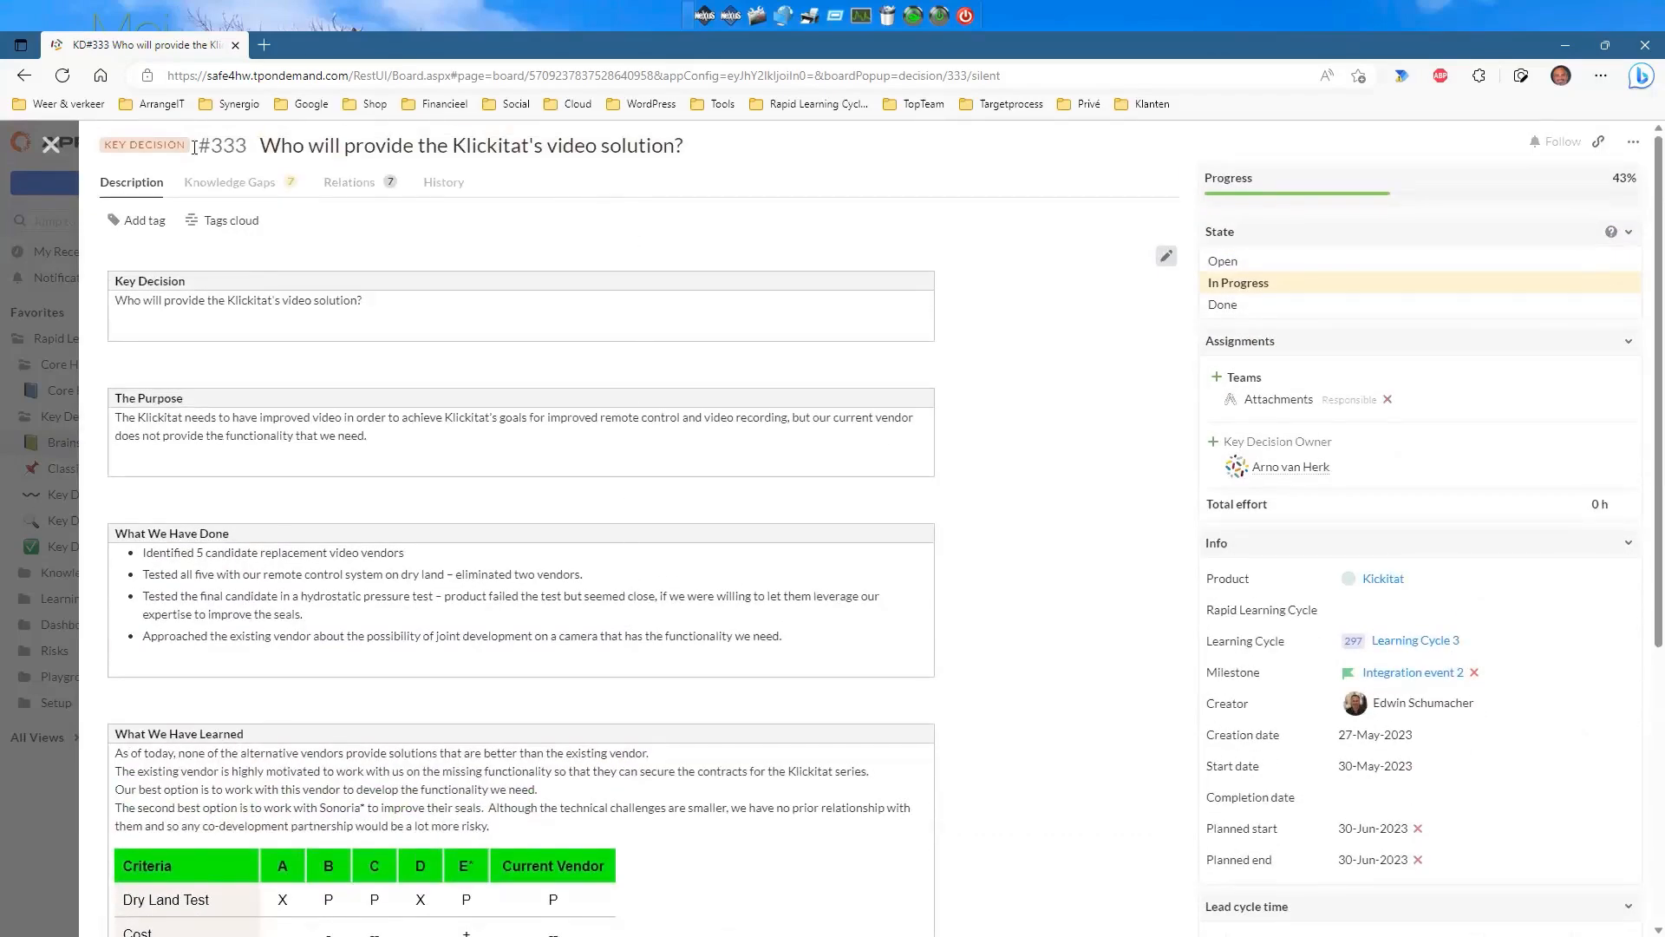
{"action": "left_click", "coordinate": [48, 143]}
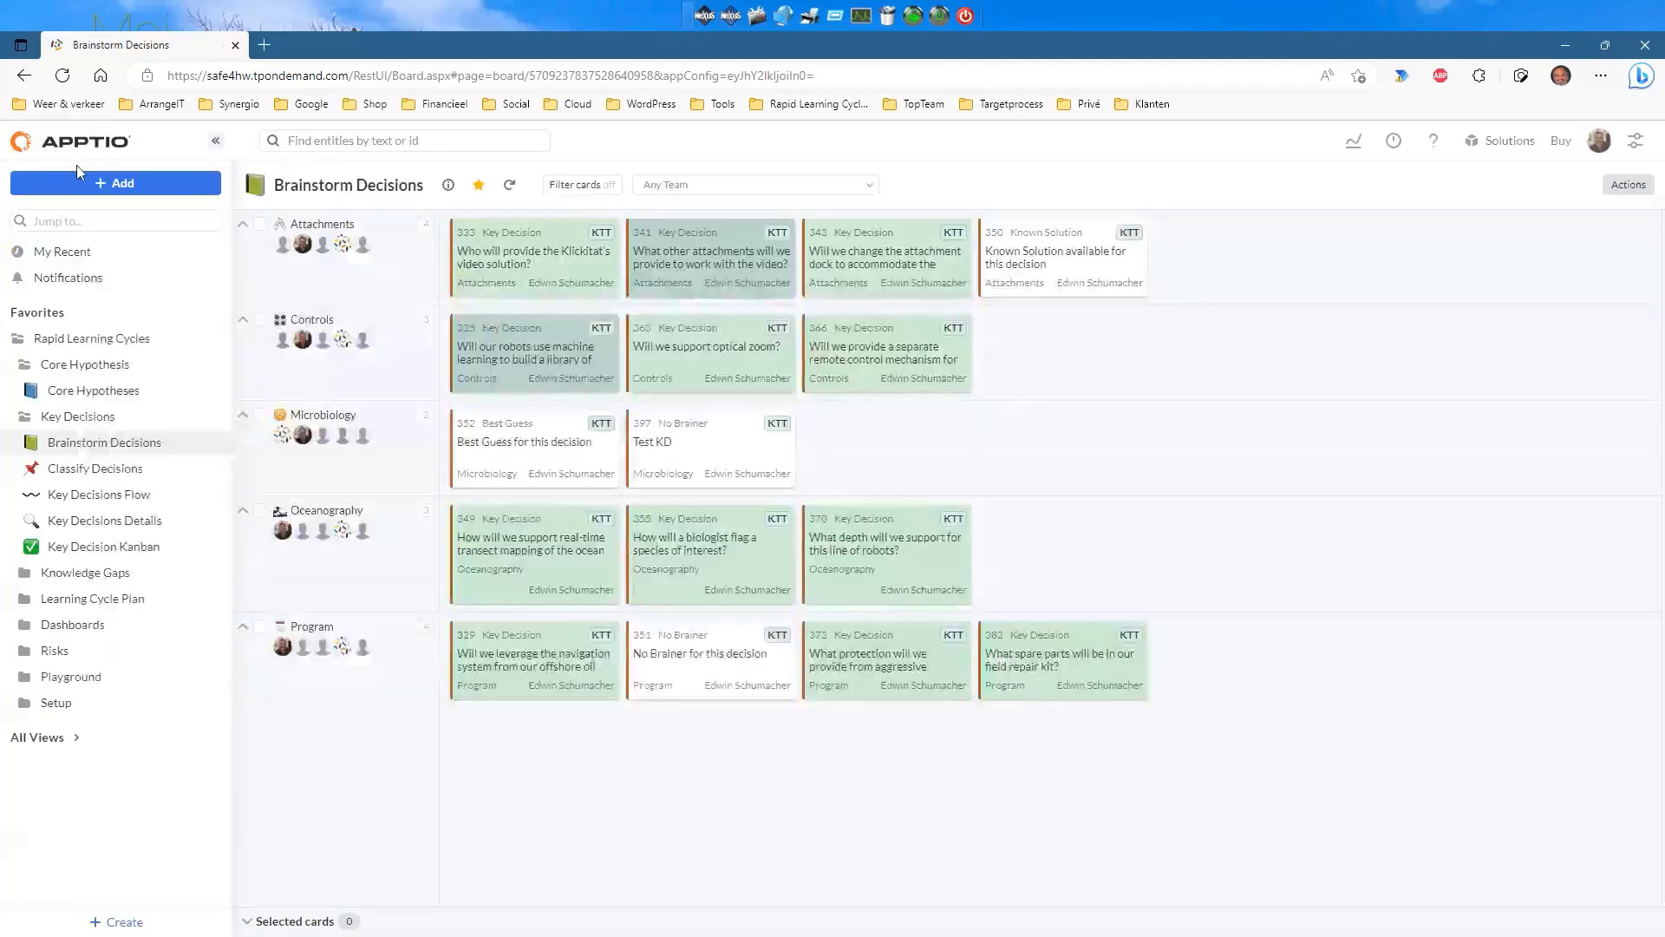
Go through Classify Decisions to the Key Decisions Flow board.
{"action": "left_click", "coordinate": [126, 470]}
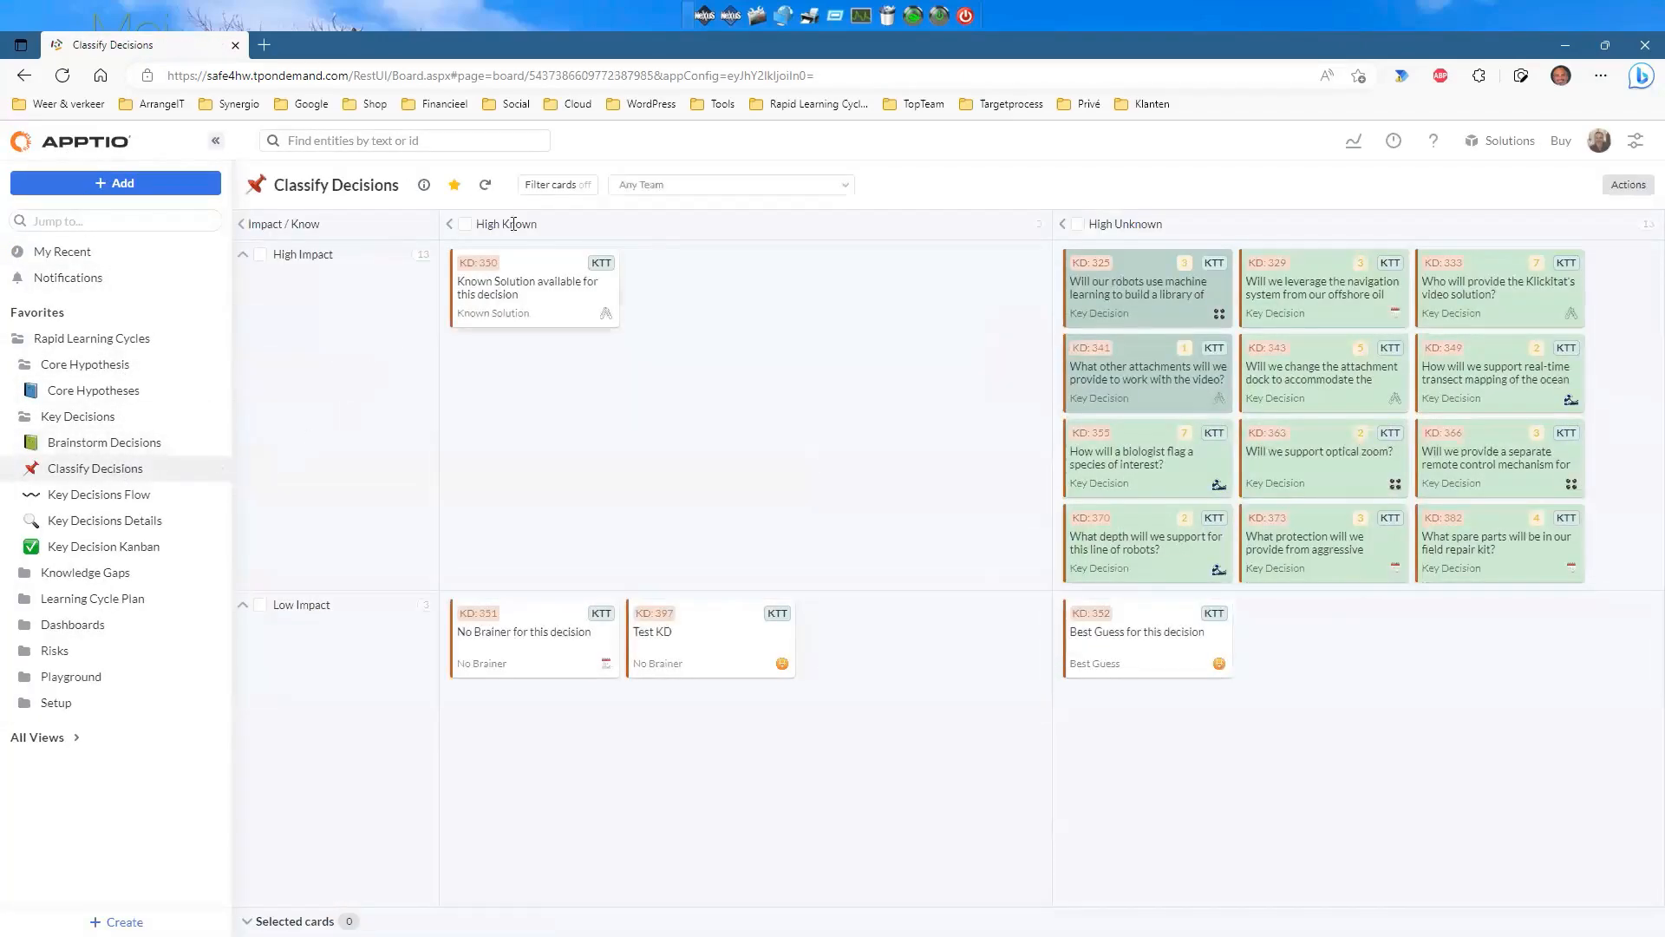
{"action": "left_click", "coordinate": [79, 500]}
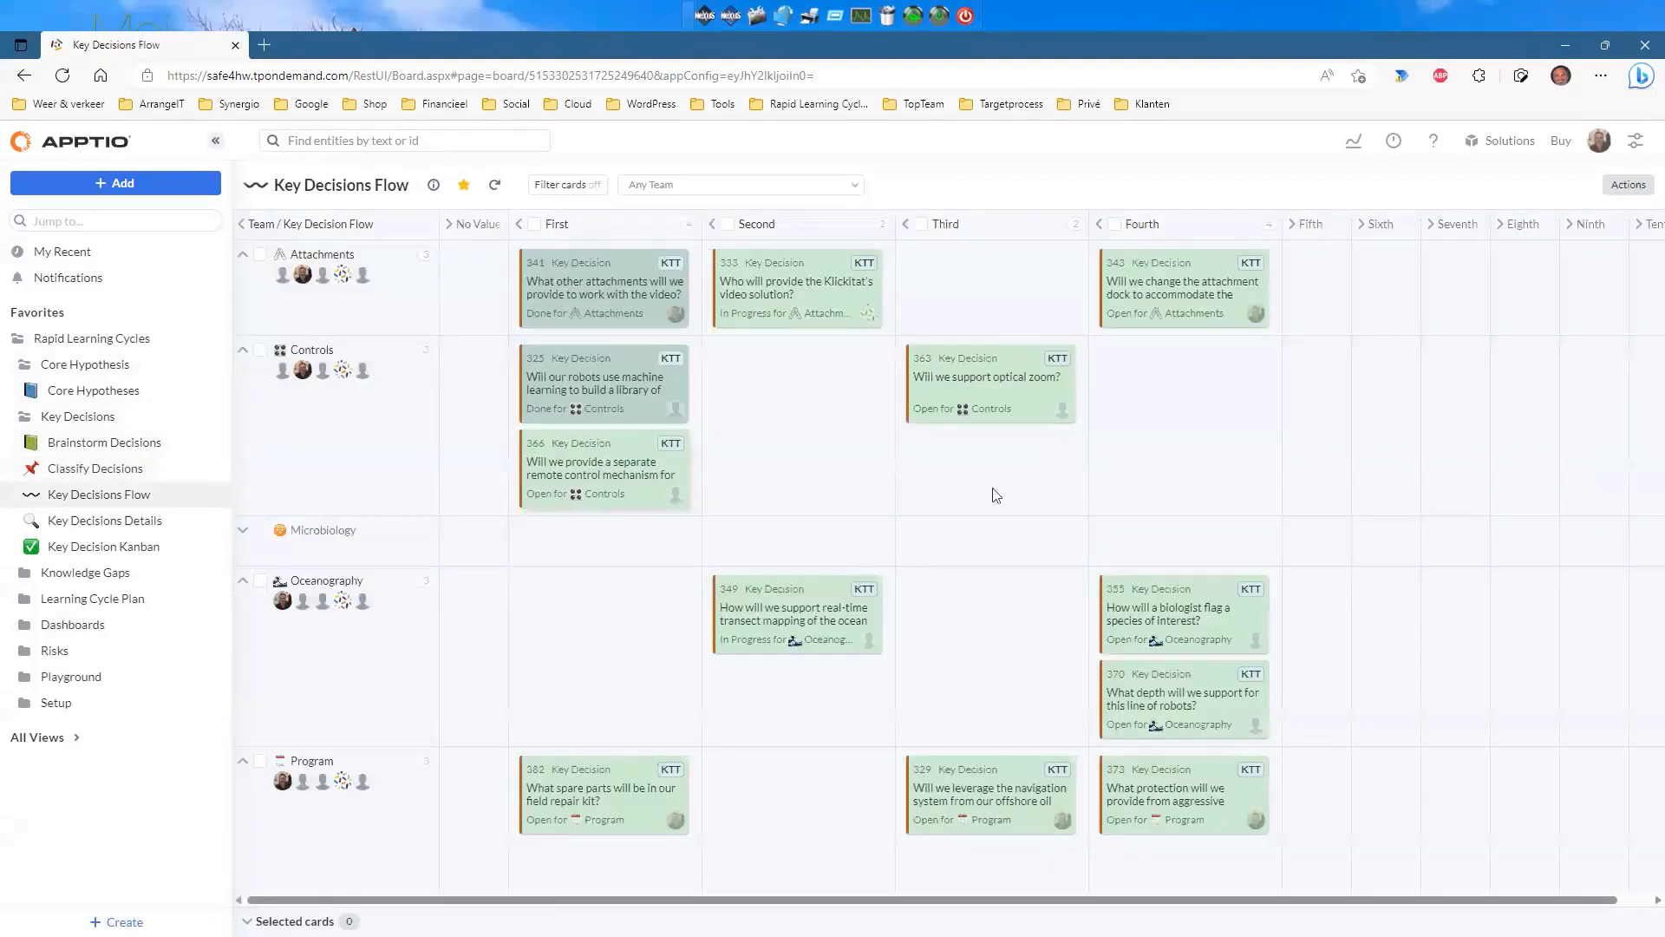
{"action": "mouse_move", "coordinate": [1297, 552]}
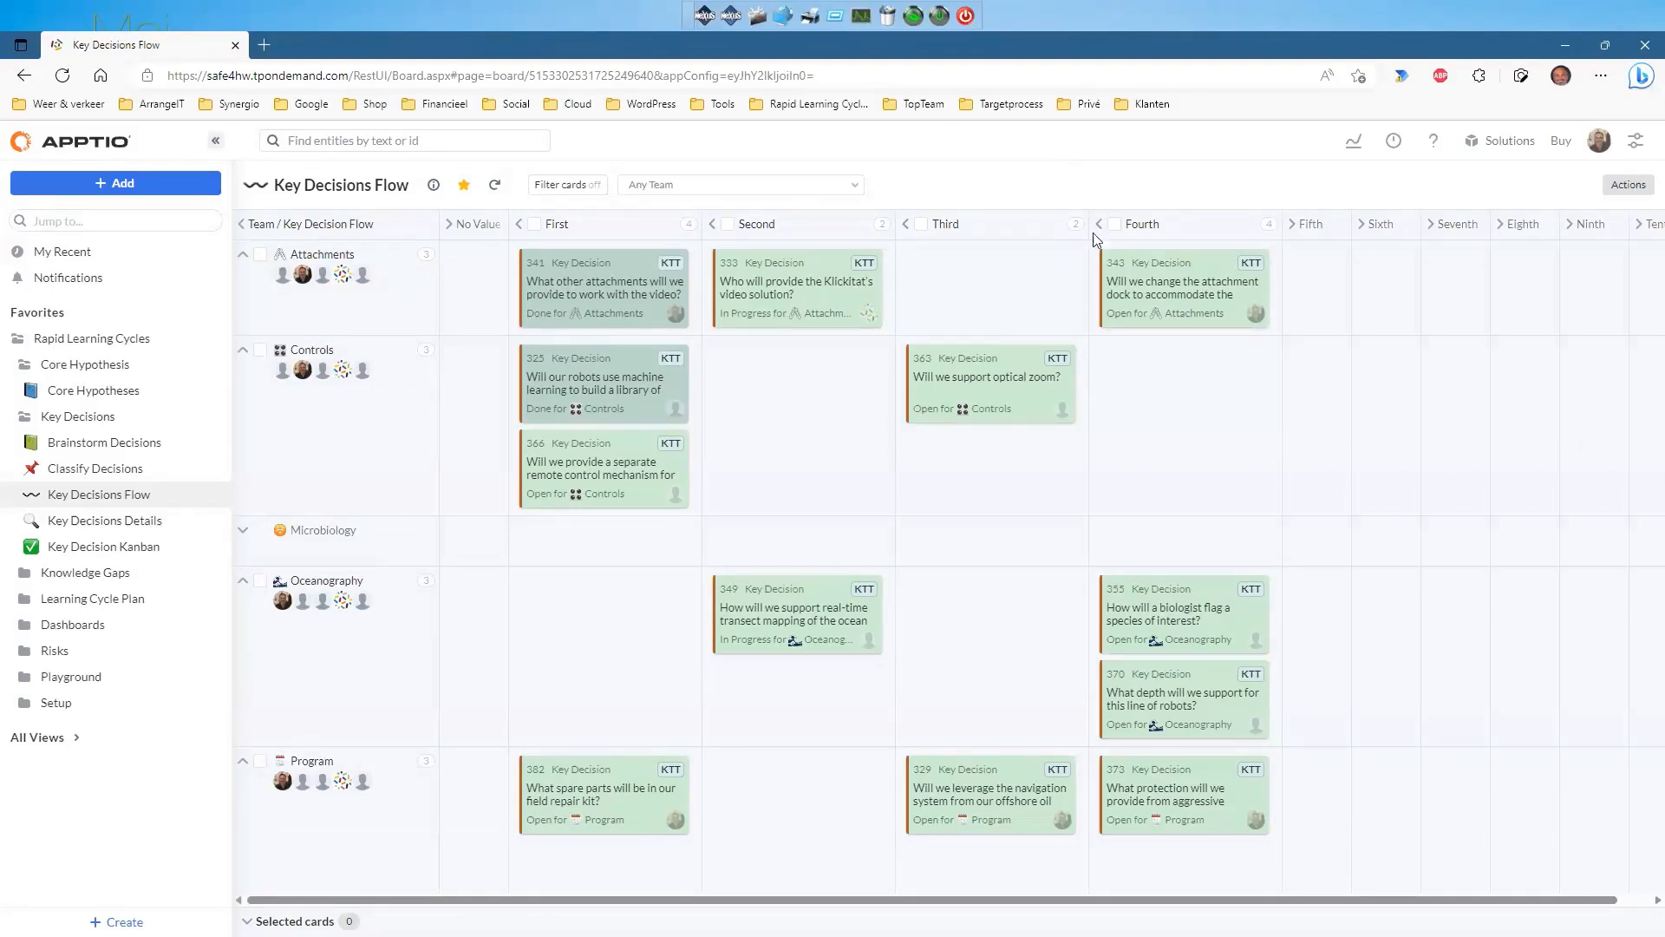
{"action": "left_click", "coordinate": [260, 256]}
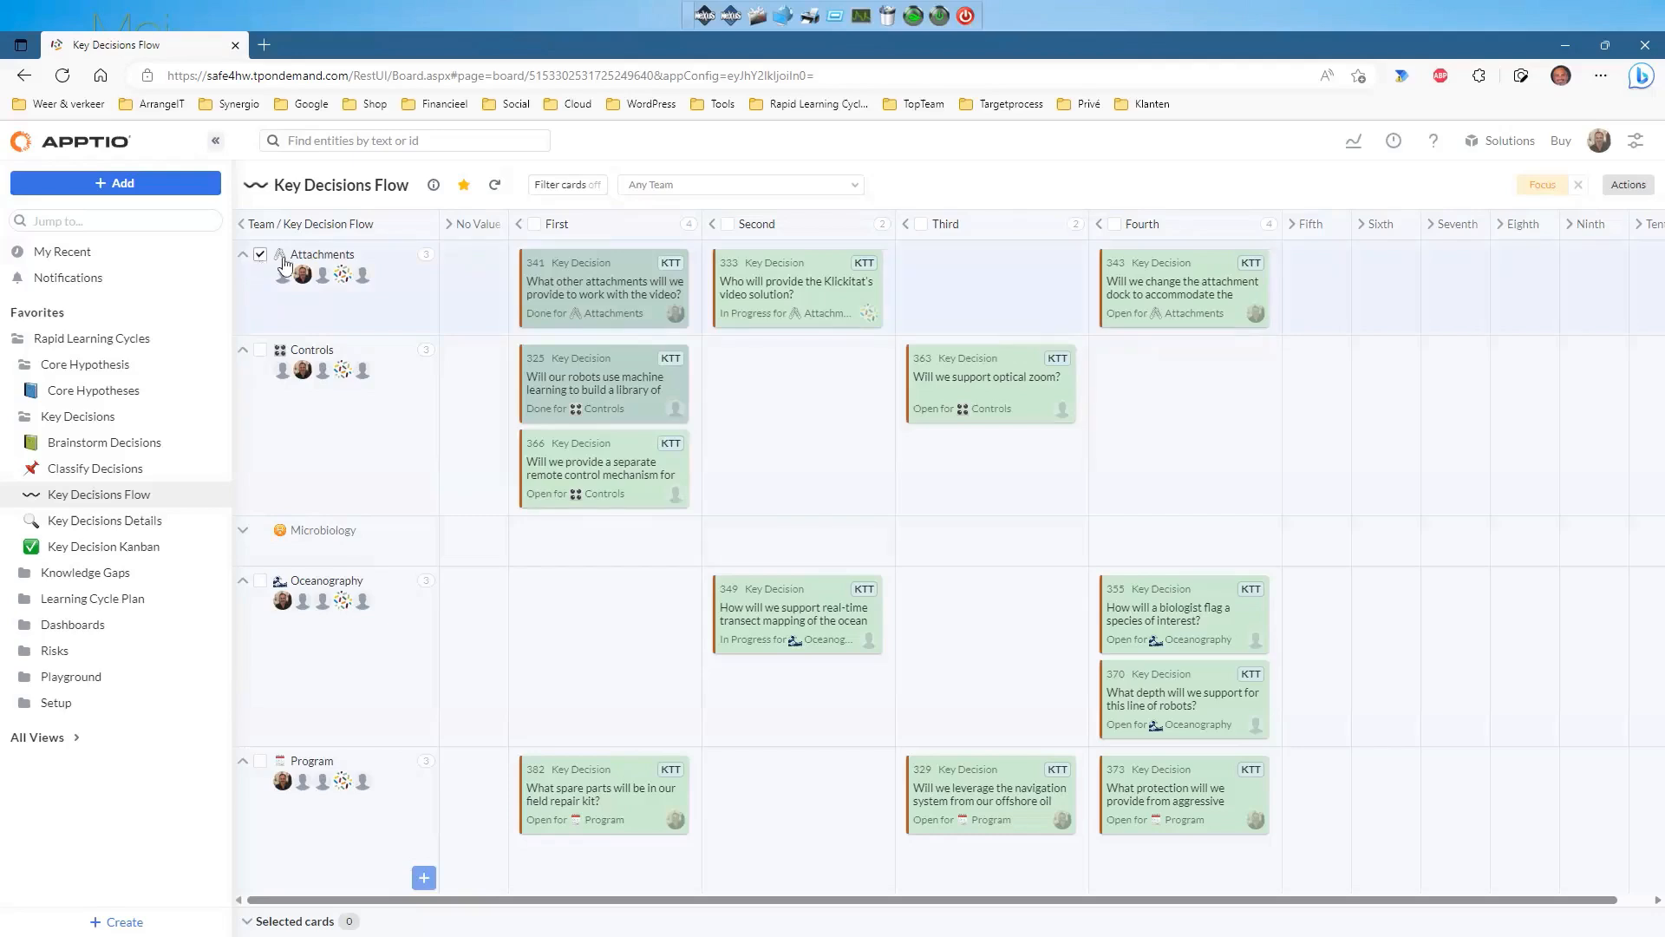
{"action": "left_click", "coordinate": [1541, 185]}
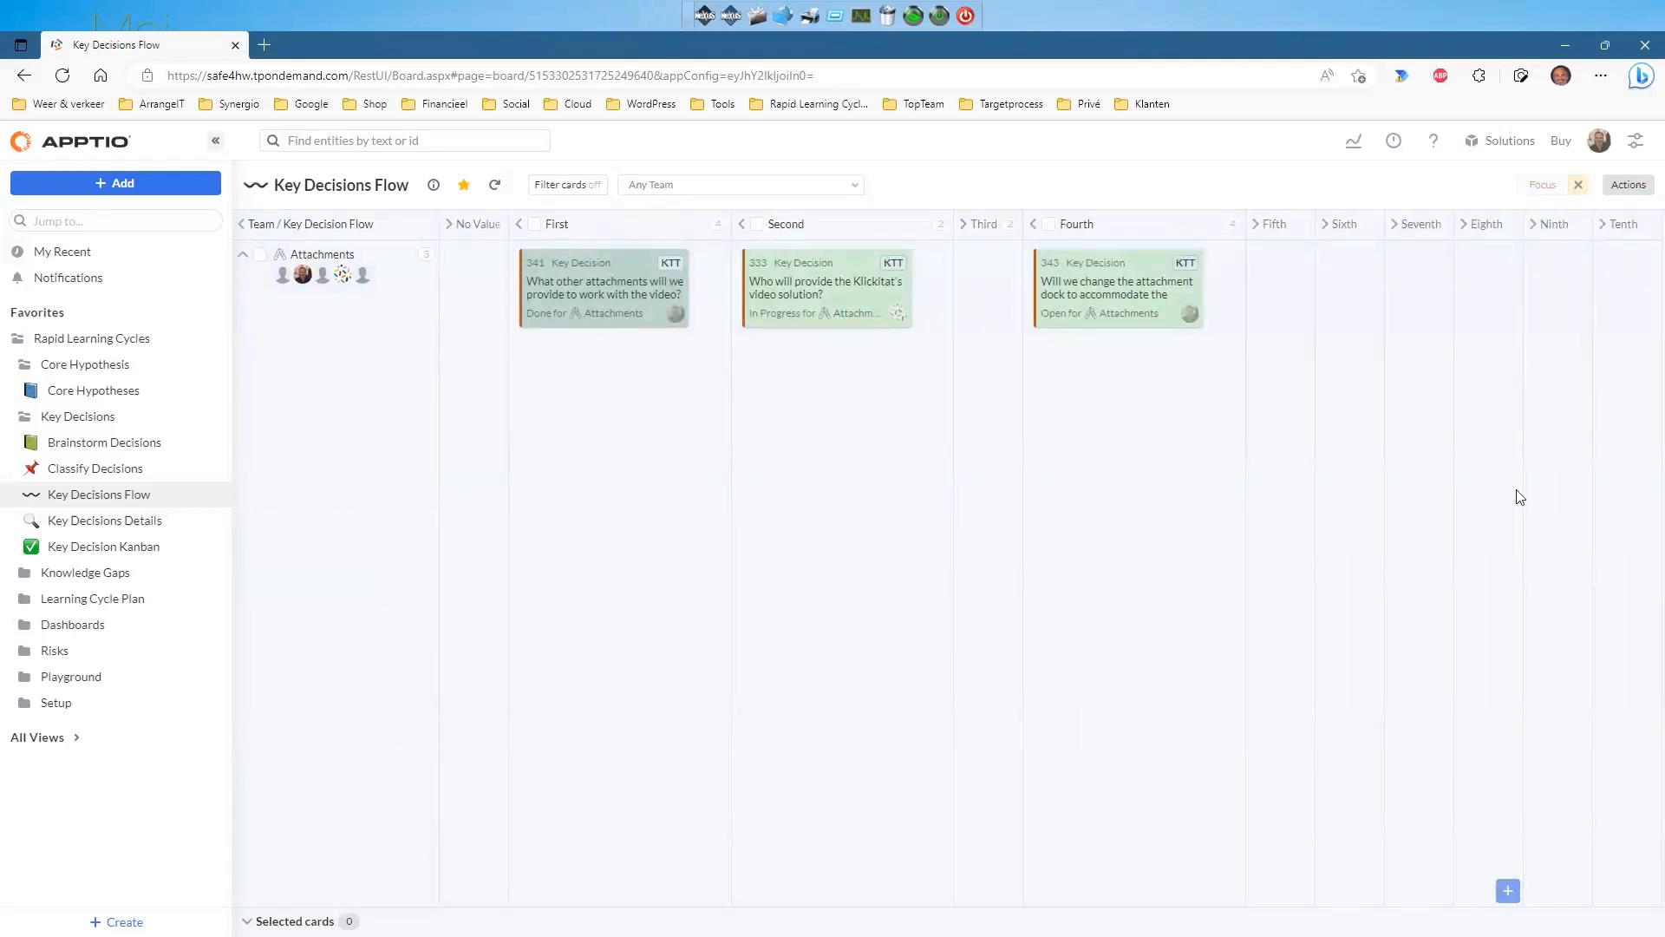
{"action": "left_click", "coordinate": [1579, 189]}
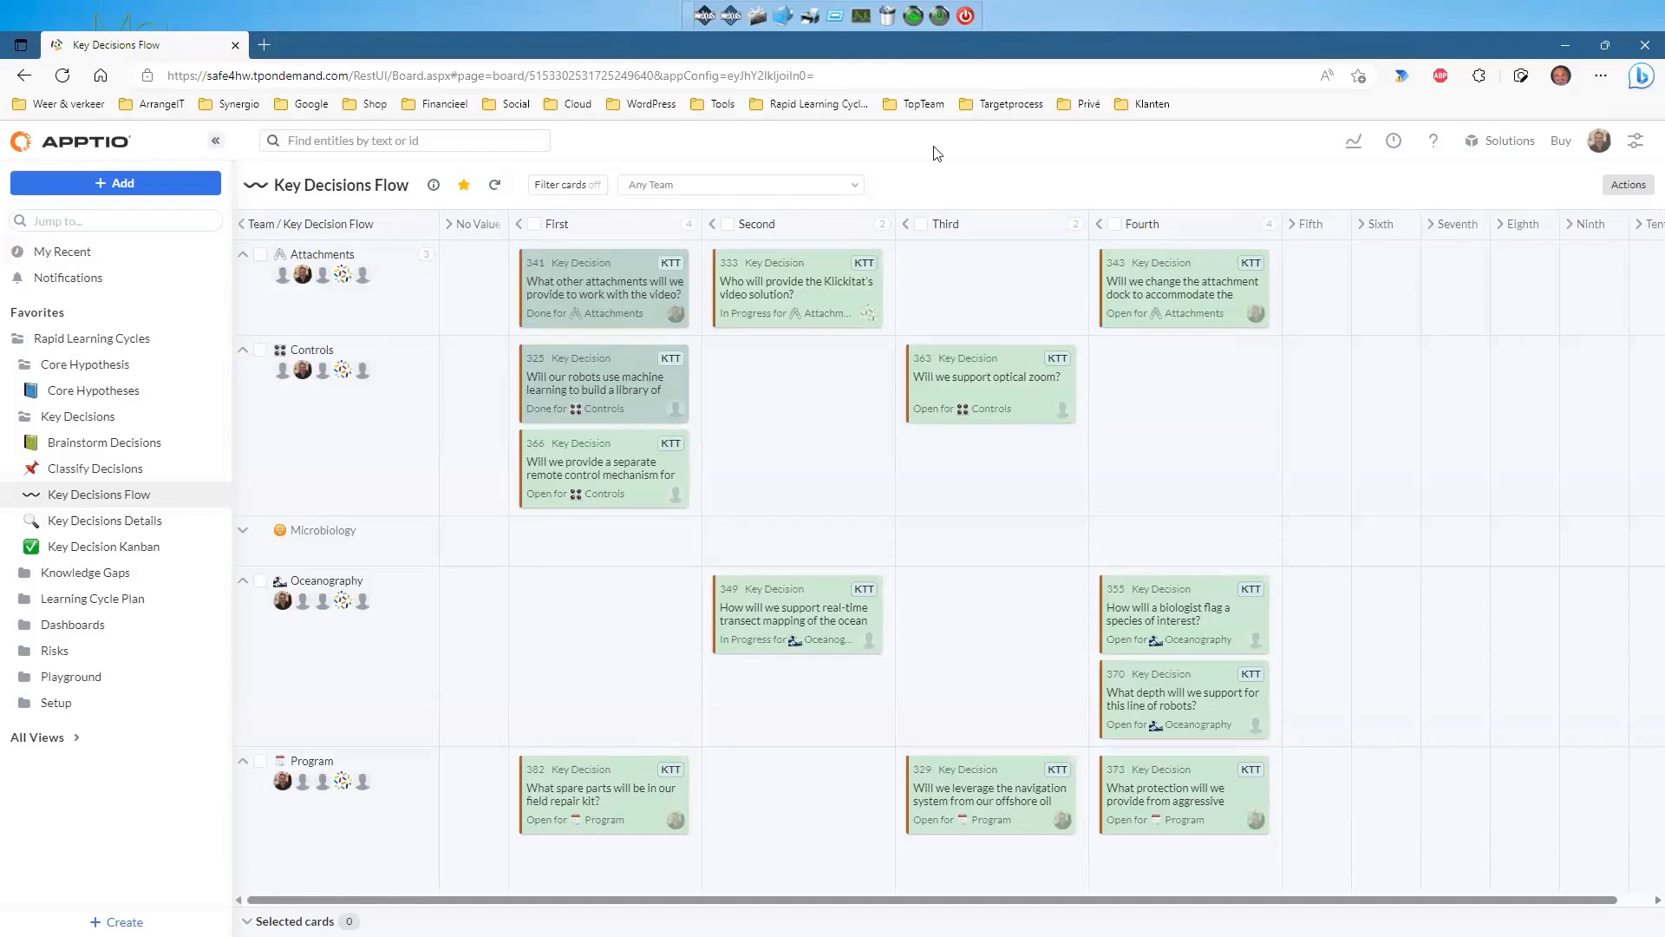
{"action": "left_click", "coordinate": [812, 285]}
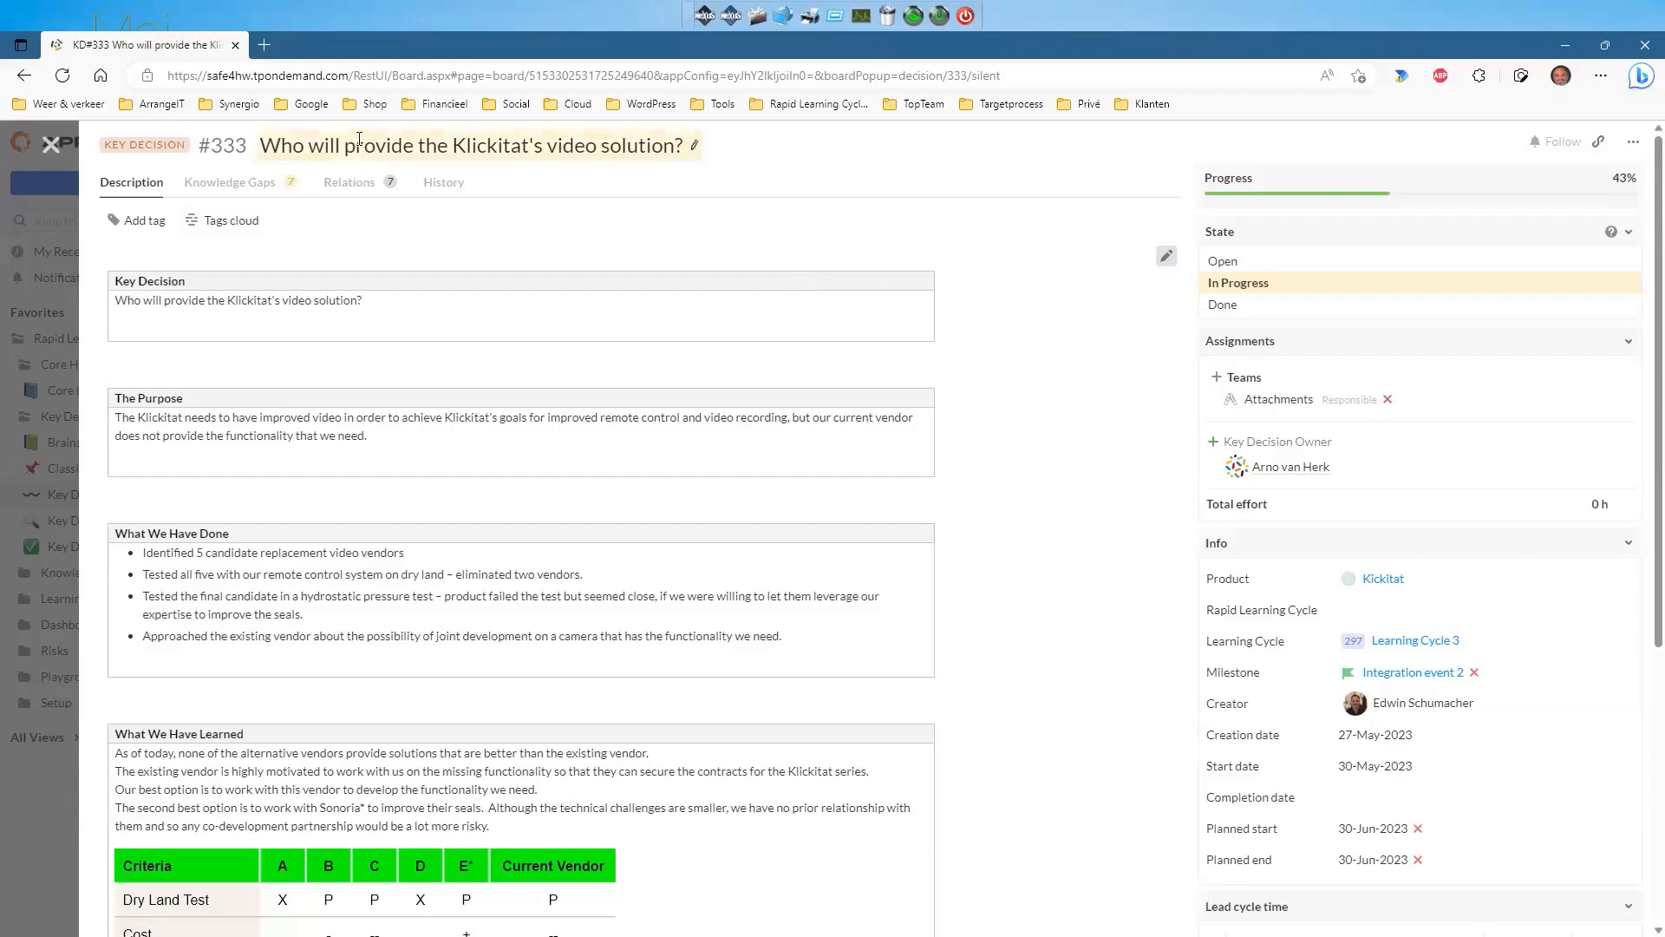
{"action": "left_click", "coordinate": [50, 146]}
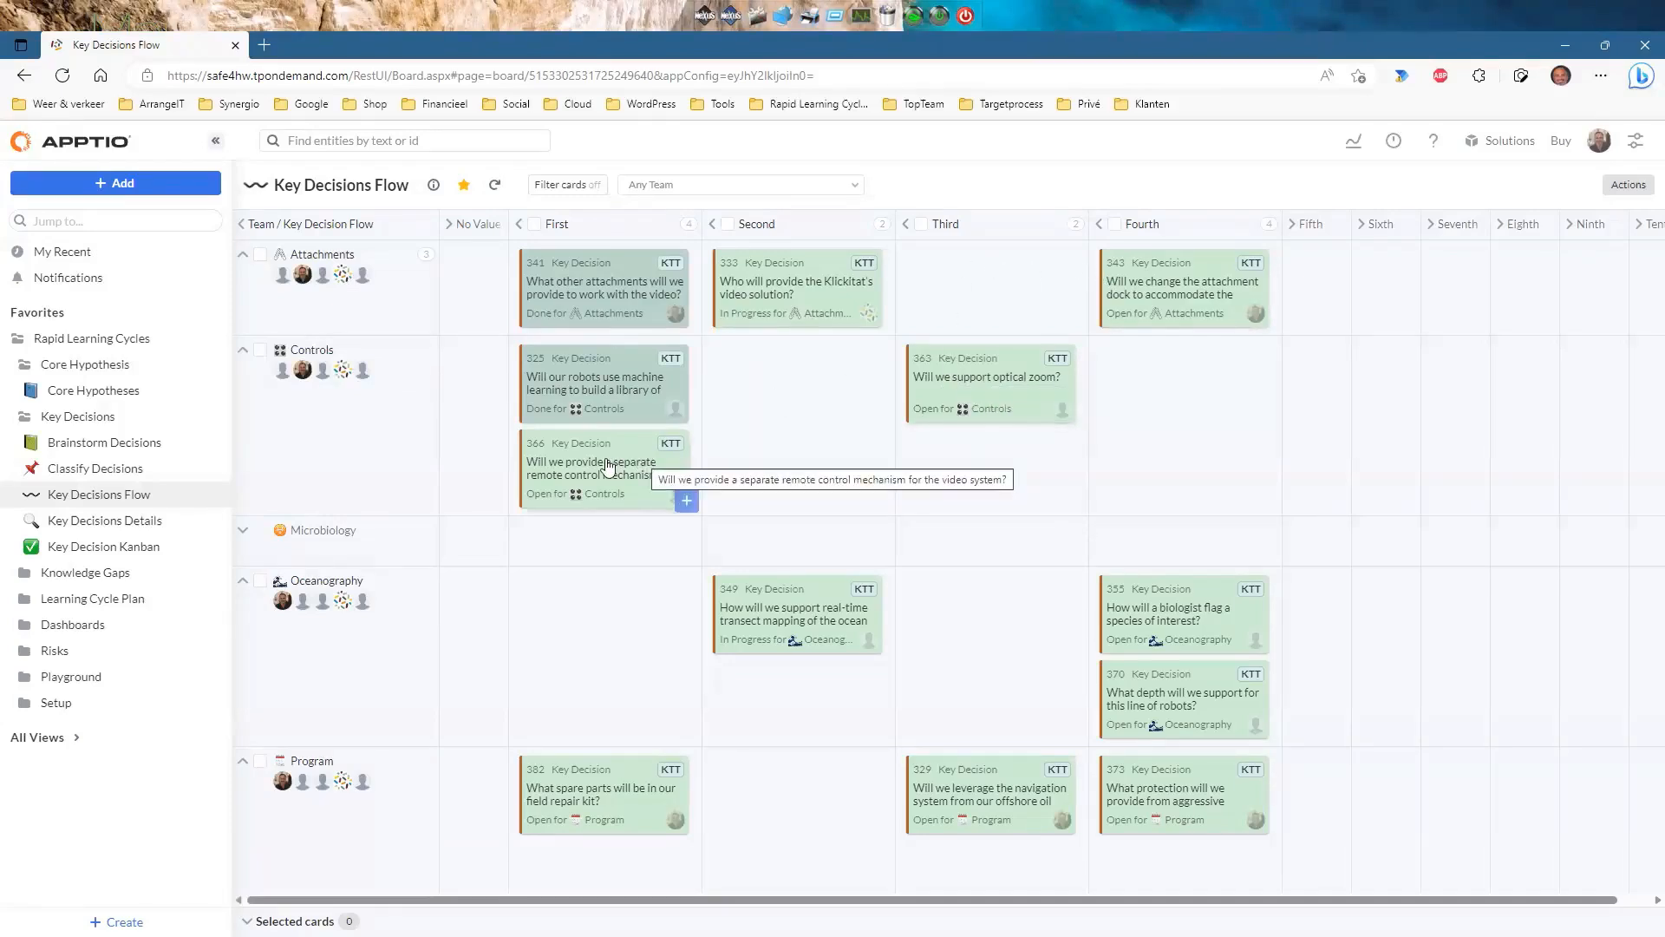
Drag card 366 in the Controls lane from the Fifth column back to First.
{"action": "left_click_drag", "start_coordinate": [607, 466], "coordinate": [1301, 406]}
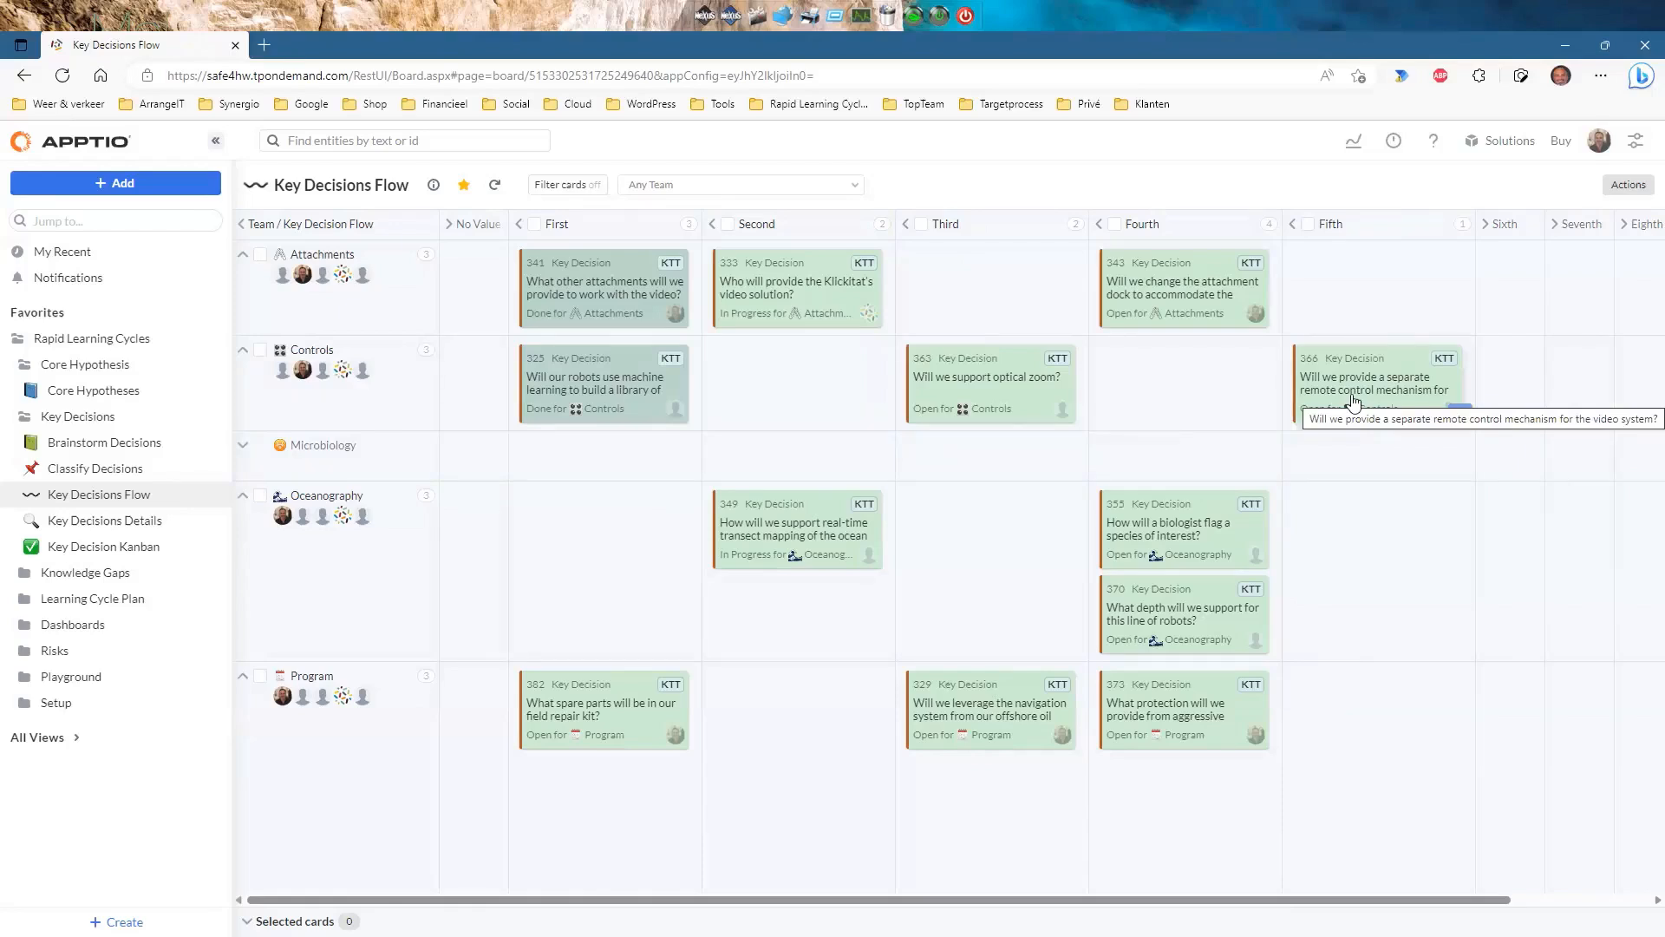
{"action": "left_click_drag", "start_coordinate": [1354, 400], "coordinate": [621, 417]}
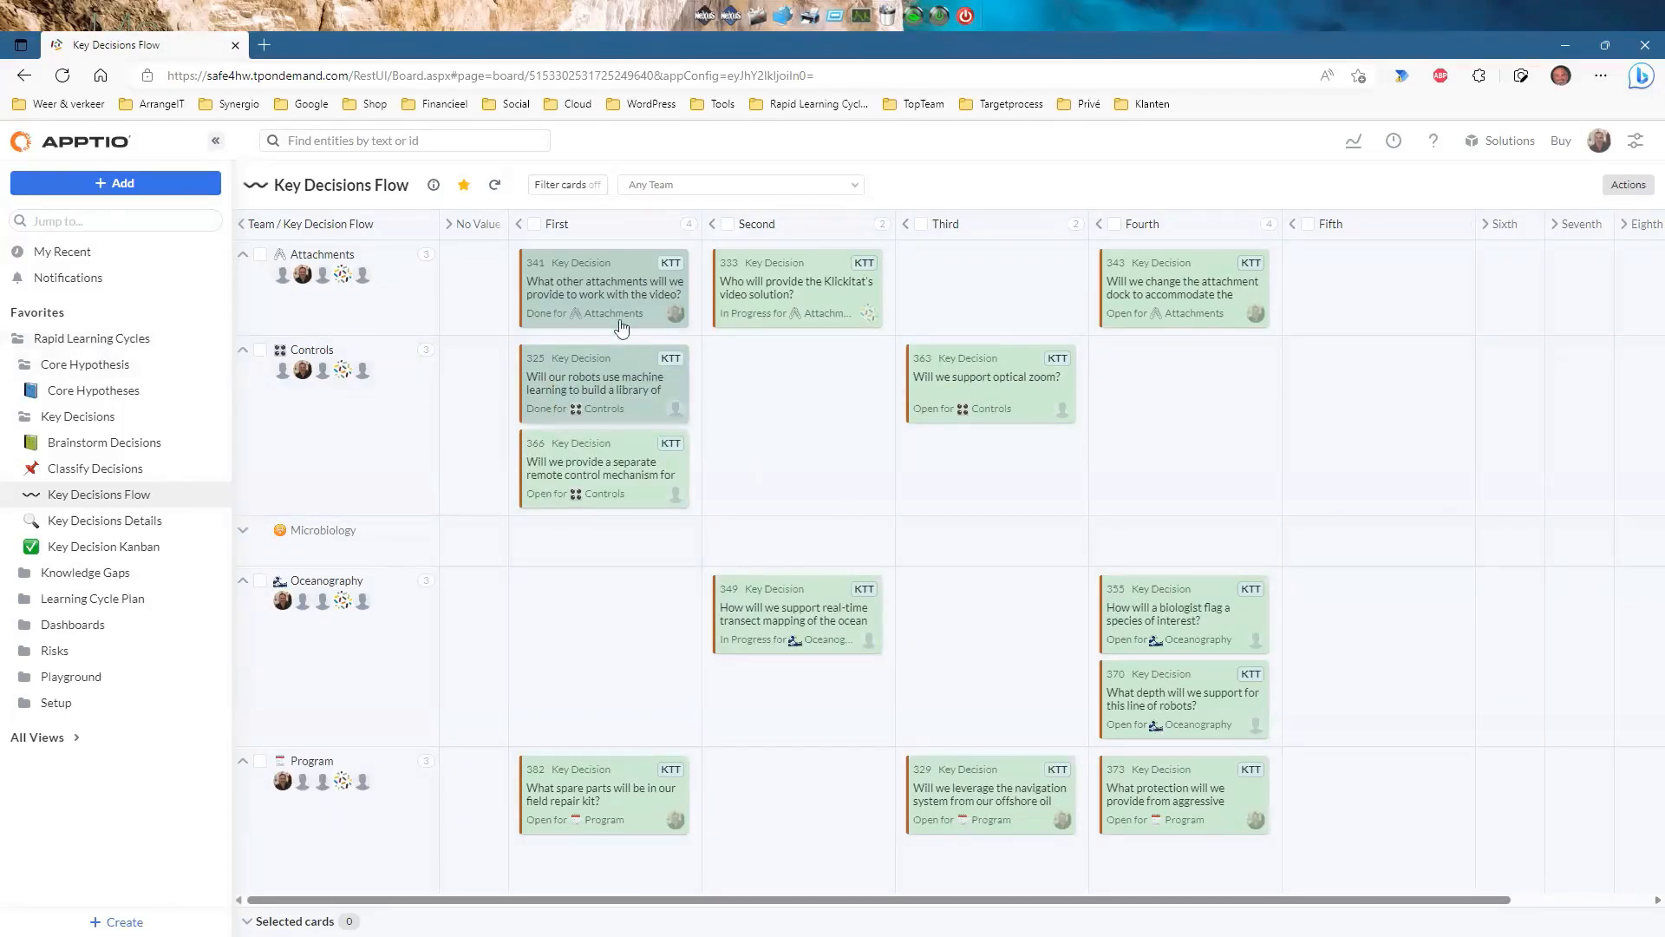
Open the details of key decision #333 about Klickitat's video solution.
{"action": "left_click", "coordinate": [766, 290]}
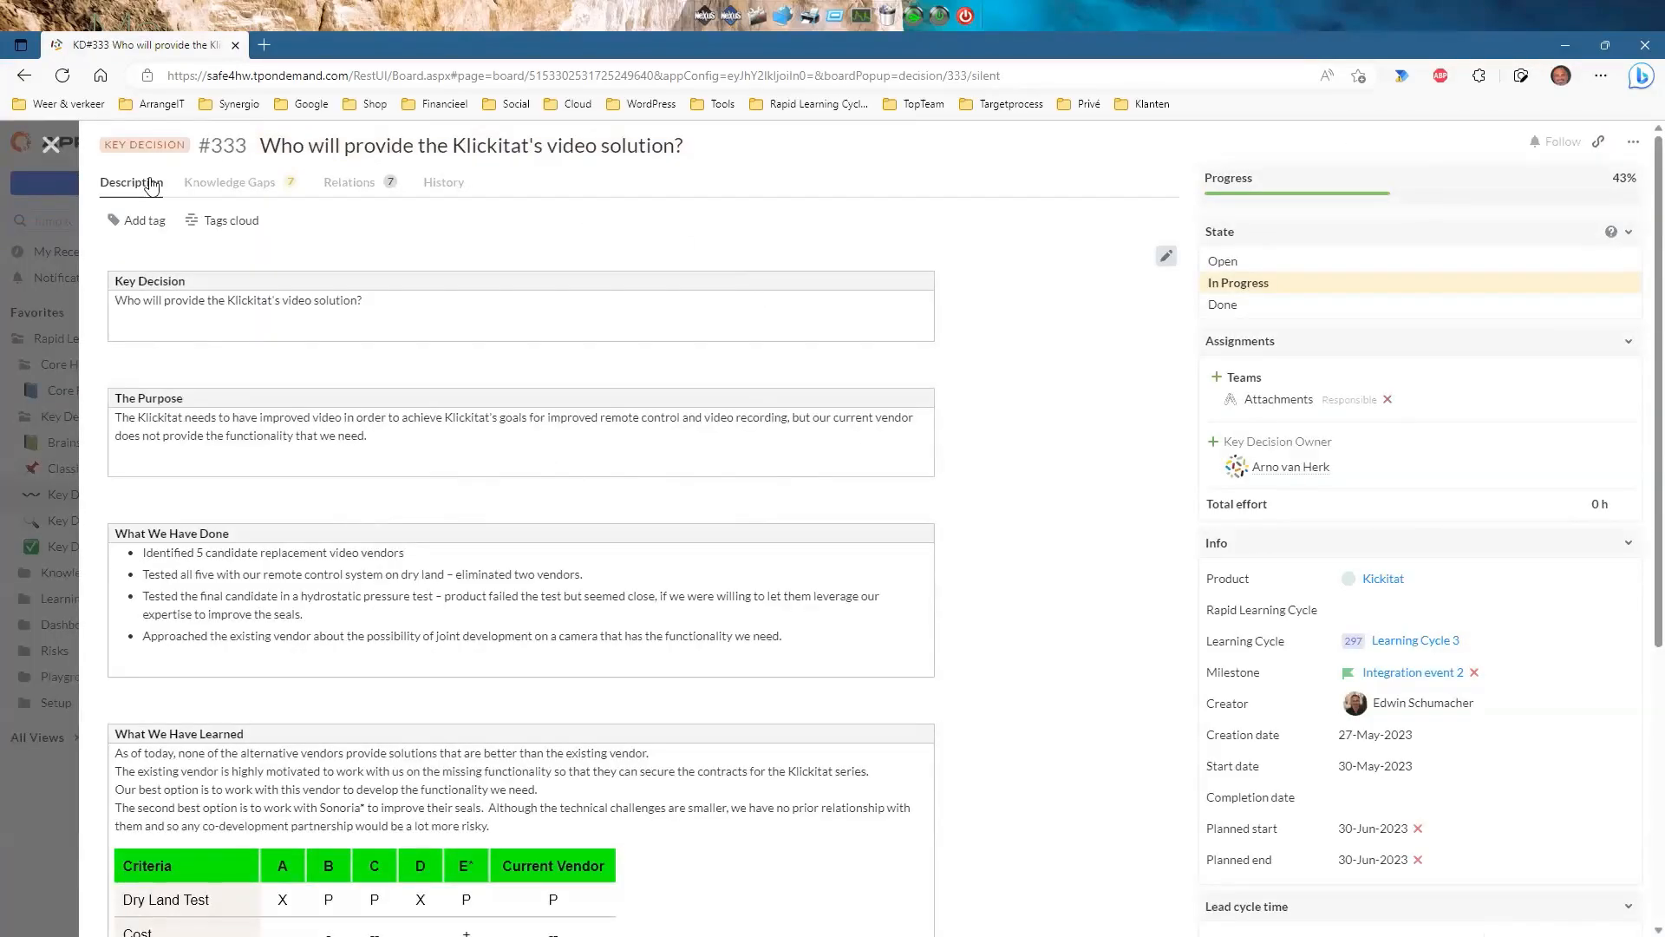
{"action": "scroll", "coordinate": [351, 481], "scroll_direction": "down", "scroll_amount": 2}
{"action": "scroll", "coordinate": [355, 434], "scroll_direction": "up", "scroll_amount": 2}
Bold the word 'will' in the Key Decision description text.
{"action": "left_click", "coordinate": [1166, 256]}
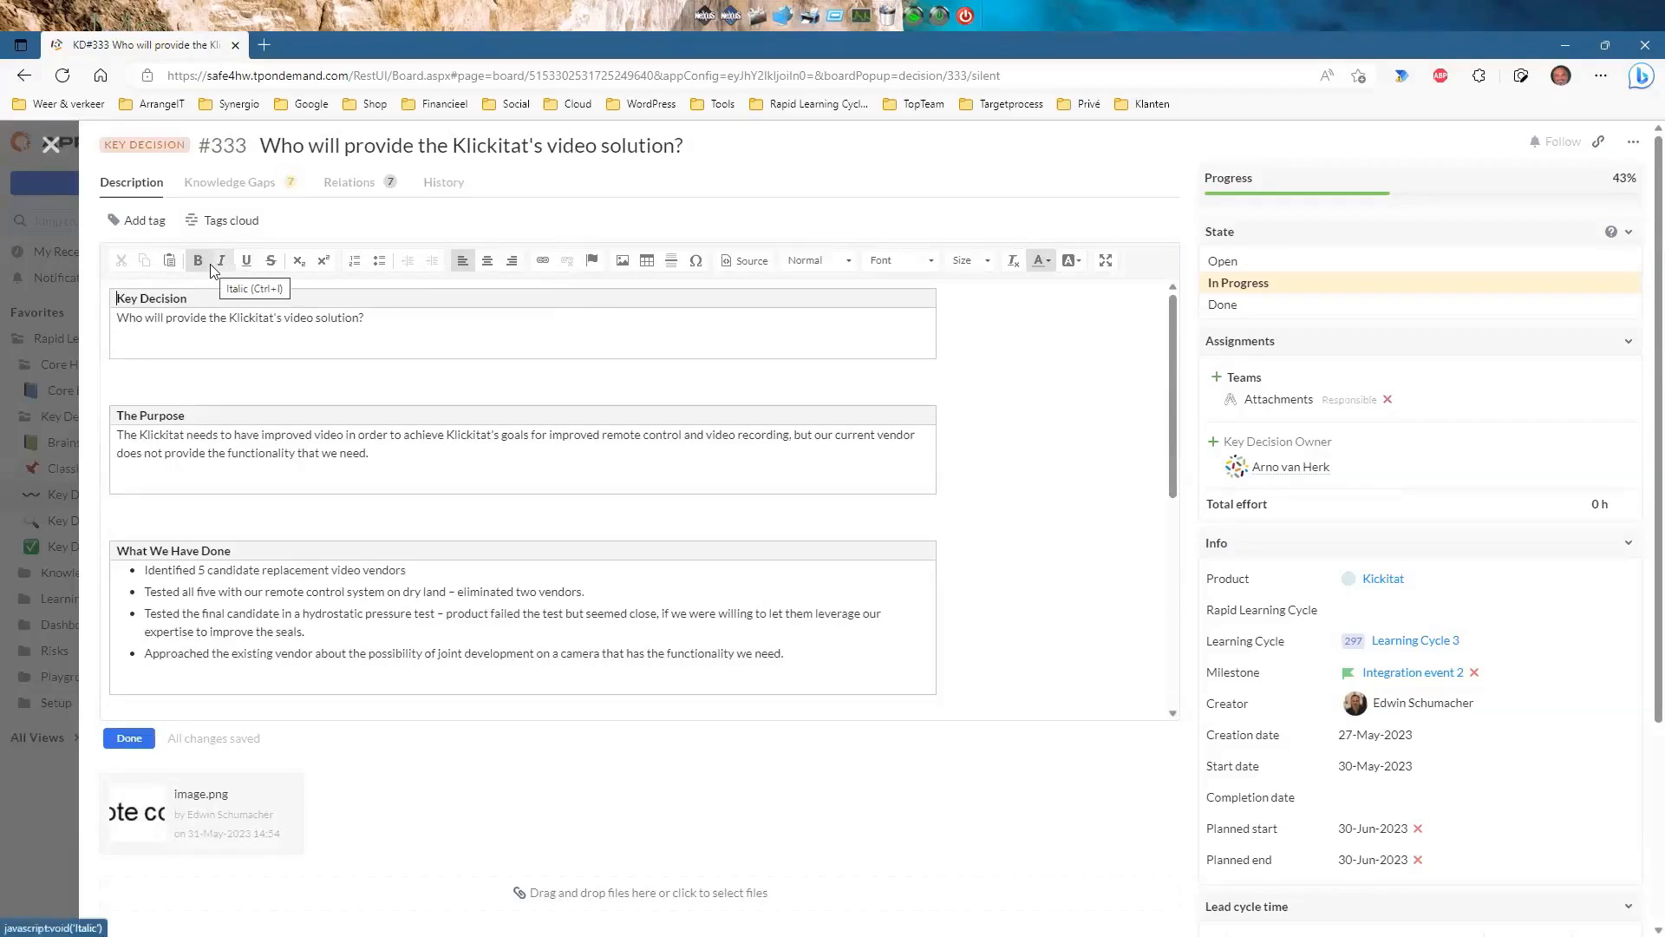
{"action": "double_click", "coordinate": [156, 318]}
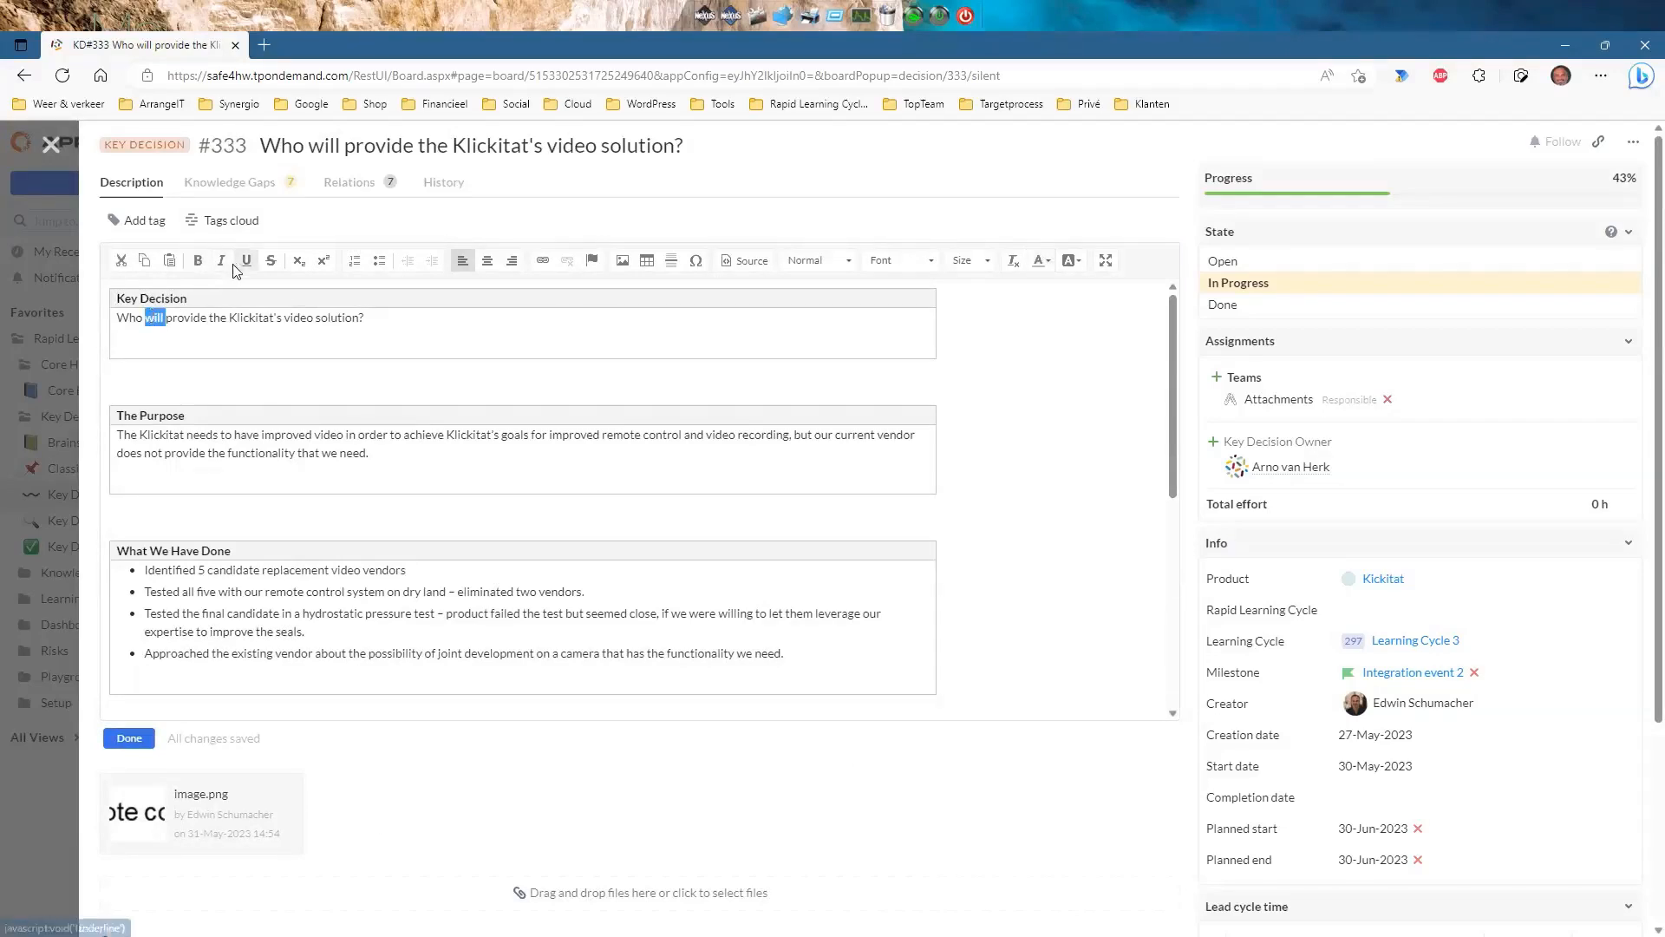
{"action": "left_click", "coordinate": [199, 262]}
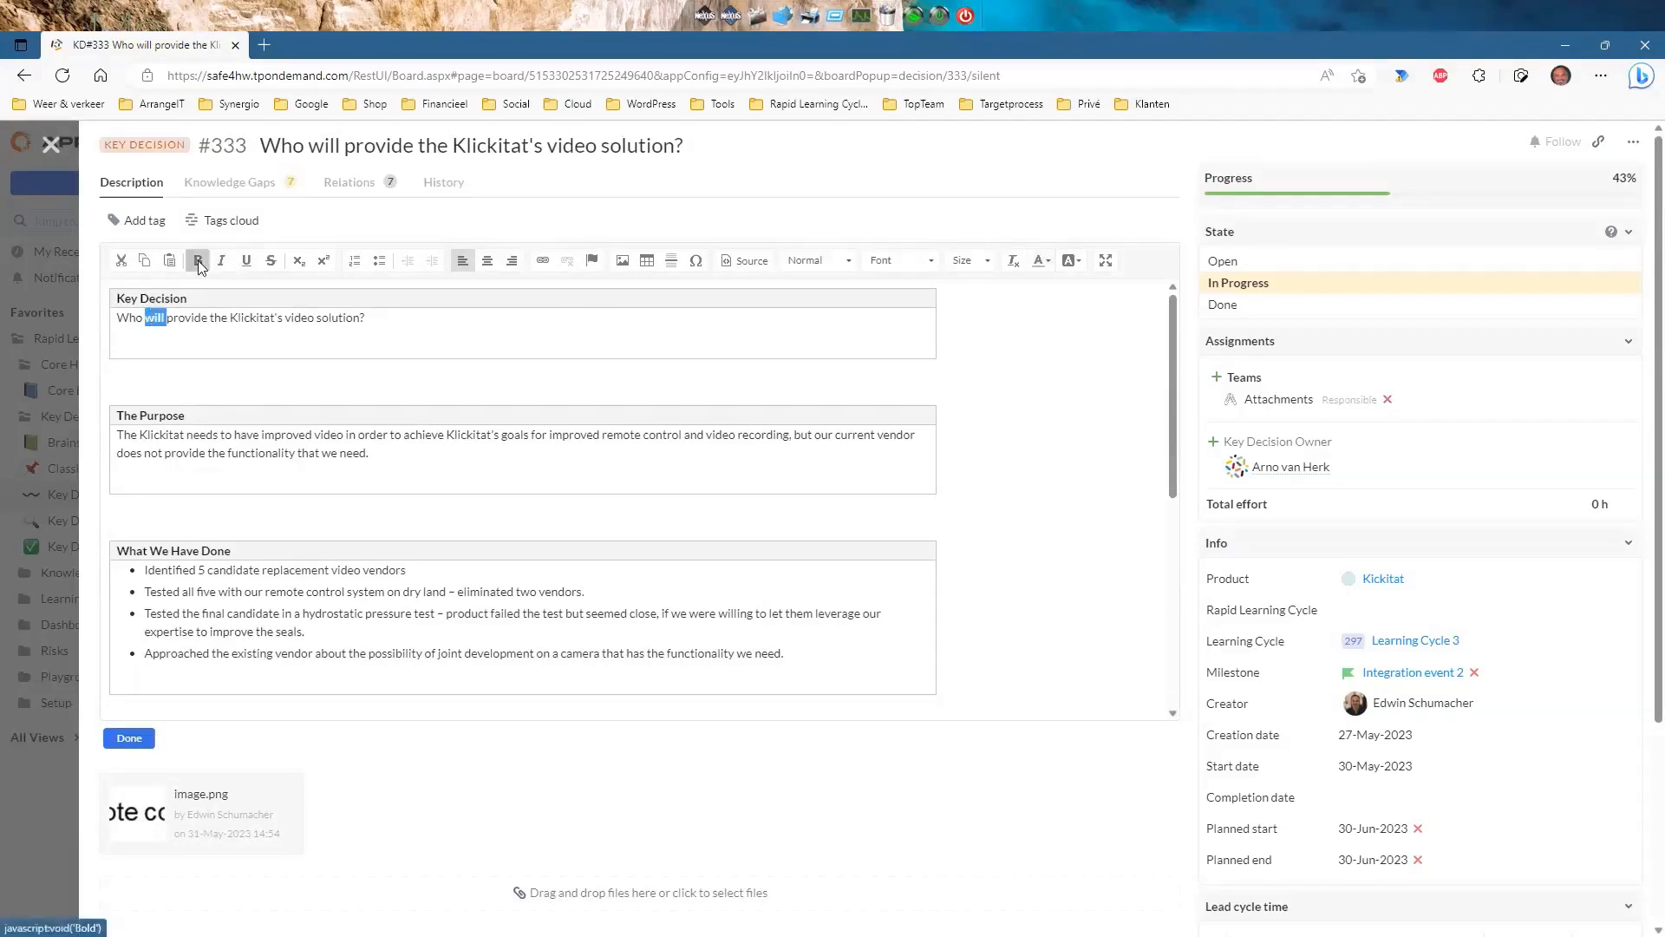
{"action": "left_click", "coordinate": [973, 385]}
{"action": "scroll", "coordinate": [706, 446], "scroll_direction": "down", "scroll_amount": 5}
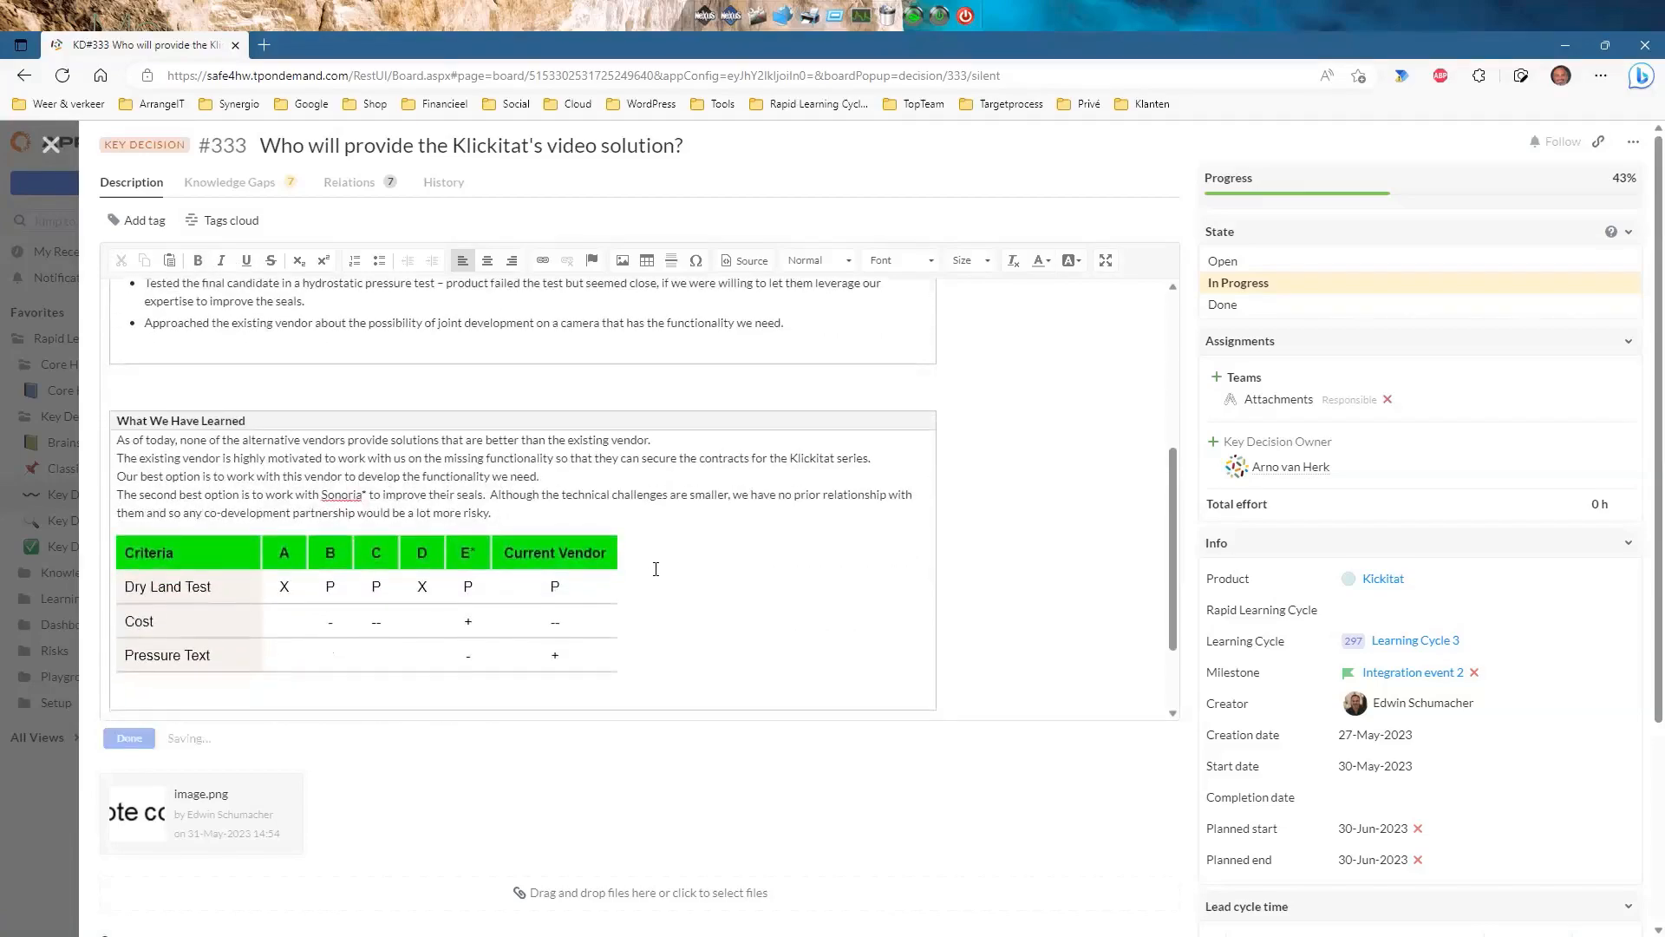
{"action": "scroll", "coordinate": [655, 569], "scroll_direction": "down", "scroll_amount": 2}
{"action": "scroll", "coordinate": [656, 569], "scroll_direction": "down", "scroll_amount": 3}
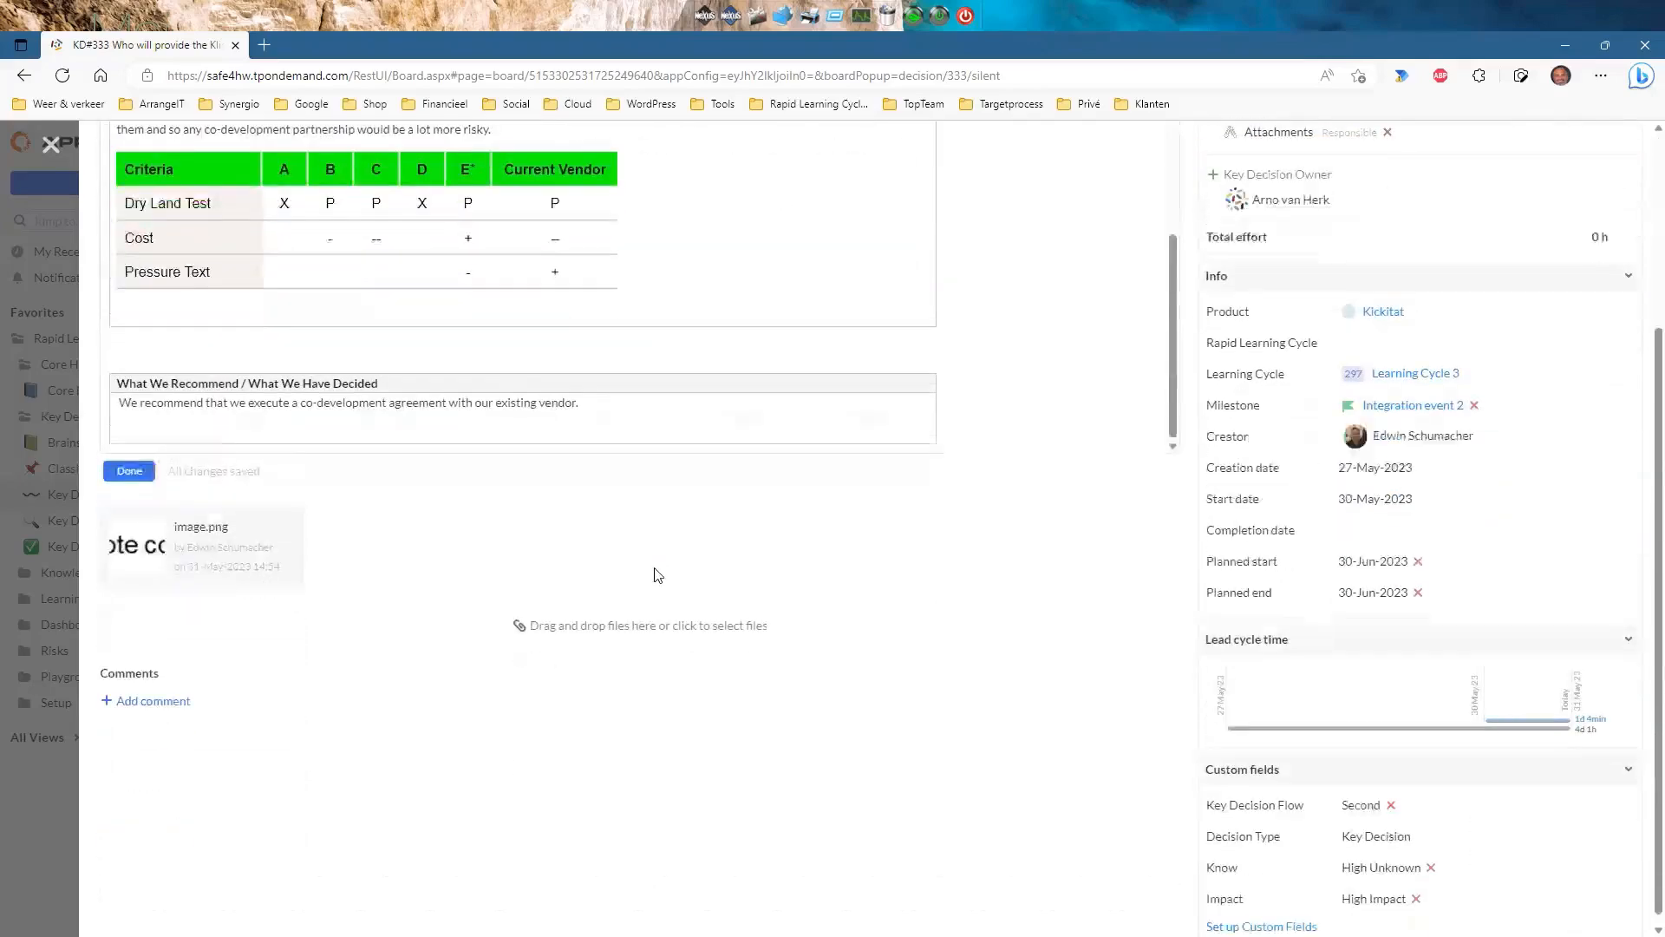
{"action": "scroll", "coordinate": [1068, 345], "scroll_direction": "up", "scroll_amount": 3}
{"action": "scroll", "coordinate": [1069, 345], "scroll_direction": "up", "scroll_amount": 2}
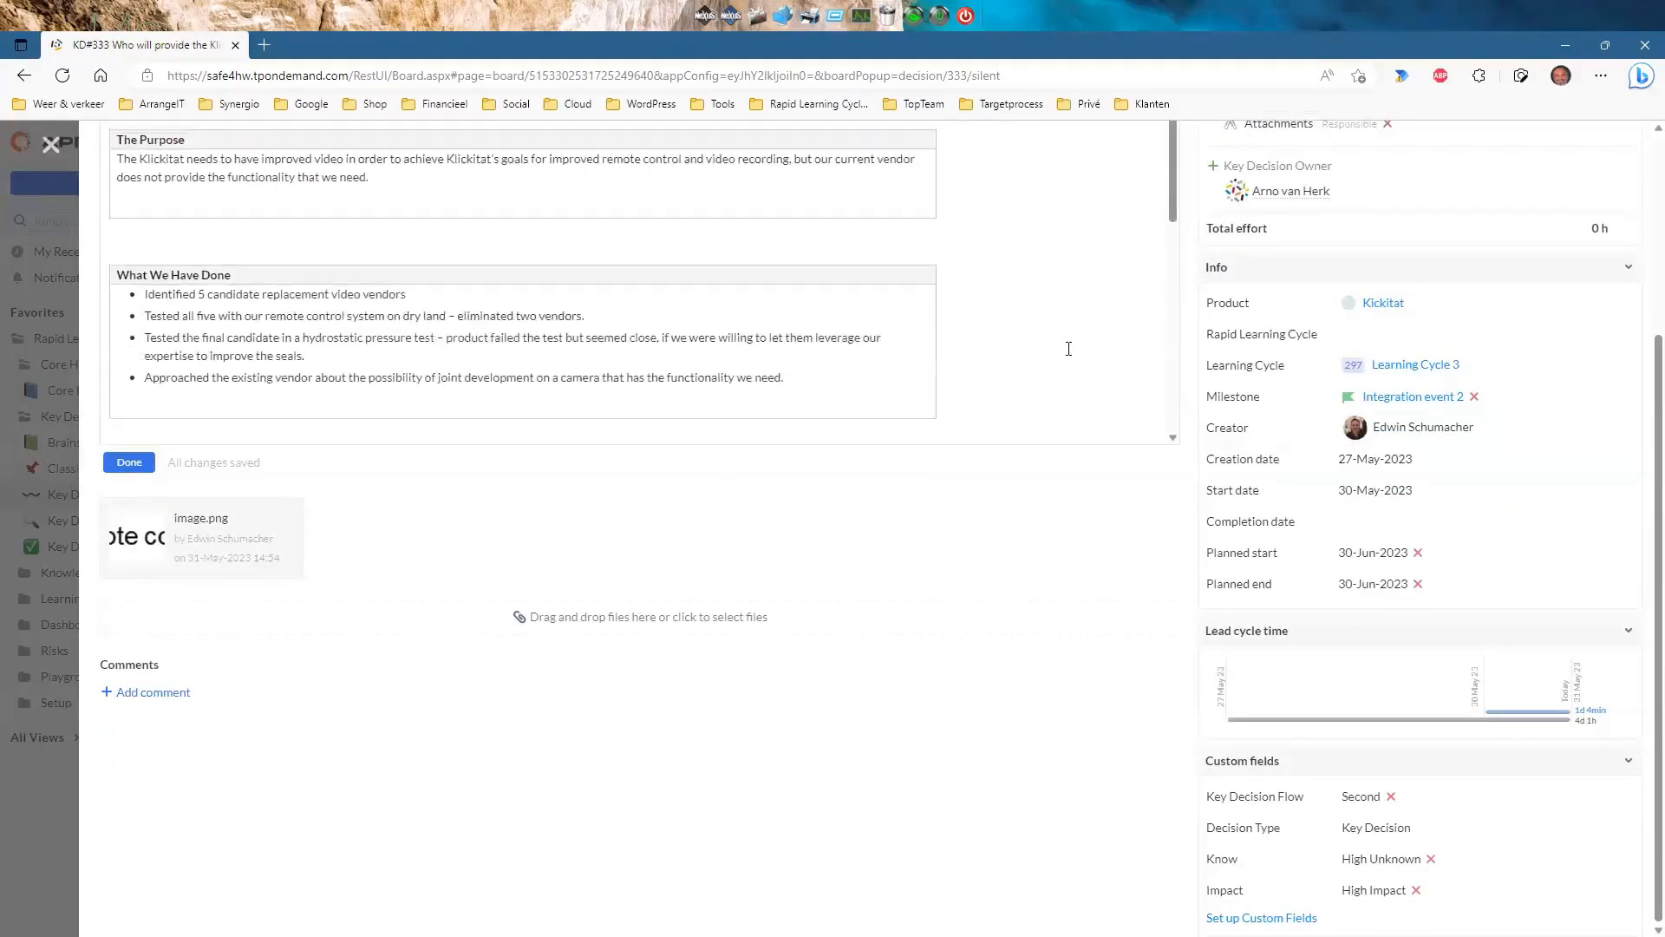
{"action": "scroll", "coordinate": [1054, 520], "scroll_direction": "up", "scroll_amount": 3}
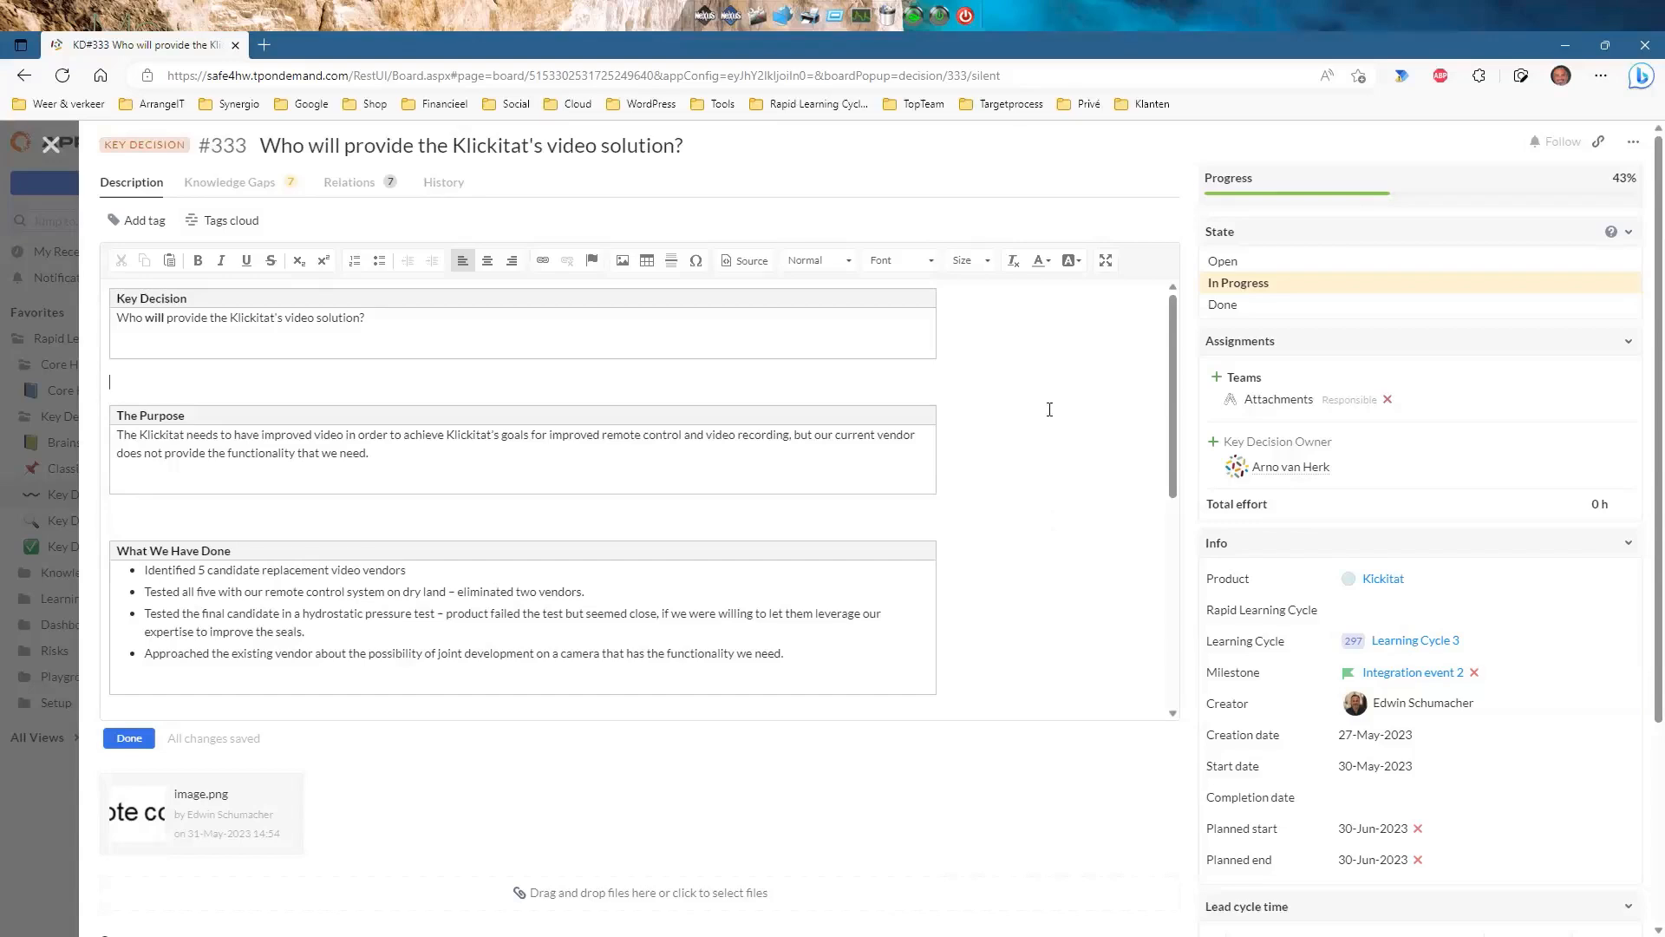
Close decision #333 and open the Key Decisions Details list of 12 decisions by milestone.
{"action": "left_click", "coordinate": [51, 144]}
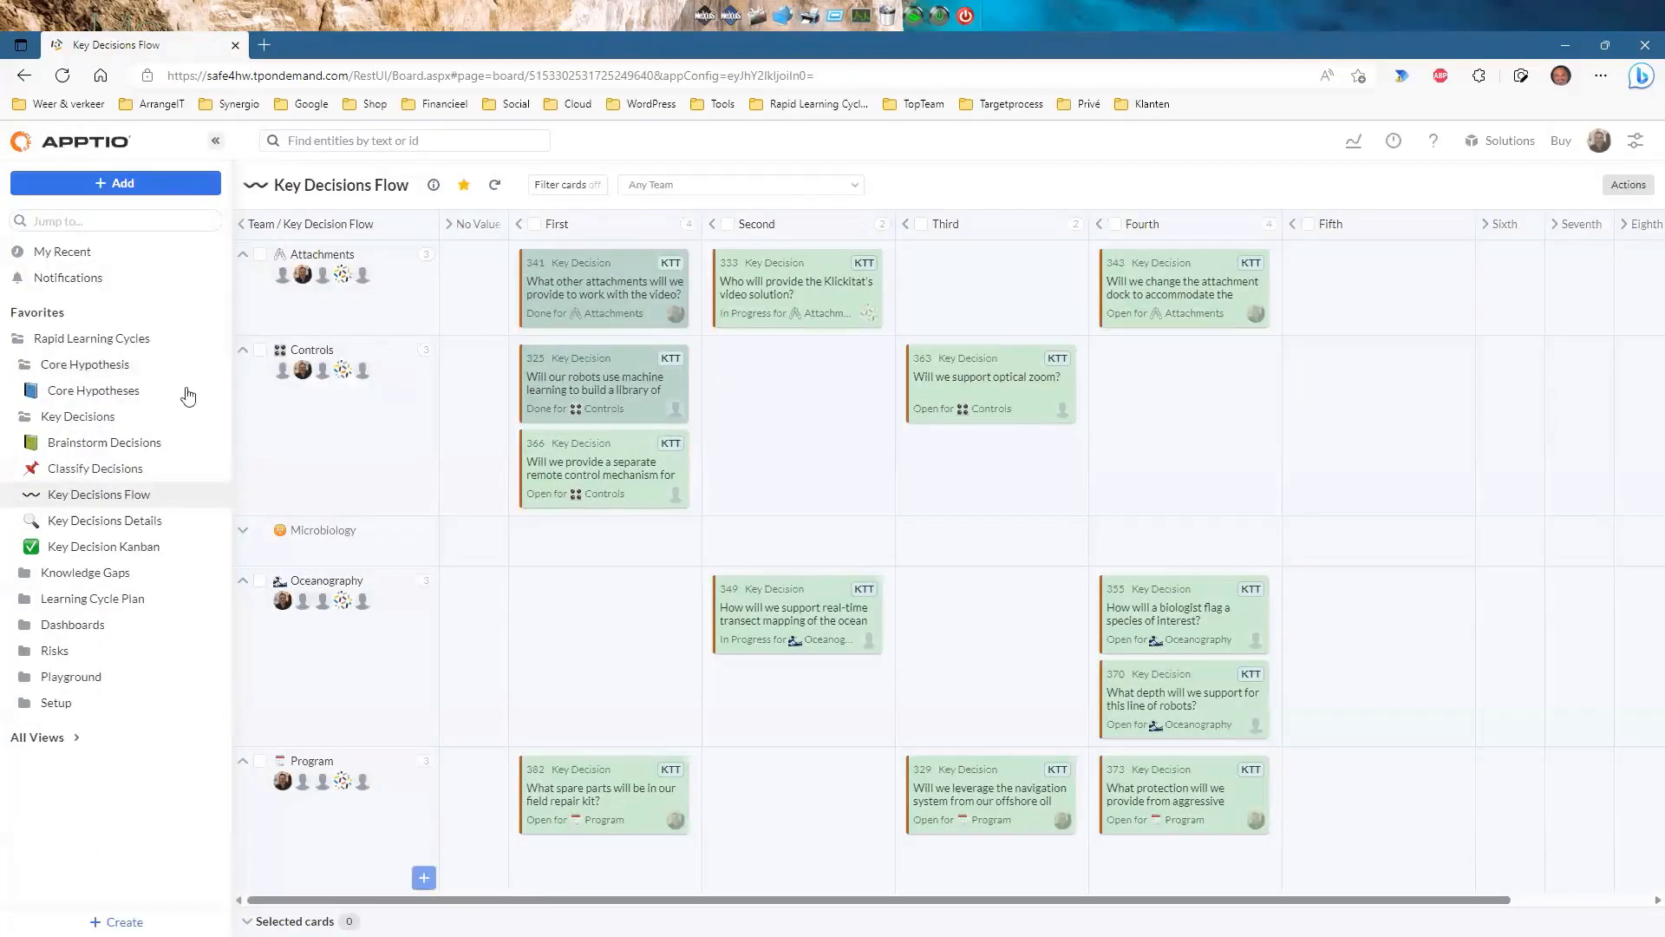
{"action": "left_click", "coordinate": [97, 521]}
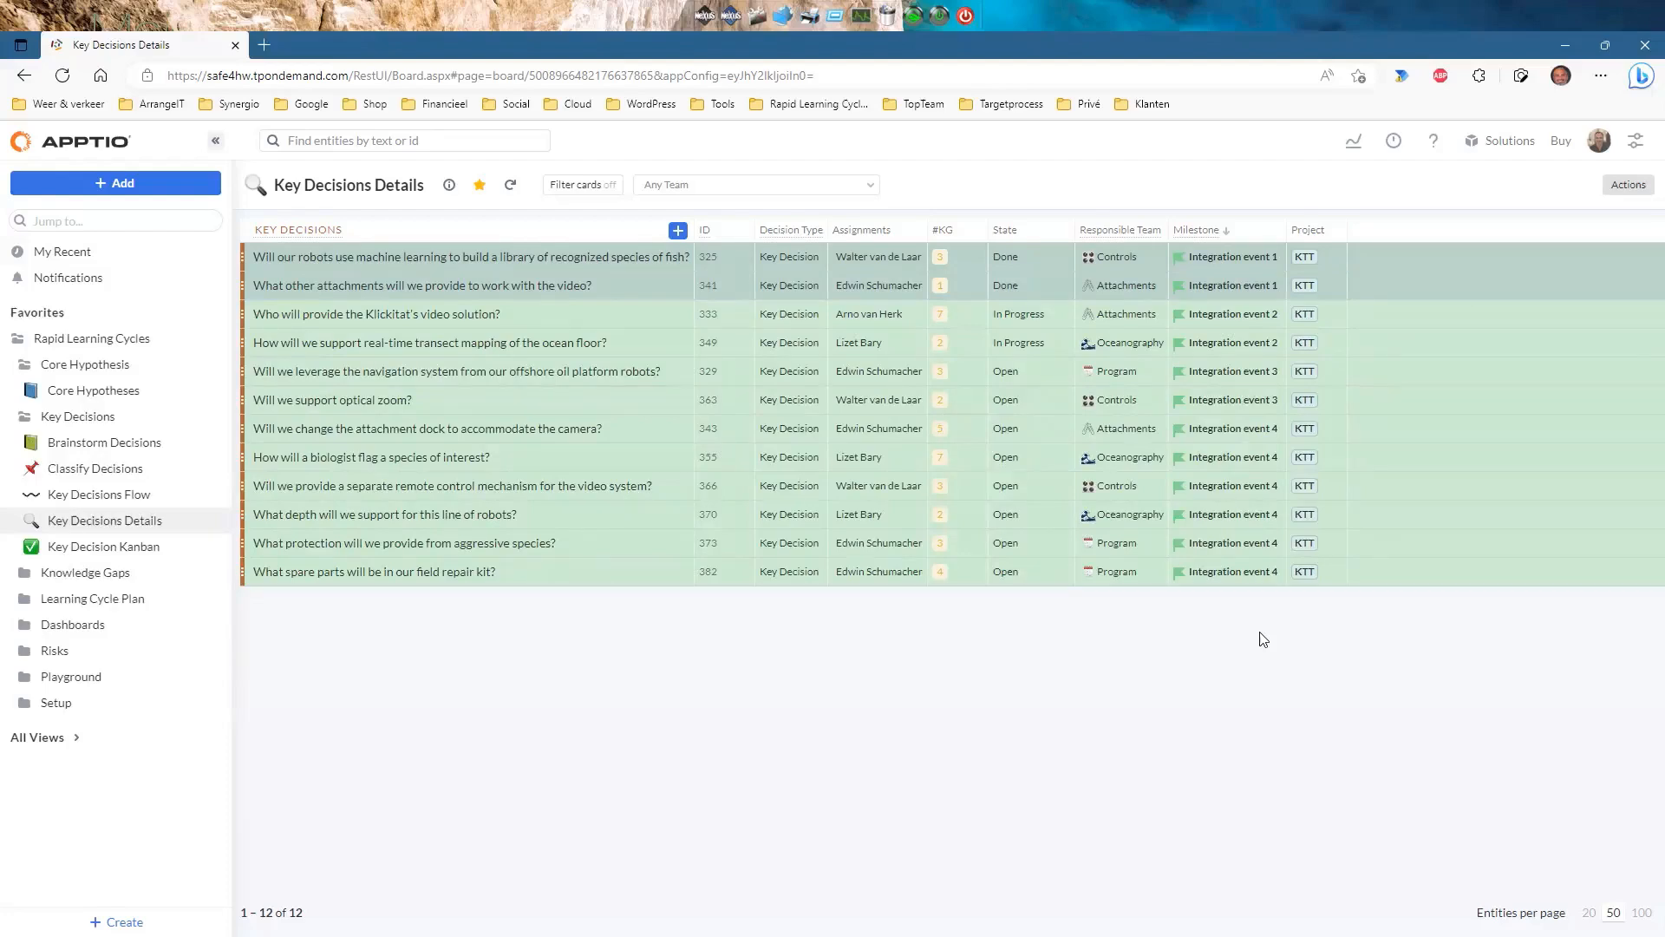
{"action": "left_click", "coordinate": [447, 259]}
{"action": "scroll", "coordinate": [1546, 612], "scroll_direction": "down", "scroll_amount": 1}
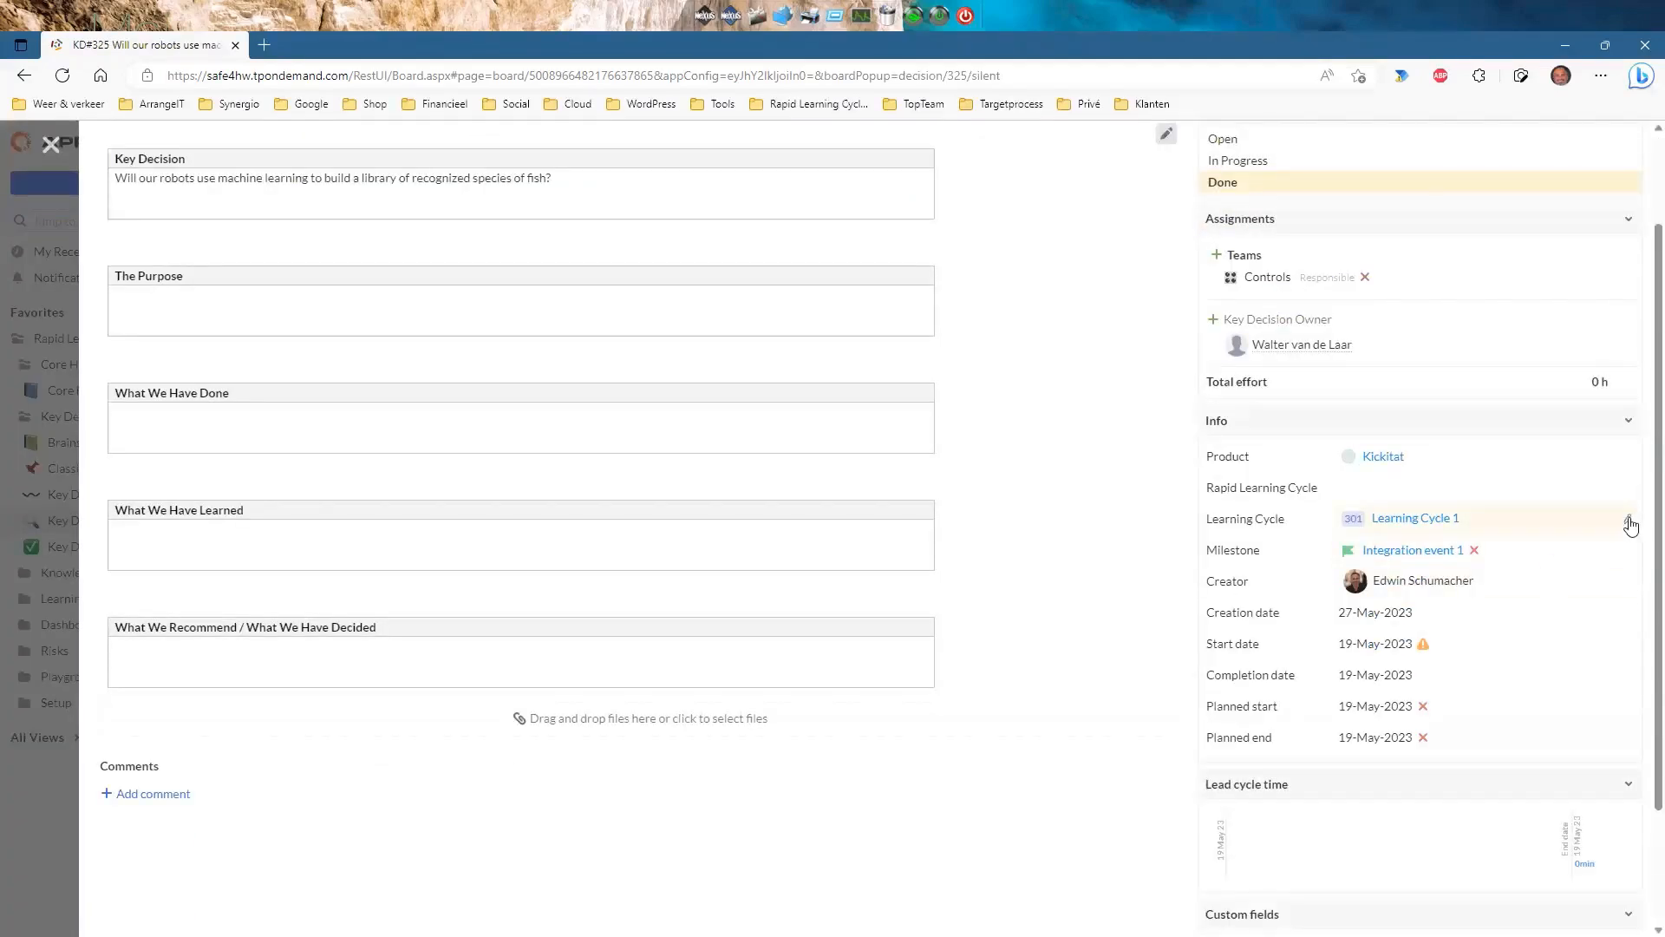
{"action": "left_click", "coordinate": [1628, 522]}
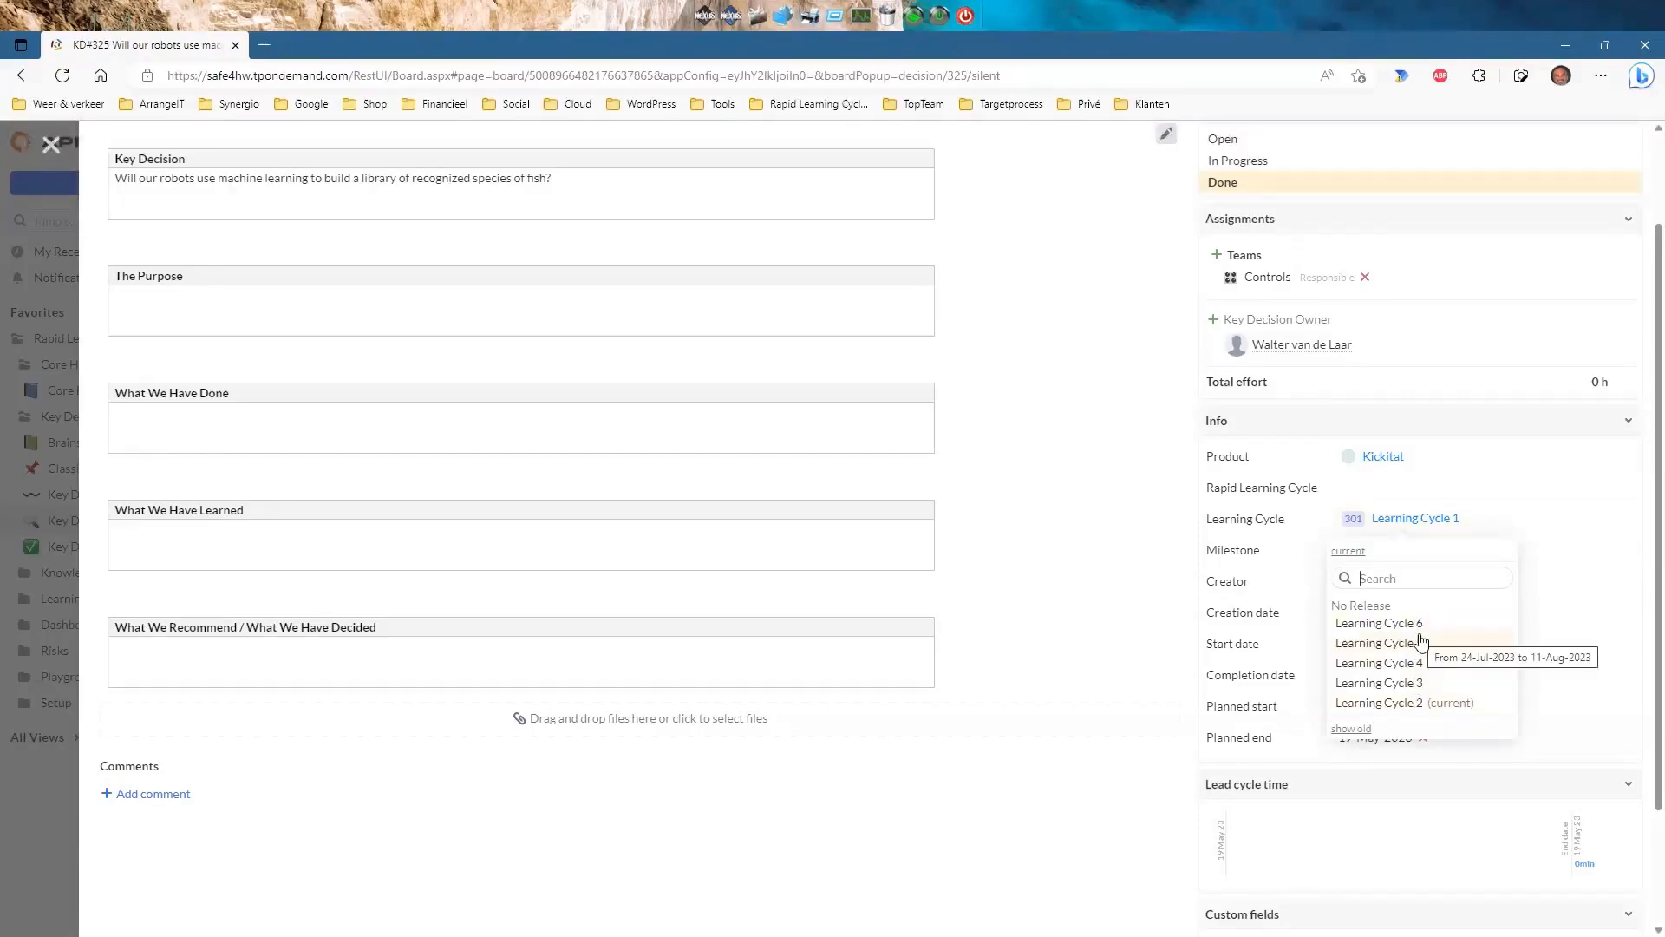
{"action": "scroll", "coordinate": [1417, 637], "scroll_direction": "up", "scroll_amount": 2}
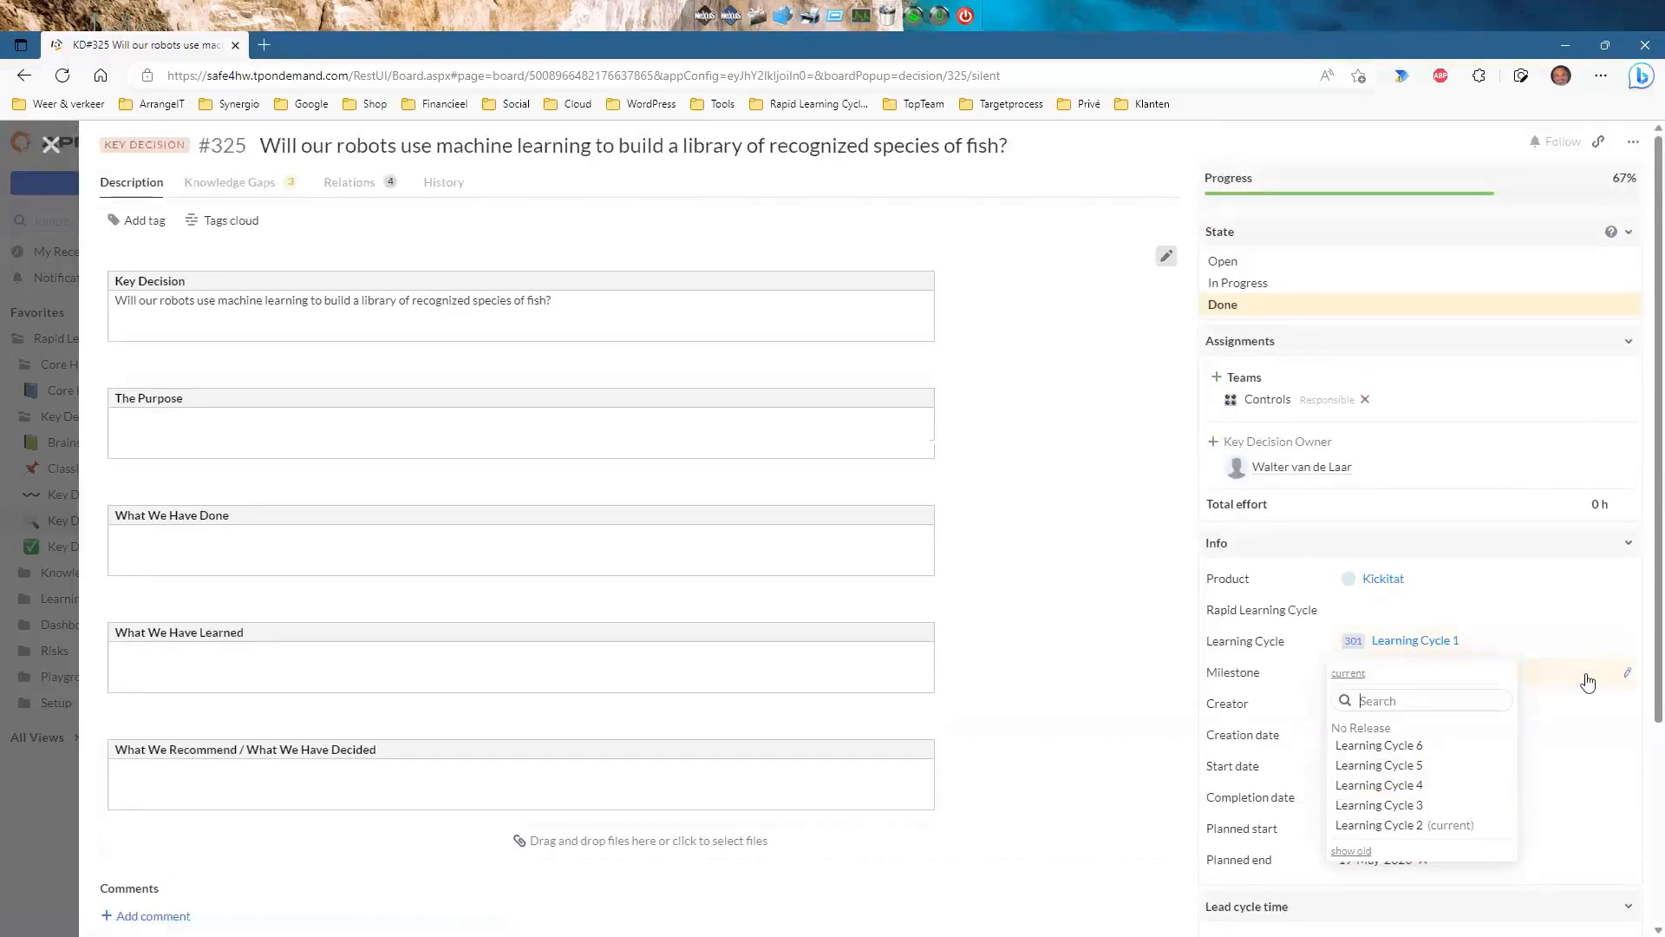
{"action": "left_click", "coordinate": [1579, 544]}
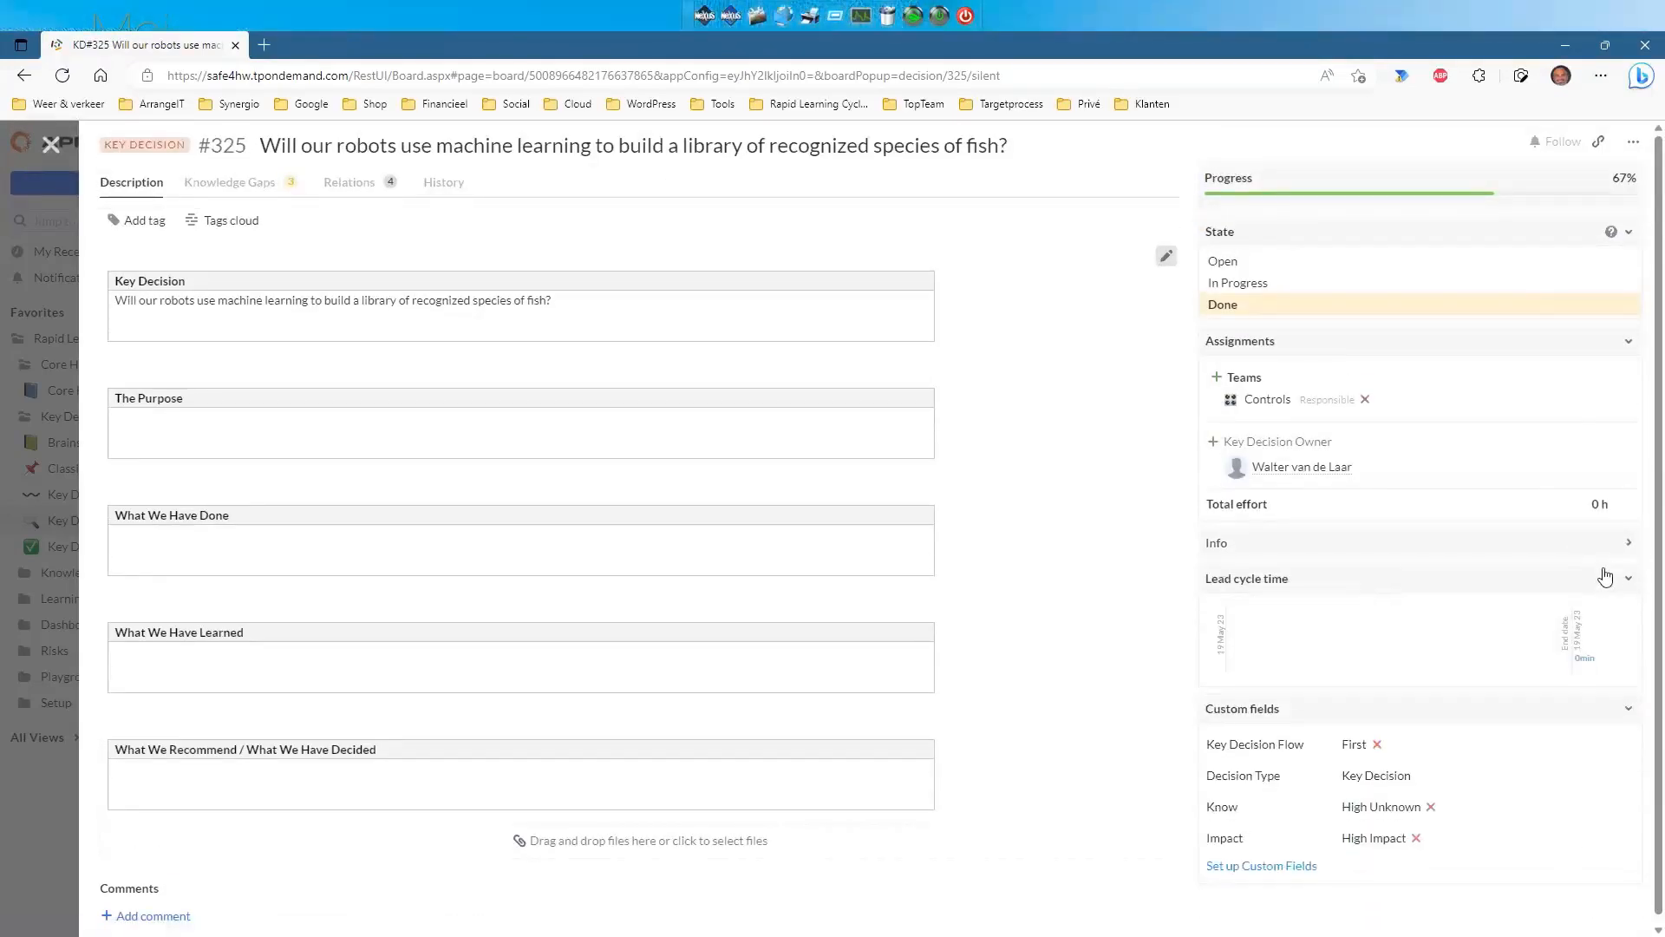
{"action": "left_click", "coordinate": [1626, 544]}
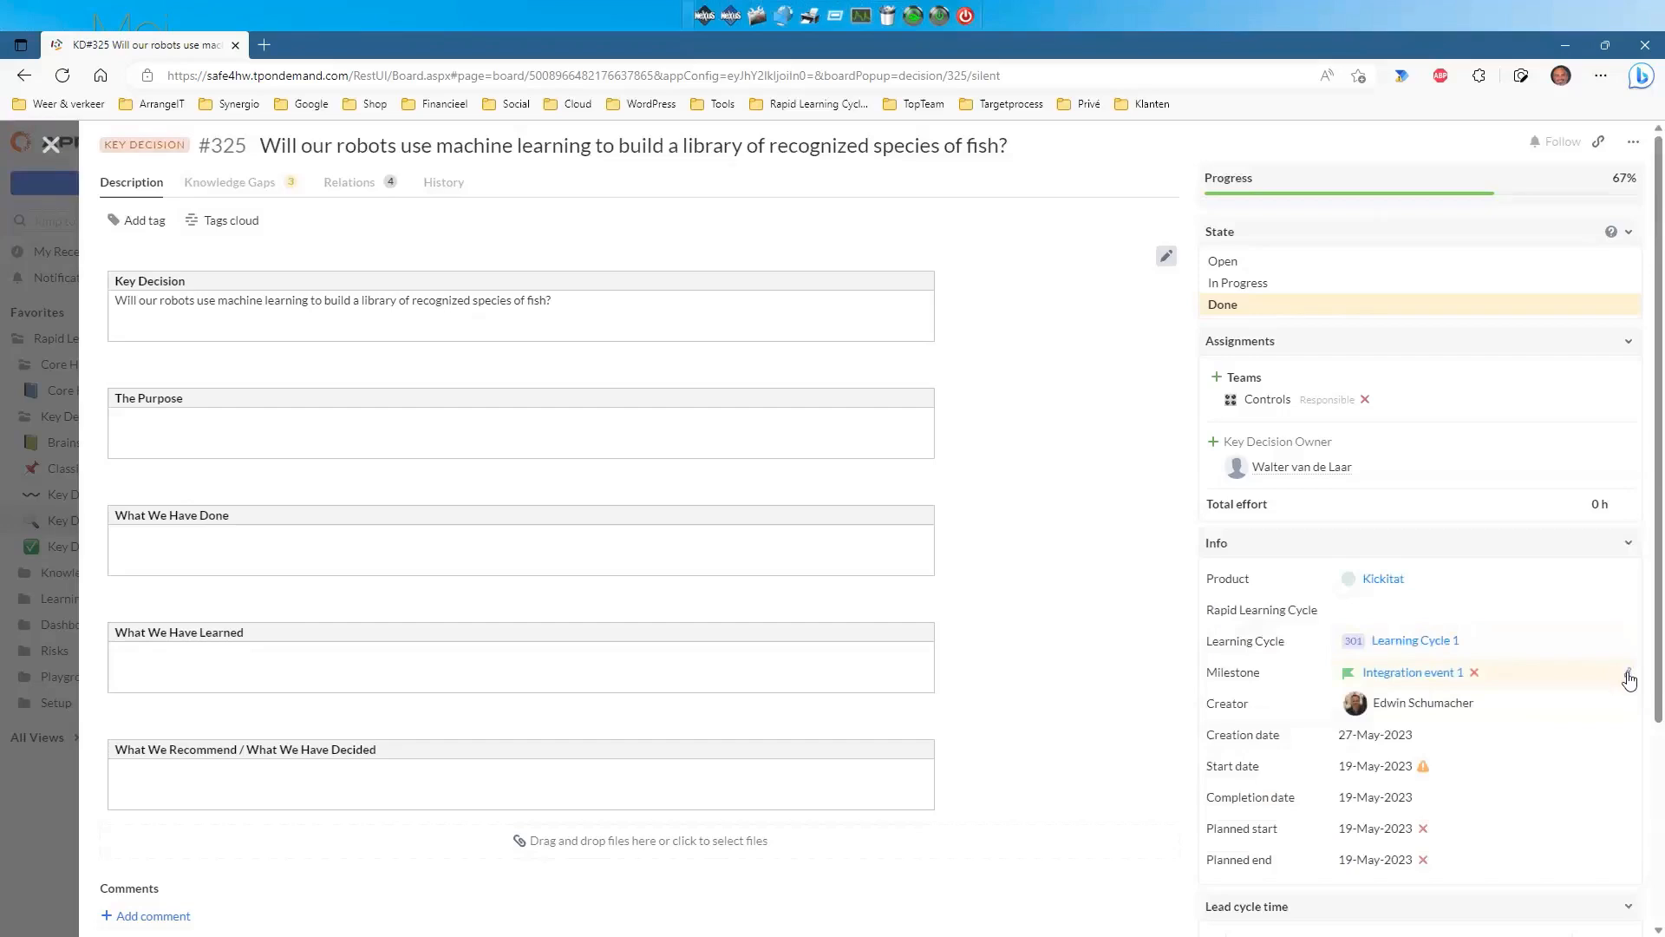
{"action": "left_click", "coordinate": [1629, 679]}
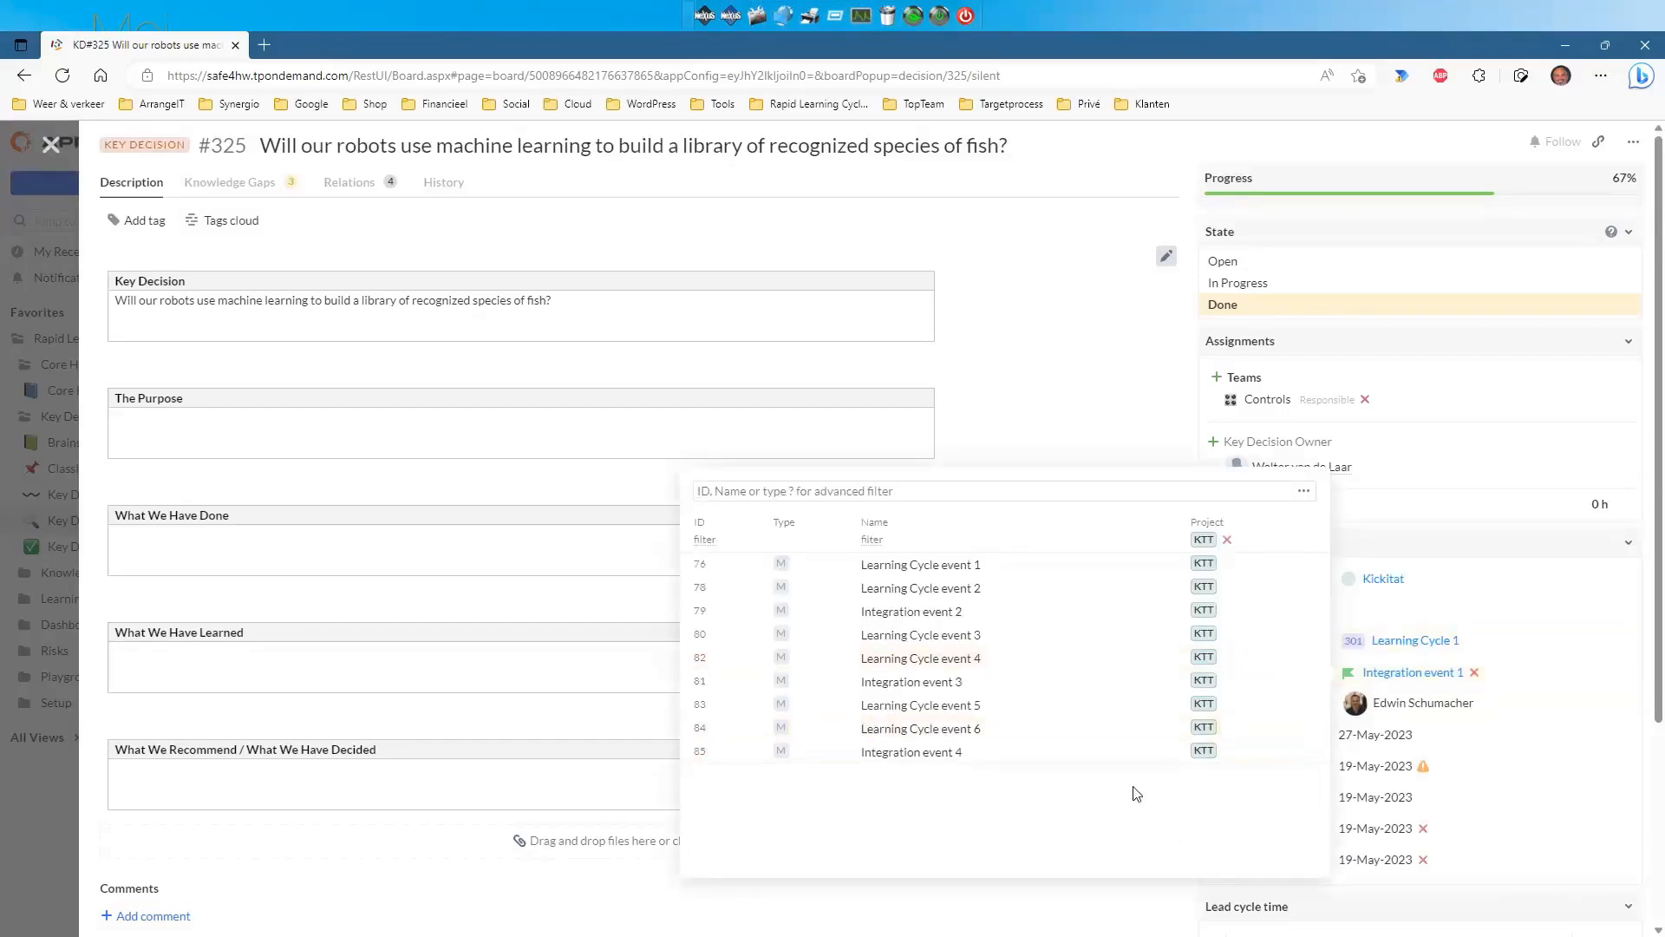
{"action": "left_click", "coordinate": [1462, 507]}
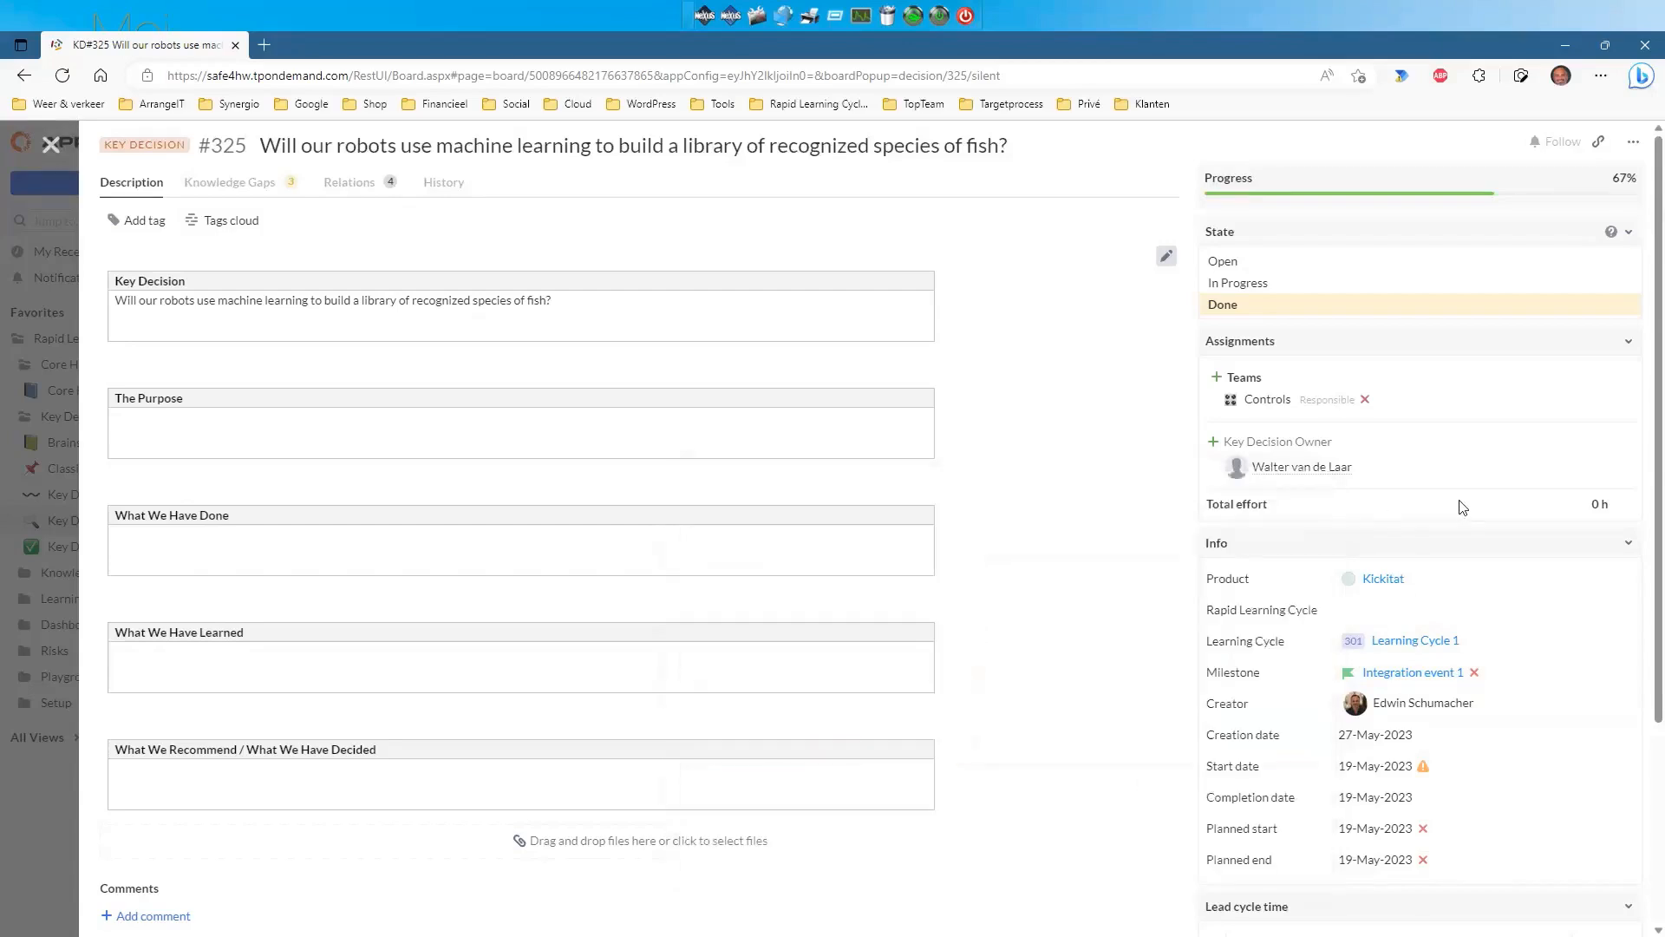
{"action": "left_click", "coordinate": [50, 144]}
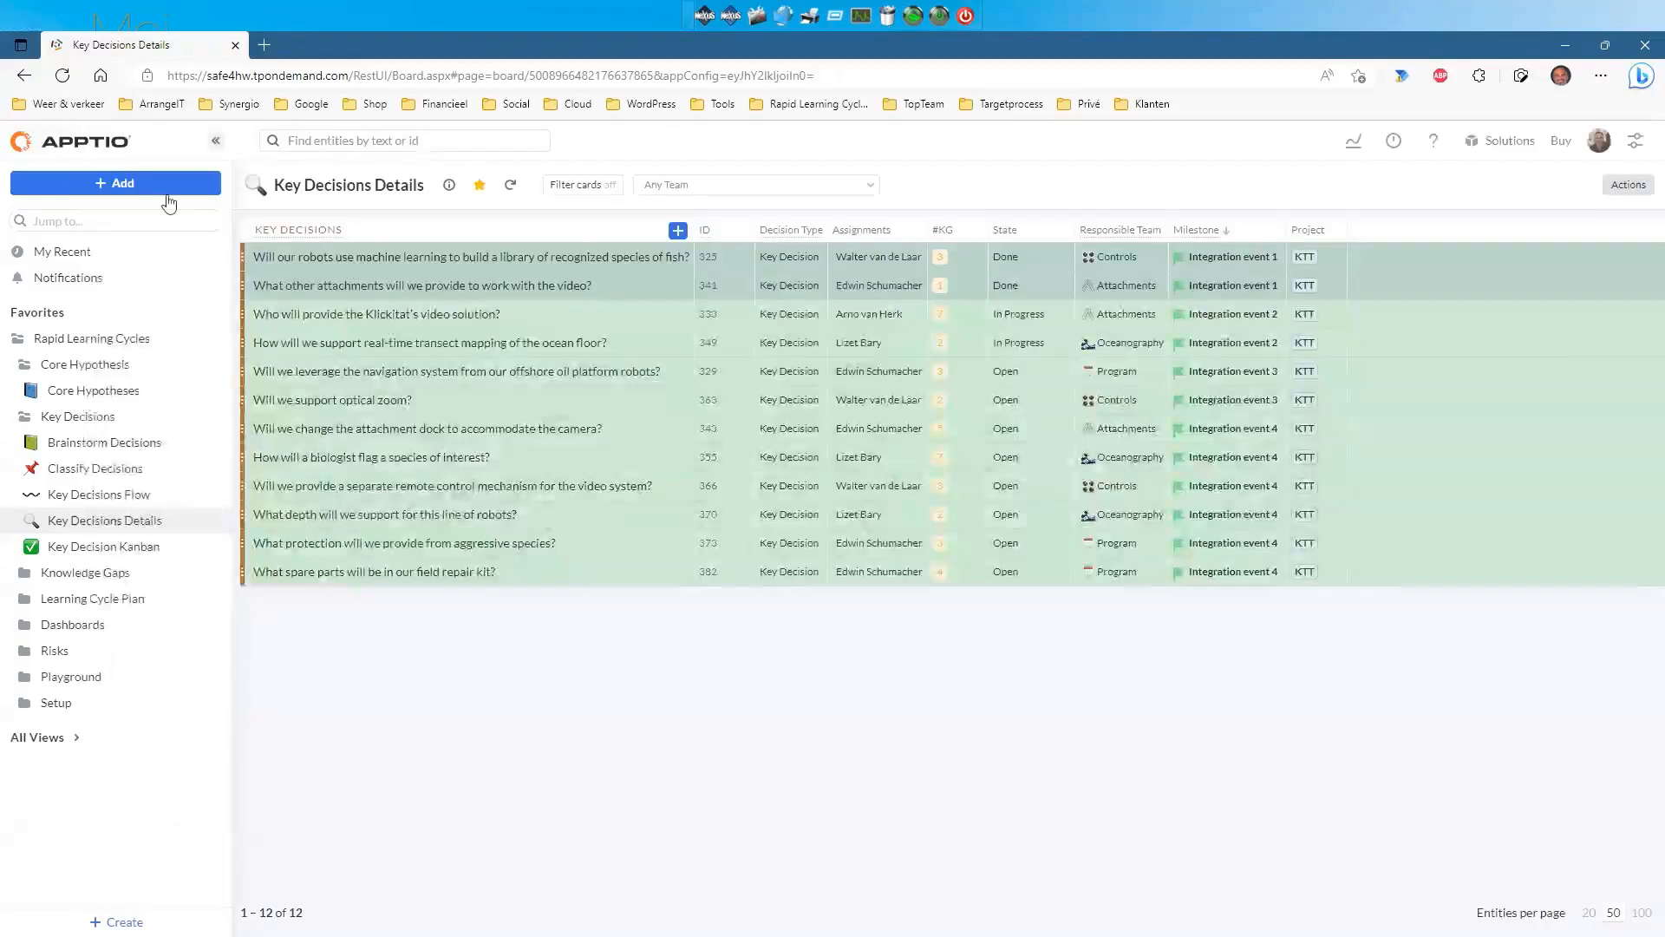
Open the Decision Dashboard: 12 key decisions (8 open, 2 in progress, 2 closed).
{"action": "left_click", "coordinate": [84, 544]}
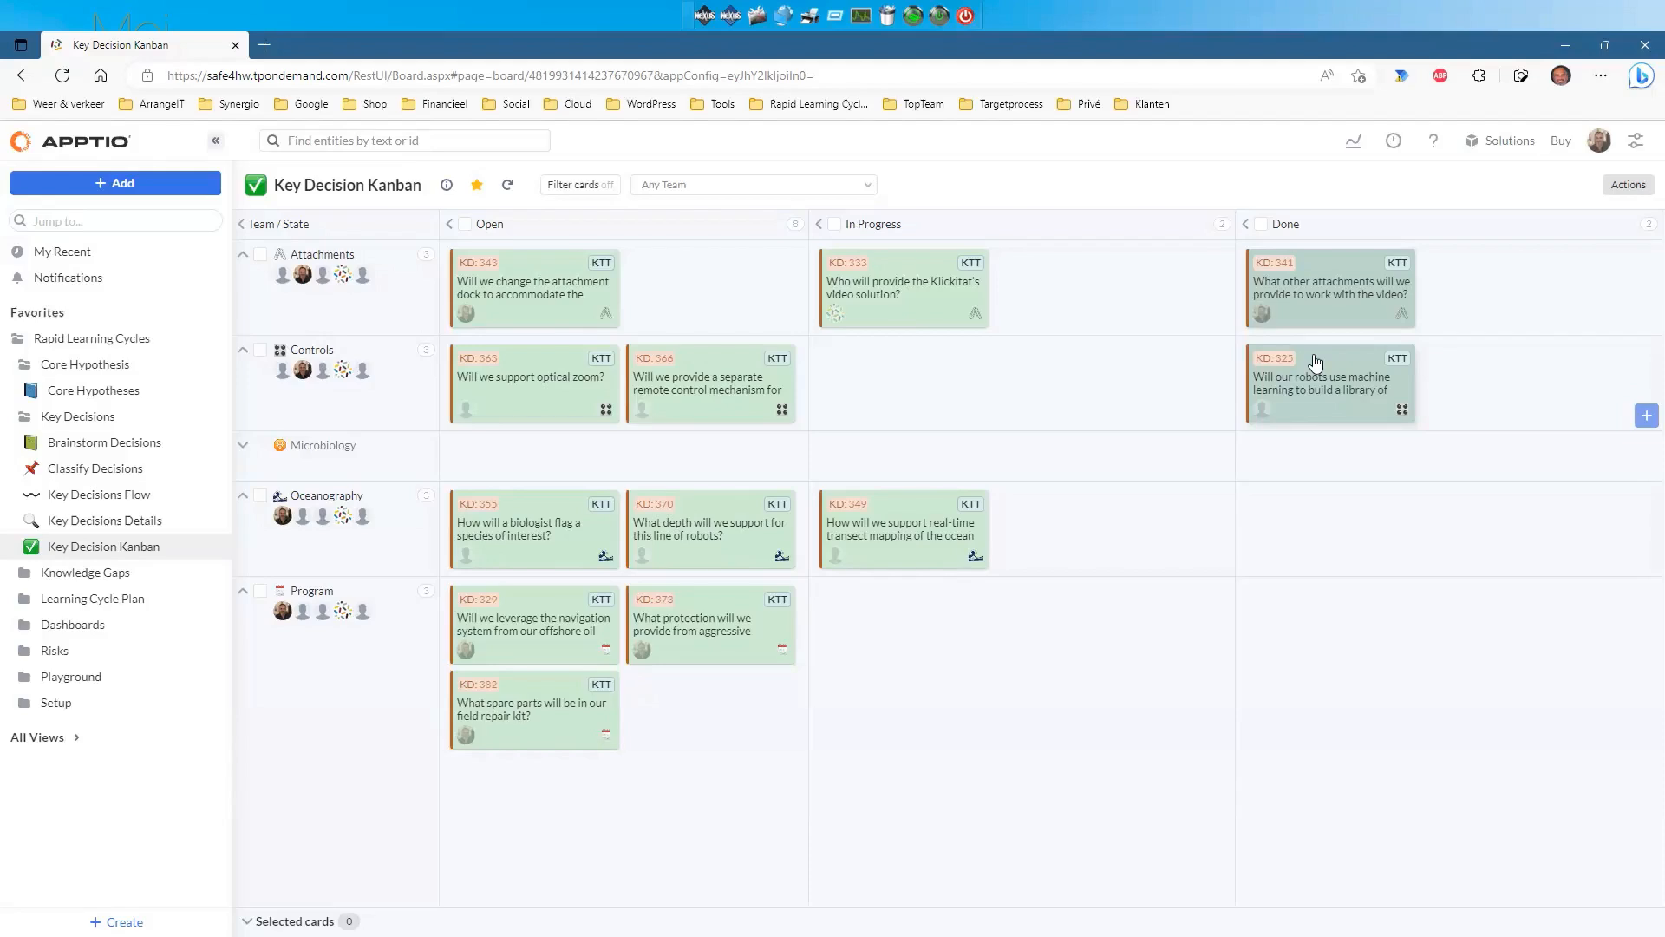
{"action": "left_click", "coordinate": [22, 629]}
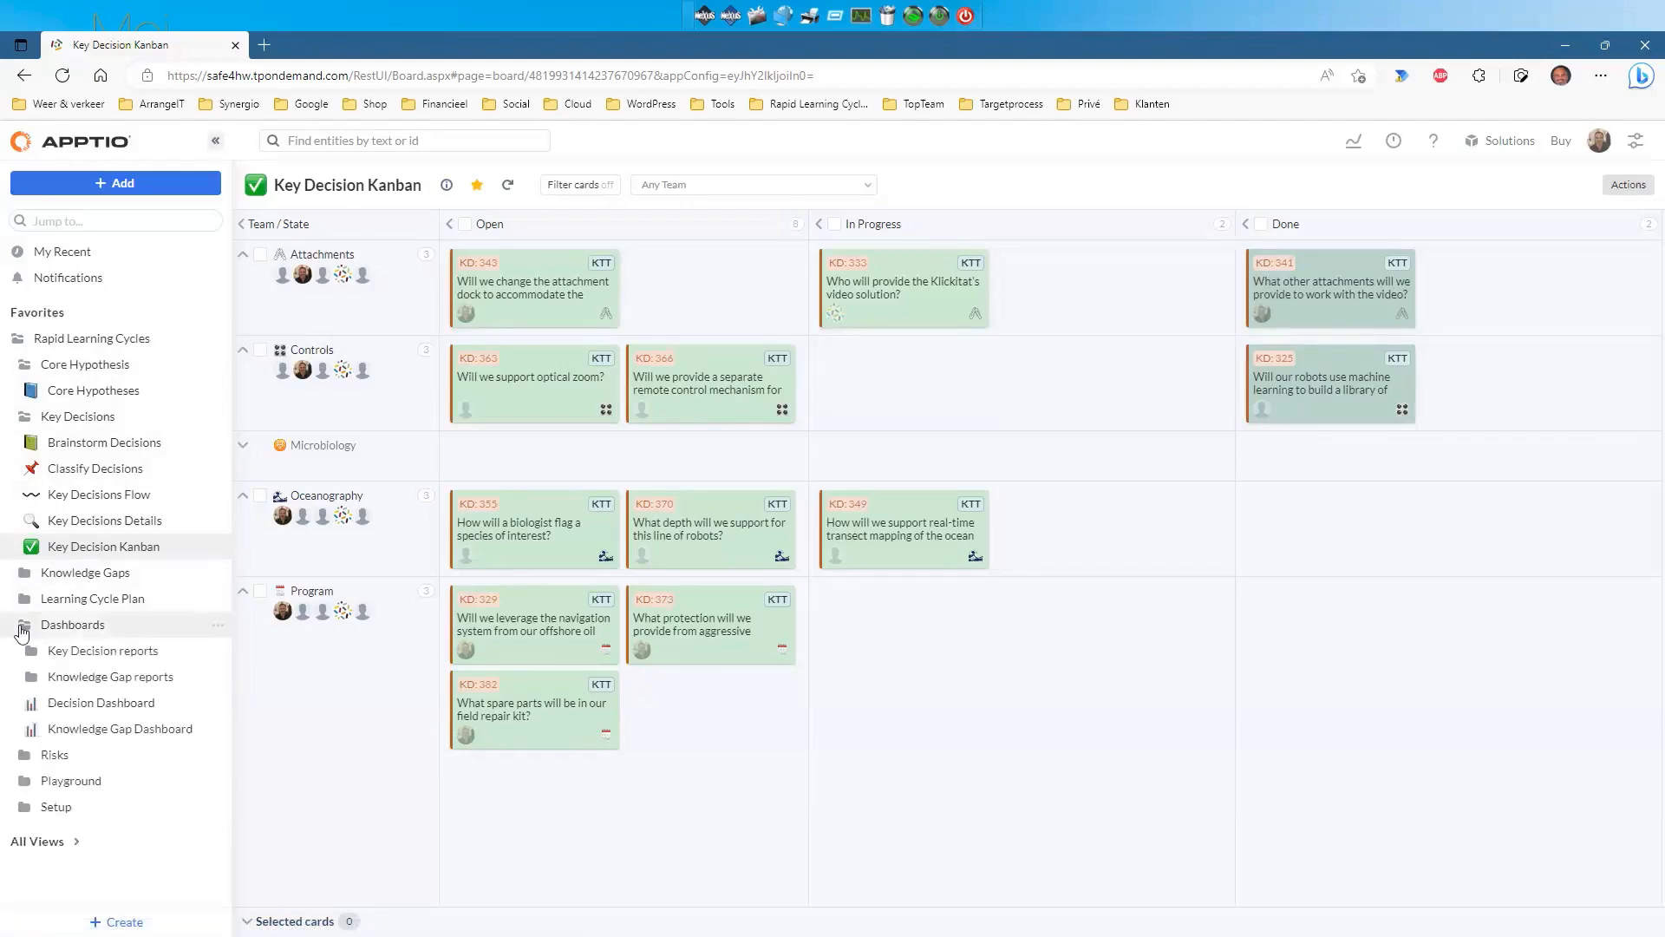
{"action": "left_click", "coordinate": [80, 707]}
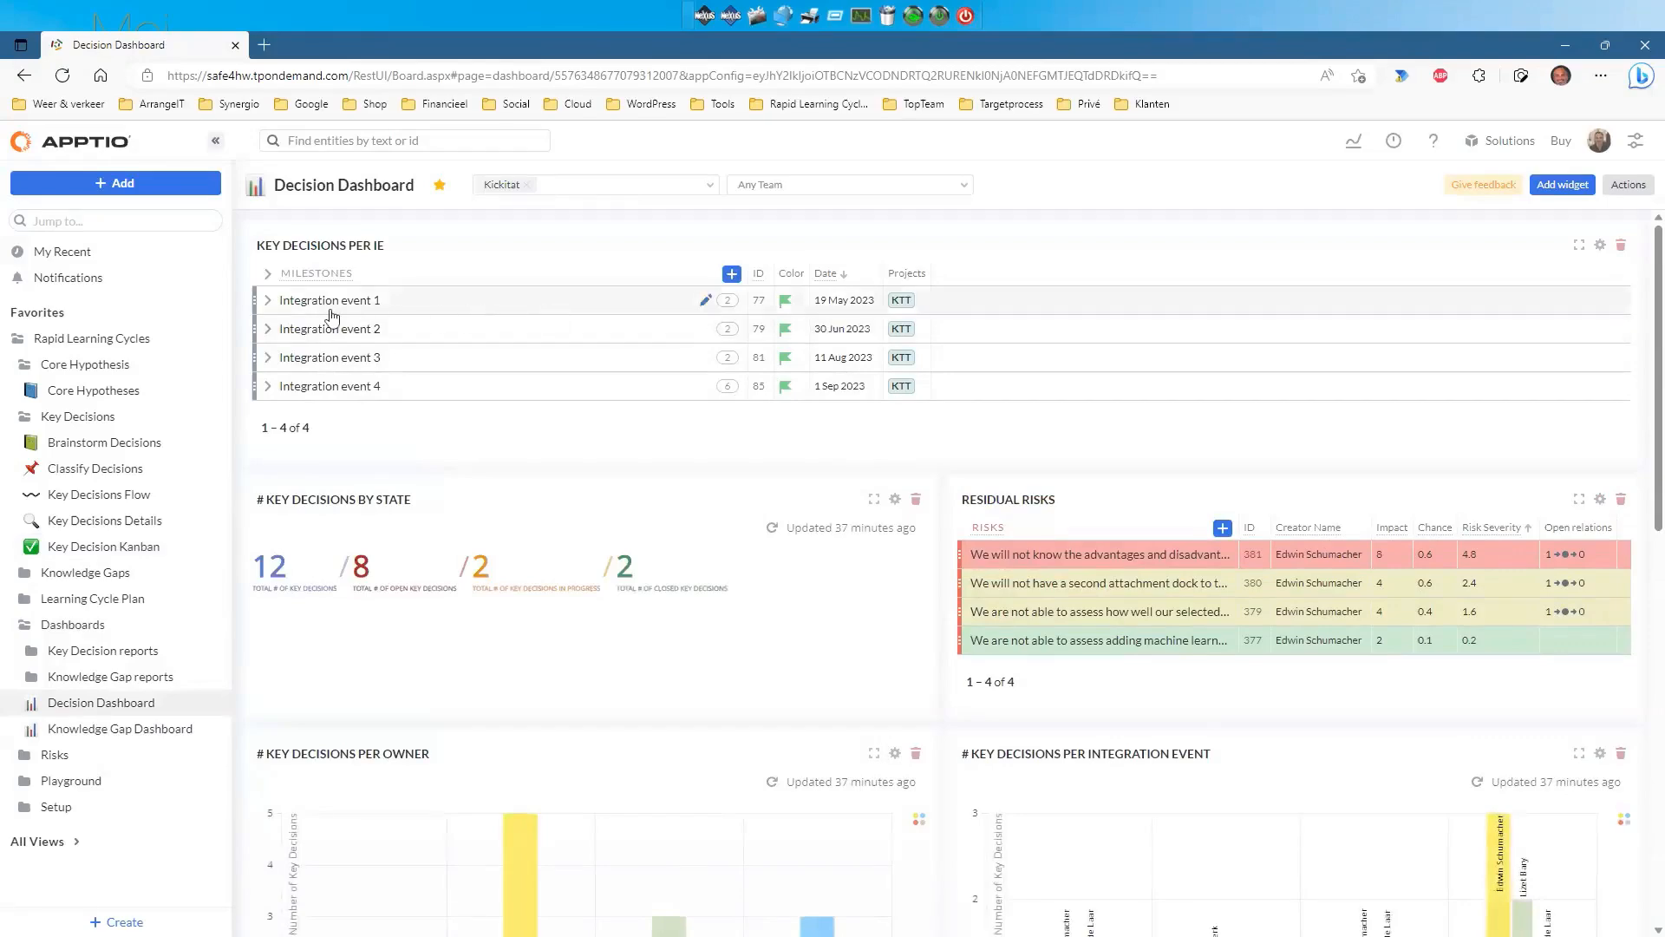
Expand and collapse Integration event 1 and 2 rows to preview their key decisions.
{"action": "left_click", "coordinate": [268, 300]}
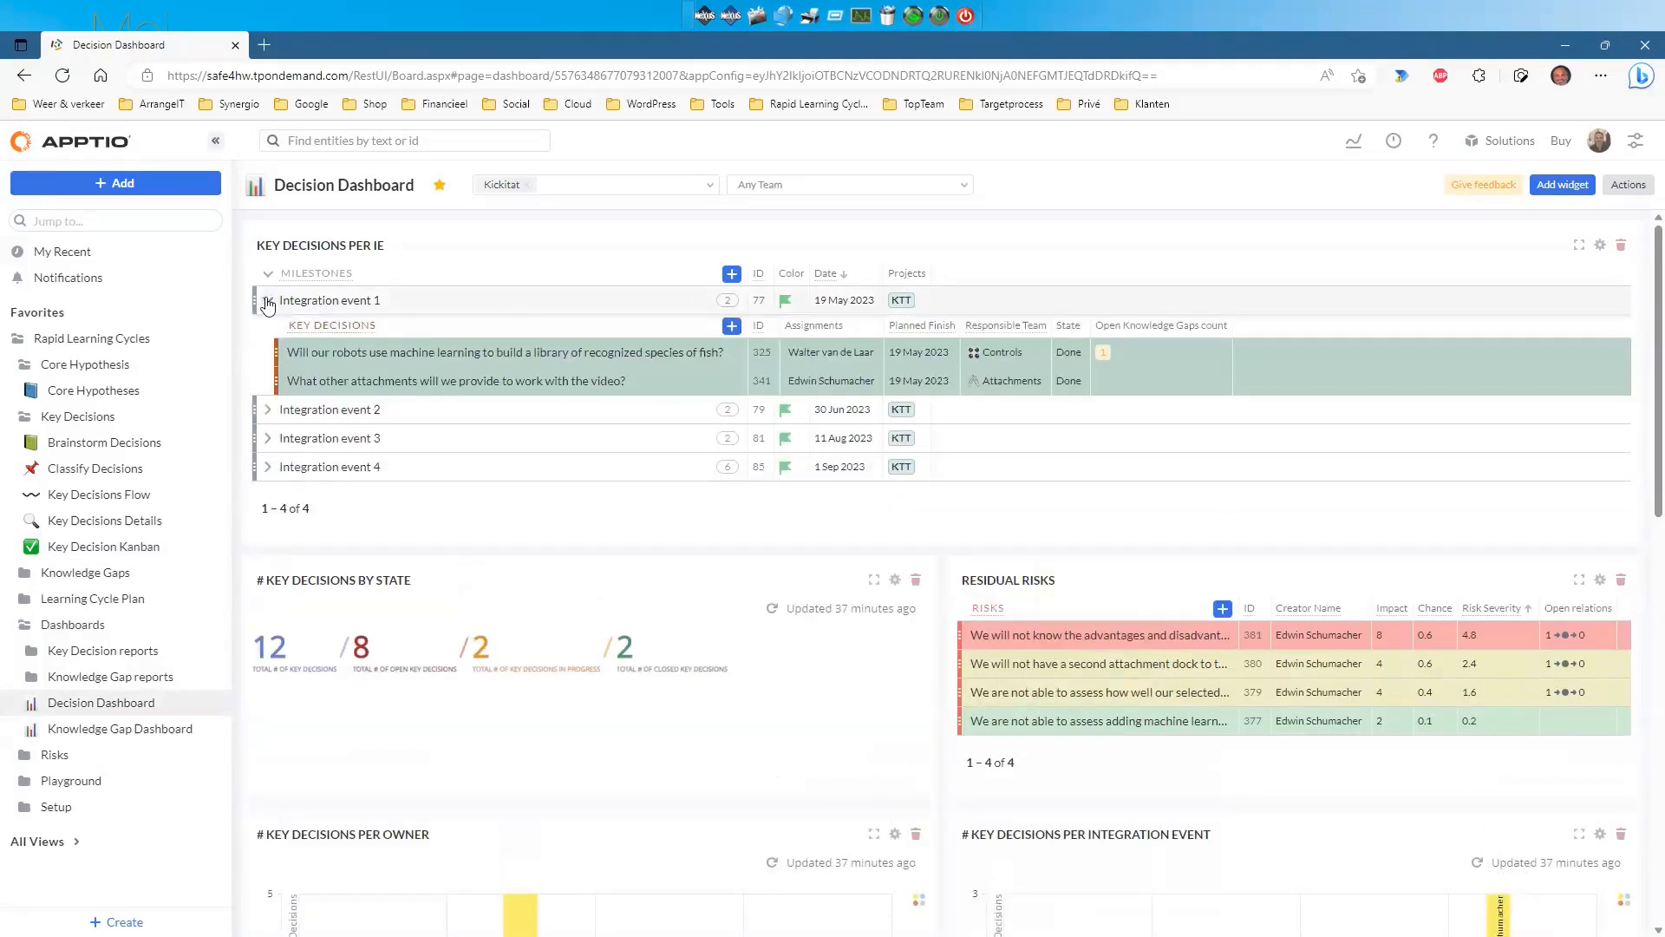
{"action": "left_click", "coordinate": [268, 301]}
{"action": "left_click", "coordinate": [268, 329]}
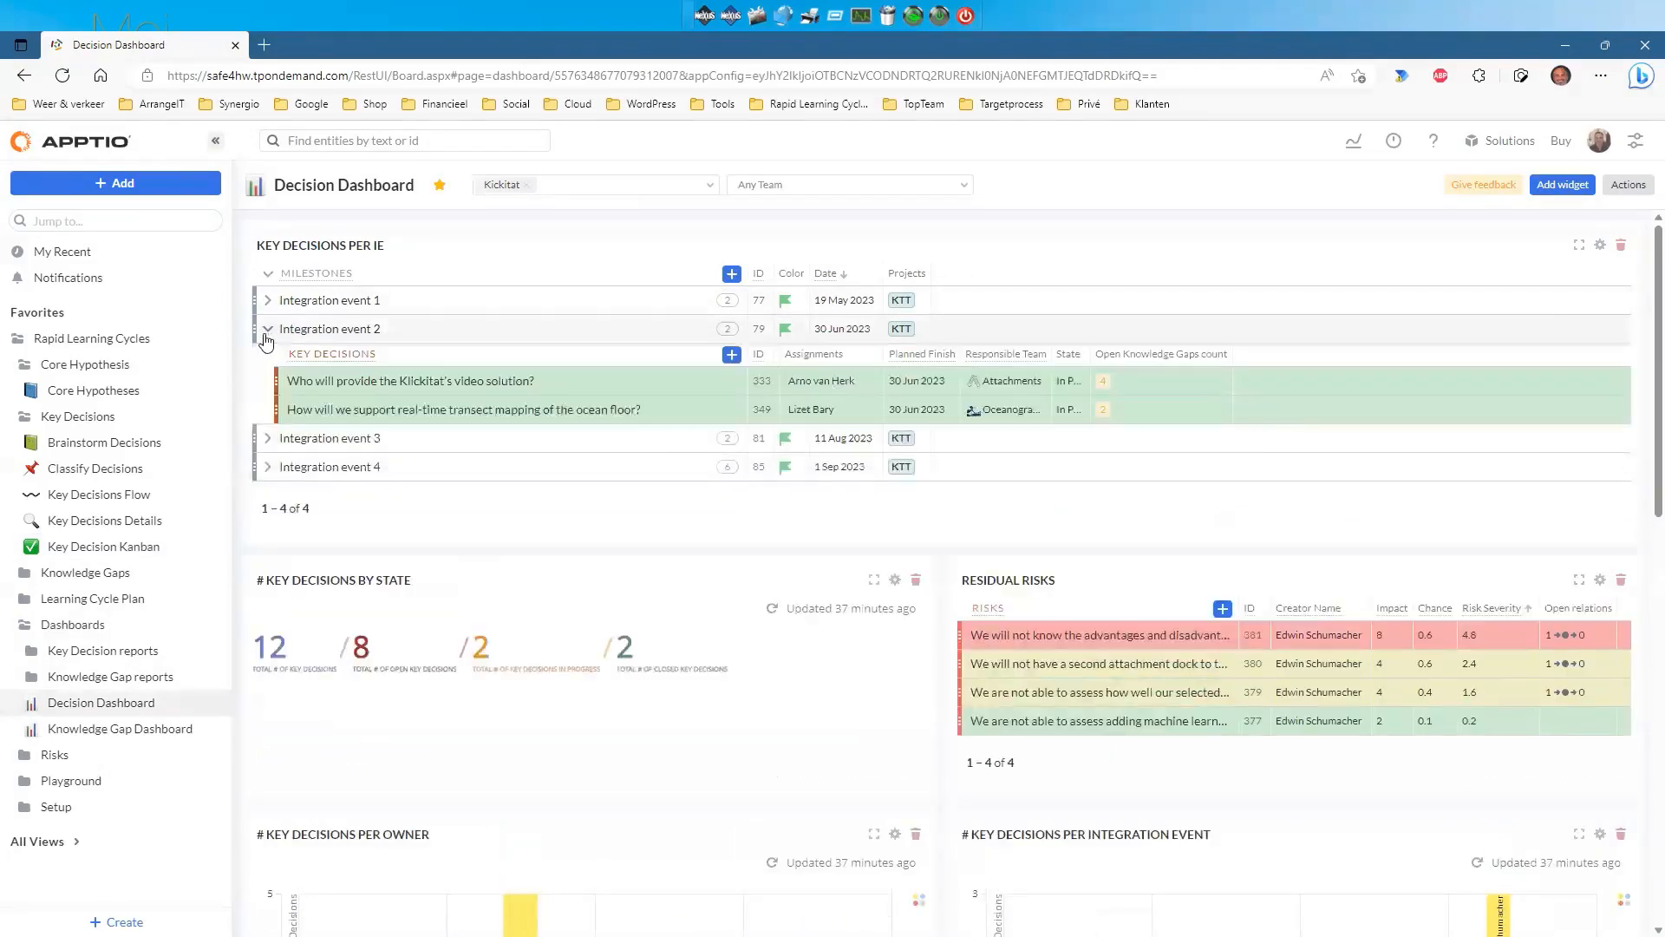
{"action": "left_click", "coordinate": [268, 330]}
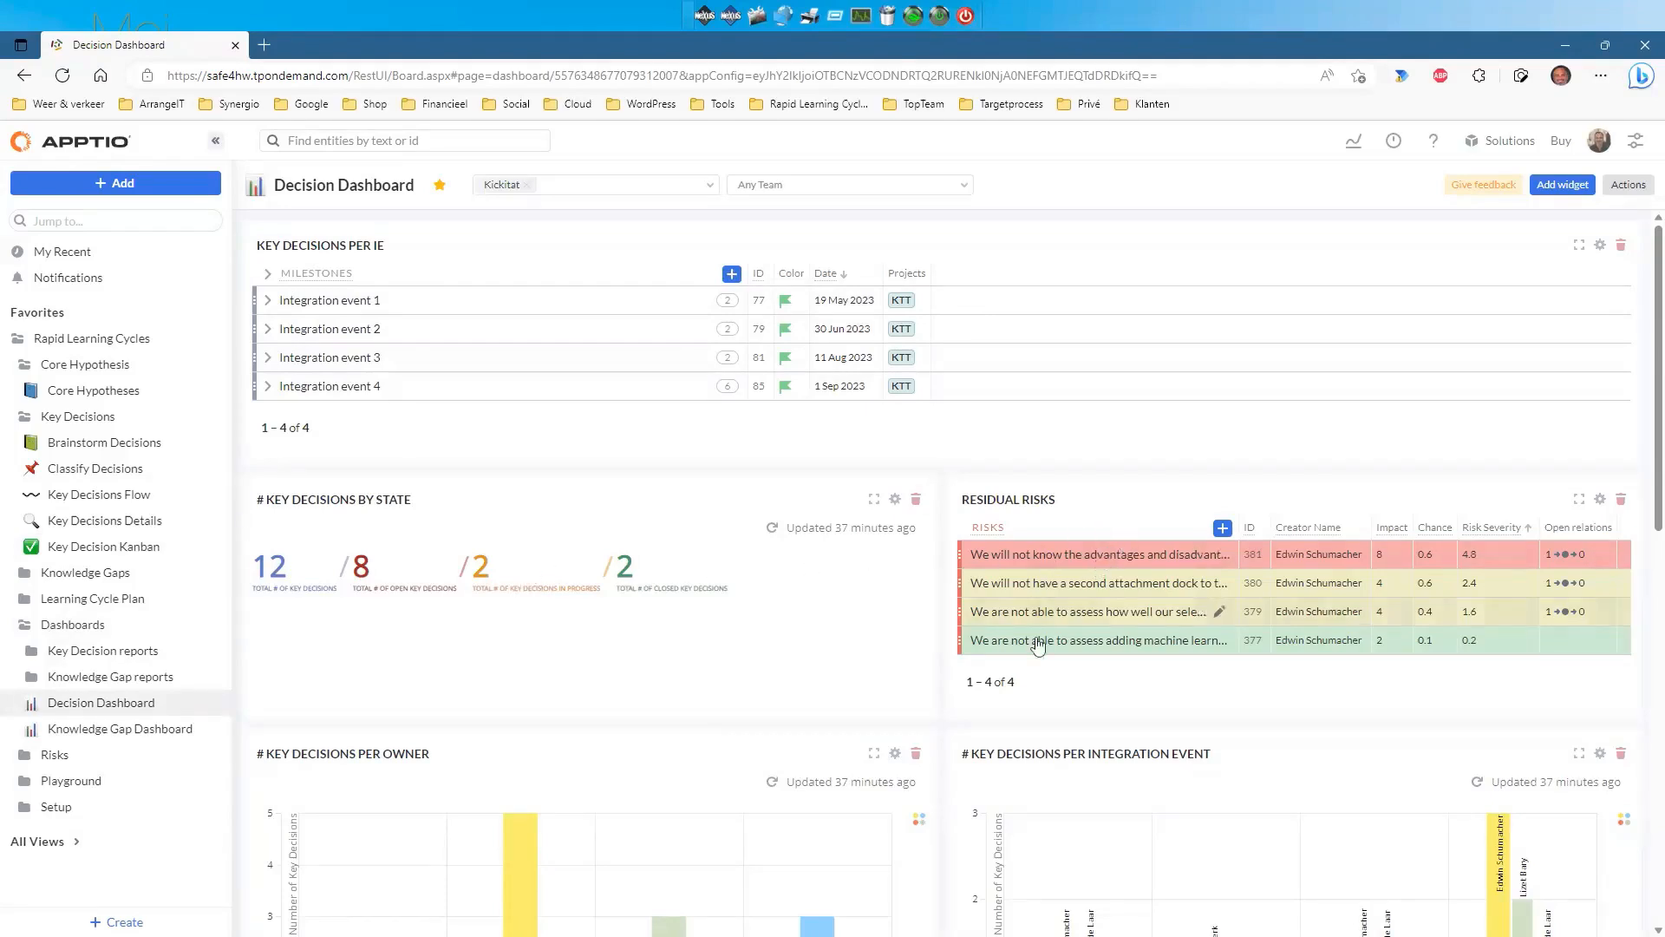
Show the source data behind the tallest per-owner bar, listing its 5 key decisions.
{"action": "scroll", "coordinate": [1103, 561], "scroll_direction": "down", "scroll_amount": 5}
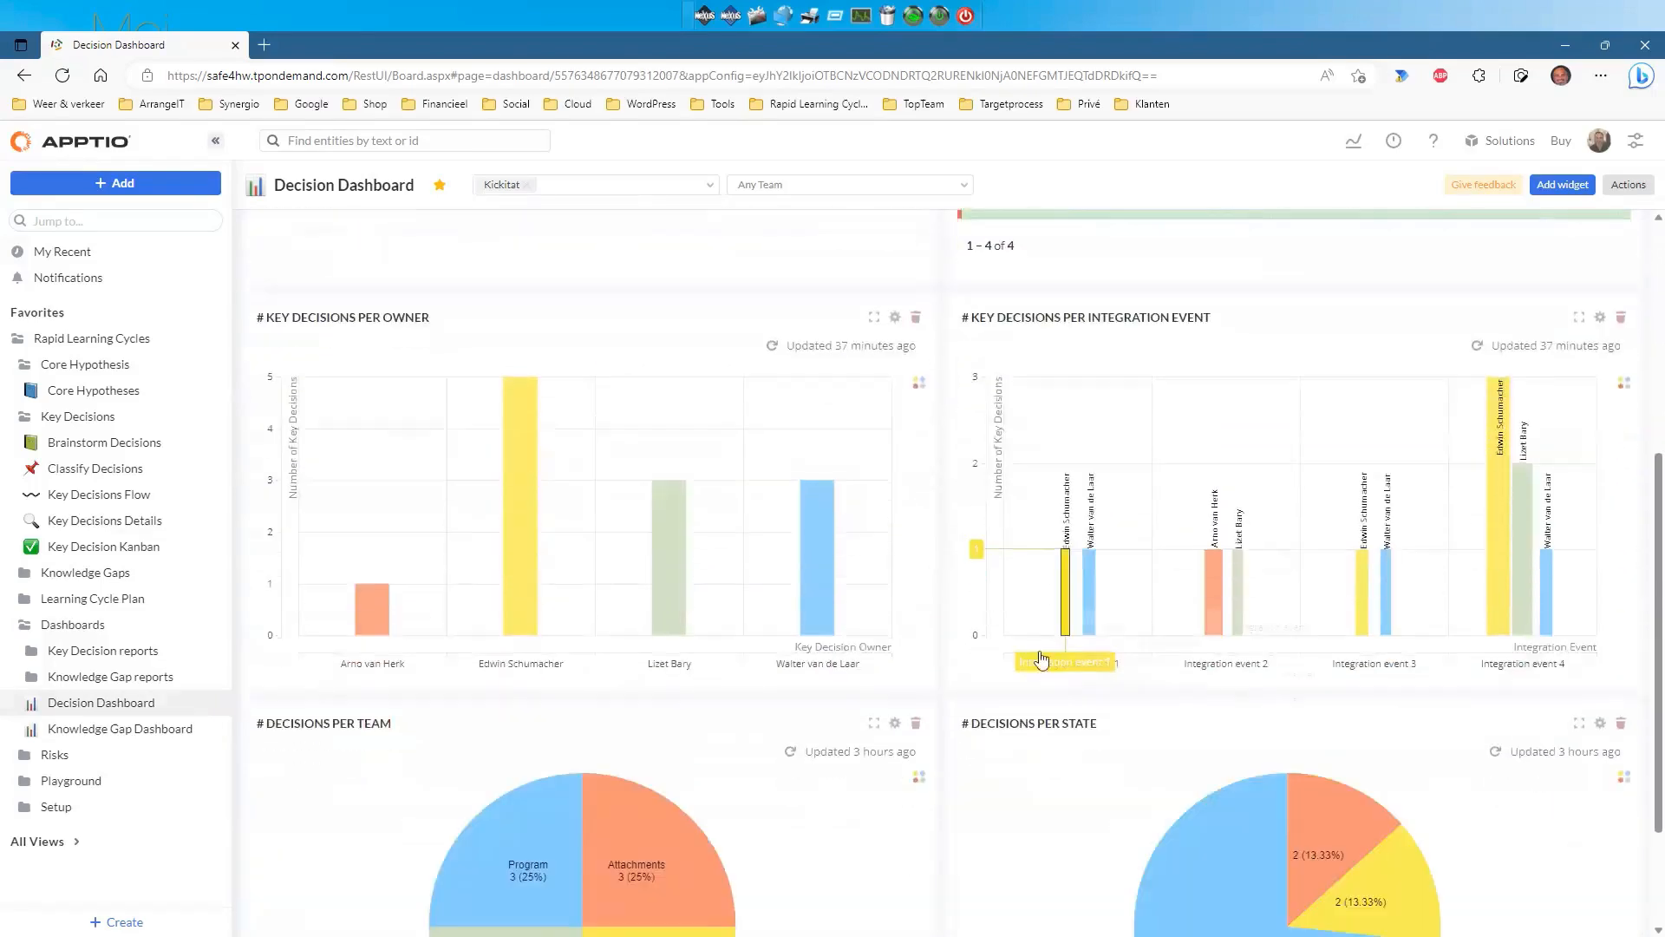
{"action": "mouse_move", "coordinate": [518, 510]}
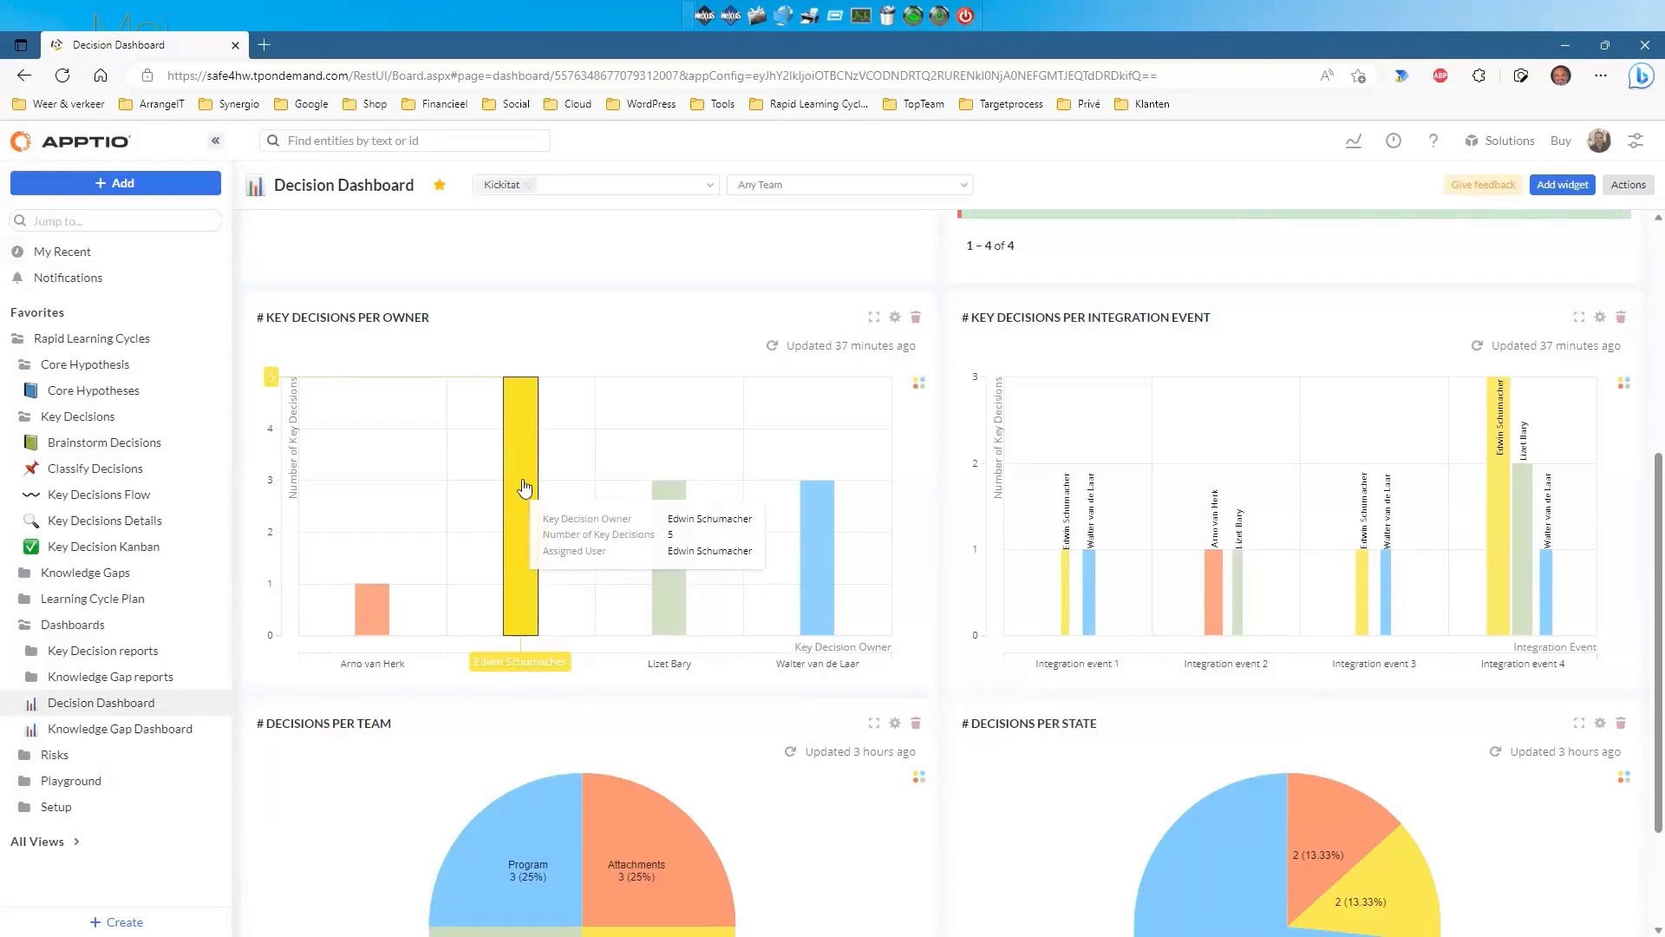
{"action": "left_click", "coordinate": [572, 493]}
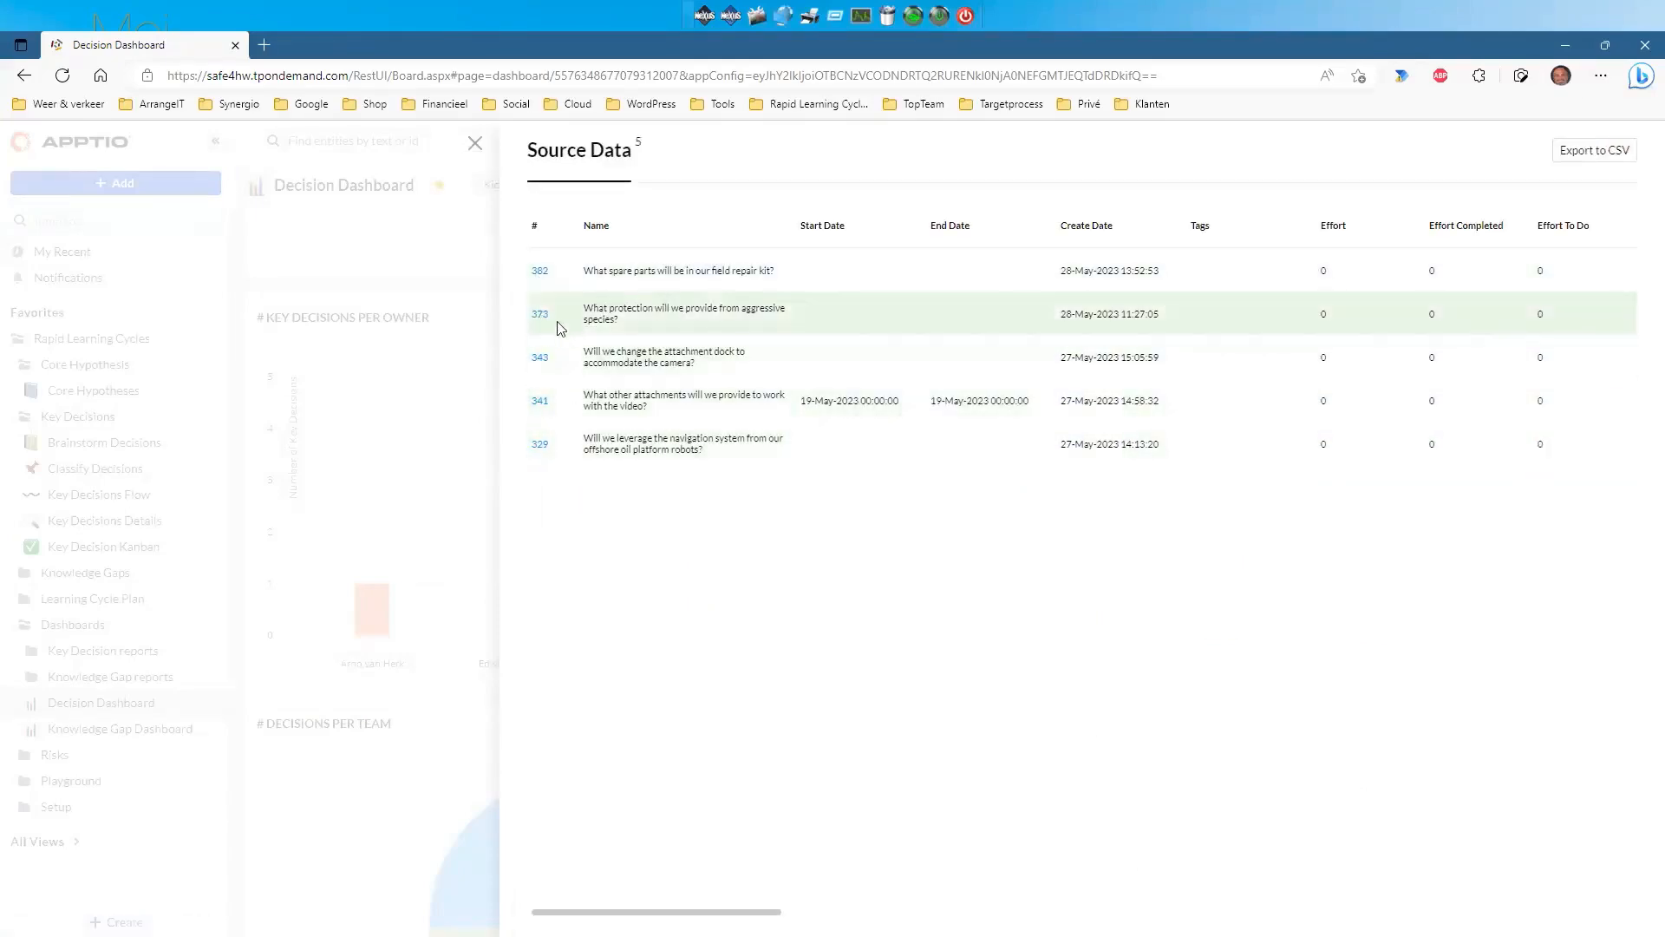
Check decision #373 in a new tab, then return to the 12-decision dashboard.
{"action": "left_click", "coordinate": [539, 314]}
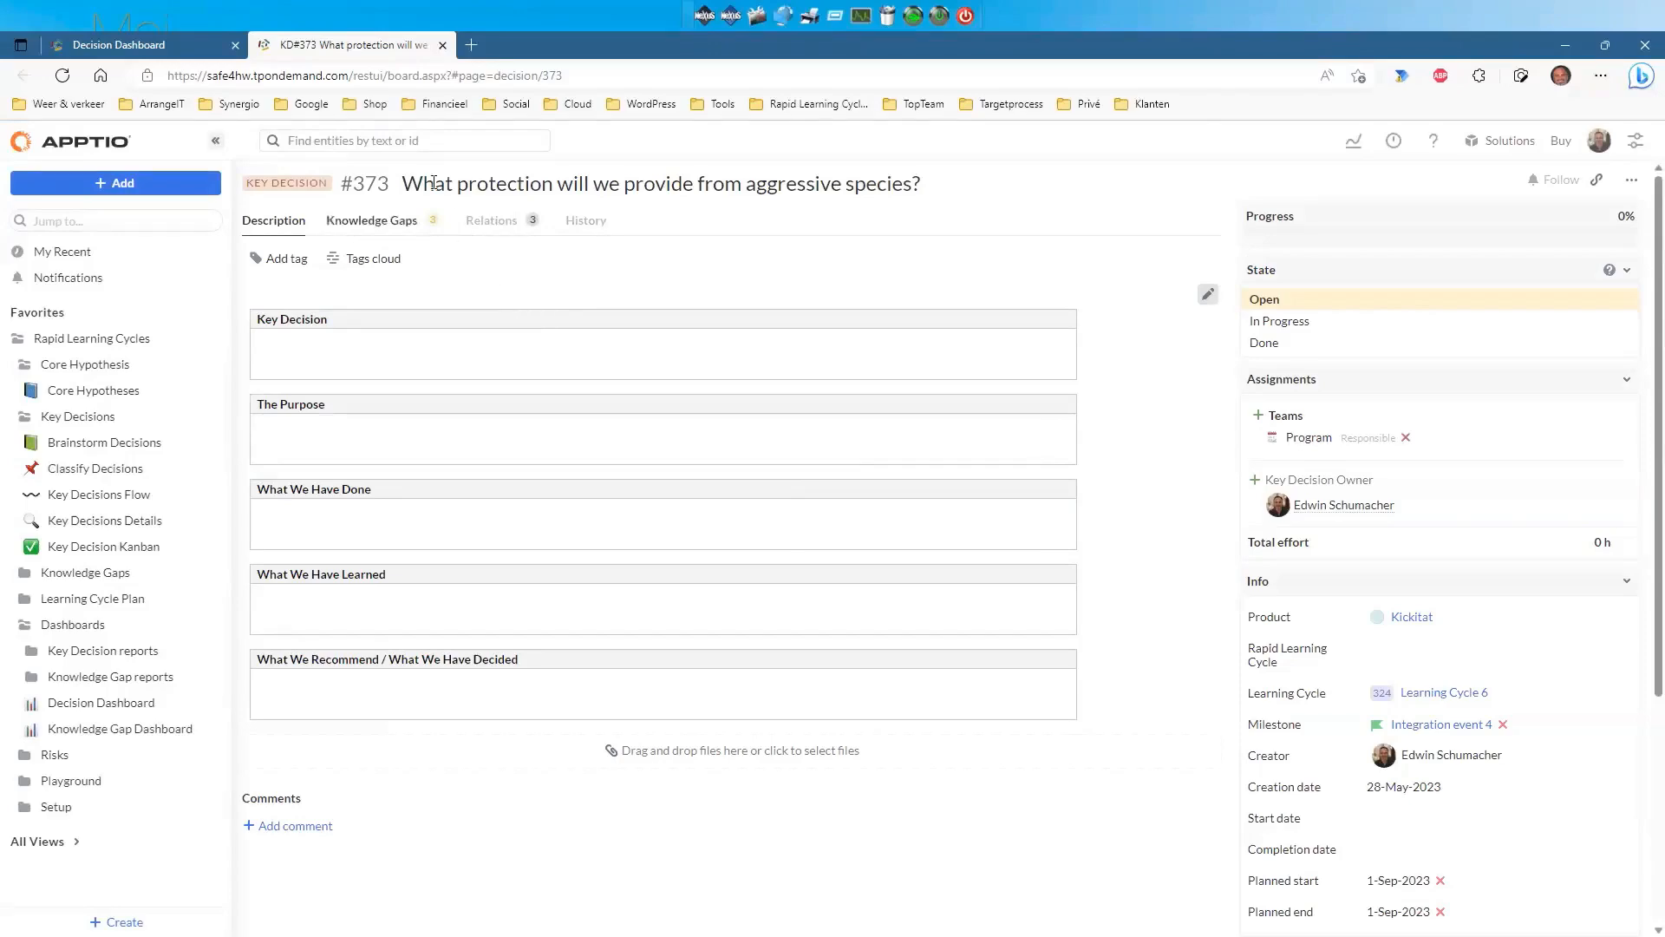
{"action": "left_click", "coordinate": [442, 46]}
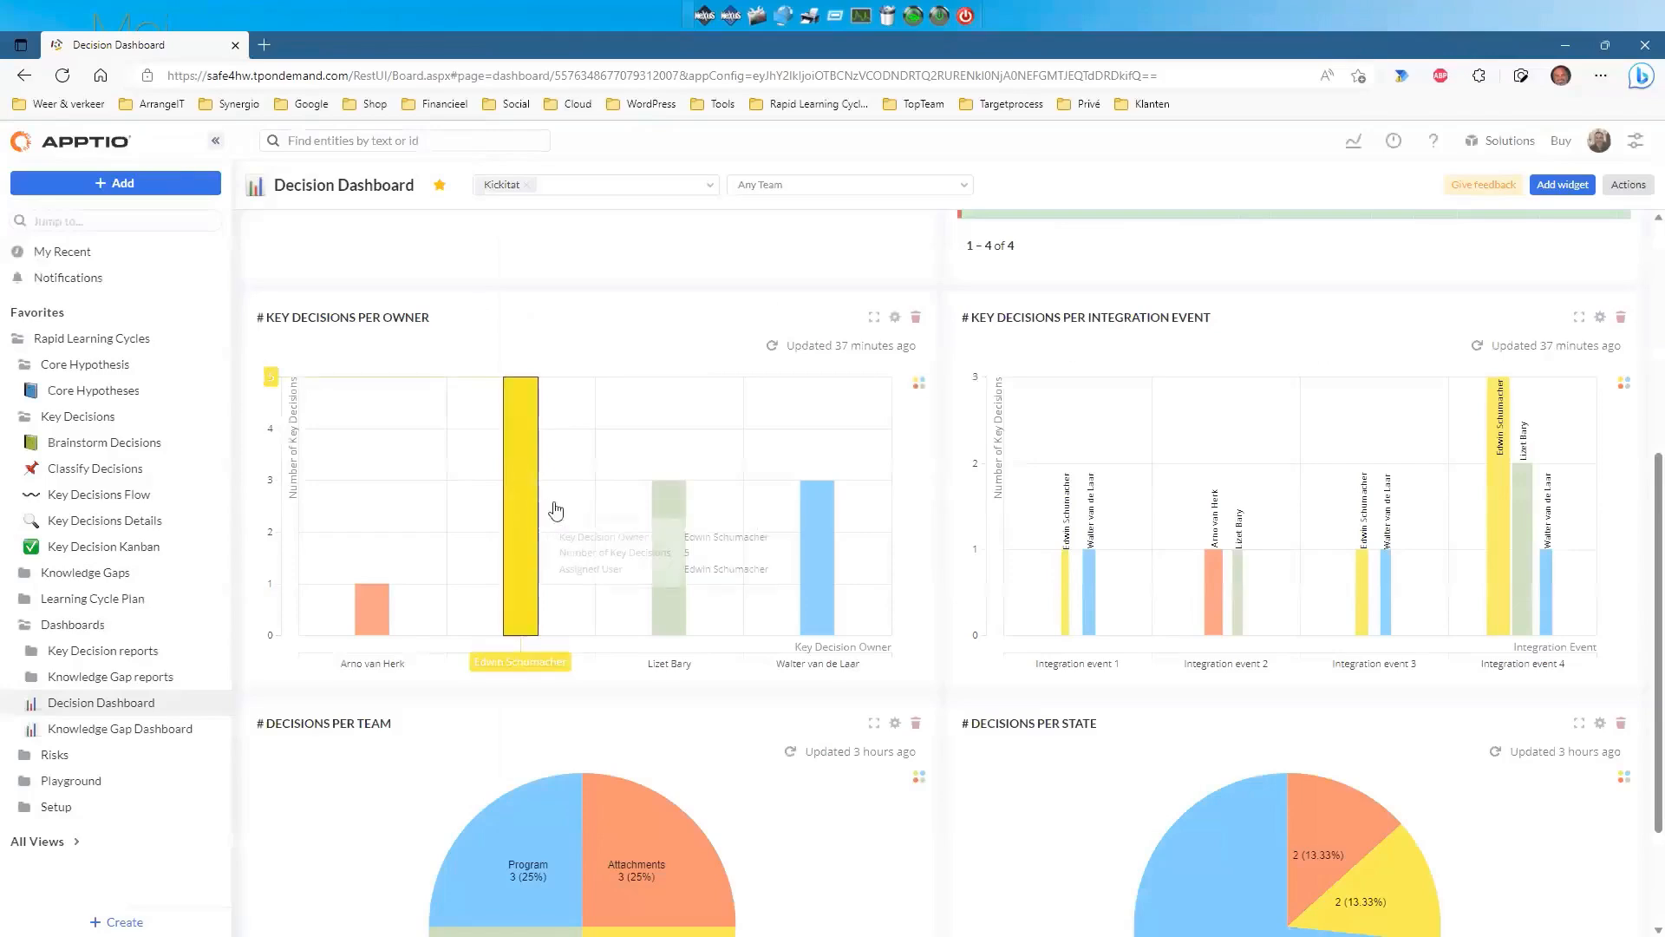
{"action": "scroll", "coordinate": [799, 479], "scroll_direction": "down", "scroll_amount": 2}
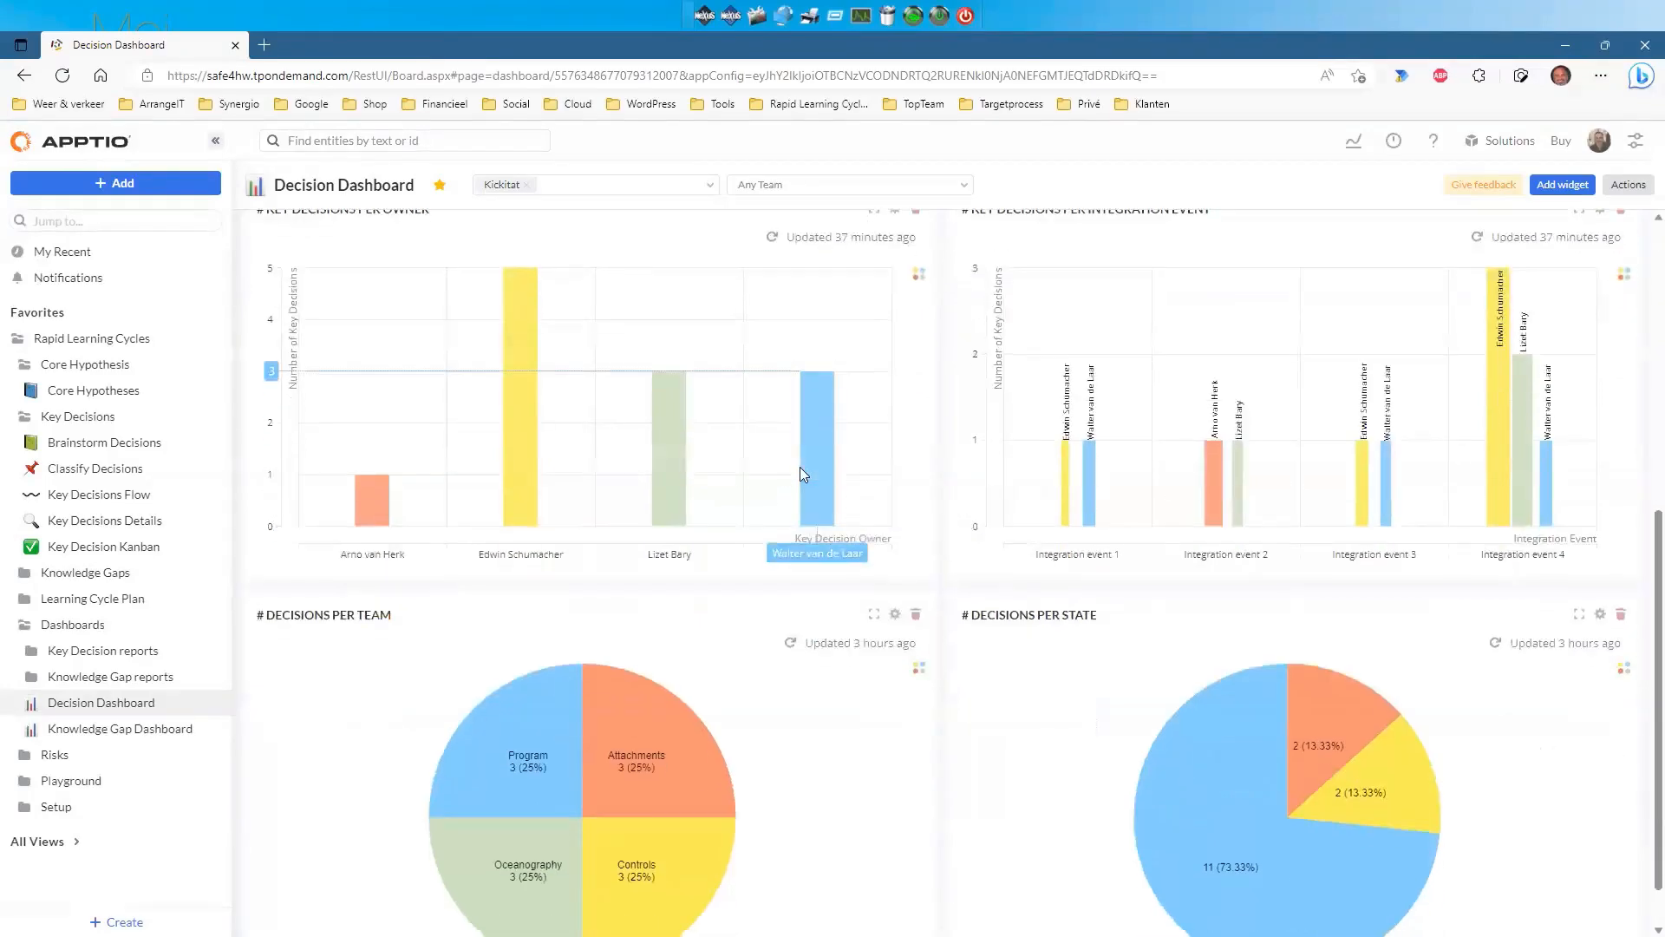
{"action": "scroll", "coordinate": [1119, 494], "scroll_direction": "up", "scroll_amount": 4}
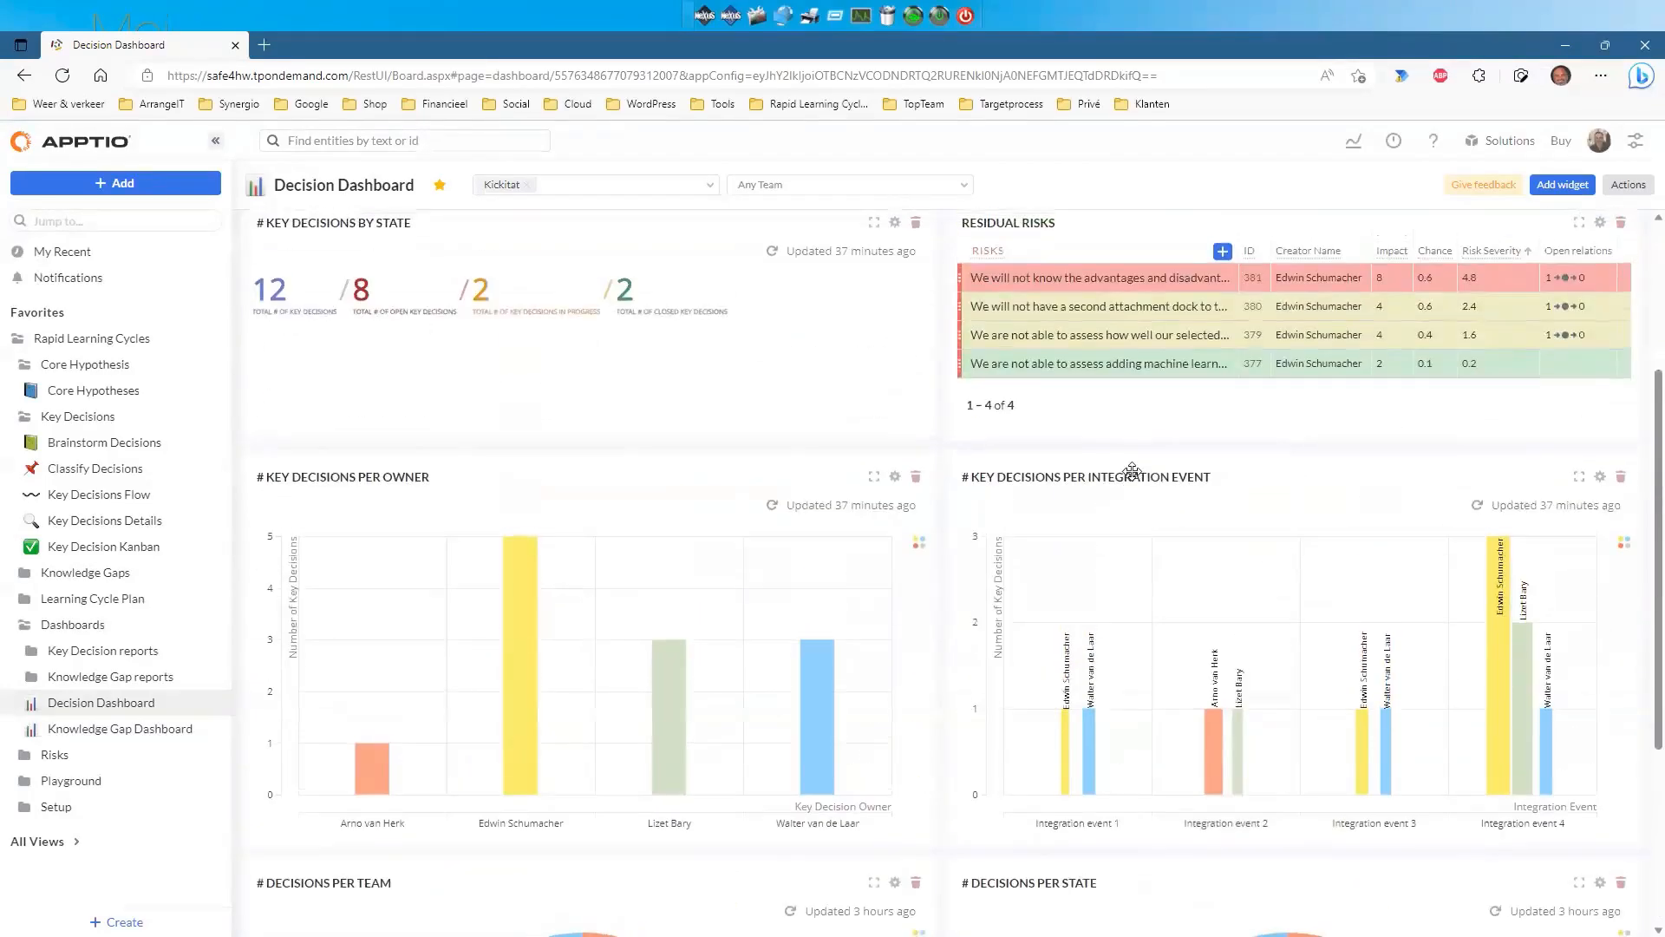
{"action": "left_click", "coordinate": [1578, 483]}
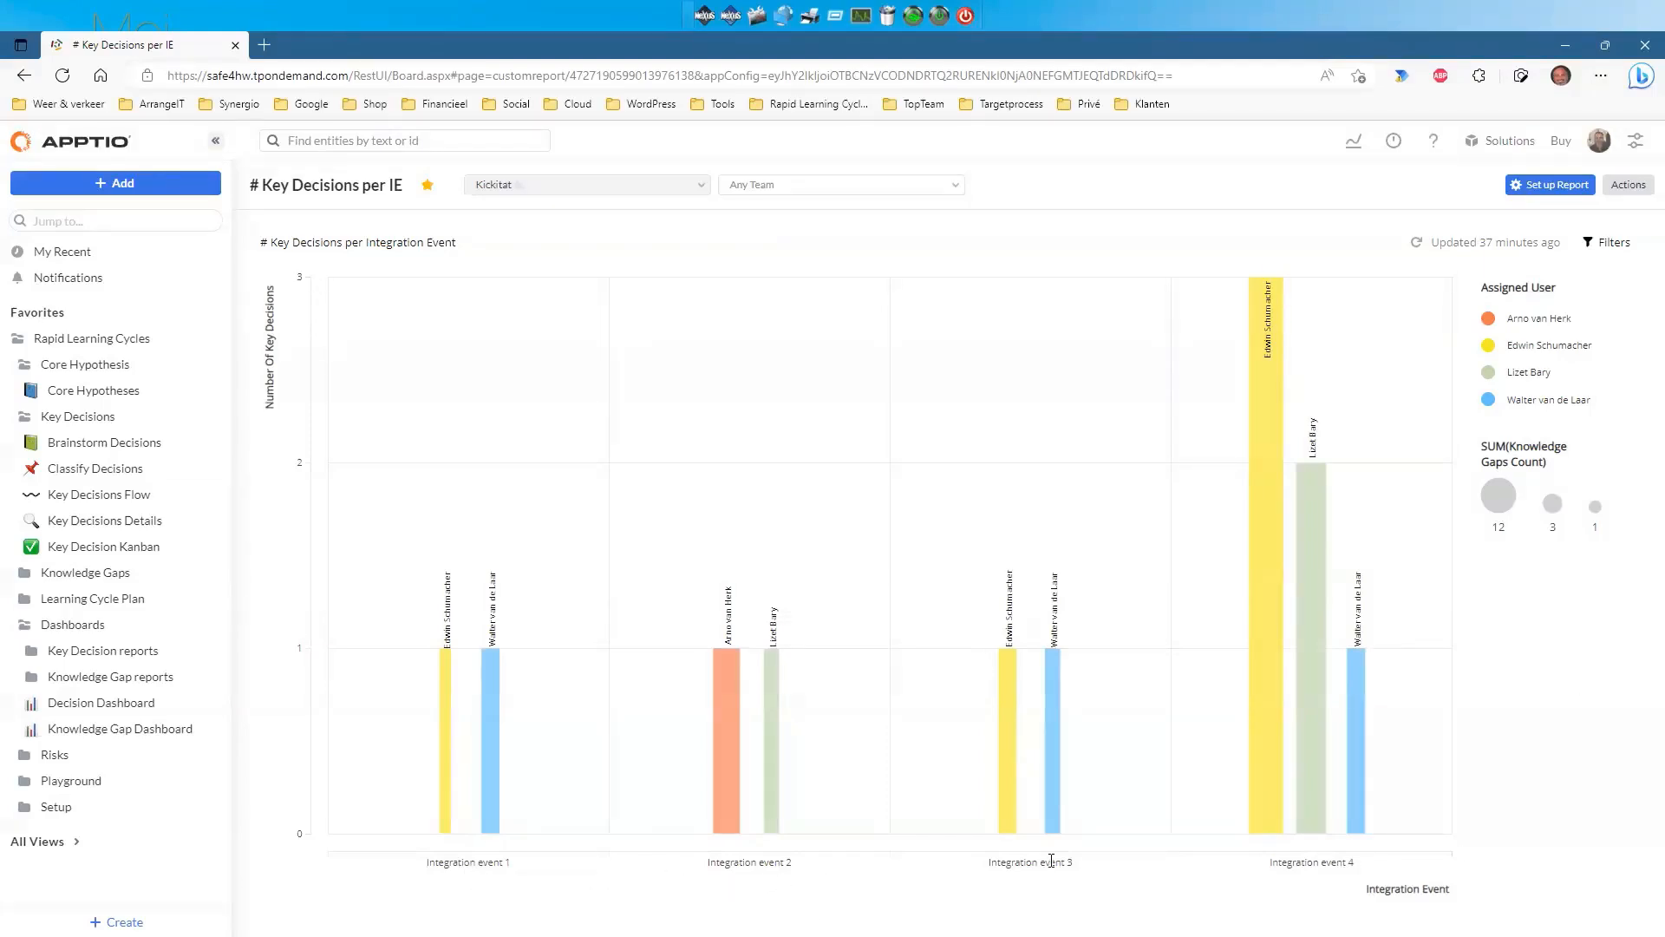
{"action": "mouse_move", "coordinate": [1272, 828]}
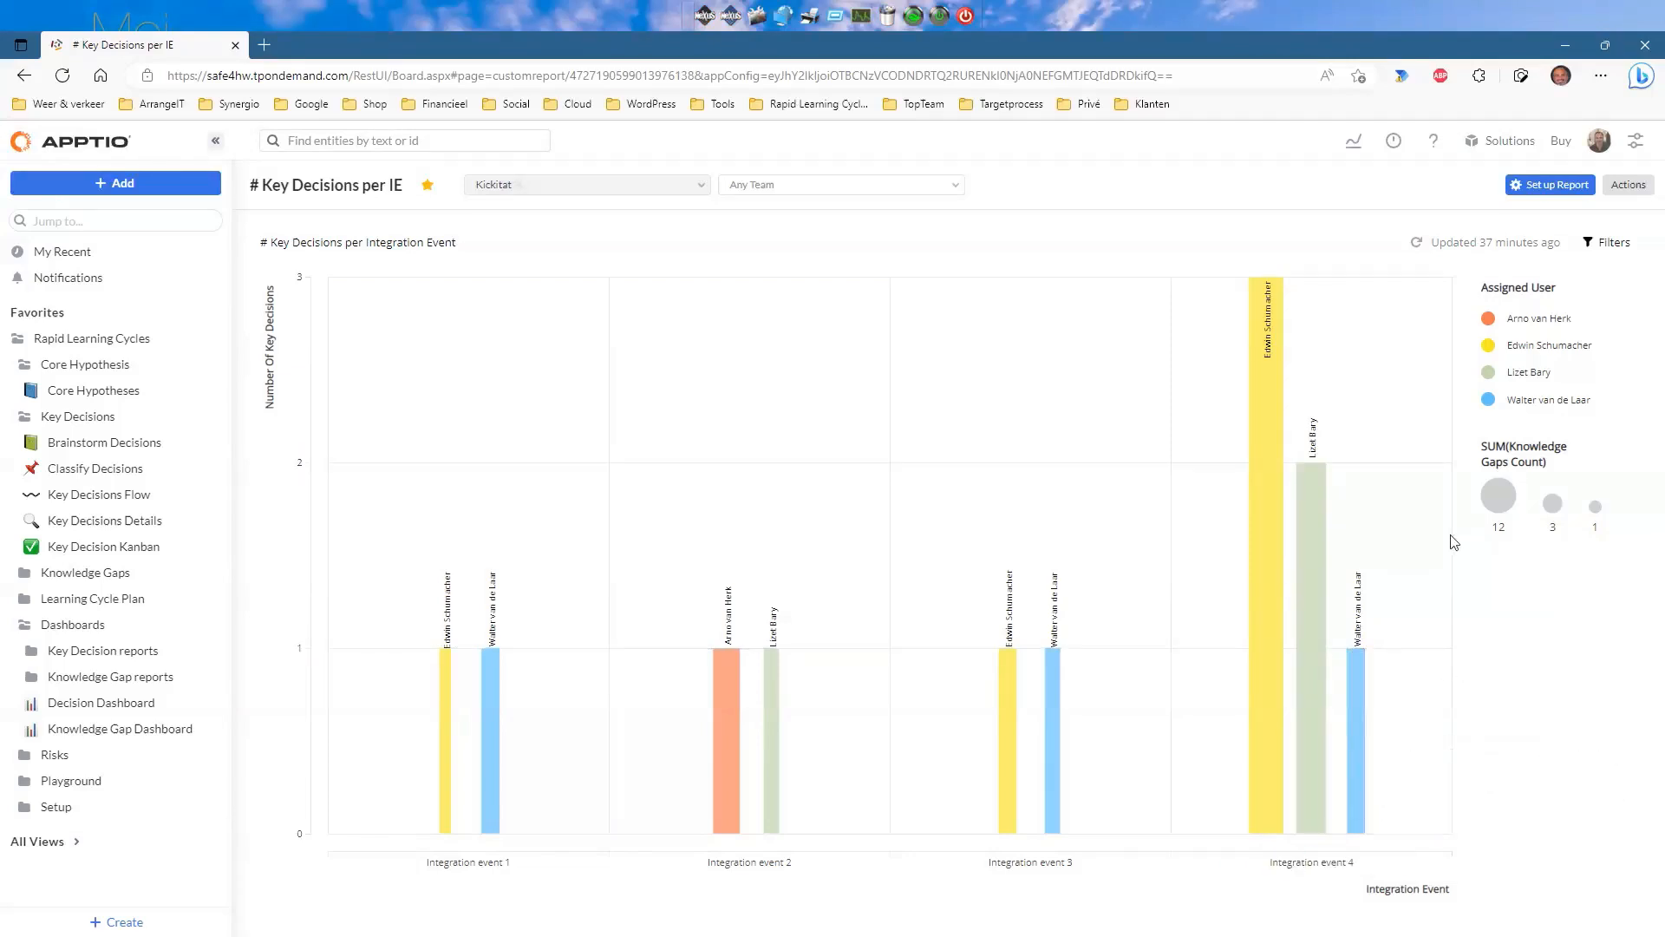
{"action": "left_click", "coordinate": [27, 80]}
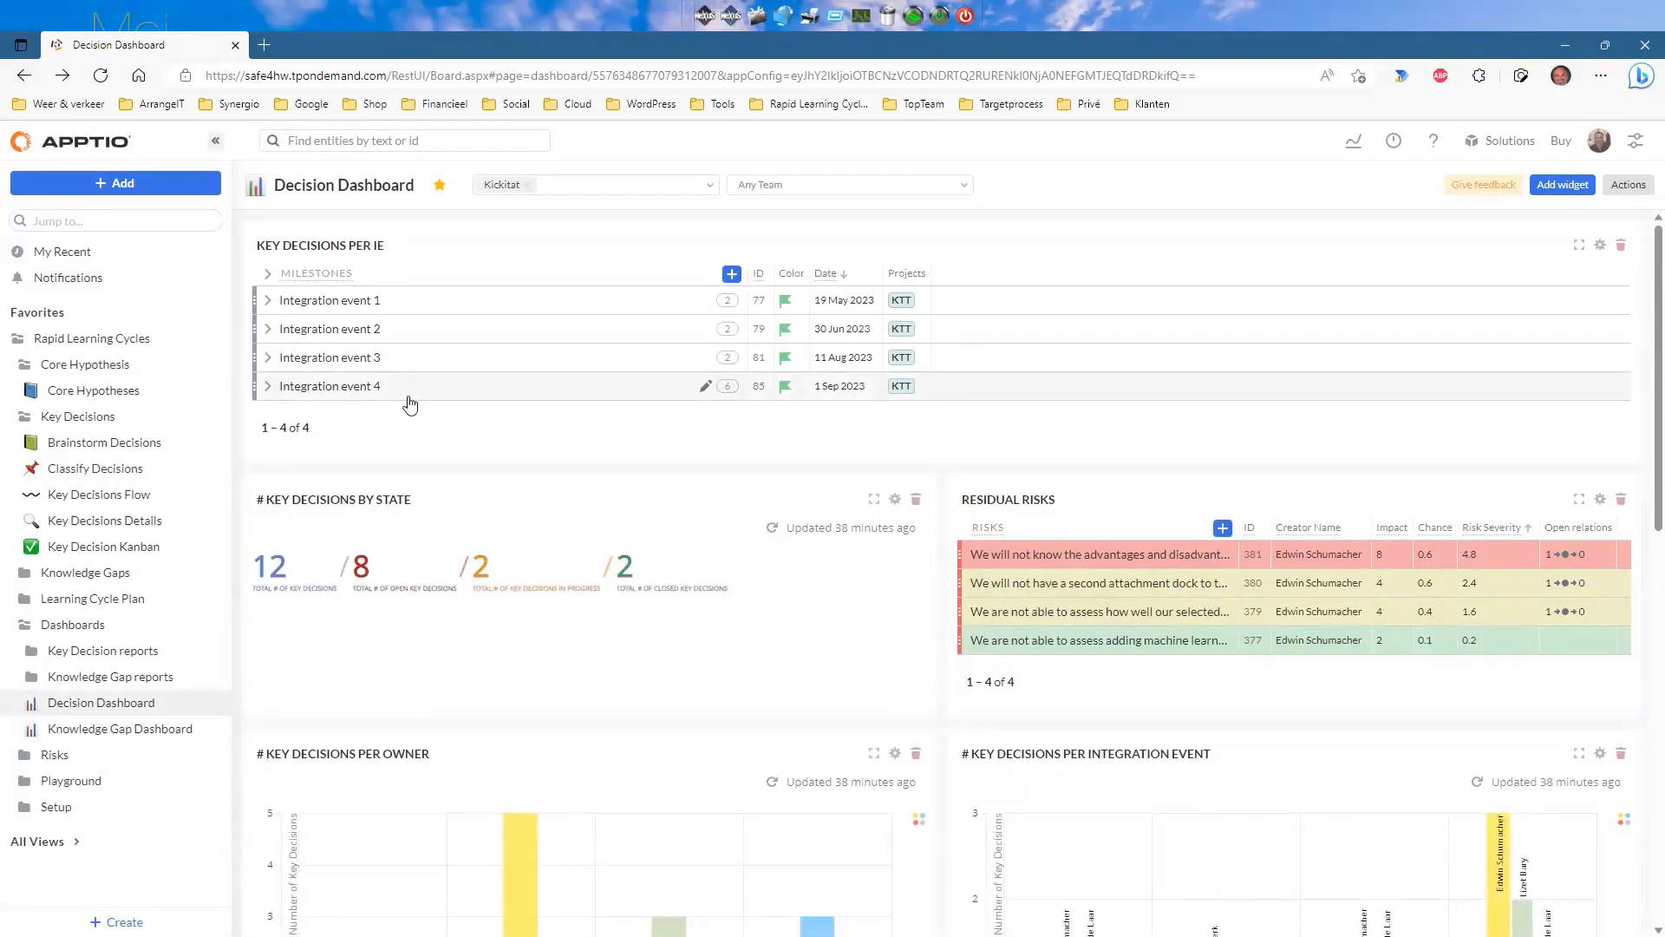
Collapse Key Decisions, Core Hypothesis and Dashboards, then open Brainstorm Knowledge Gaps under Knowledge Gaps.
{"action": "left_click", "coordinate": [23, 418]}
{"action": "left_click", "coordinate": [24, 365]}
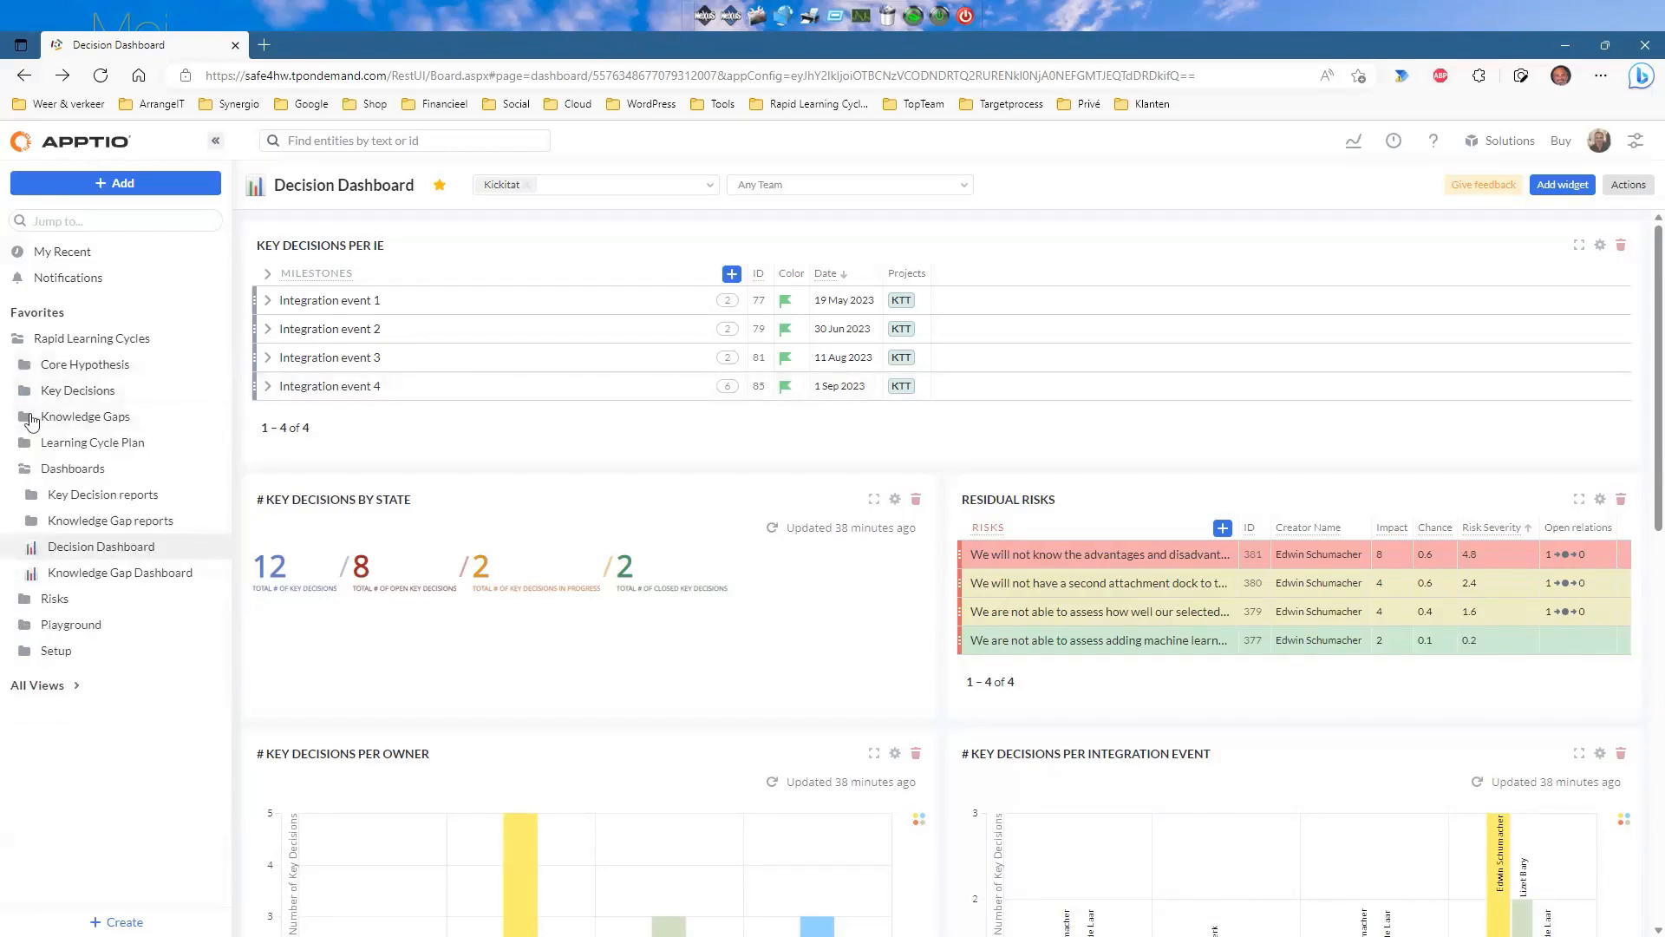
{"action": "left_click", "coordinate": [25, 469]}
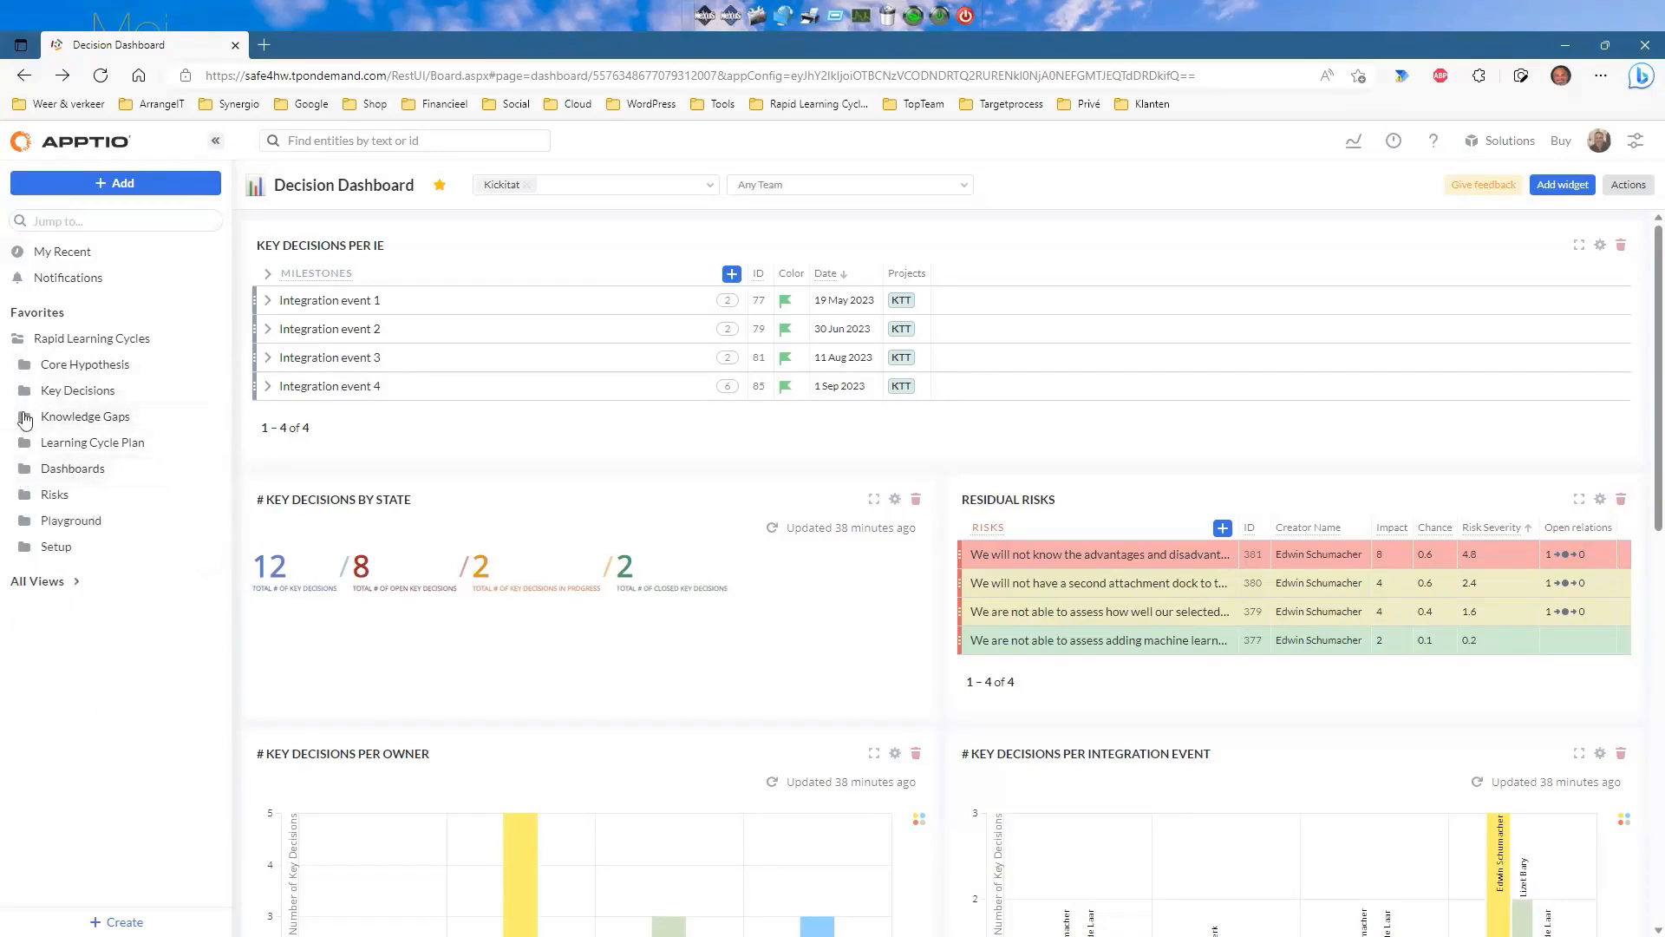
{"action": "left_click", "coordinate": [21, 417]}
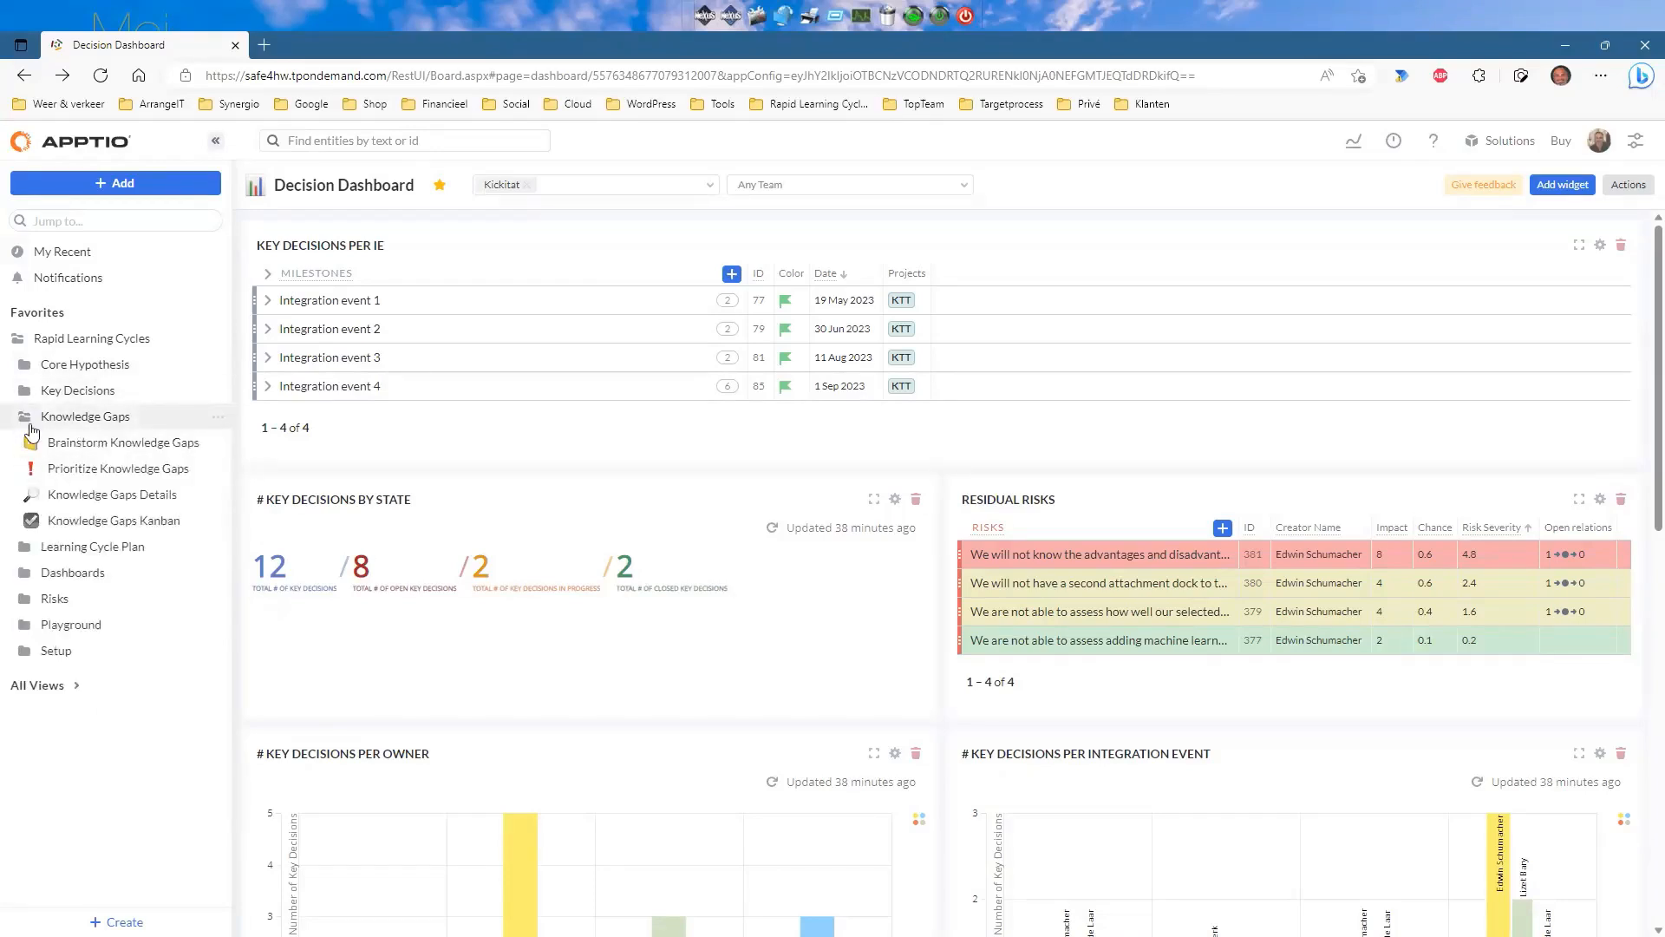
{"action": "left_click", "coordinate": [84, 444]}
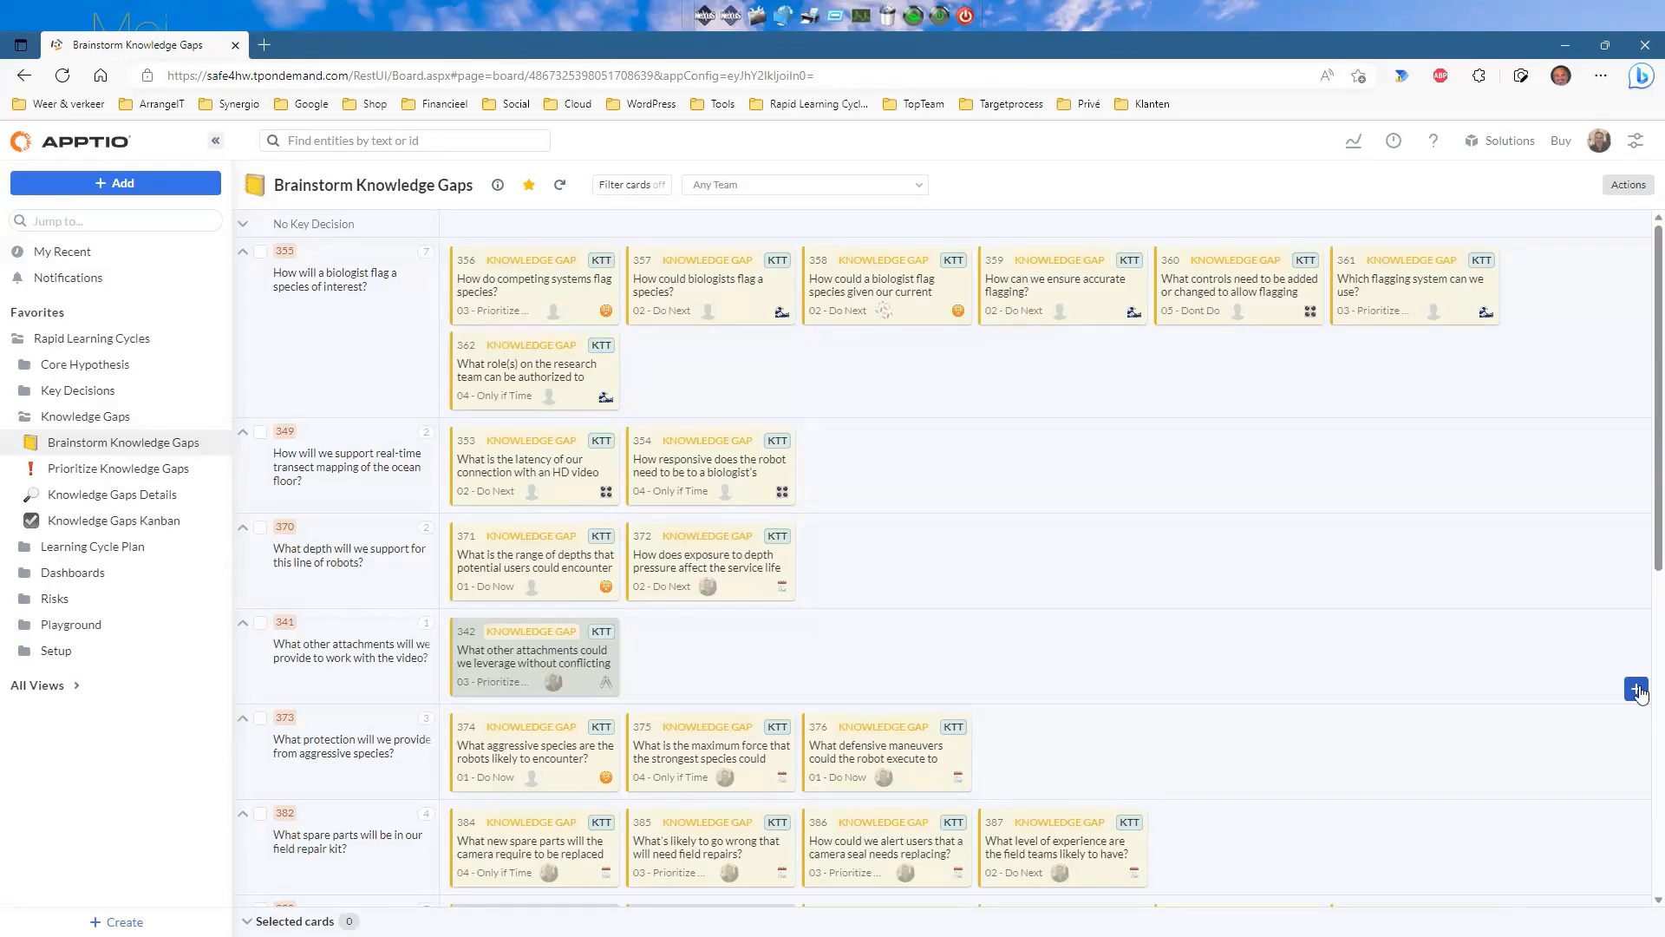
Add knowledge gap 'KG 1' (#398) under key decision #341.
{"action": "left_click", "coordinate": [1637, 689]}
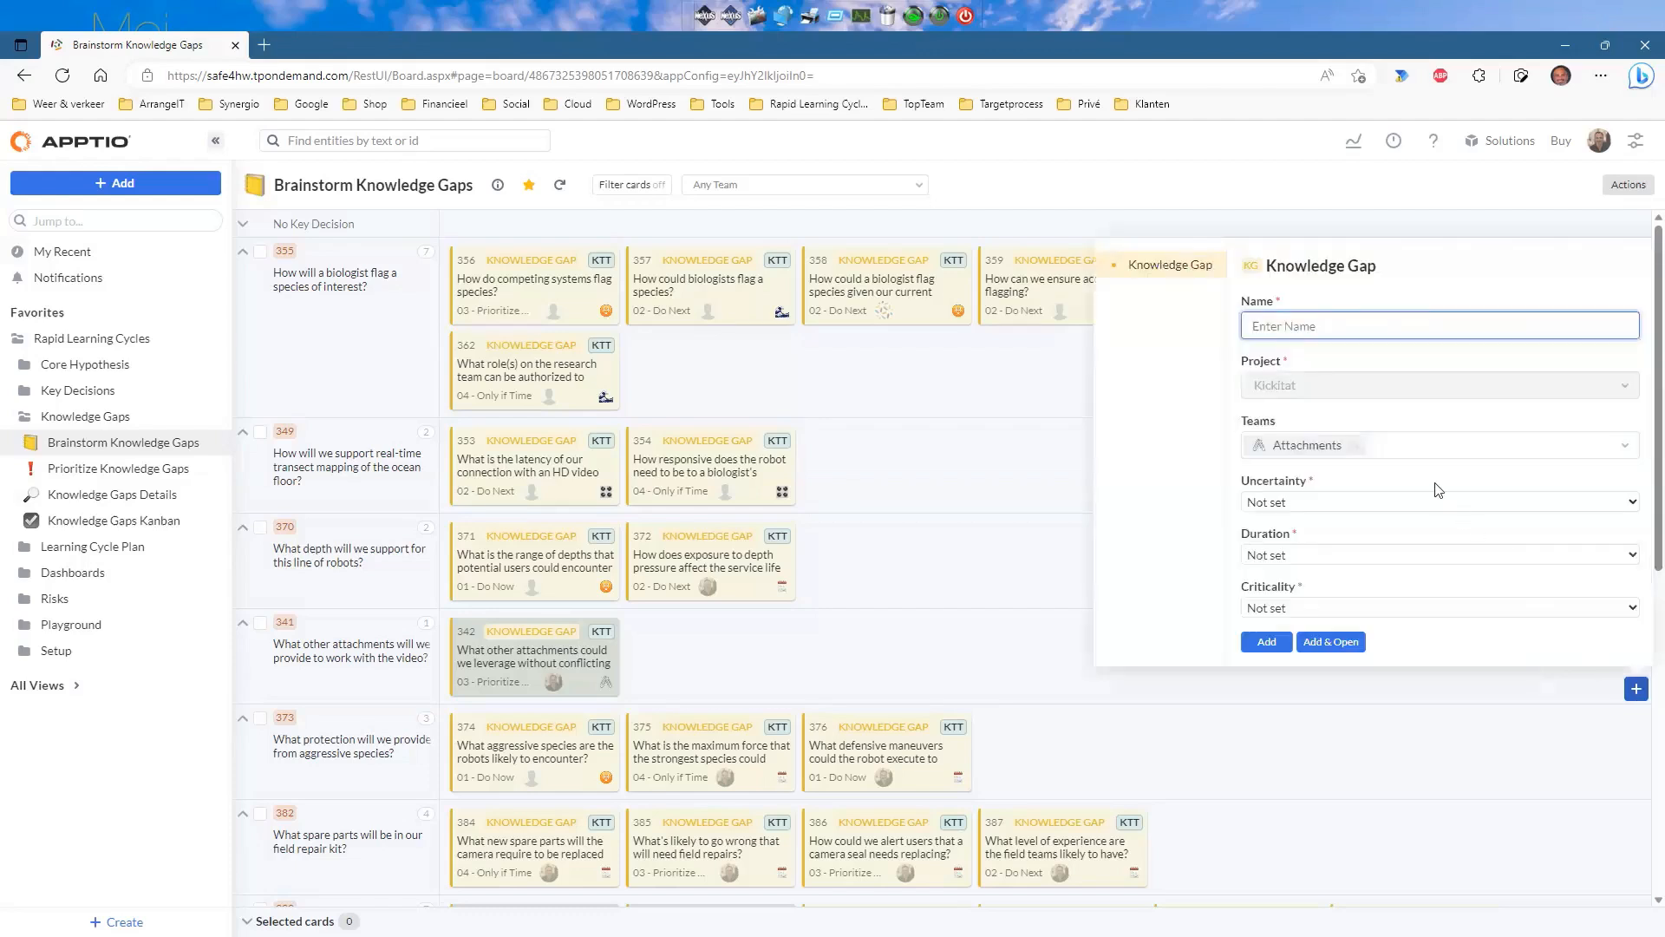
{"action": "type", "text": "KG 1"}
{"action": "left_click", "coordinate": [1267, 641]}
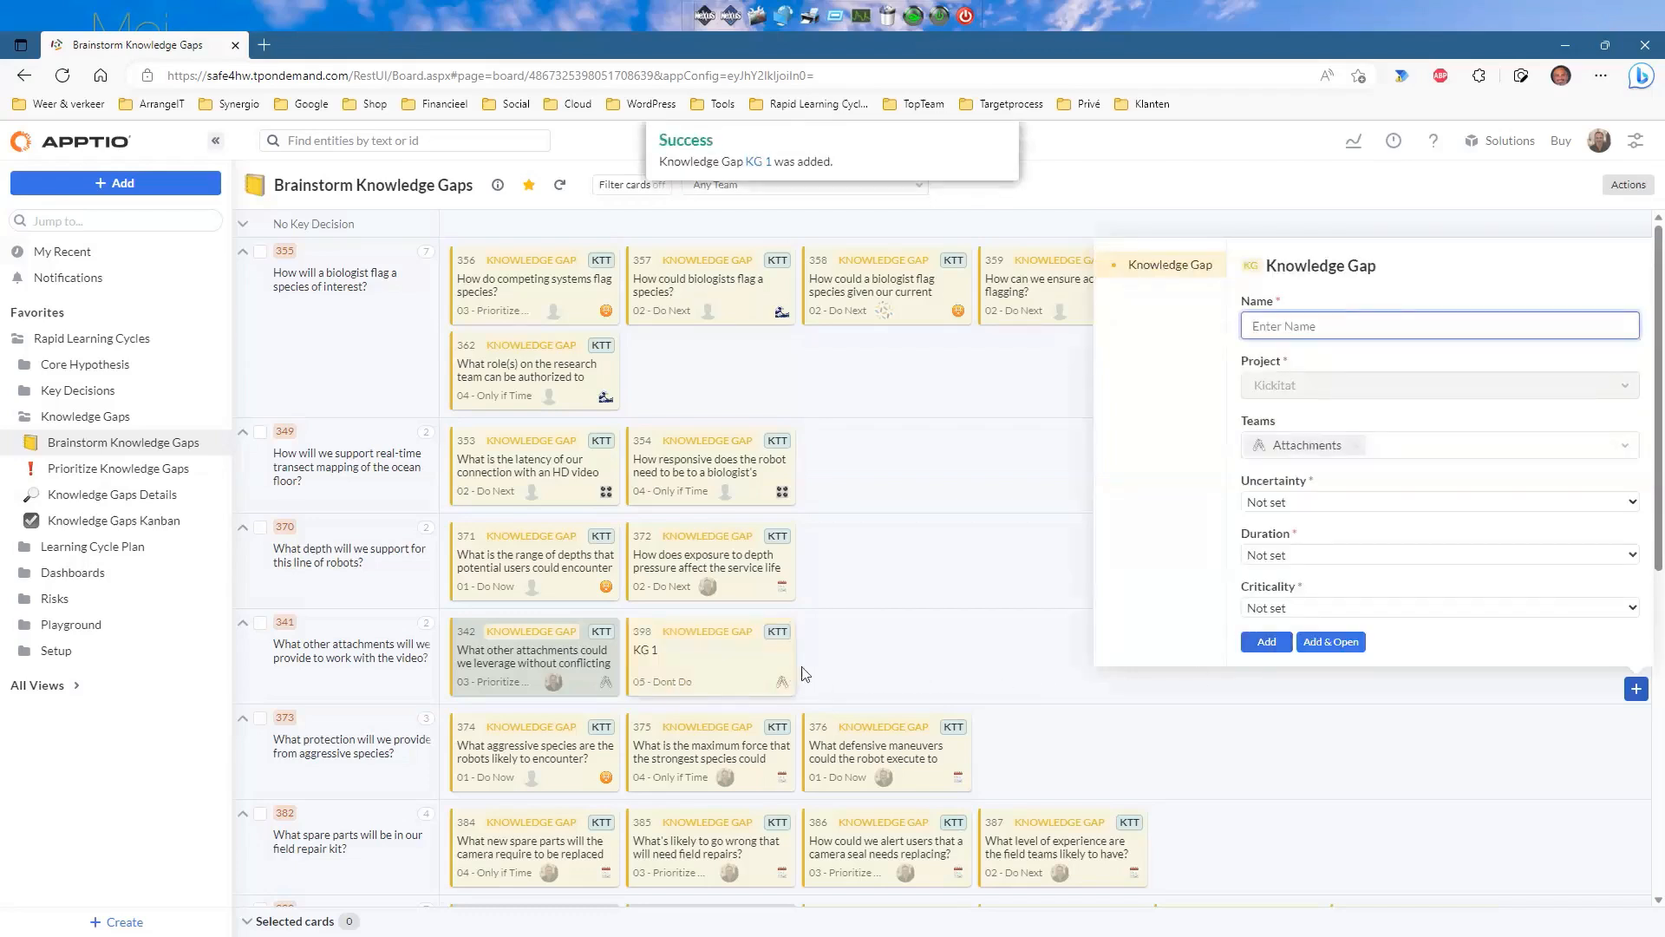
{"action": "left_click", "coordinate": [989, 688]}
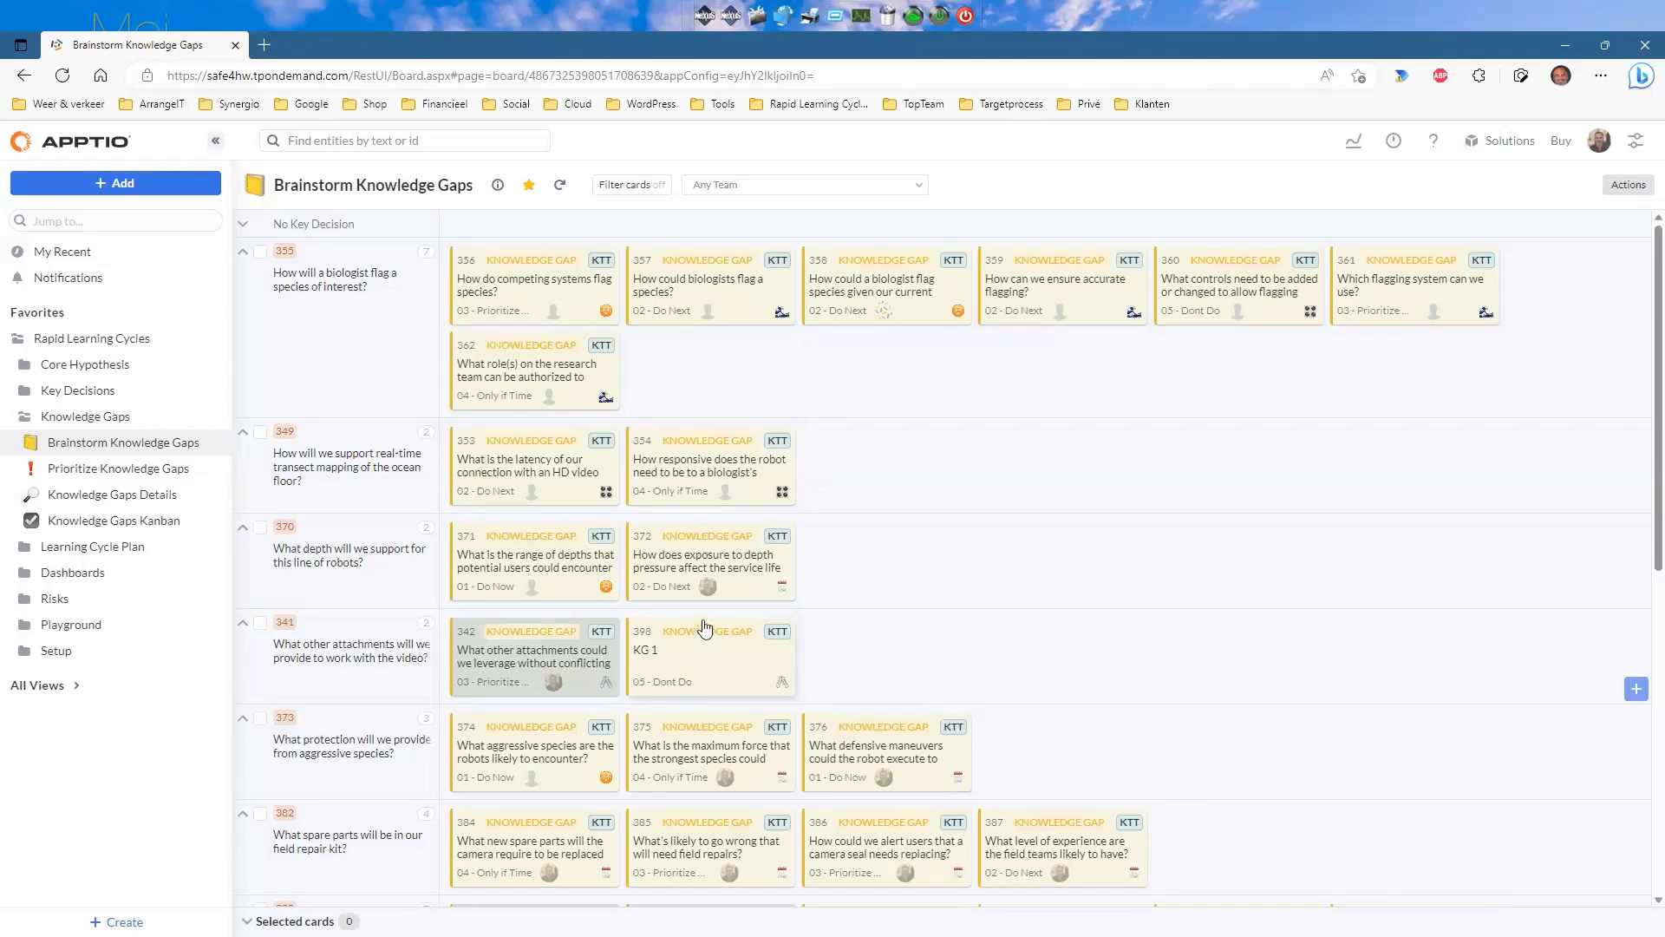
Open Prioritize Knowledge Gaps and expand key decision #341's knowledge gaps.
{"action": "left_click", "coordinate": [127, 468]}
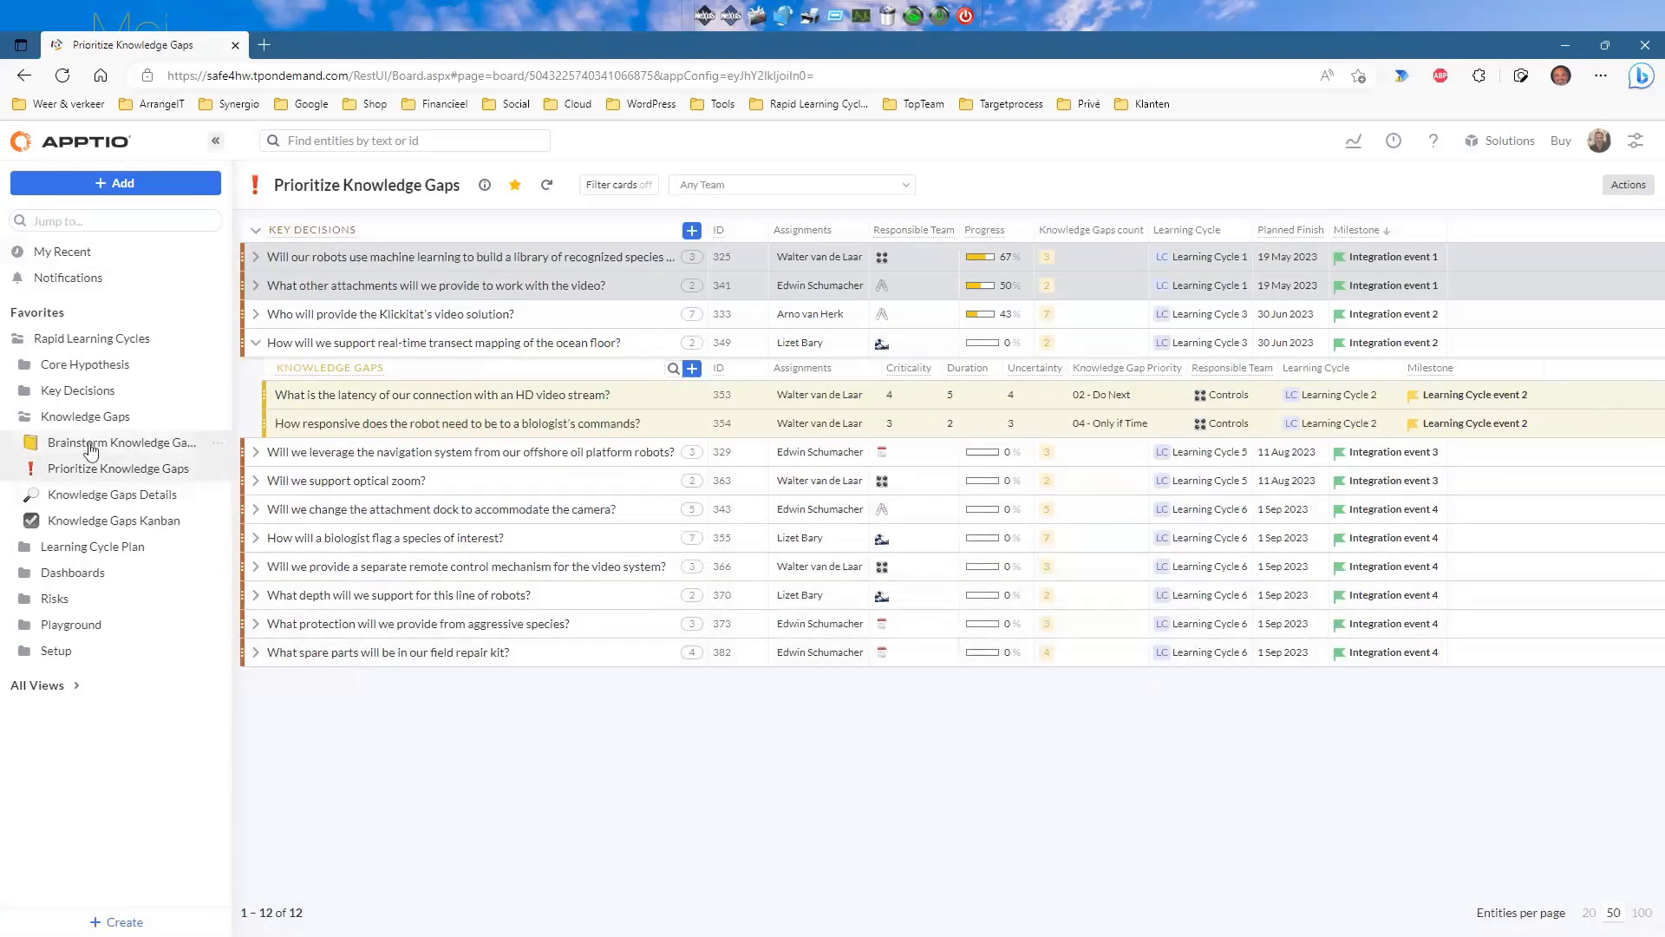
{"action": "left_click", "coordinate": [91, 445]}
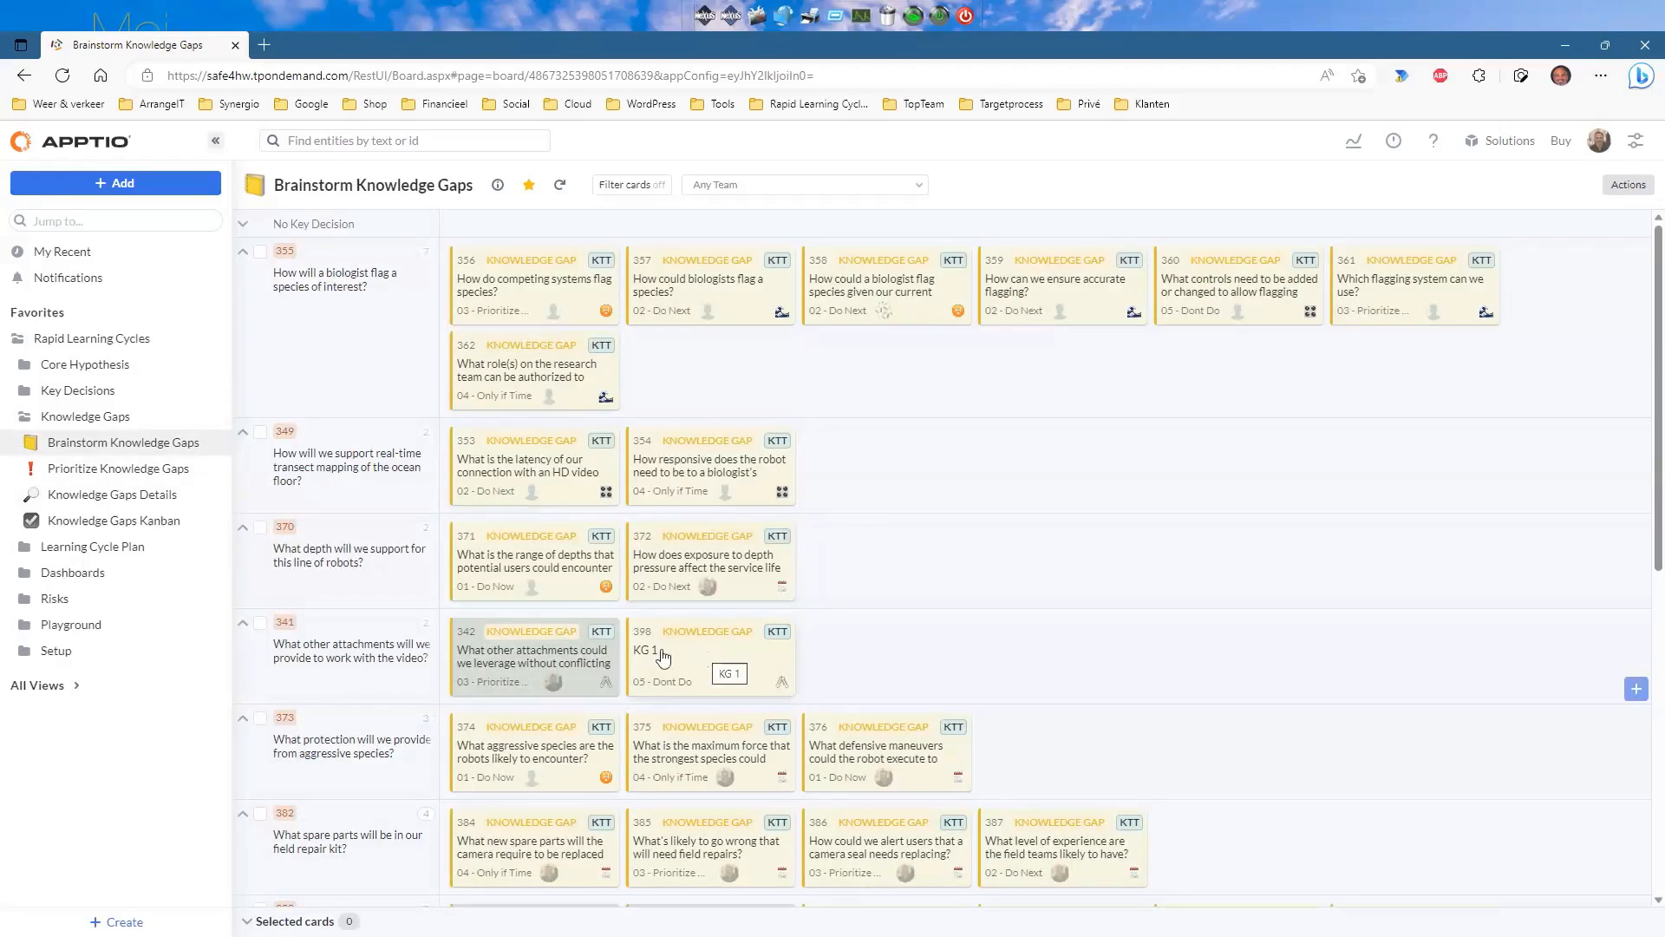
{"action": "left_click", "coordinate": [106, 473]}
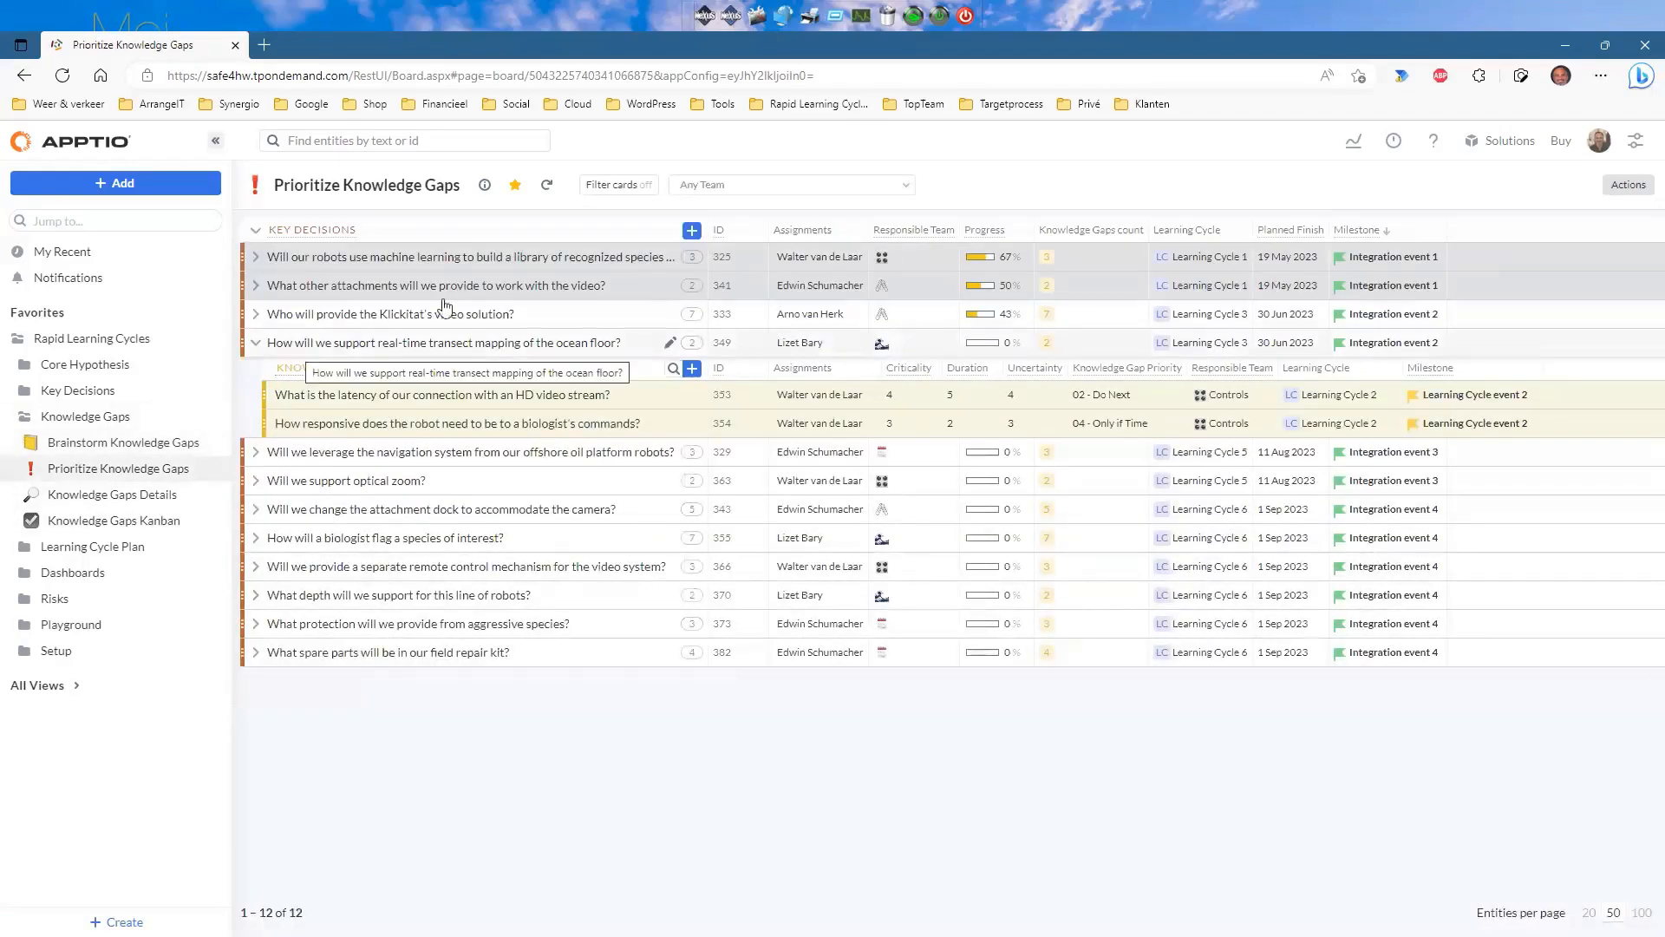
{"action": "left_click", "coordinate": [255, 285]}
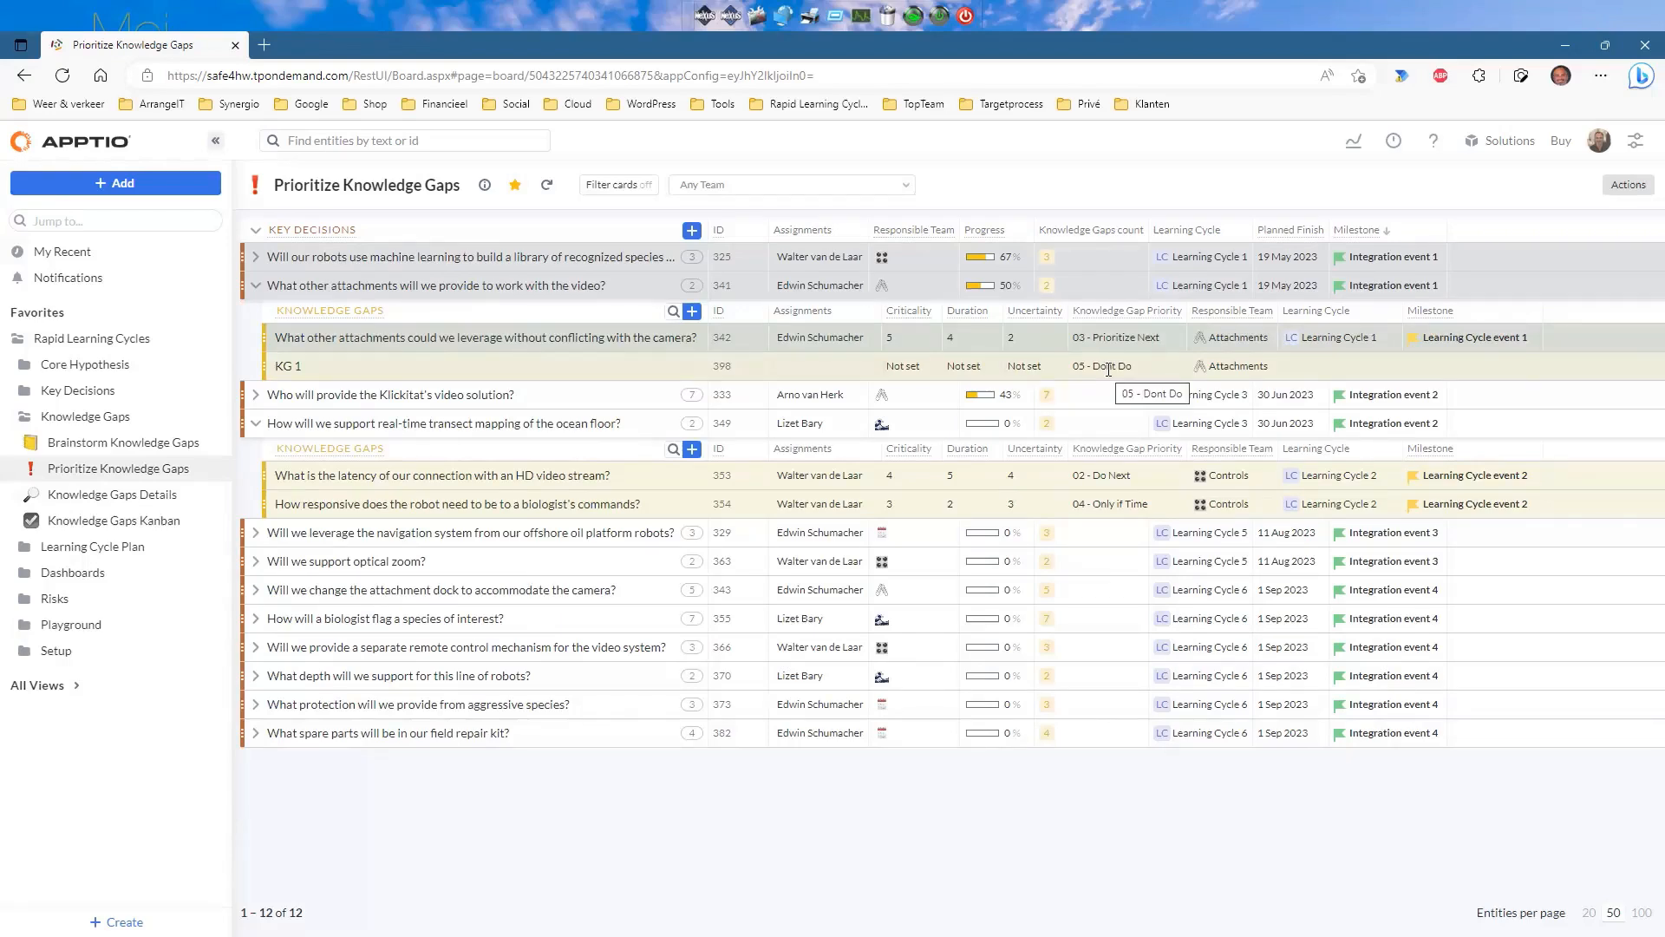
Rate KG 1 criticality 5, duration 1, uncertainty 1, giving priority 01 - Do Now.
{"action": "left_click", "coordinate": [925, 371]}
{"action": "left_click", "coordinate": [902, 519]}
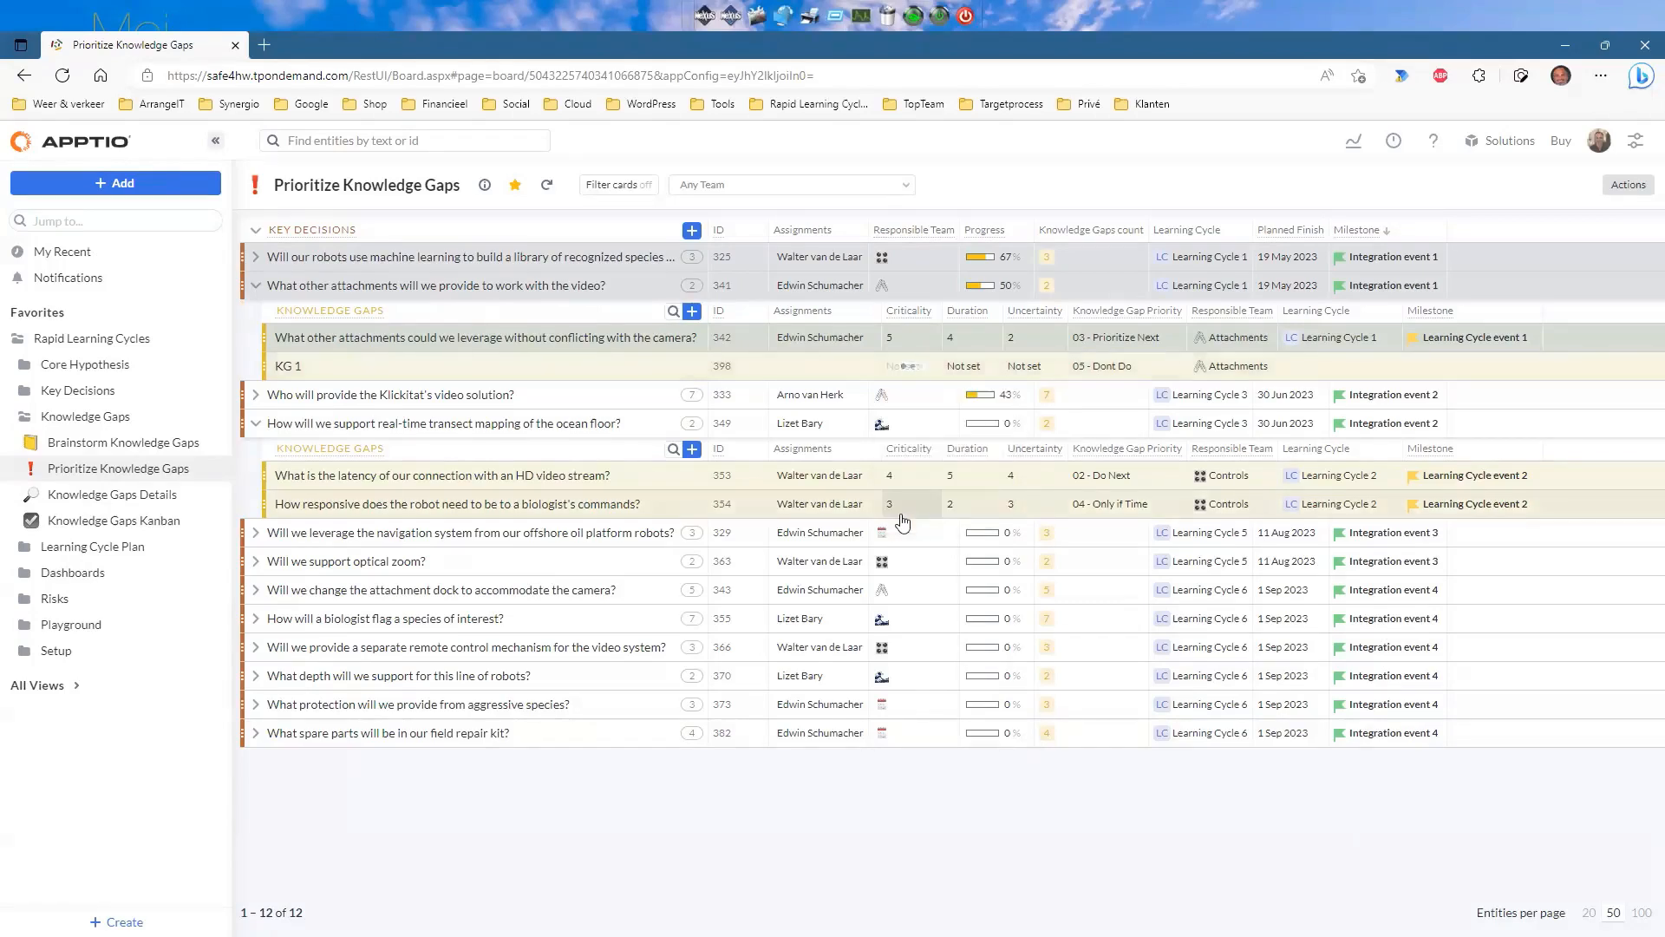
{"action": "left_click", "coordinate": [979, 373]}
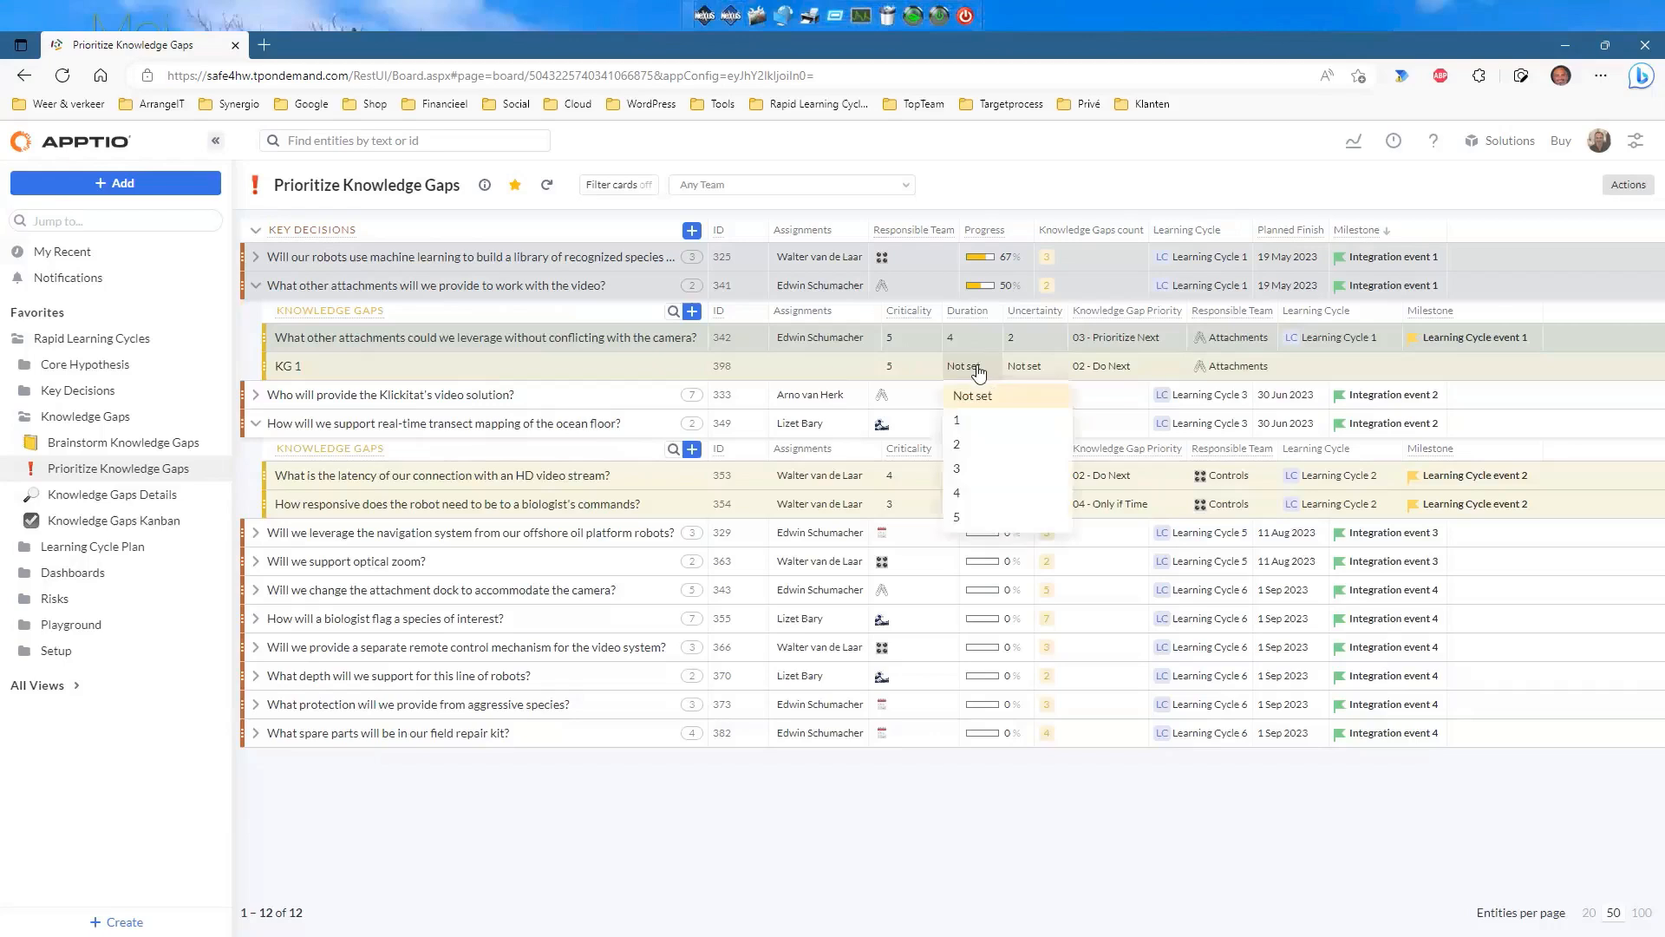
{"action": "left_click", "coordinate": [964, 420]}
{"action": "left_click", "coordinate": [1026, 371]}
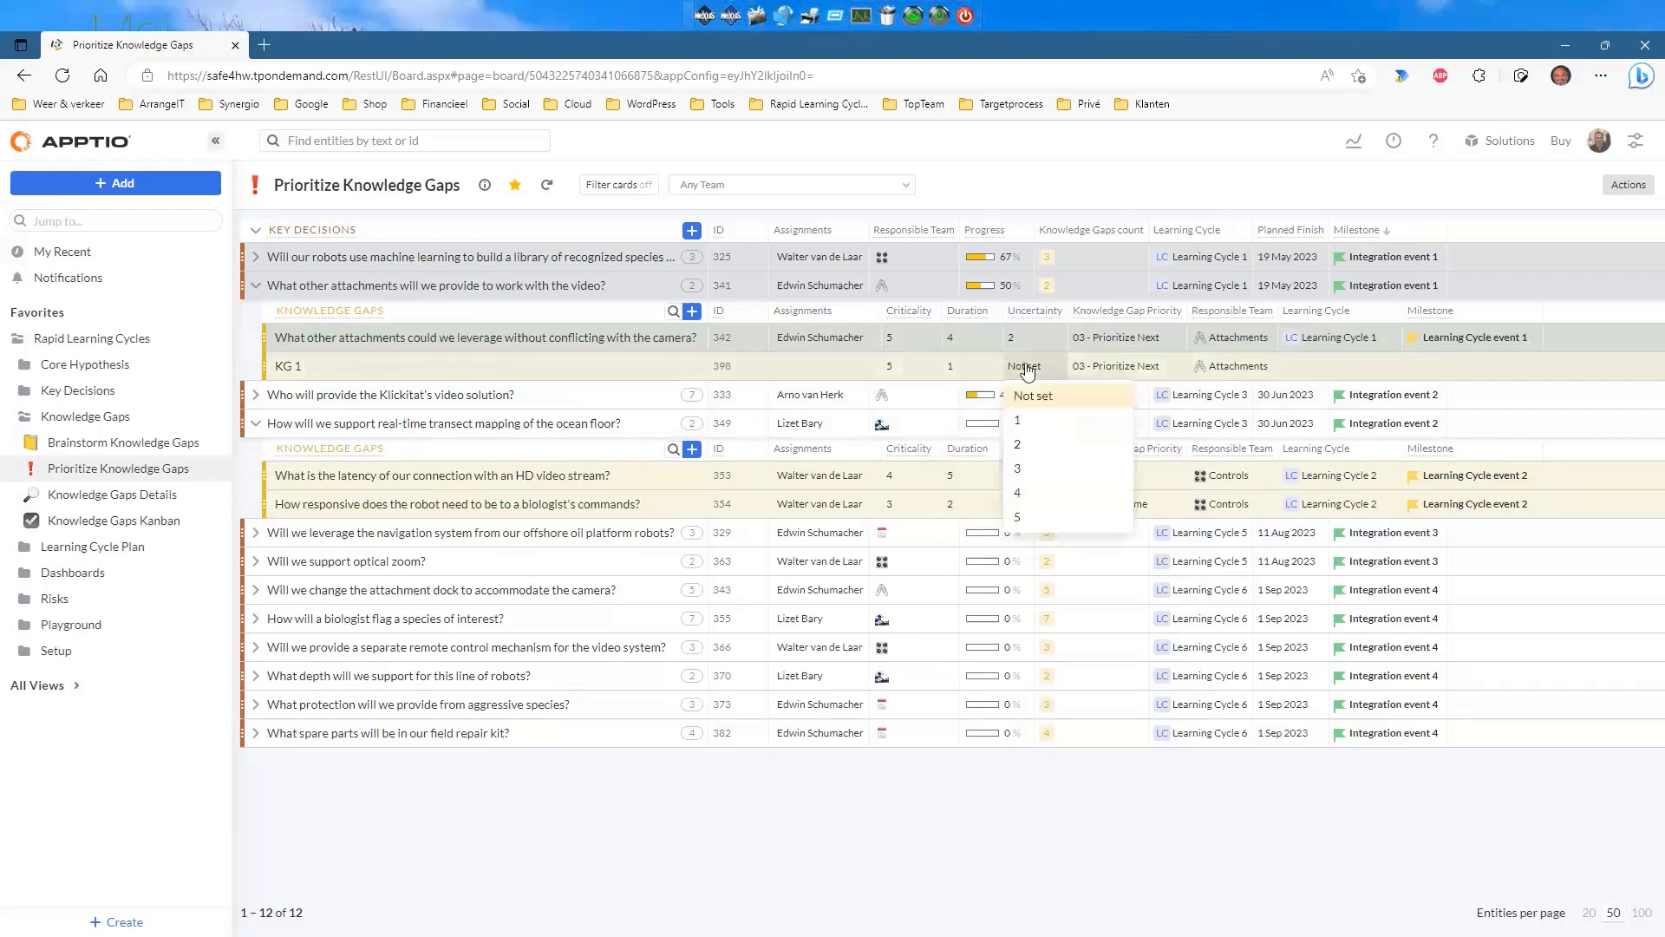
{"action": "left_click", "coordinate": [1025, 421]}
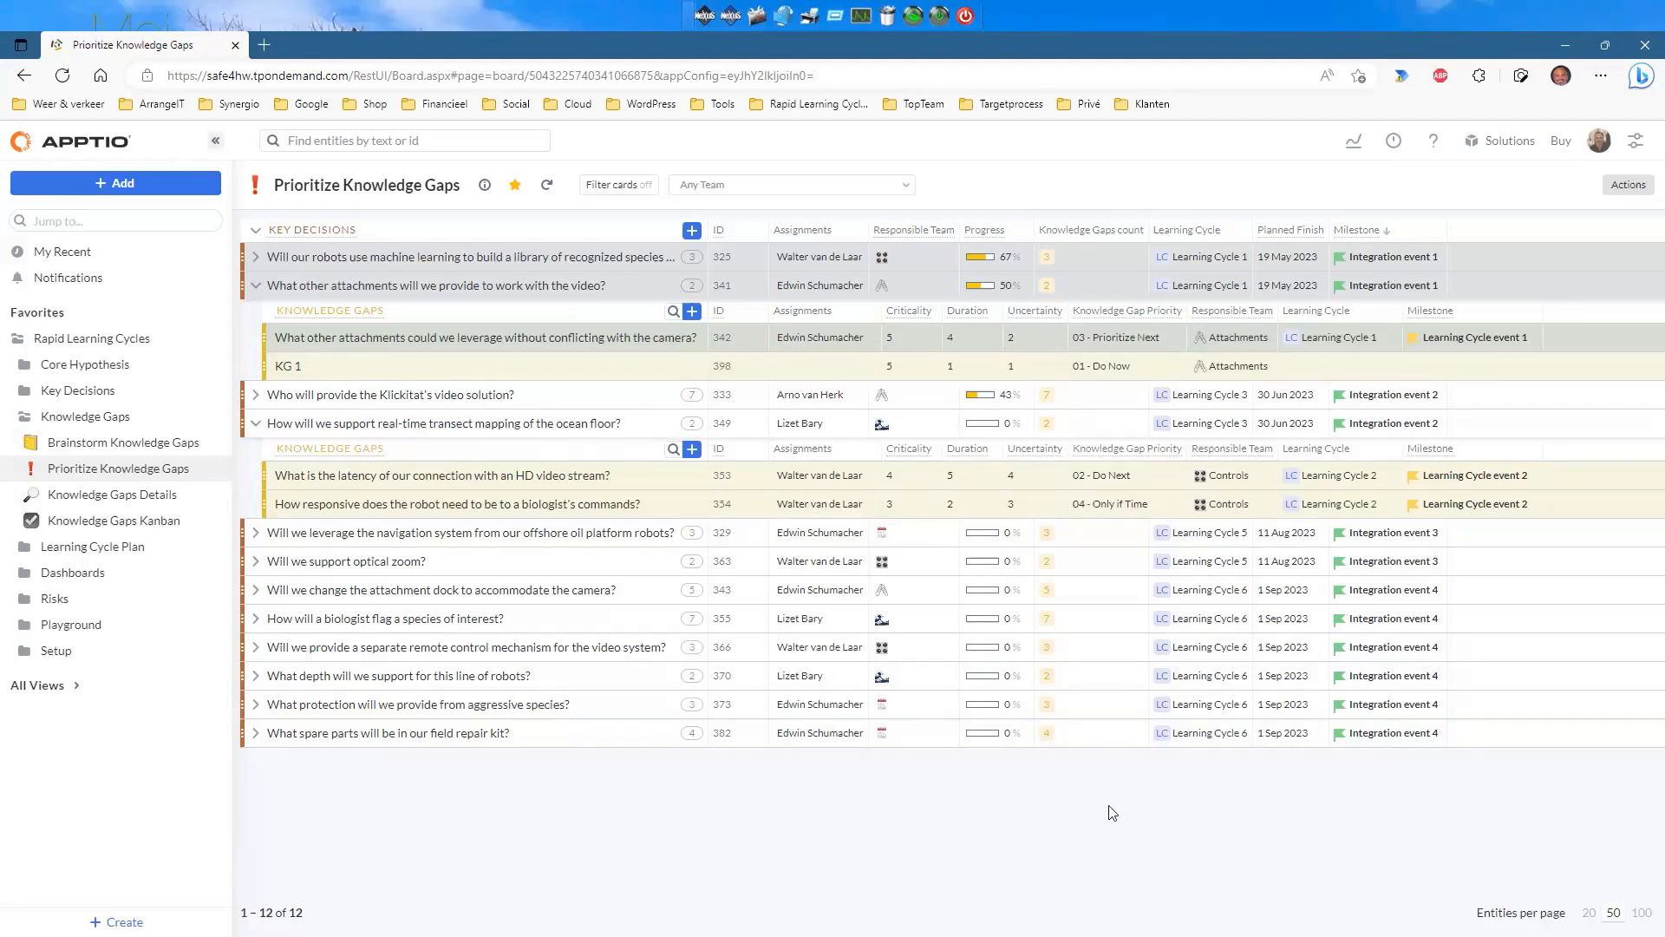
Change KG 1's duration from 1 to 5, lowering priority to 03 - Prioritize Next.
{"action": "left_click", "coordinate": [973, 365]}
Preview prioritized gaps as a Board, revert to List, then open Knowledge Gaps Details (43 gaps).
{"action": "left_click", "coordinate": [1629, 187]}
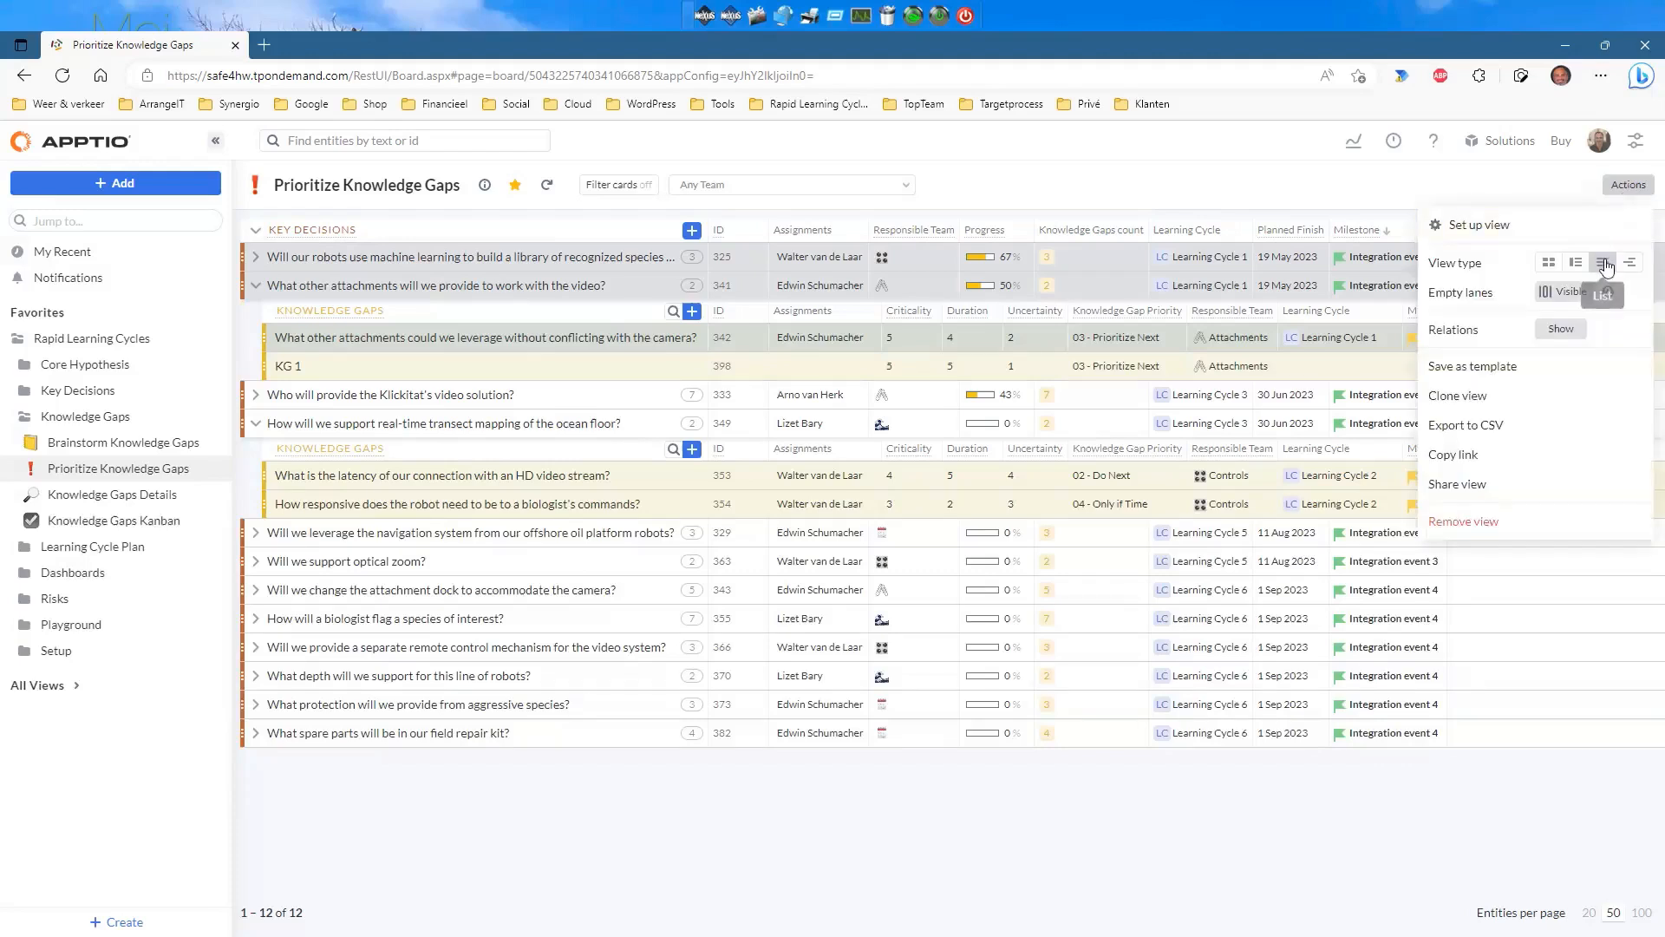
{"action": "left_click", "coordinate": [1551, 270]}
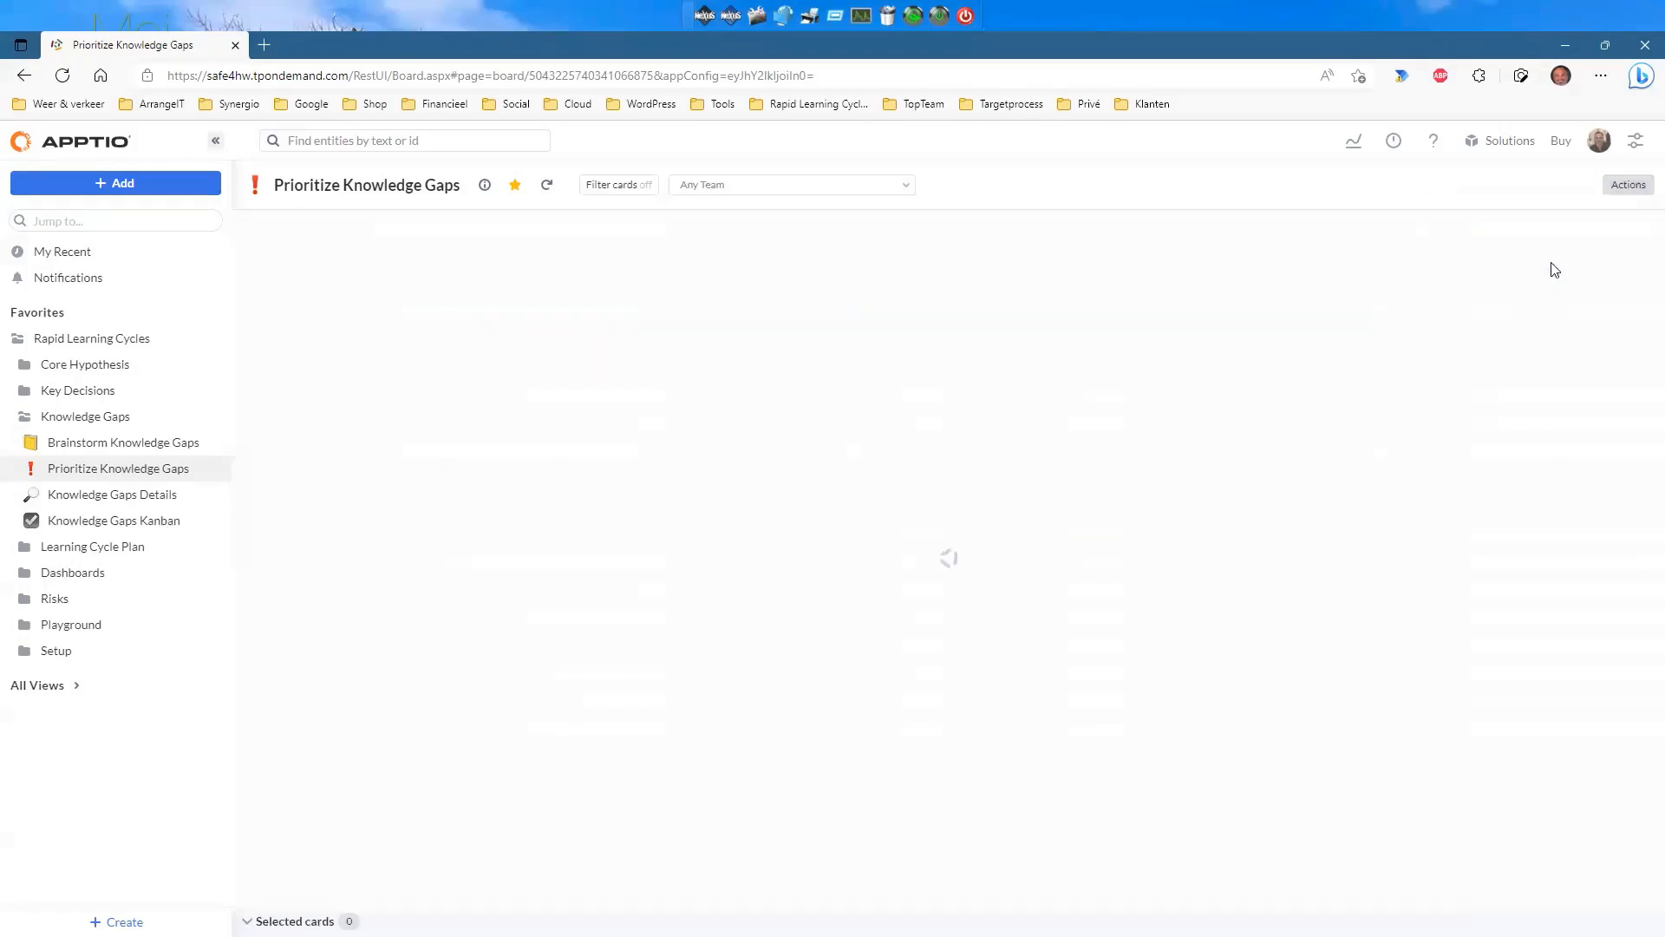
{"action": "scroll", "coordinate": [1248, 550], "scroll_direction": "down", "scroll_amount": 3}
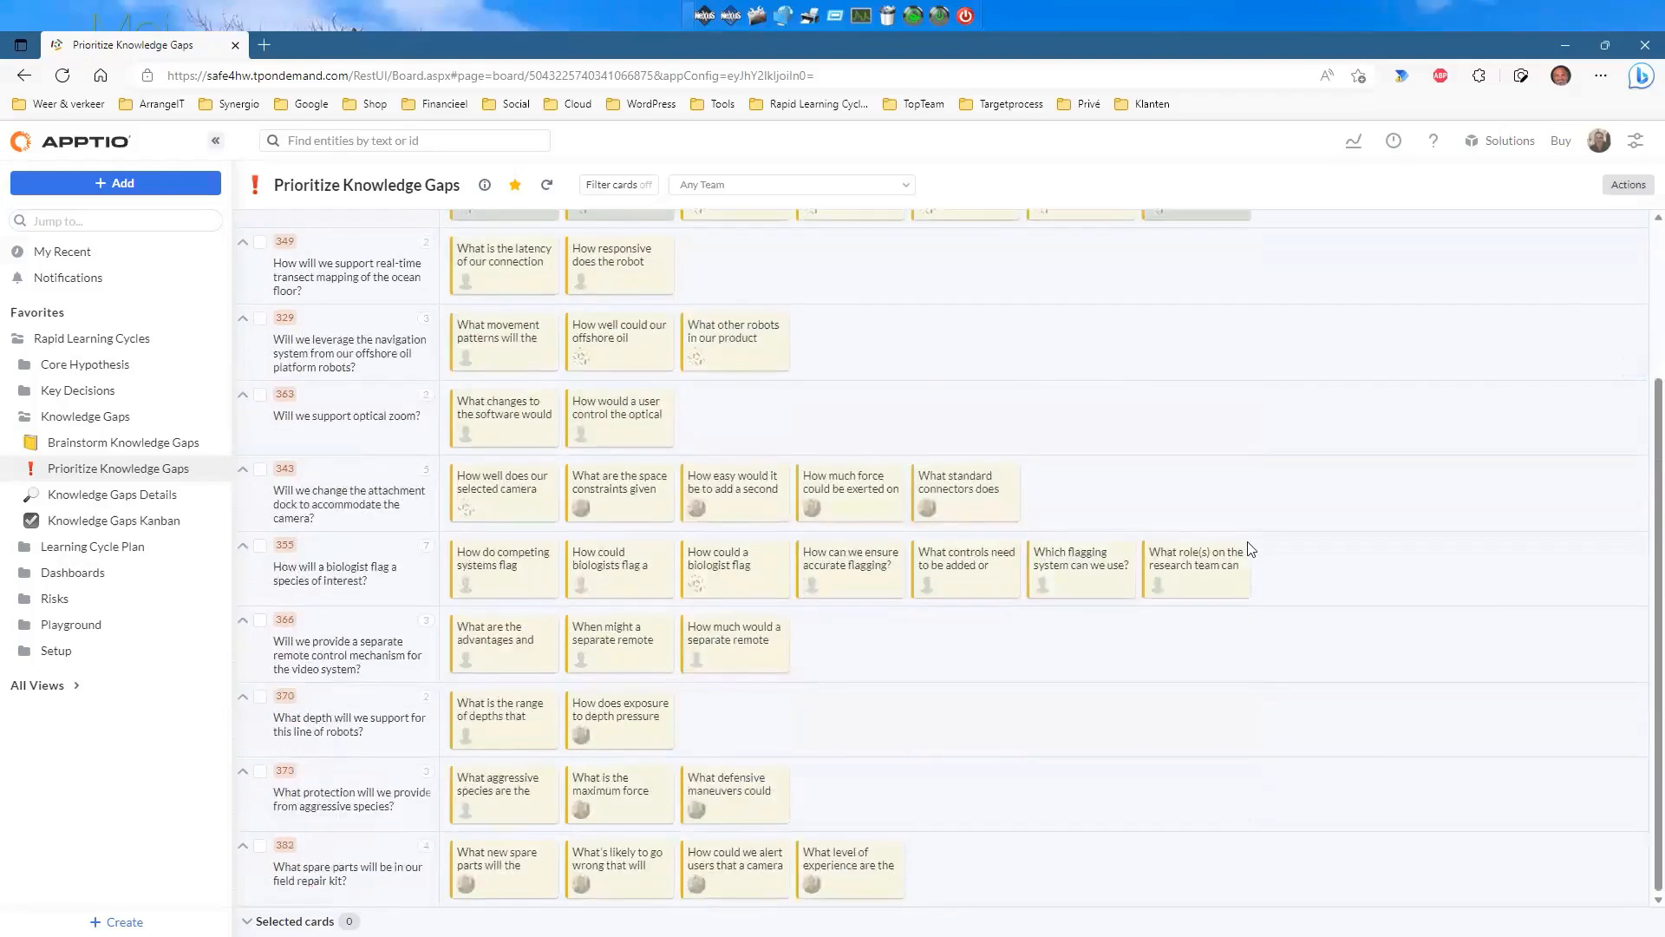
{"action": "scroll", "coordinate": [1251, 551], "scroll_direction": "up", "scroll_amount": 3}
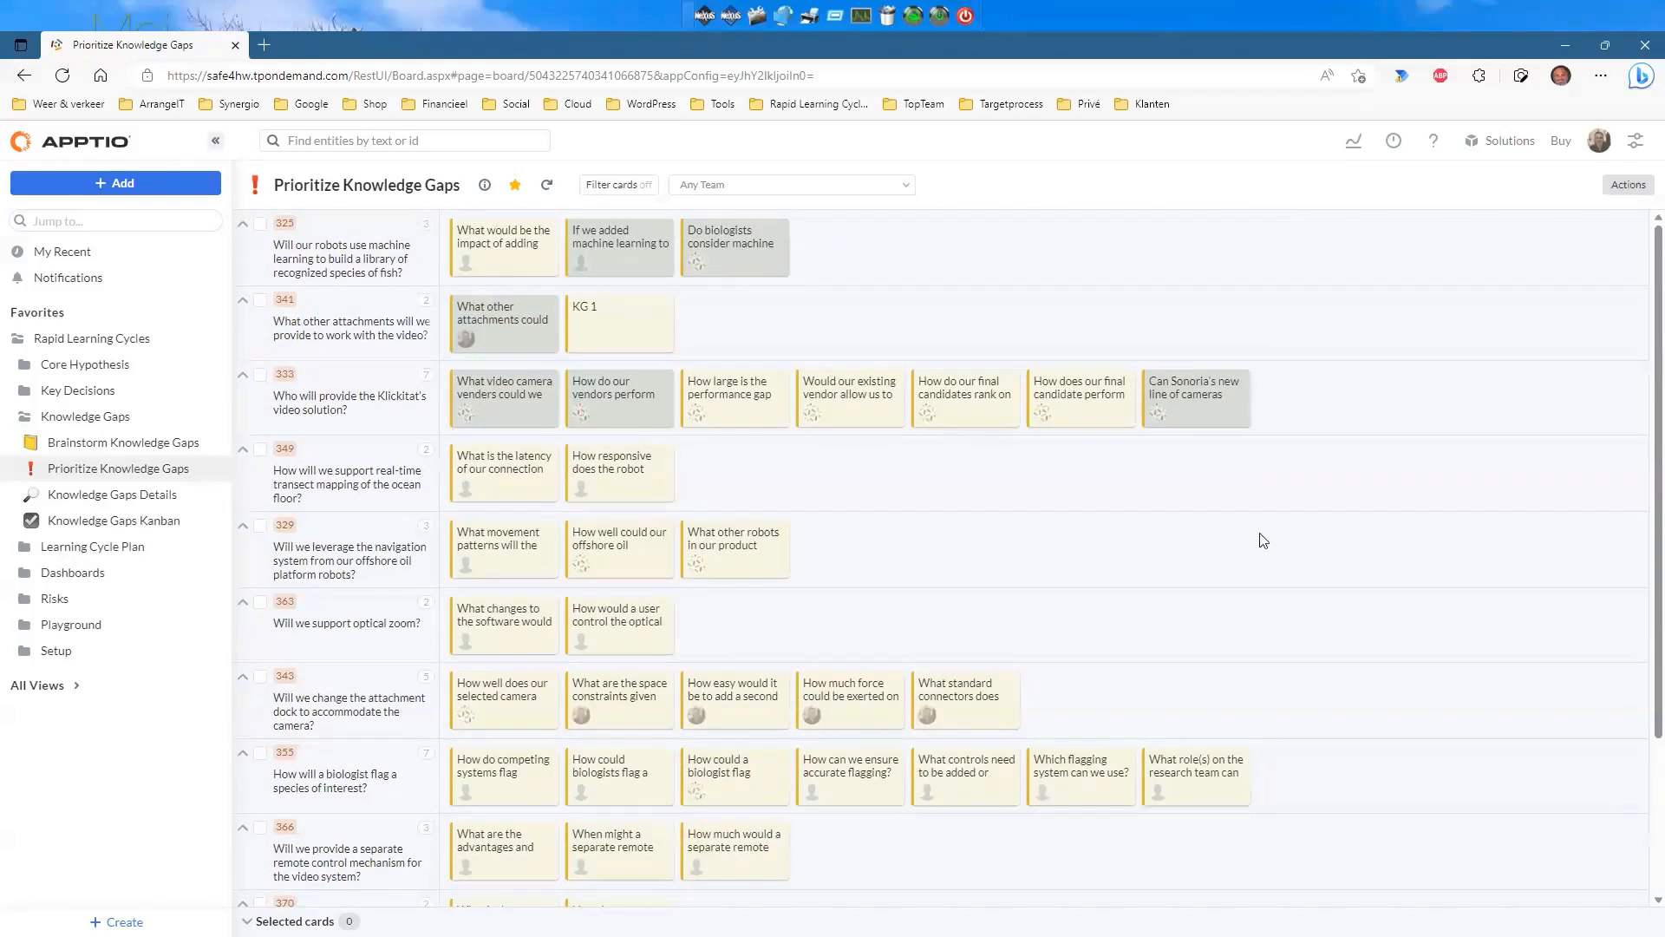
{"action": "left_click", "coordinate": [1628, 185]}
{"action": "left_click", "coordinate": [1589, 262]}
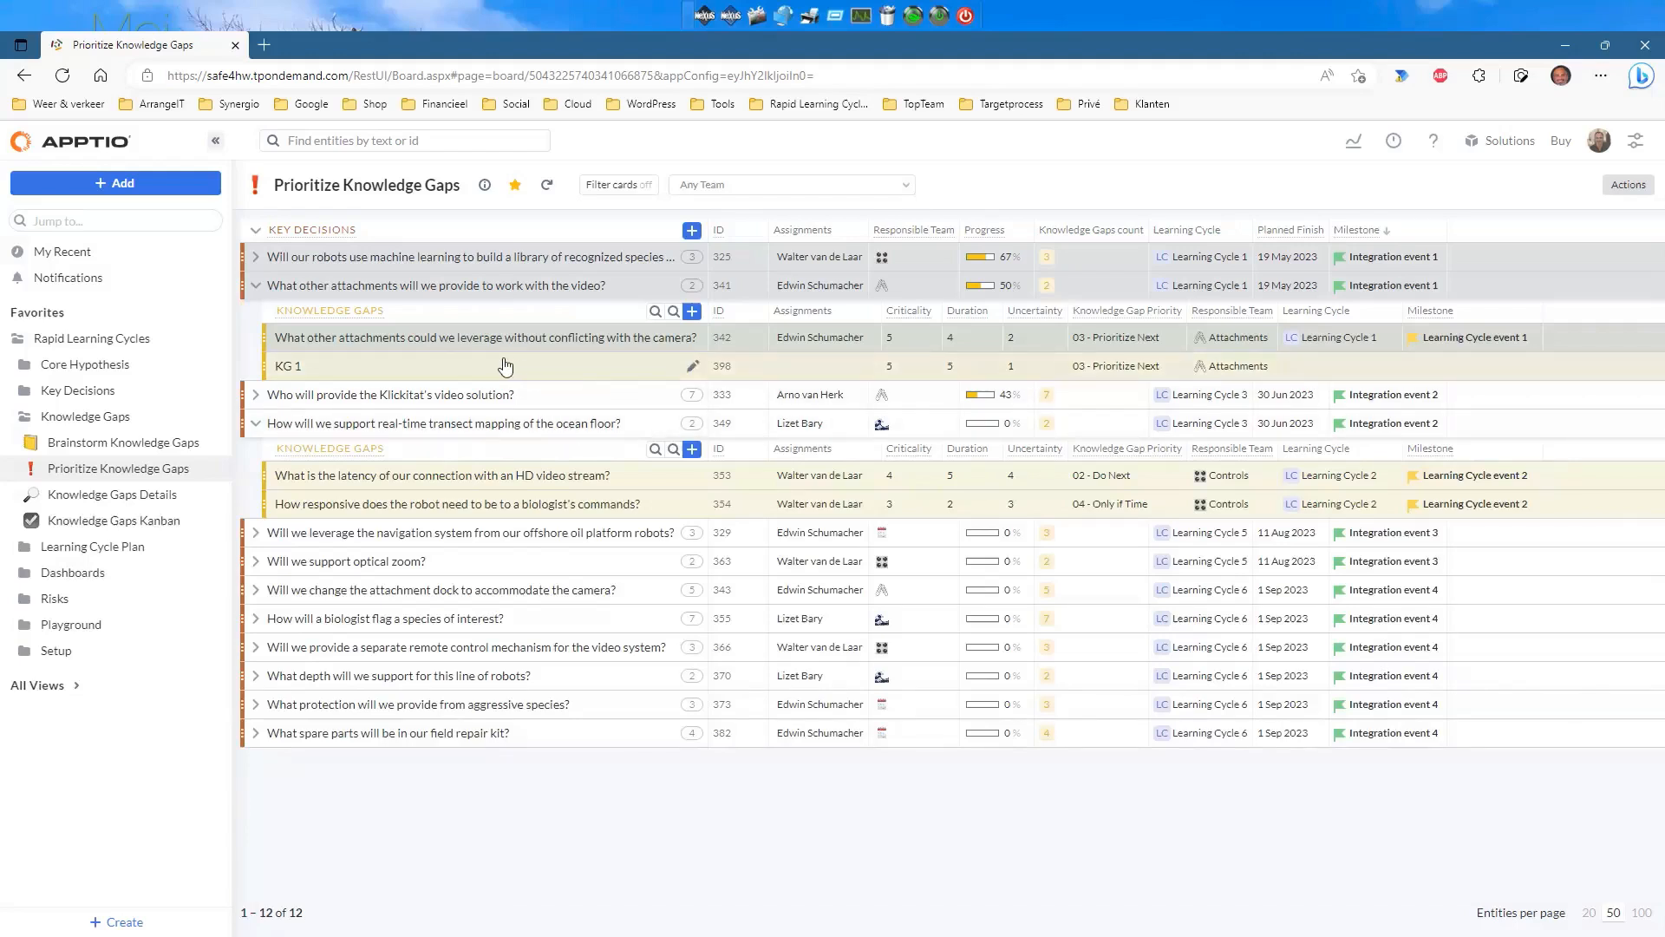
{"action": "left_click", "coordinate": [102, 495]}
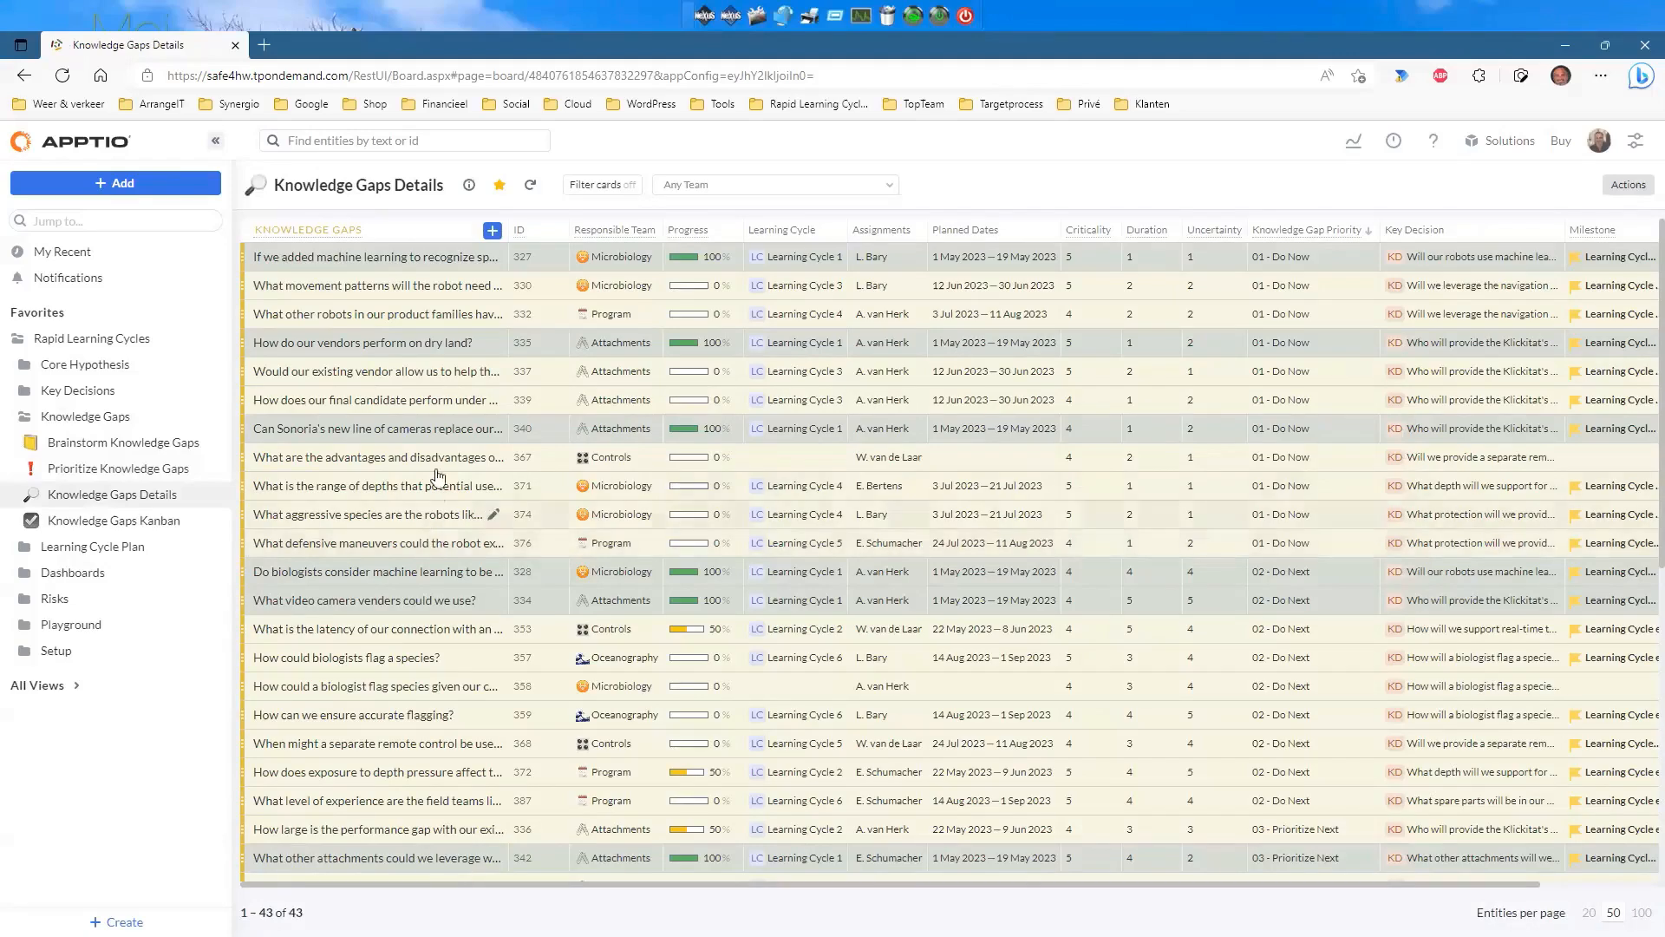
{"action": "left_click", "coordinate": [518, 232]}
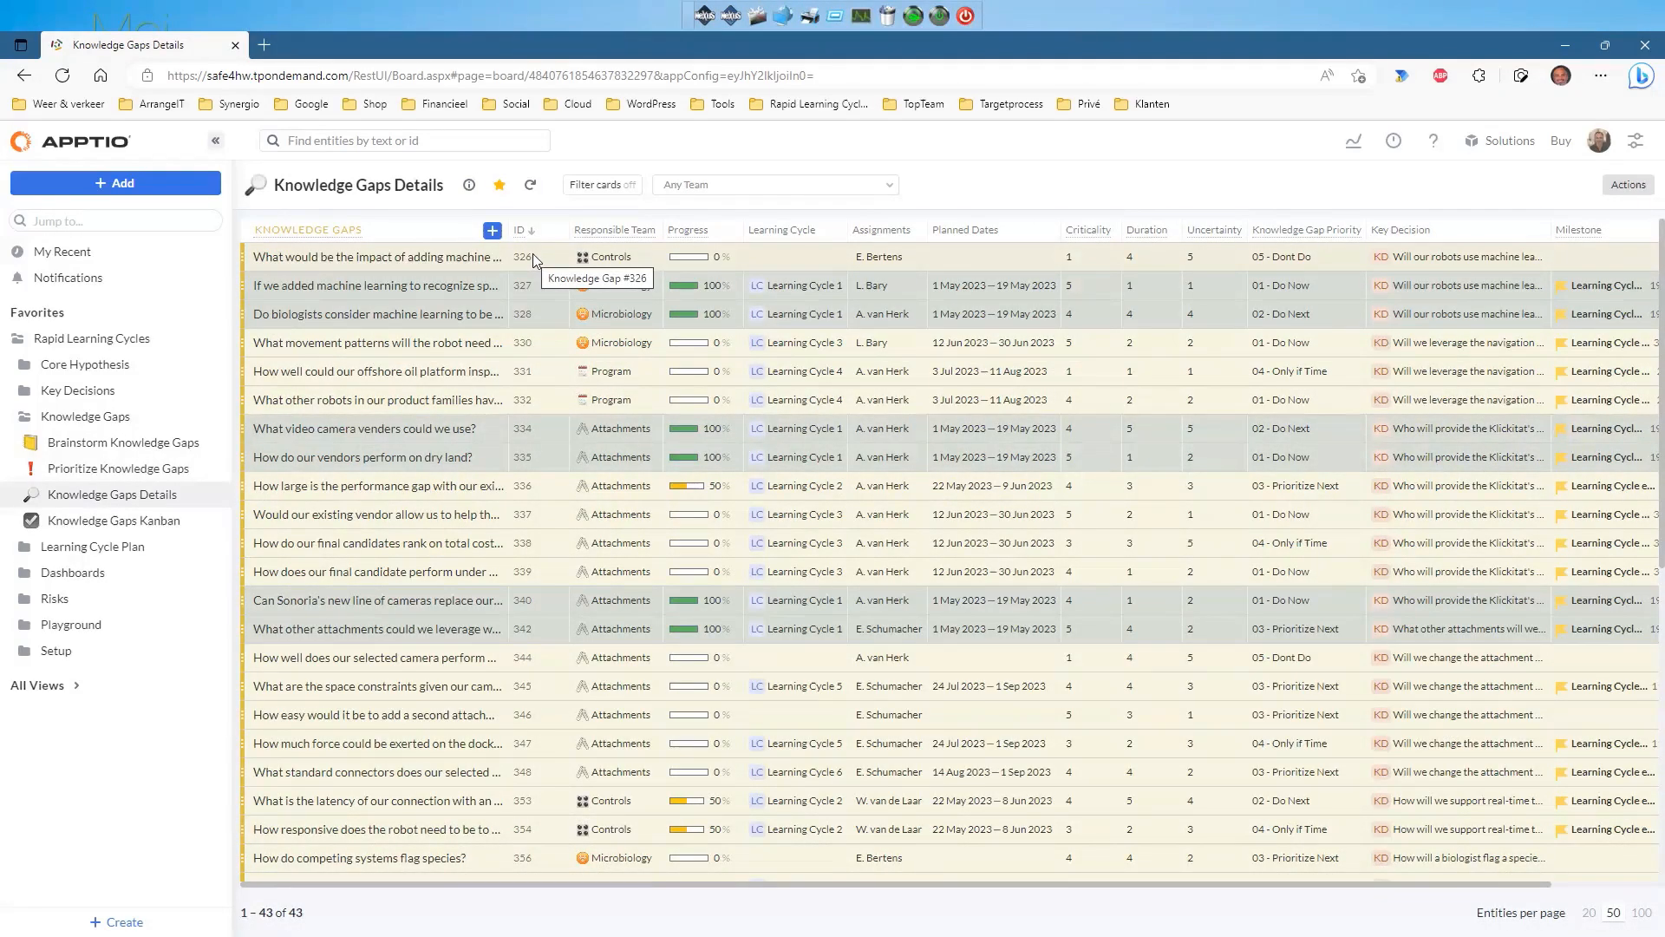
{"action": "left_click", "coordinate": [1289, 233]}
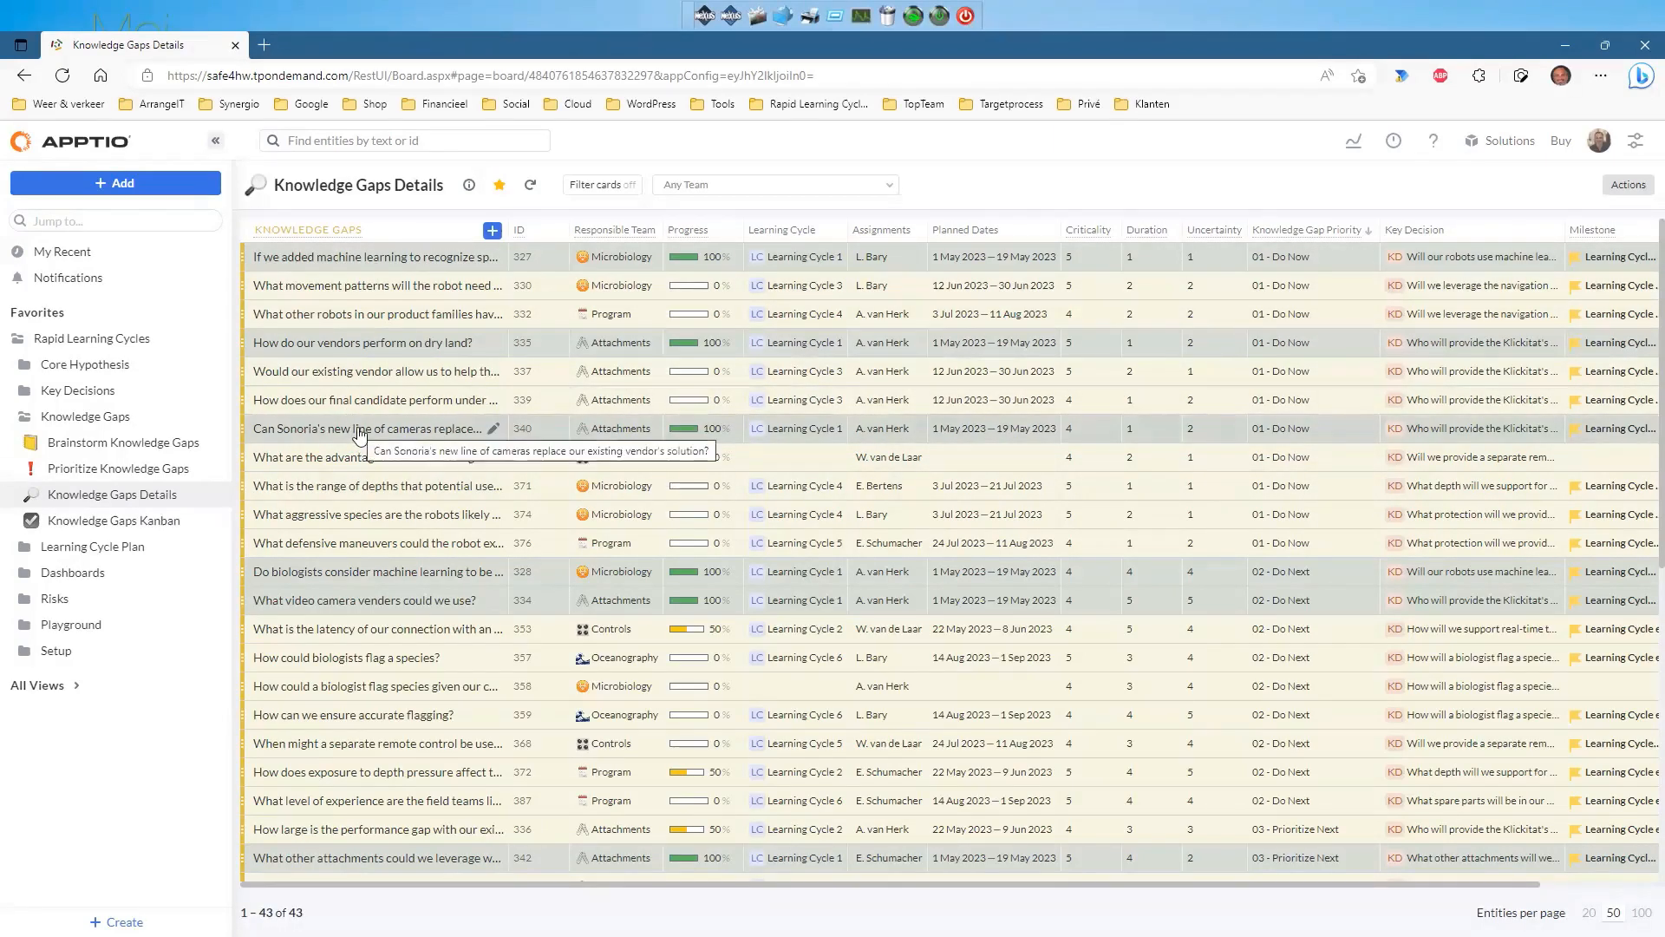
Open knowledge gap #330 and view its activity 'Identify required transect mappings'.
{"action": "left_click", "coordinate": [351, 295]}
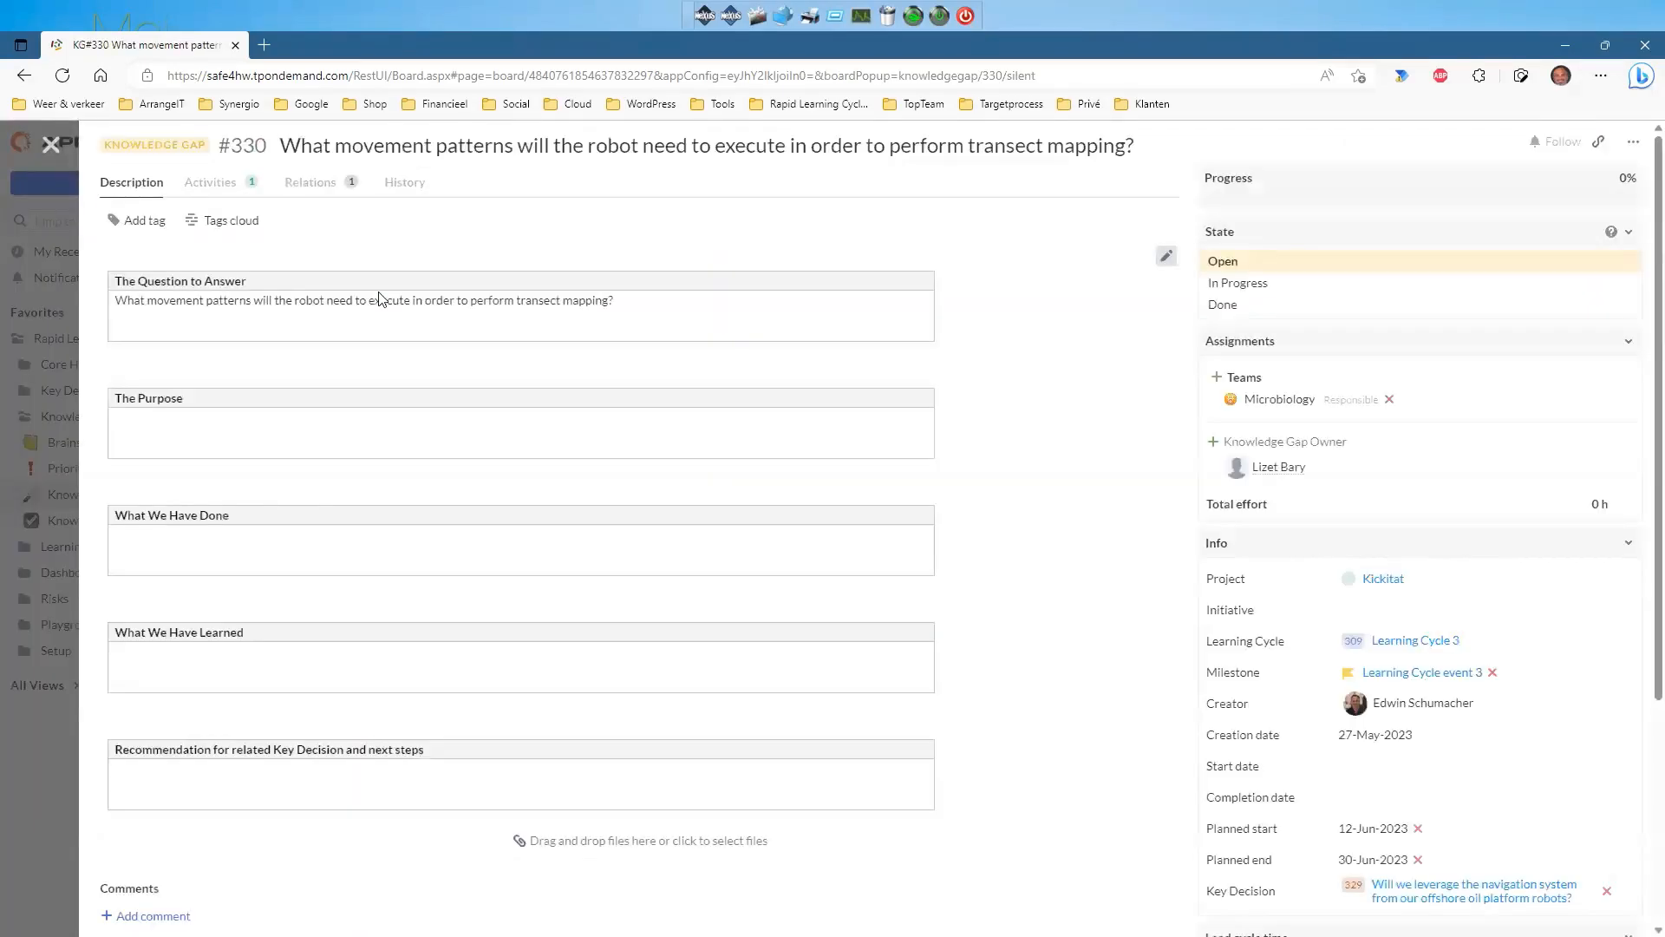
{"action": "left_click", "coordinate": [211, 185]}
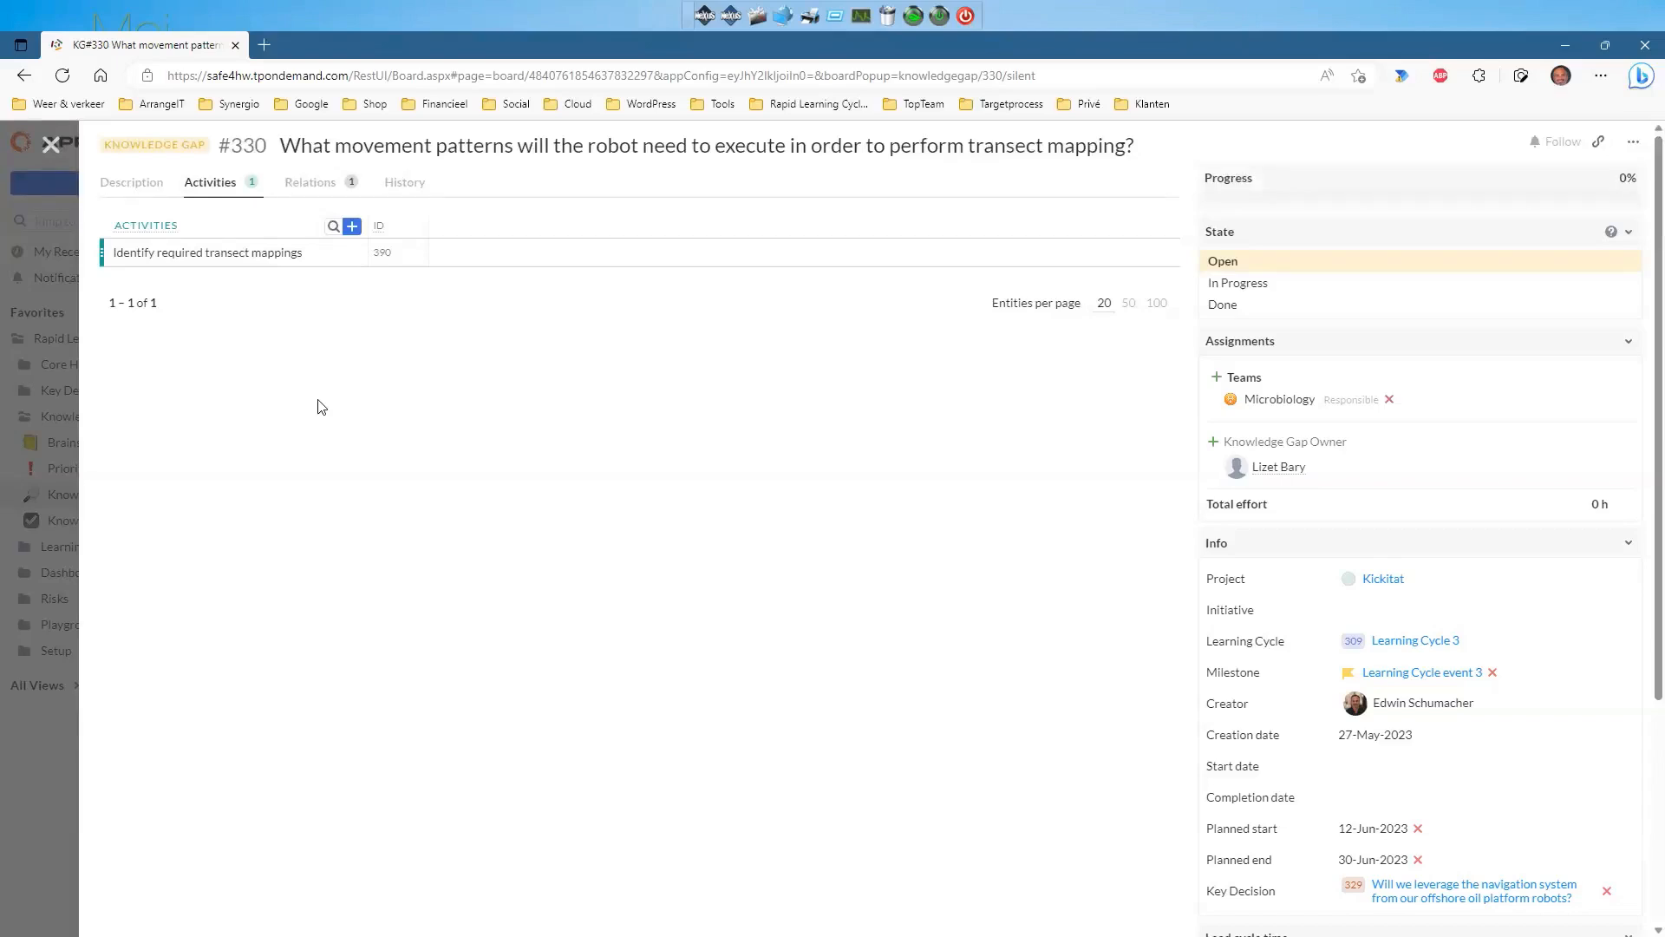
Create a new activity named 'Activity' under knowledge gap #330 and open its details.
{"action": "left_click", "coordinate": [352, 227]}
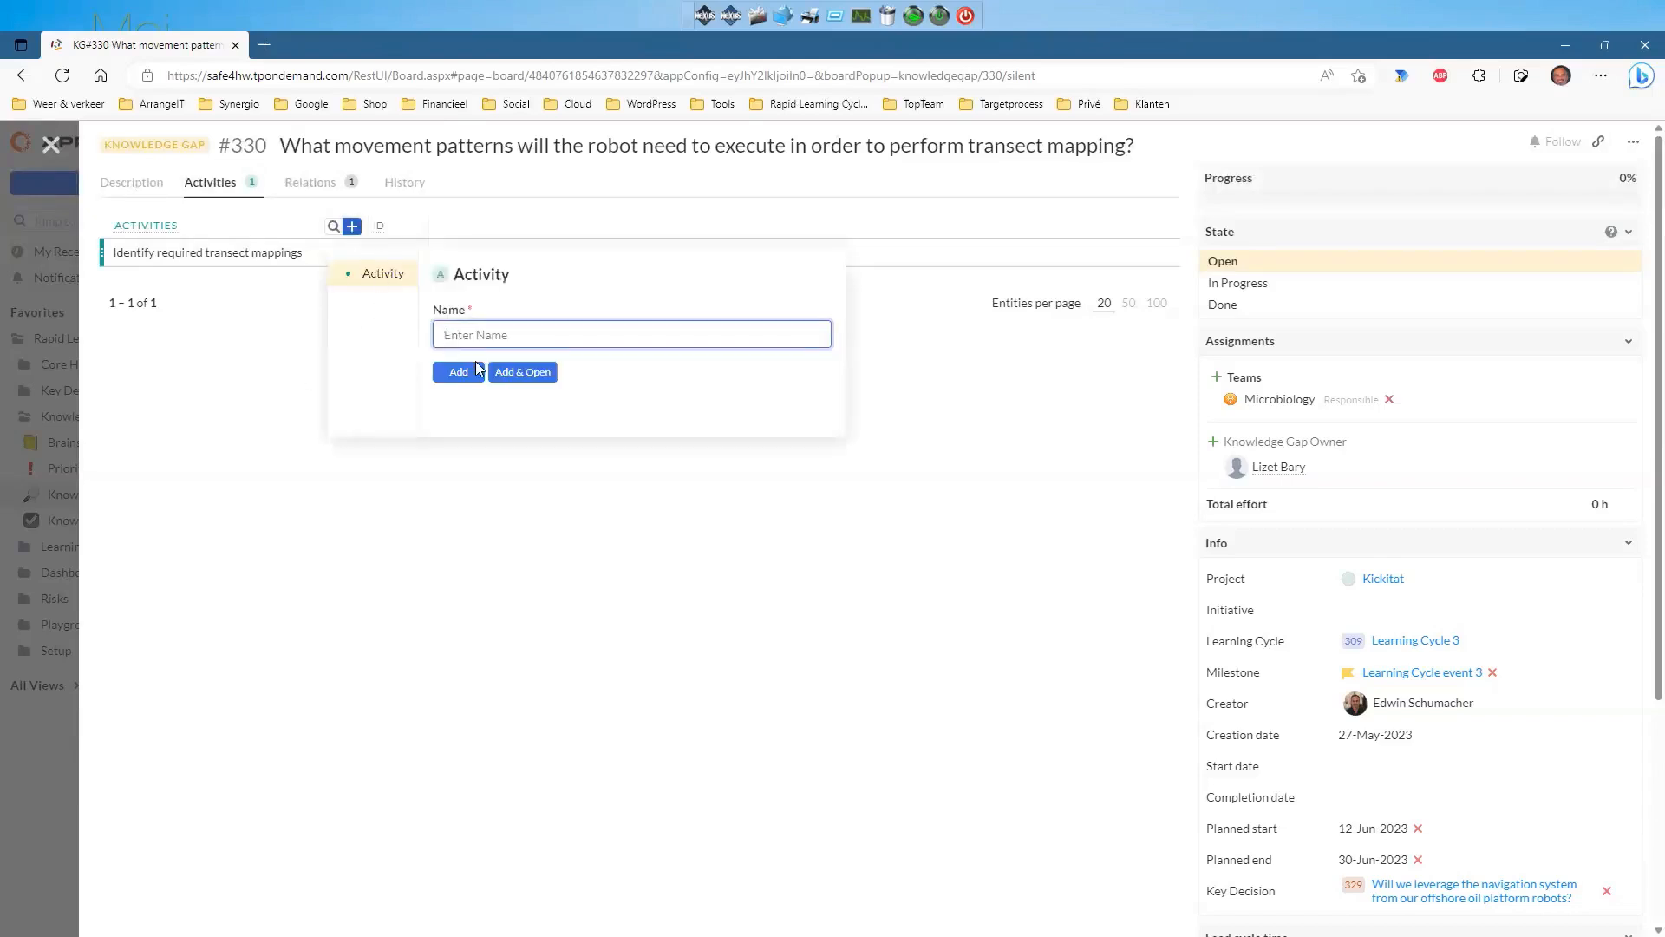
{"action": "type", "text": "Activity"}
{"action": "left_click", "coordinate": [513, 373]}
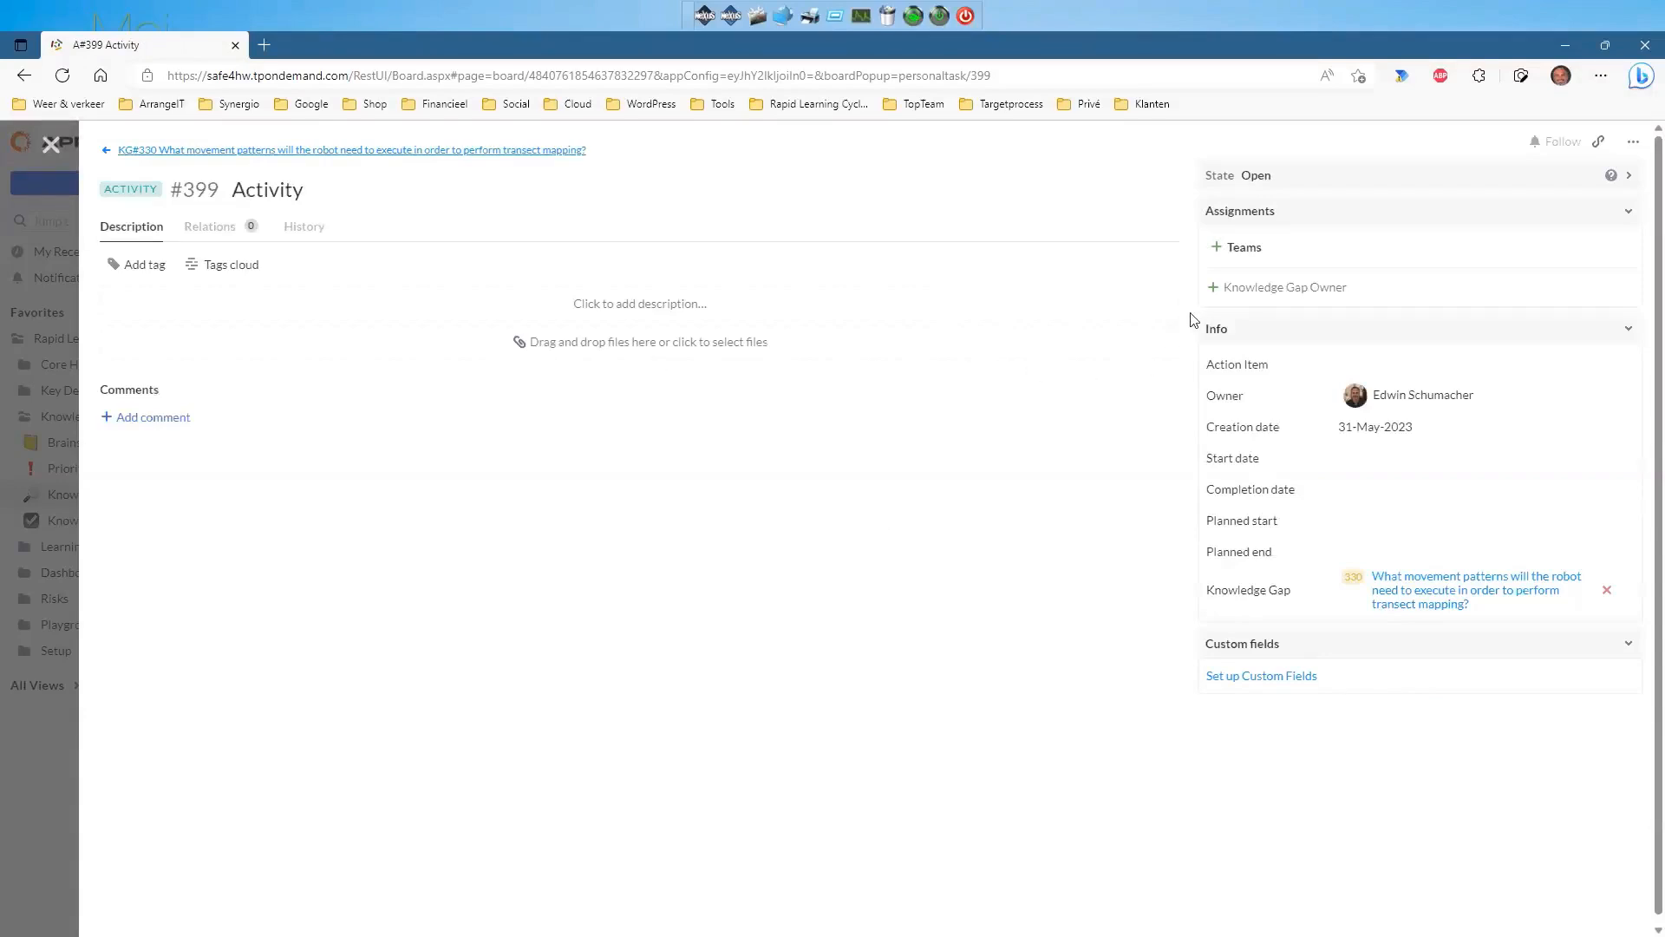
Assign a team member as owner and Microbiology as responsible team, then return to KG#330.
{"action": "left_click", "coordinate": [1212, 289]}
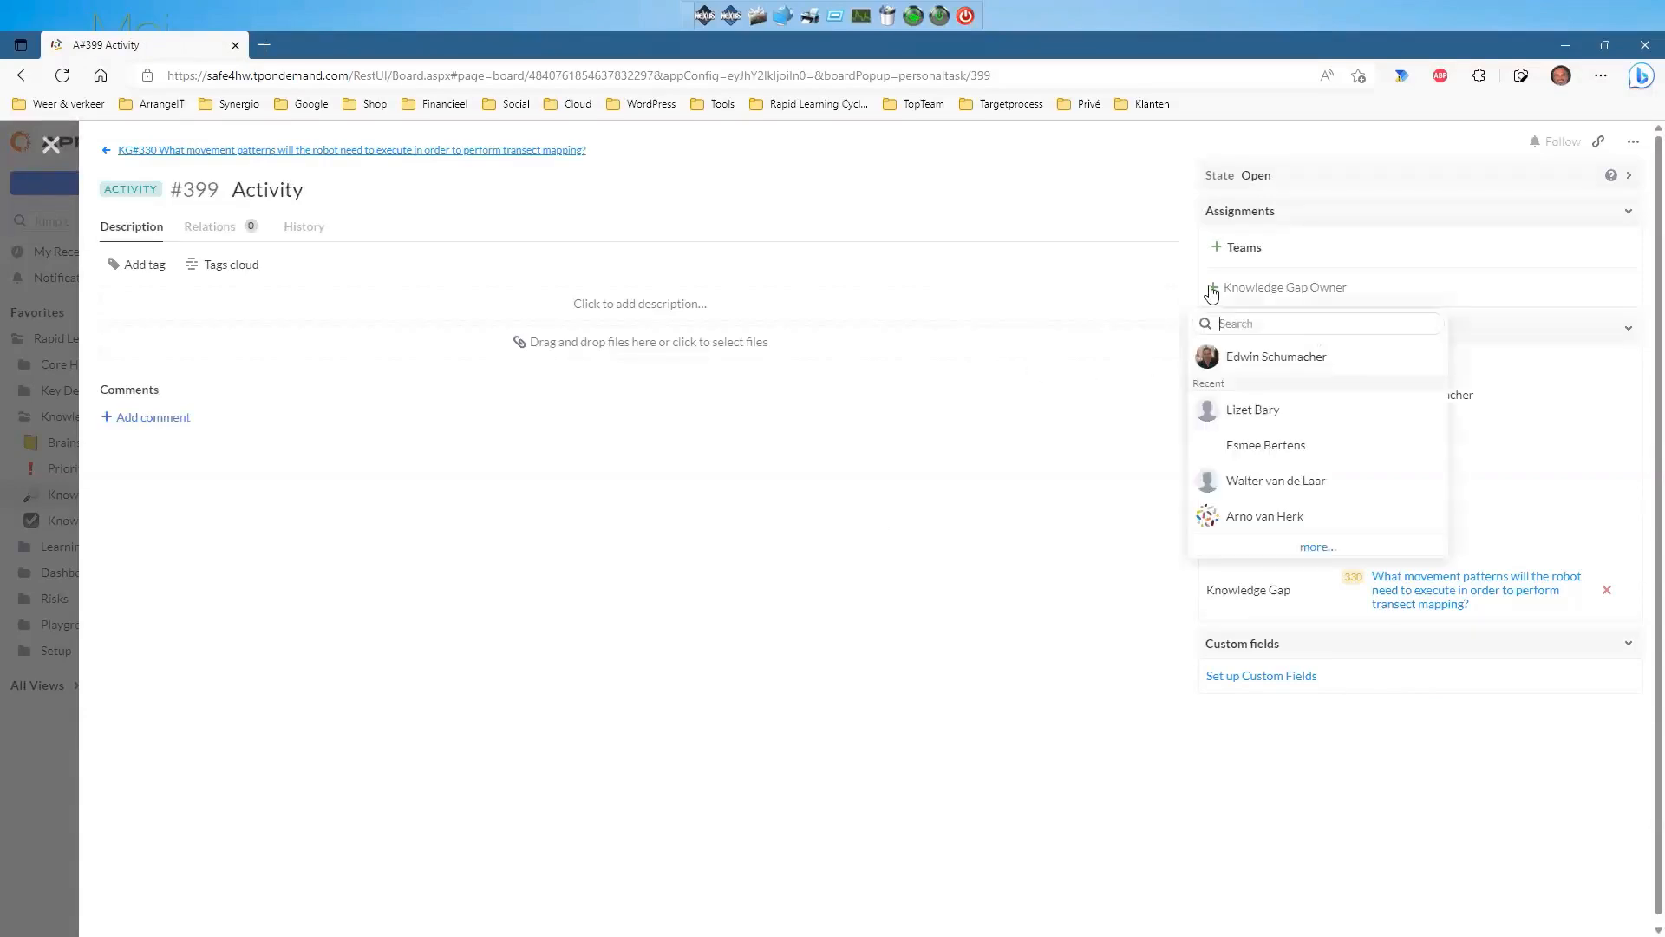
{"action": "left_click", "coordinate": [1269, 410]}
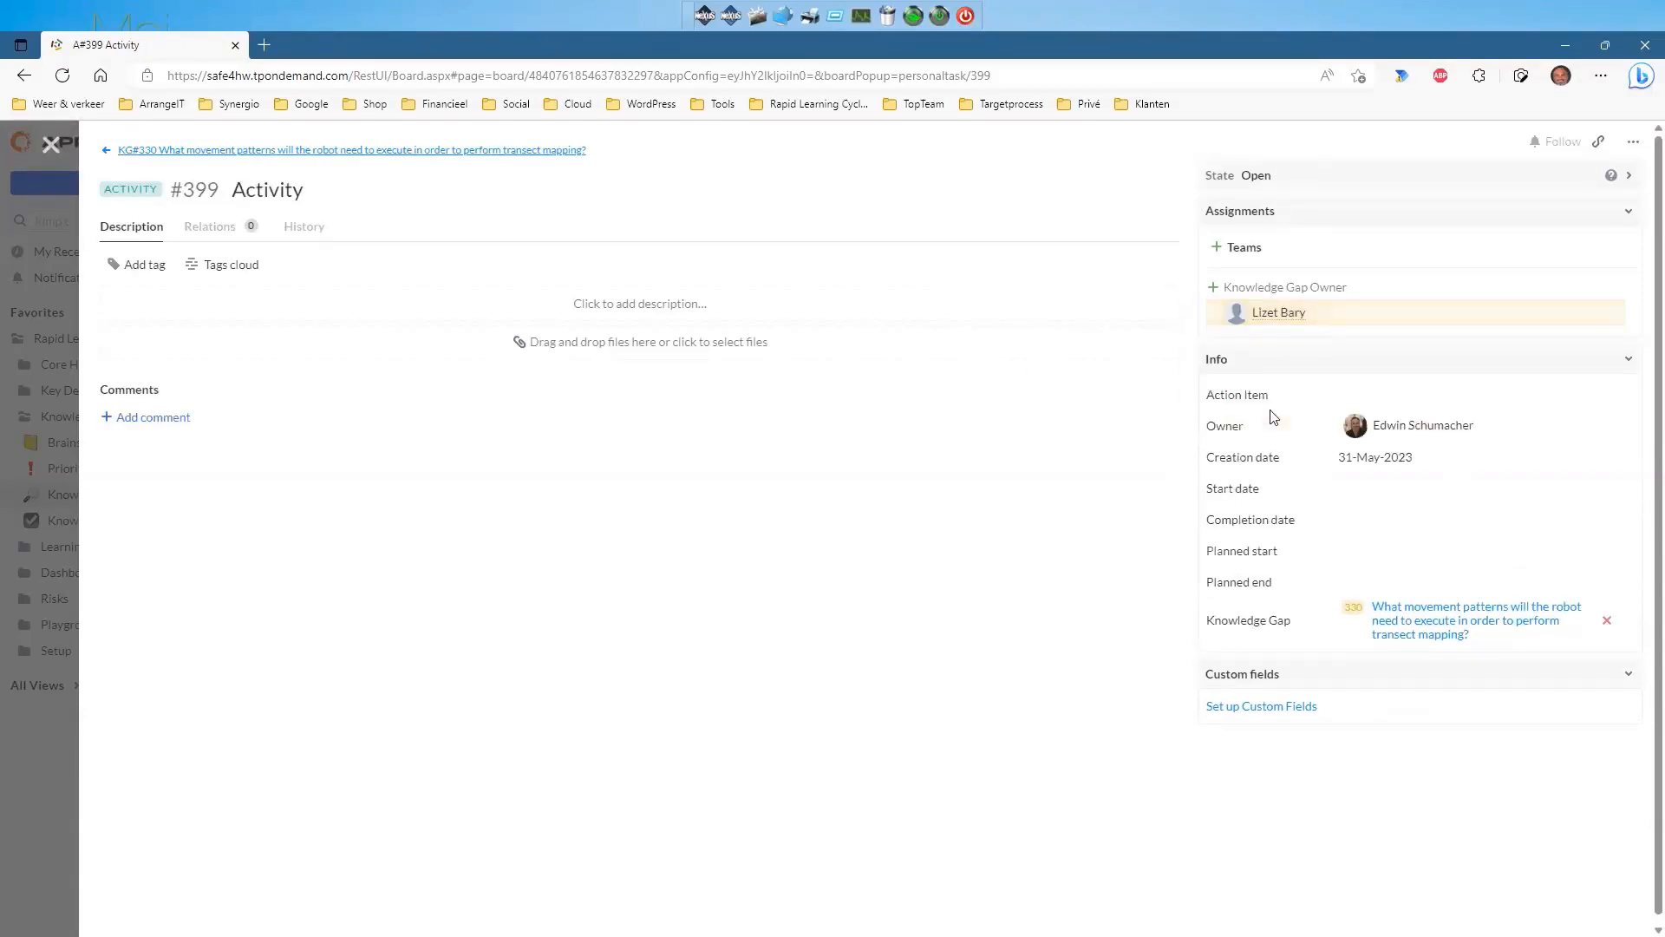
{"action": "left_click", "coordinate": [1216, 249]}
{"action": "left_click", "coordinate": [1257, 431]}
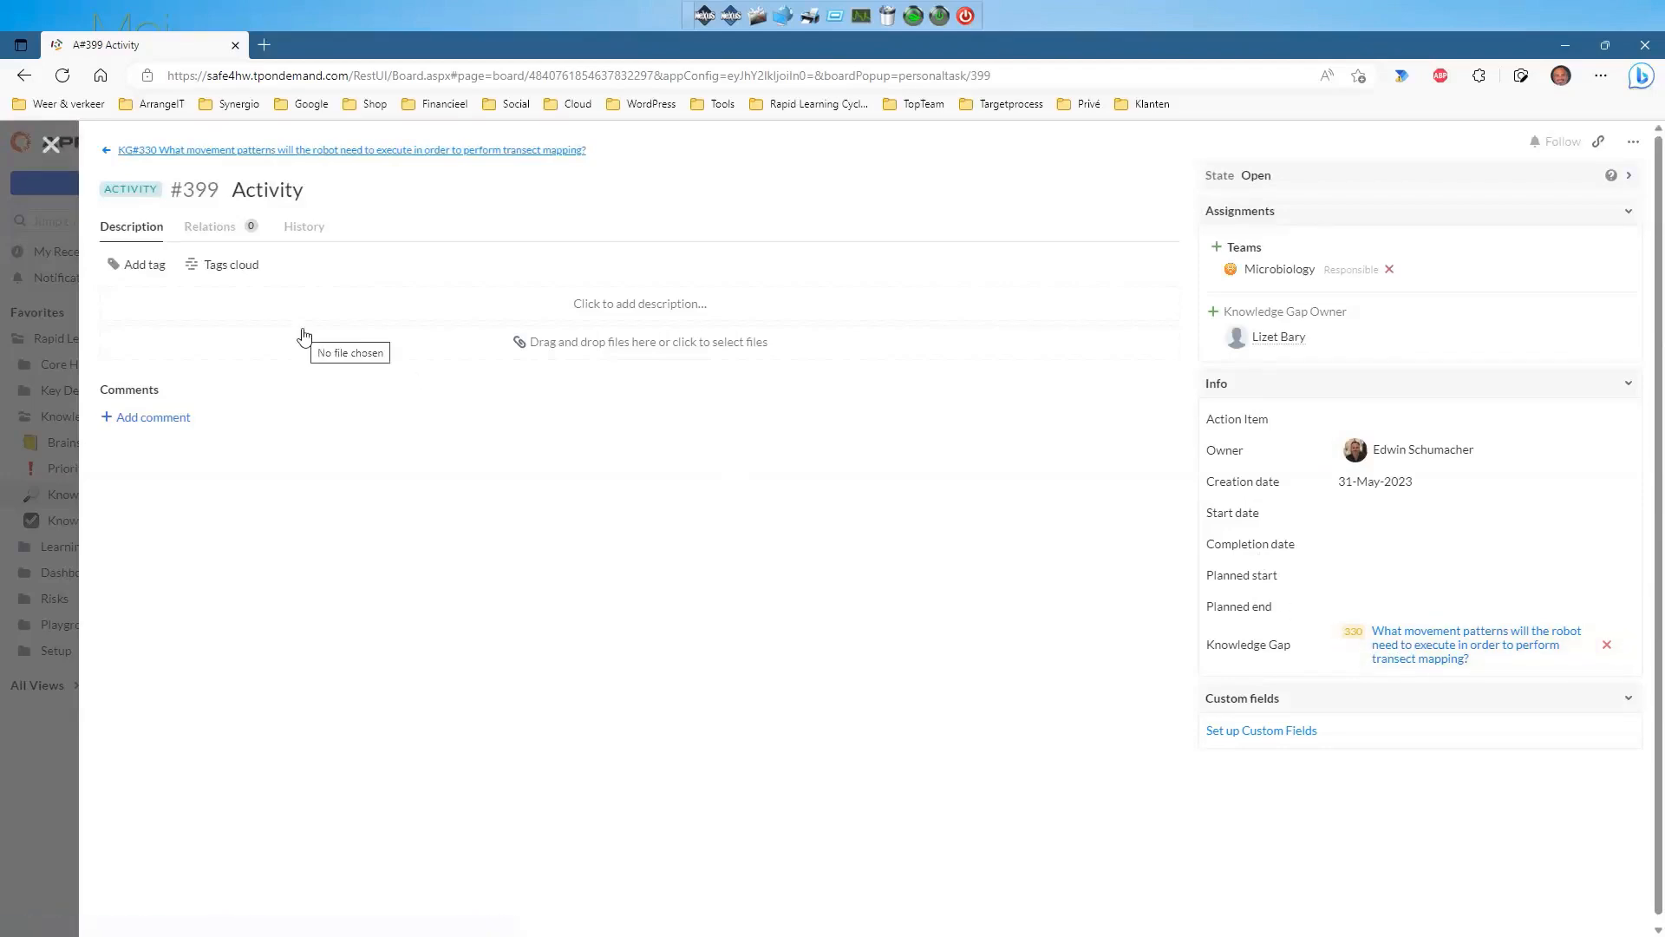
{"action": "left_click", "coordinate": [261, 151]}
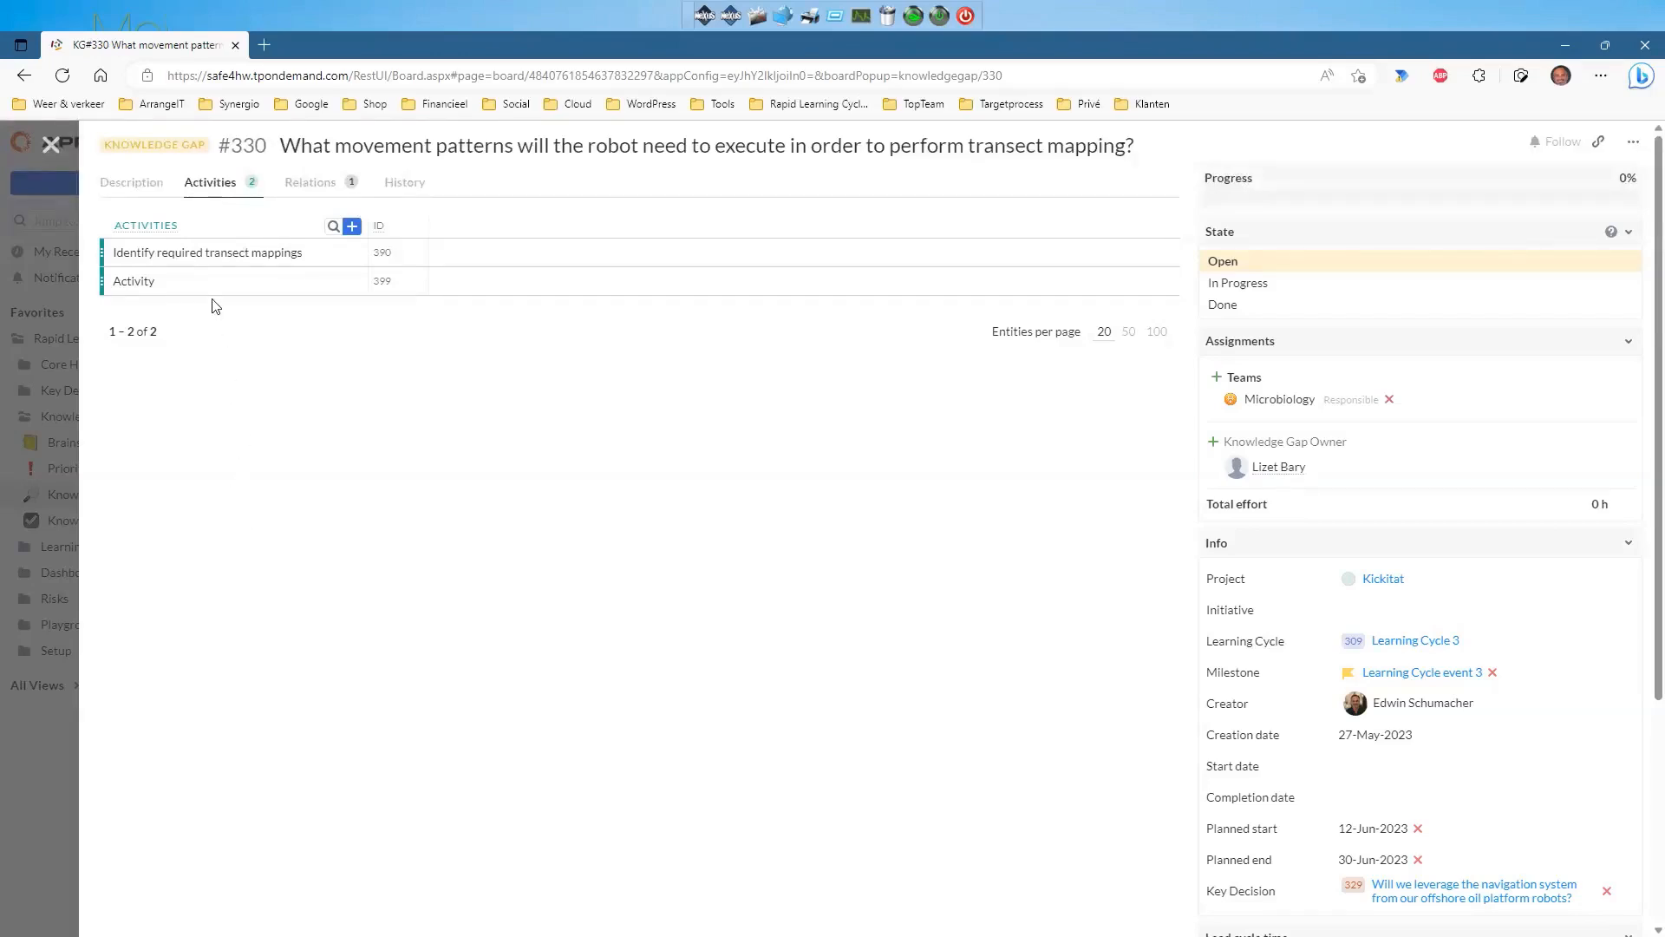
Preview activities 'Identify required transect mappings' and #399, then close knowledge gap #330.
{"action": "left_click", "coordinate": [246, 252]}
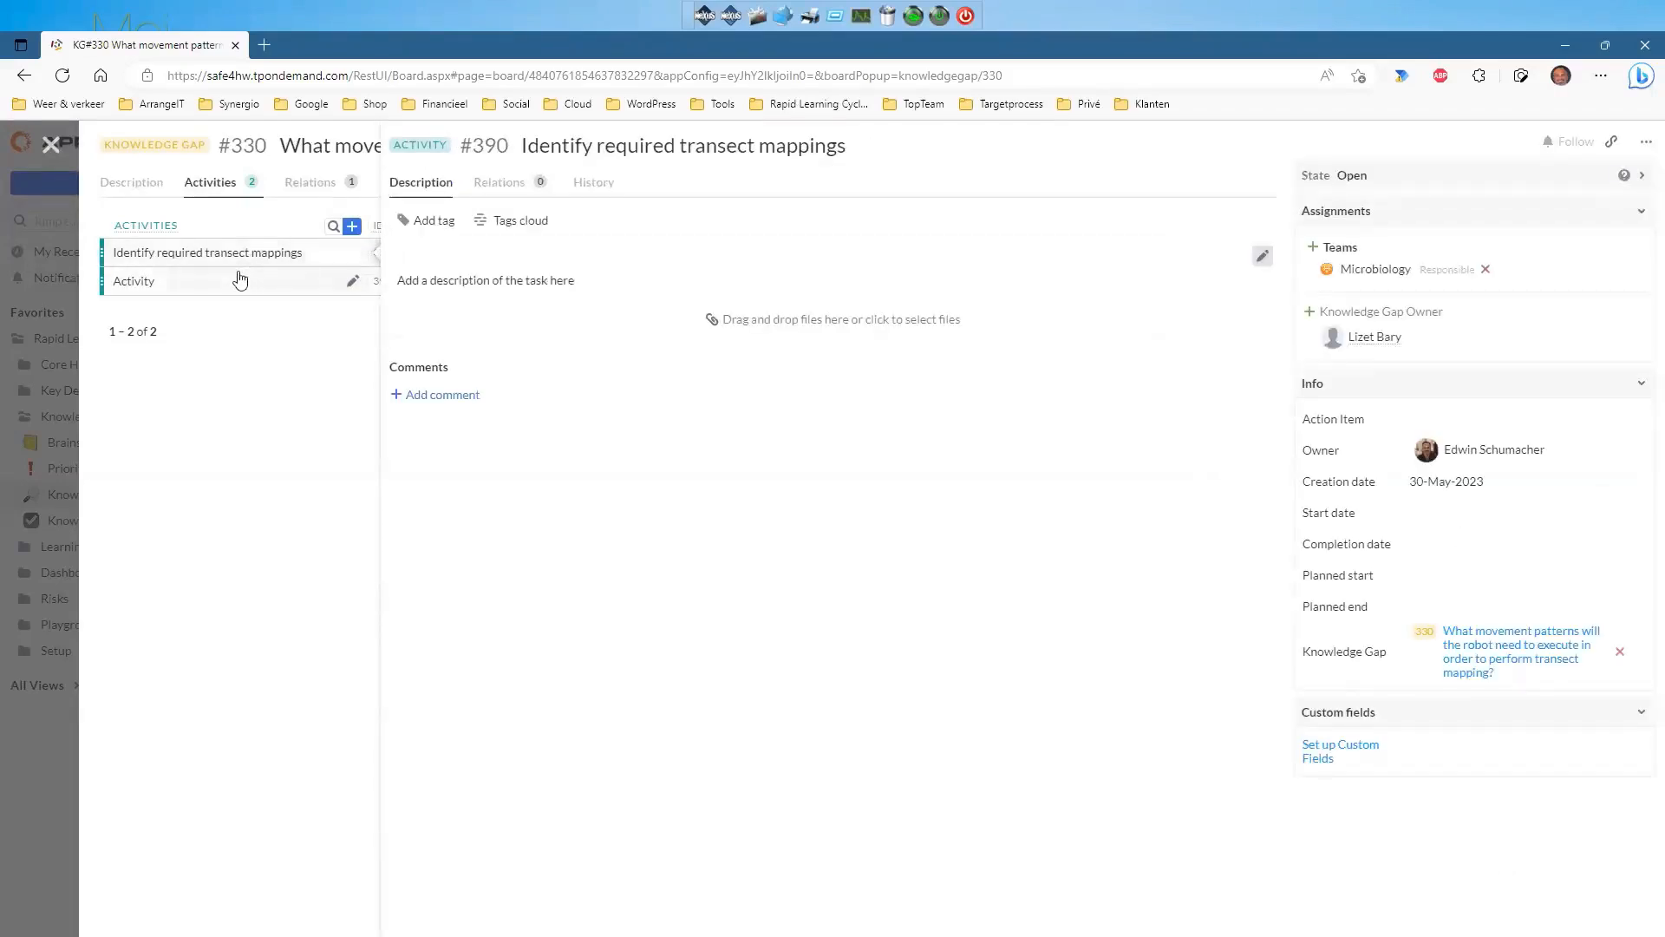
{"action": "left_click", "coordinate": [240, 280]}
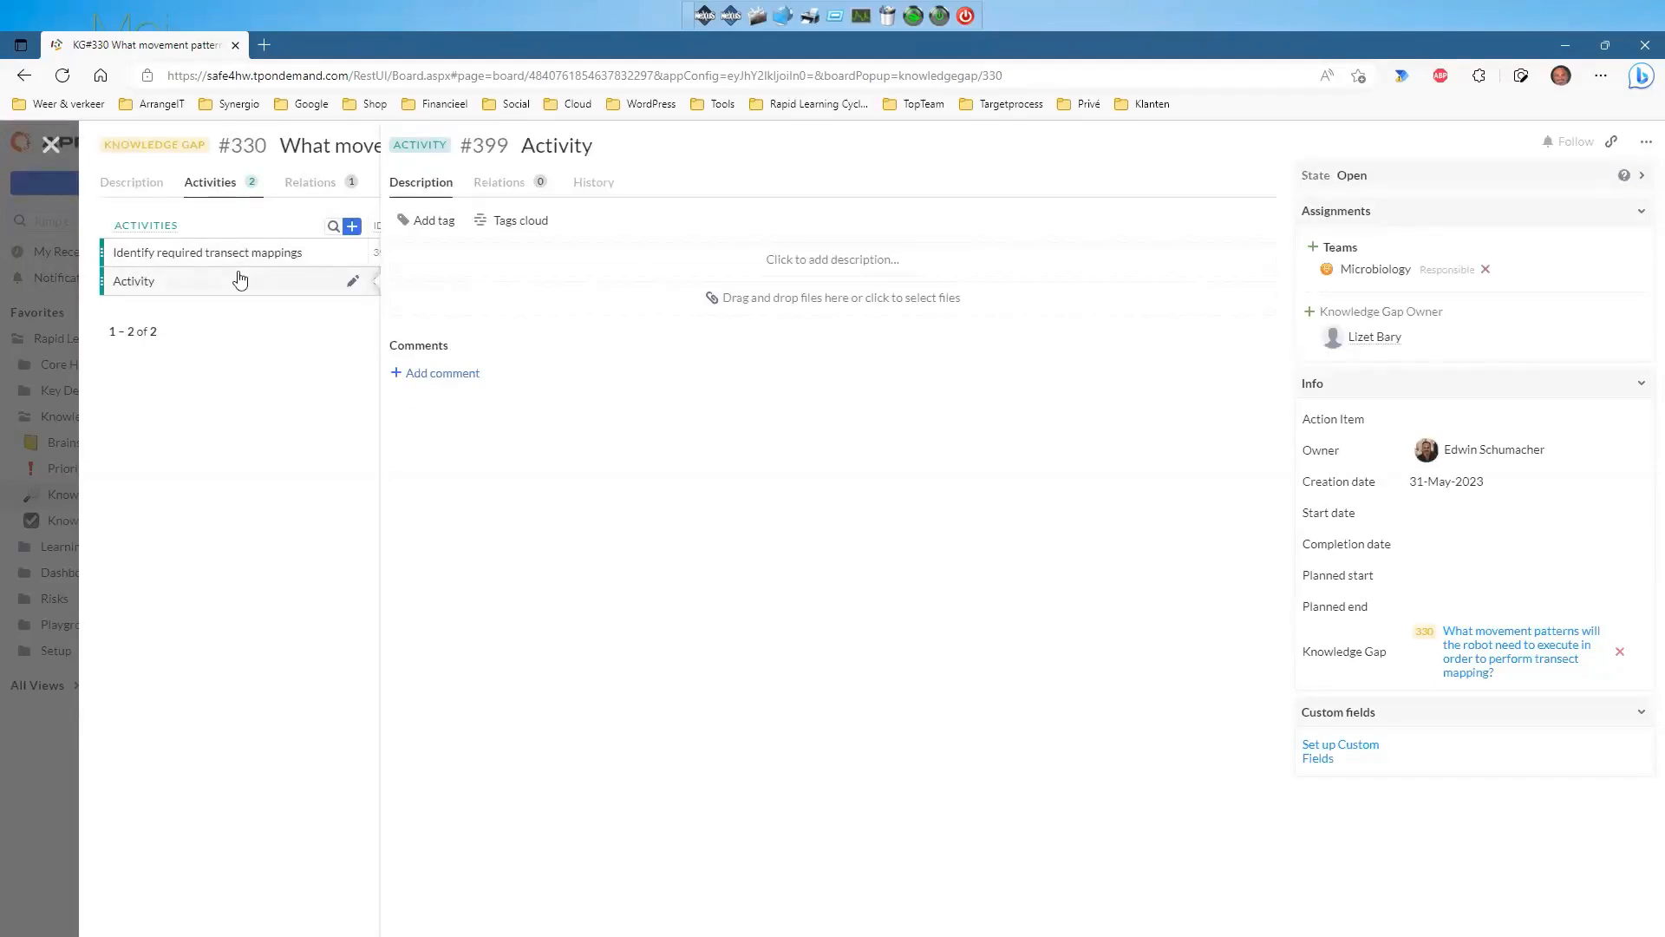
{"action": "left_click", "coordinate": [245, 367]}
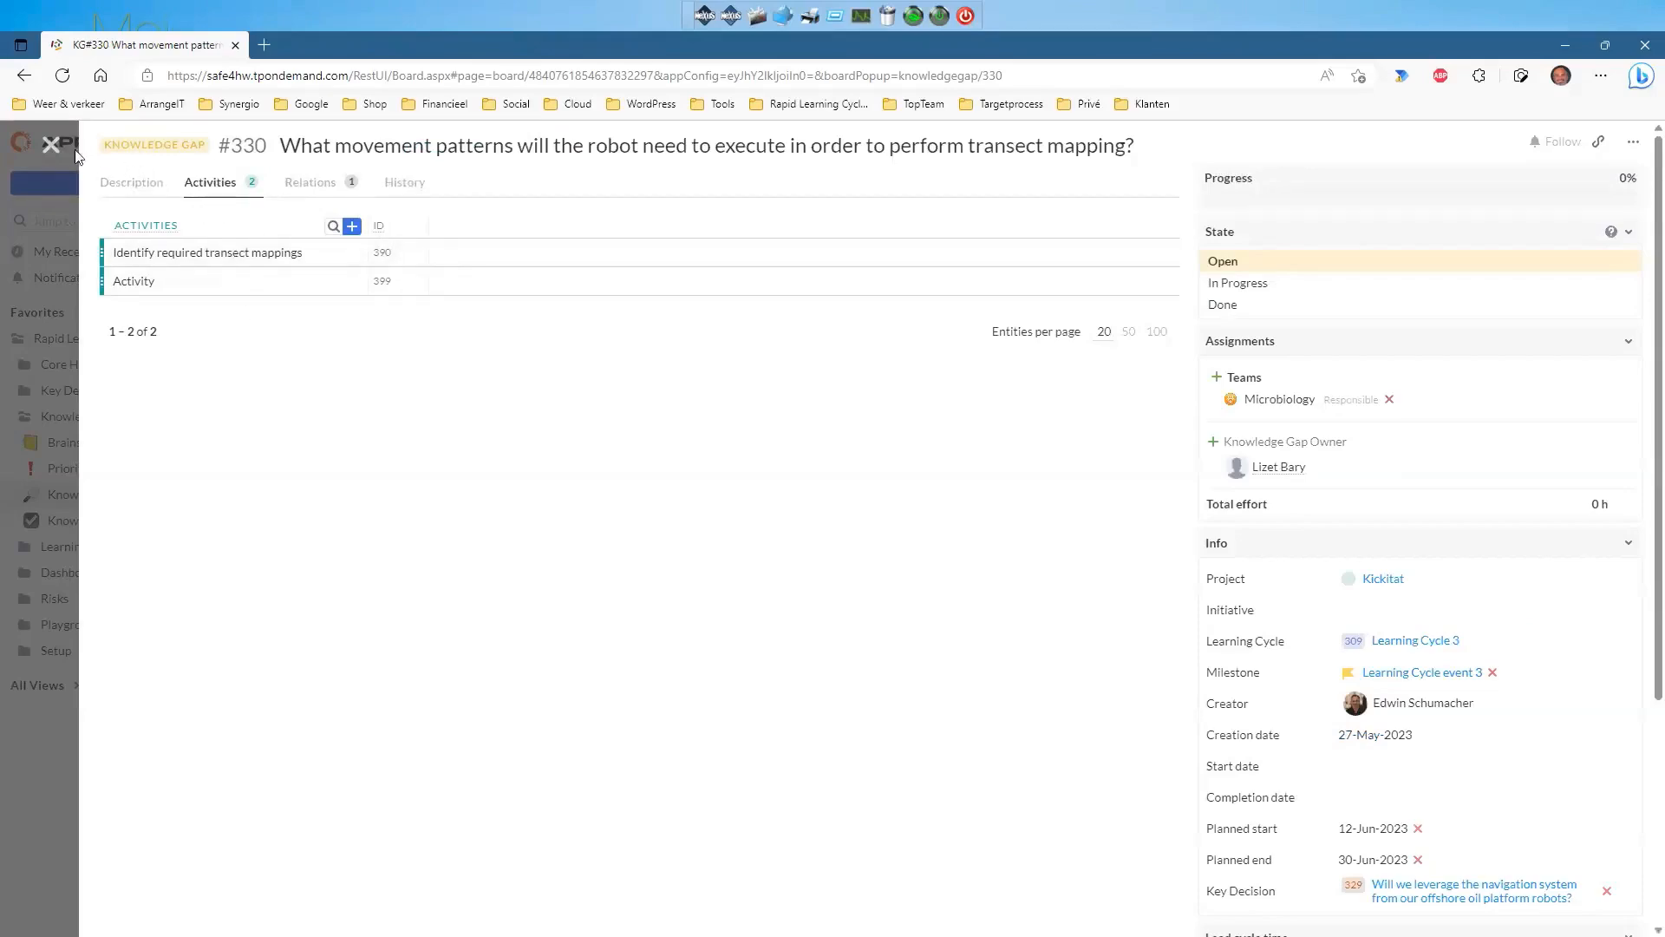
{"action": "left_click", "coordinate": [50, 145]}
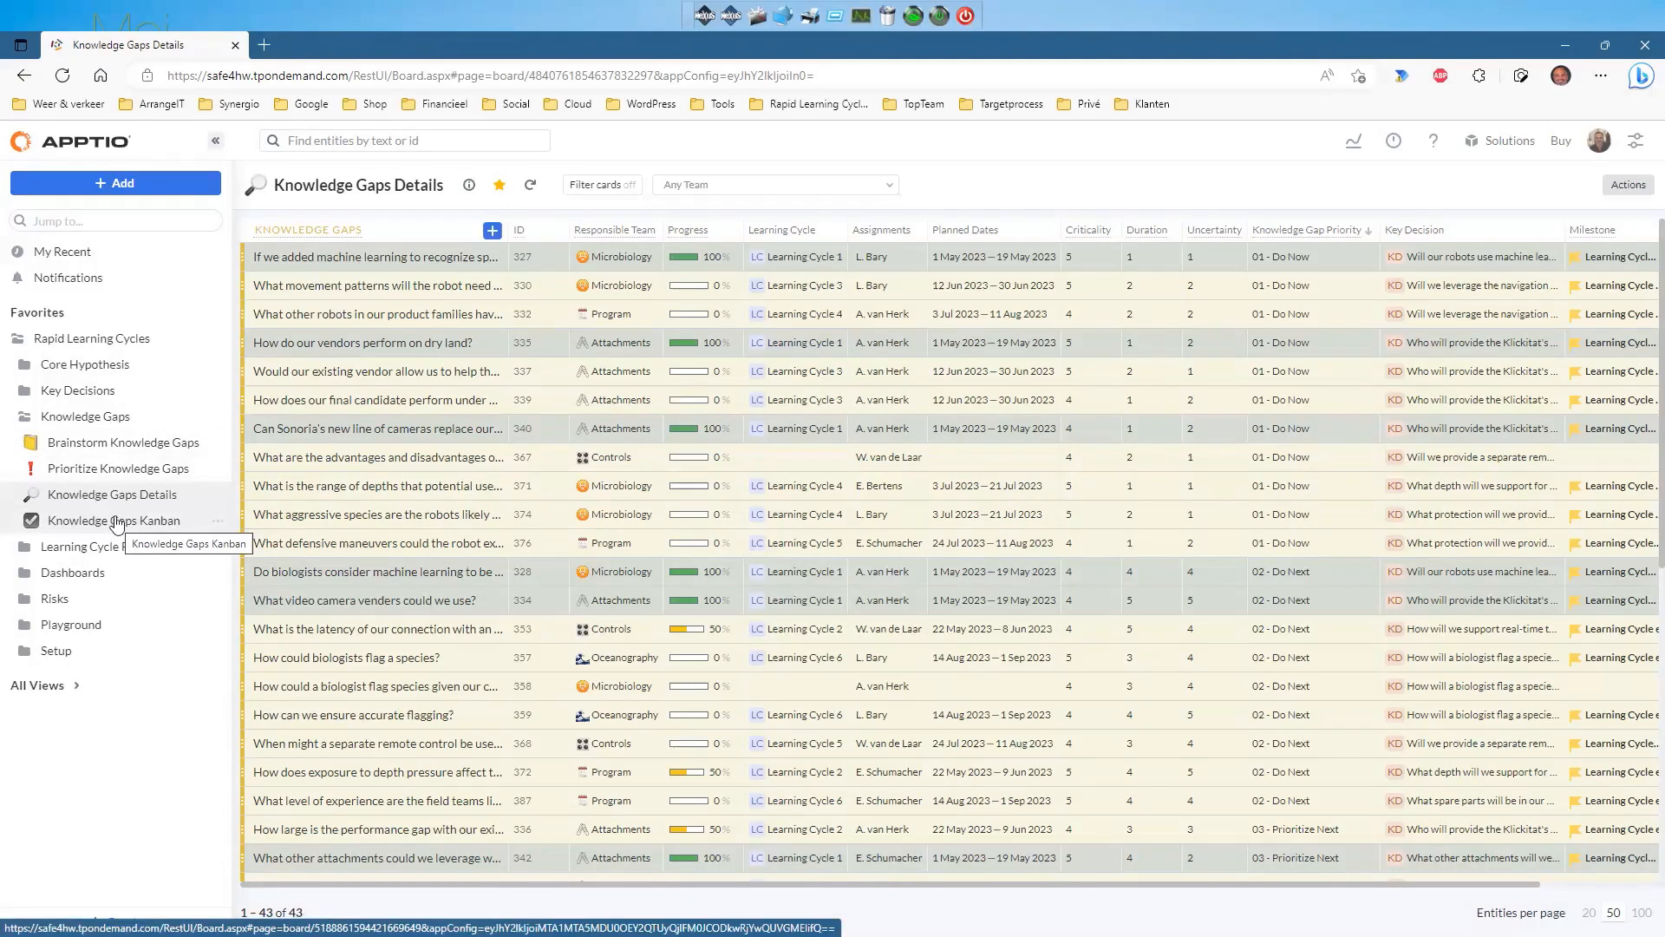
On the Knowledge Gaps Kanban board, move card KG 1 (#398) into In Progress, then Done.
{"action": "left_click", "coordinate": [217, 146]}
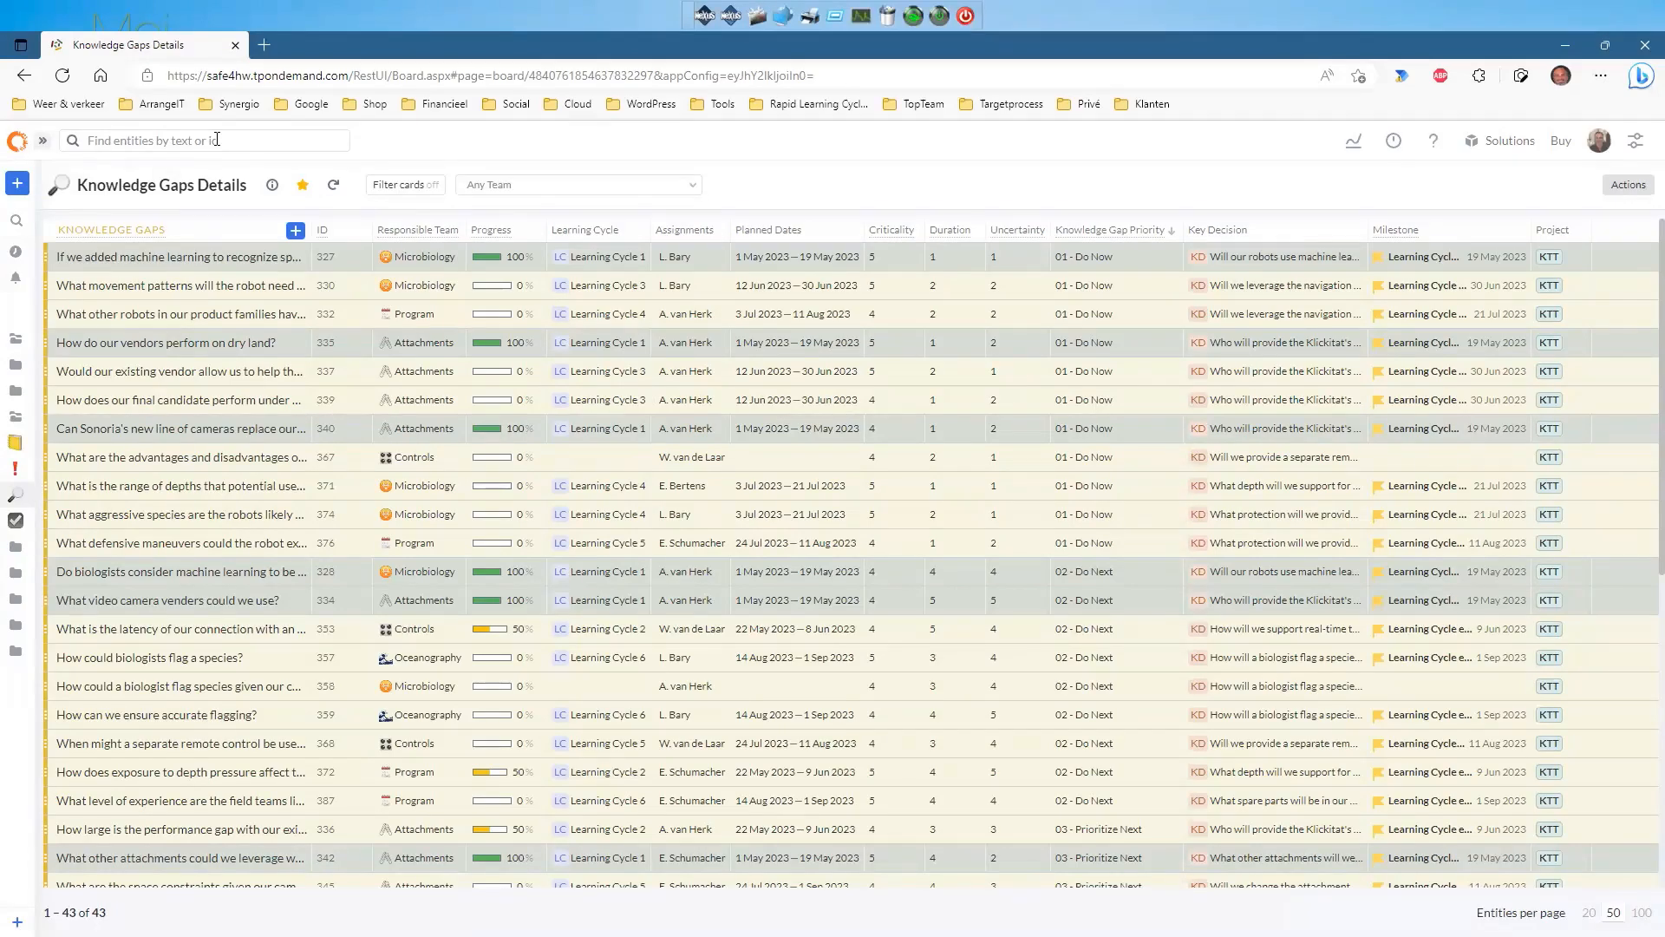
{"action": "left_click", "coordinate": [16, 521]}
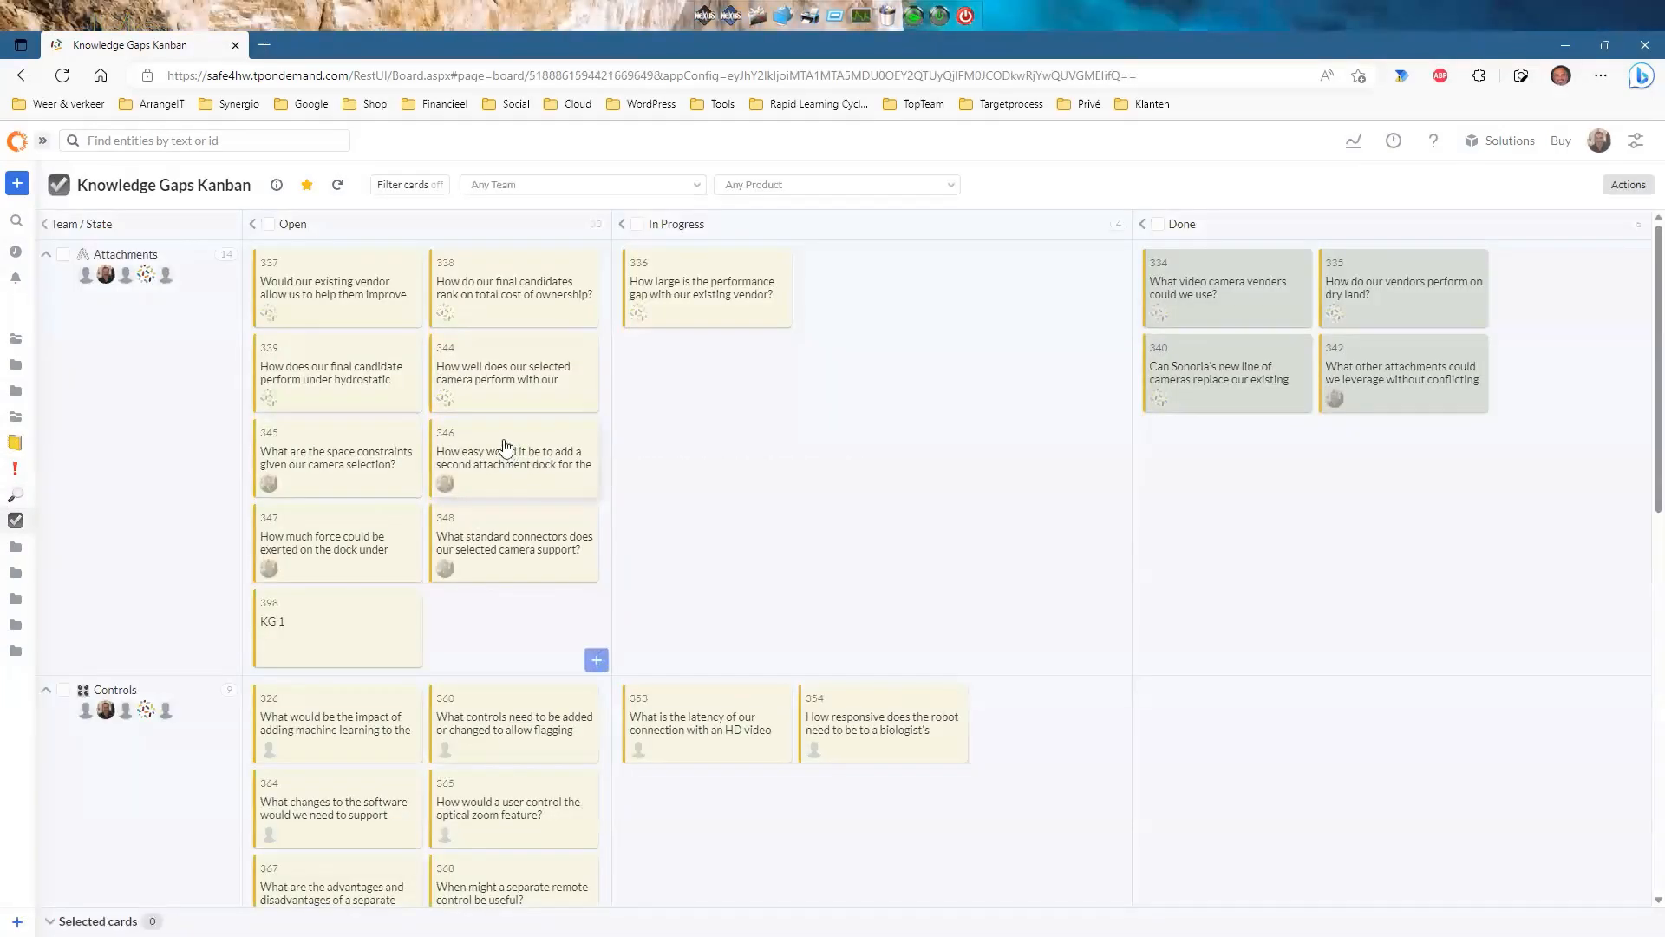
{"action": "scroll", "coordinate": [508, 449], "scroll_direction": "down", "scroll_amount": 1}
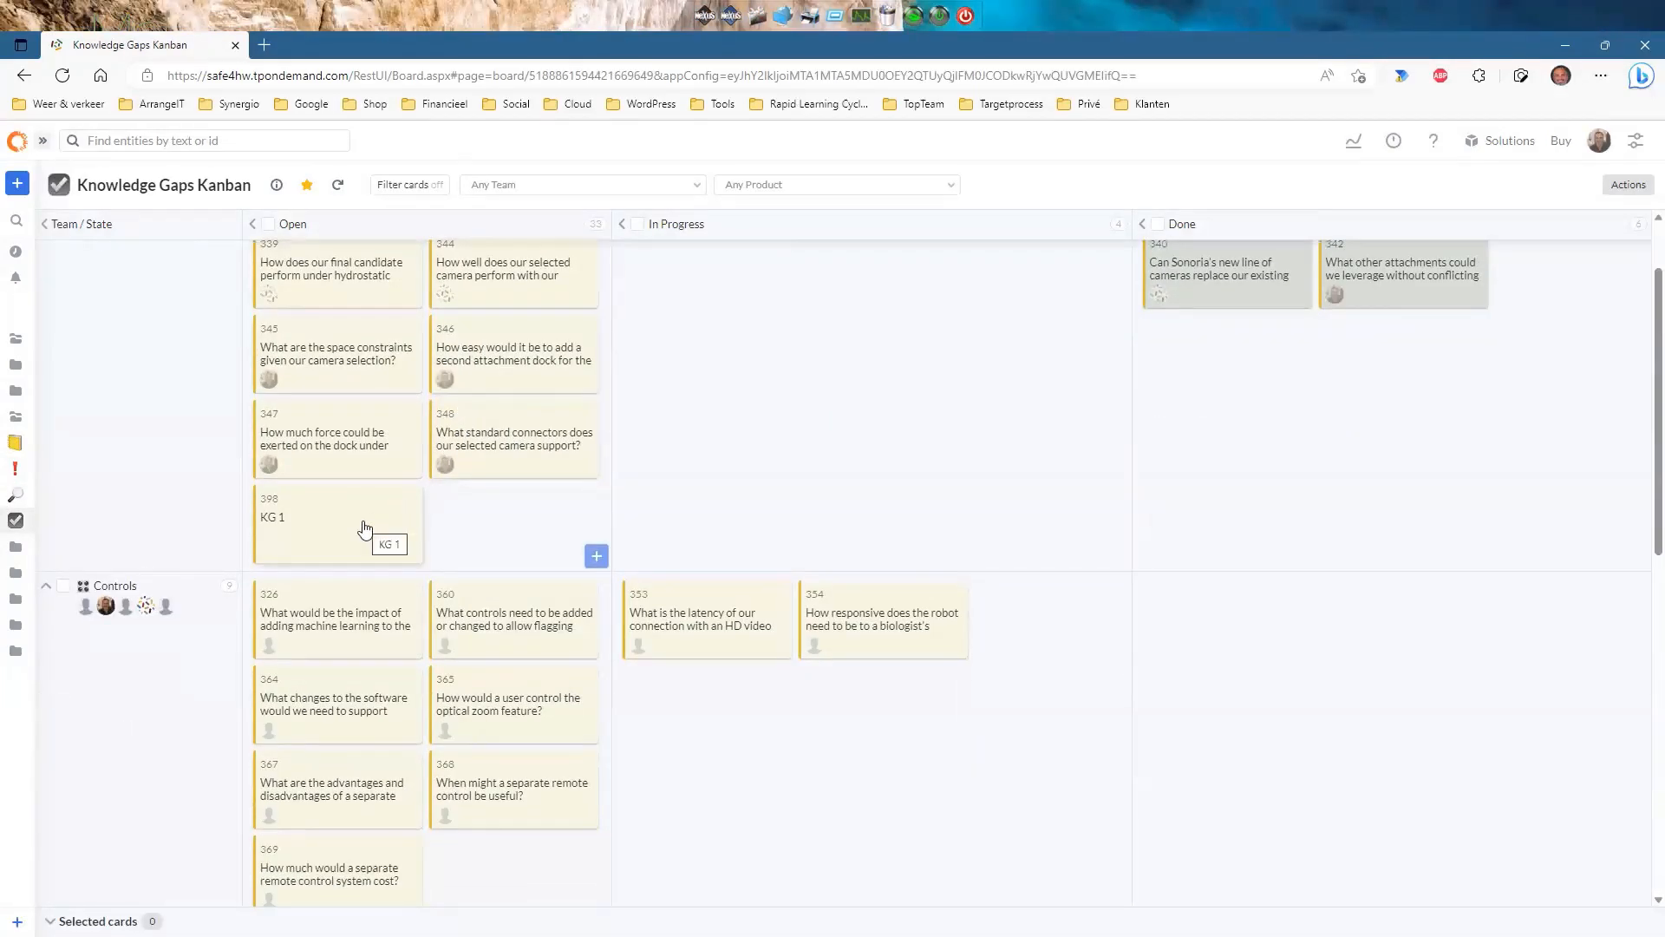
{"action": "left_click_drag", "start_coordinate": [342, 531], "coordinate": [782, 438]}
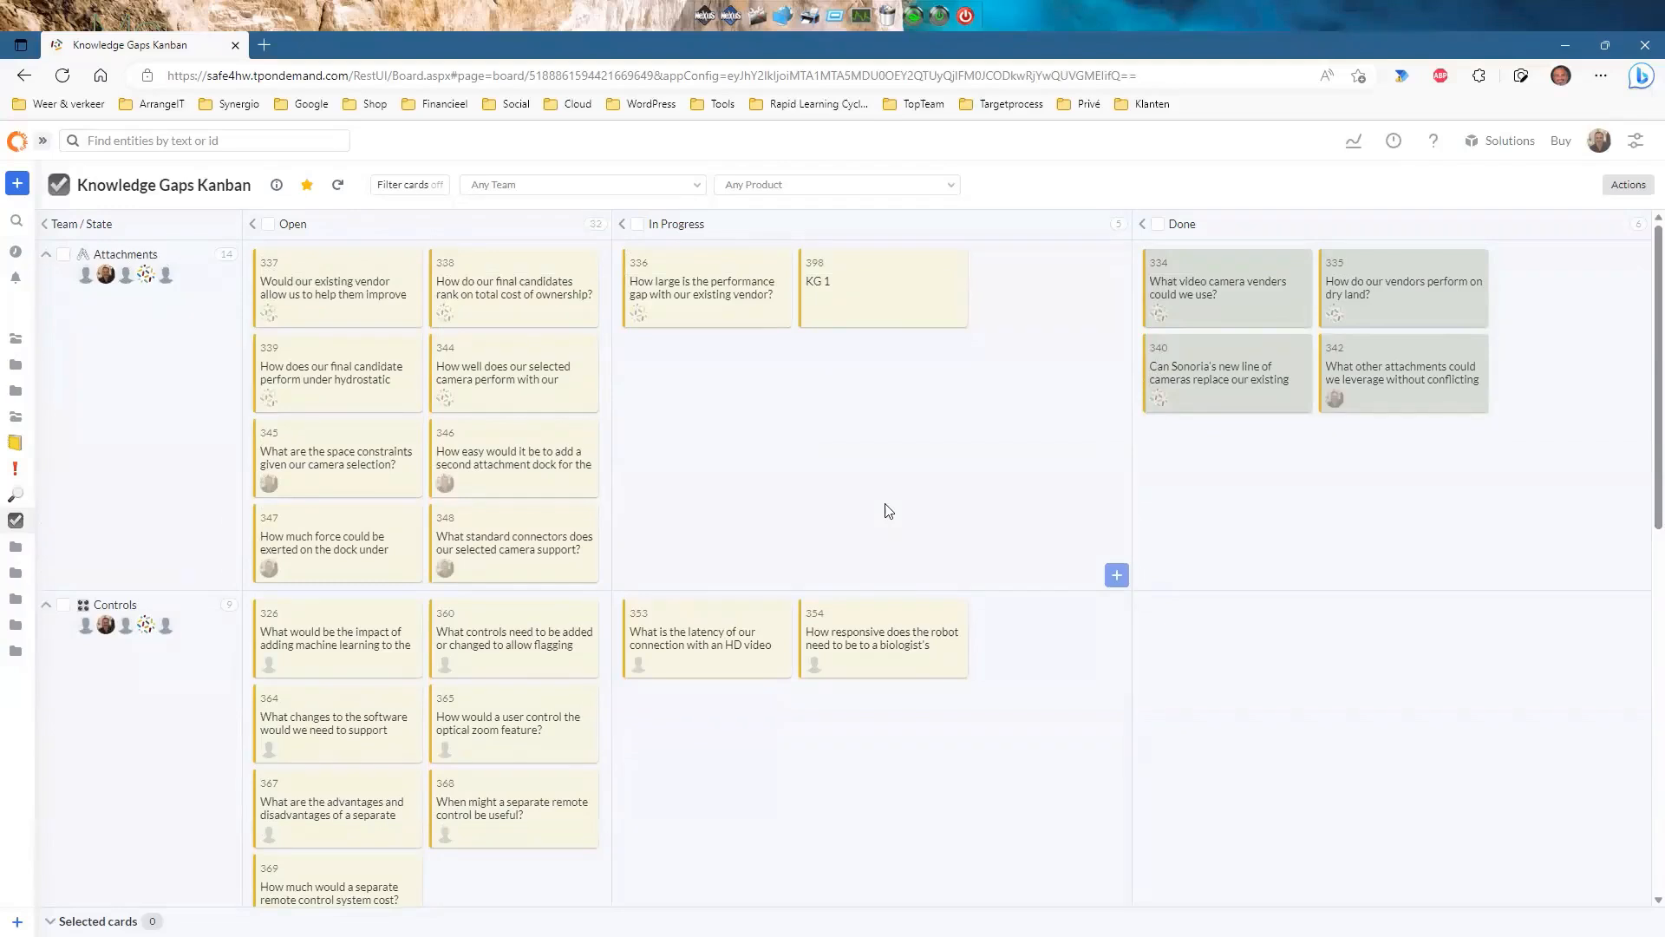
{"action": "left_click_drag", "start_coordinate": [862, 294], "coordinate": [1386, 508]}
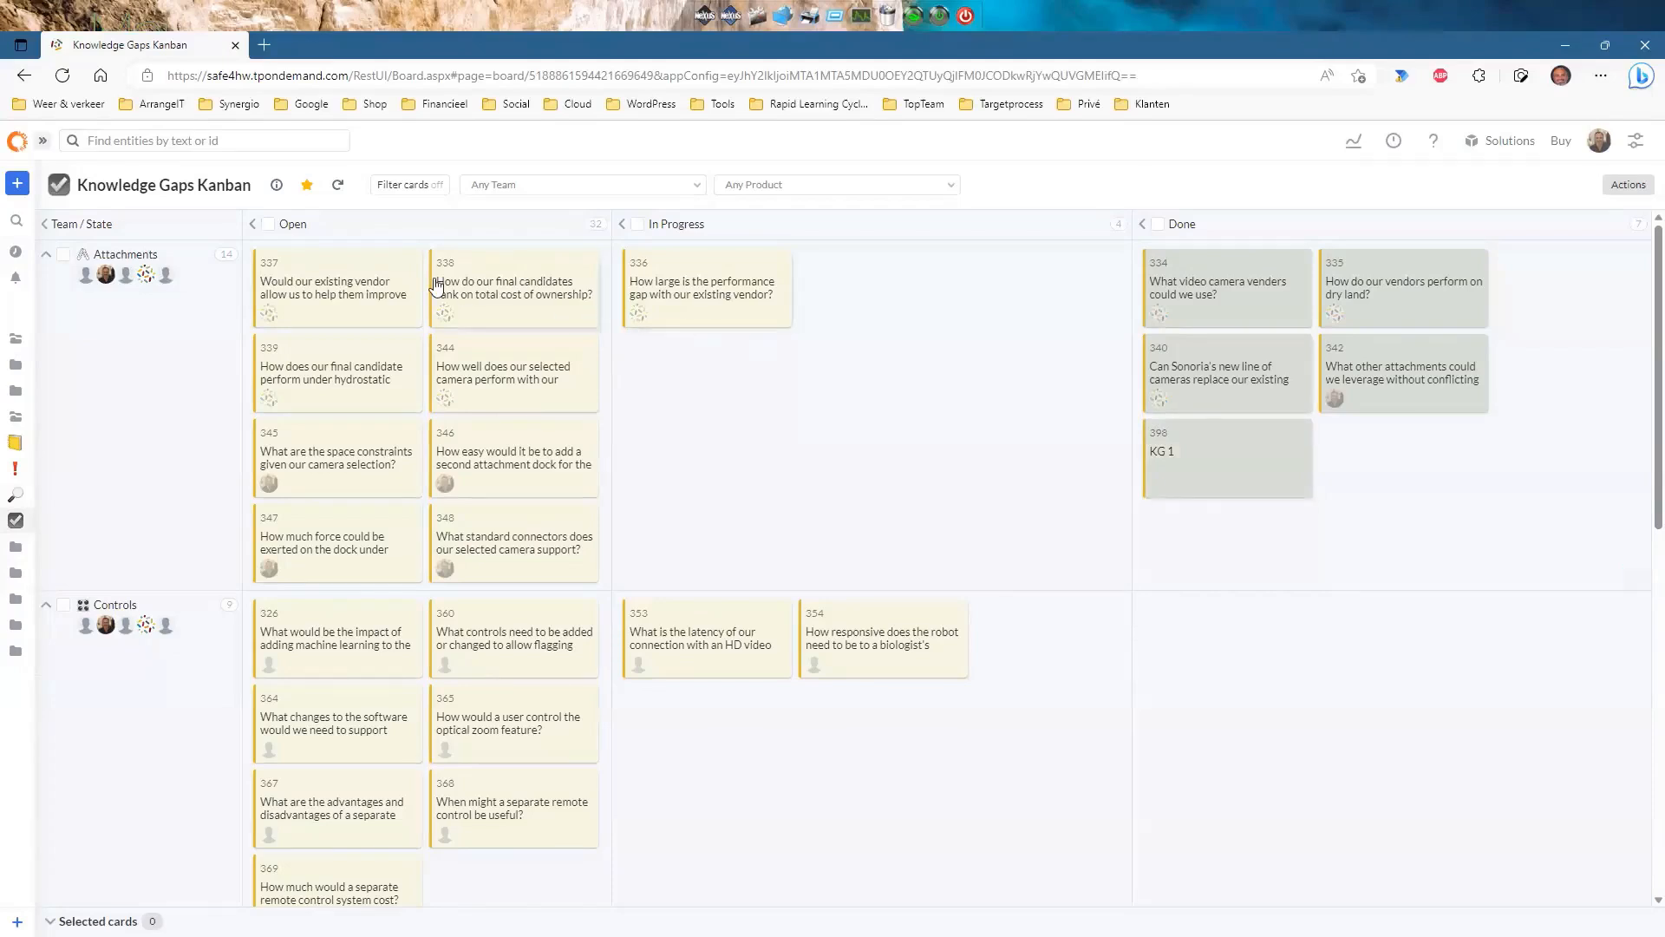
{"action": "left_click", "coordinate": [1202, 471]}
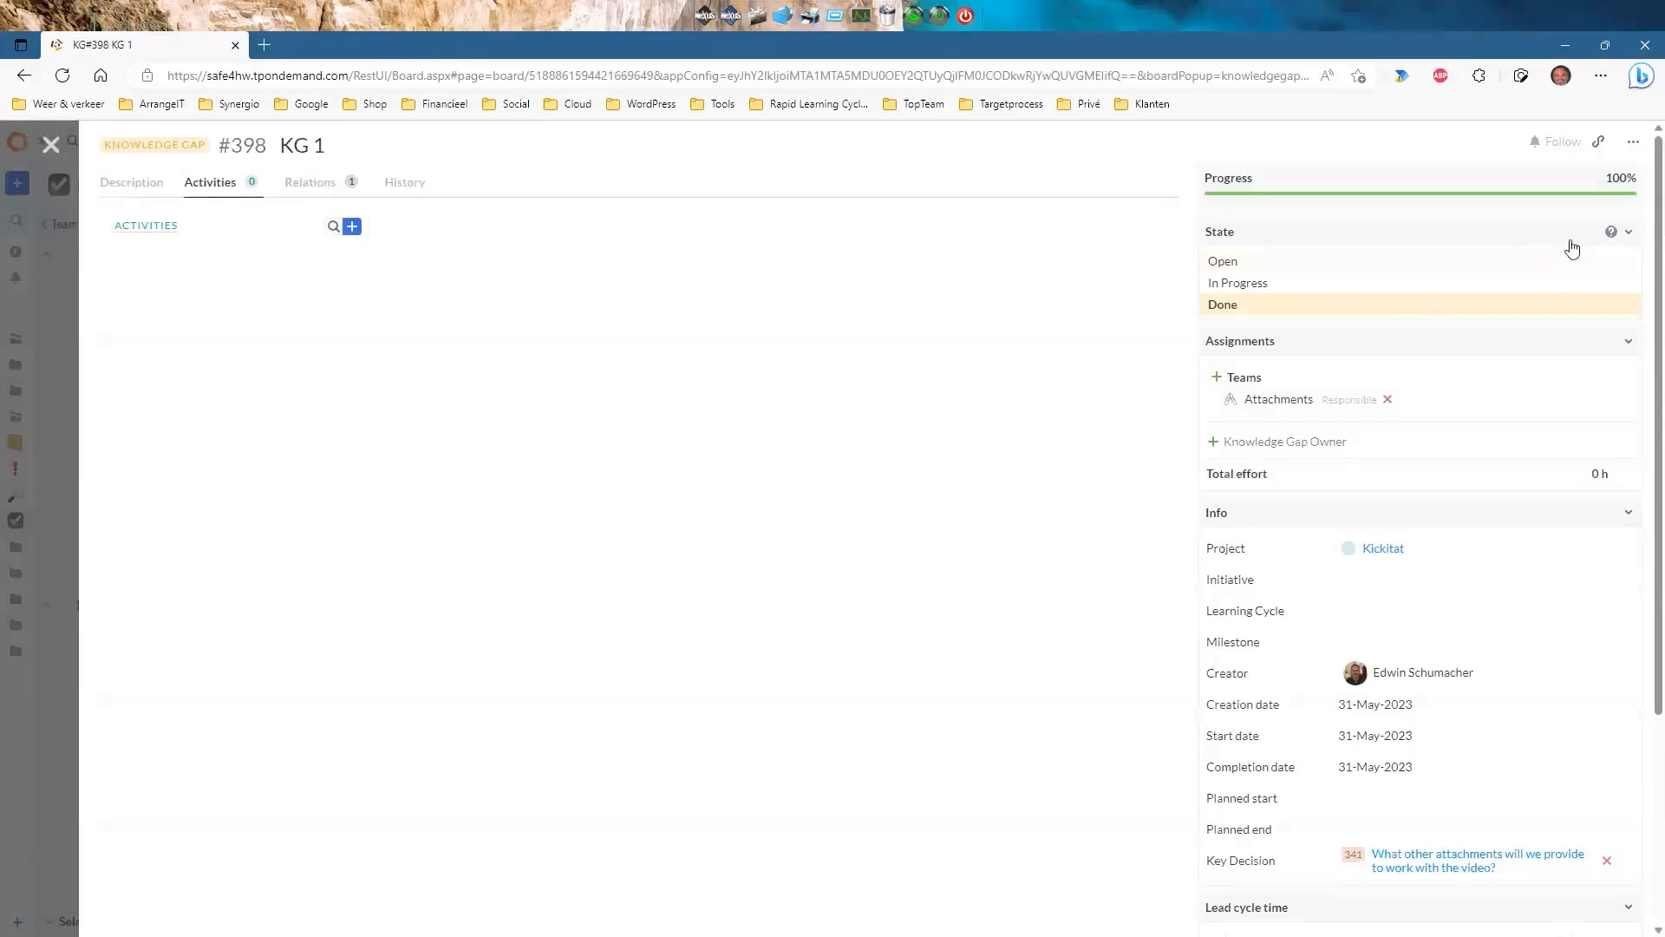
{"action": "left_click", "coordinate": [1232, 286]}
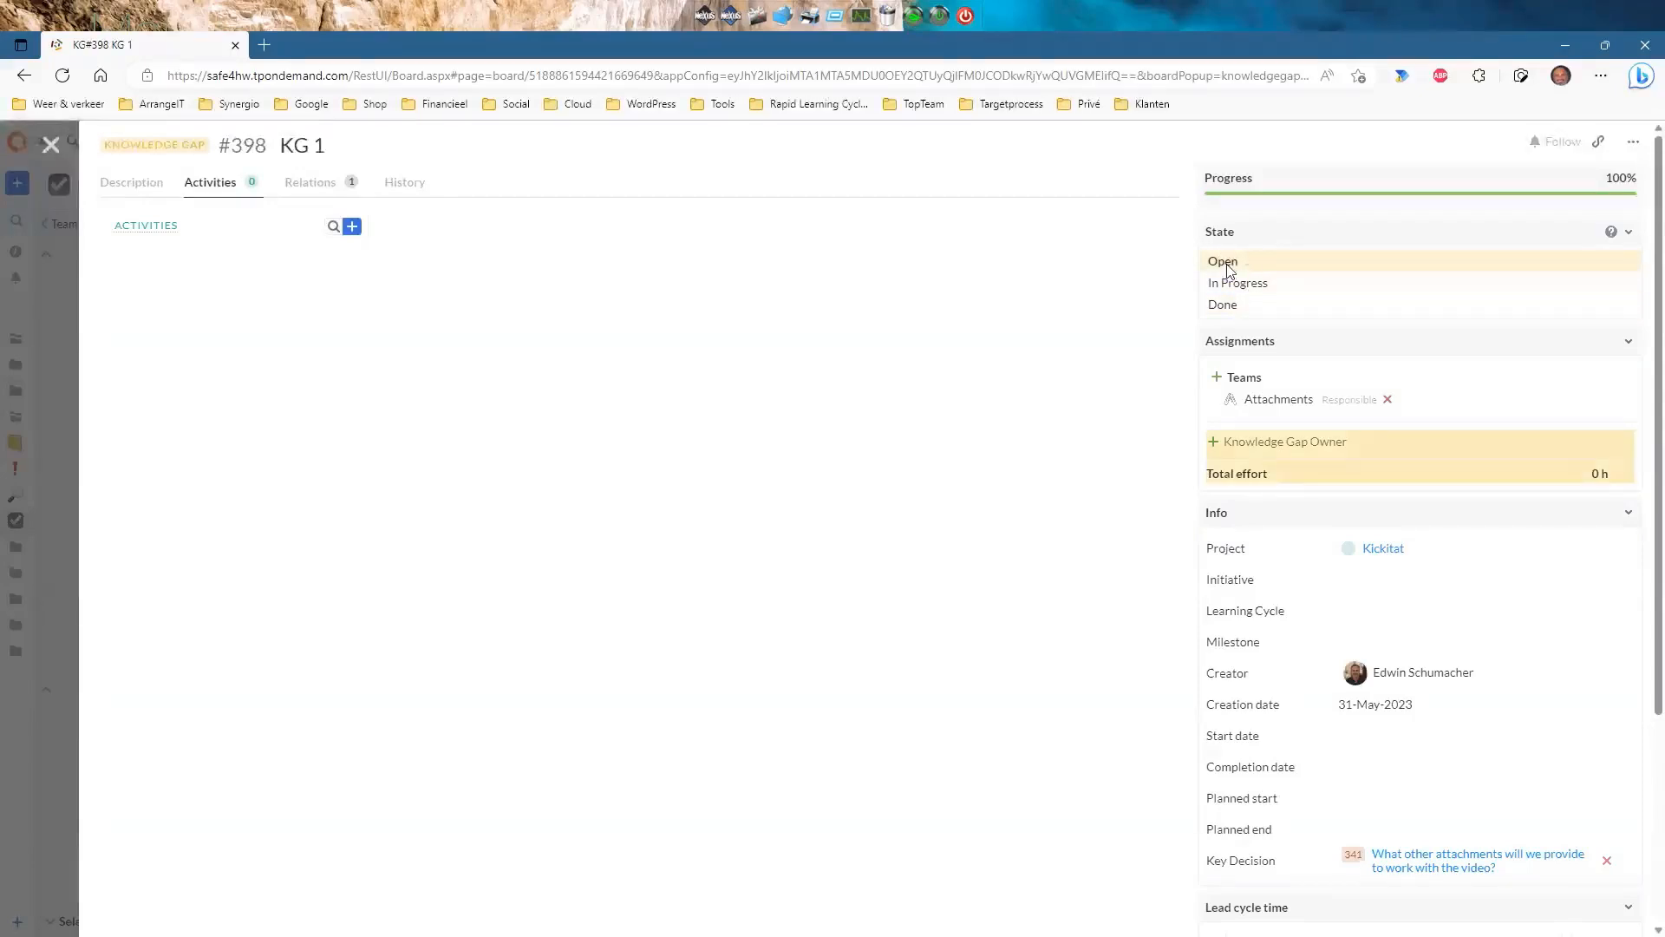
{"action": "left_click", "coordinate": [1229, 307]}
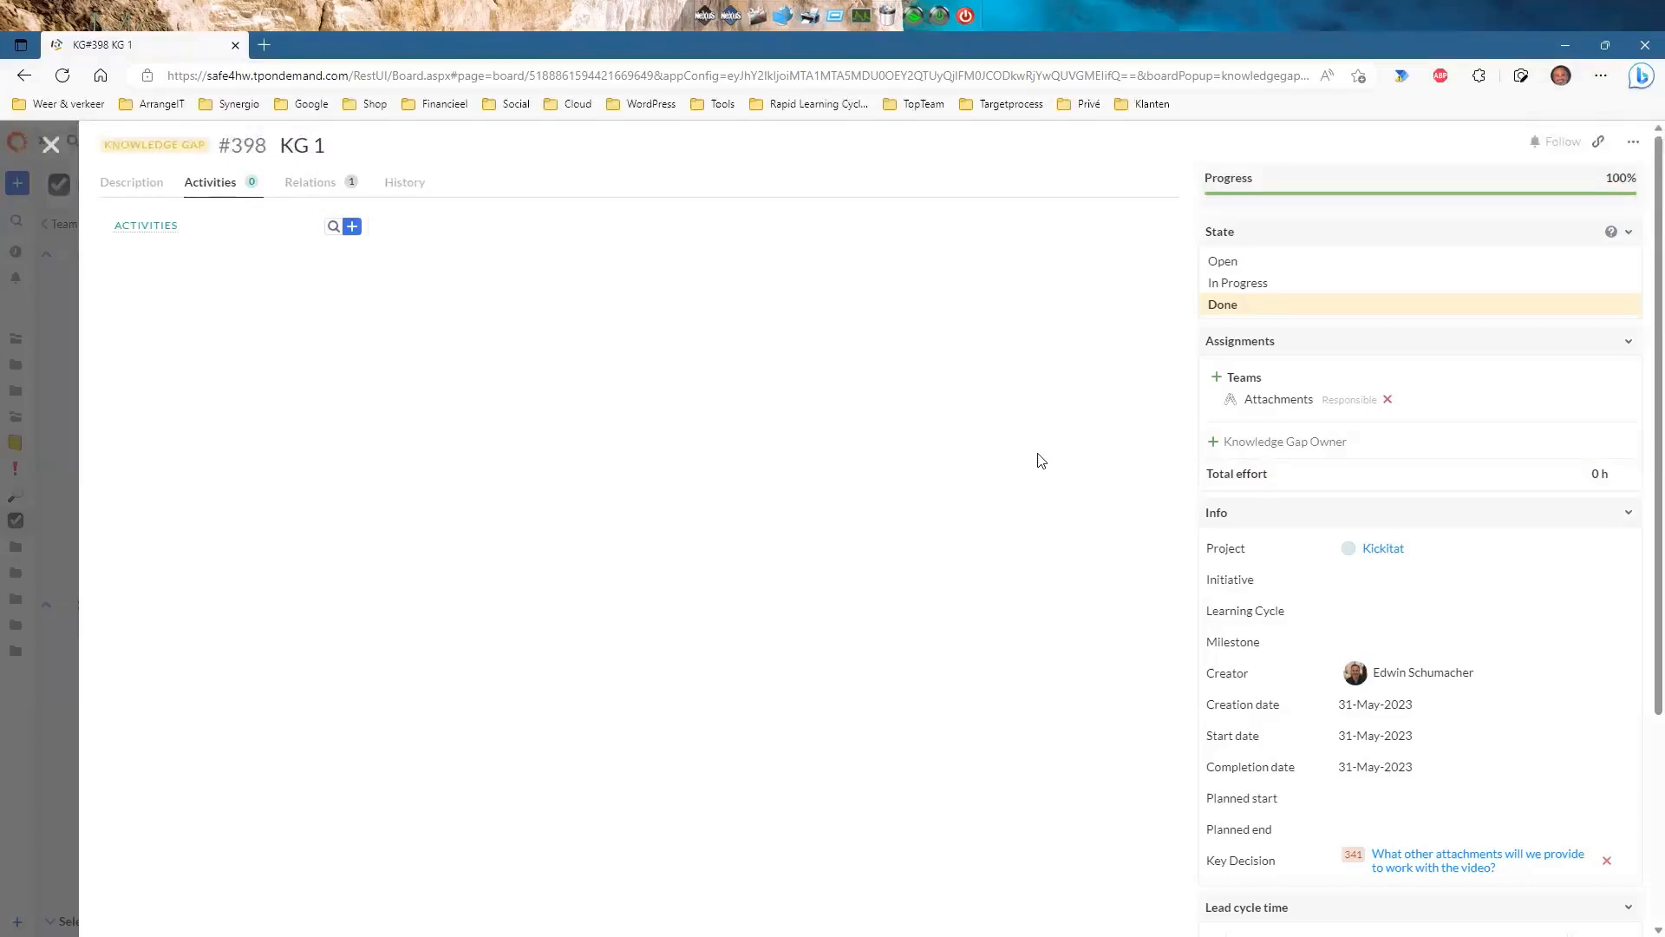
{"action": "left_click", "coordinate": [52, 145]}
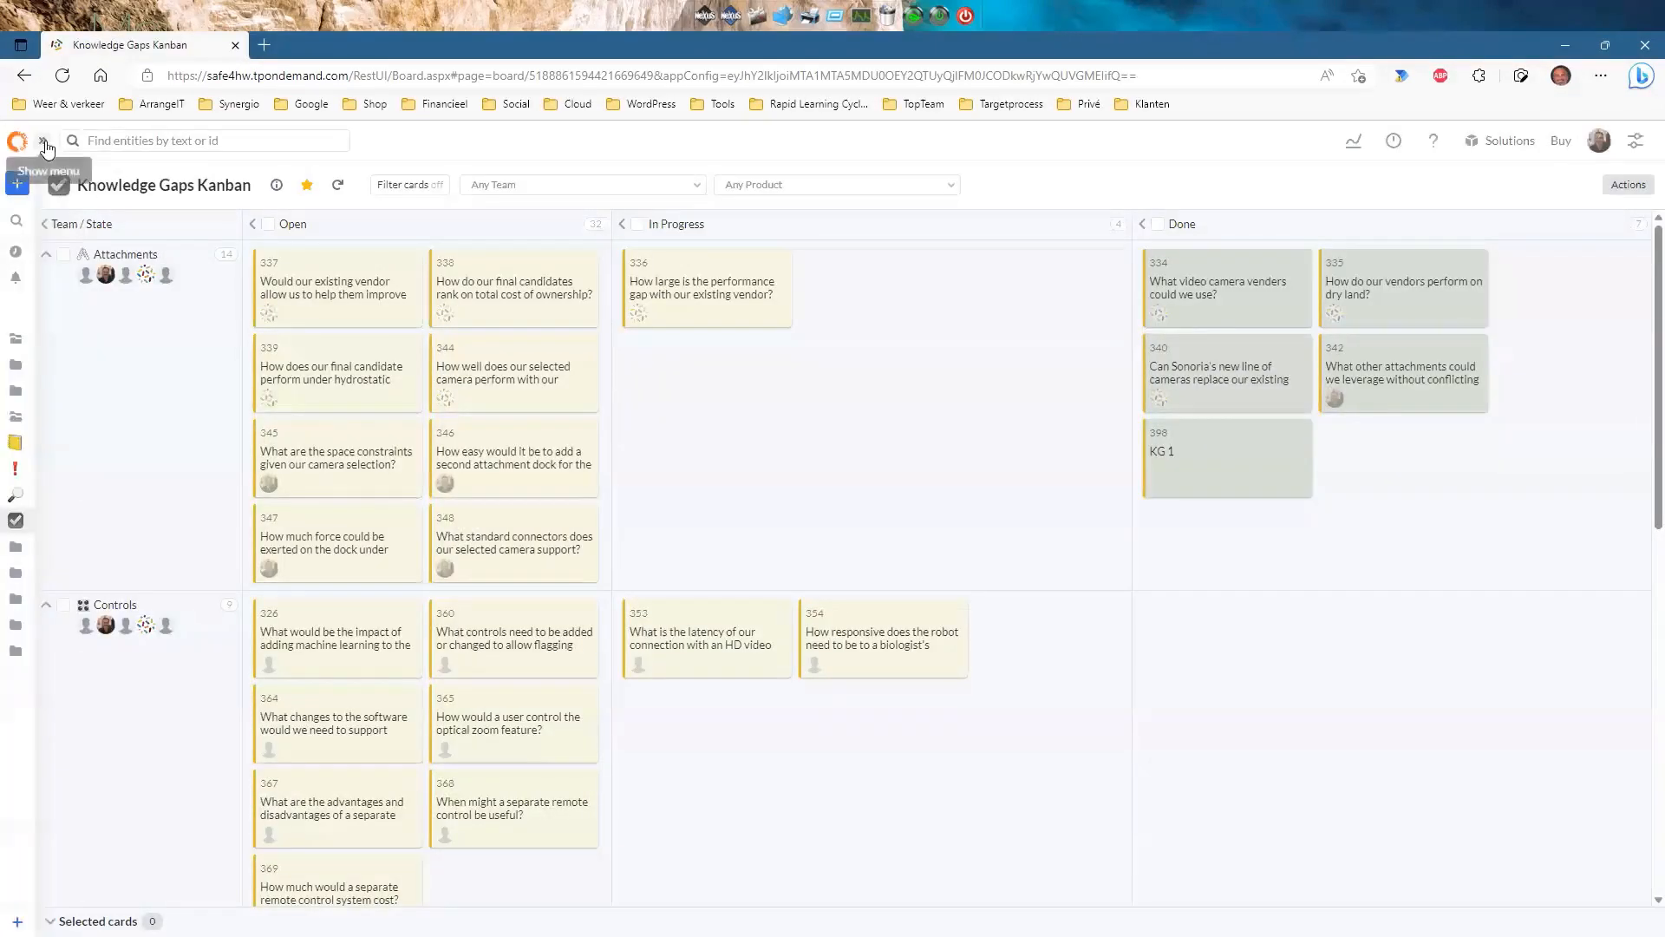
Show the navigation menu and open the Learning Cycle Plan view from the Favorites folder.
{"action": "left_click", "coordinate": [43, 144]}
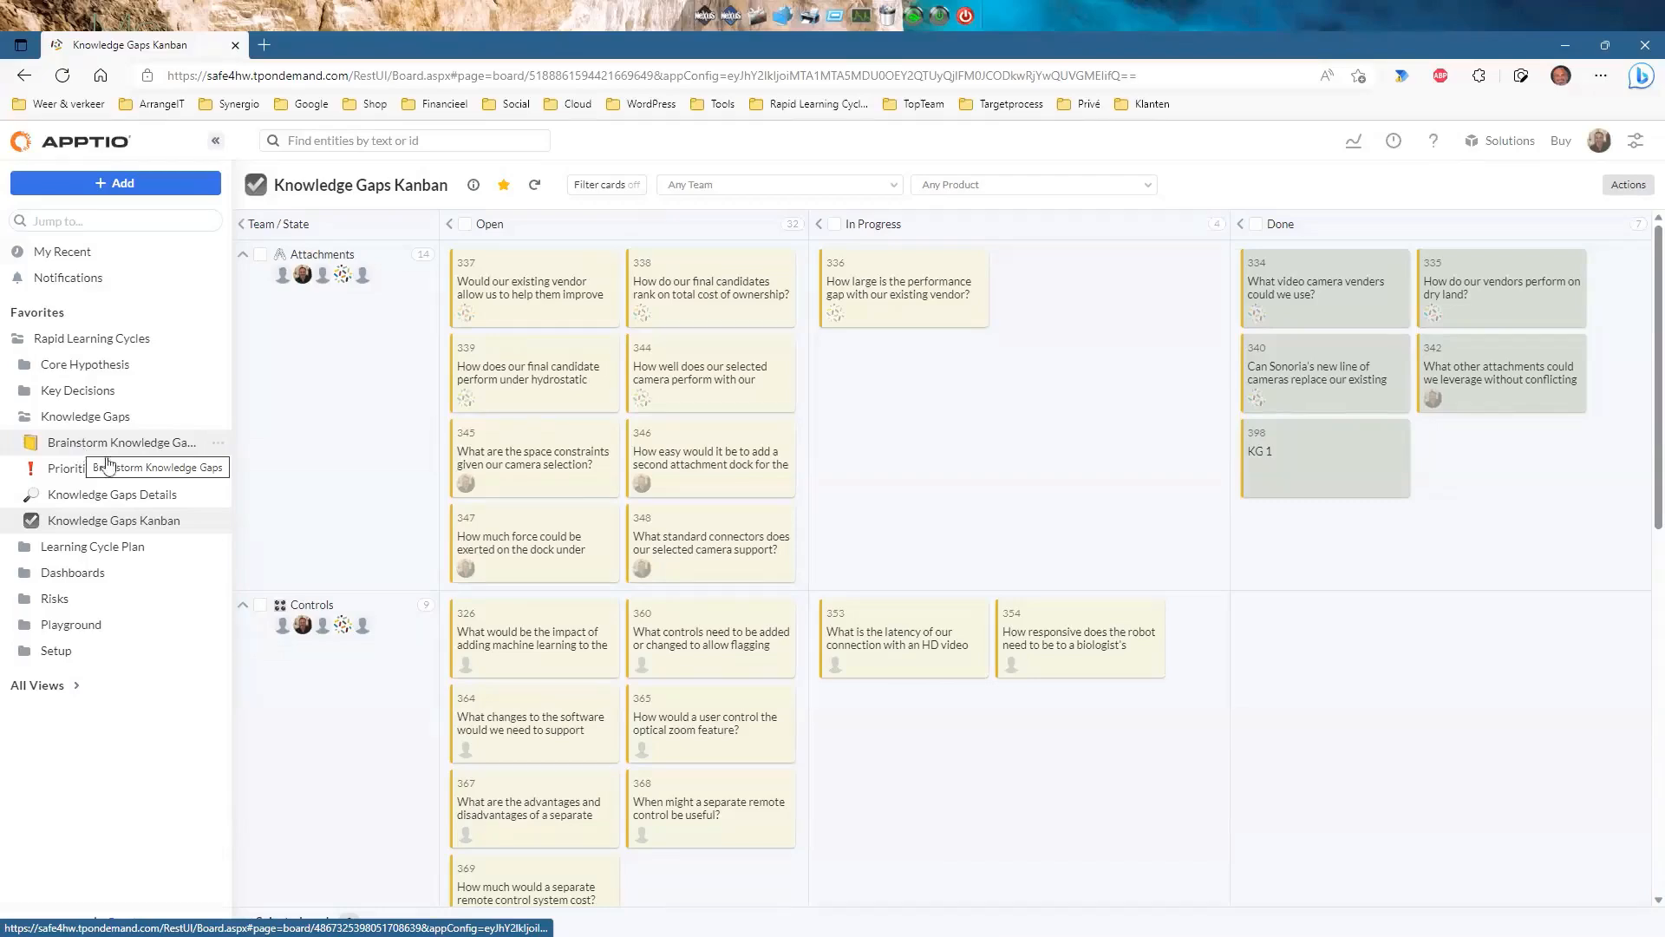
{"action": "left_click", "coordinate": [24, 550]}
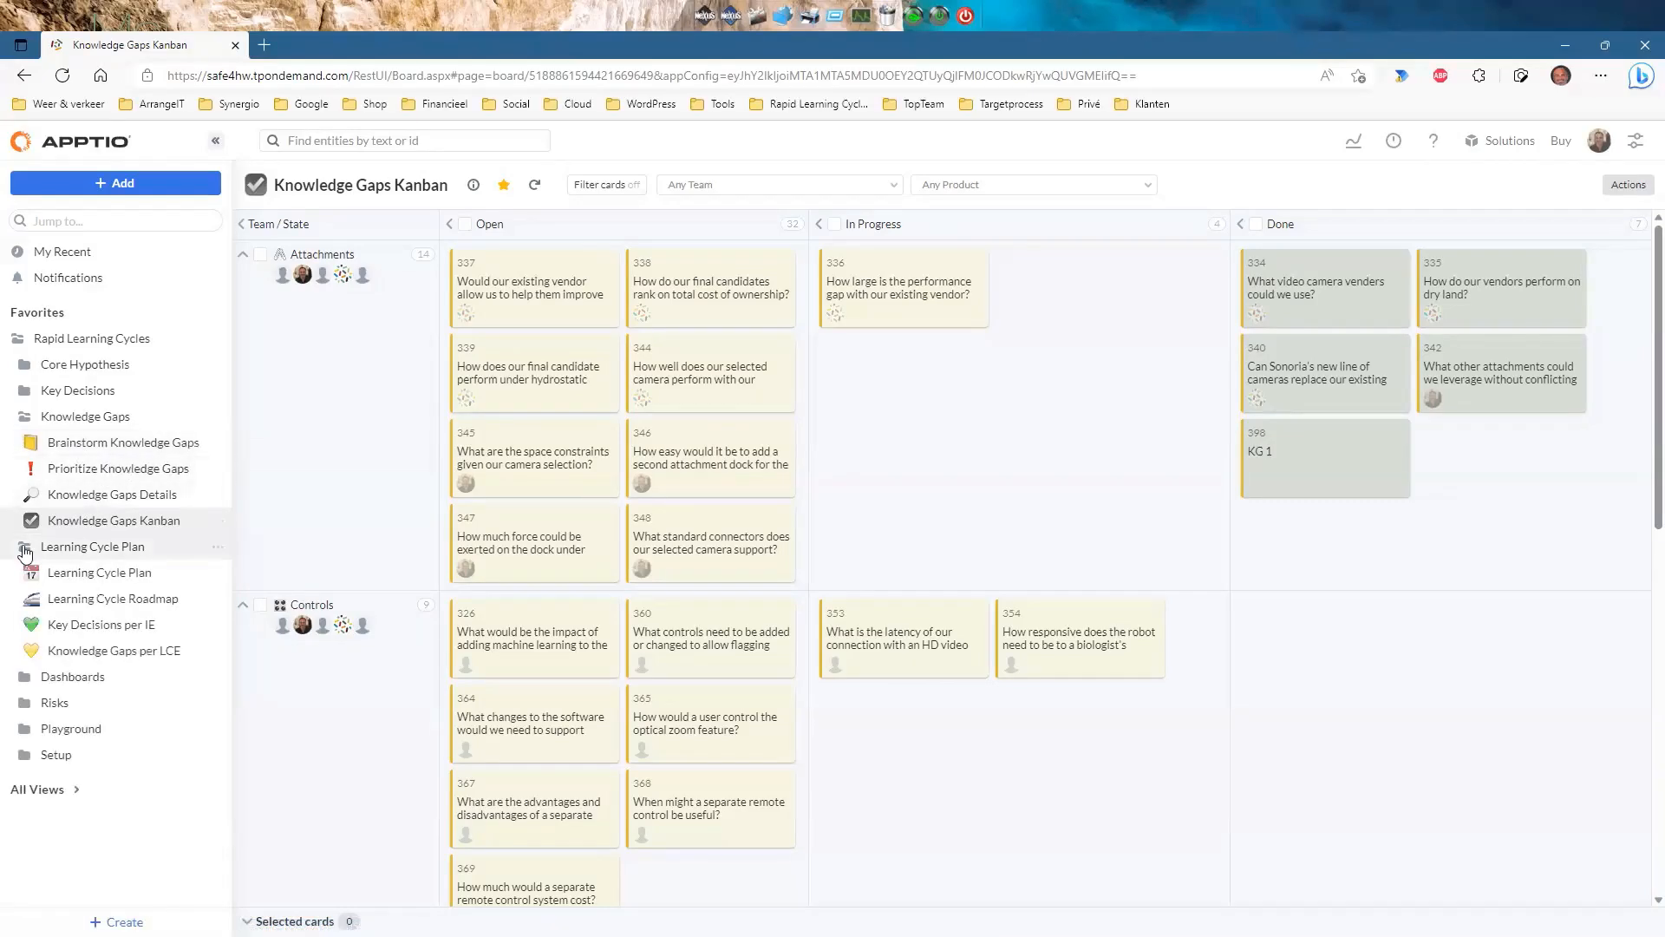
{"action": "left_click", "coordinate": [85, 574]}
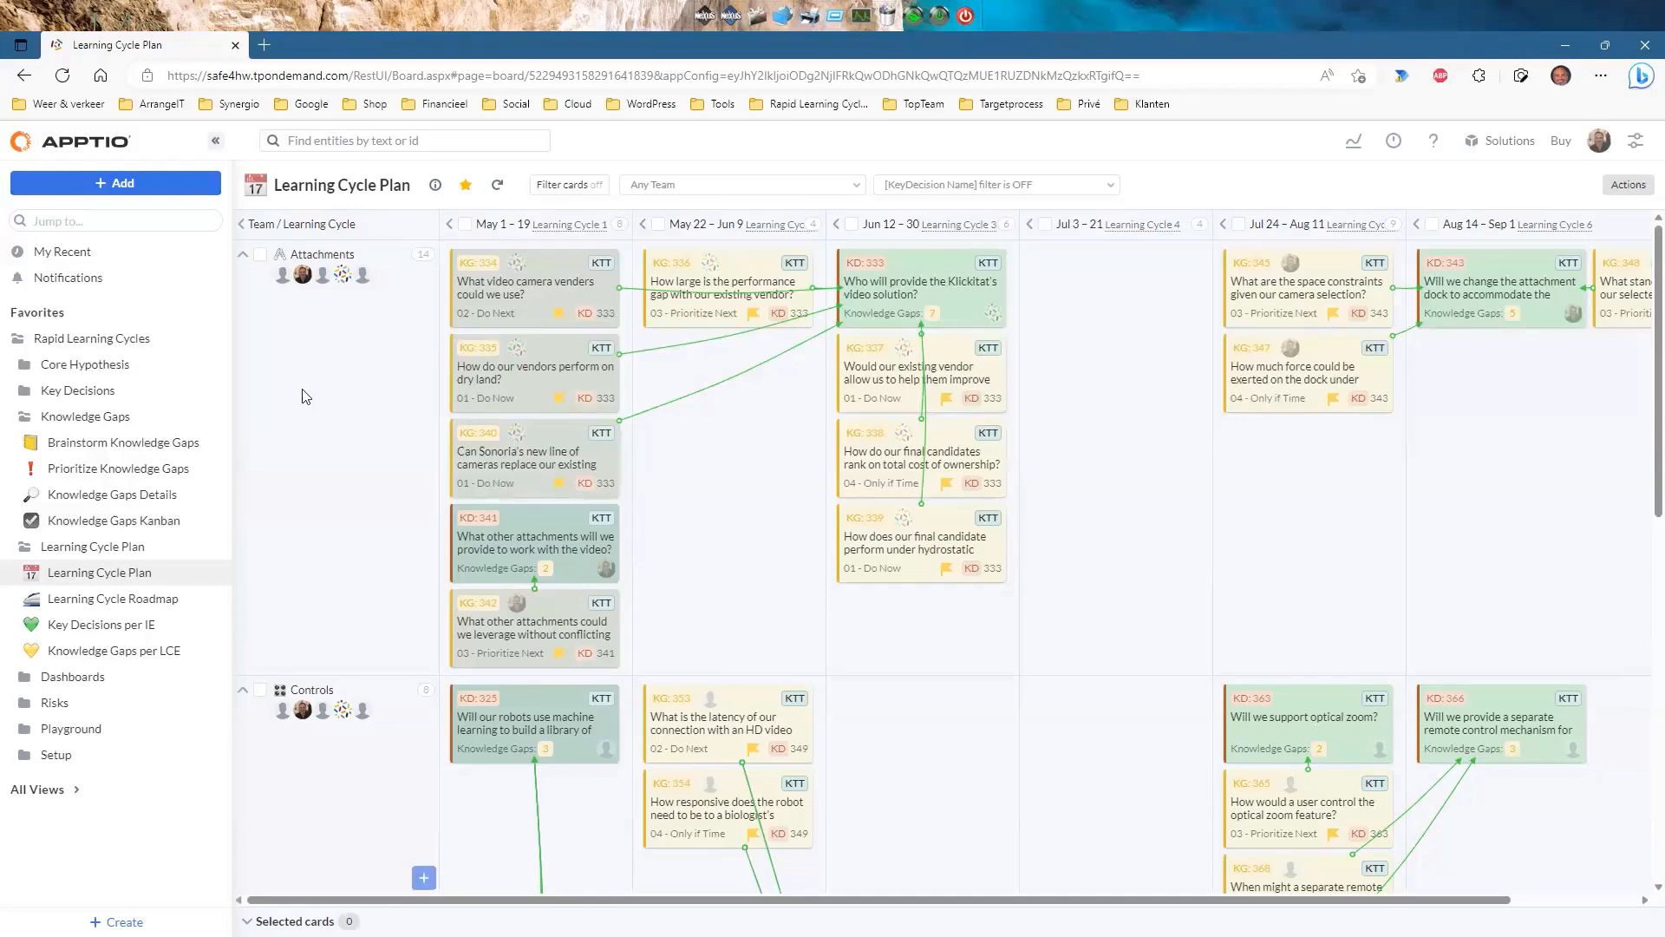
{"action": "scroll", "coordinate": [305, 407], "scroll_direction": "down", "scroll_amount": 5}
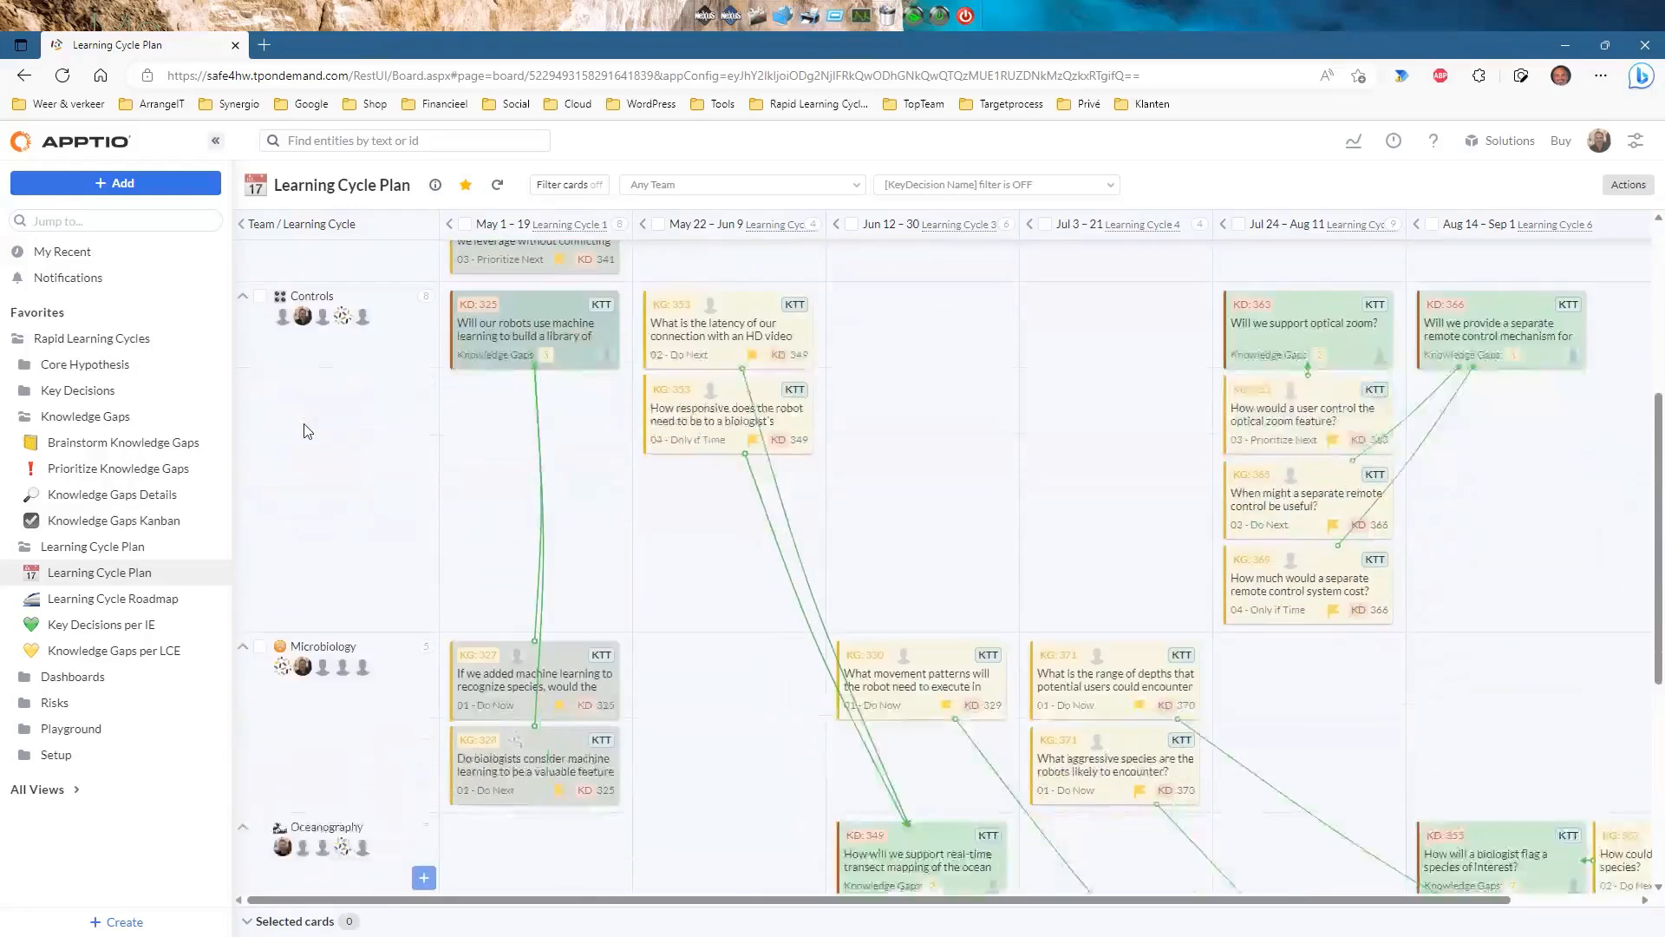
{"action": "scroll", "coordinate": [346, 406], "scroll_direction": "up", "scroll_amount": 5}
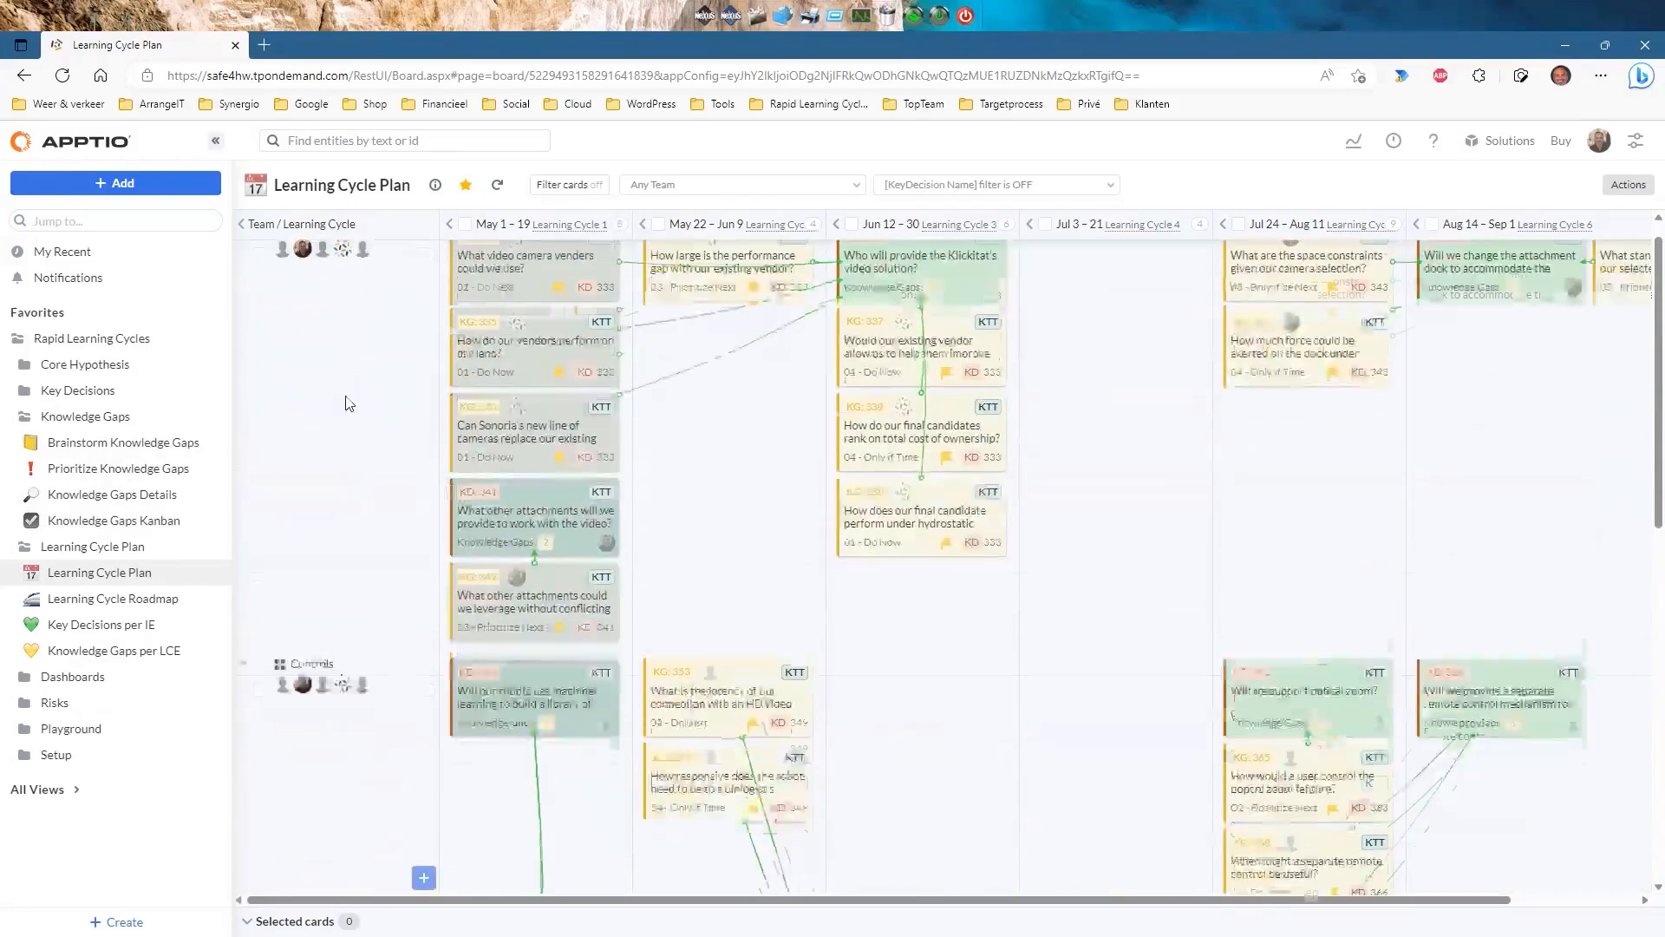
{"action": "scroll", "coordinate": [346, 409], "scroll_direction": "down", "scroll_amount": 4}
{"action": "scroll", "coordinate": [344, 495], "scroll_direction": "down", "scroll_amount": 6}
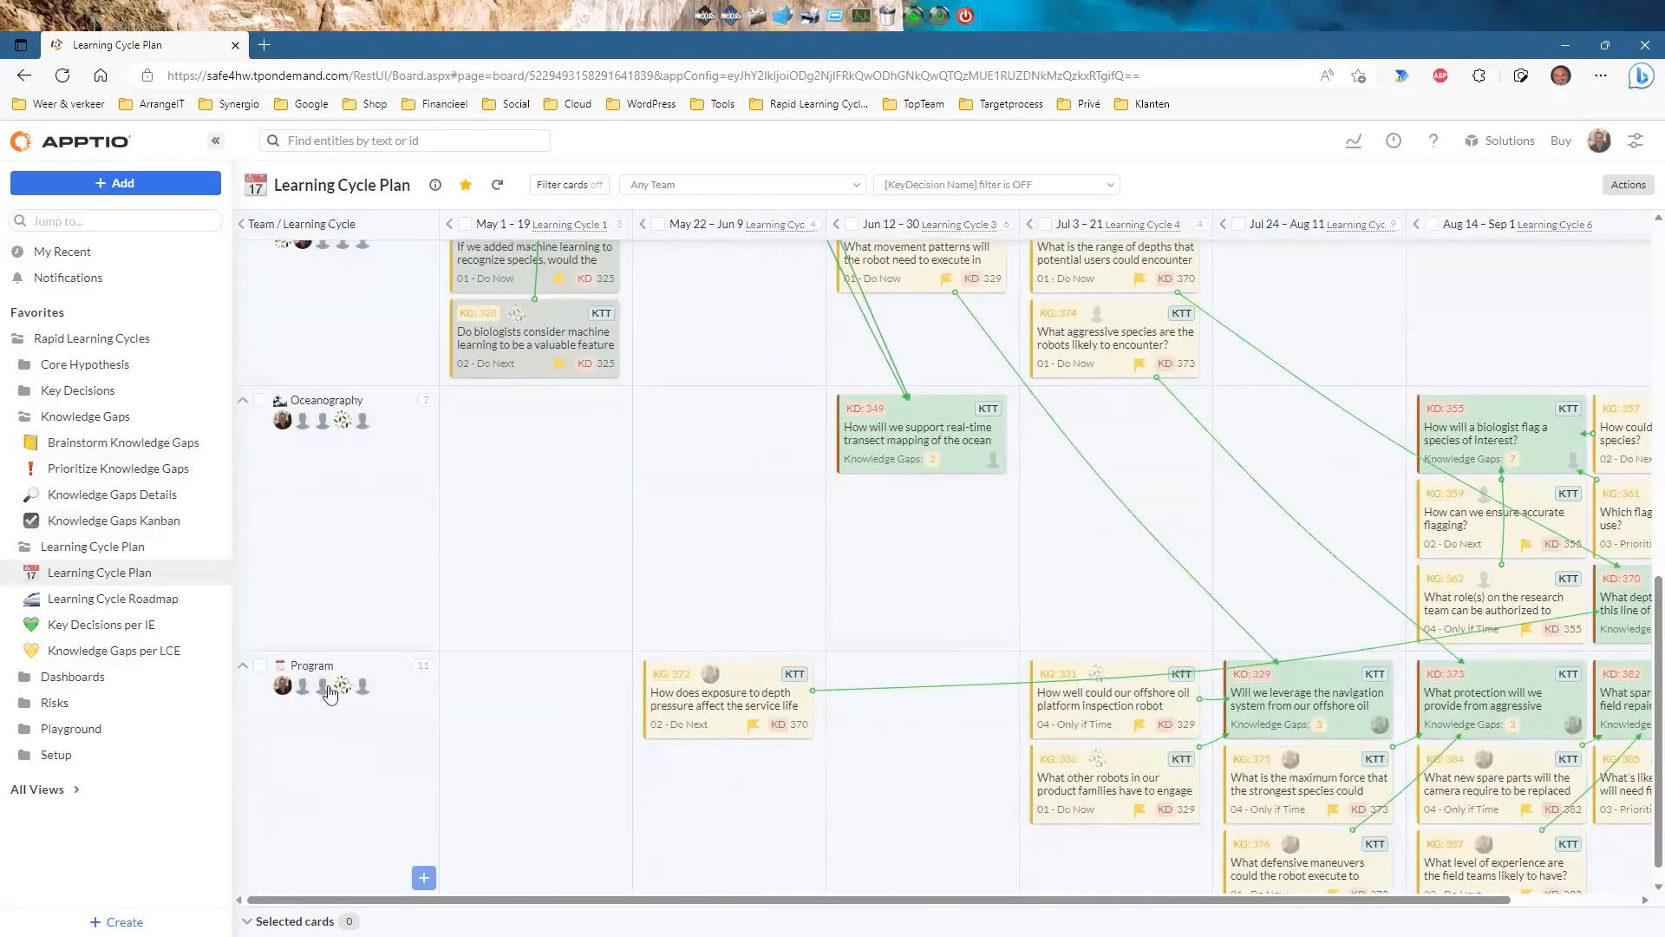
{"action": "scroll", "coordinate": [347, 598], "scroll_direction": "up", "scroll_amount": 7}
{"action": "scroll", "coordinate": [346, 597], "scroll_direction": "up", "scroll_amount": 3}
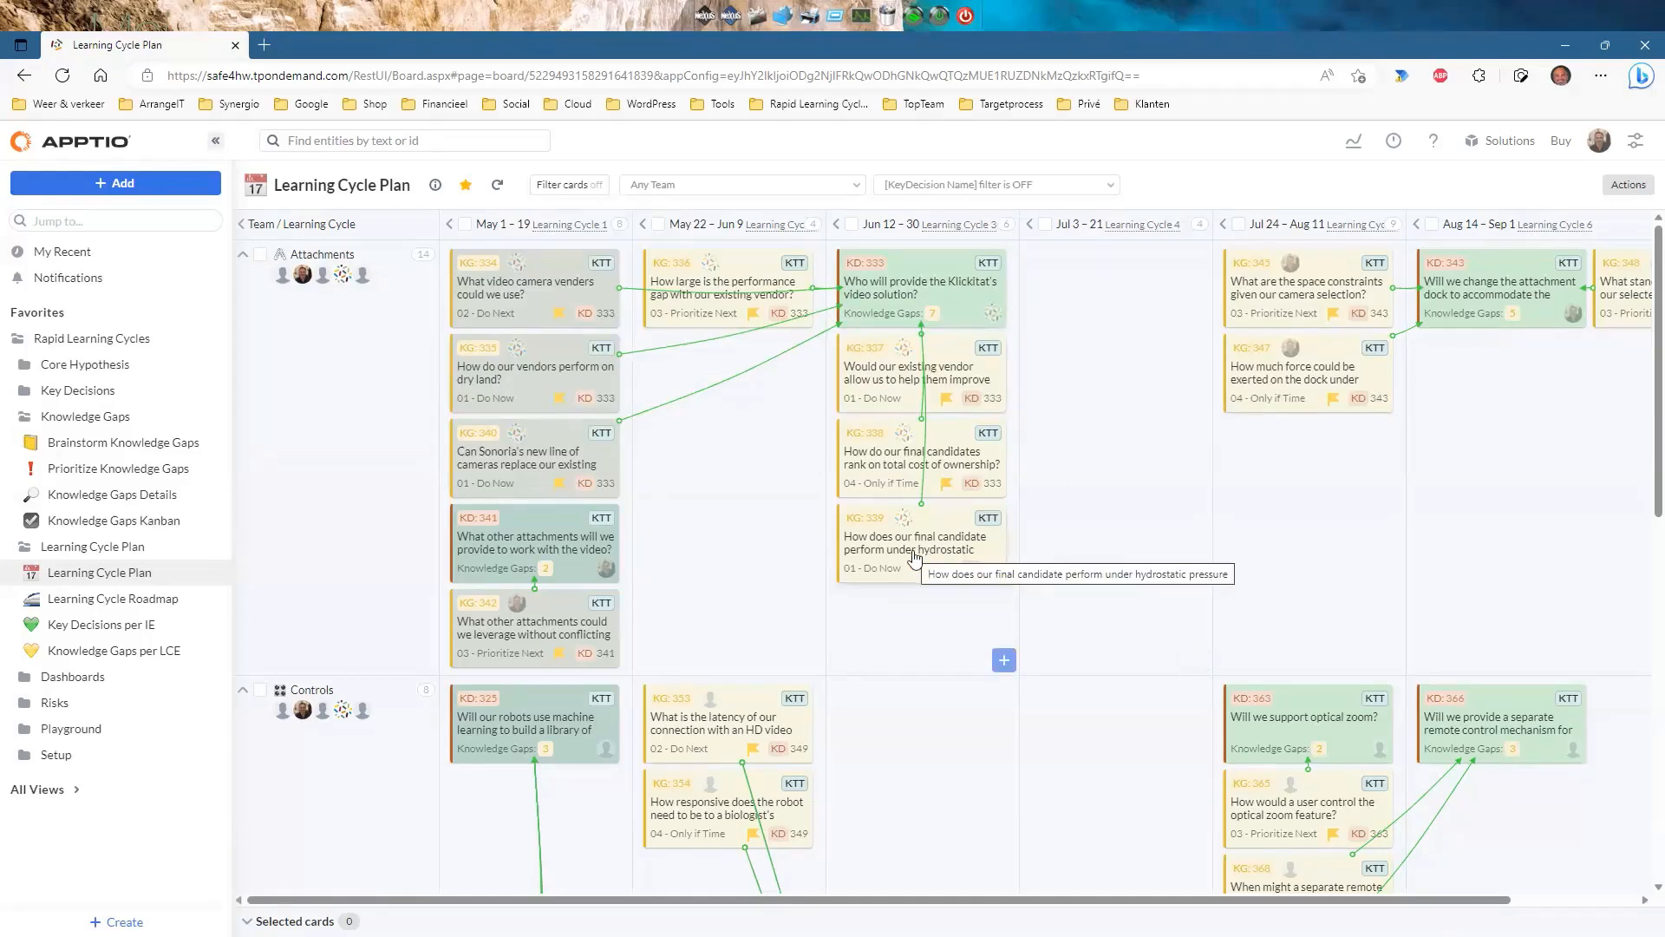
{"action": "left_click_drag", "start_coordinate": [914, 557], "coordinate": [1094, 377]}
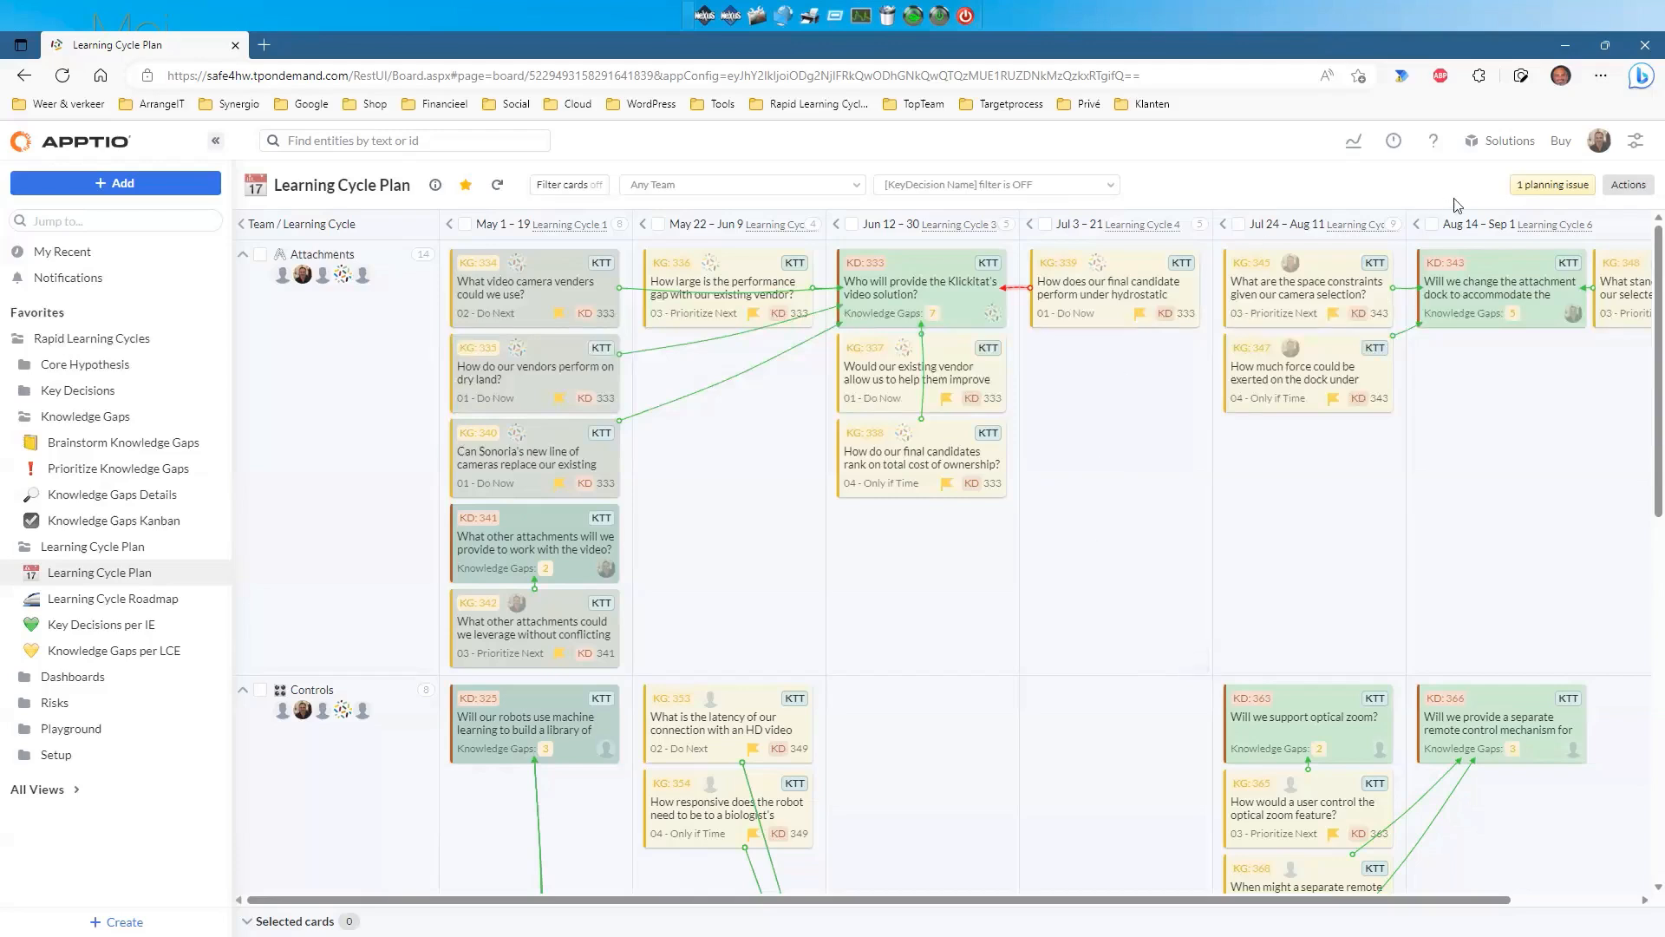
{"action": "left_click", "coordinate": [1559, 186]}
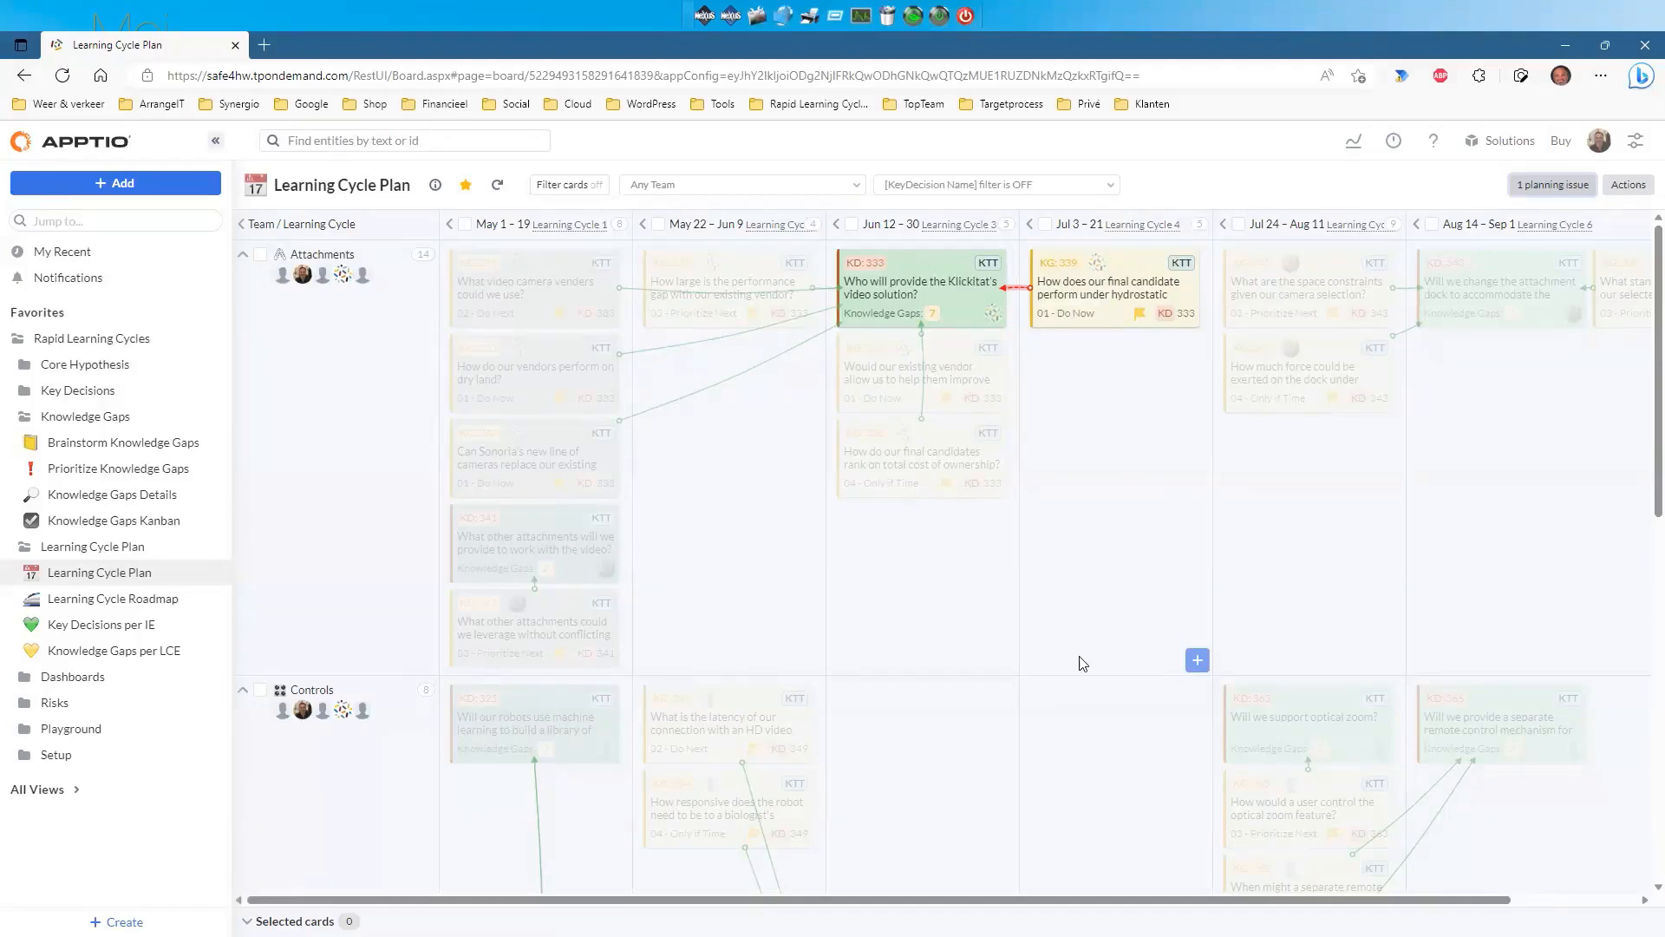
{"action": "left_click", "coordinate": [1537, 194]}
{"action": "left_click_drag", "start_coordinate": [1115, 284], "coordinate": [940, 564]}
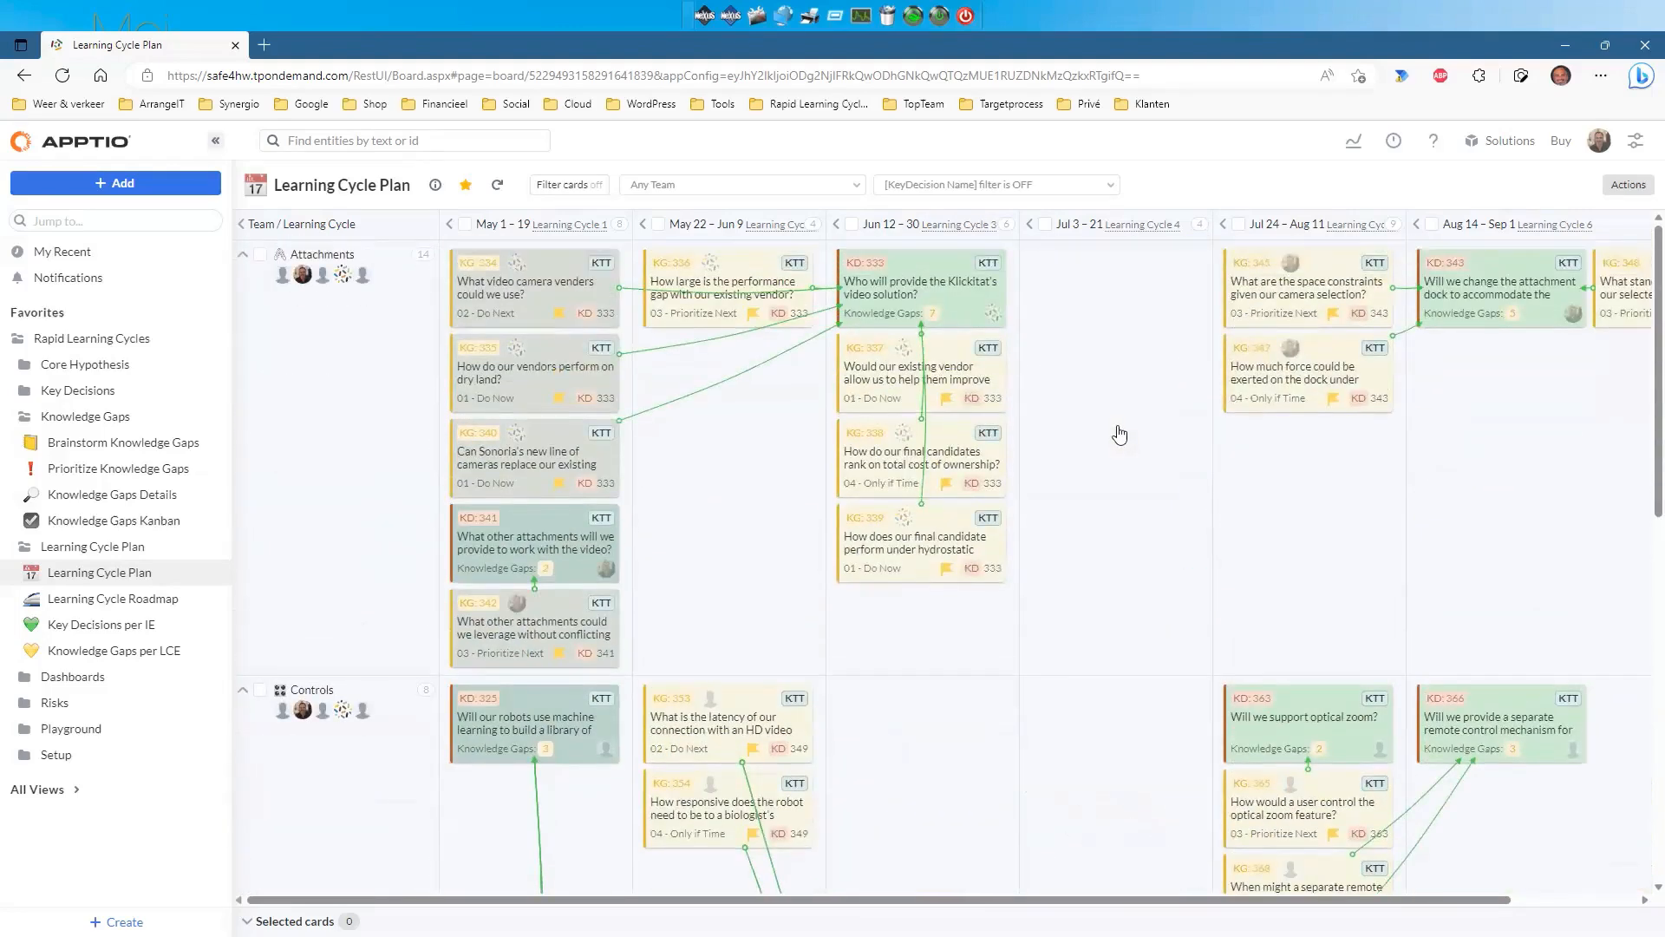
{"action": "left_click", "coordinate": [1110, 187]}
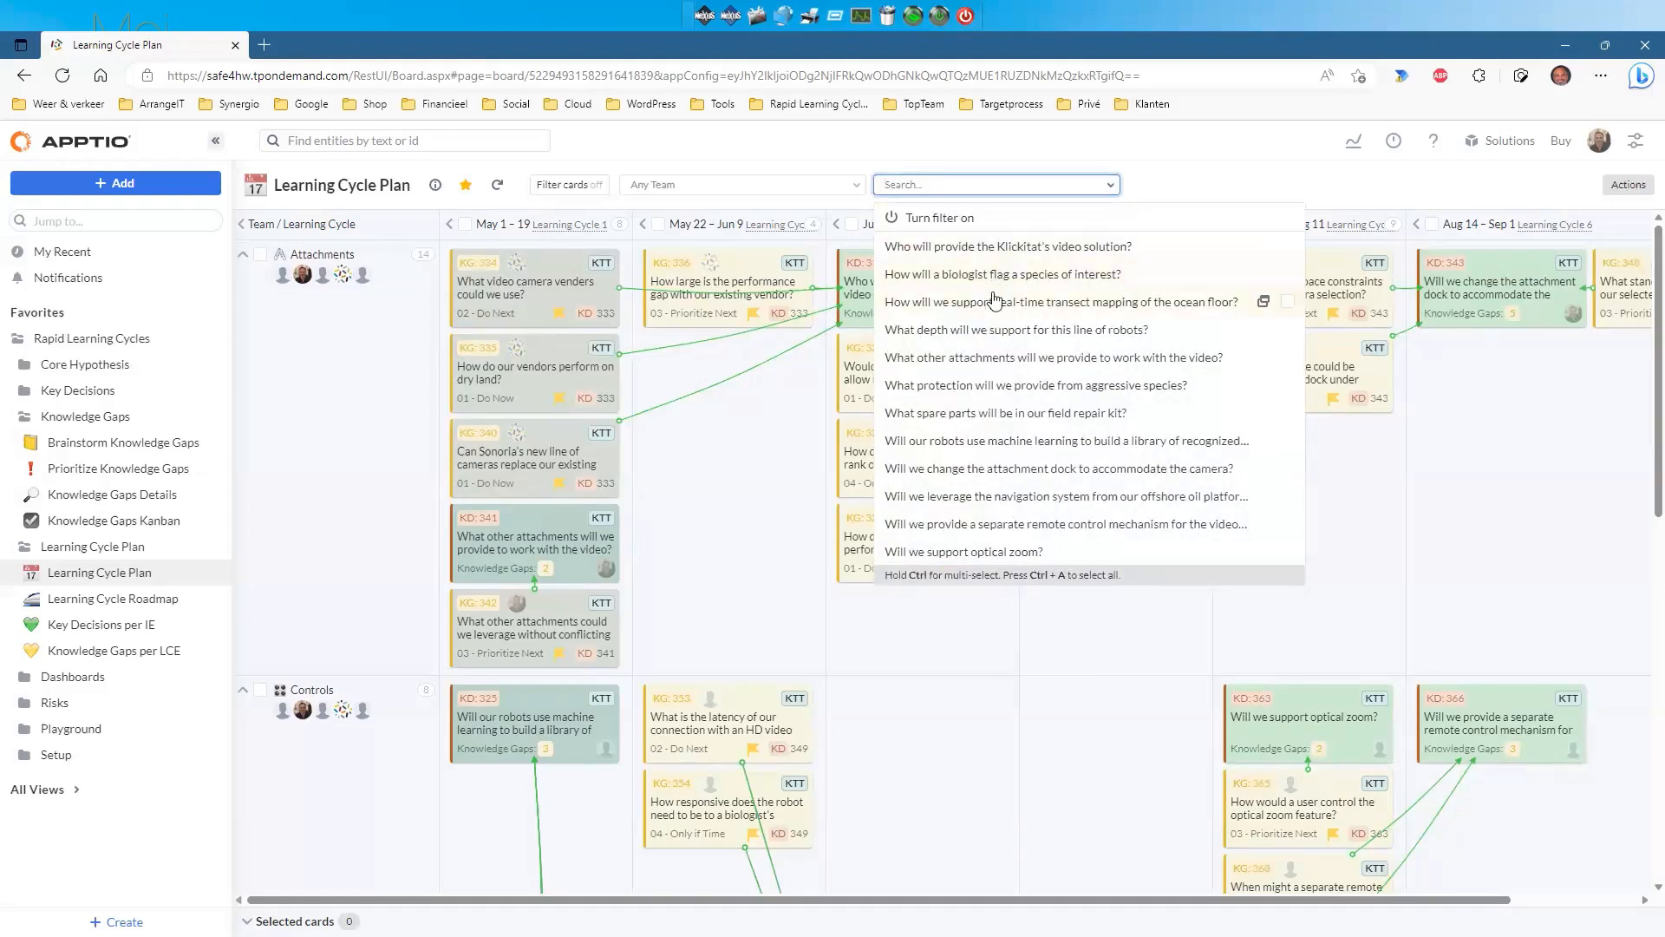
{"action": "left_click", "coordinate": [963, 189]}
{"action": "left_click", "coordinate": [962, 189]}
{"action": "left_click", "coordinate": [964, 215]}
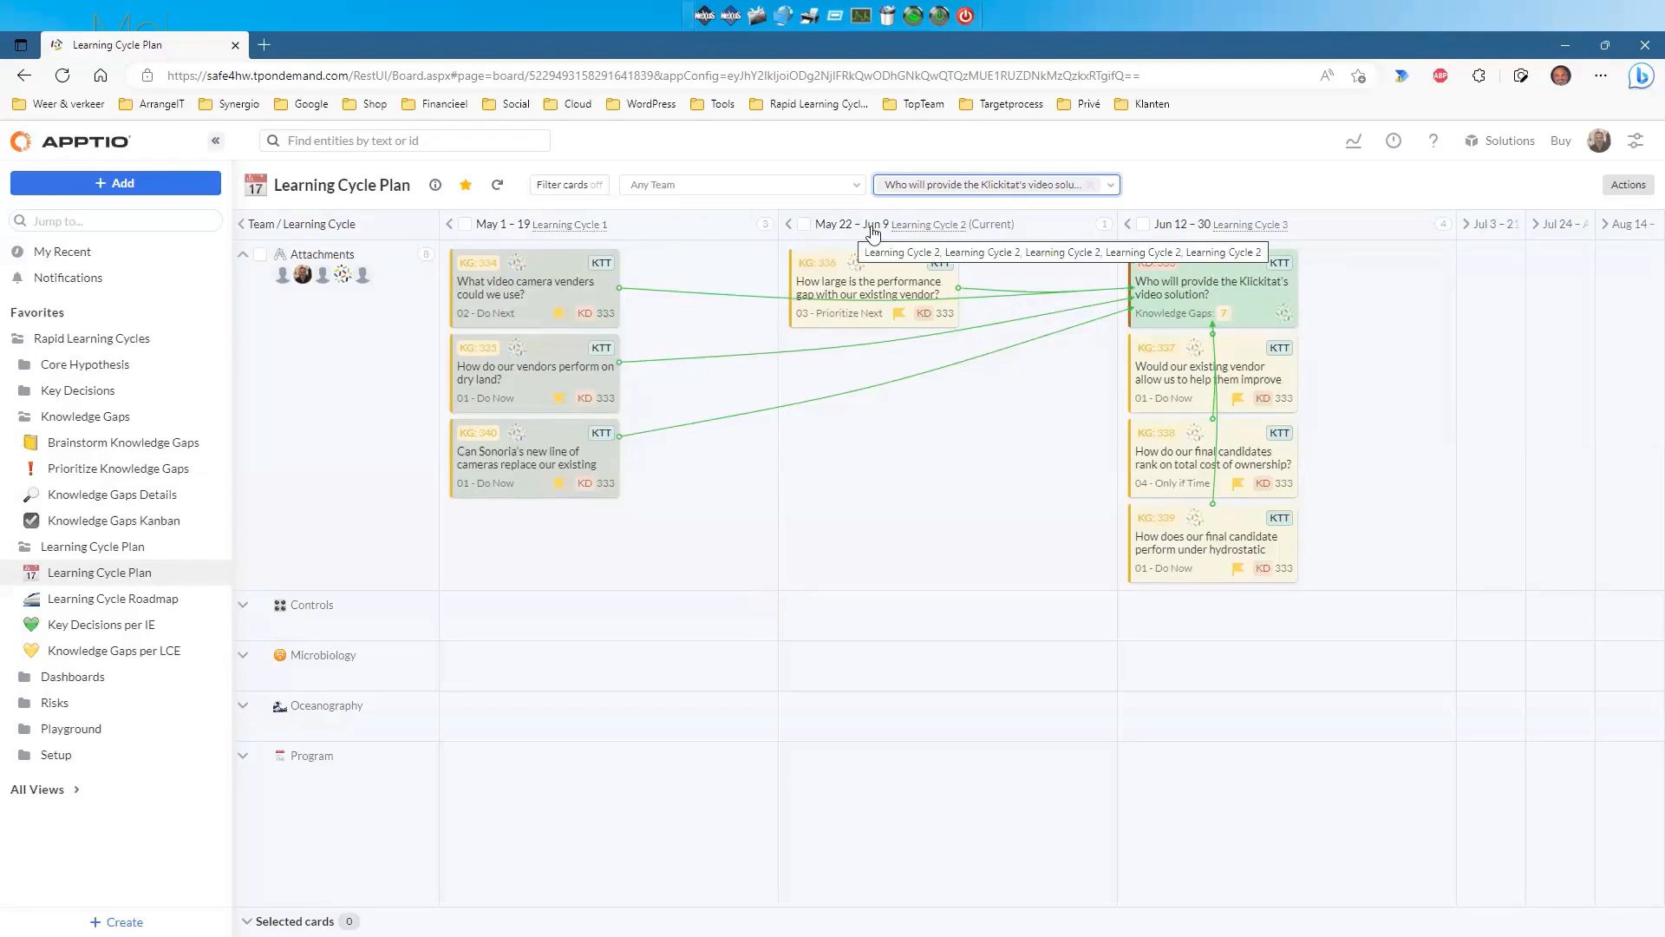
{"action": "left_click", "coordinate": [1115, 196]}
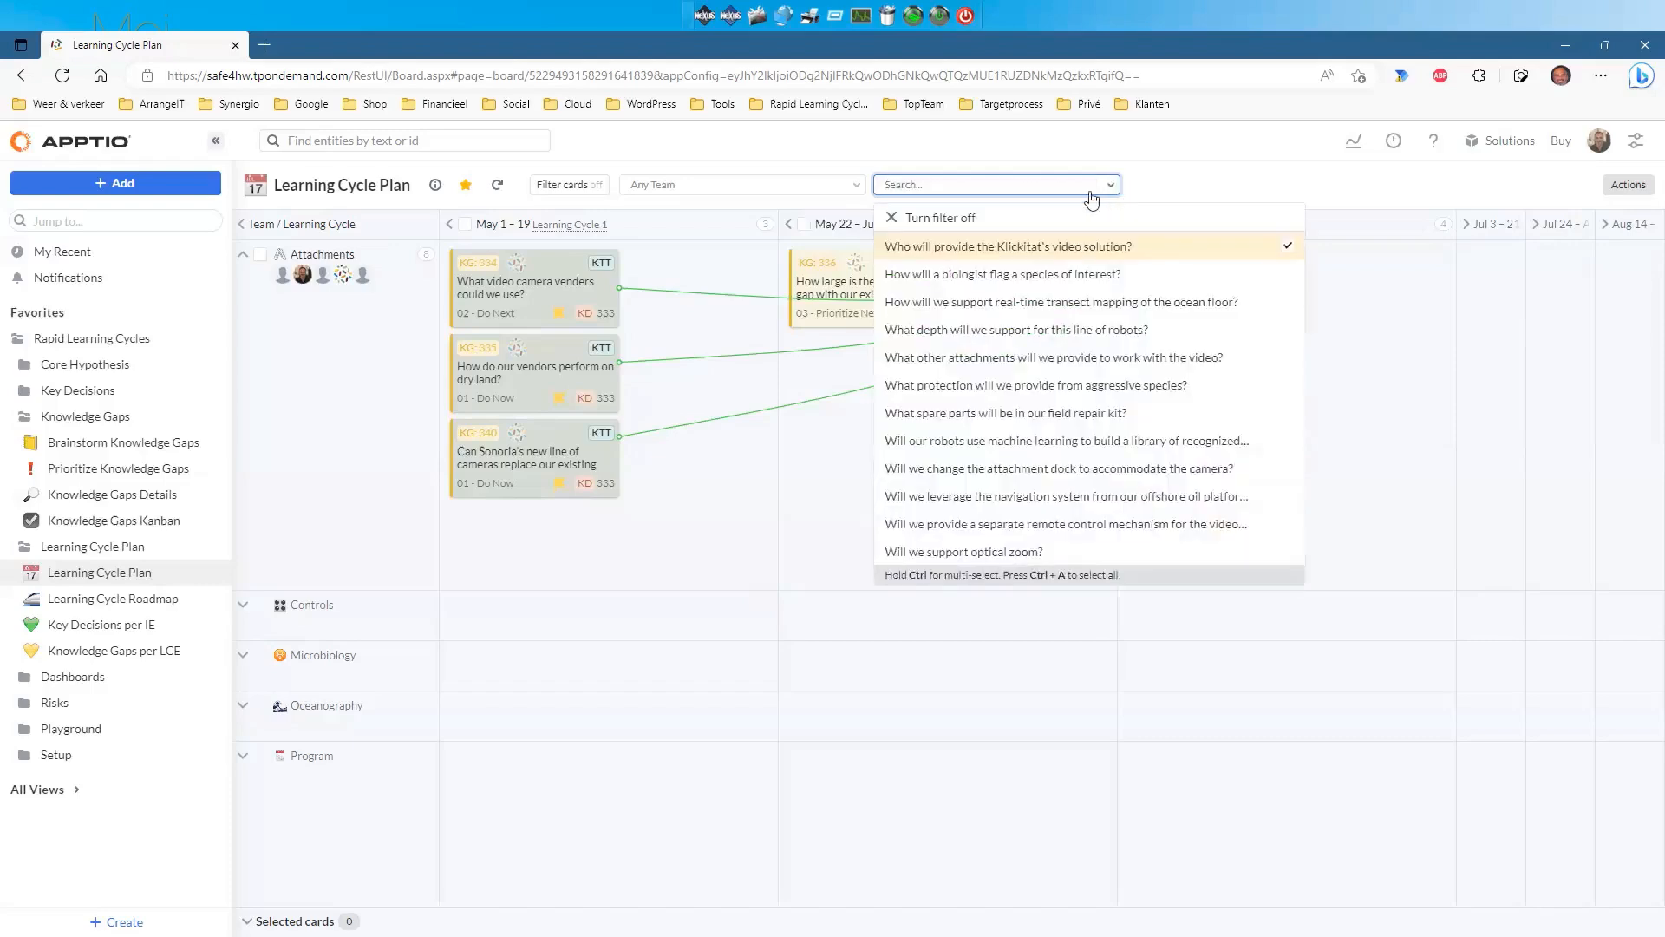
{"action": "left_click", "coordinate": [898, 229]}
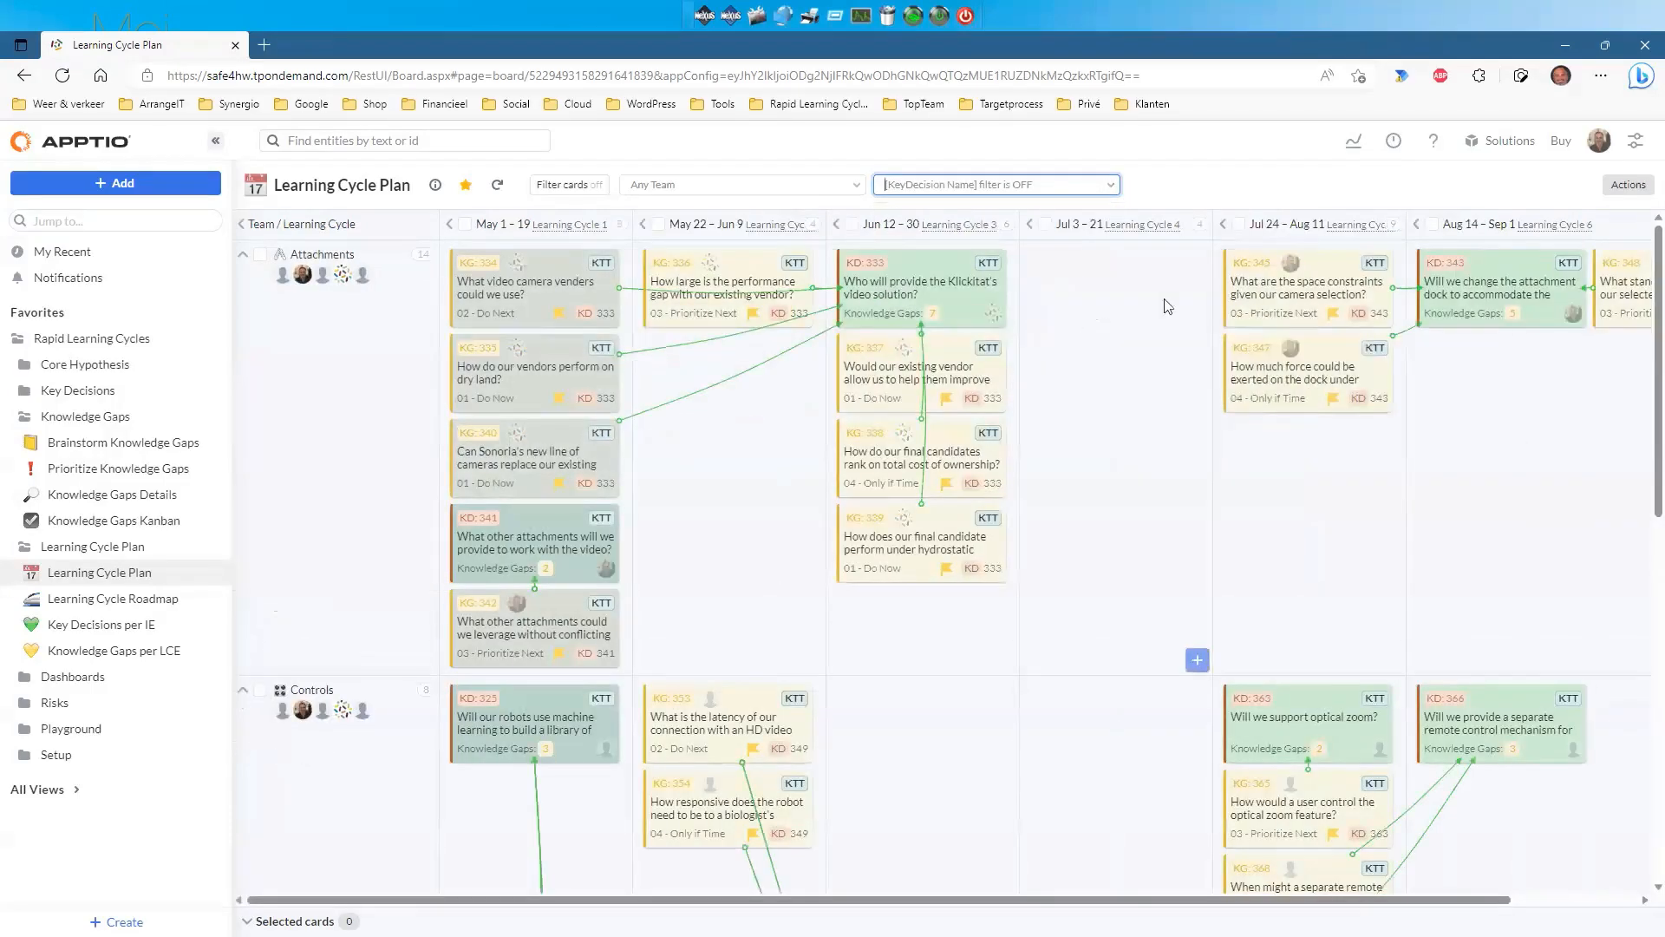
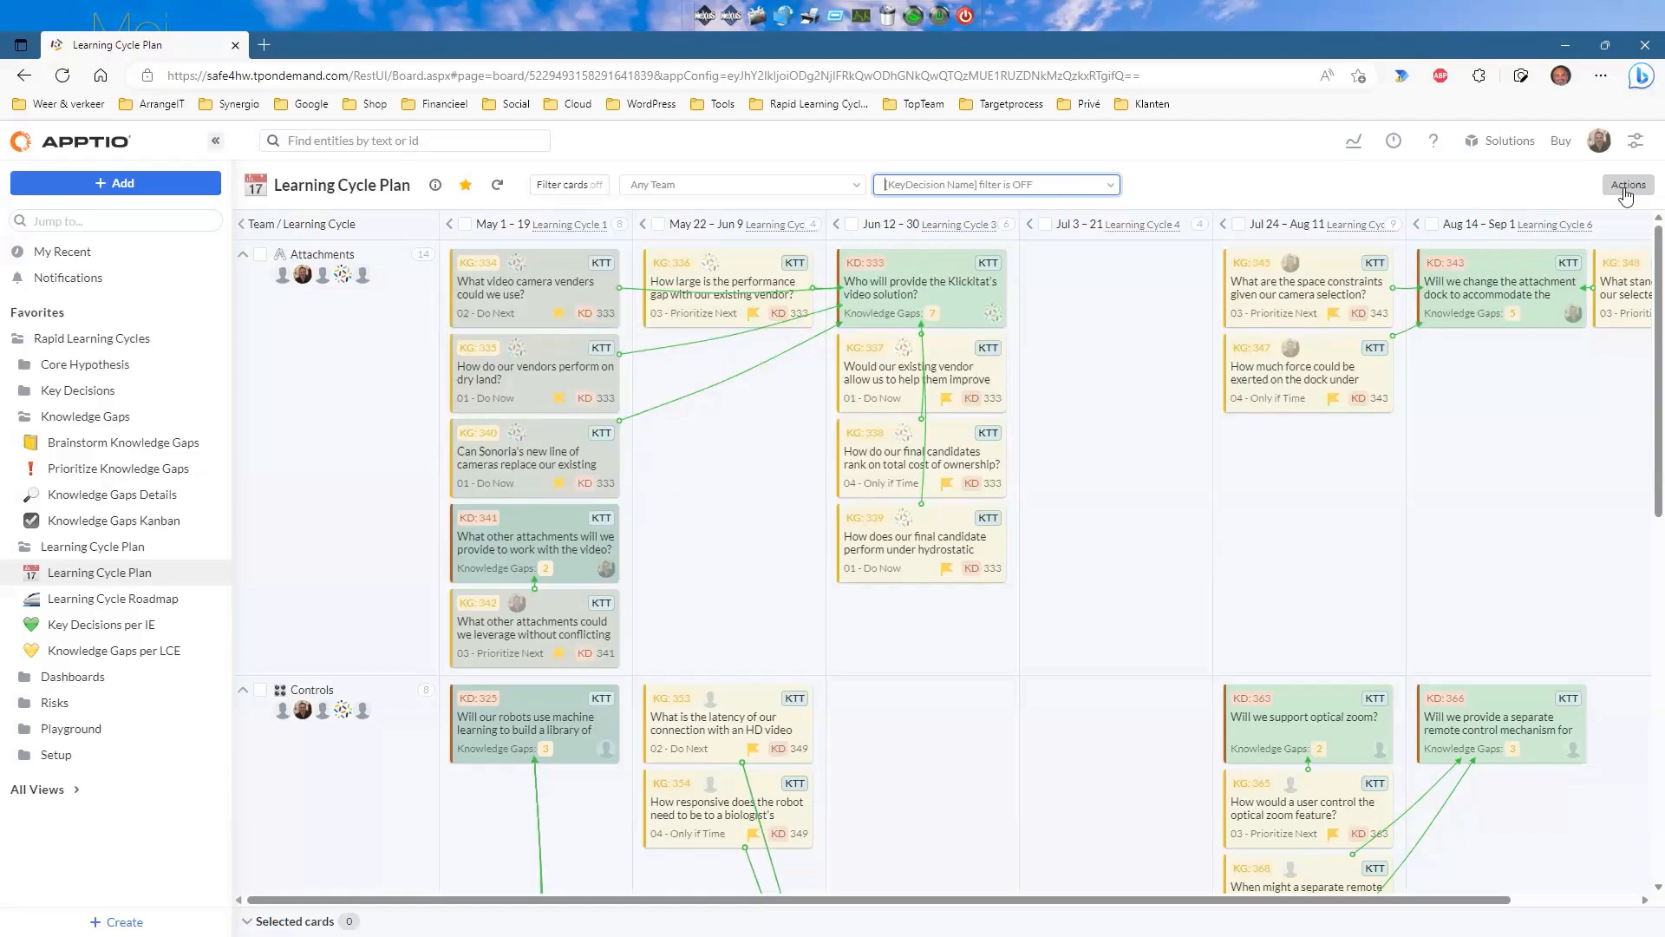
Widen the board to scroll through every Learning Cycle Plan team lane, then open Learning Cycle Roadmap.
{"action": "left_click", "coordinate": [216, 143]}
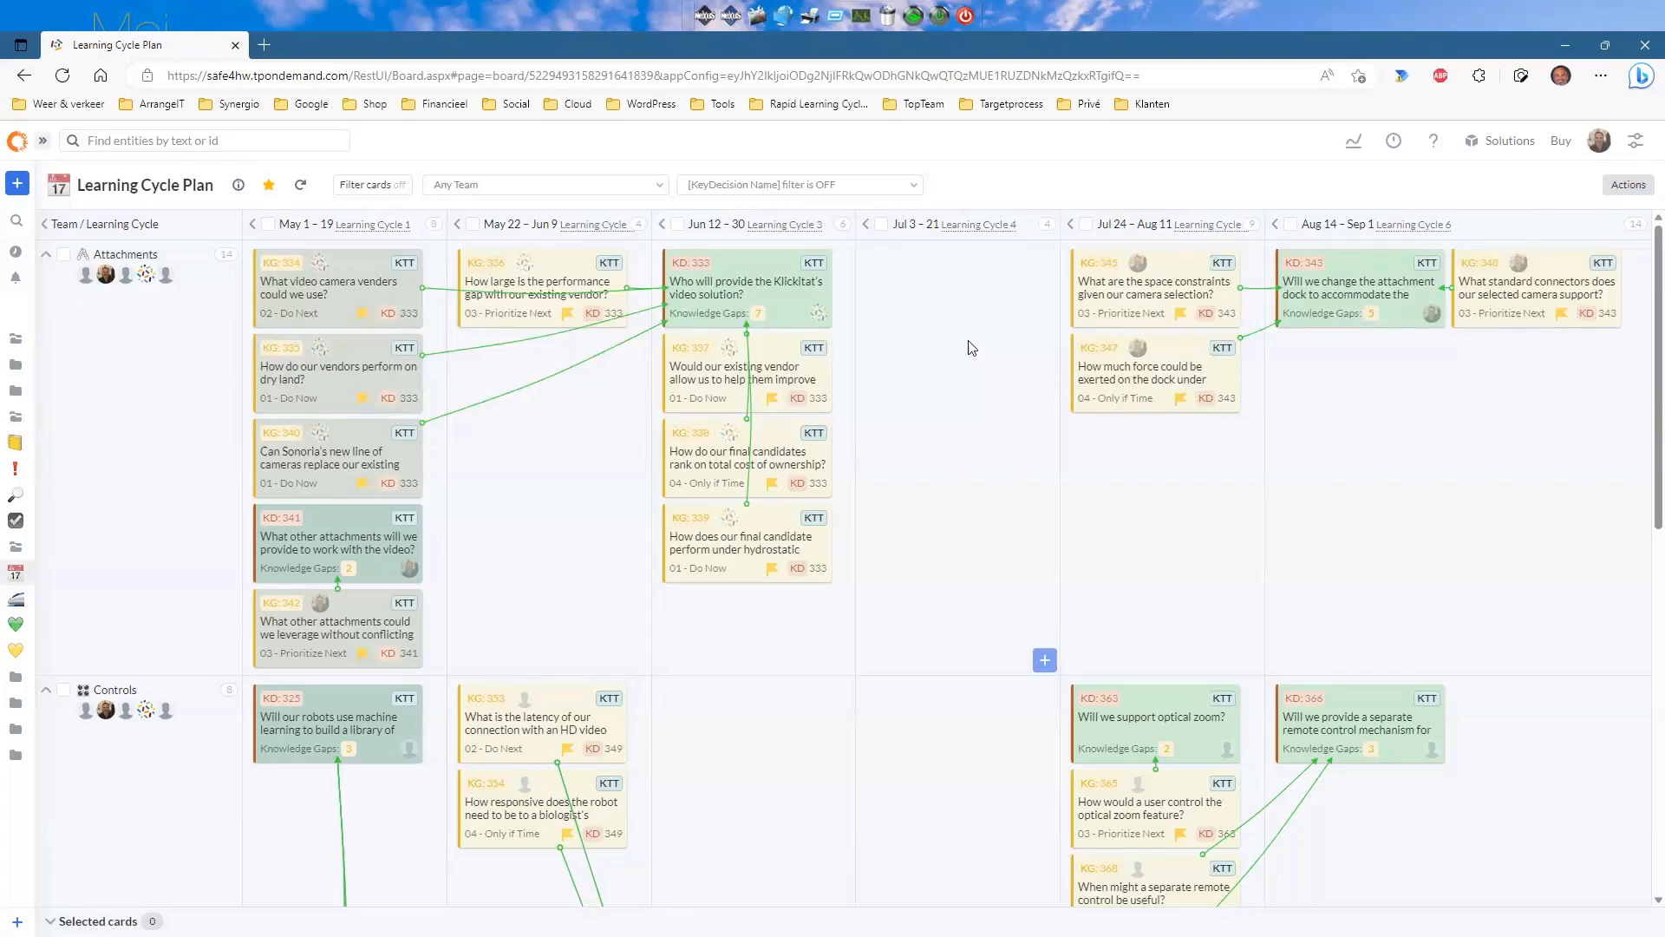
{"action": "scroll", "coordinate": [971, 348], "scroll_direction": "down", "scroll_amount": 5}
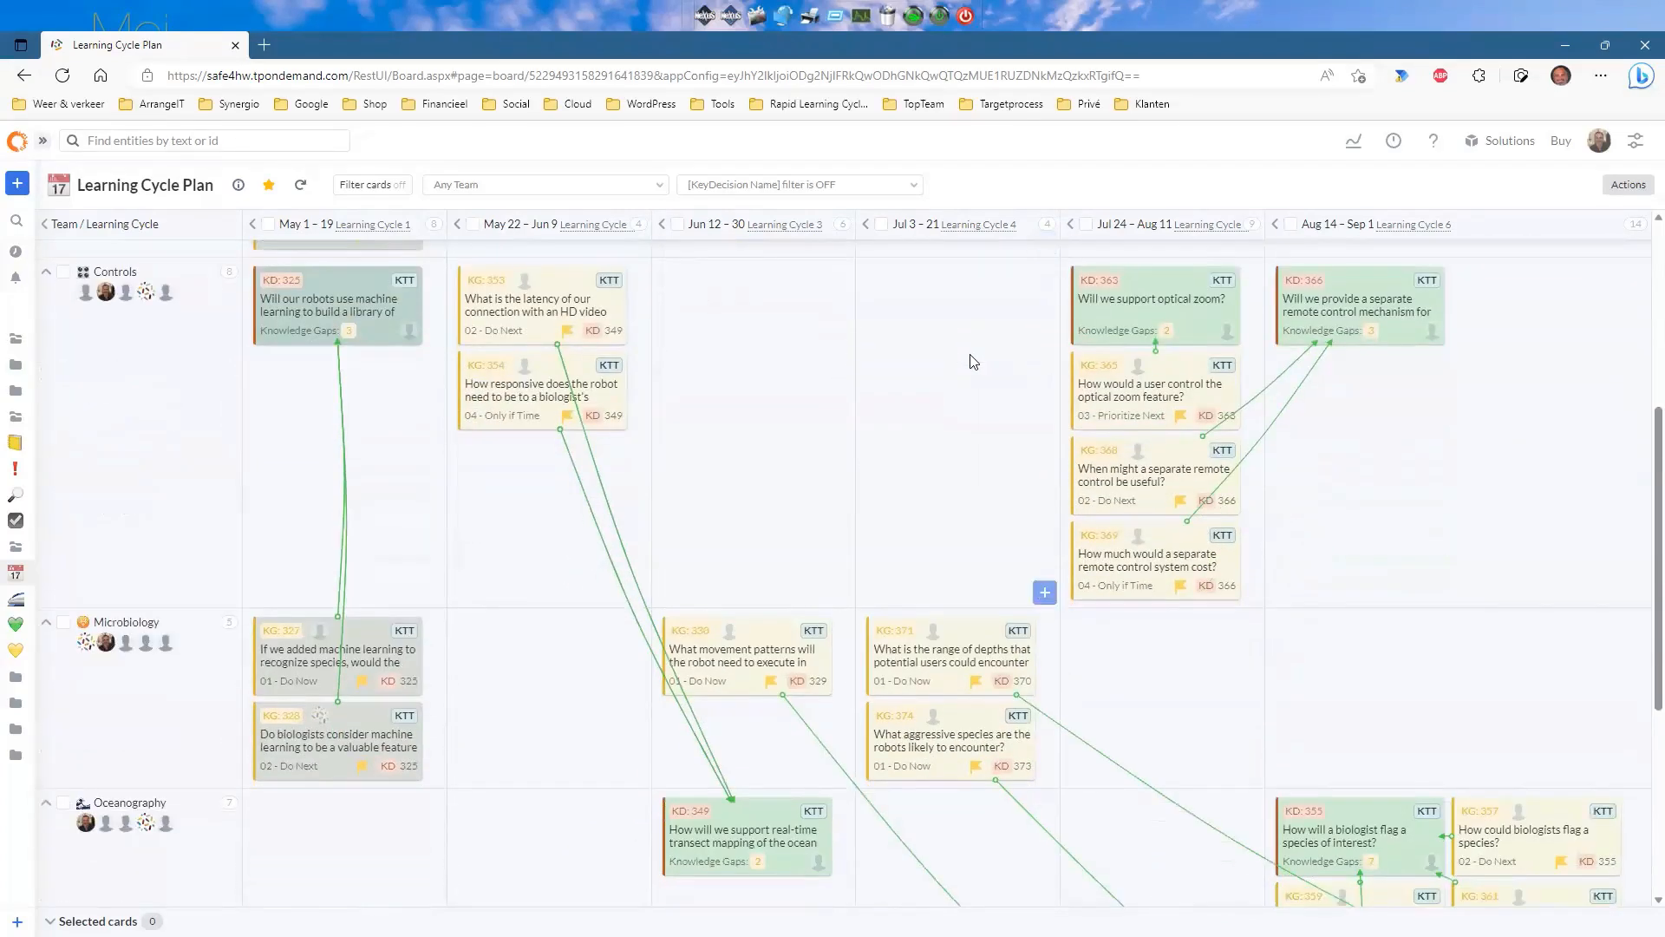
{"action": "scroll", "coordinate": [973, 361], "scroll_direction": "down", "scroll_amount": 4}
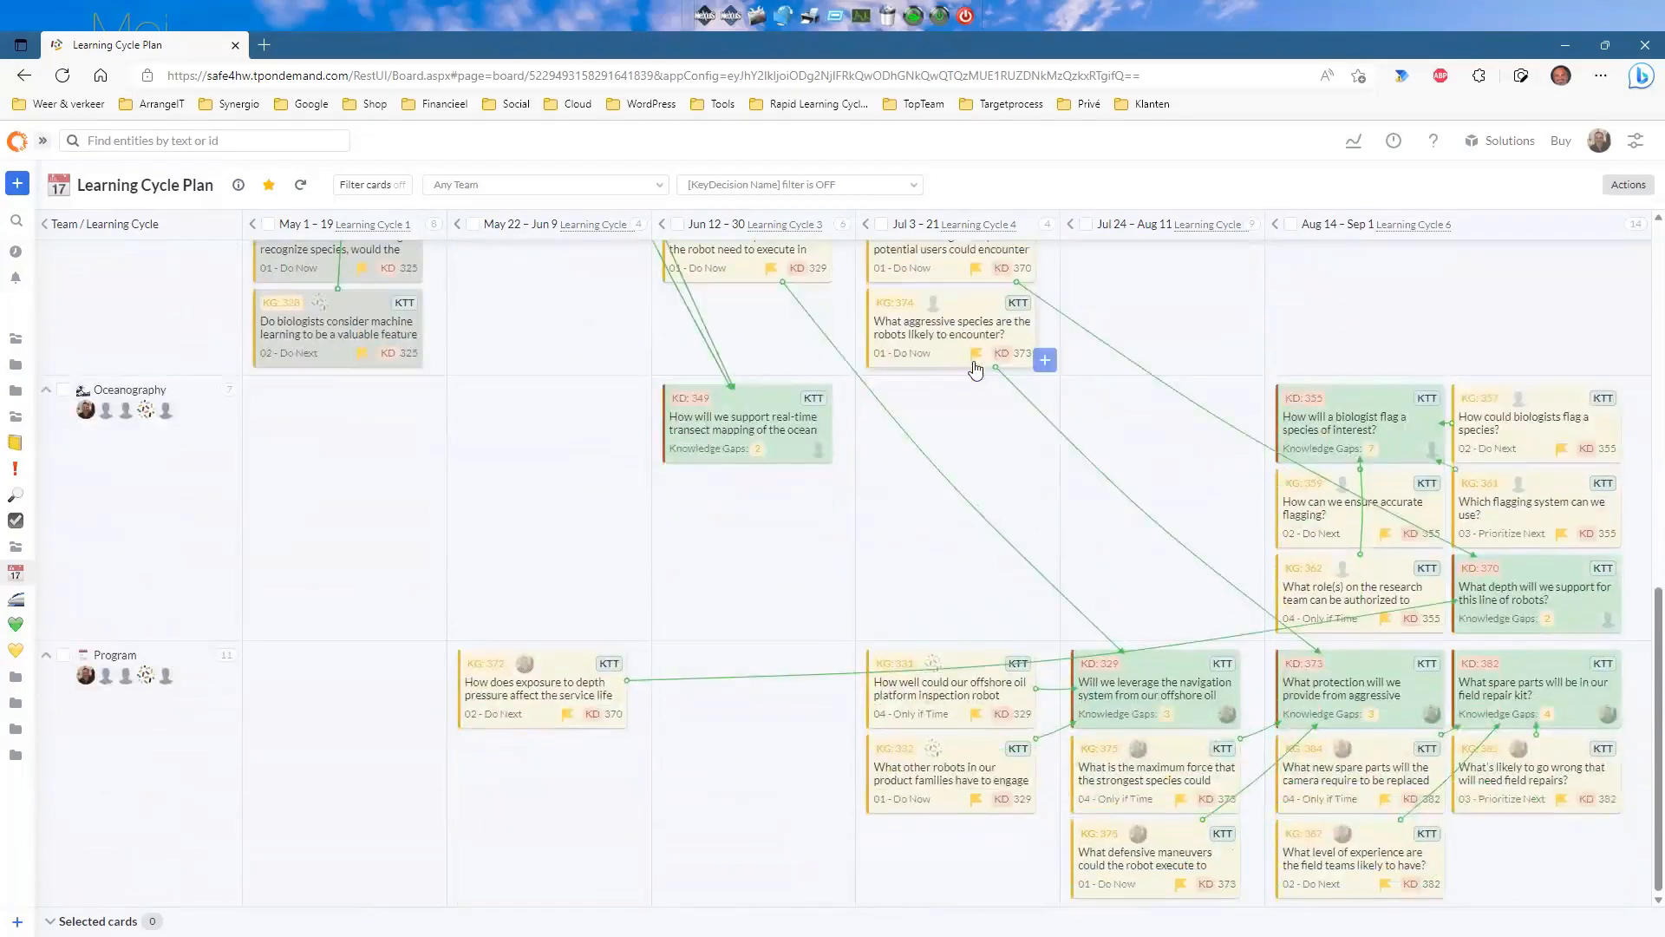
{"action": "scroll", "coordinate": [975, 366], "scroll_direction": "up", "scroll_amount": 5}
{"action": "scroll", "coordinate": [977, 370], "scroll_direction": "up", "scroll_amount": 3}
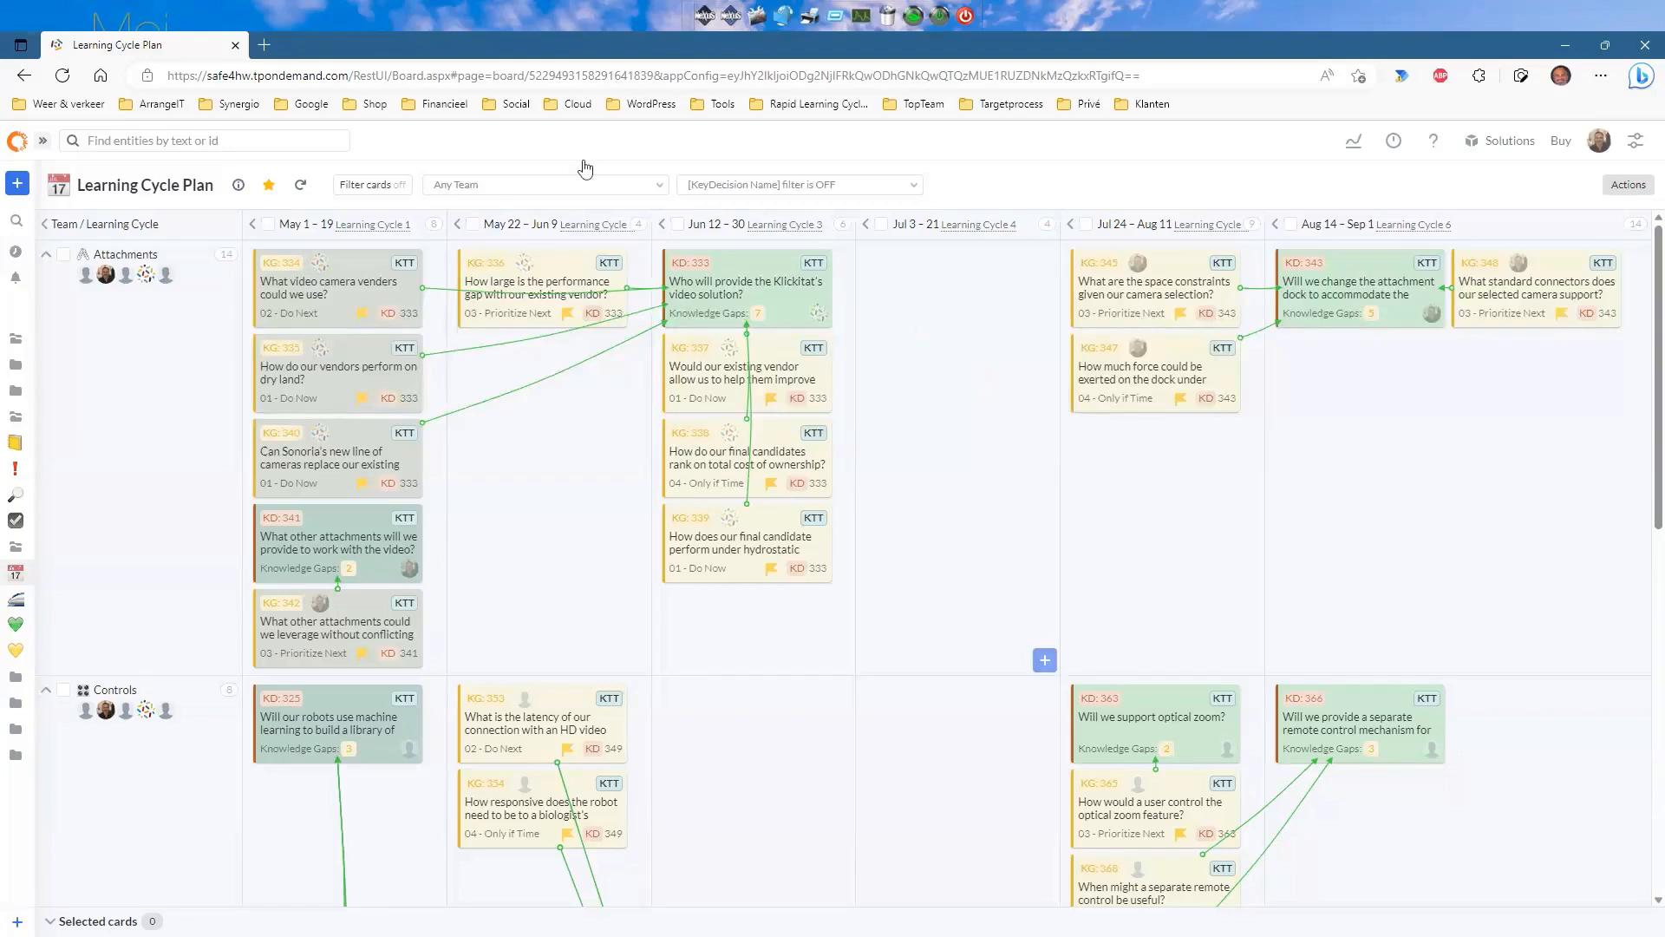
{"action": "left_click", "coordinate": [43, 144]}
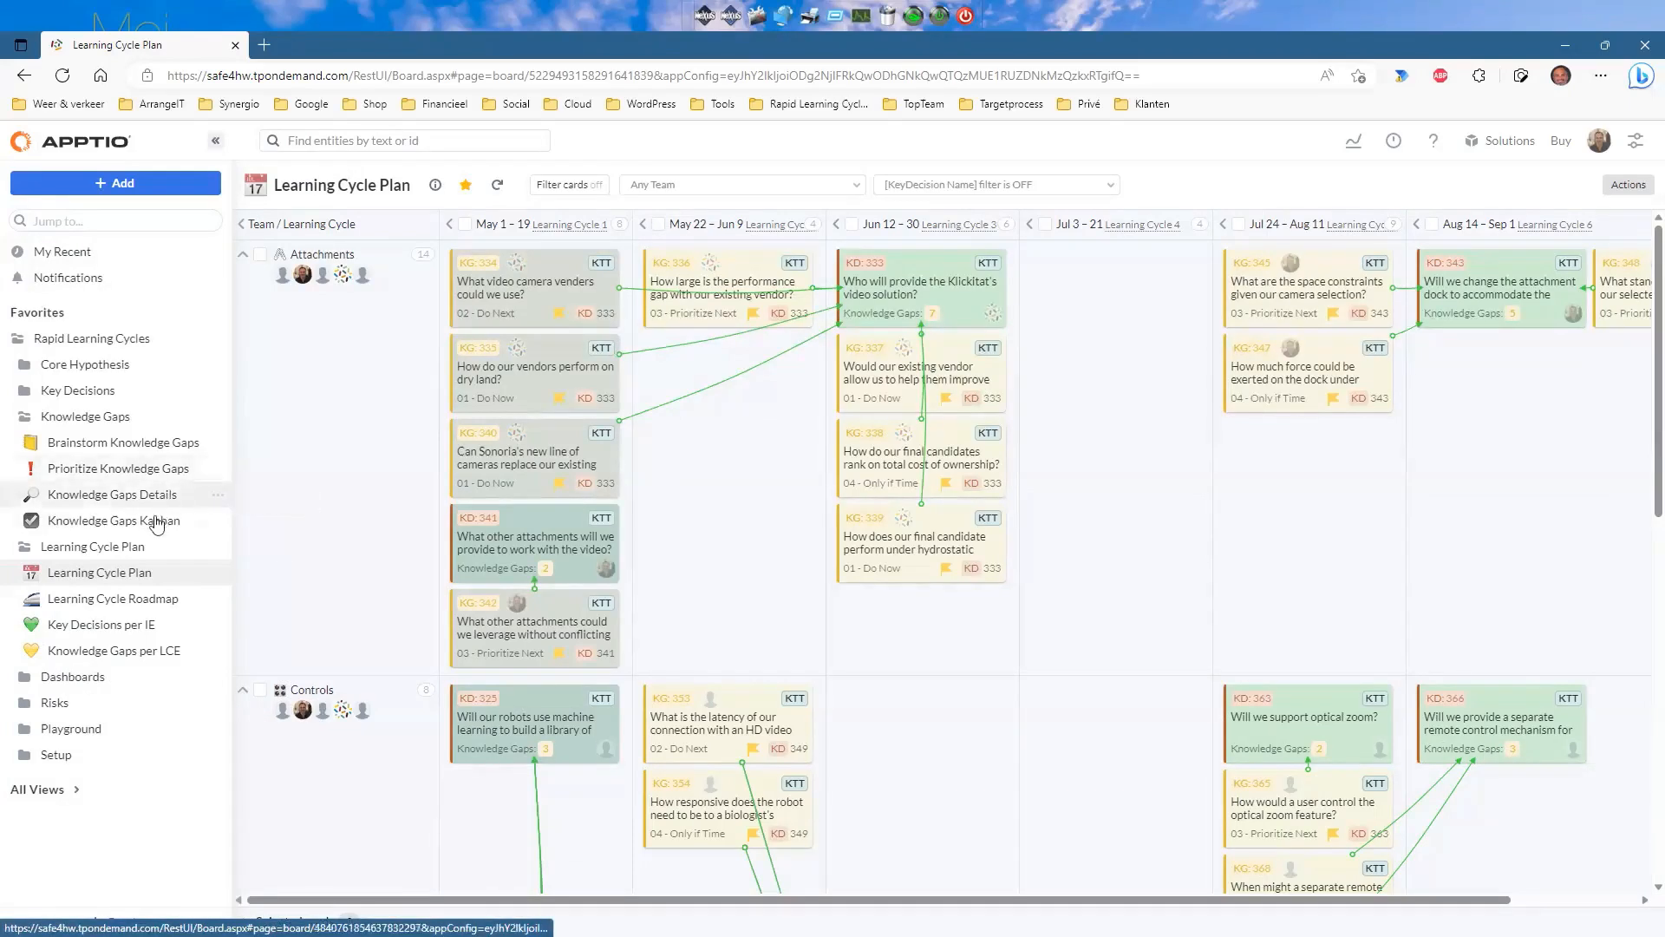
{"action": "left_click", "coordinate": [137, 598]}
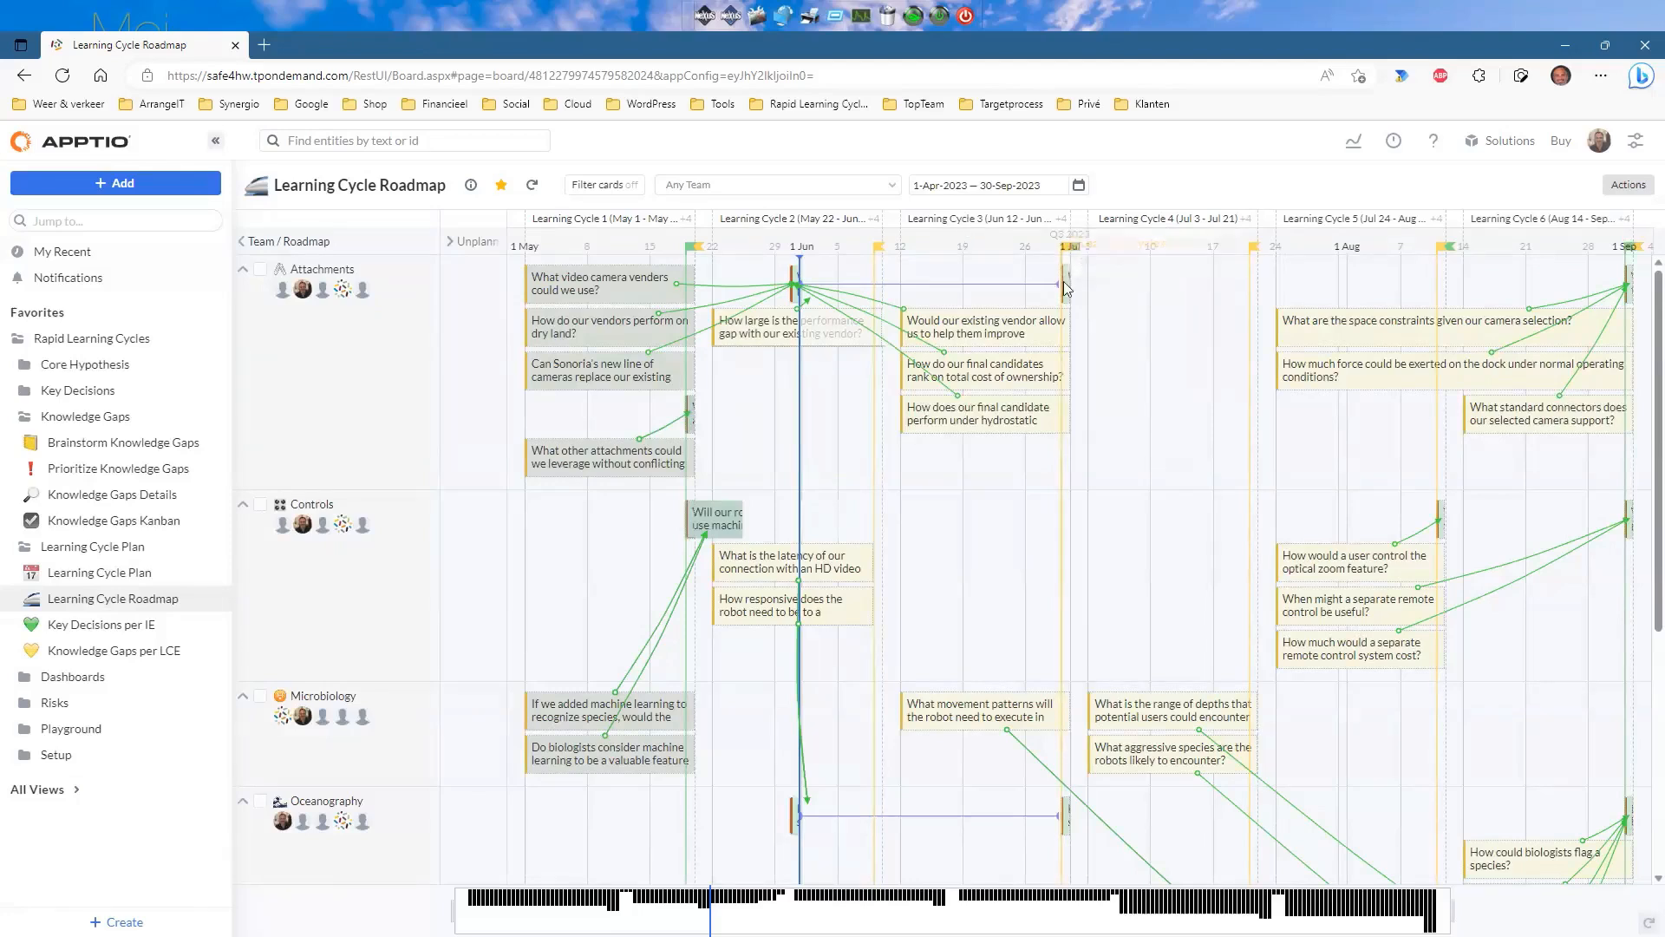
Inspect the integration event milestone flags on the roadmap timeline, then open the Key Decisions per IE list.
{"action": "mouse_move", "coordinate": [1627, 289]}
{"action": "mouse_move", "coordinate": [691, 251]}
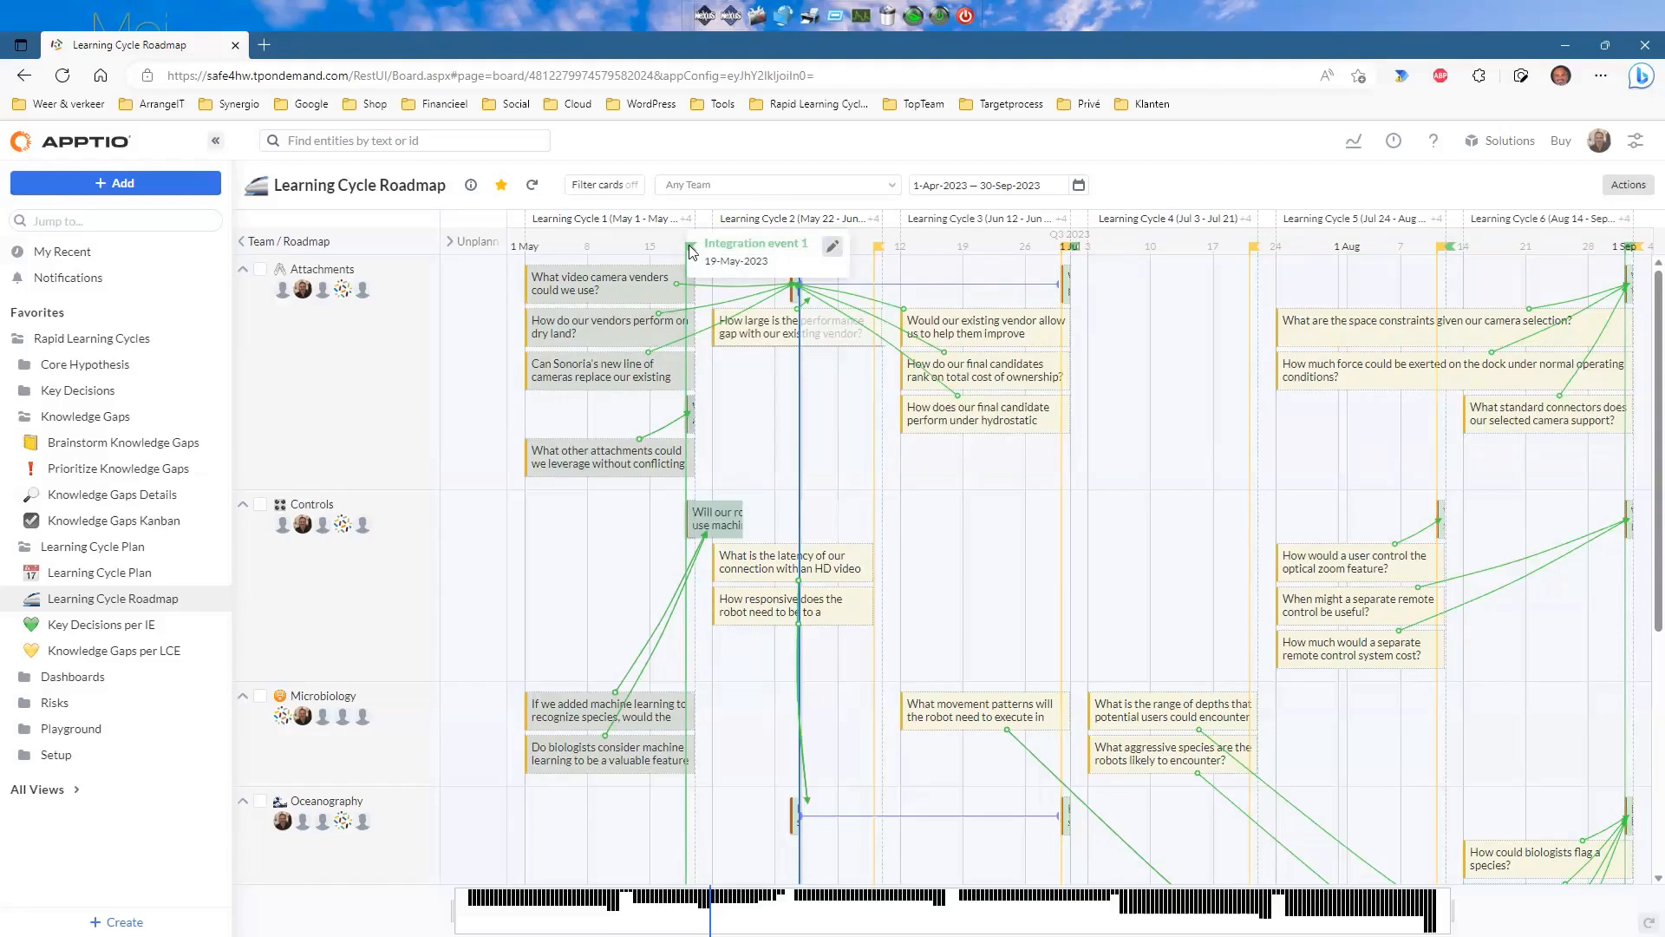
{"action": "mouse_move", "coordinate": [1076, 254]}
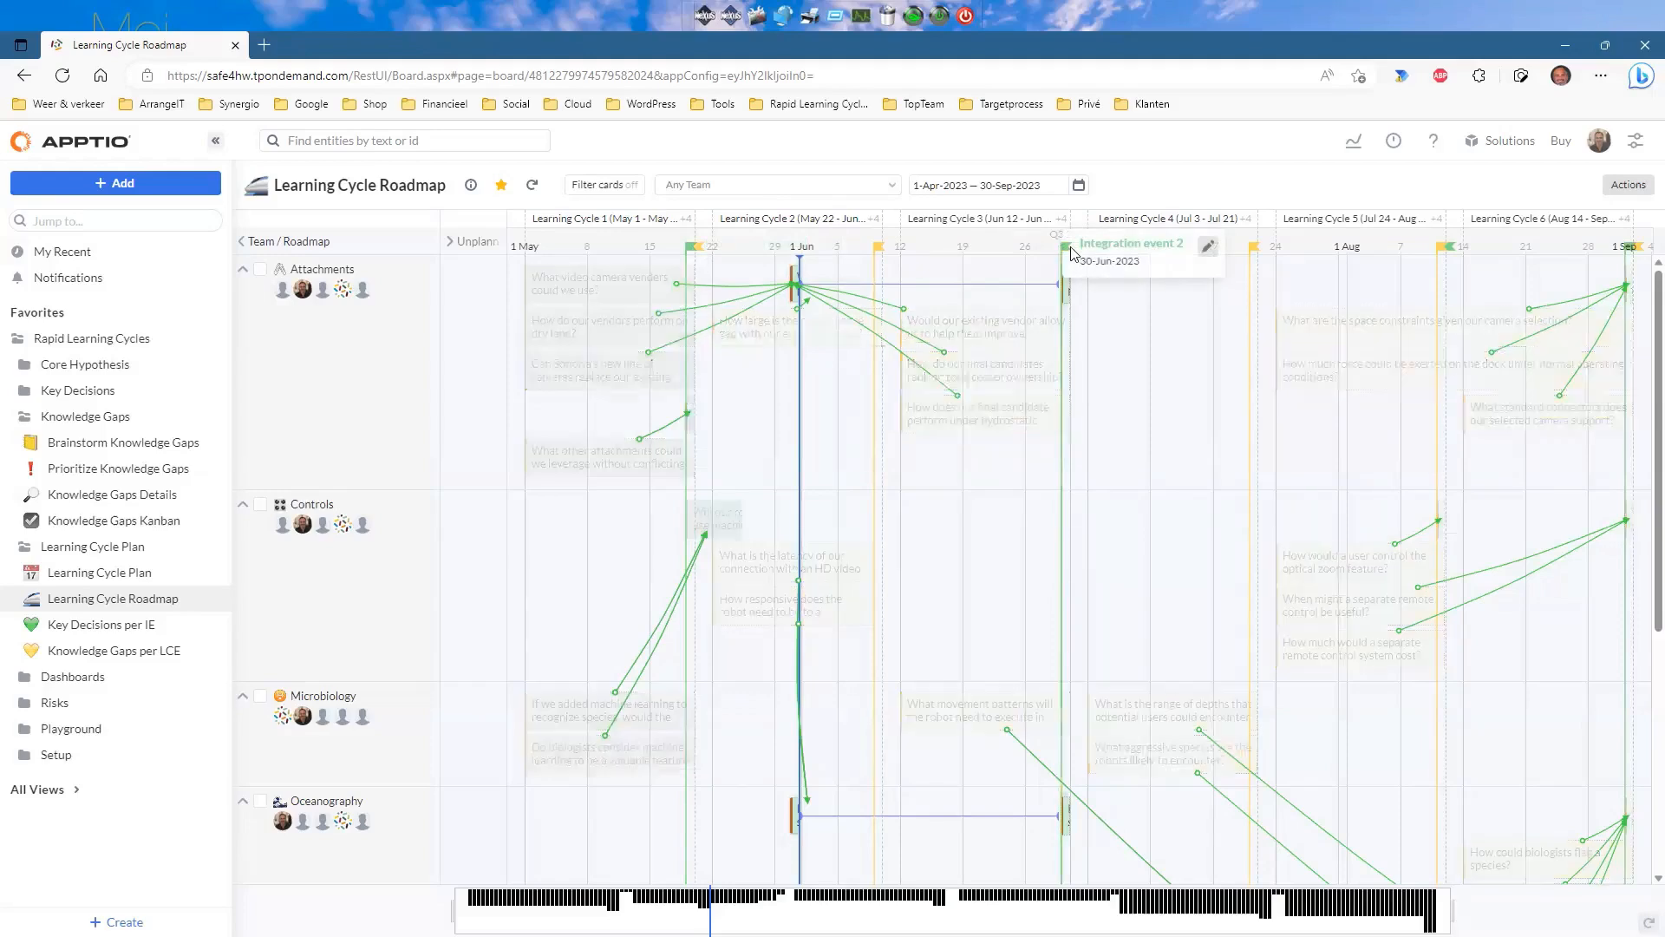
{"action": "scroll", "coordinate": [1156, 353], "scroll_direction": "down", "scroll_amount": 5}
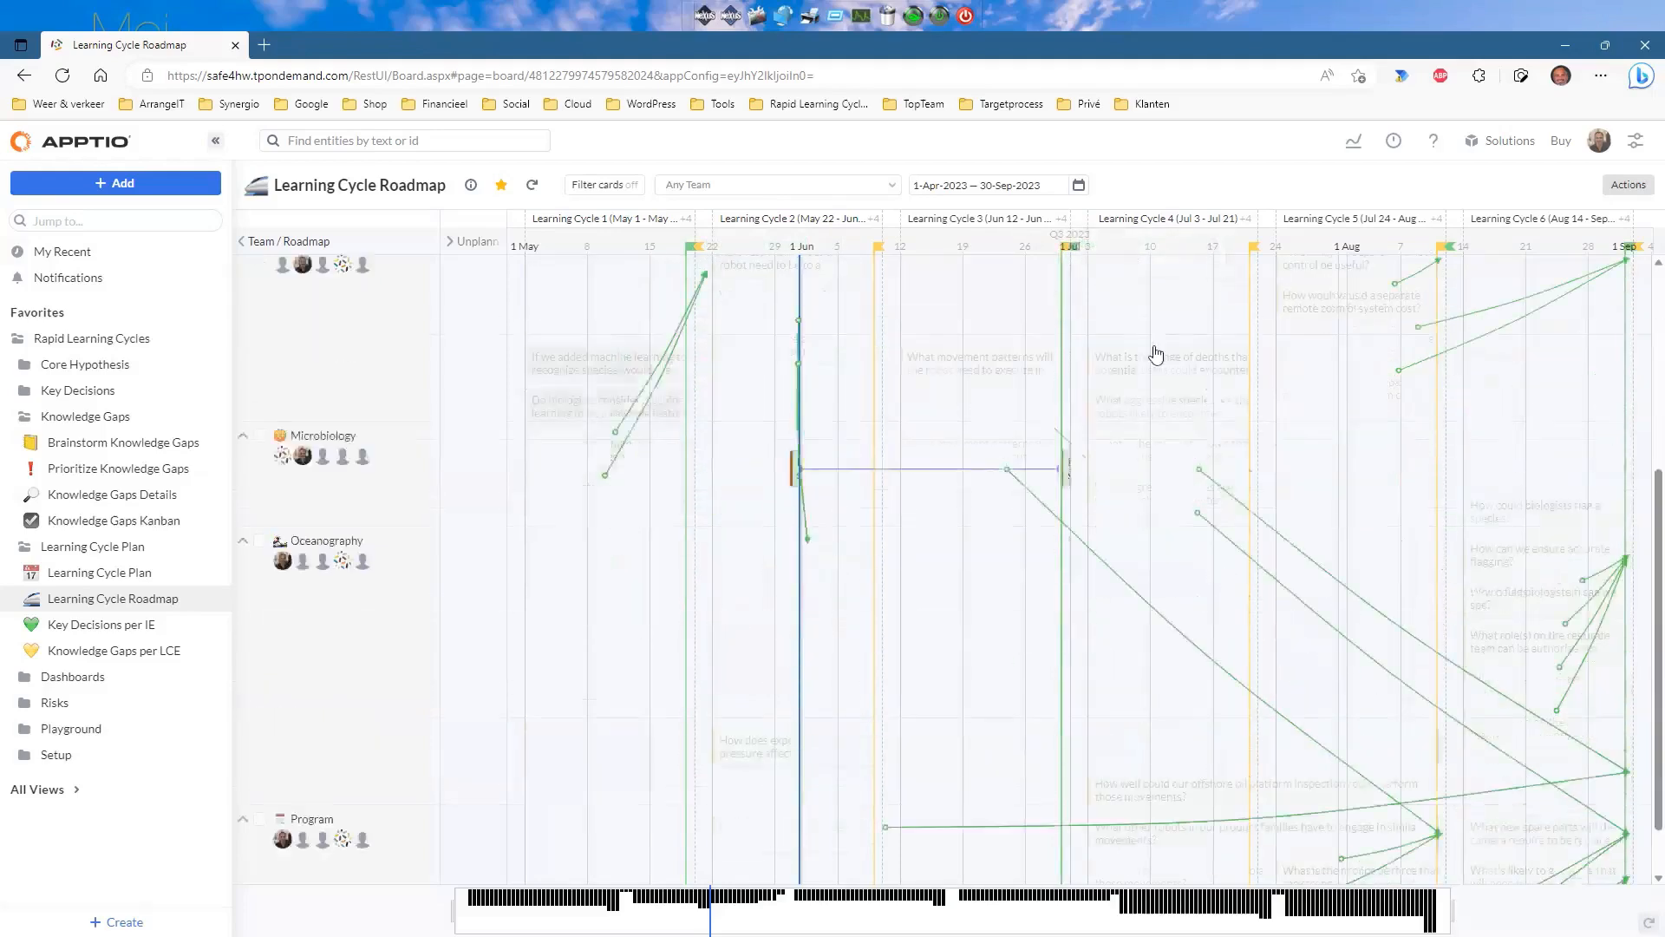
{"action": "scroll", "coordinate": [1156, 353], "scroll_direction": "up", "scroll_amount": 5}
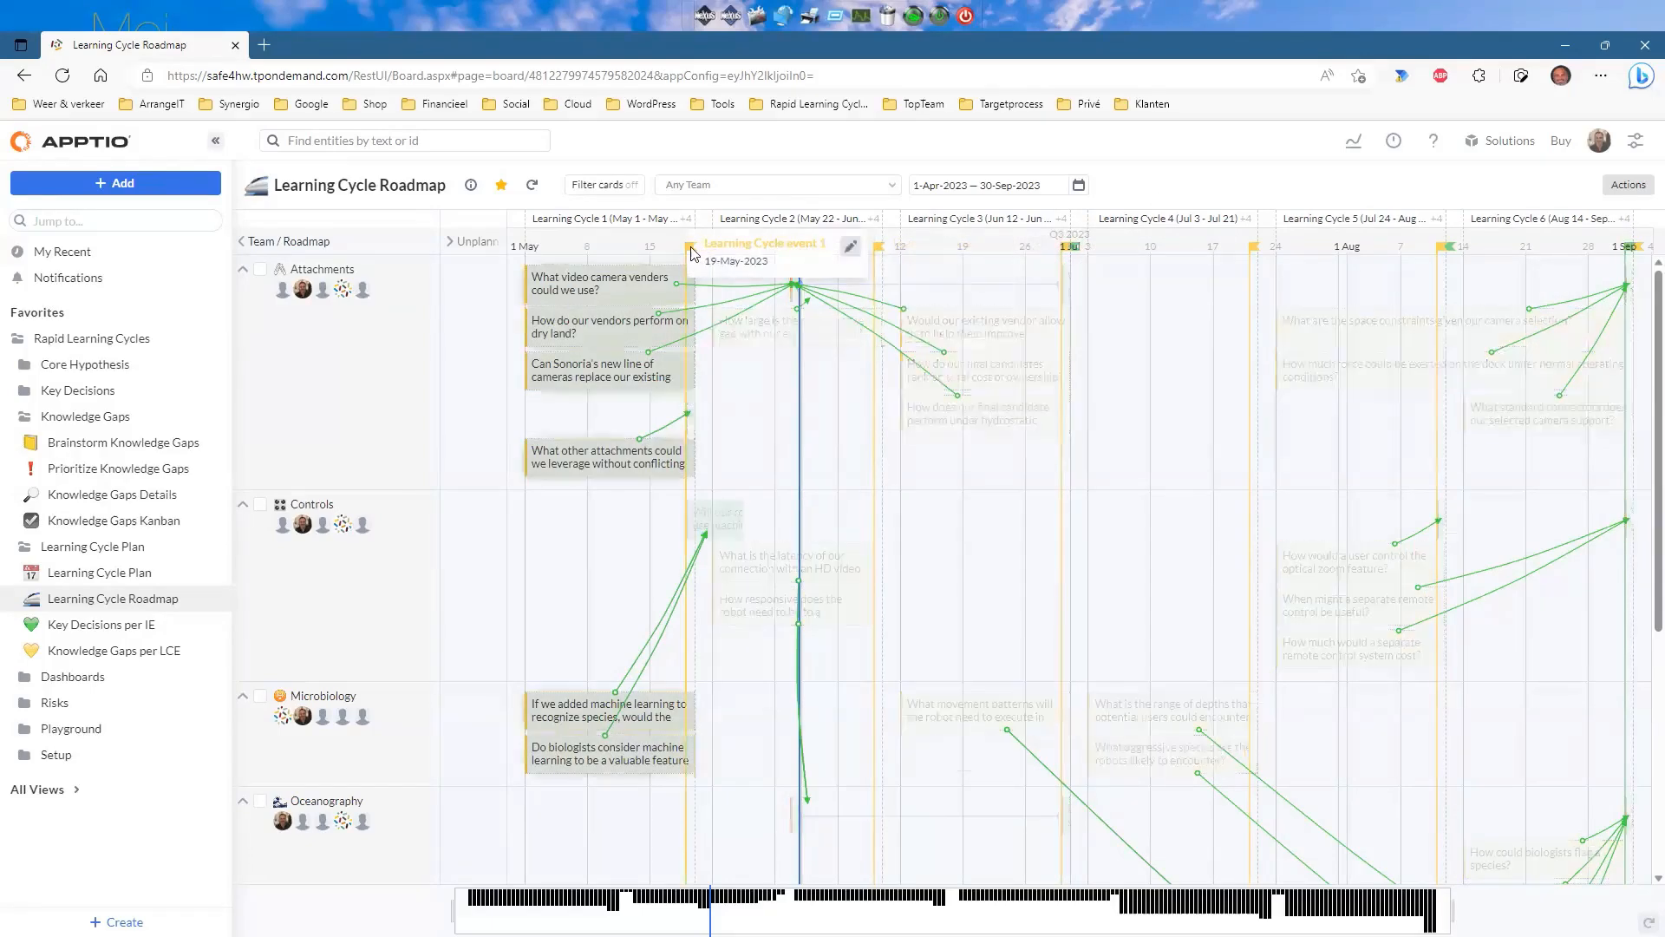
{"action": "scroll", "coordinate": [770, 389], "scroll_direction": "down", "scroll_amount": 3}
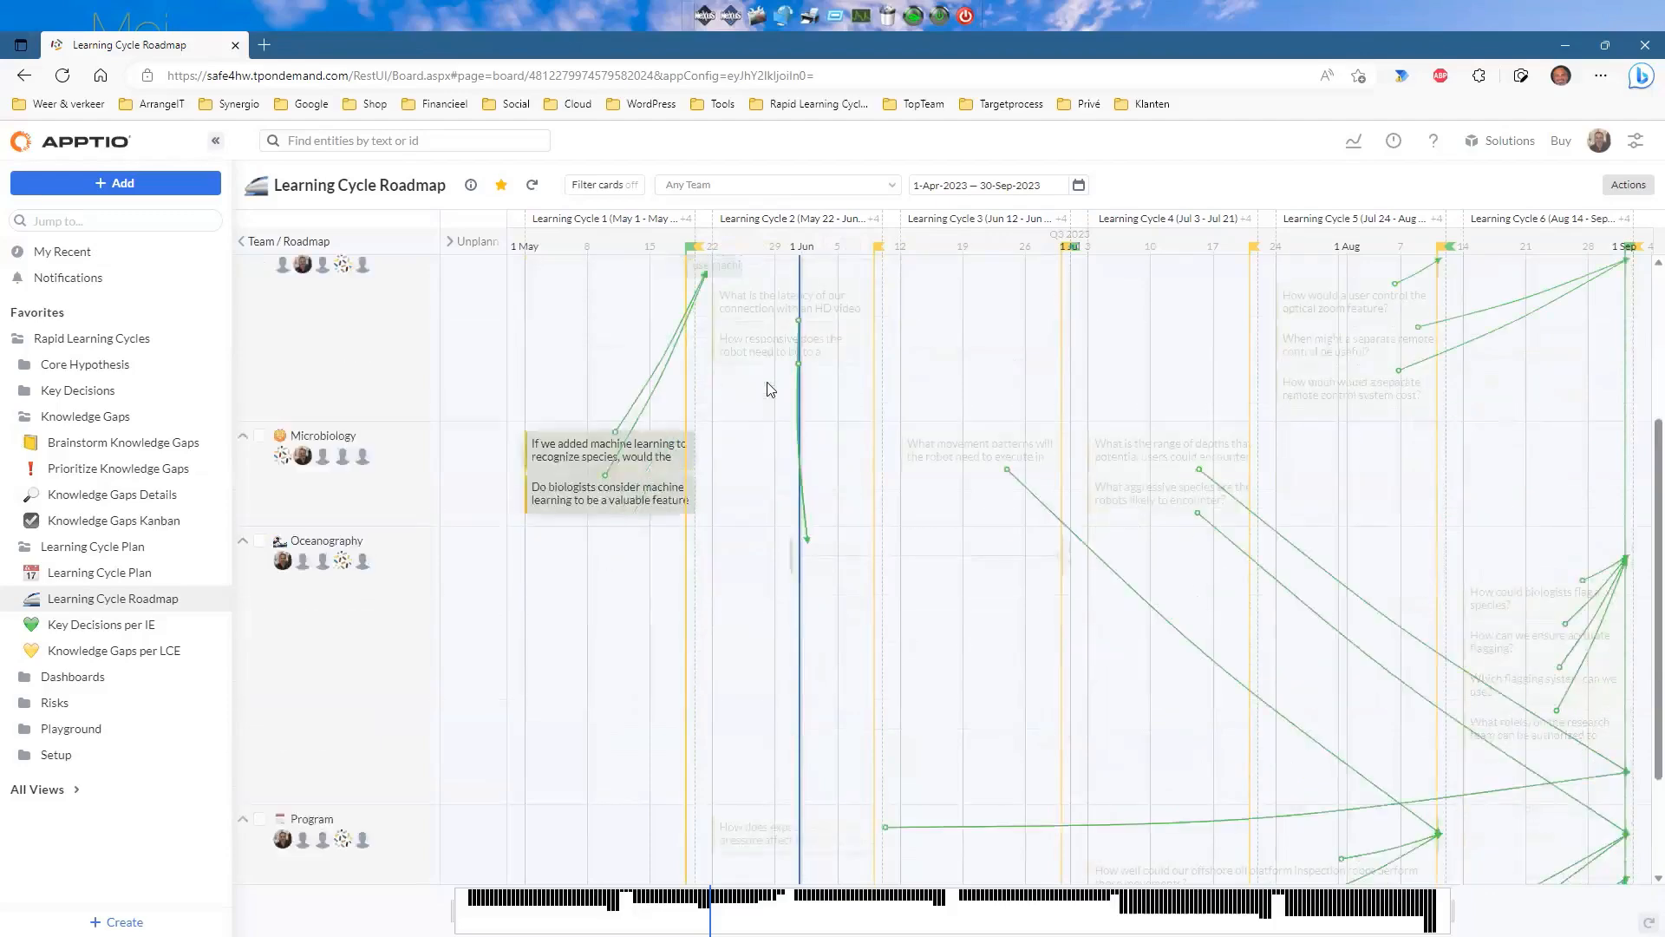
{"action": "scroll", "coordinate": [772, 388], "scroll_direction": "up", "scroll_amount": 5}
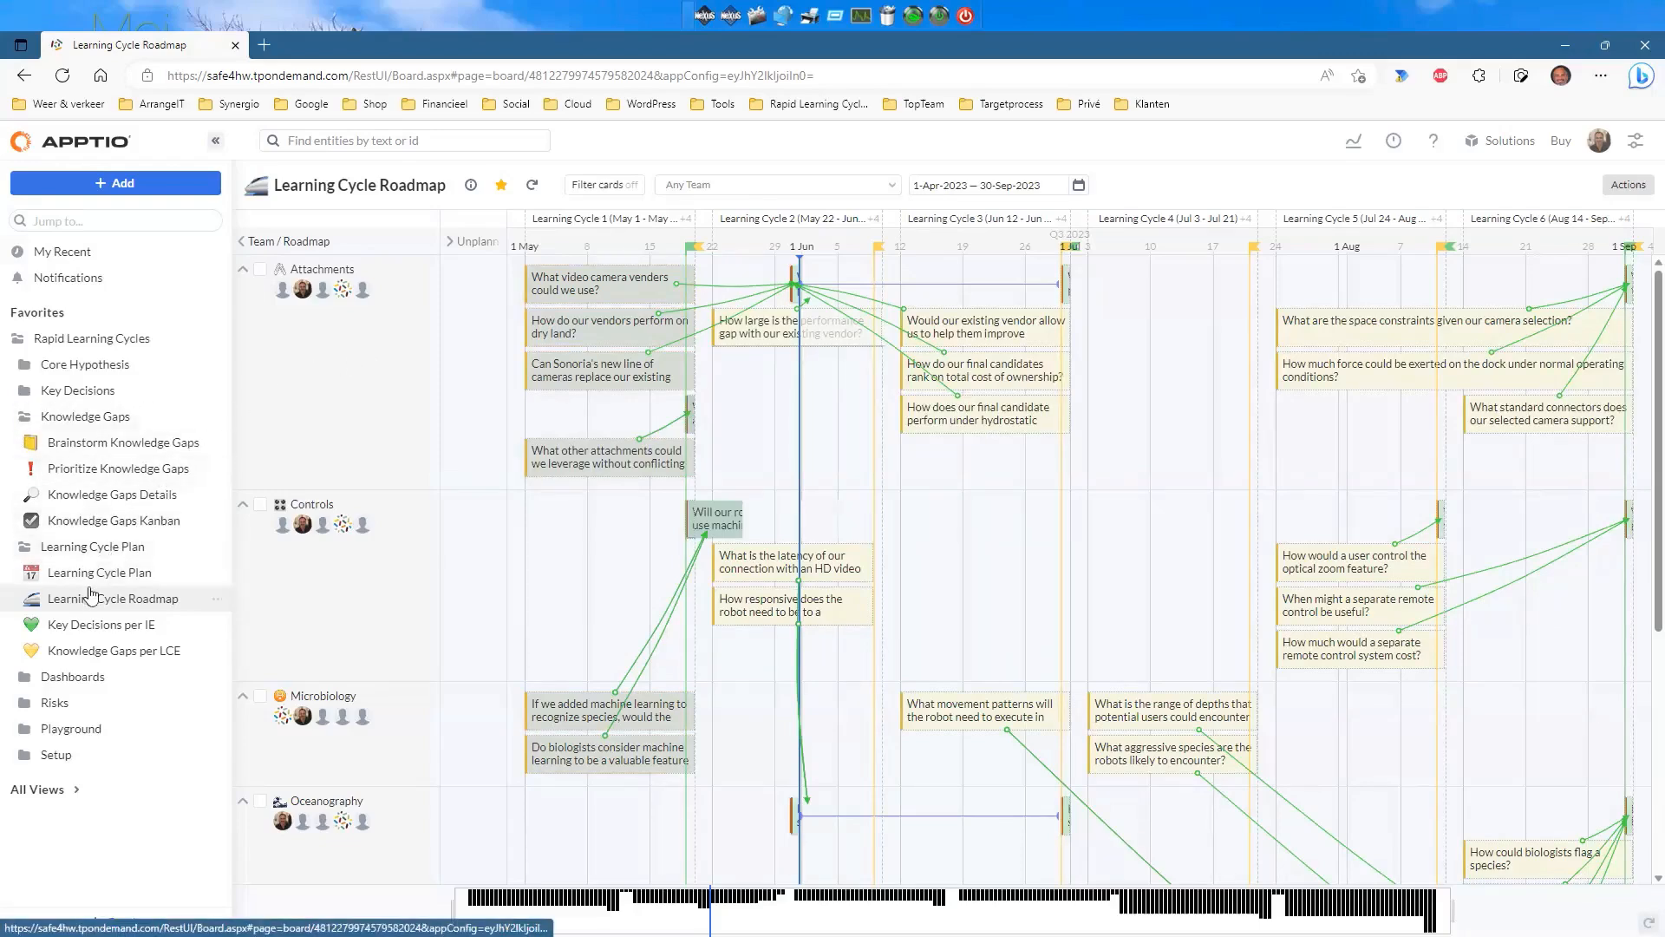
{"action": "left_click", "coordinate": [93, 626]}
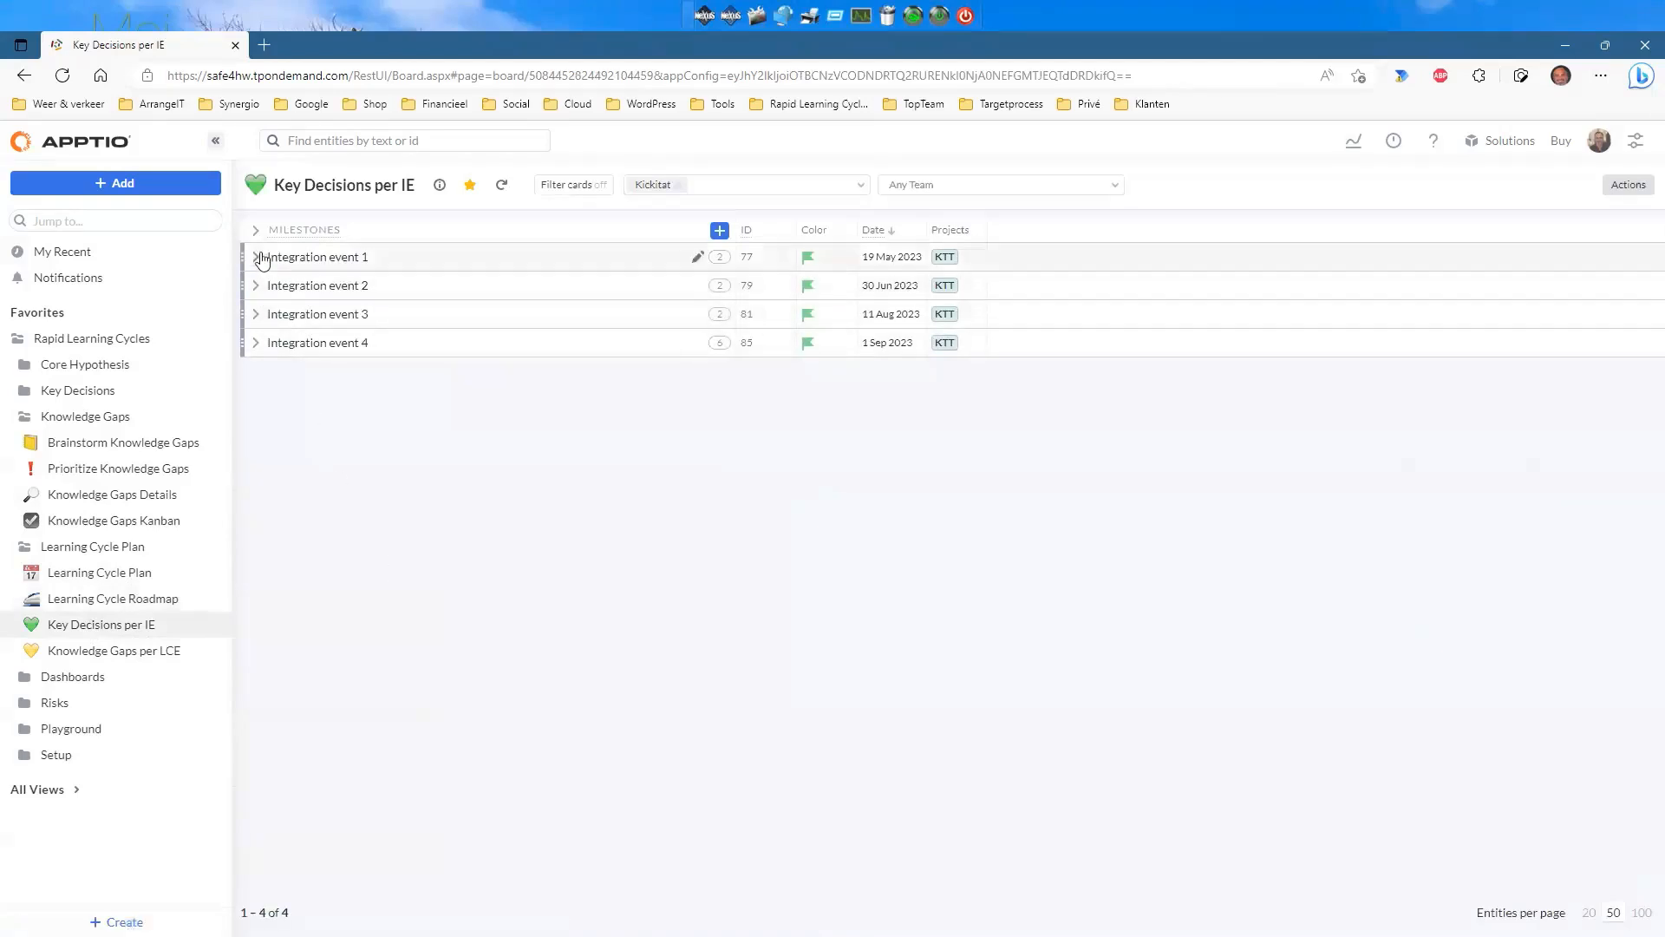
Expand Integration events 1–4 to show their key decisions and reorder key decision 382 by priority.
{"action": "left_click", "coordinate": [256, 256]}
{"action": "left_click", "coordinate": [256, 367]}
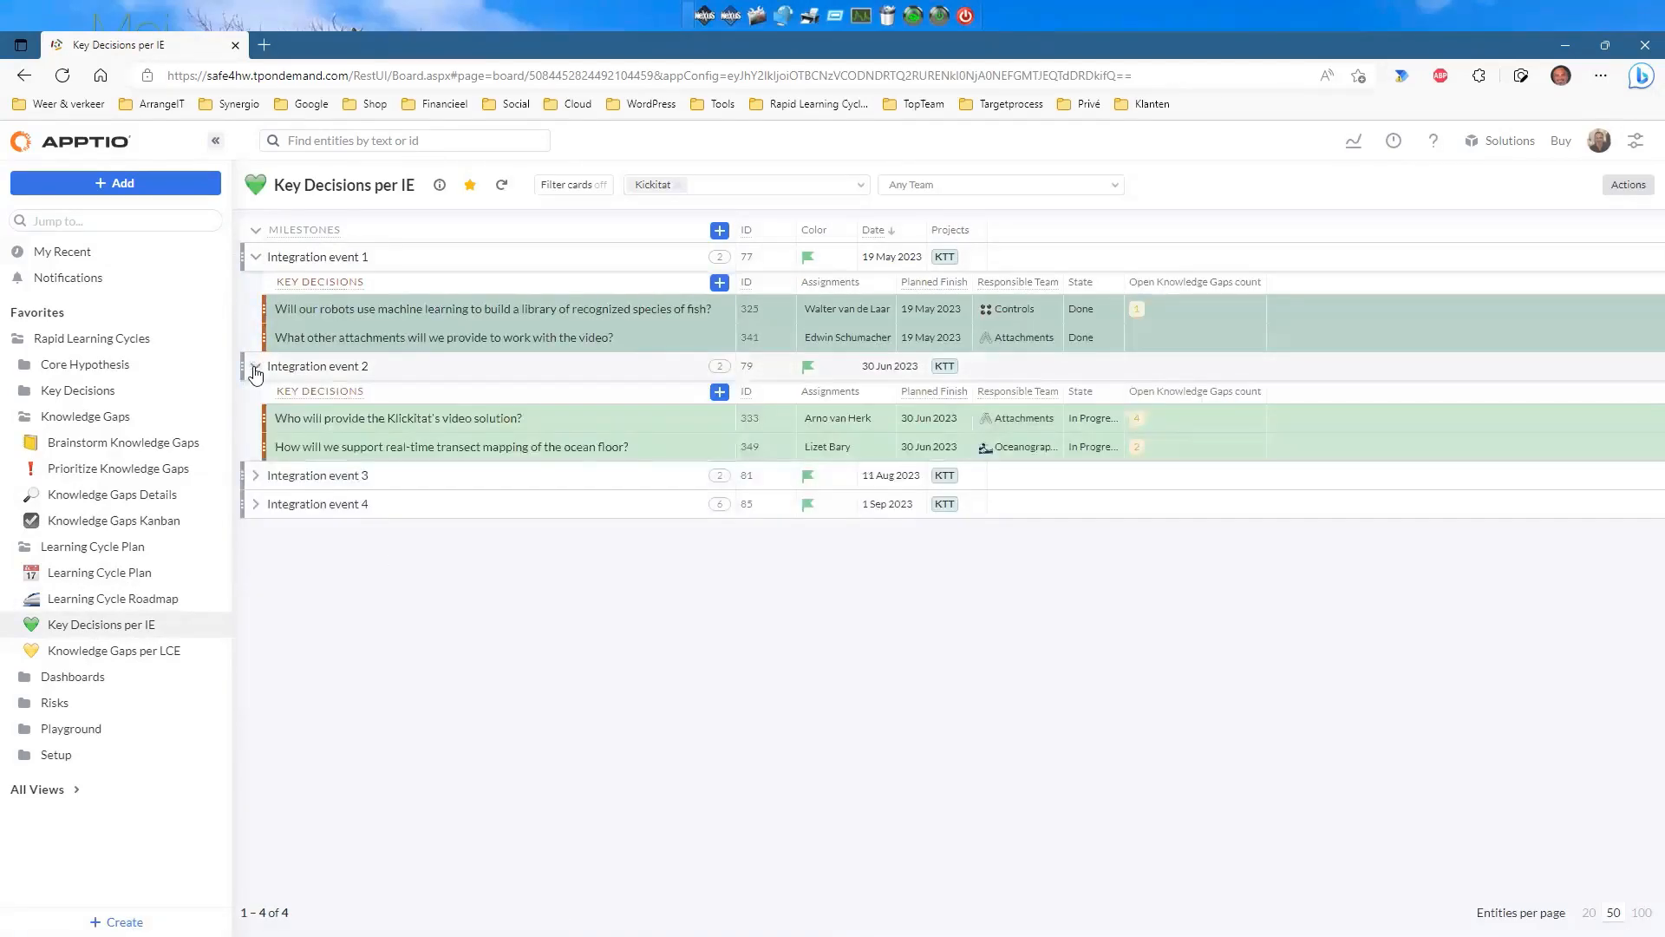
{"action": "left_click", "coordinate": [256, 476]}
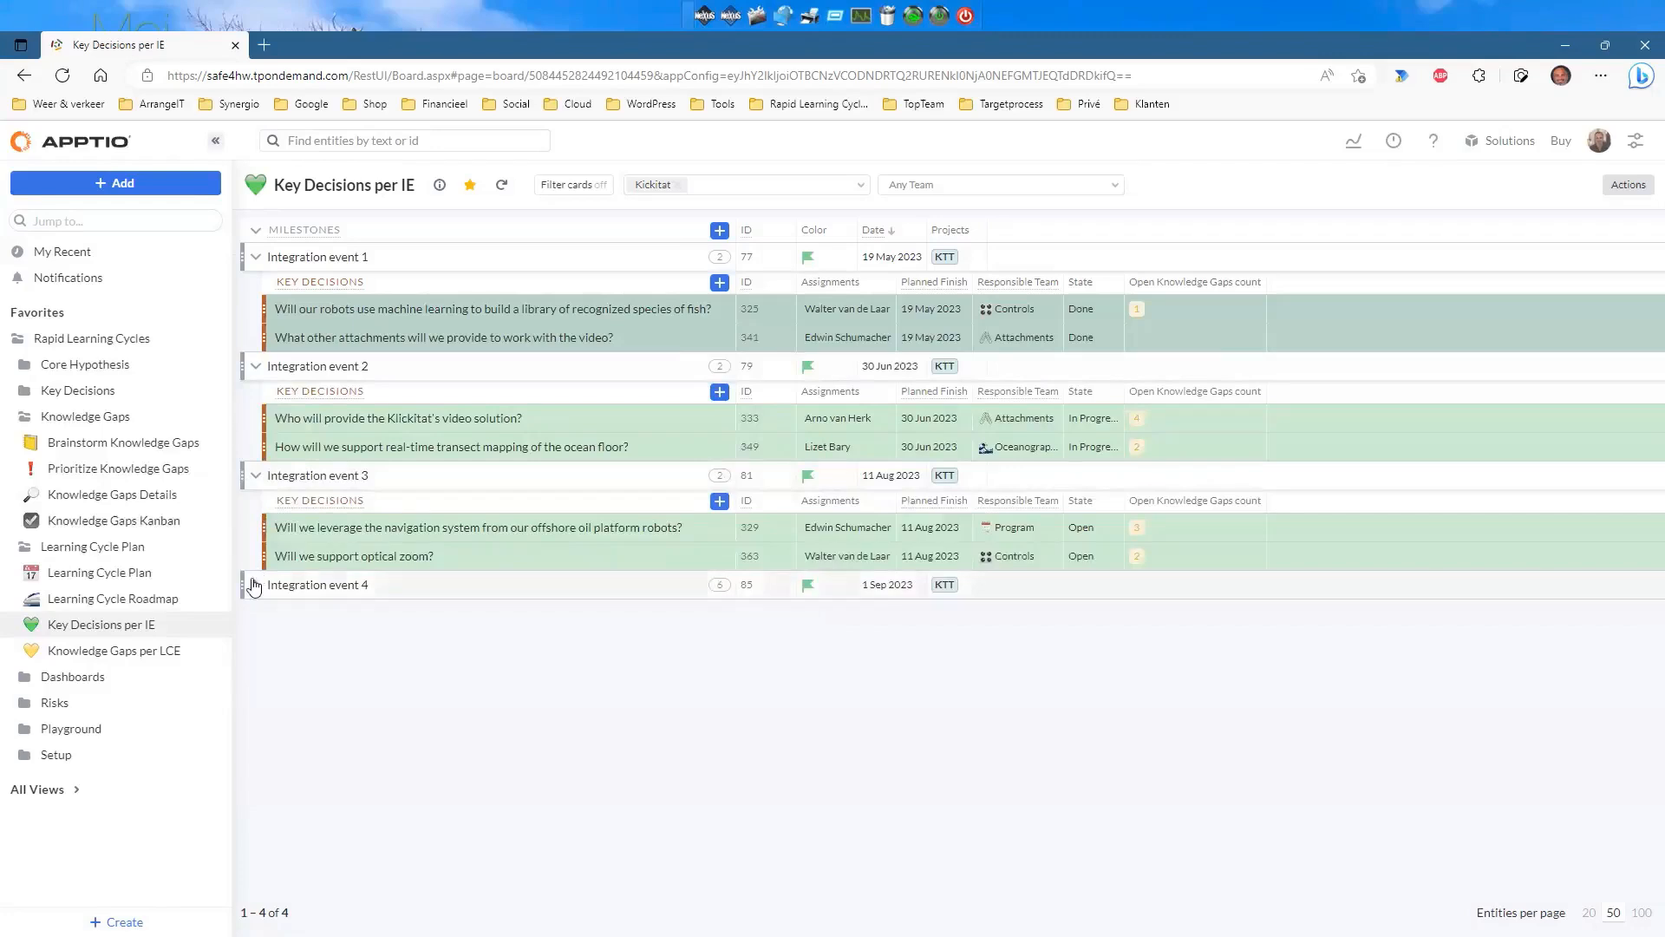
{"action": "left_click", "coordinate": [255, 585]}
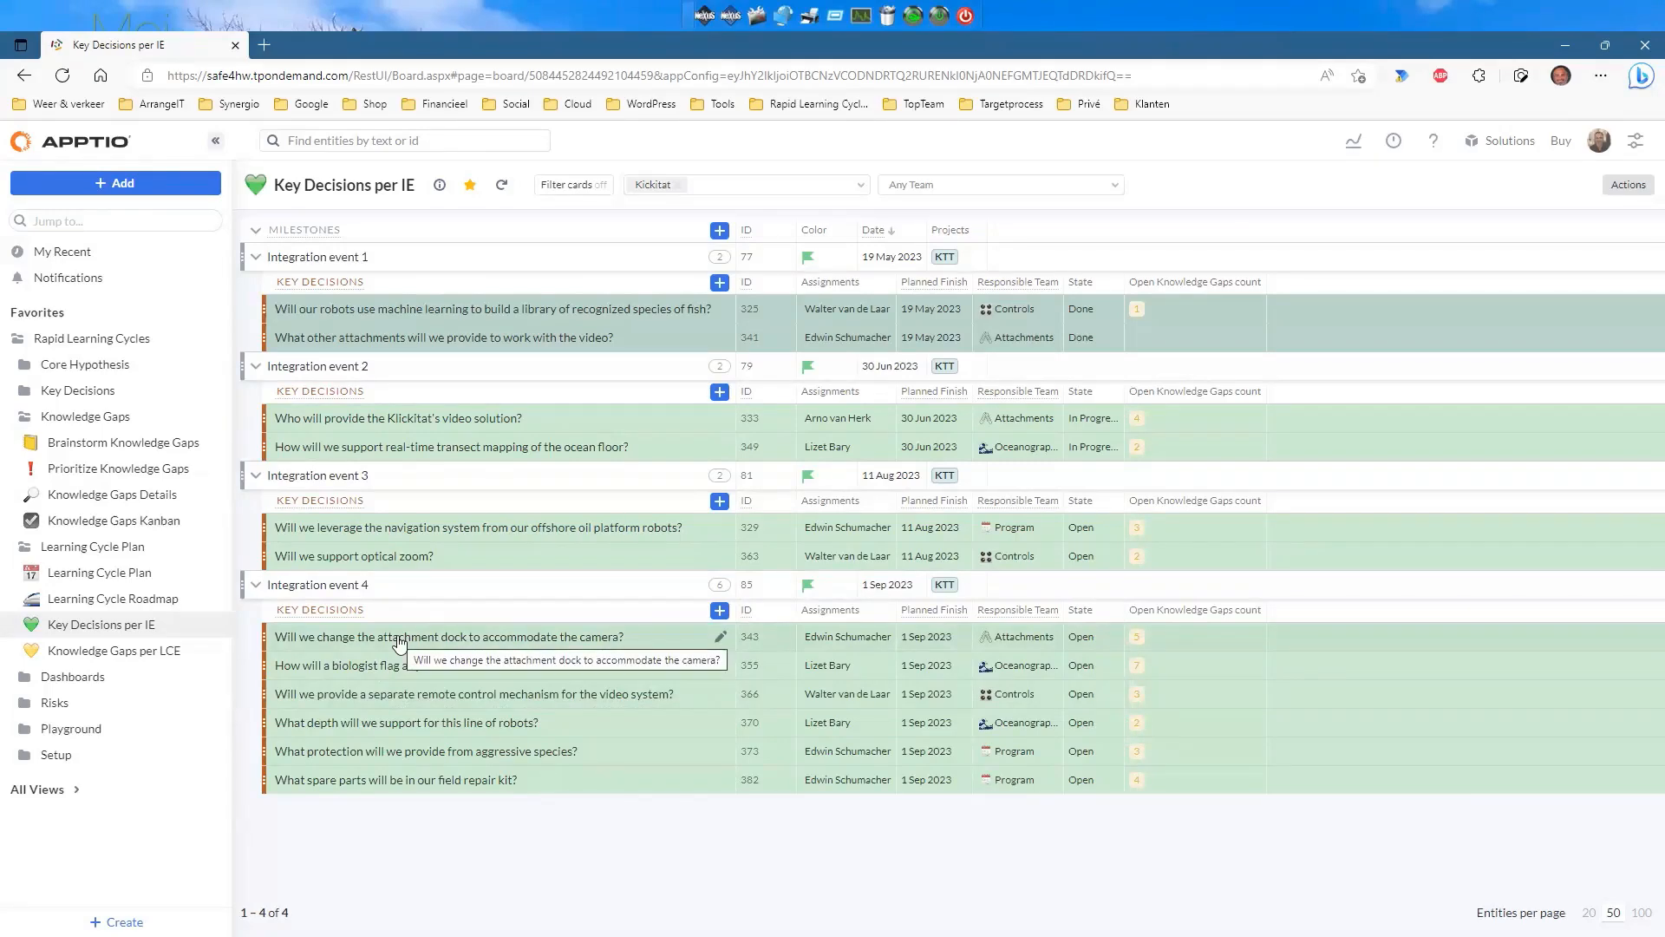
{"action": "mouse_move", "coordinate": [408, 783]}
{"action": "left_mouse_down"}
{"action": "mouse_move", "coordinate": [424, 550]}
{"action": "mouse_move", "coordinate": [434, 789]}
{"action": "left_mouse_up"}
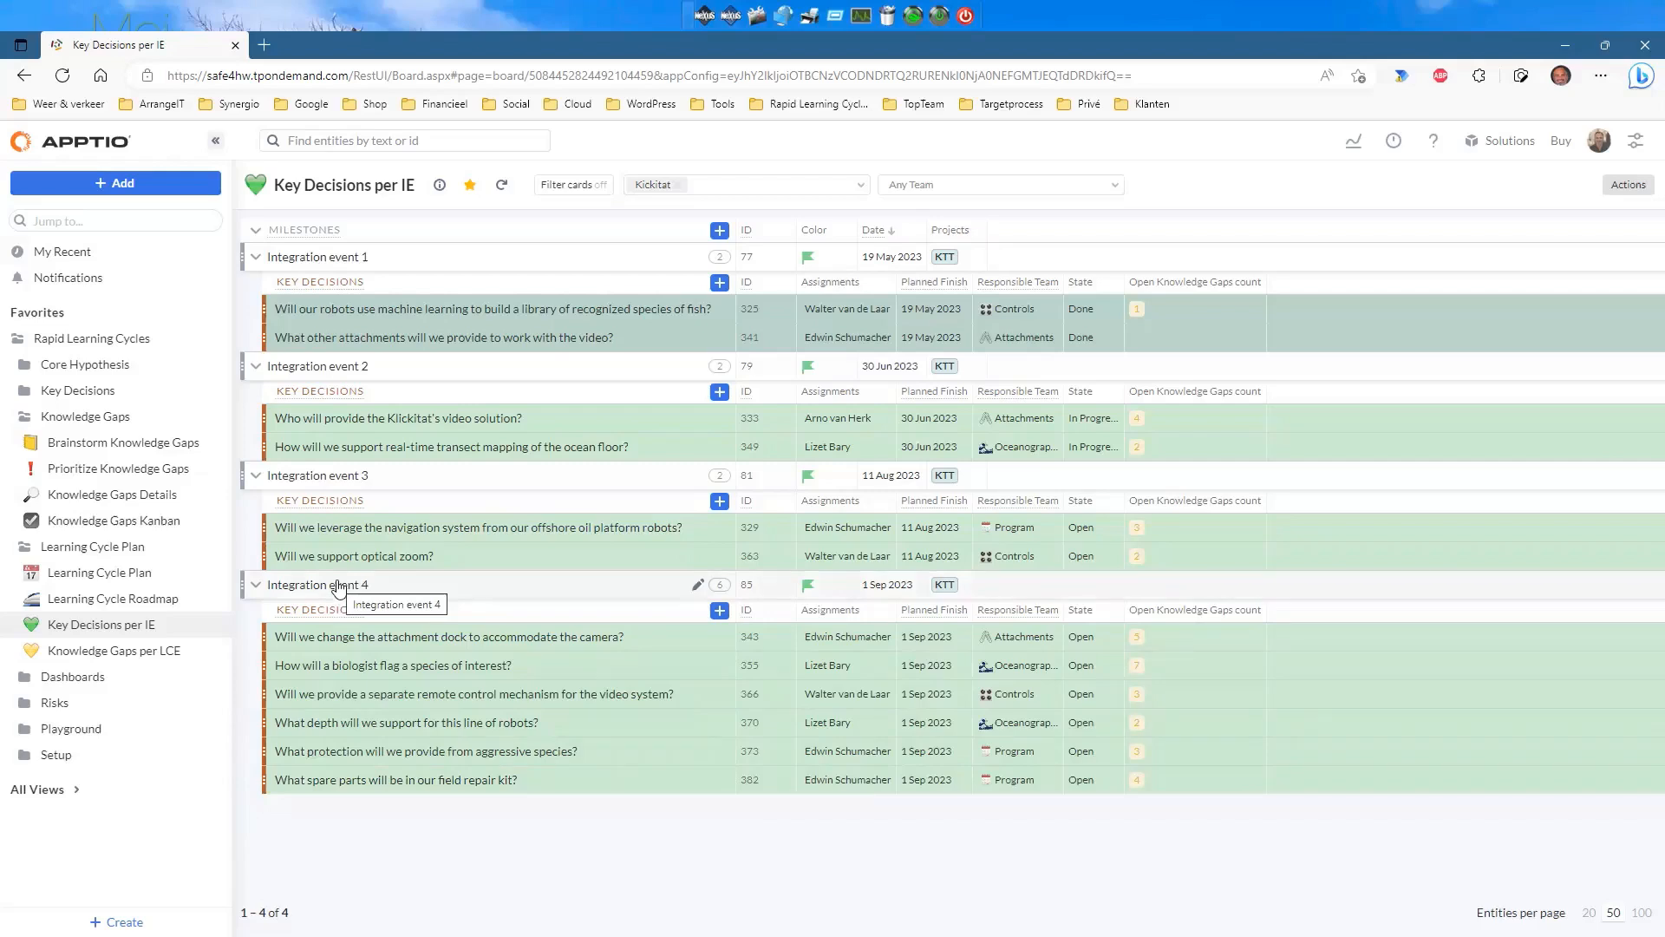
Preview Integration event 4's details (#85), then open the Knowledge Gaps per LCE list.
{"action": "left_click", "coordinate": [395, 589]}
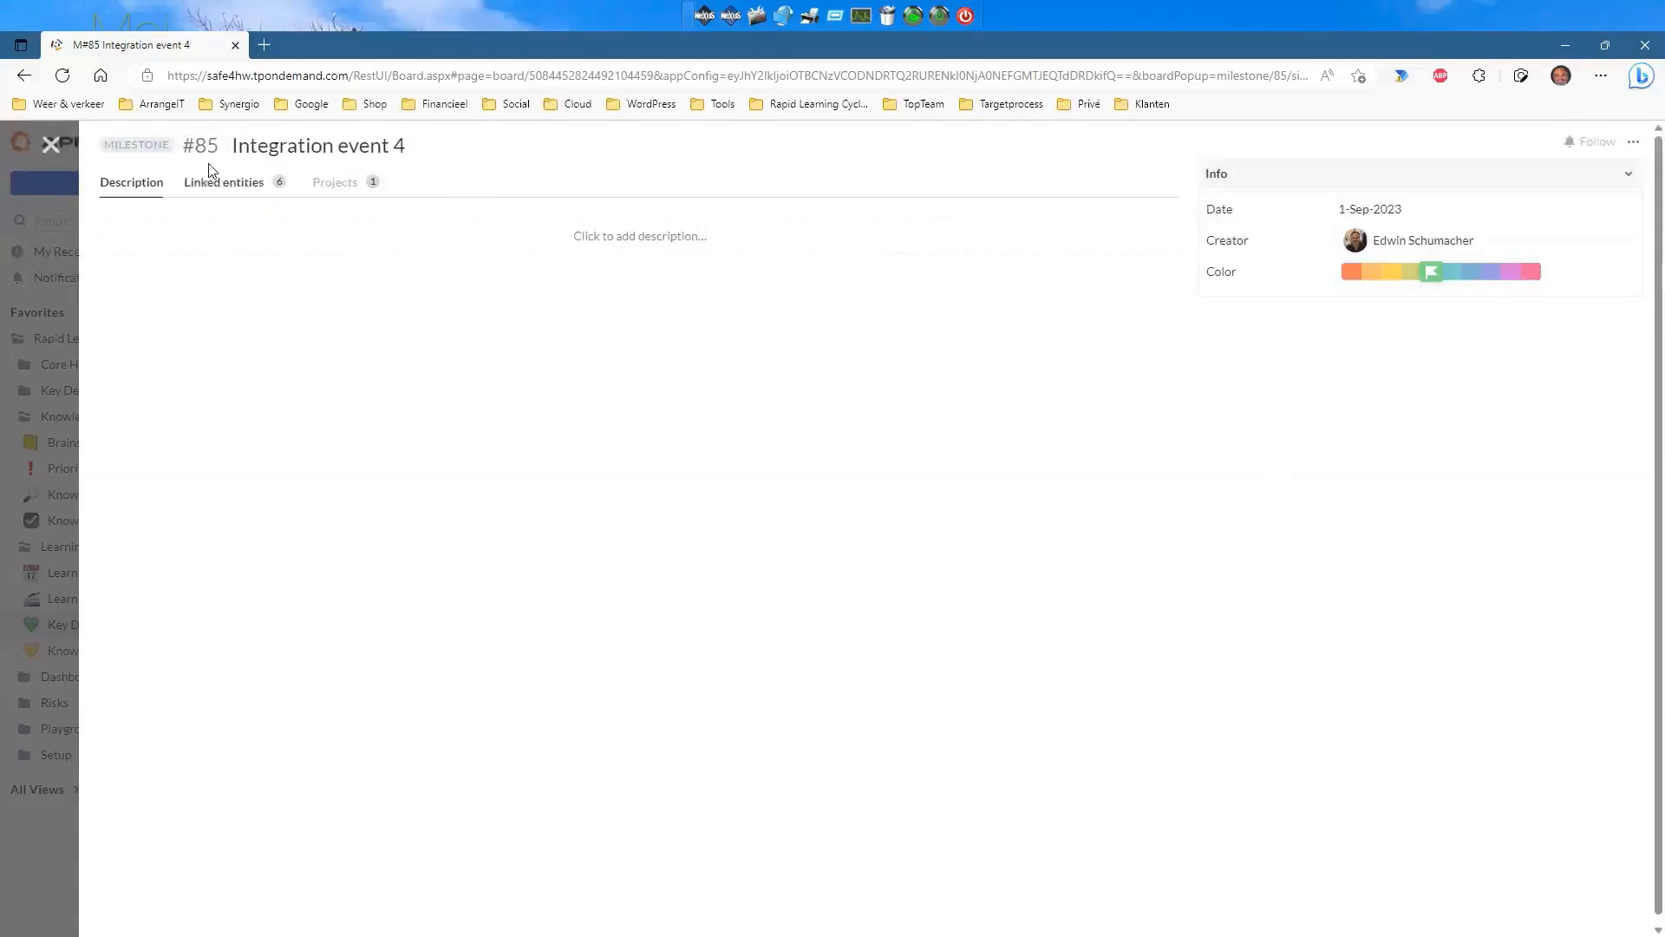
{"action": "left_click", "coordinate": [51, 146]}
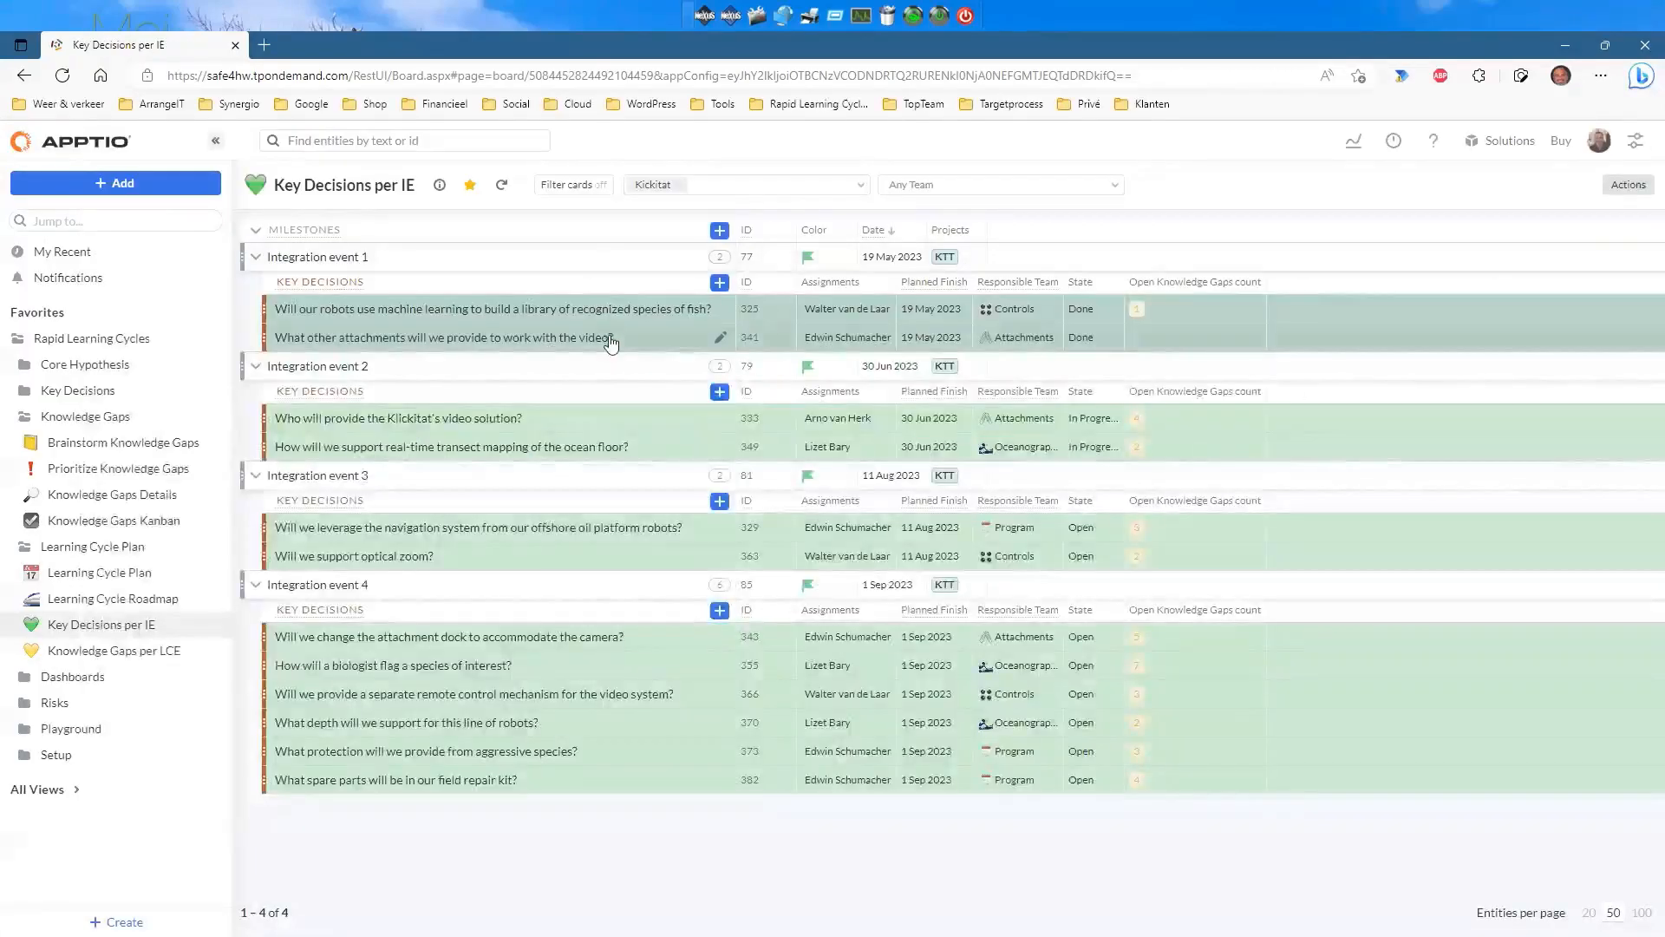
{"action": "left_click", "coordinate": [122, 650]}
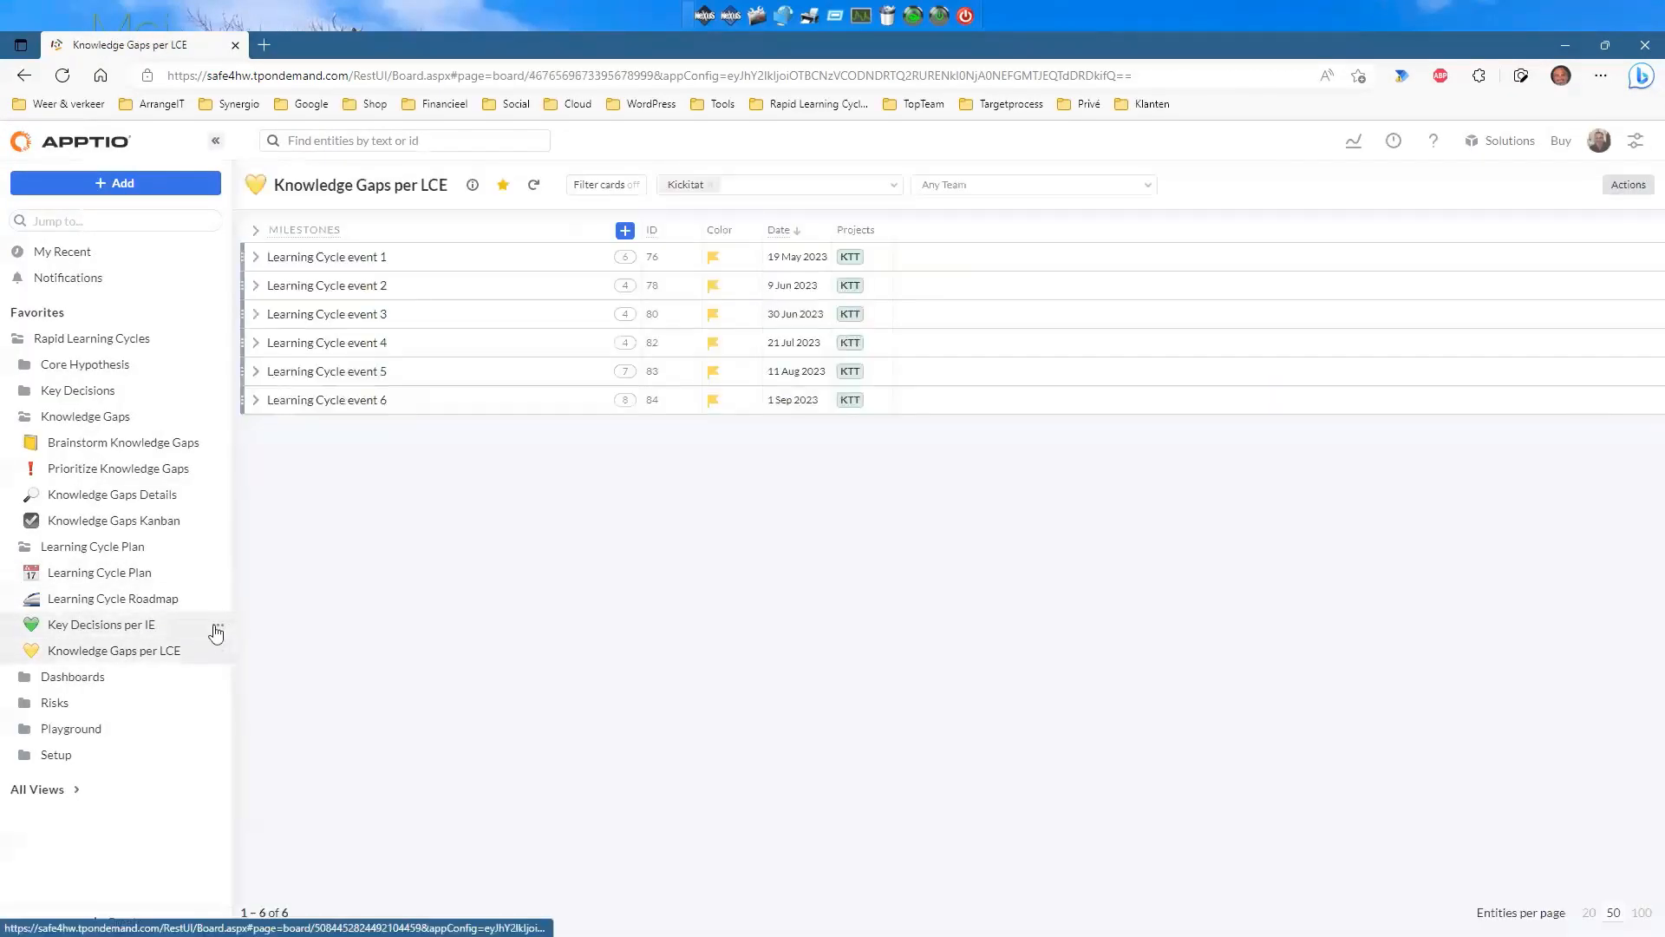
Show Learning Cycle events 2 and 3's knowledge gaps with event 1 collapsed, then open Knowledge Gap Dashboard.
{"action": "left_click", "coordinate": [255, 256]}
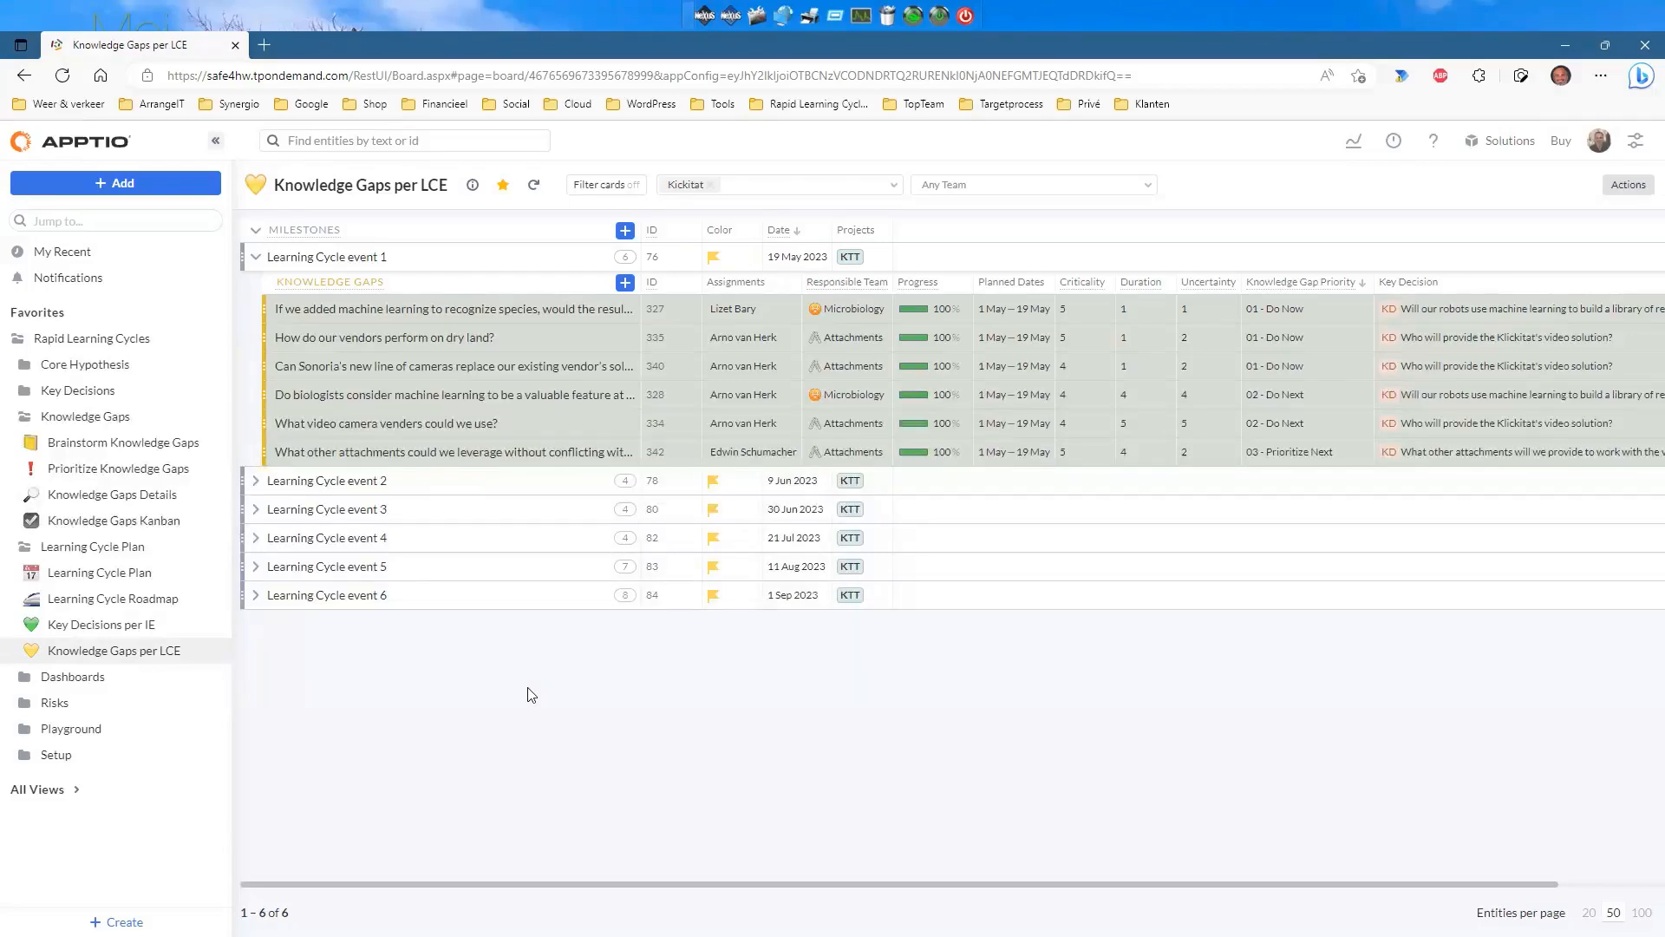
{"action": "left_click", "coordinate": [253, 482]}
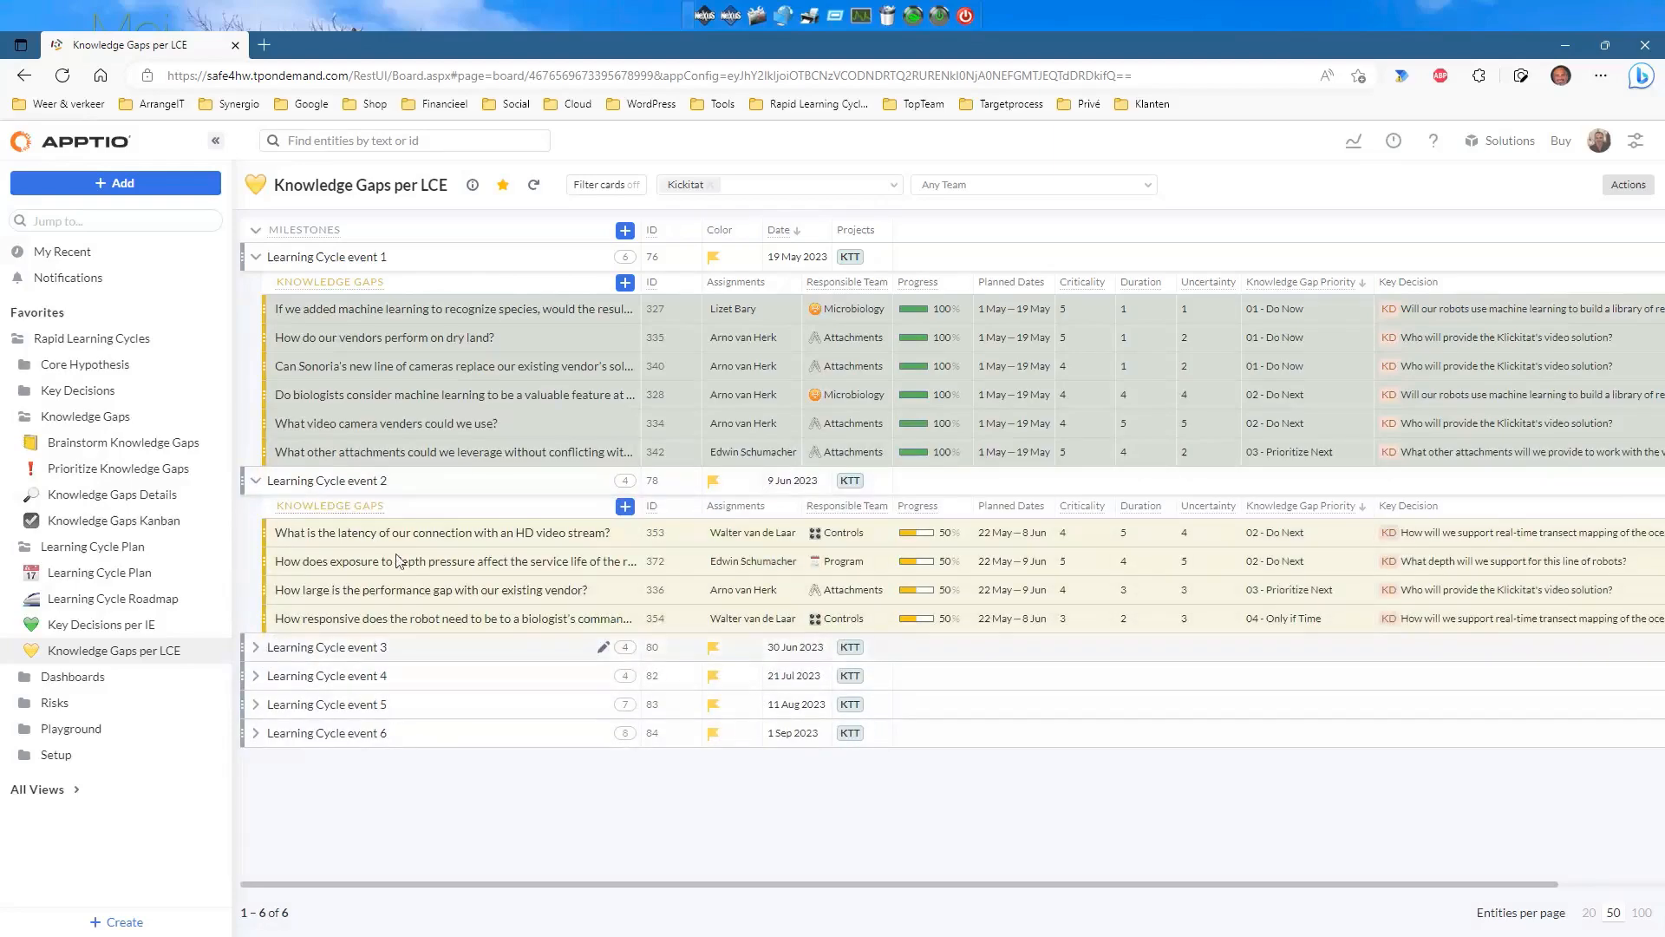
{"action": "left_click", "coordinate": [327, 647]}
{"action": "left_click", "coordinate": [49, 145]}
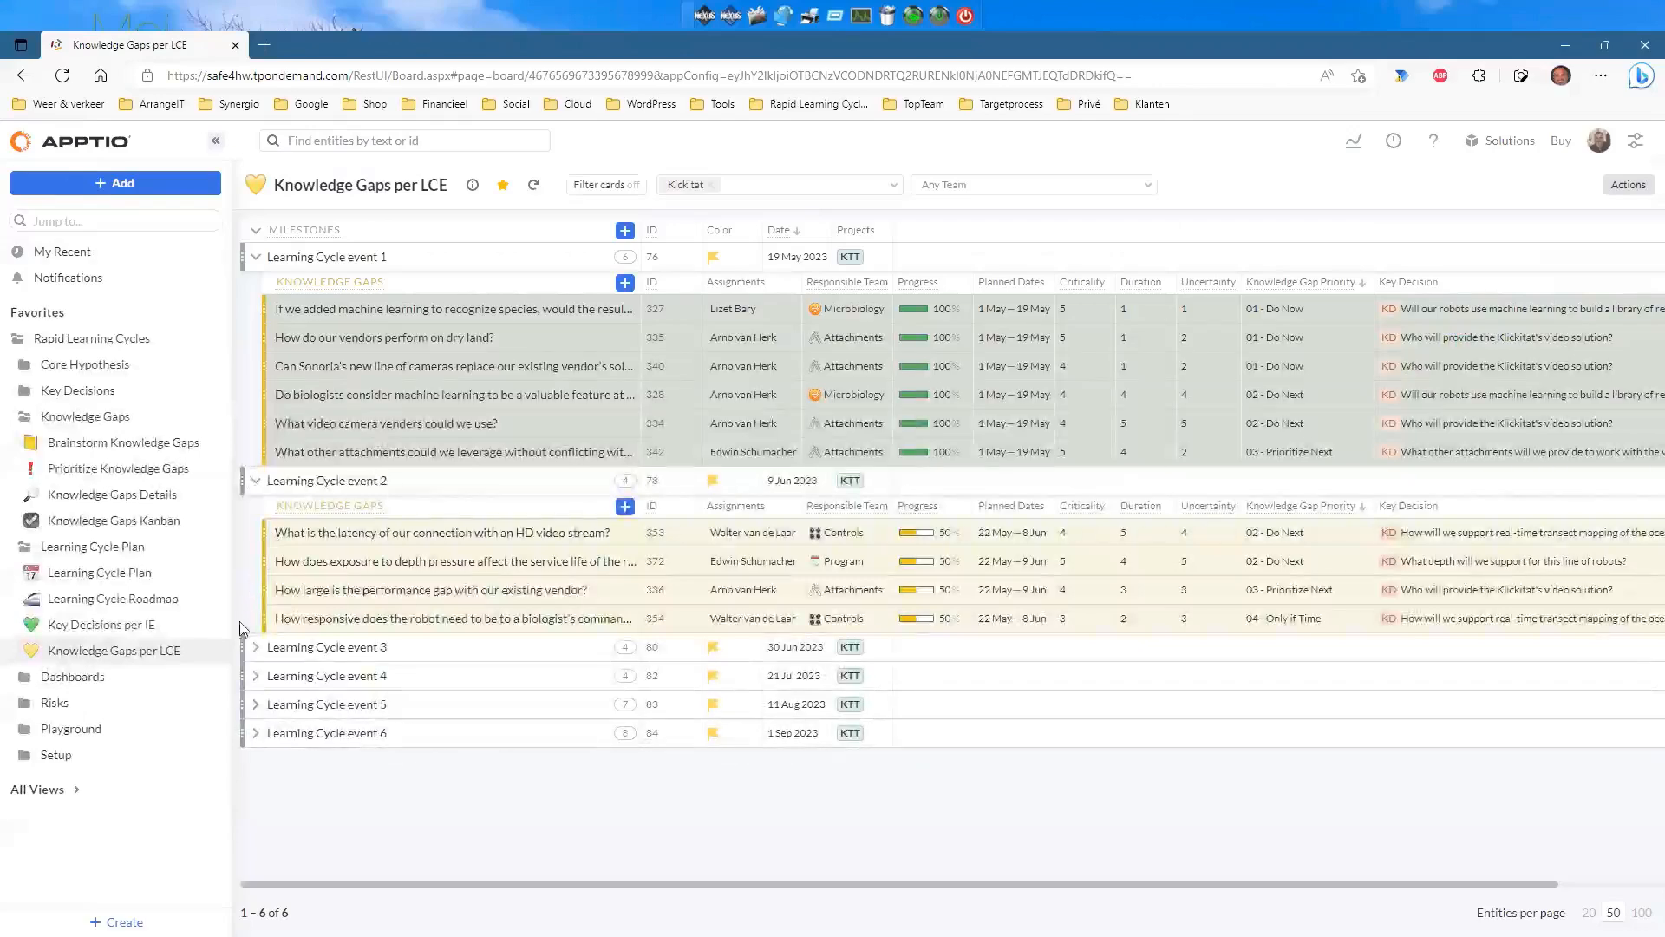
{"action": "left_click", "coordinate": [254, 648]}
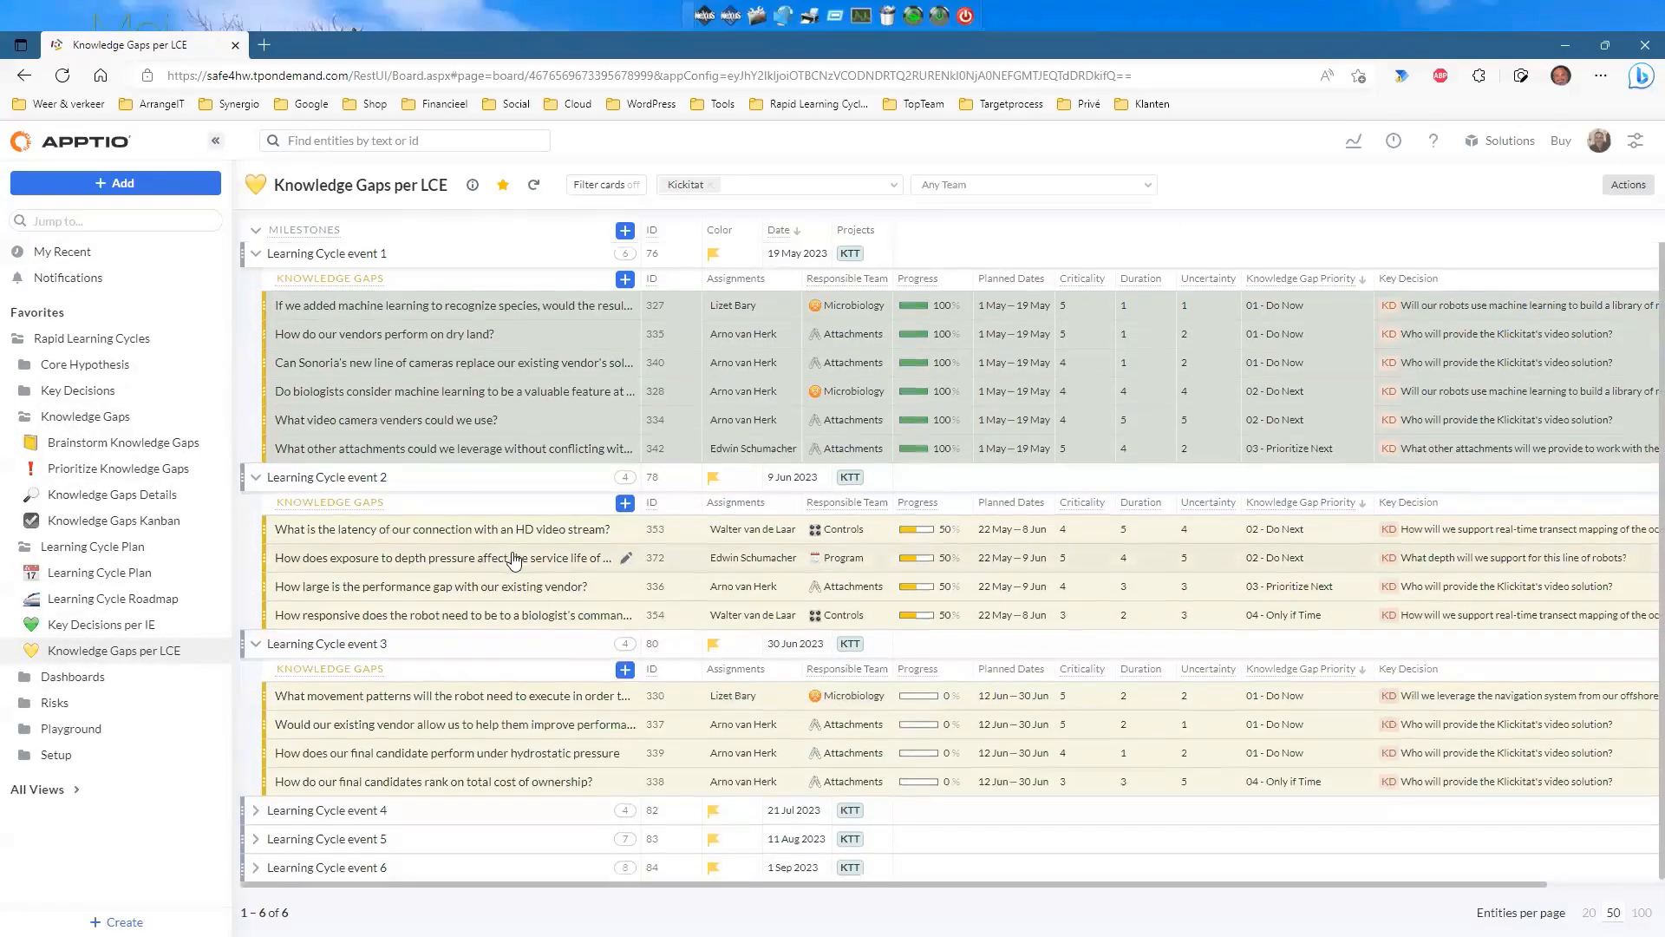
{"action": "left_click", "coordinate": [255, 257]}
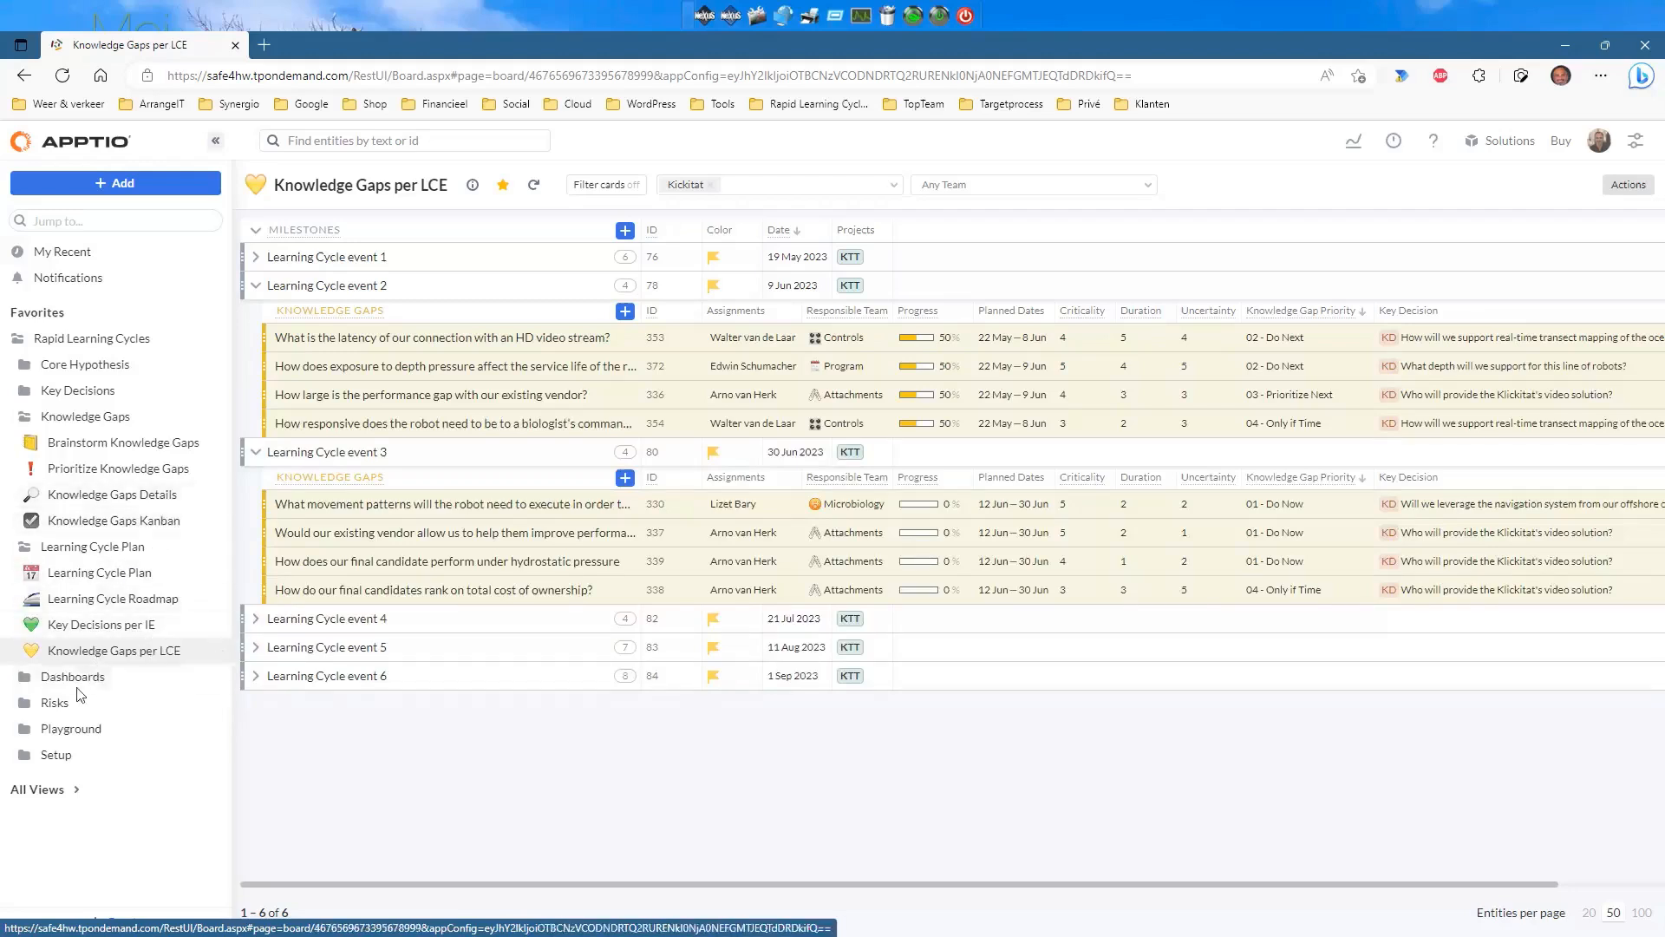
{"action": "left_click", "coordinate": [26, 683]}
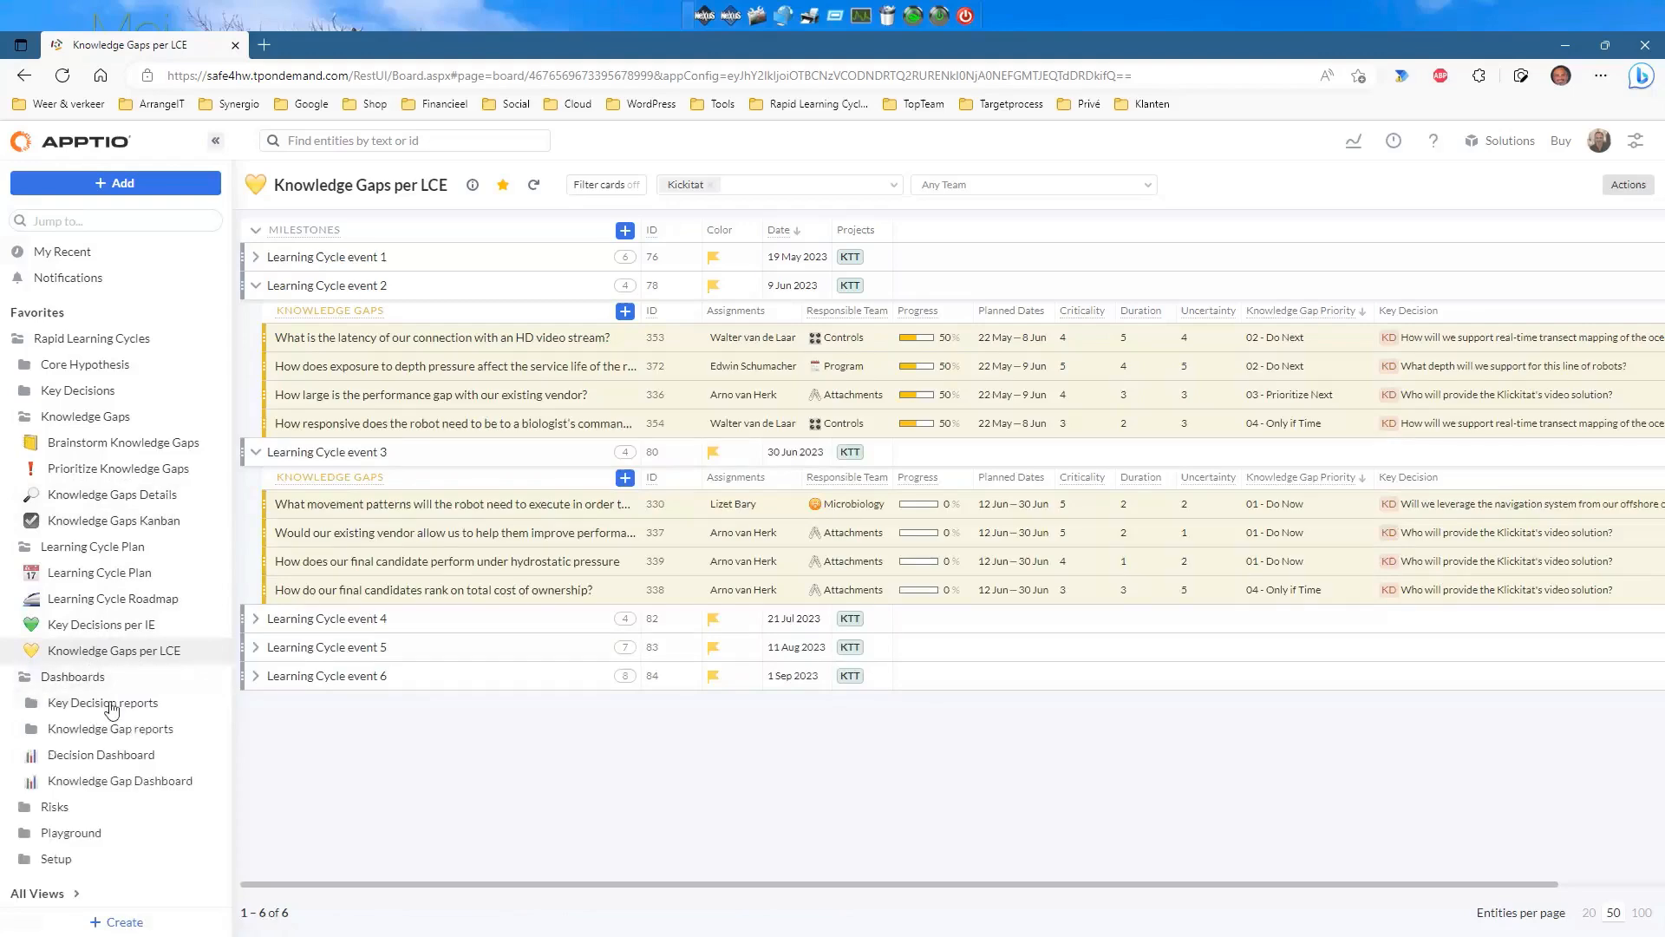
{"action": "left_click", "coordinate": [119, 780]}
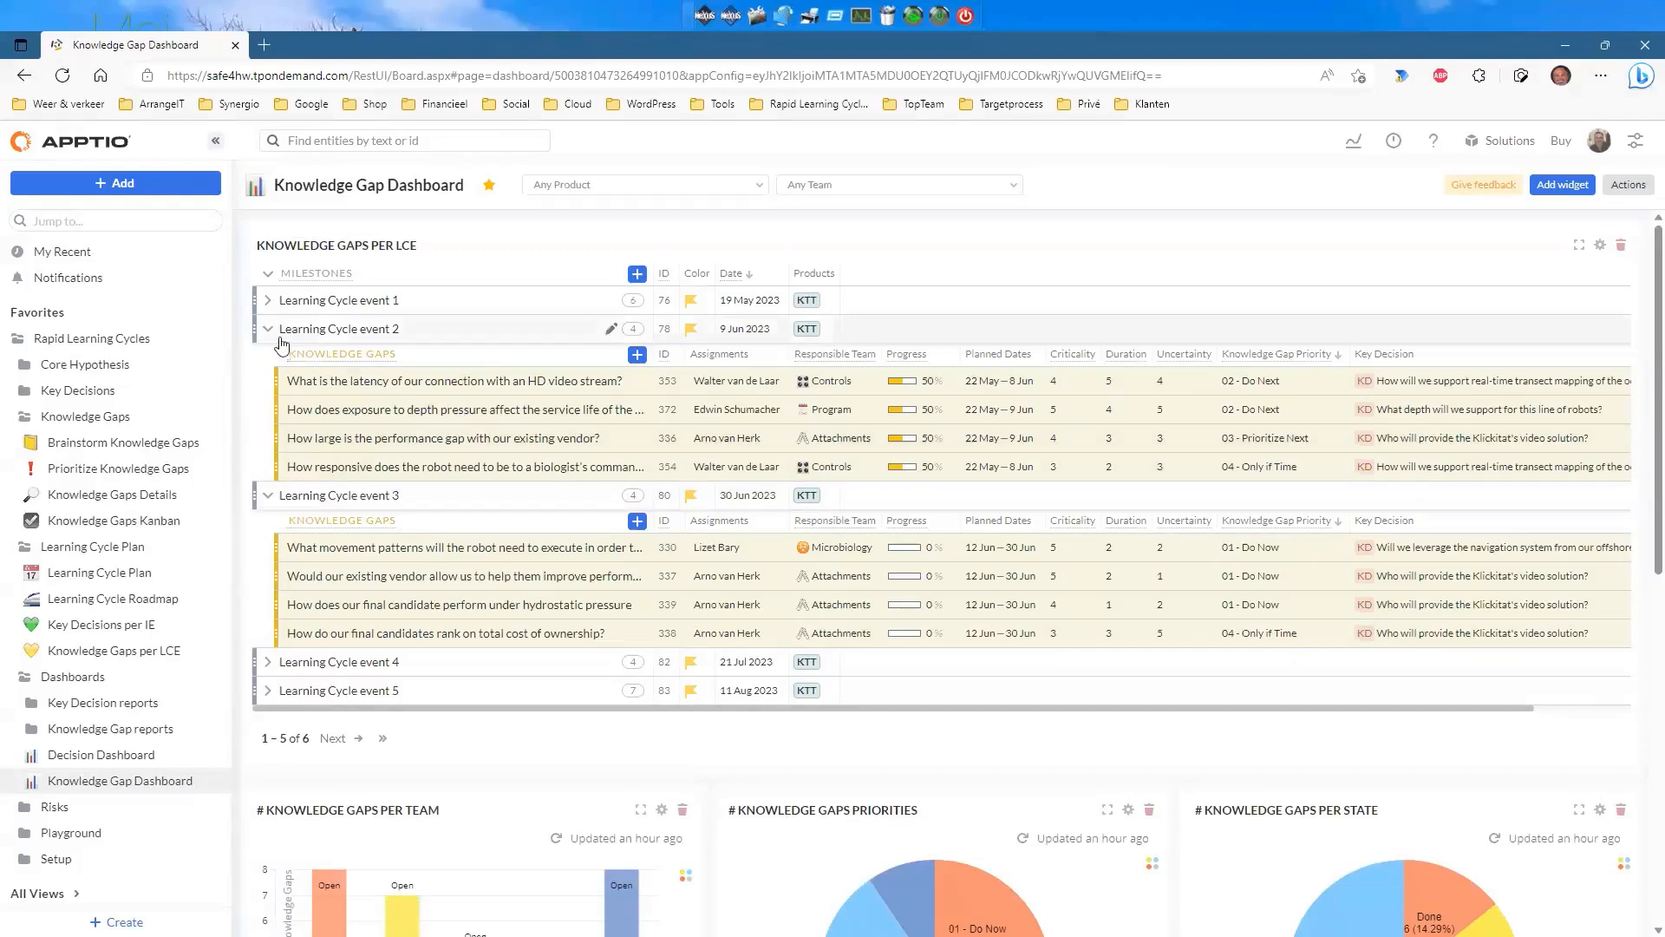
Leave only Learning Cycle event 2 expanded in the widget and preview knowledge gap #353.
{"action": "left_click", "coordinate": [268, 328]}
{"action": "left_click", "coordinate": [267, 358]}
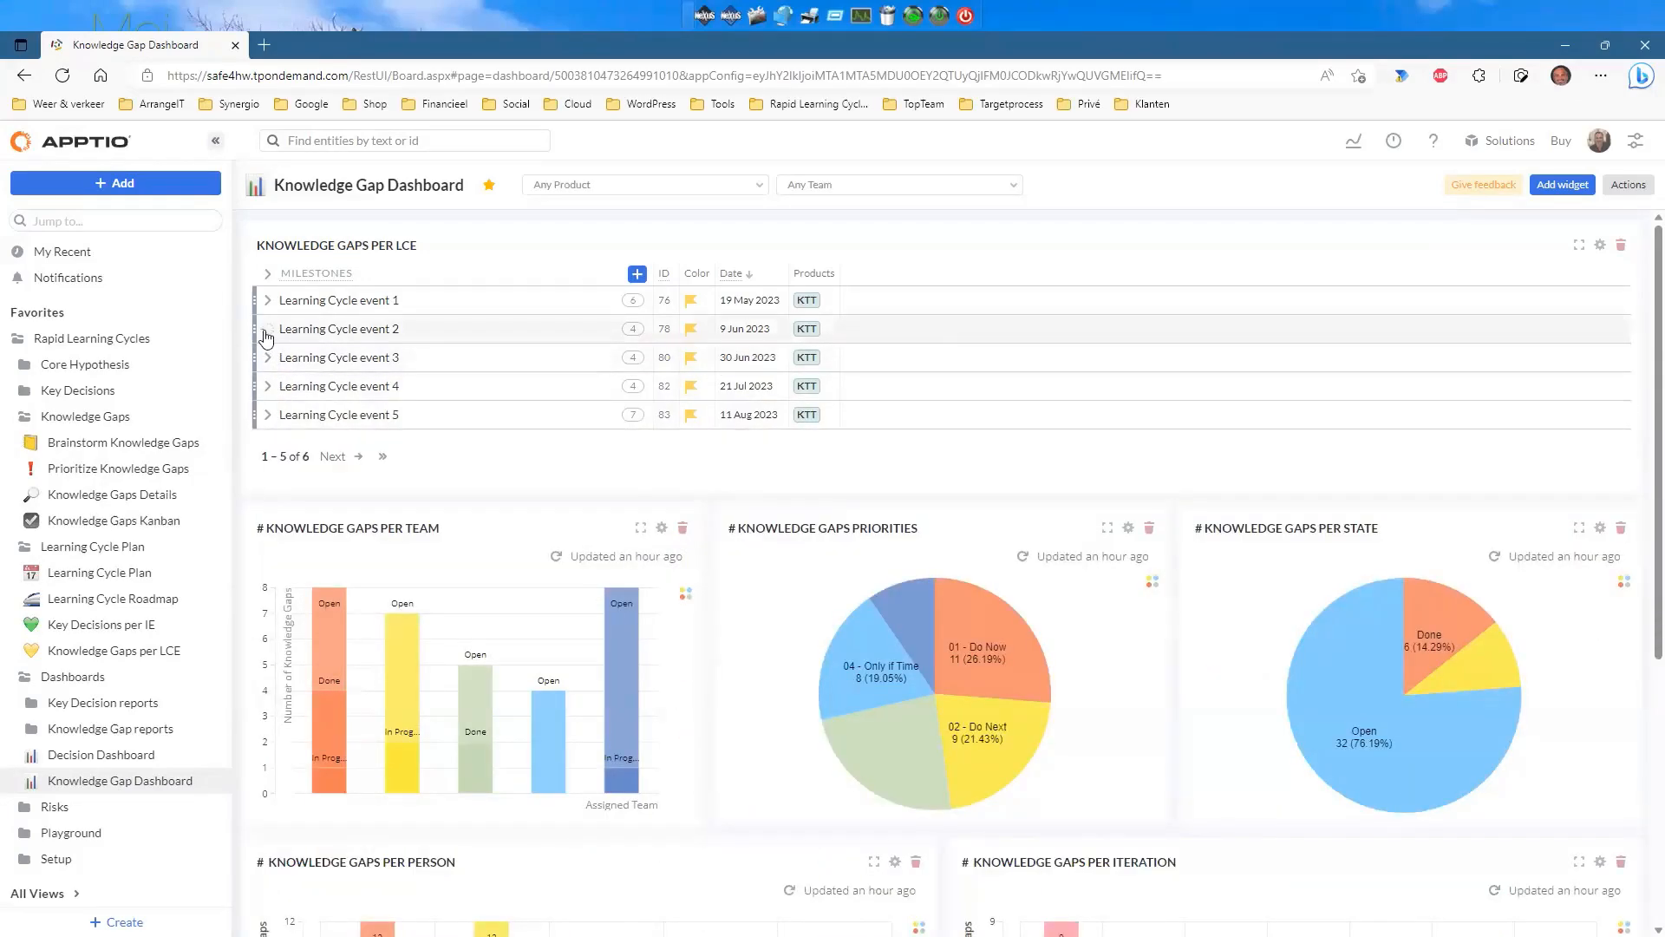
{"action": "left_click", "coordinate": [267, 330]}
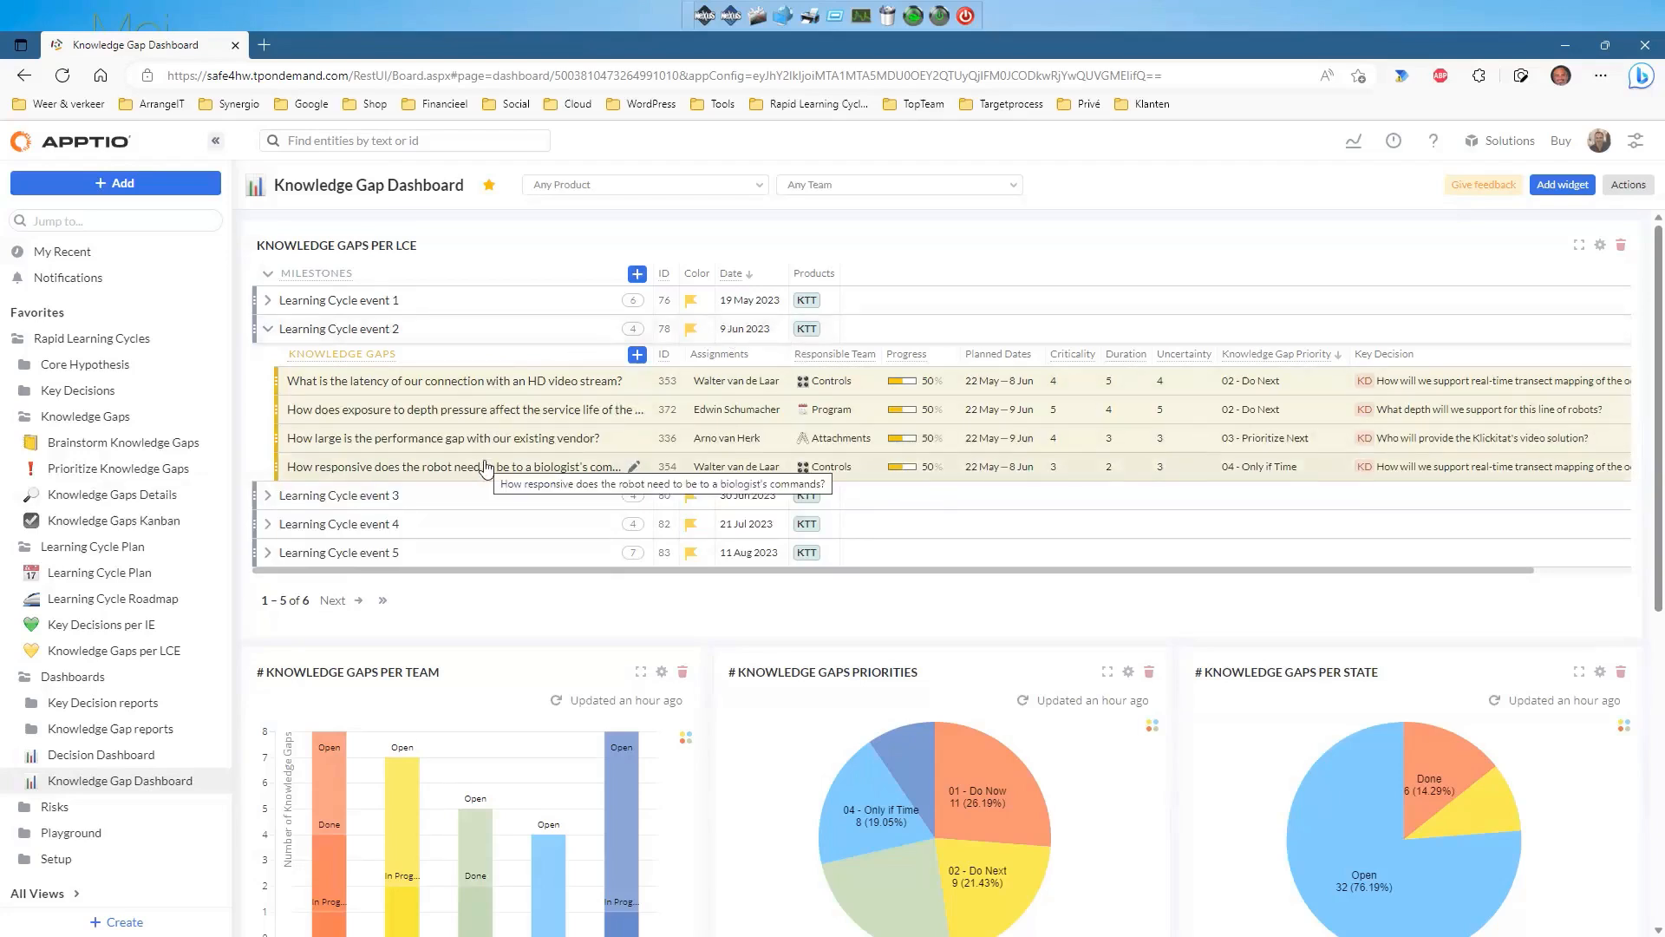
{"action": "left_click", "coordinate": [503, 384]}
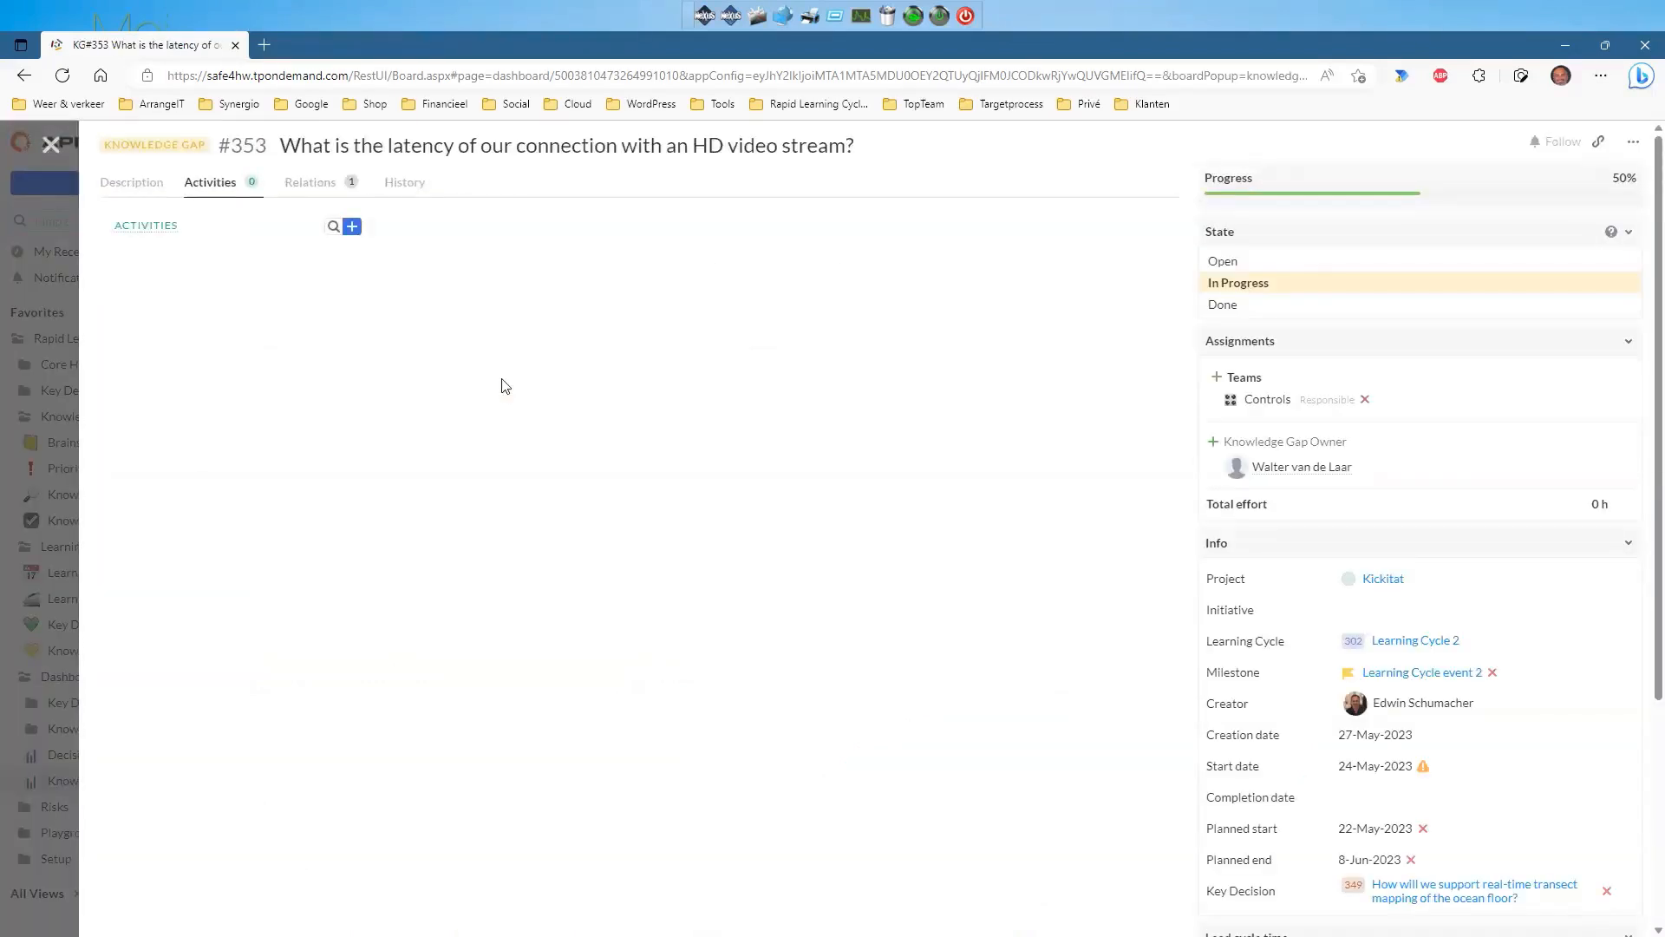
{"action": "left_click", "coordinate": [50, 146]}
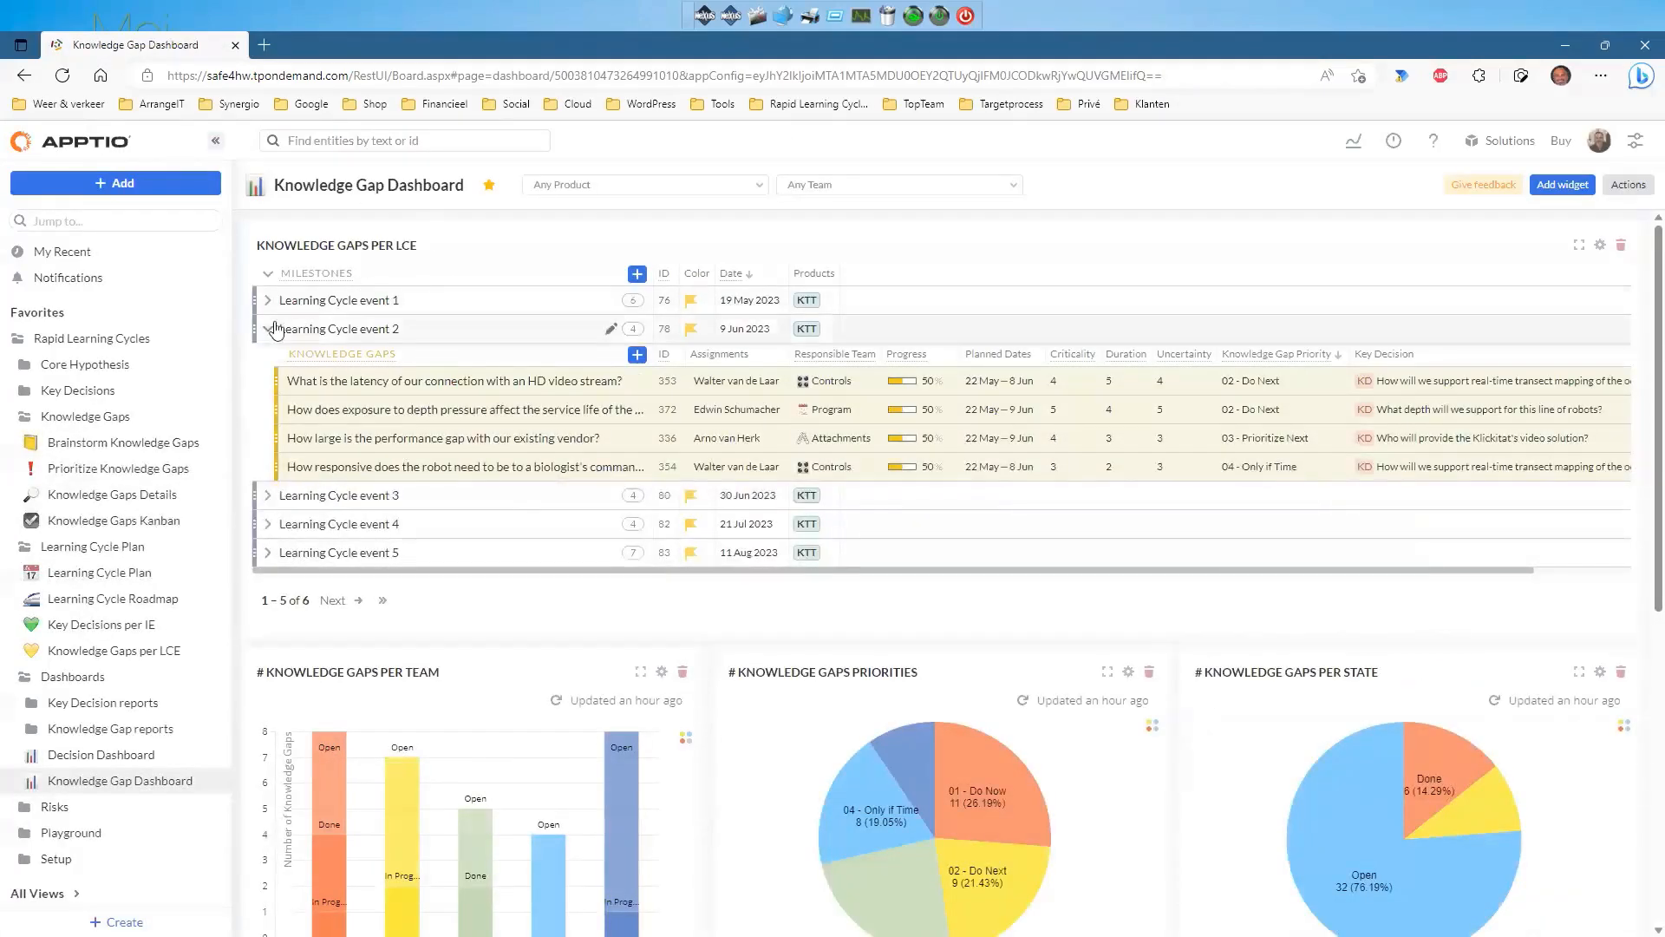
{"action": "scroll", "coordinate": [754, 438], "scroll_direction": "down", "scroll_amount": 4}
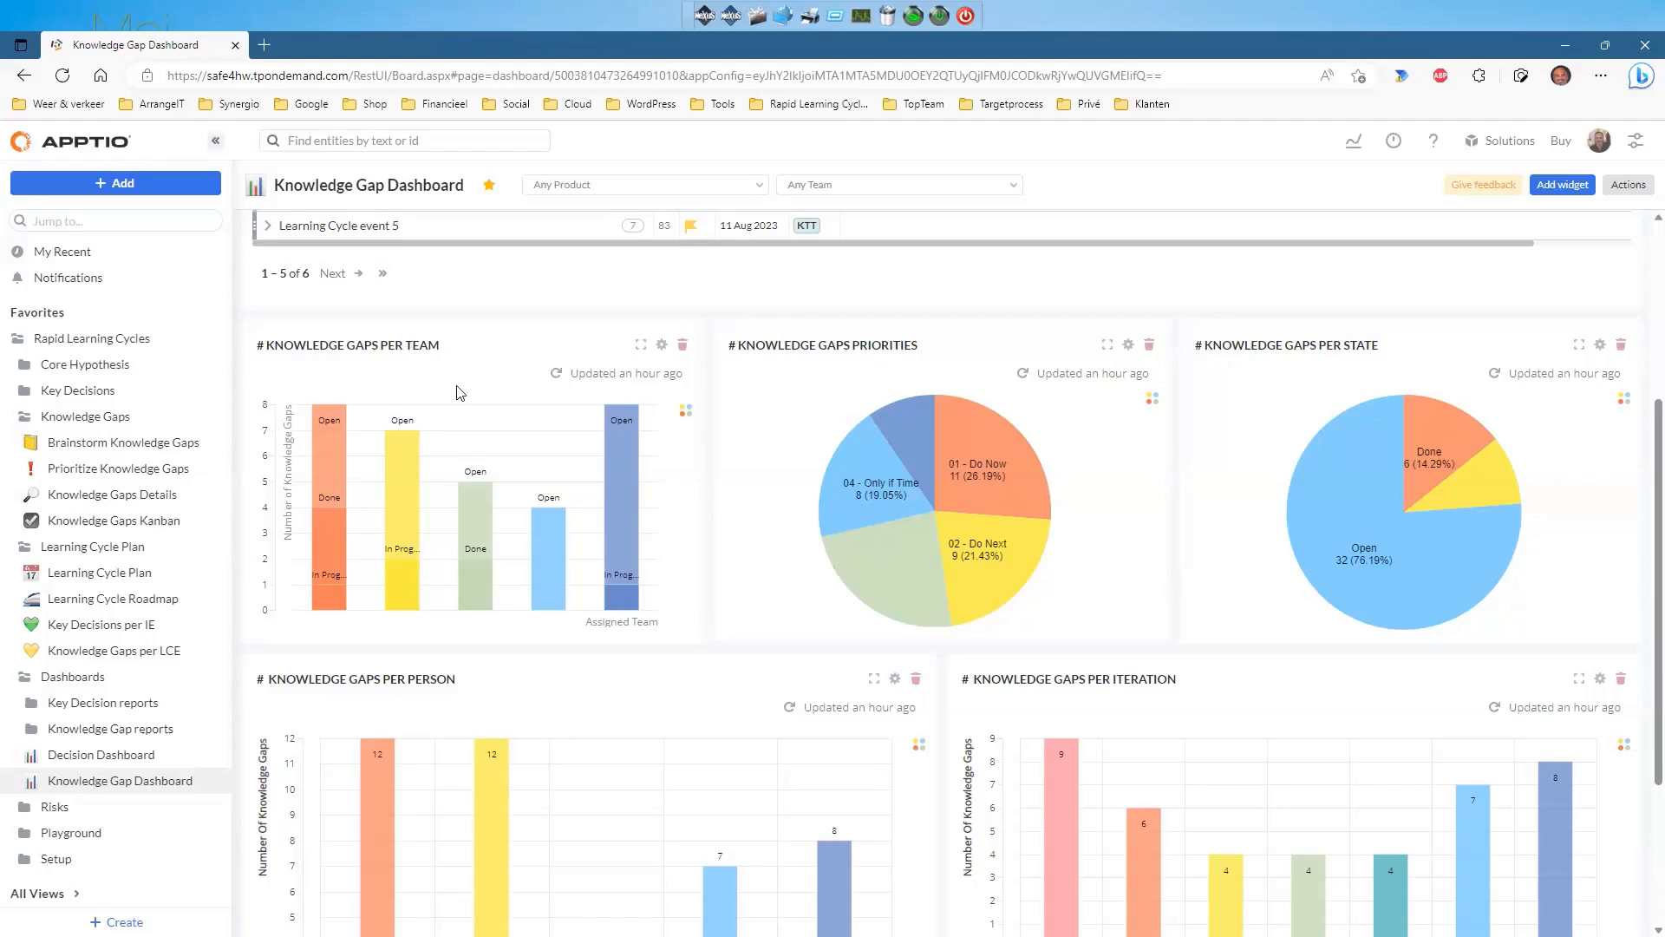
{"action": "scroll", "coordinate": [459, 393], "scroll_direction": "down", "scroll_amount": 3}
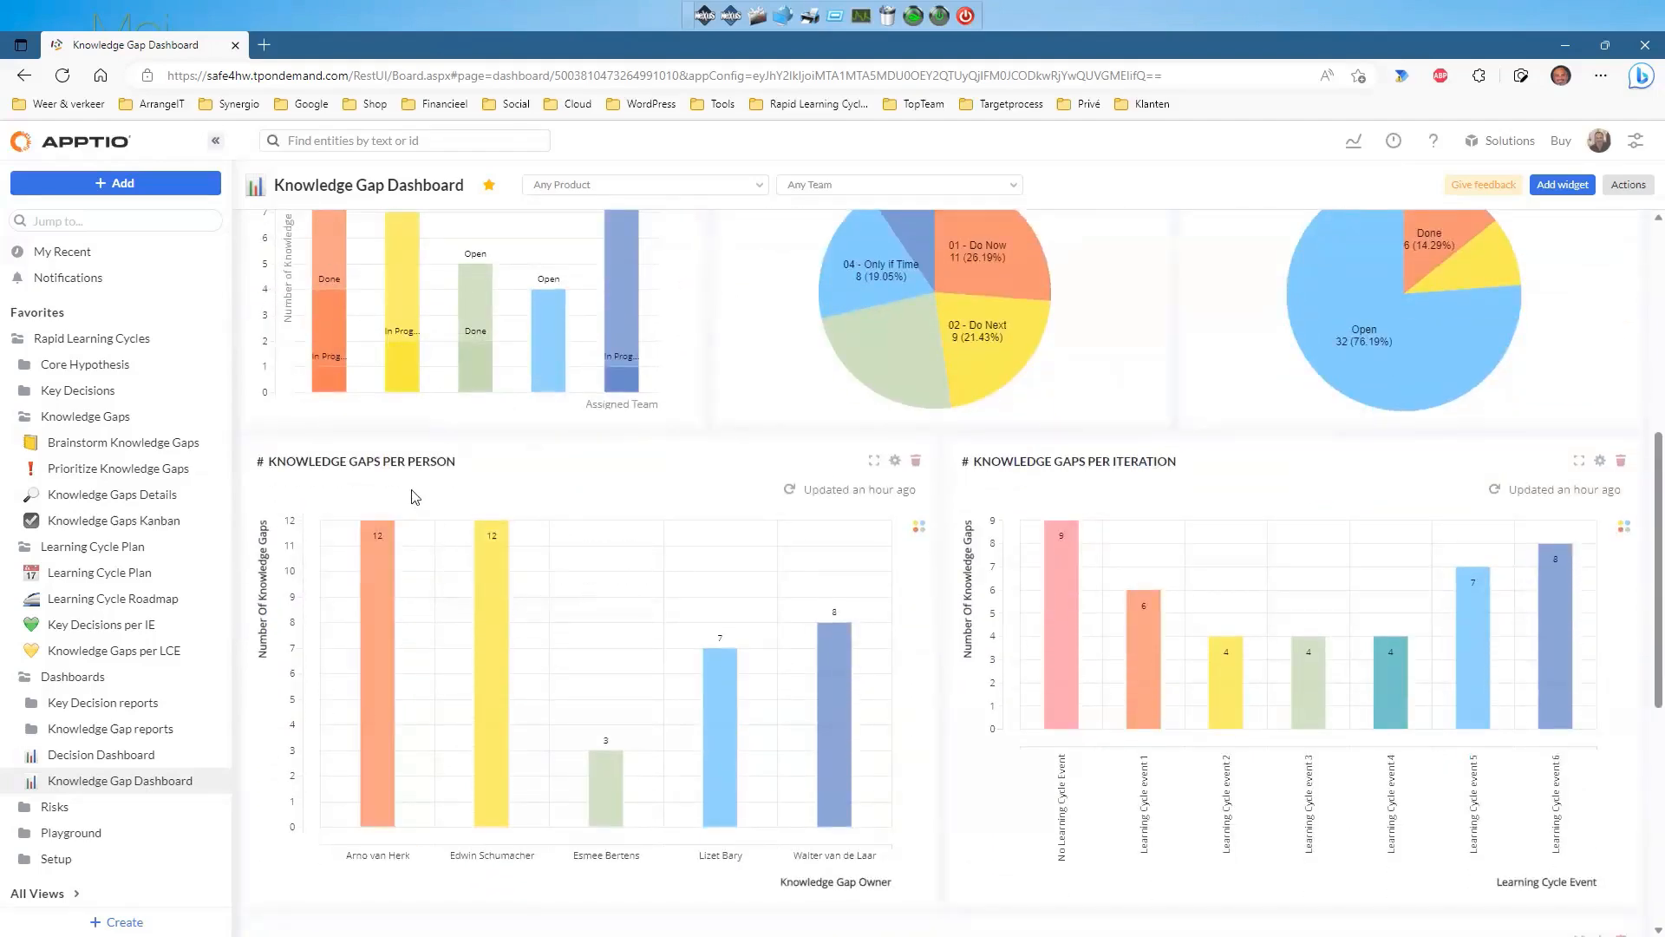
{"action": "scroll", "coordinate": [415, 494], "scroll_direction": "up", "scroll_amount": 2}
{"action": "scroll", "coordinate": [413, 487], "scroll_direction": "down", "scroll_amount": 2}
{"action": "mouse_move", "coordinate": [1144, 602]}
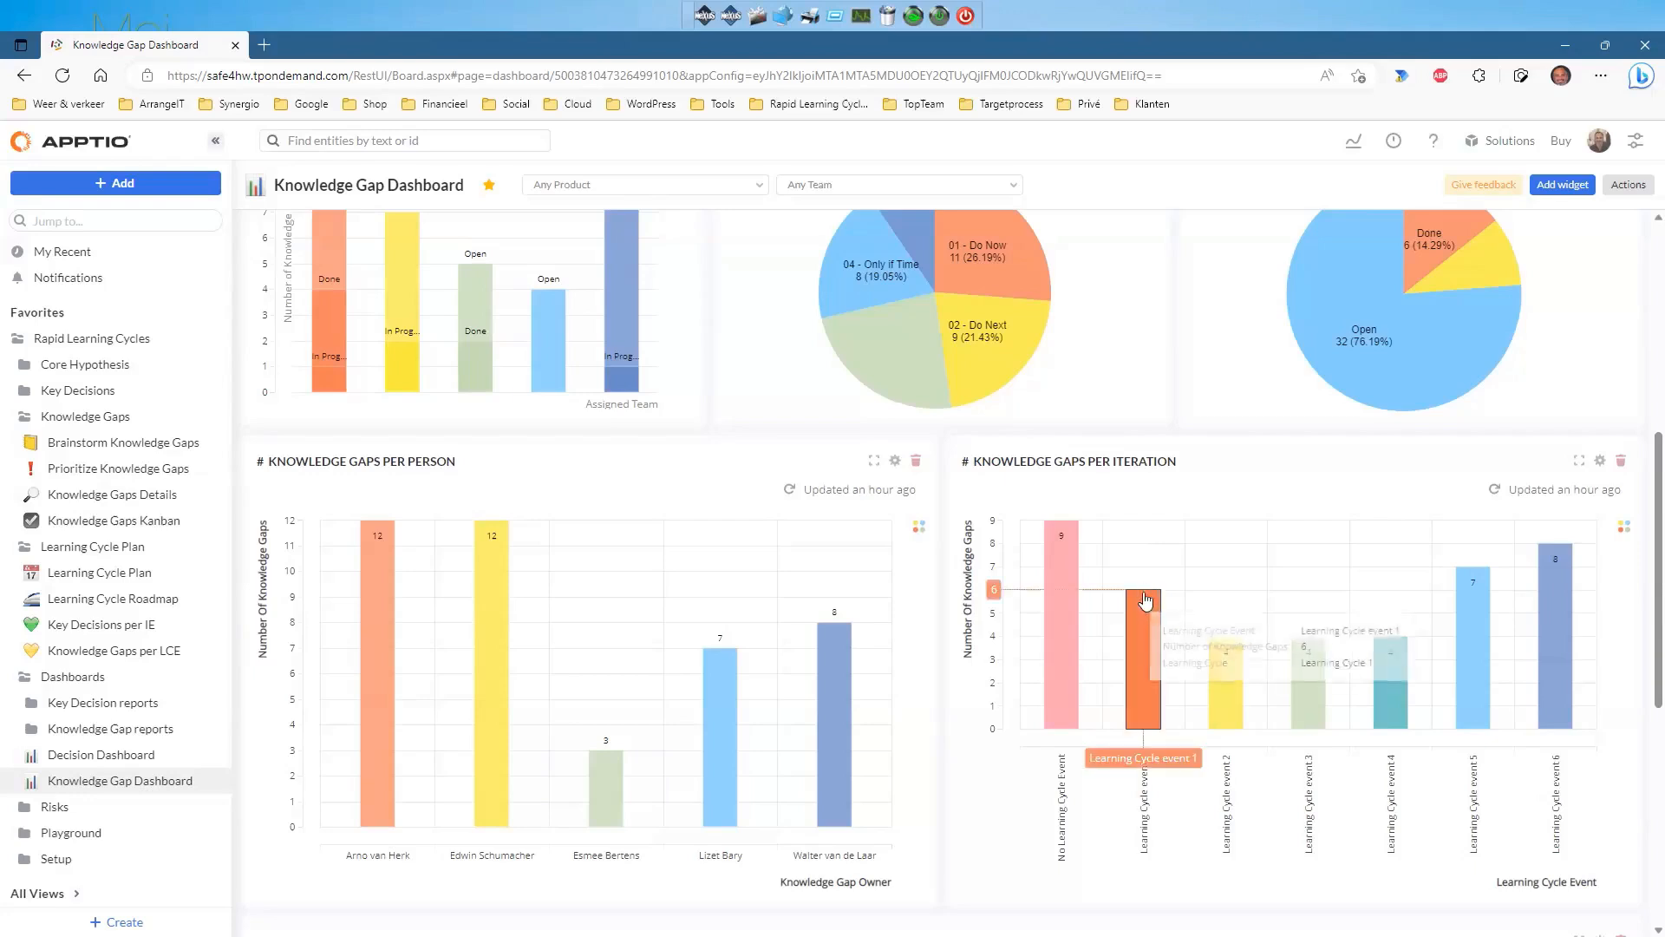
{"action": "mouse_move", "coordinate": [1223, 668]}
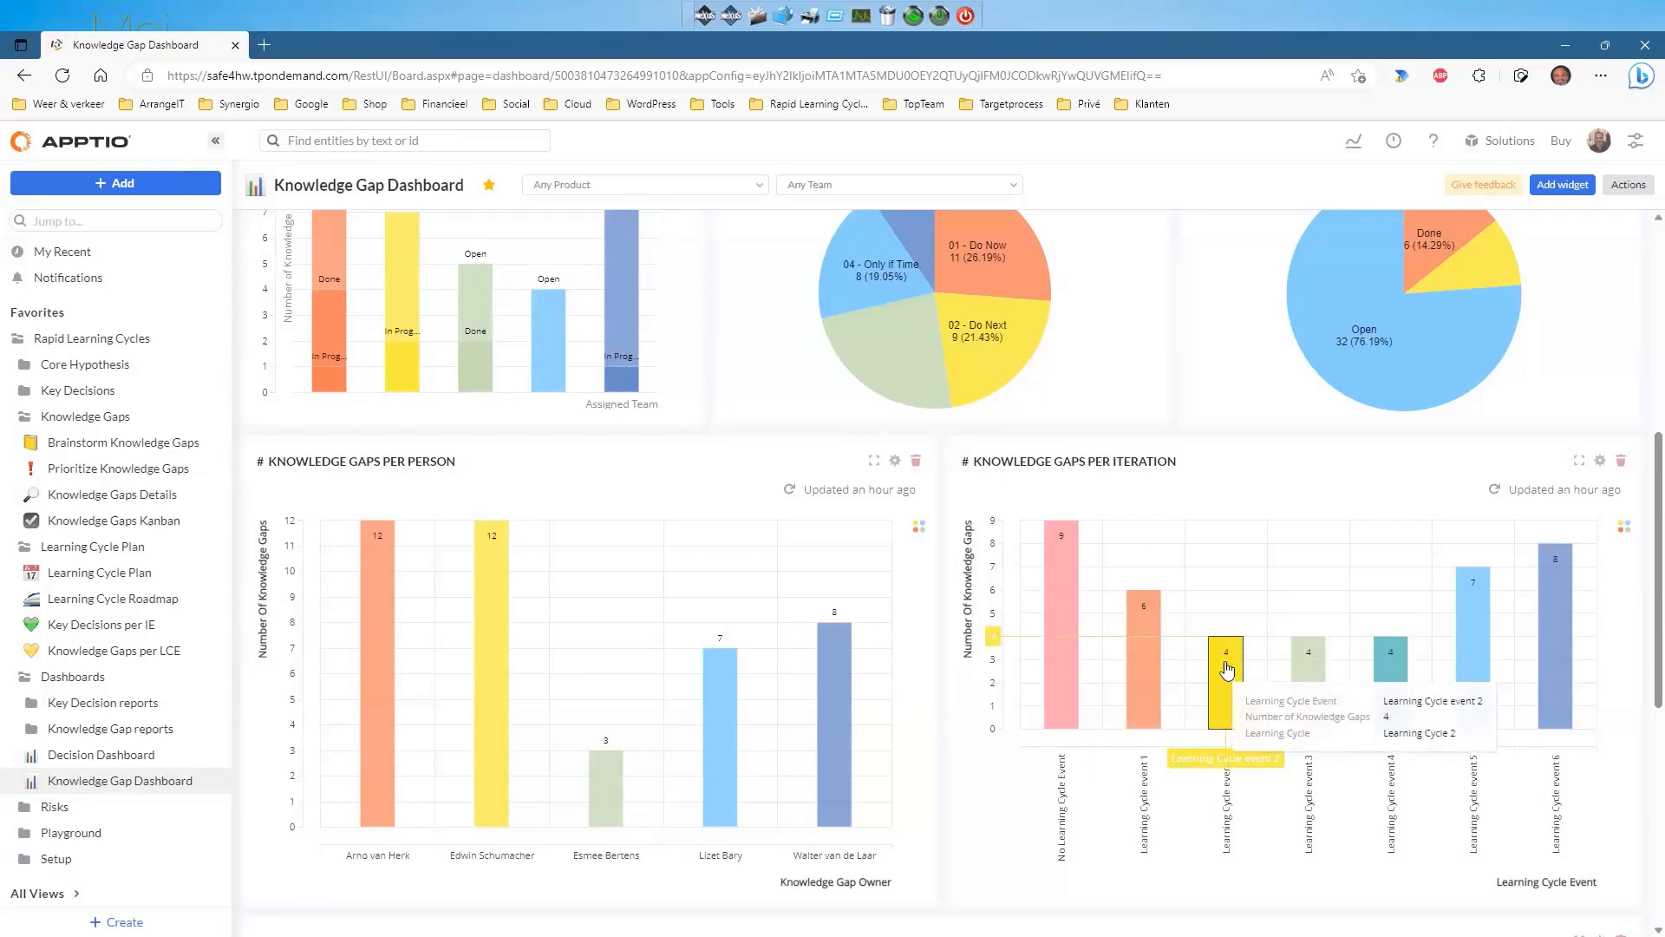
{"action": "scroll", "coordinate": [1226, 669], "scroll_direction": "down", "scroll_amount": 5}
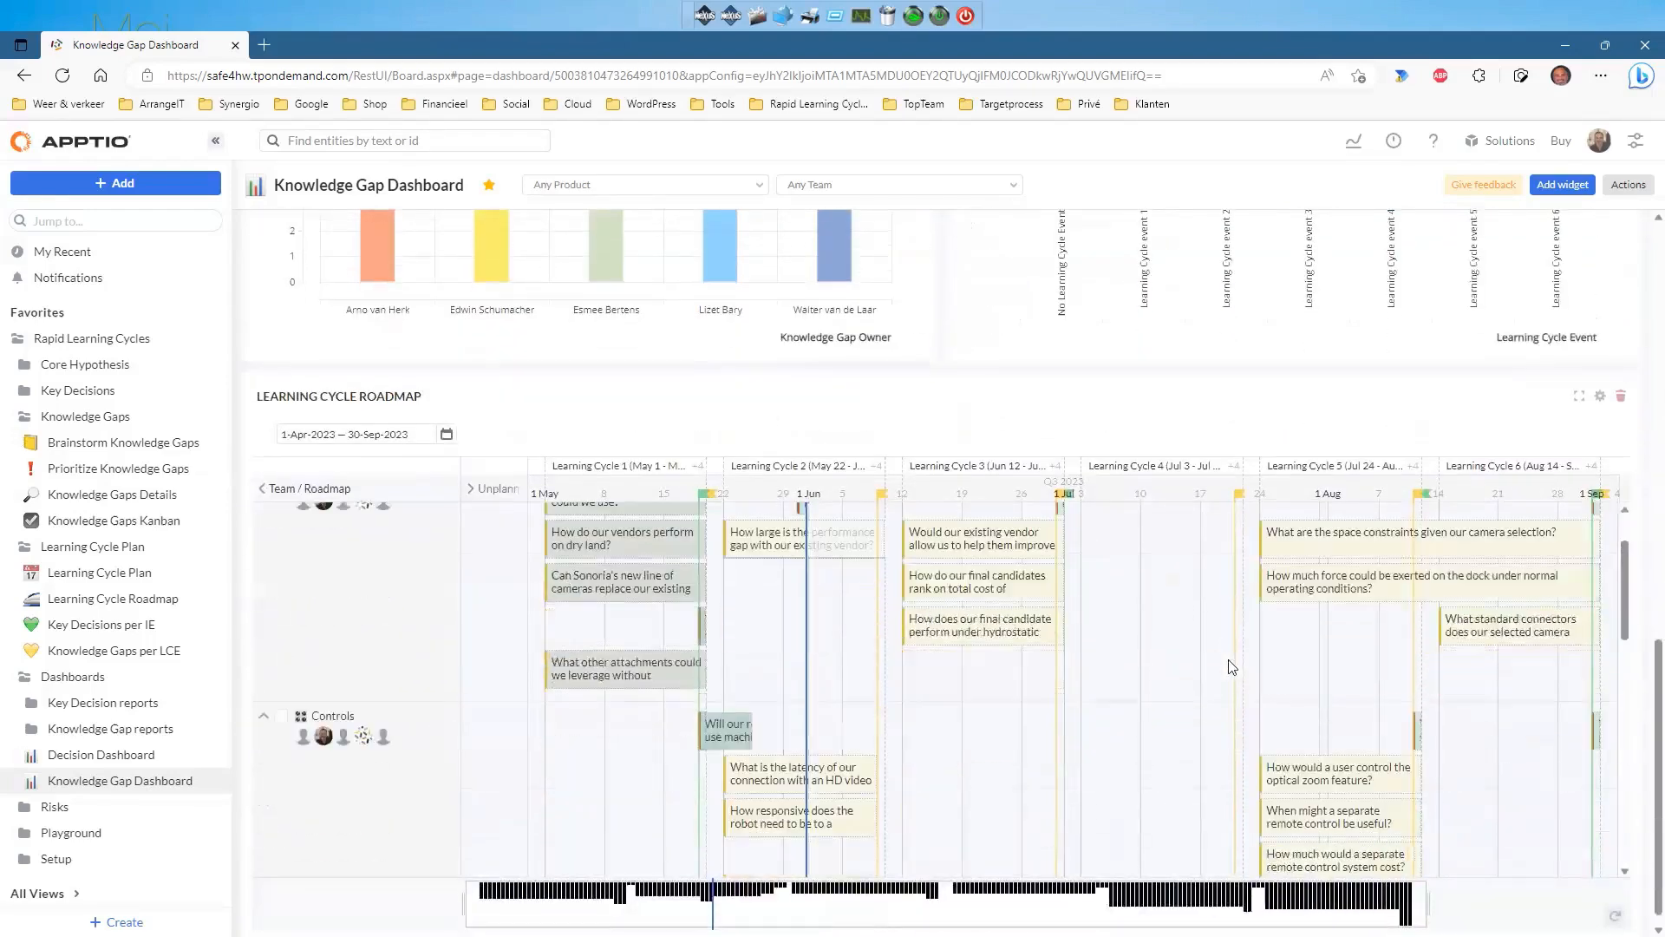
{"action": "scroll", "coordinate": [1229, 666], "scroll_direction": "up", "scroll_amount": 2}
{"action": "scroll", "coordinate": [1229, 666], "scroll_direction": "up", "scroll_amount": 1}
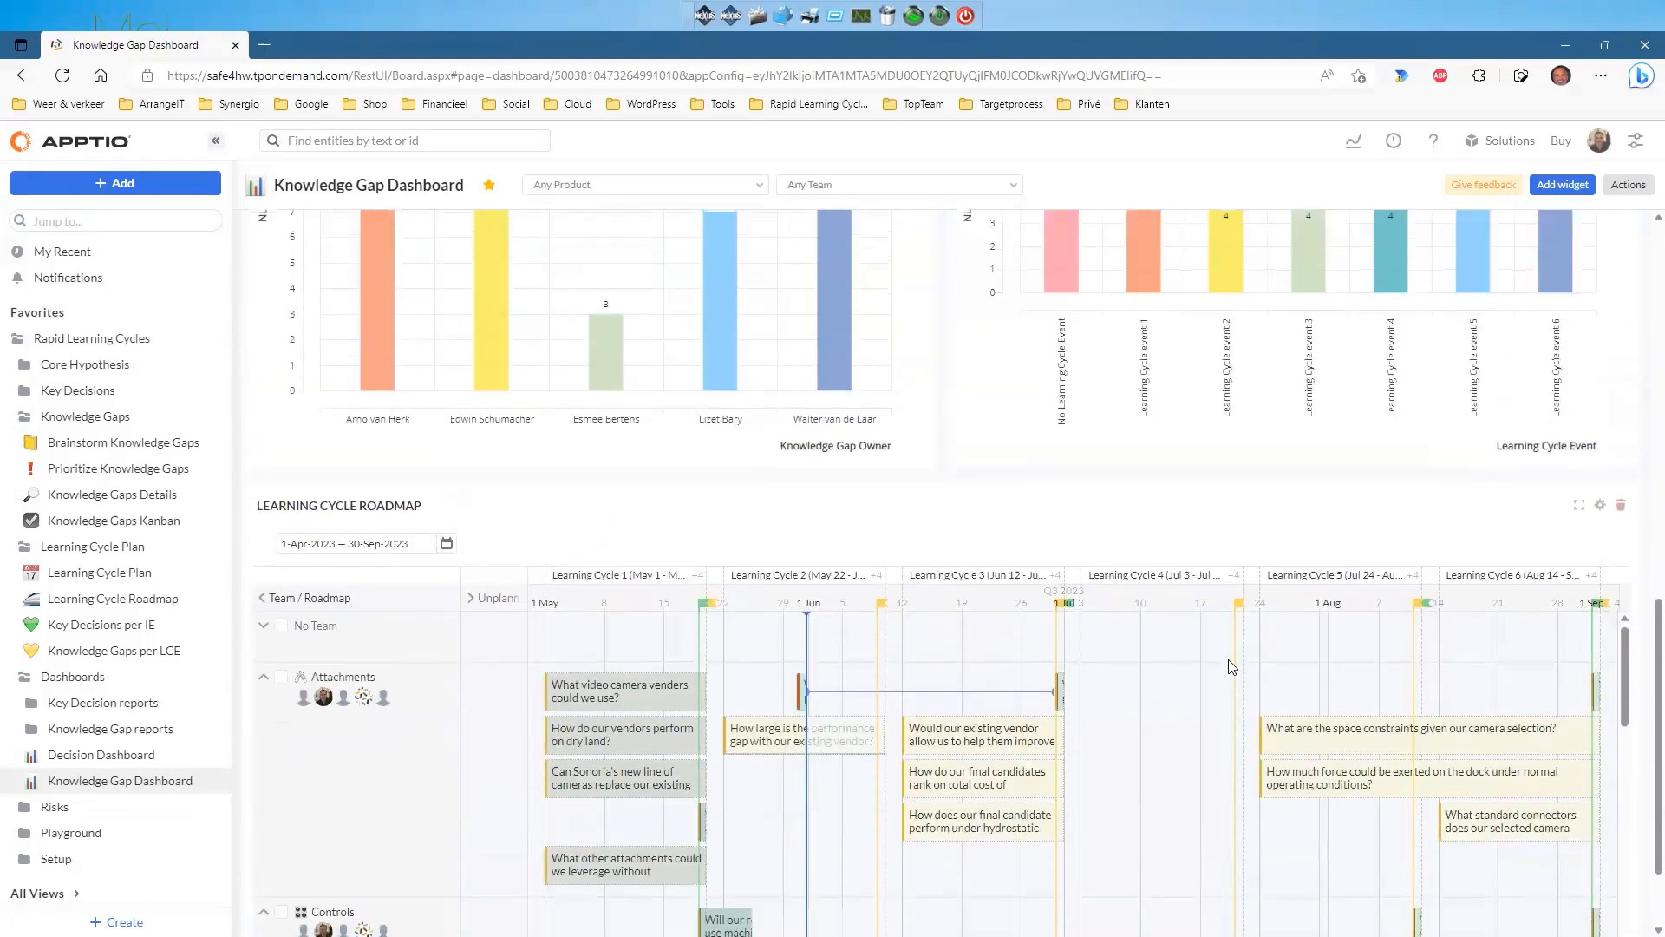
{"action": "scroll", "coordinate": [1231, 666], "scroll_direction": "down", "scroll_amount": 1}
{"action": "scroll", "coordinate": [1232, 666], "scroll_direction": "up", "scroll_amount": 1}
{"action": "scroll", "coordinate": [1420, 503], "scroll_direction": "down", "scroll_amount": 1}
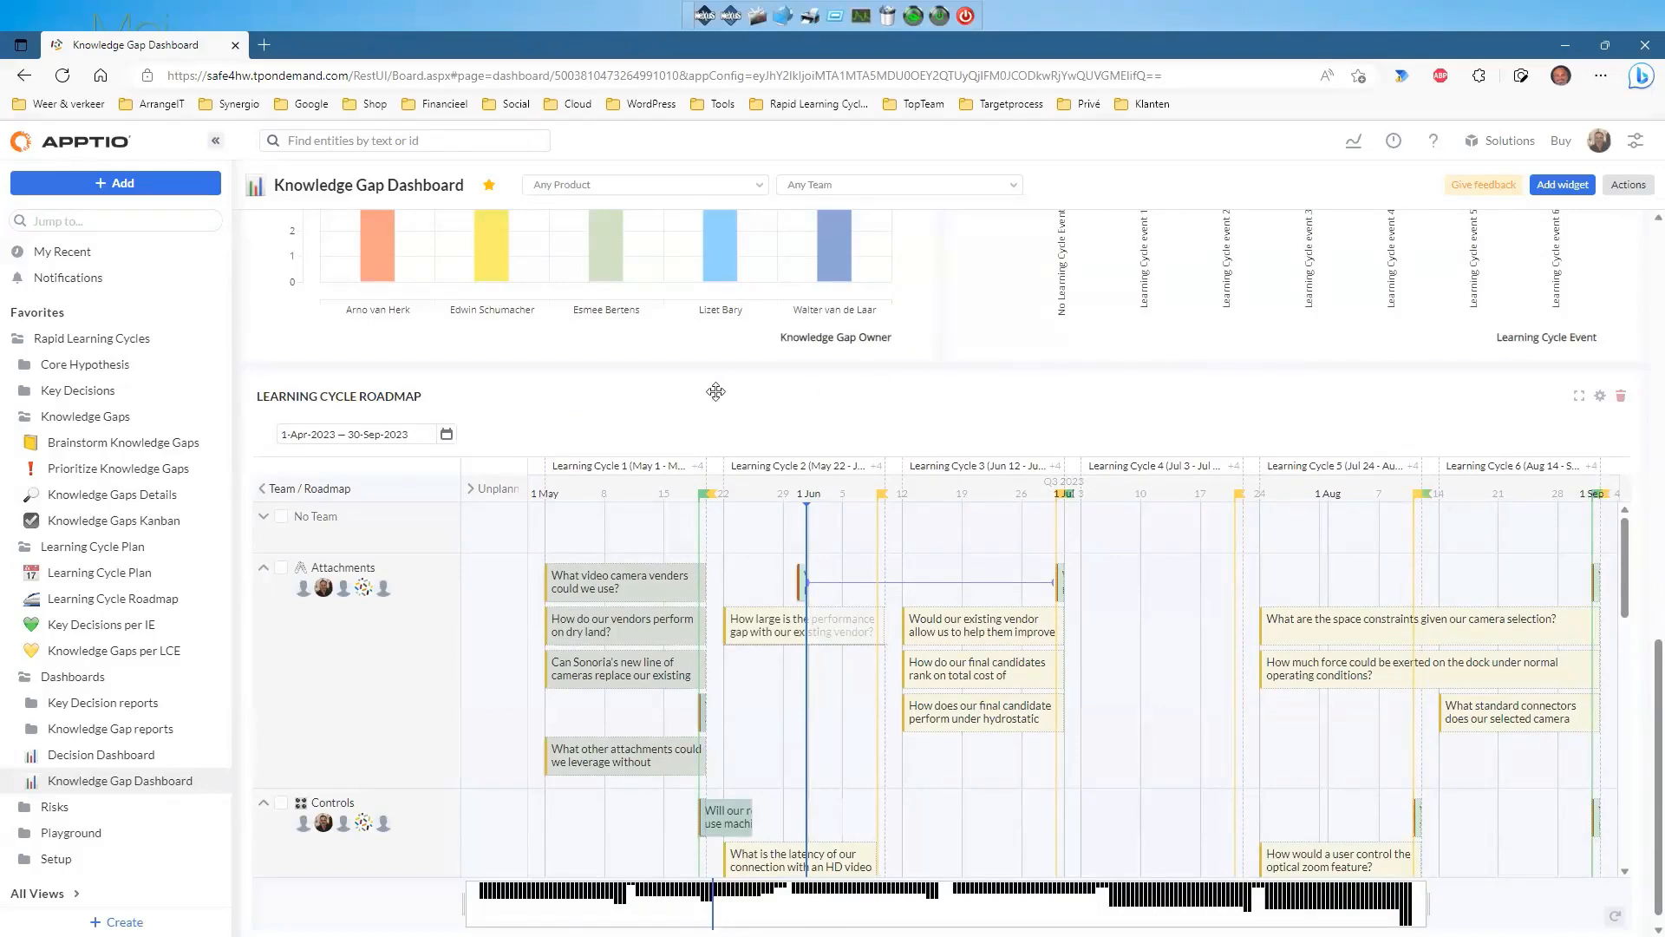
{"action": "scroll", "coordinate": [1040, 394], "scroll_direction": "up", "scroll_amount": 10}
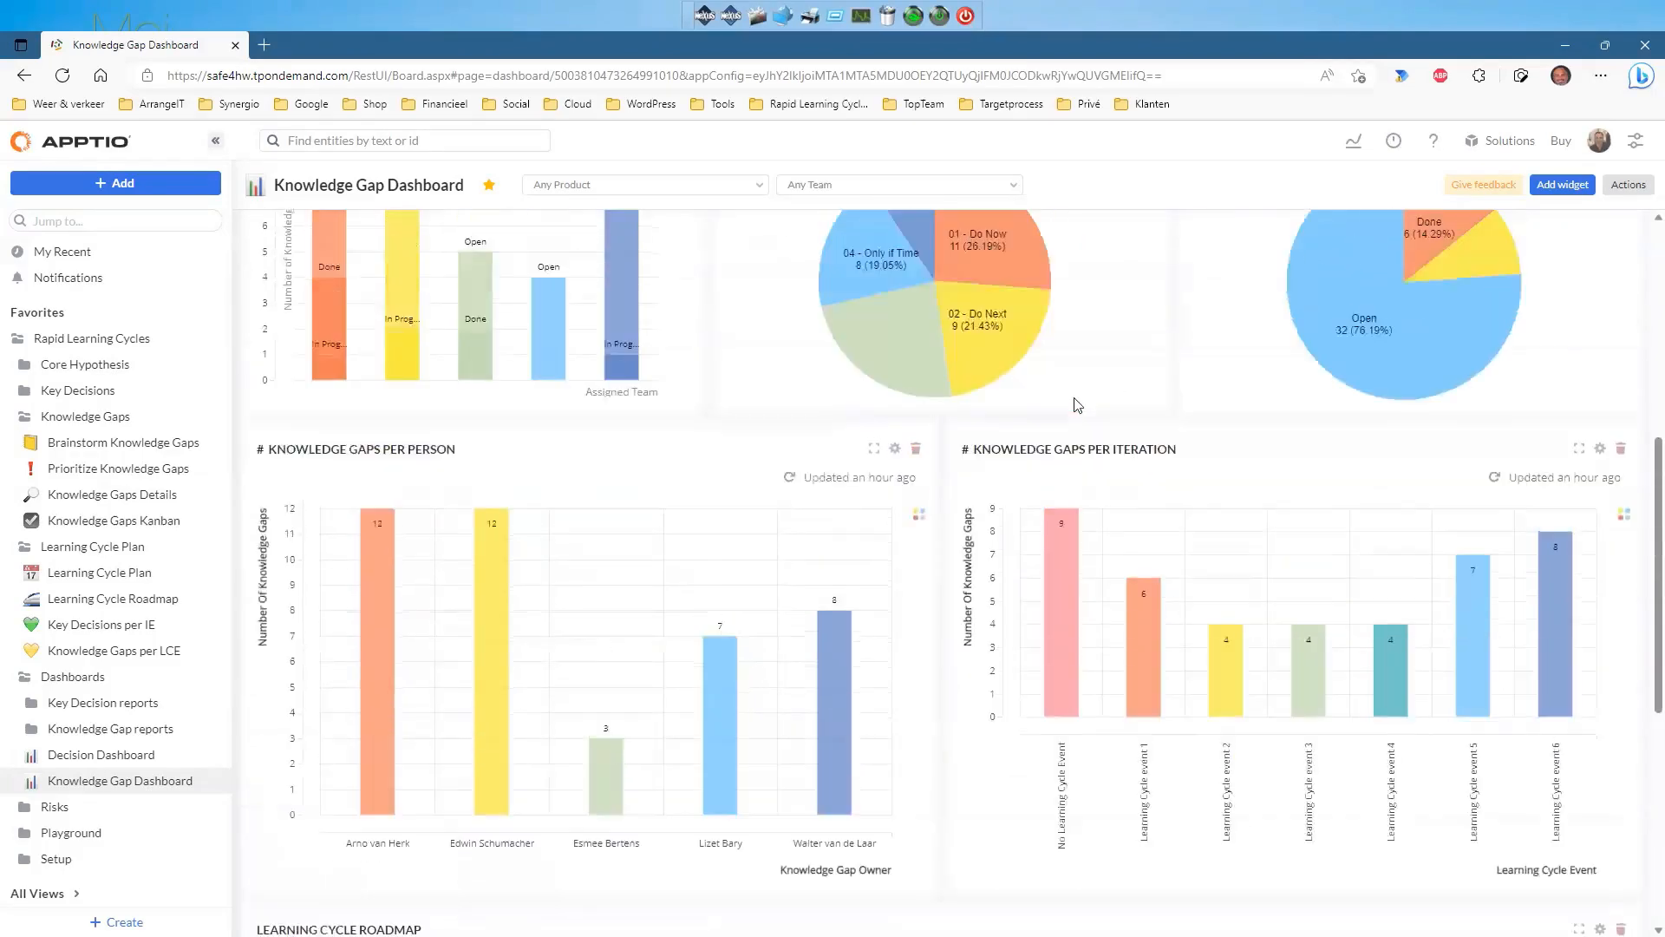
{"action": "scroll", "coordinate": [1077, 405], "scroll_direction": "up", "scroll_amount": 1}
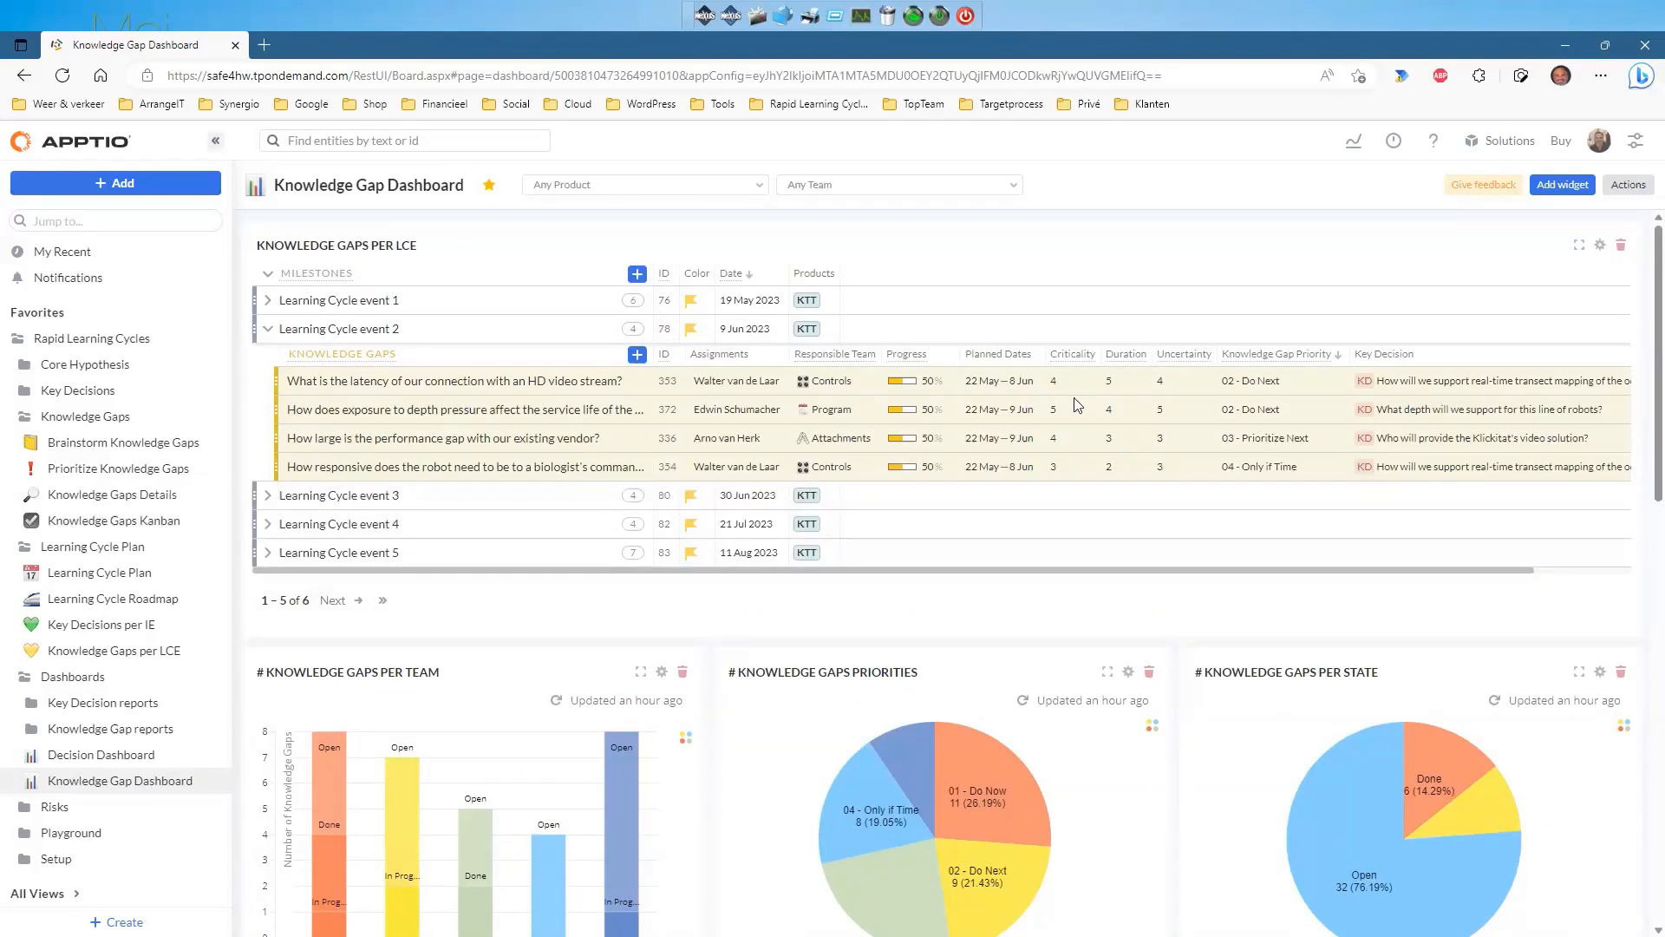
Collapse Learning Cycle event 2 in the dashboard table and inspect the Open slice of the state pie.
{"action": "left_click", "coordinate": [265, 331]}
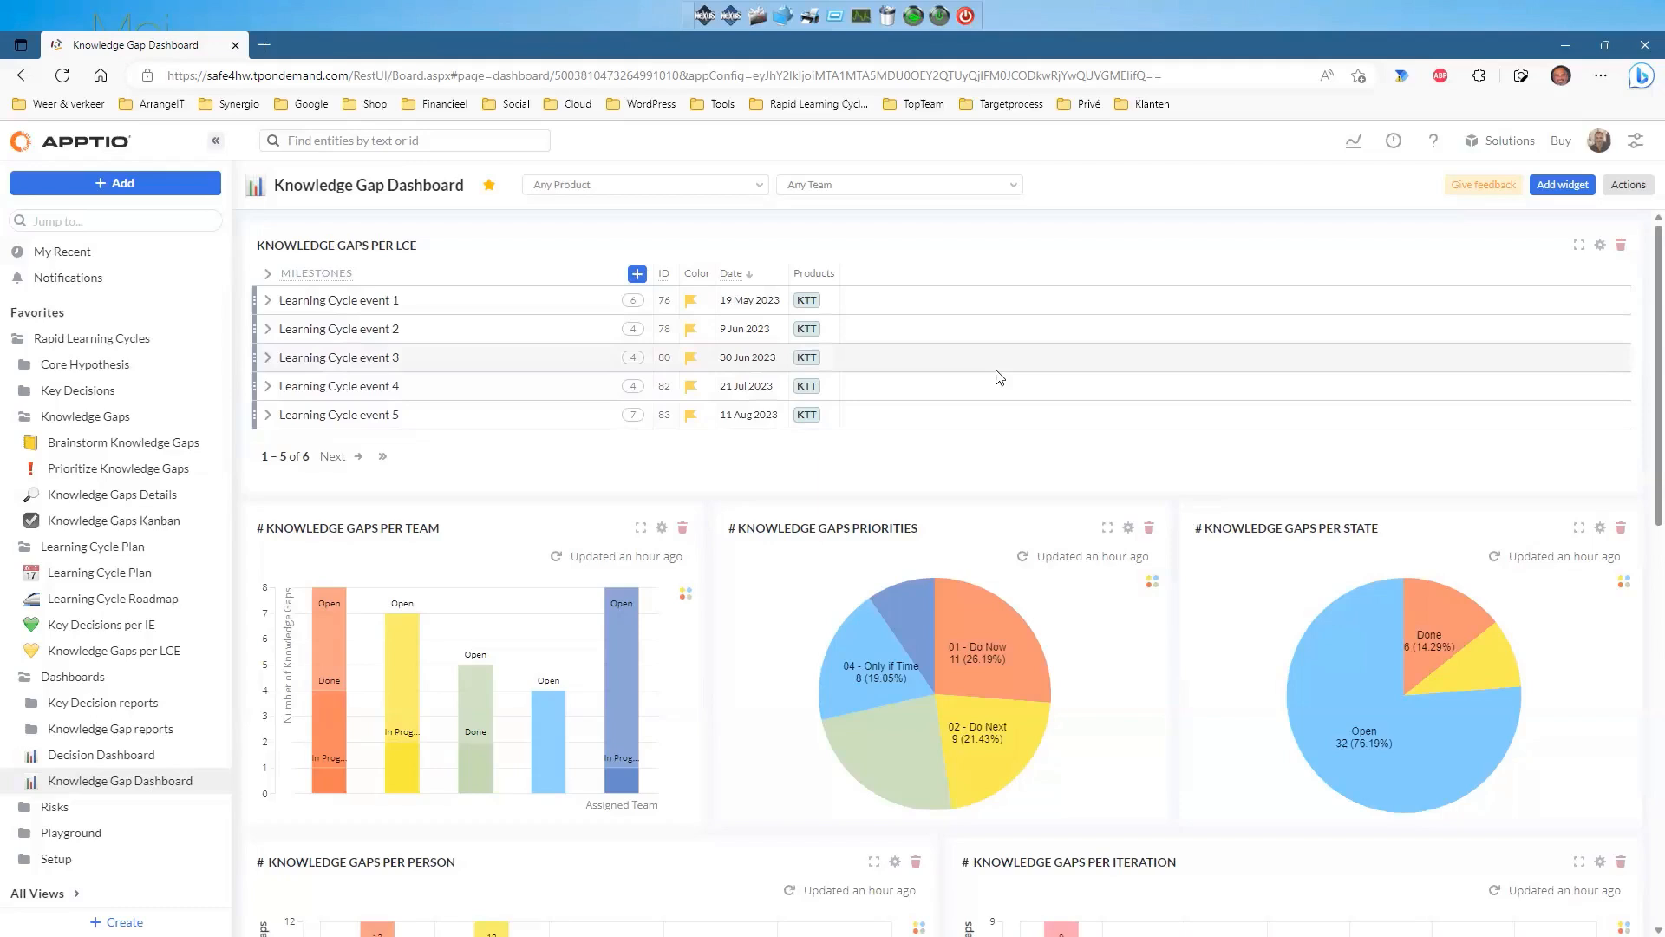
{"action": "scroll", "coordinate": [1000, 378], "scroll_direction": "down", "scroll_amount": 1}
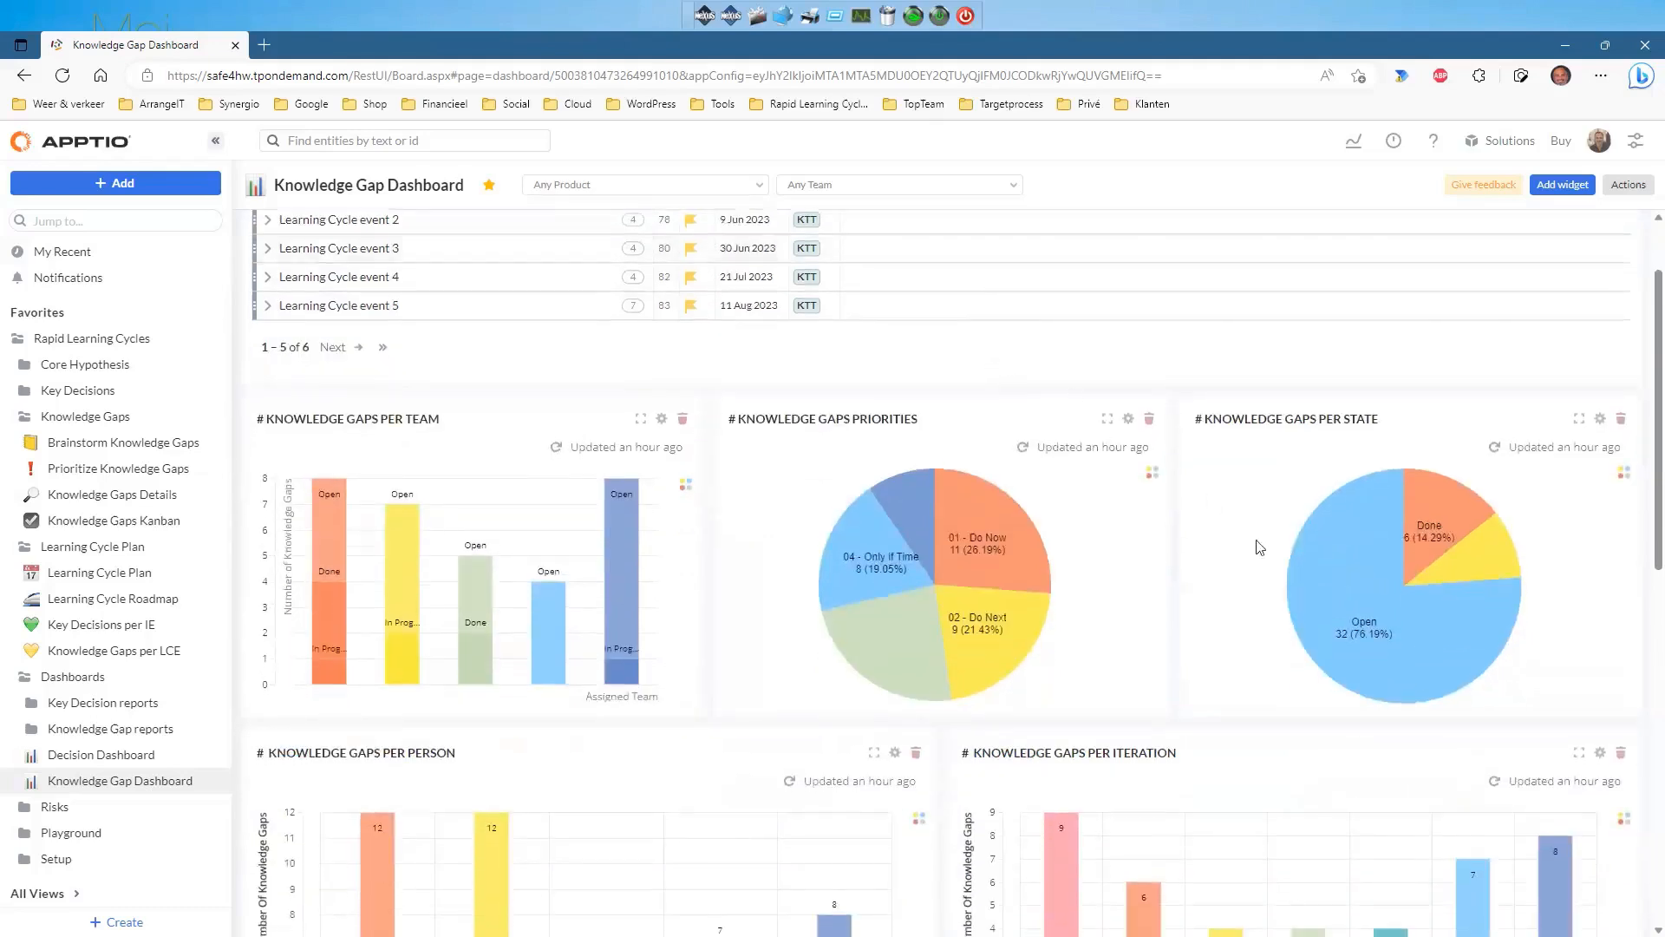
{"action": "mouse_move", "coordinate": [1340, 555]}
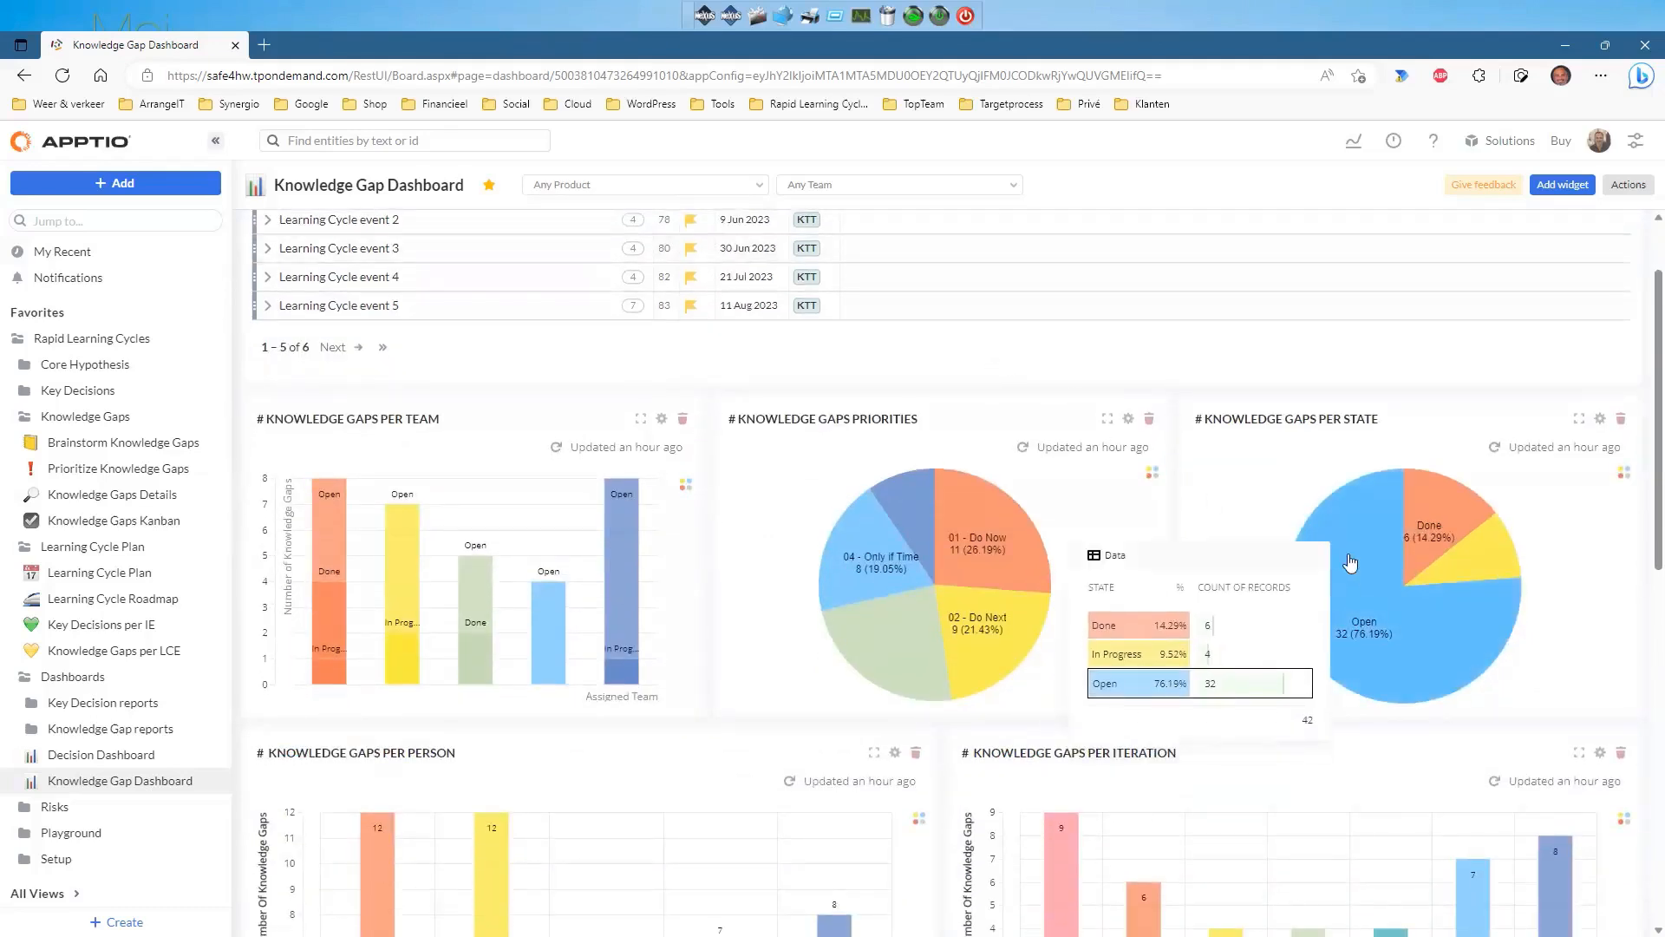
{"action": "left_click", "coordinate": [1113, 560]}
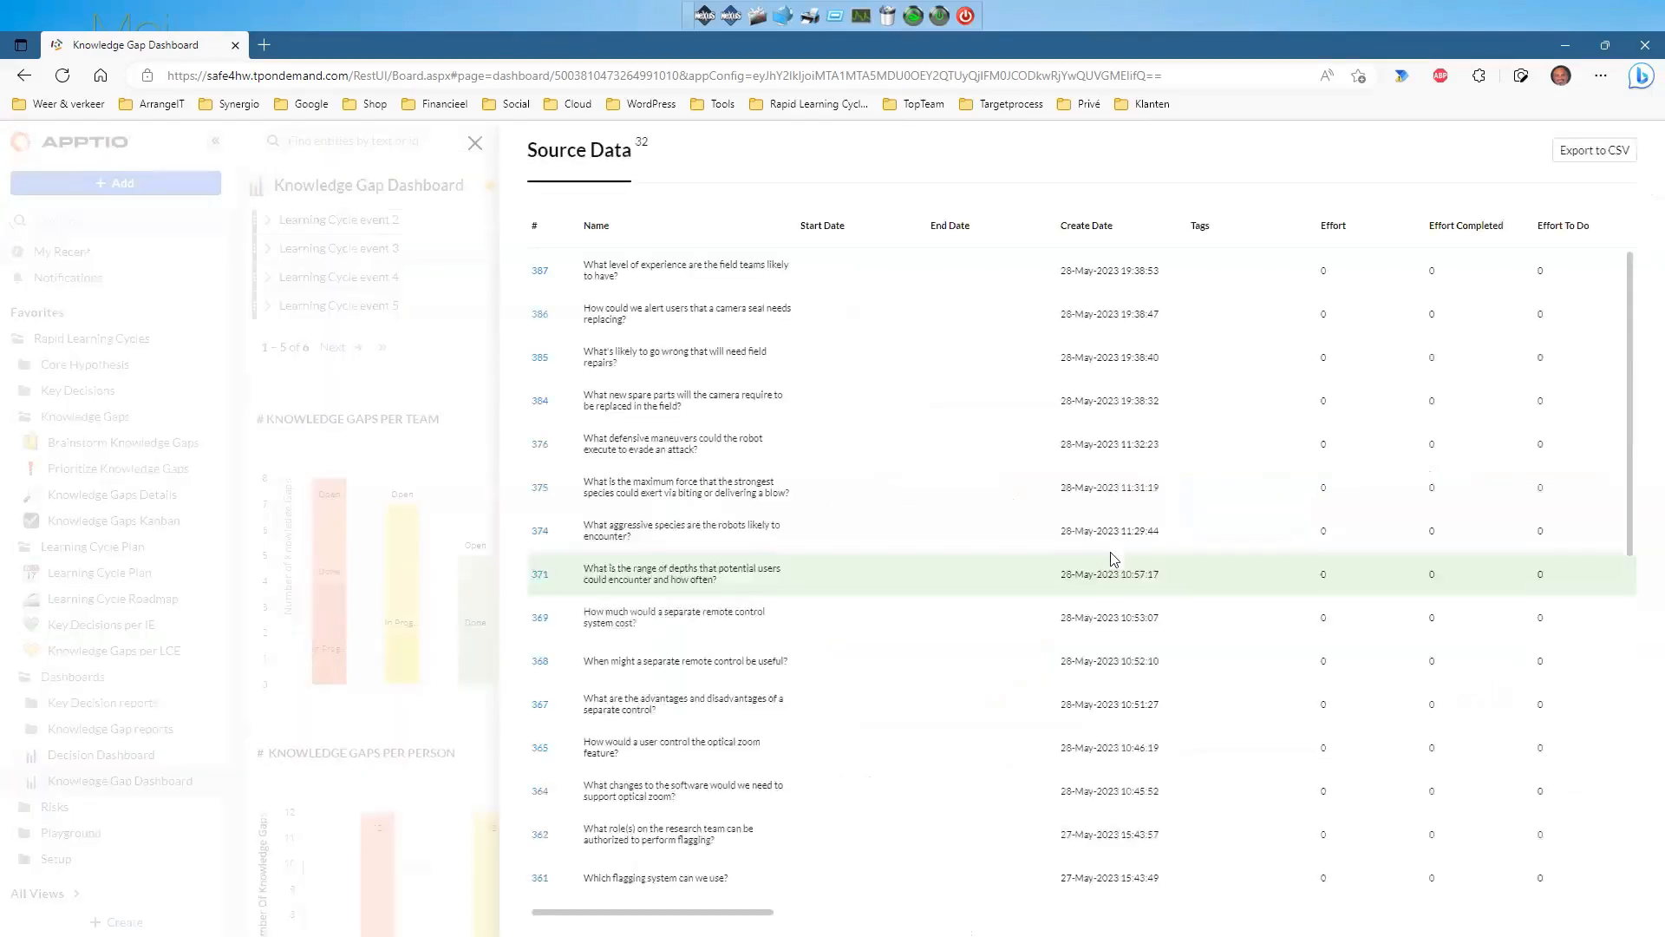
{"action": "scroll", "coordinate": [818, 397], "scroll_direction": "down", "scroll_amount": 4}
{"action": "scroll", "coordinate": [824, 423], "scroll_direction": "up", "scroll_amount": 8}
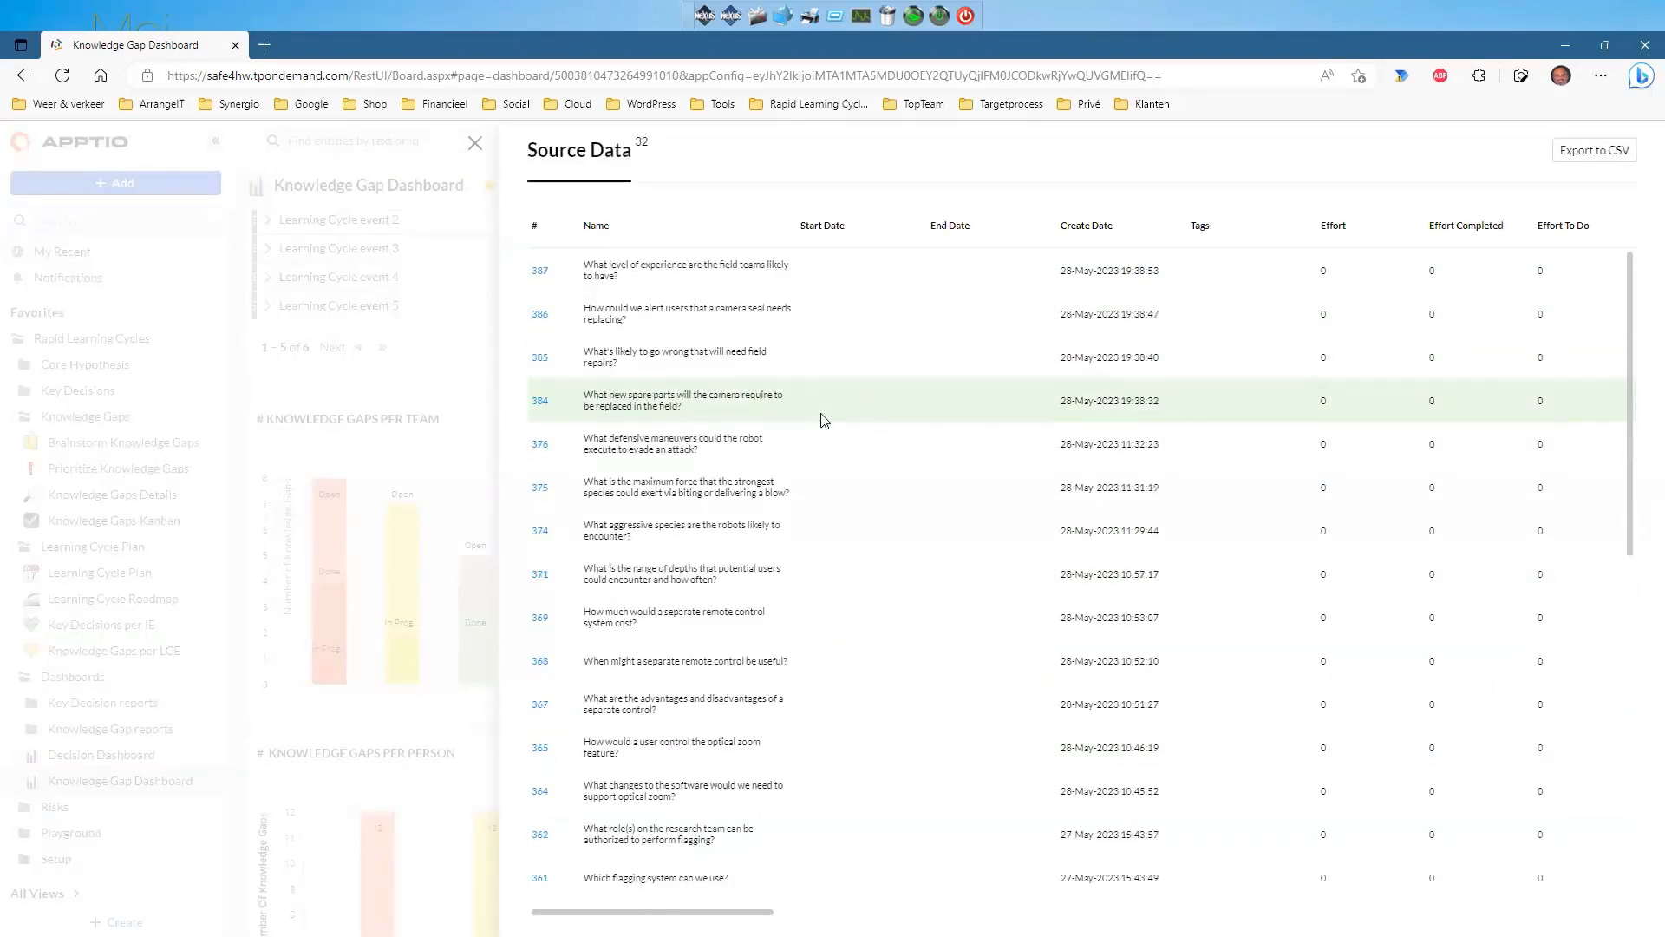
{"action": "left_click", "coordinate": [475, 145]}
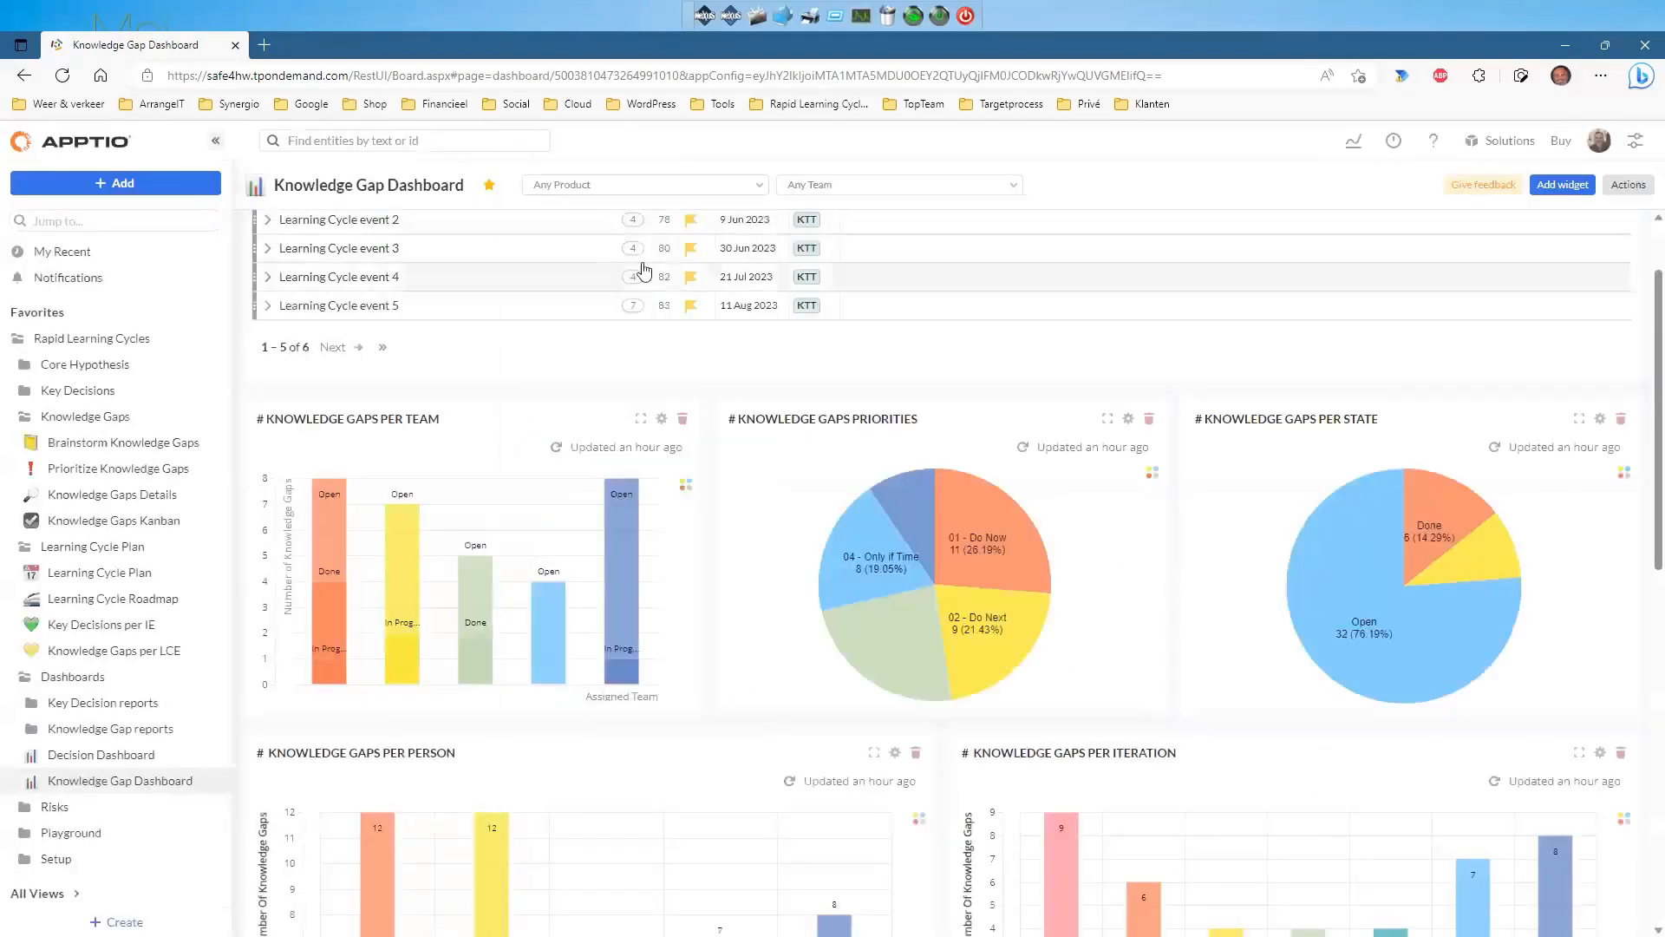
Fold away Dashboards, Learning Cycle Plan and Knowledge Gaps, revealing Residual risks and Key Decisions with Risks.
{"action": "left_click", "coordinate": [27, 682]}
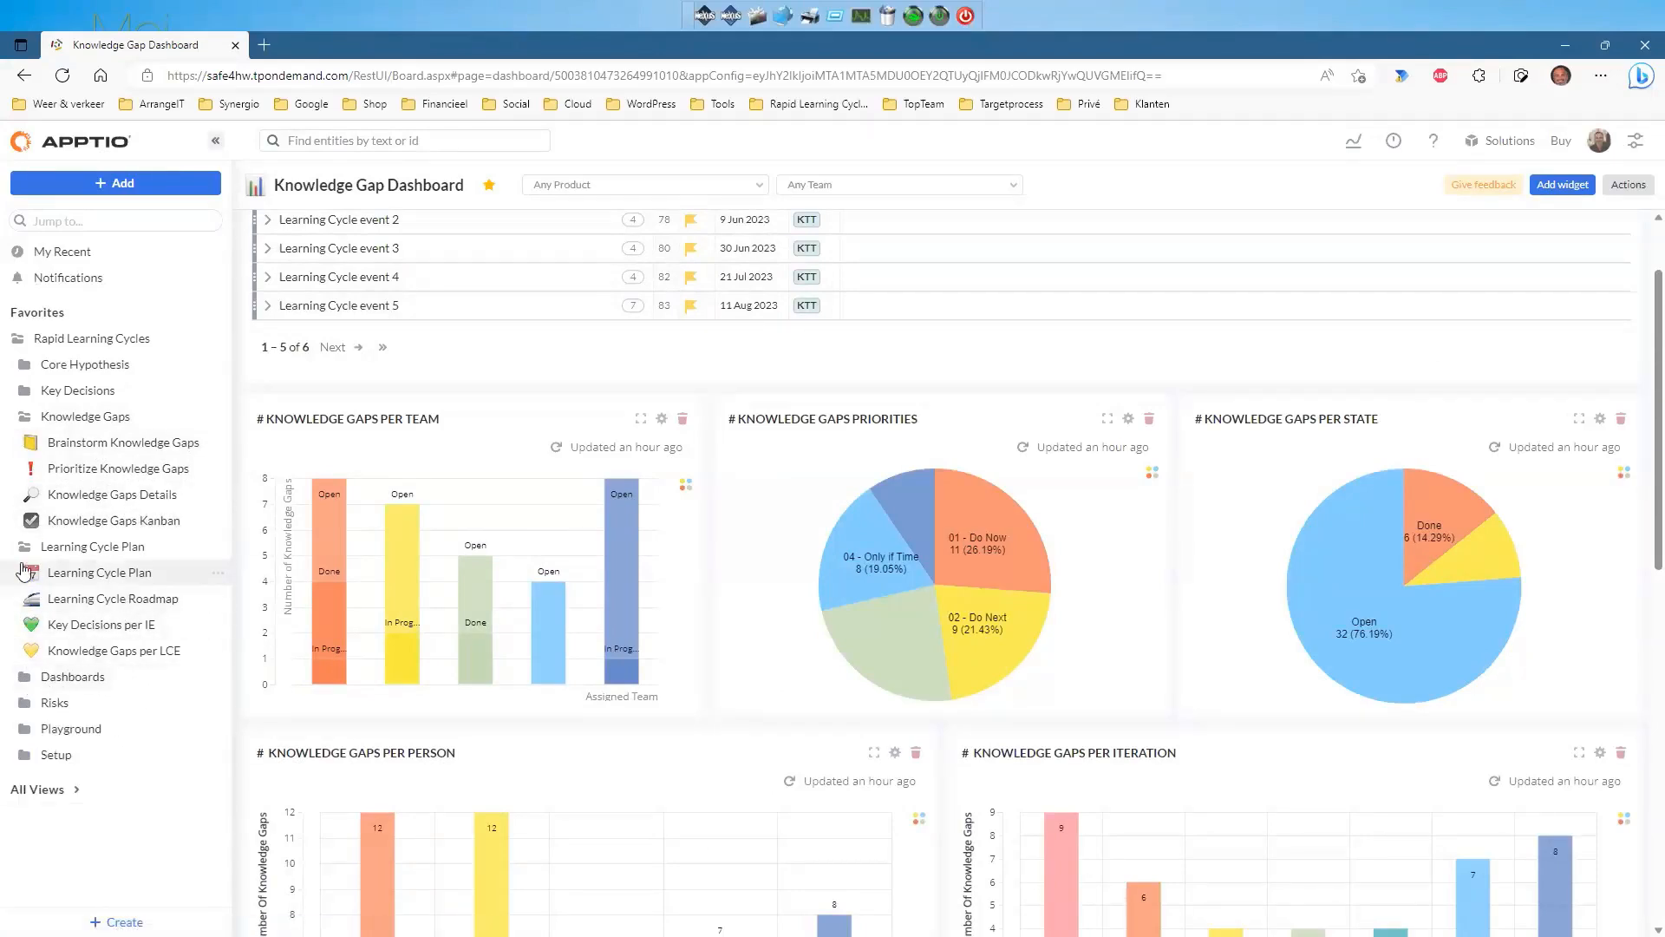
{"action": "left_click", "coordinate": [25, 547]}
{"action": "left_click", "coordinate": [25, 417]}
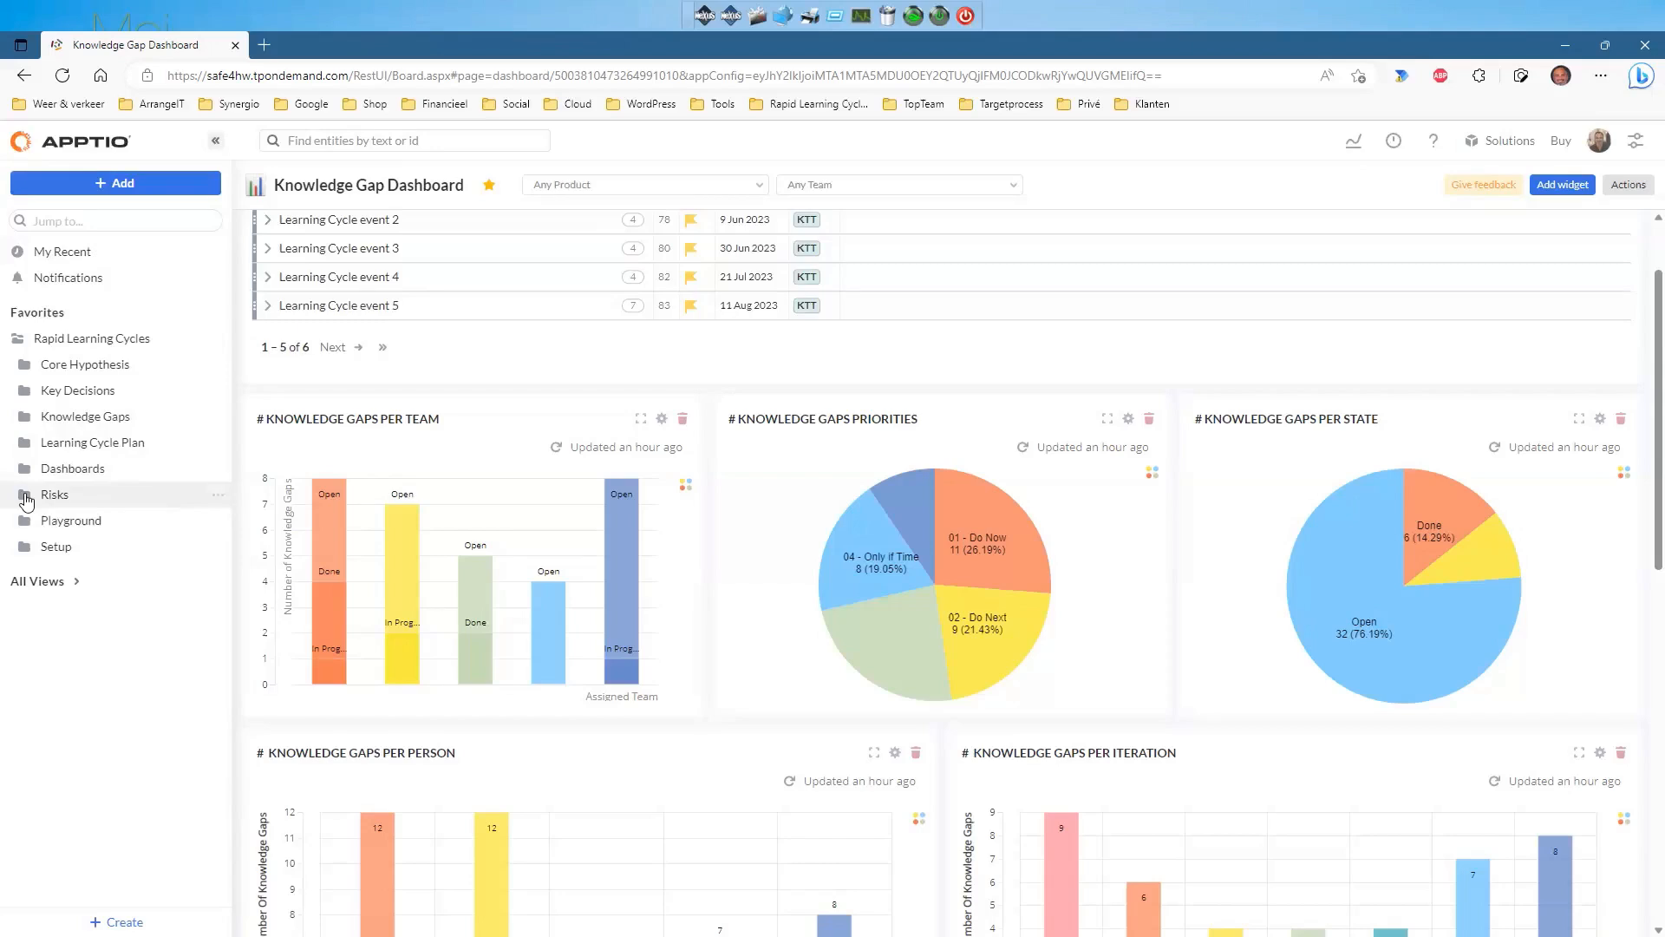
{"action": "left_click", "coordinate": [25, 496]}
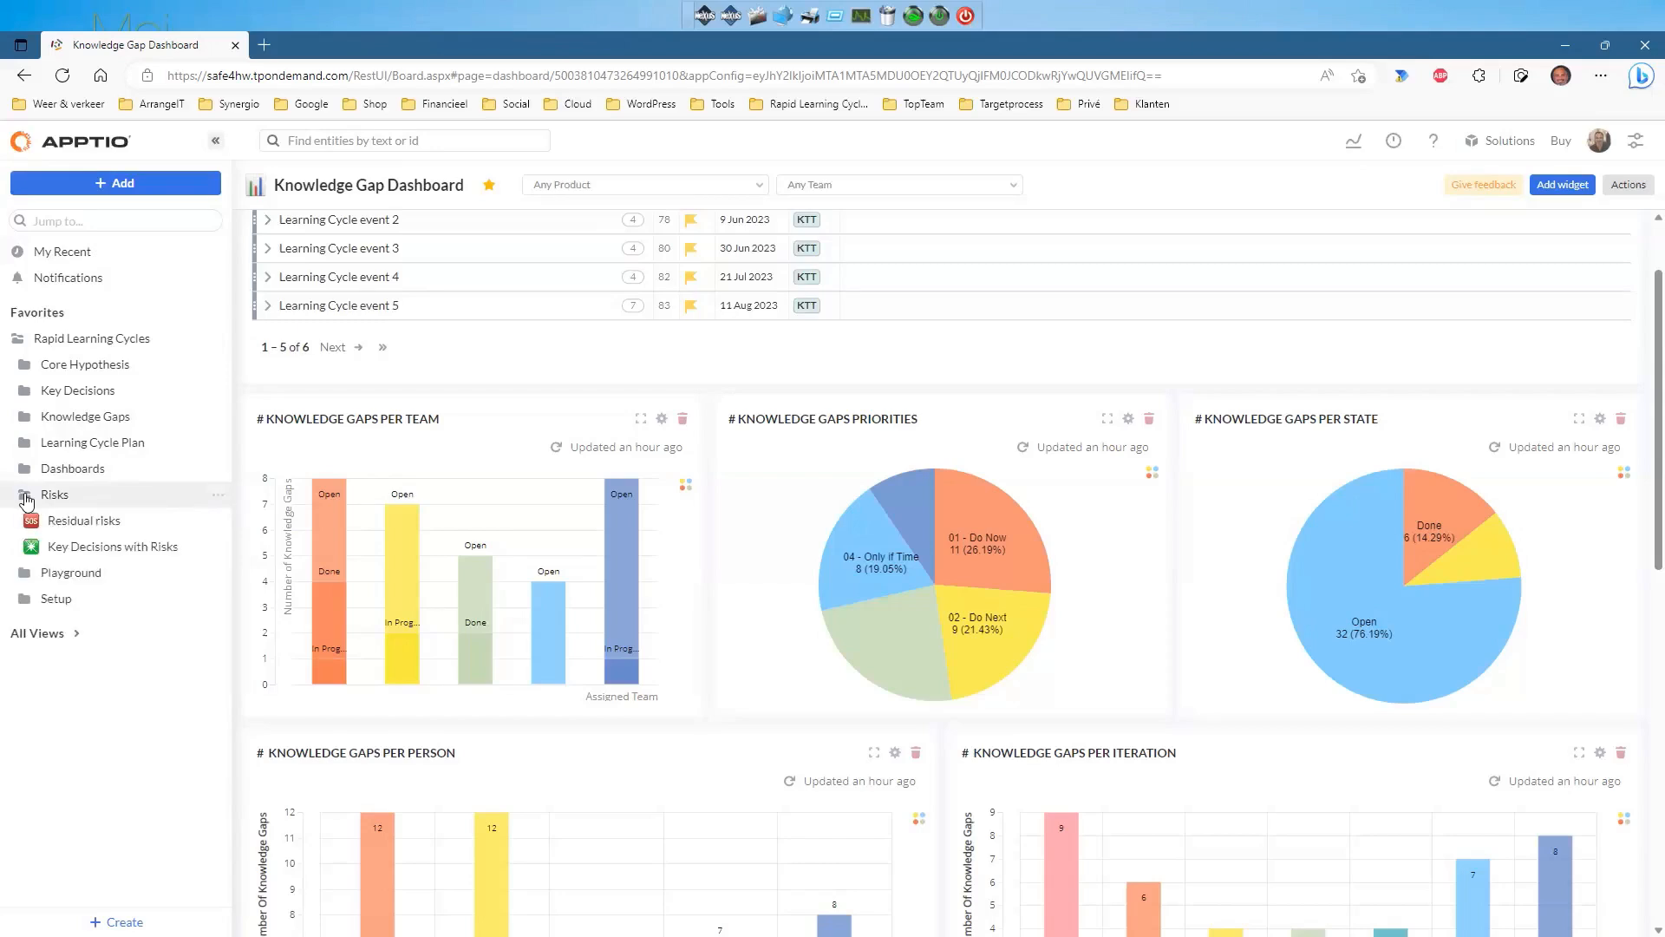
Open Residual risks and review the impact values available for risk 377, currently 2.
{"action": "left_click", "coordinate": [72, 521]}
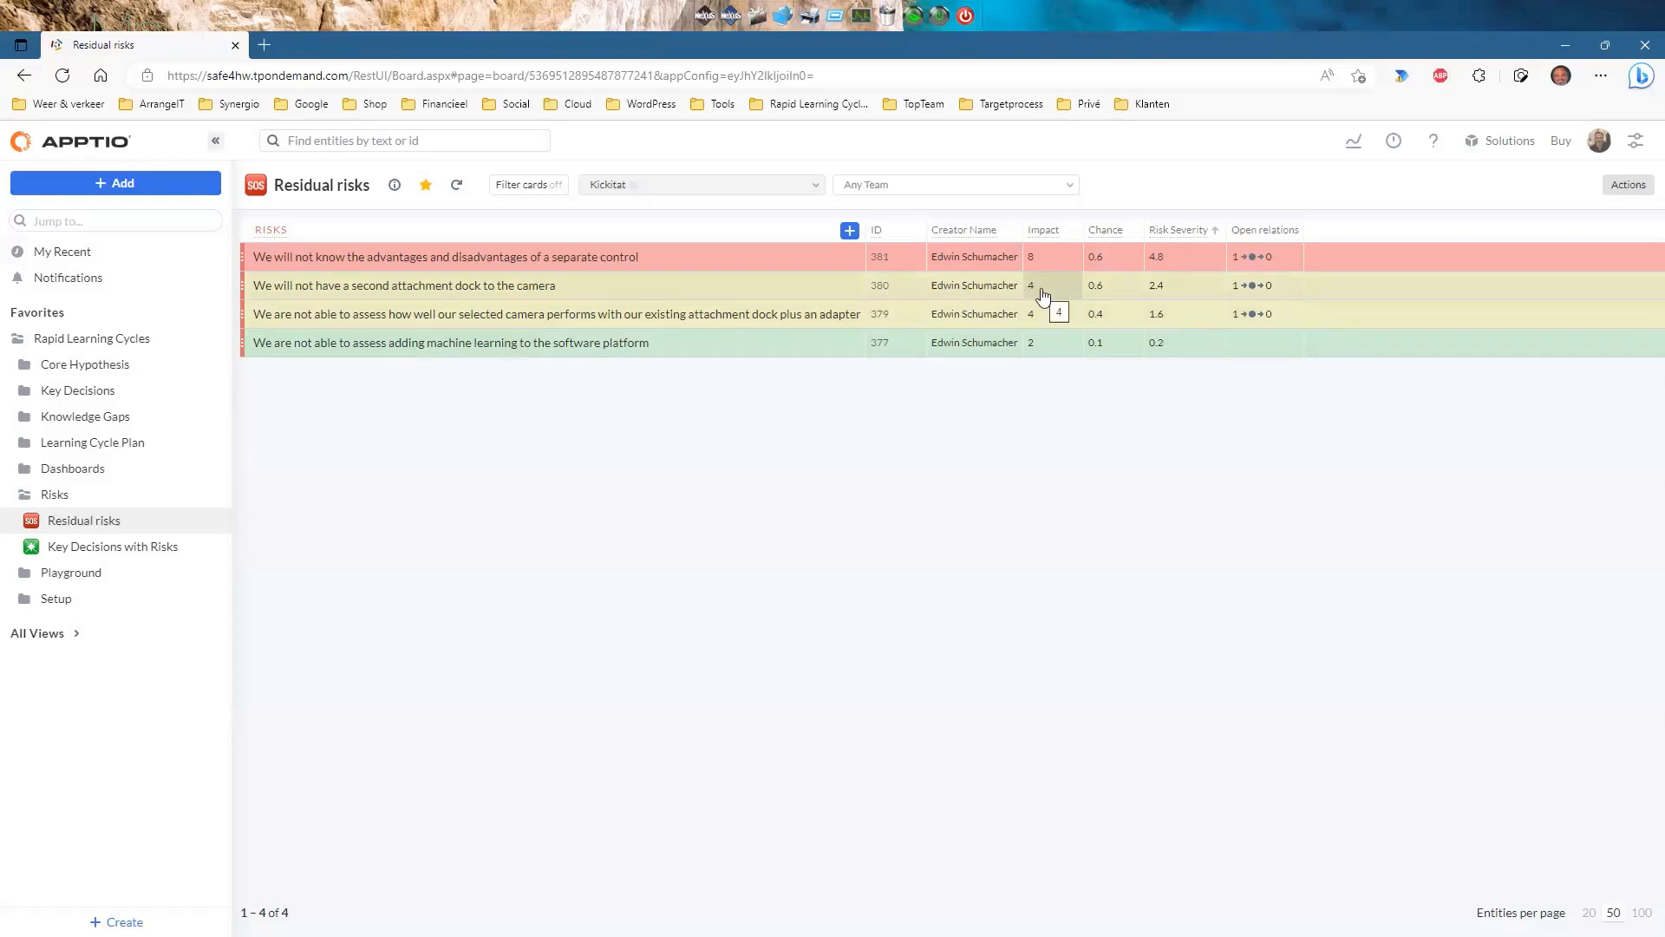
{"action": "left_click", "coordinate": [1058, 344]}
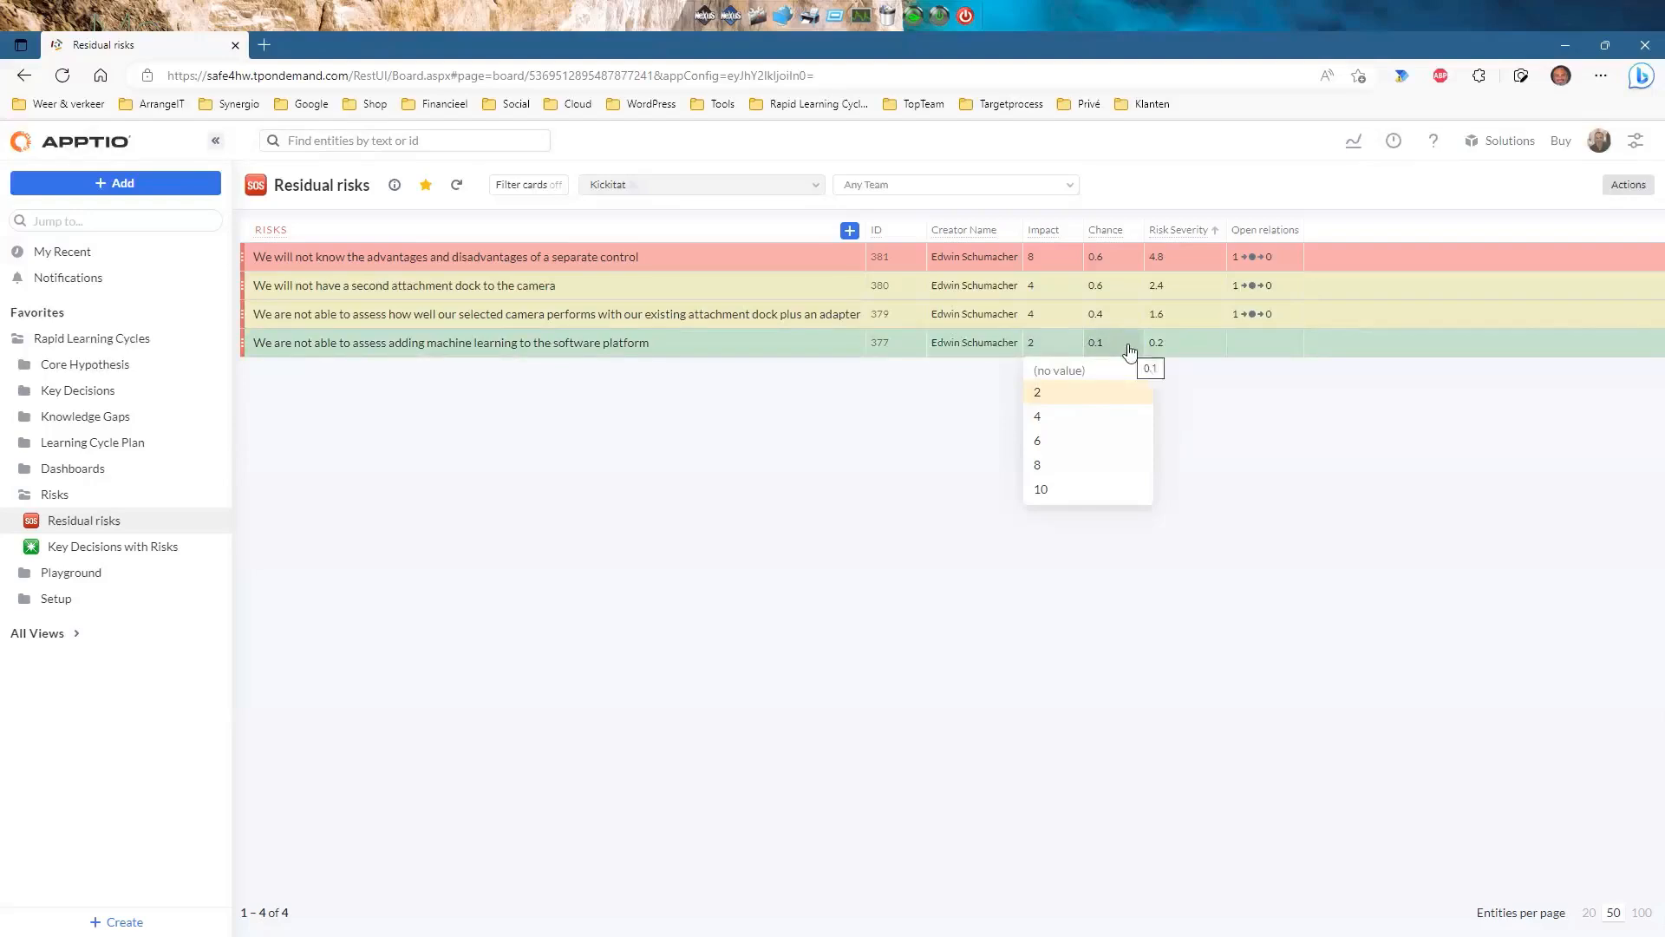
{"action": "left_click", "coordinate": [1041, 395]}
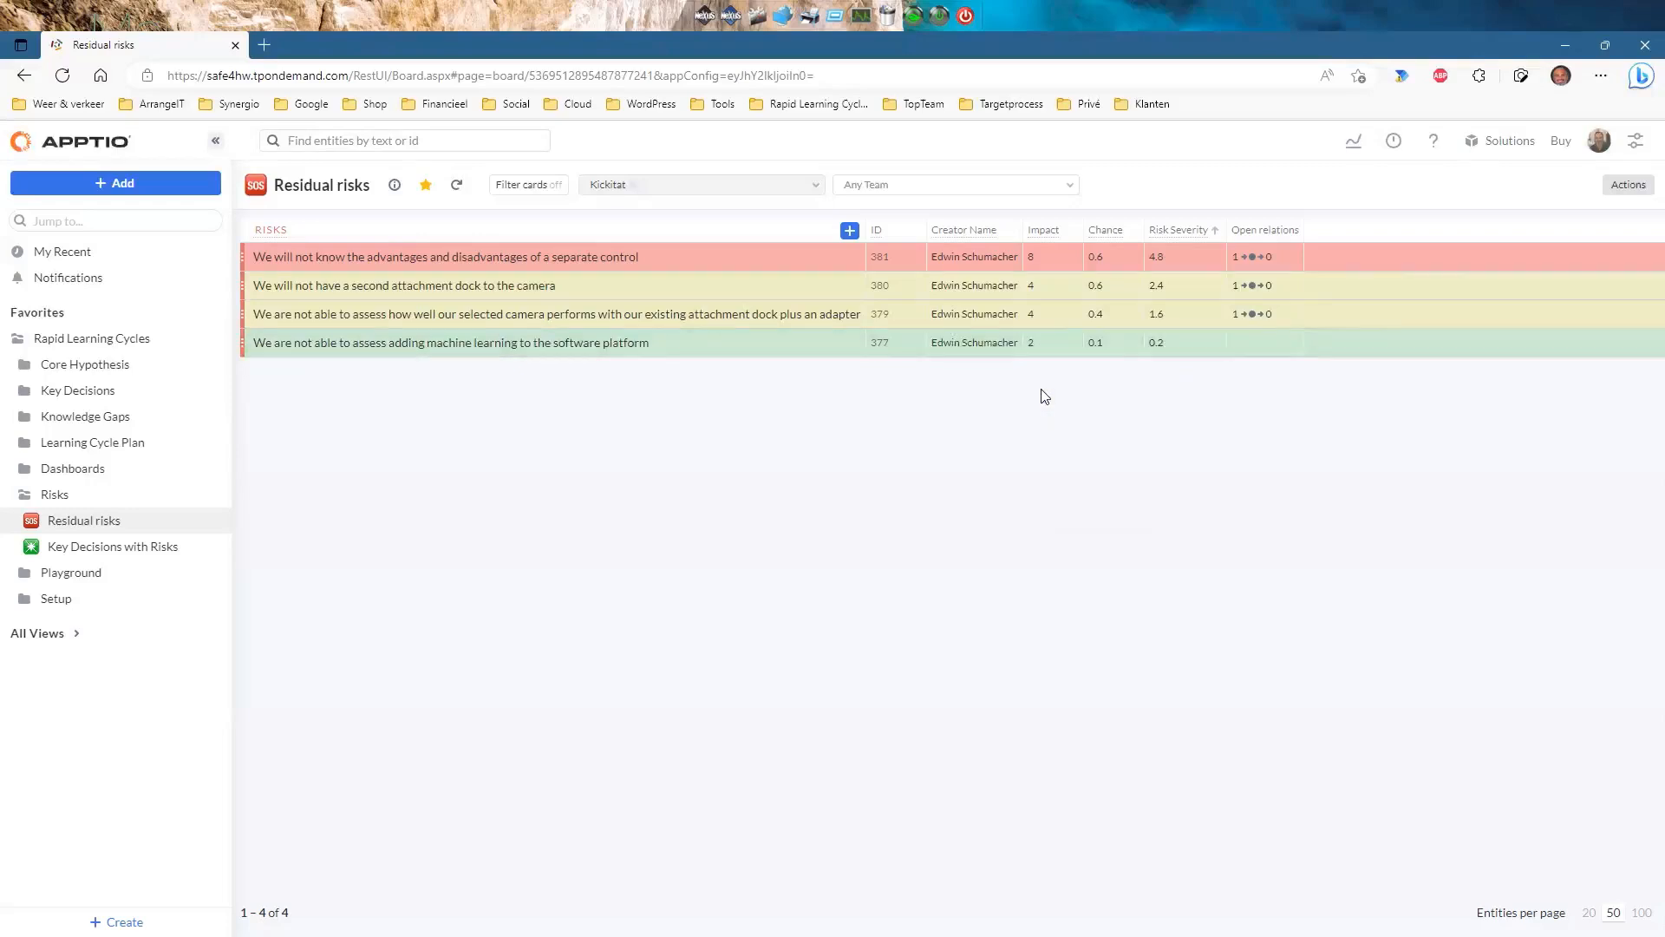
{"action": "left_click", "coordinate": [1056, 347]}
Try out risk 377's impact and chance choices, briefly setting impact 10 and chance 1.0.
{"action": "left_click", "coordinate": [1066, 347]}
{"action": "left_click", "coordinate": [1114, 347]}
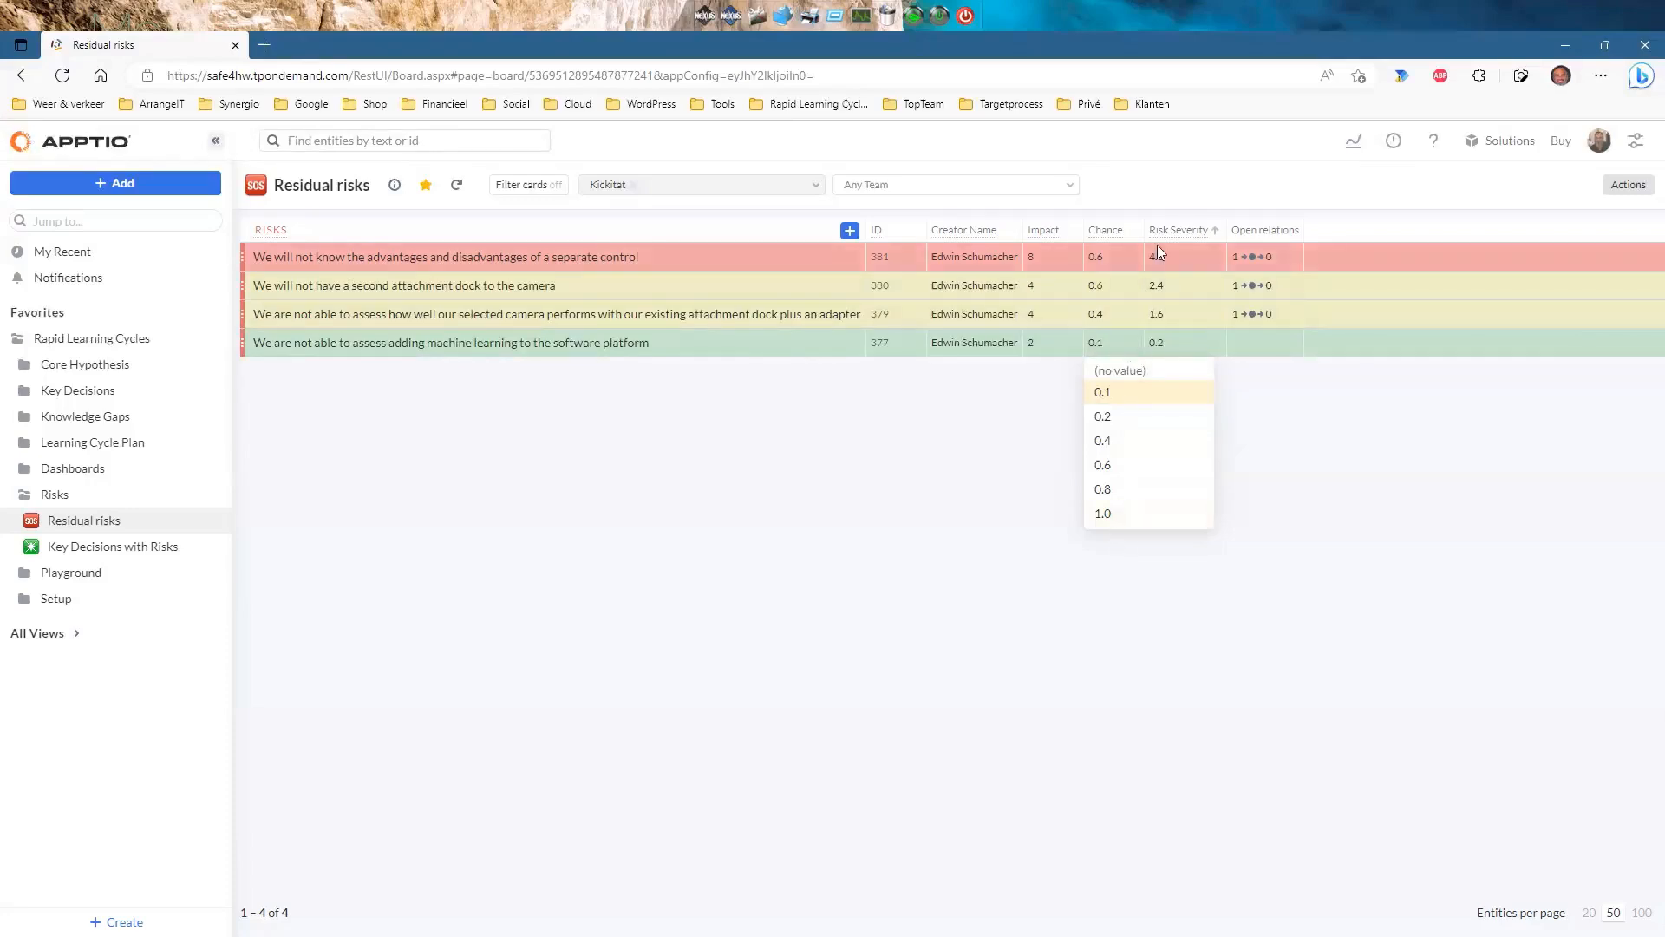
{"action": "left_click", "coordinate": [1283, 419]}
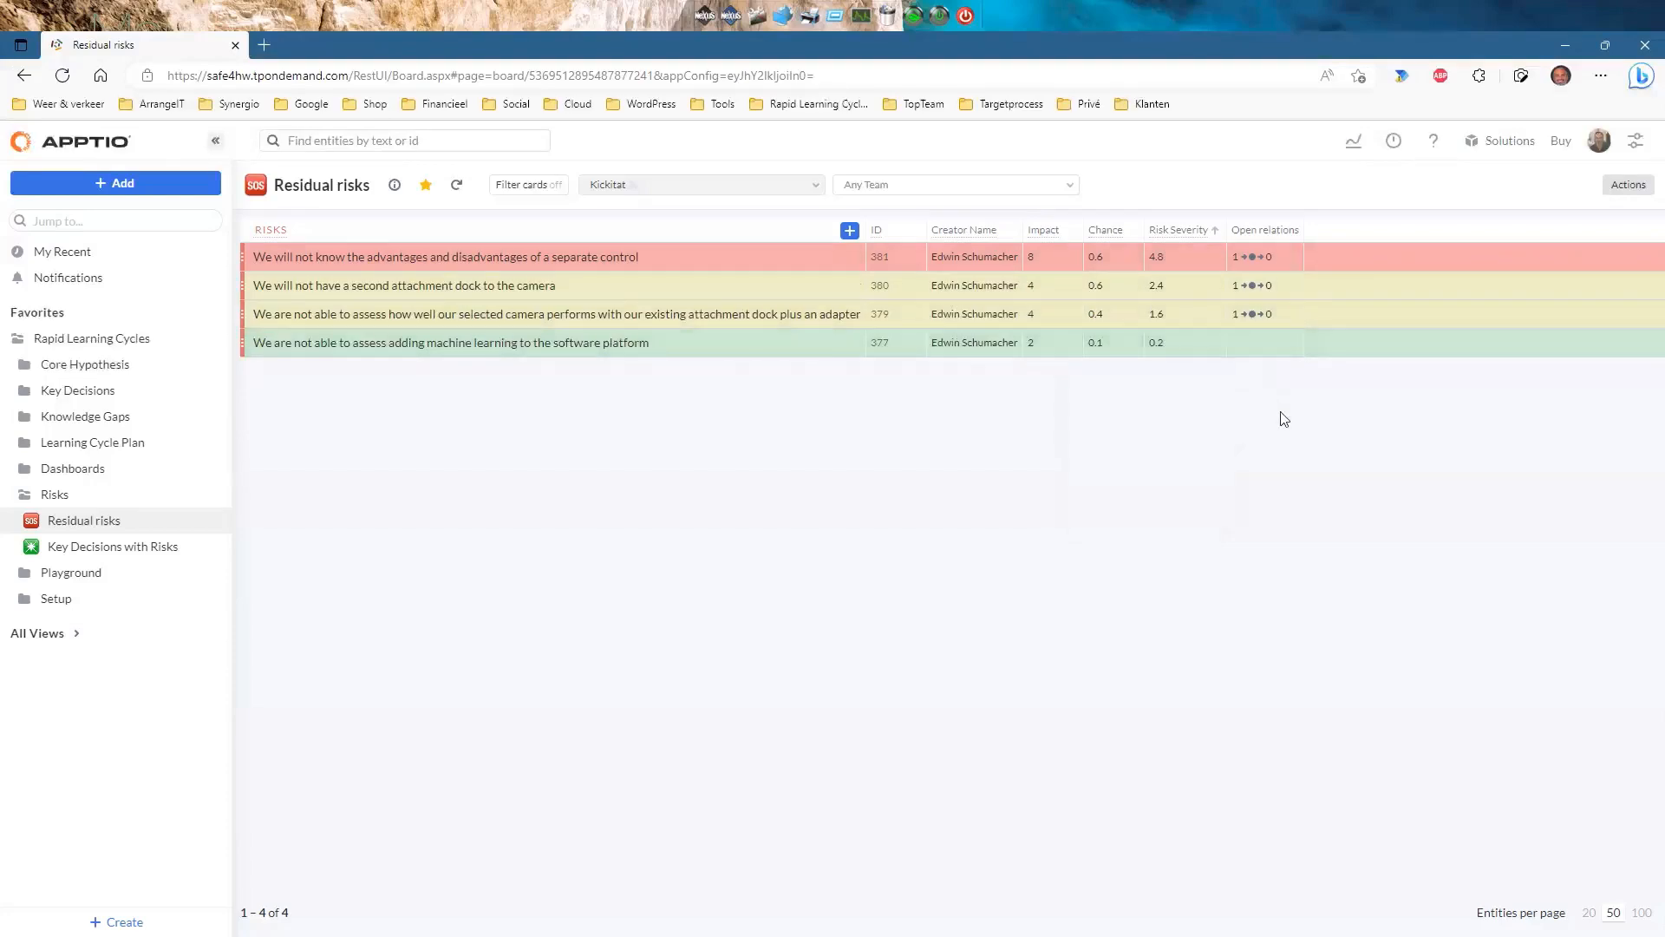
{"action": "left_click", "coordinate": [1047, 344]}
{"action": "left_click", "coordinate": [1045, 491]}
{"action": "left_click", "coordinate": [1128, 344]}
{"action": "left_click", "coordinate": [1110, 518]}
Settle risk 377 at impact 6 and chance 0.4 for severity 2.4, then open risk #381.
{"action": "left_click", "coordinate": [1048, 342]}
{"action": "left_click", "coordinate": [1048, 441]}
{"action": "left_click", "coordinate": [1118, 344]}
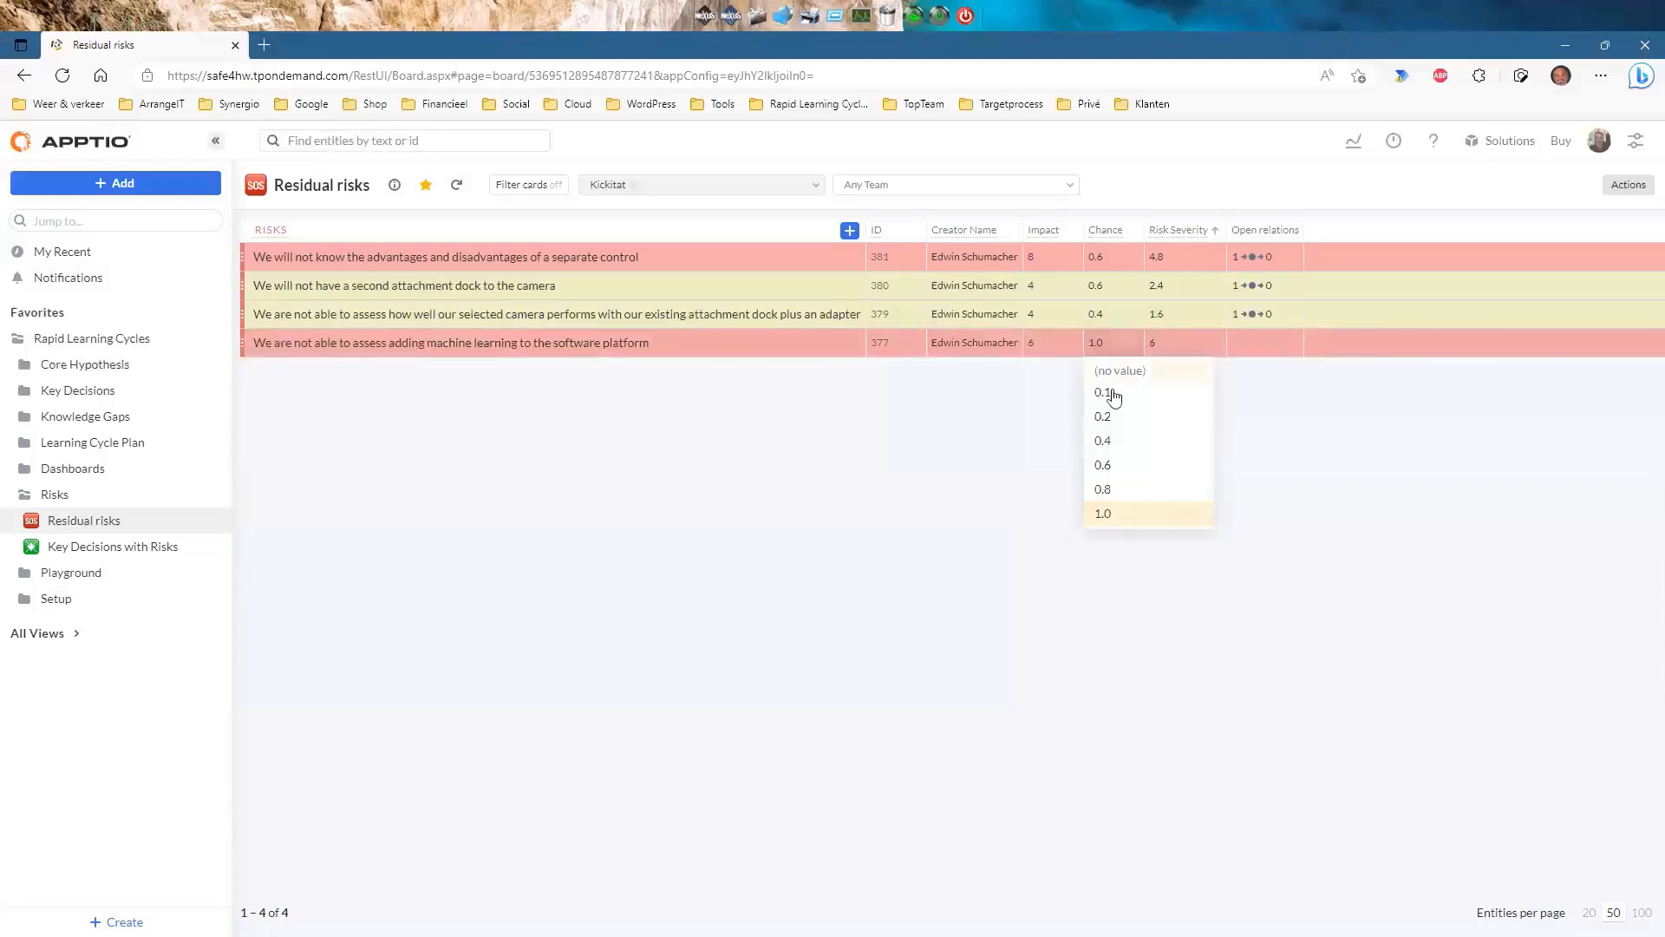
{"action": "left_click", "coordinate": [1109, 418]}
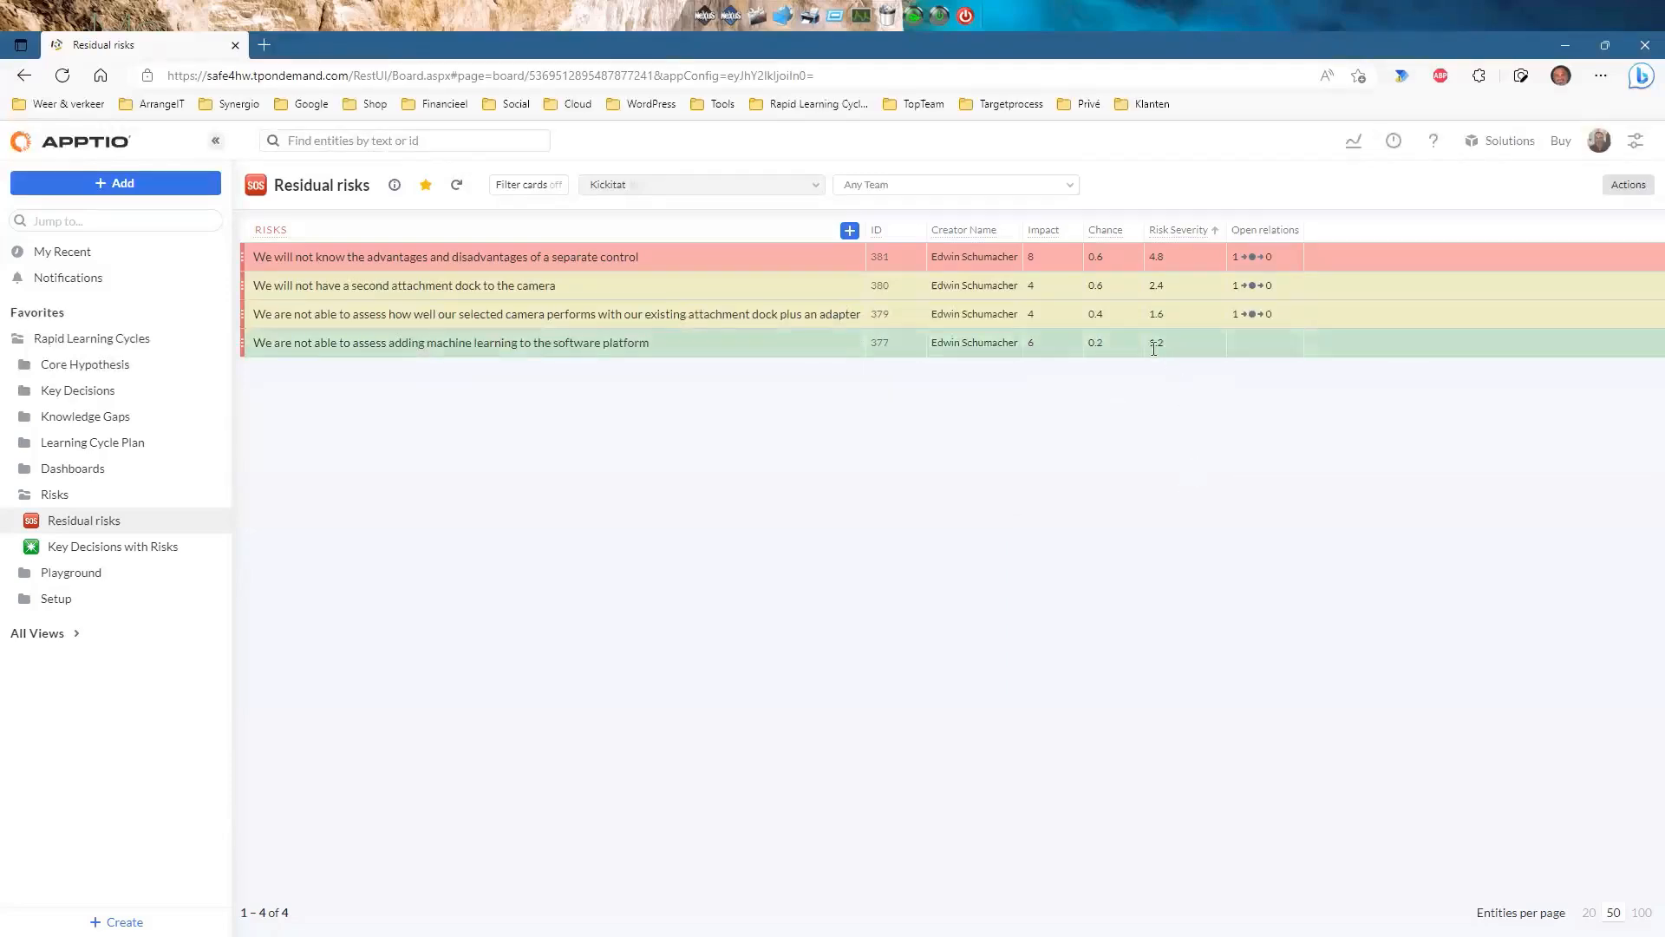
{"action": "left_click", "coordinate": [1118, 351]}
{"action": "left_click", "coordinate": [1124, 439]}
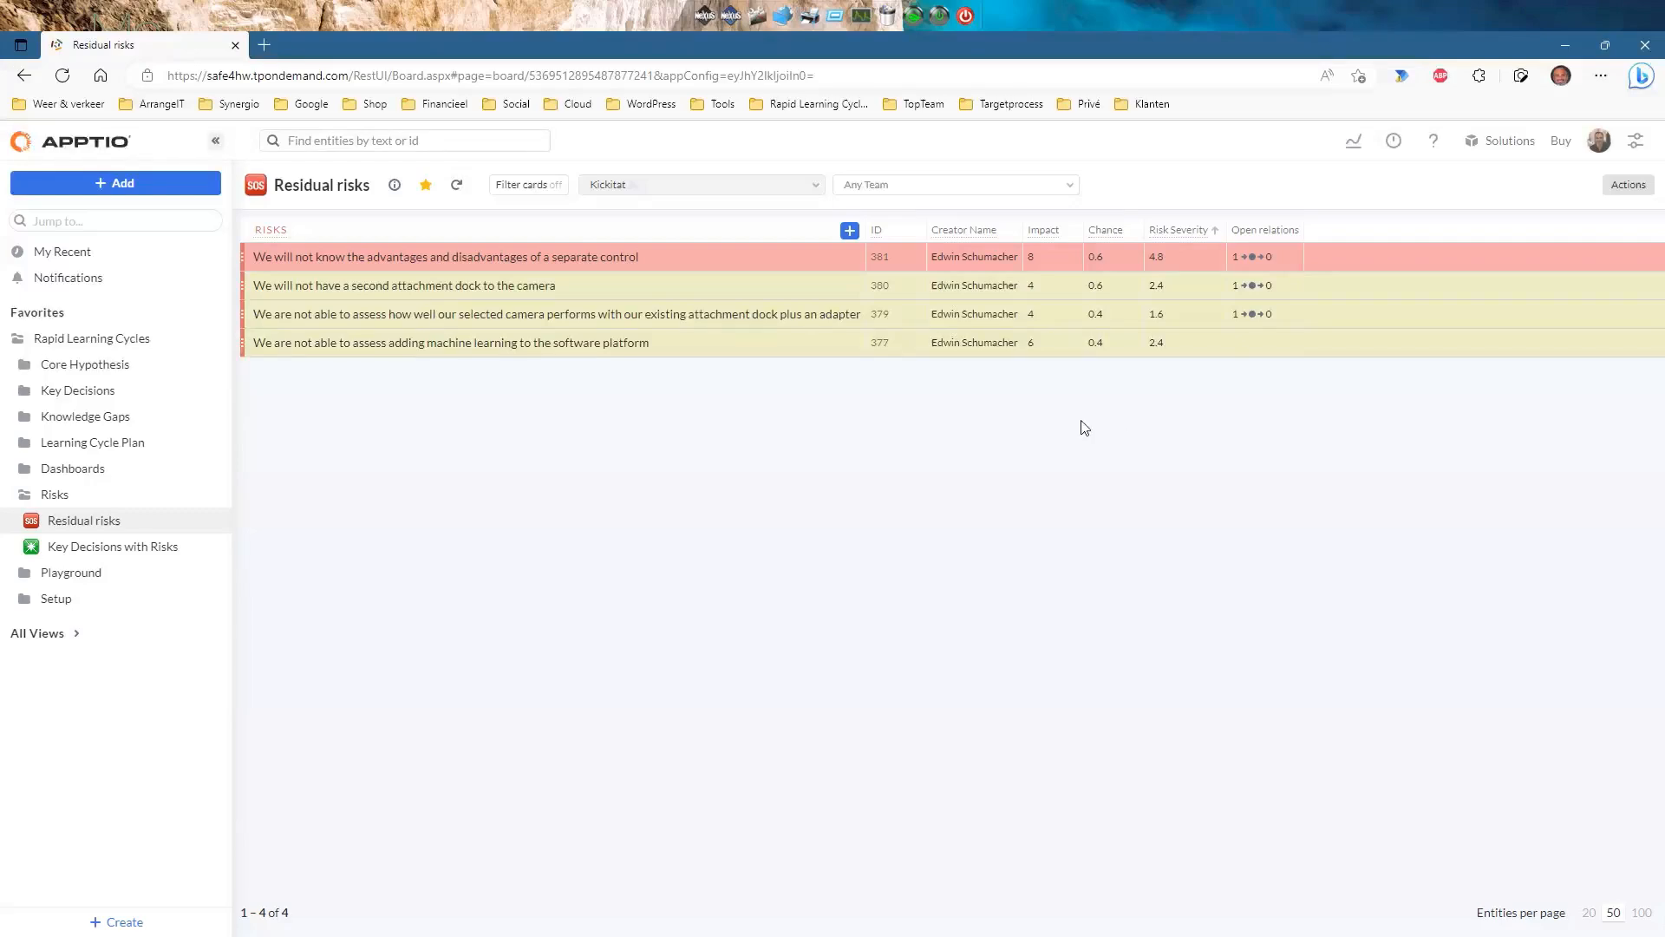
{"action": "left_click", "coordinate": [633, 257]}
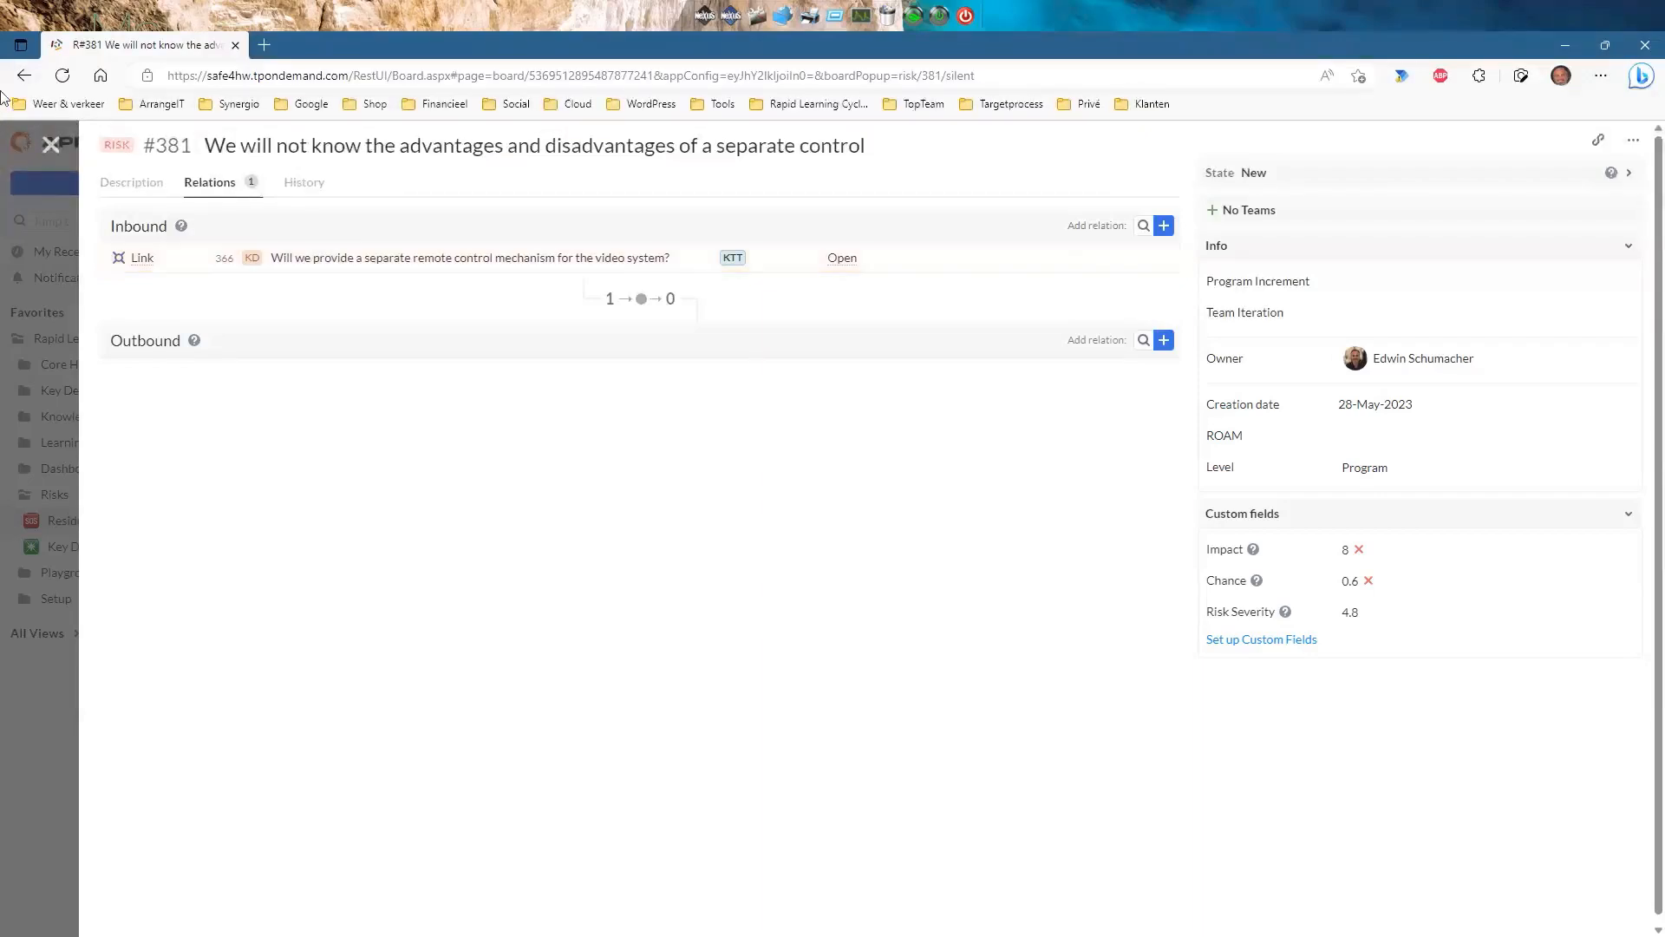
Close risk #381 and open Key Decisions with Risks, listing decisions 323, 343 and 366.
{"action": "left_click", "coordinate": [51, 144]}
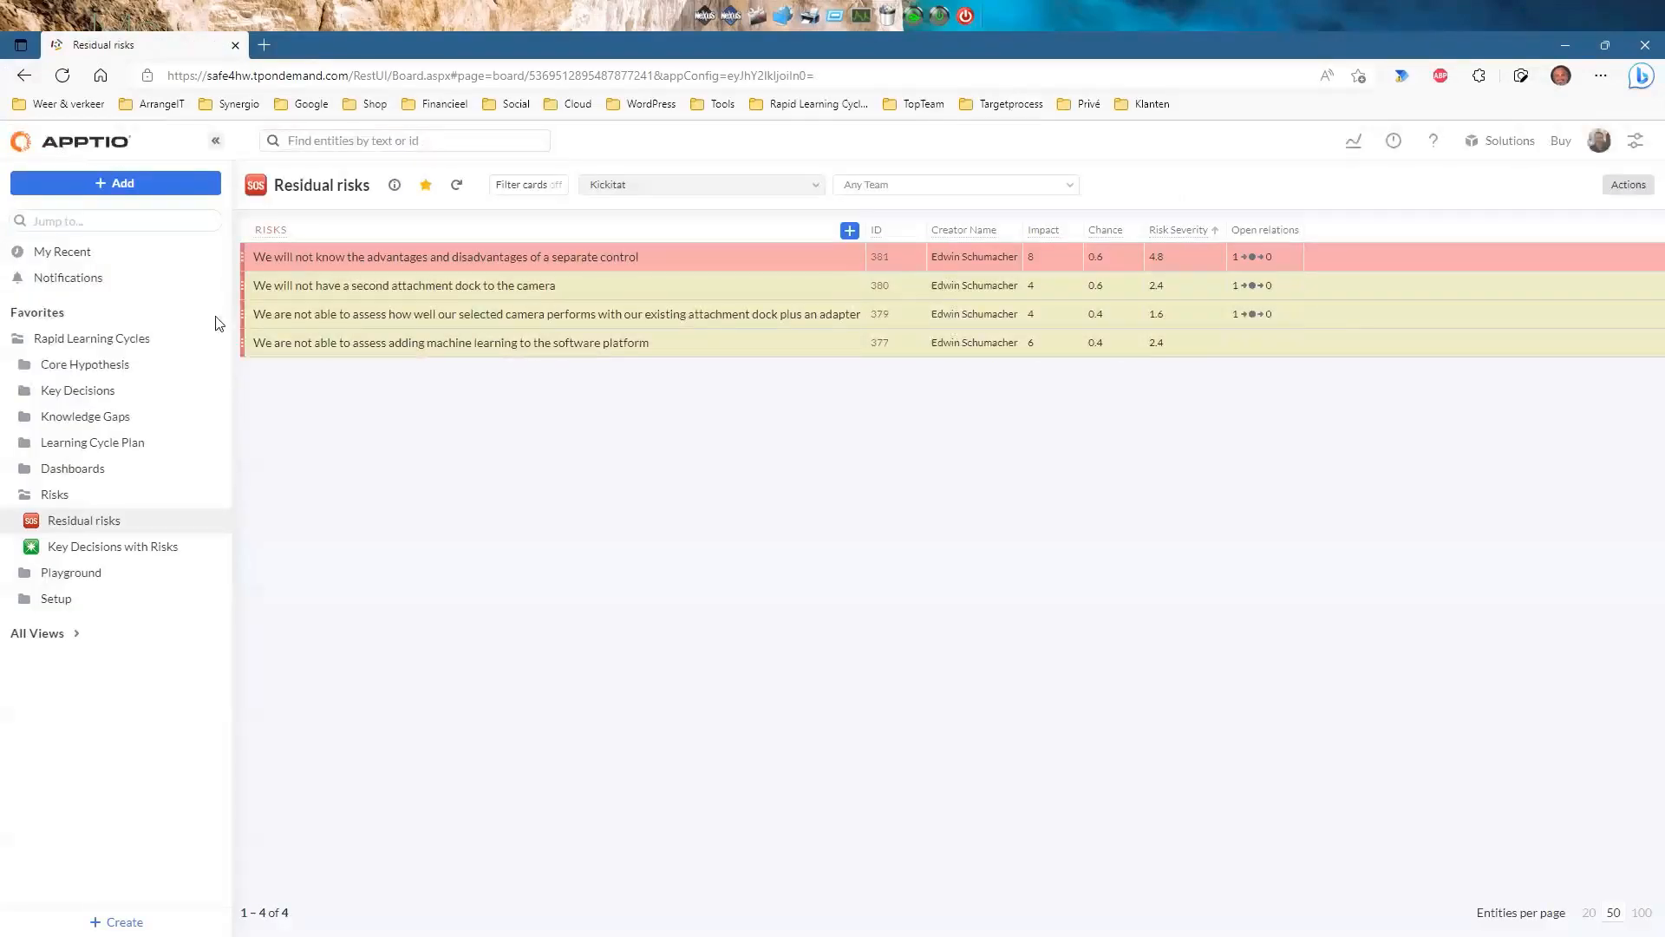
{"action": "left_click", "coordinate": [171, 548]}
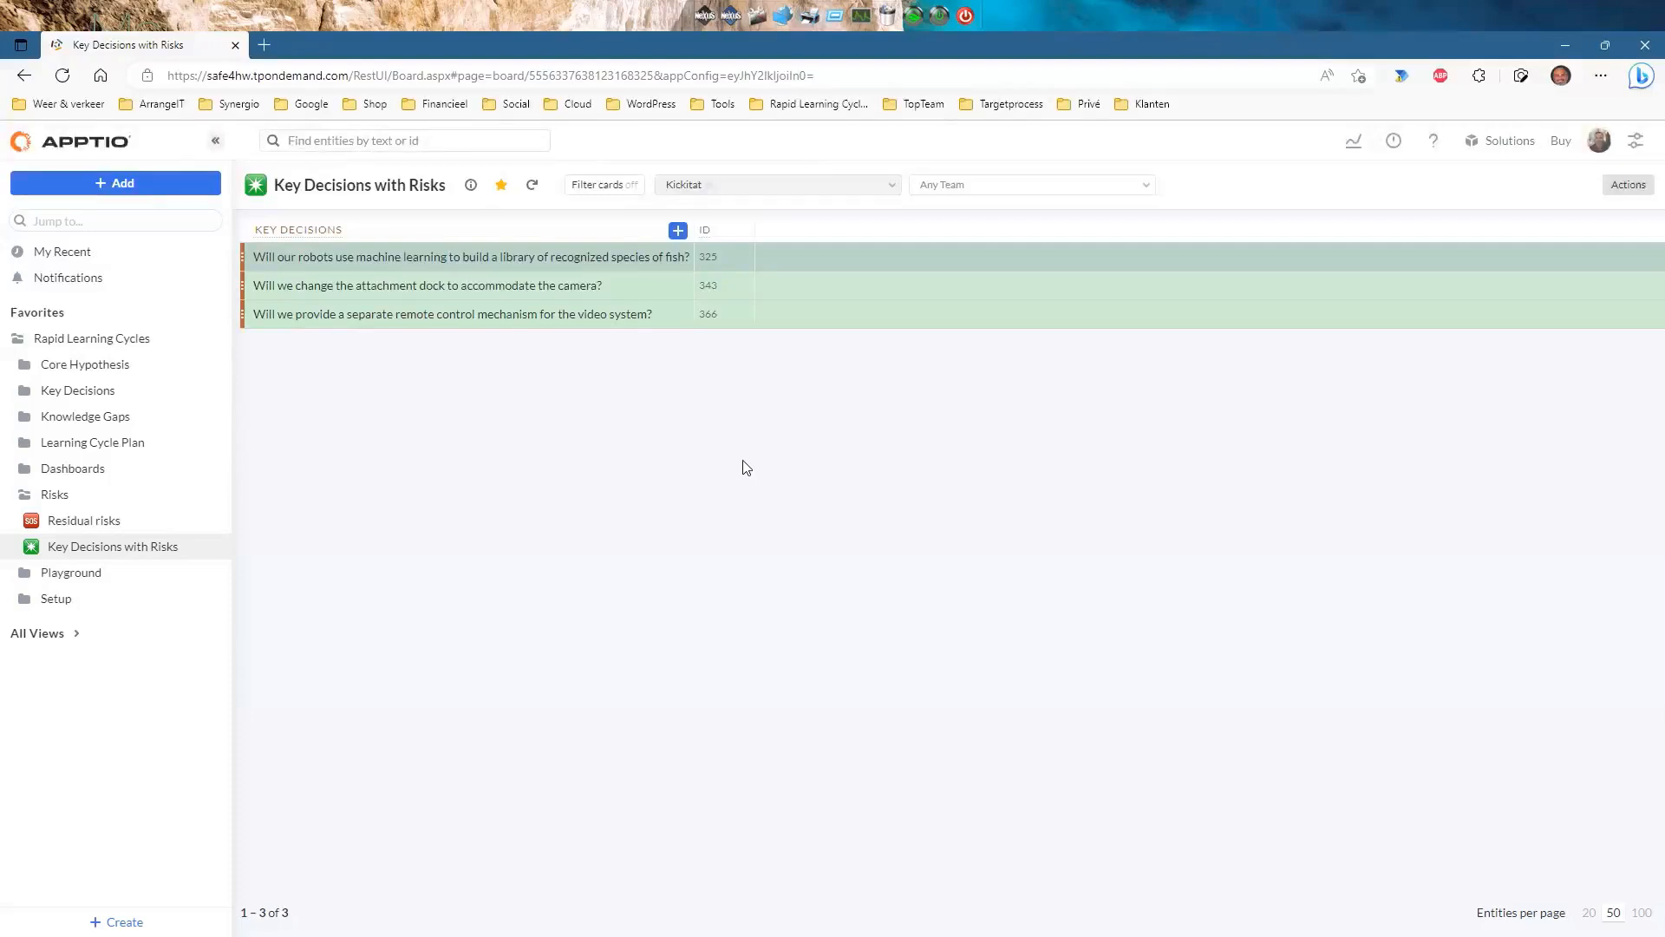
On Residual risks, set risk 379 to Impact 2 and Chance 0.1, giving severity 0.2.
{"action": "left_click", "coordinate": [87, 521]}
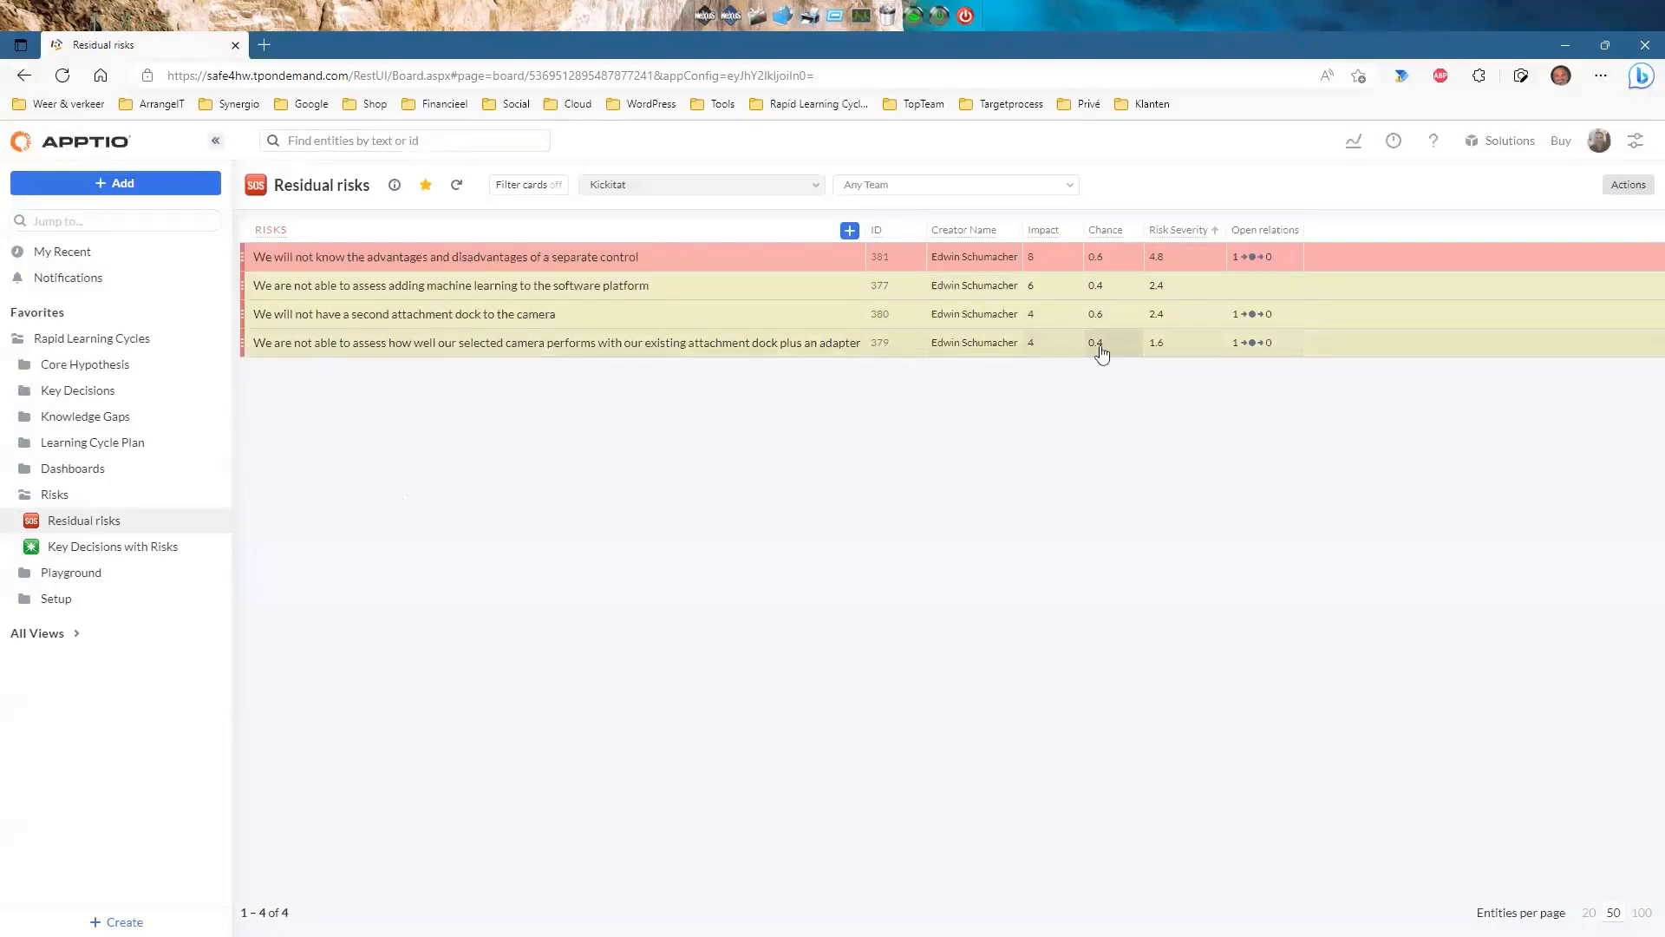
{"action": "left_click", "coordinate": [1060, 354]}
{"action": "left_click", "coordinate": [1058, 392]}
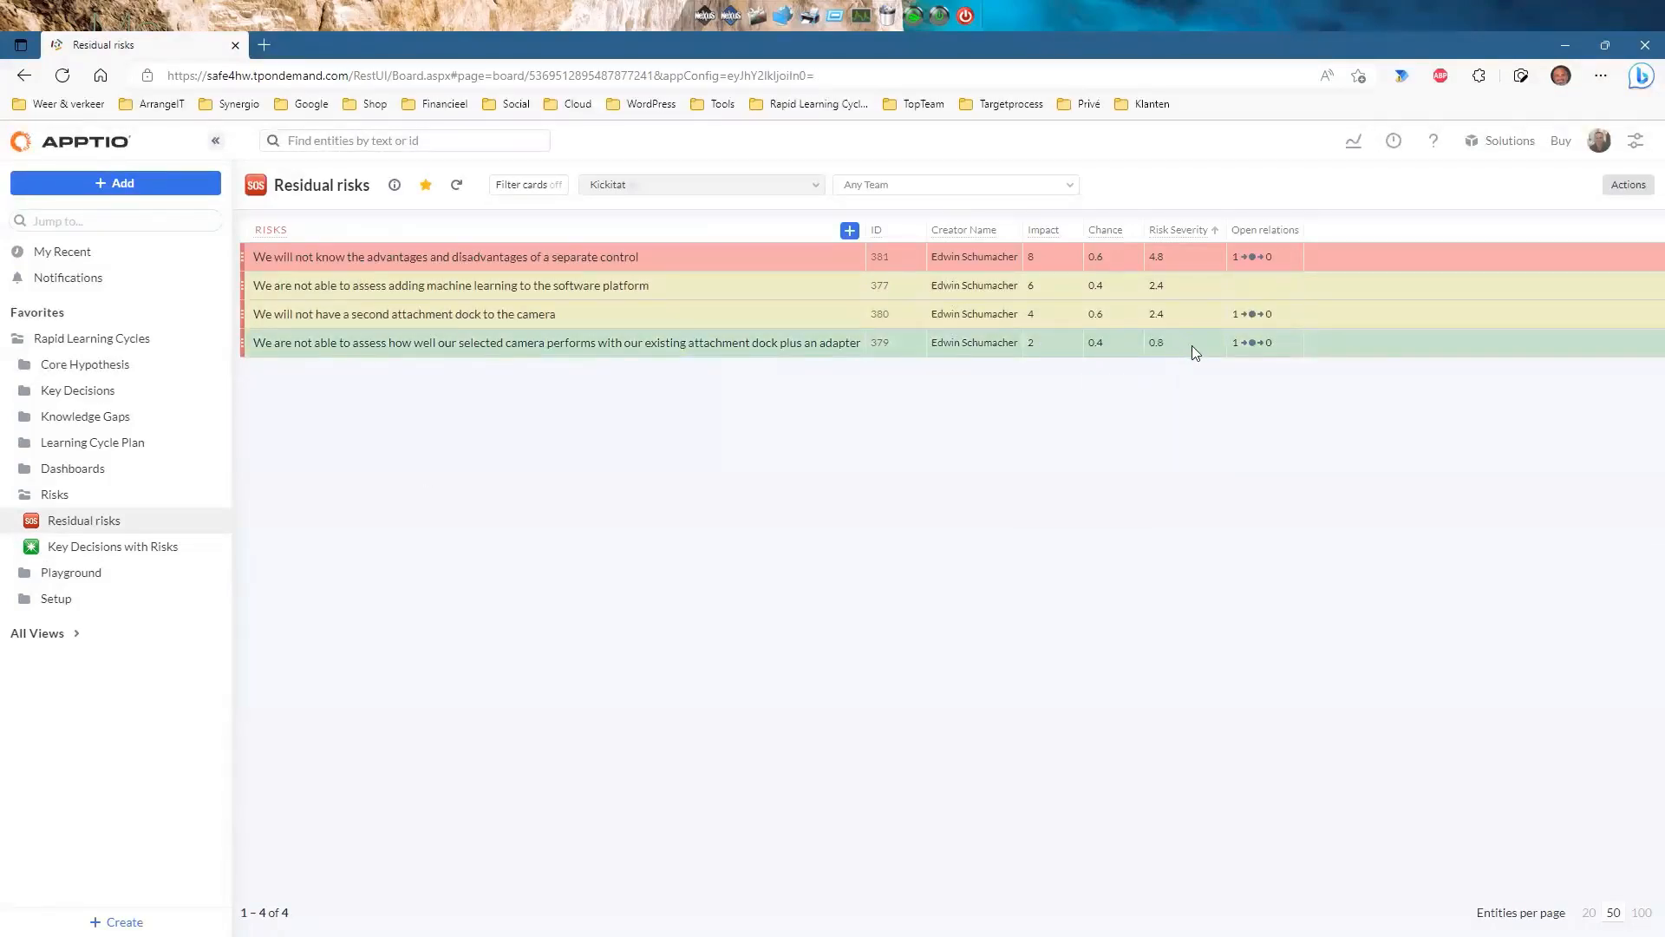
{"action": "left_click", "coordinate": [1100, 354]}
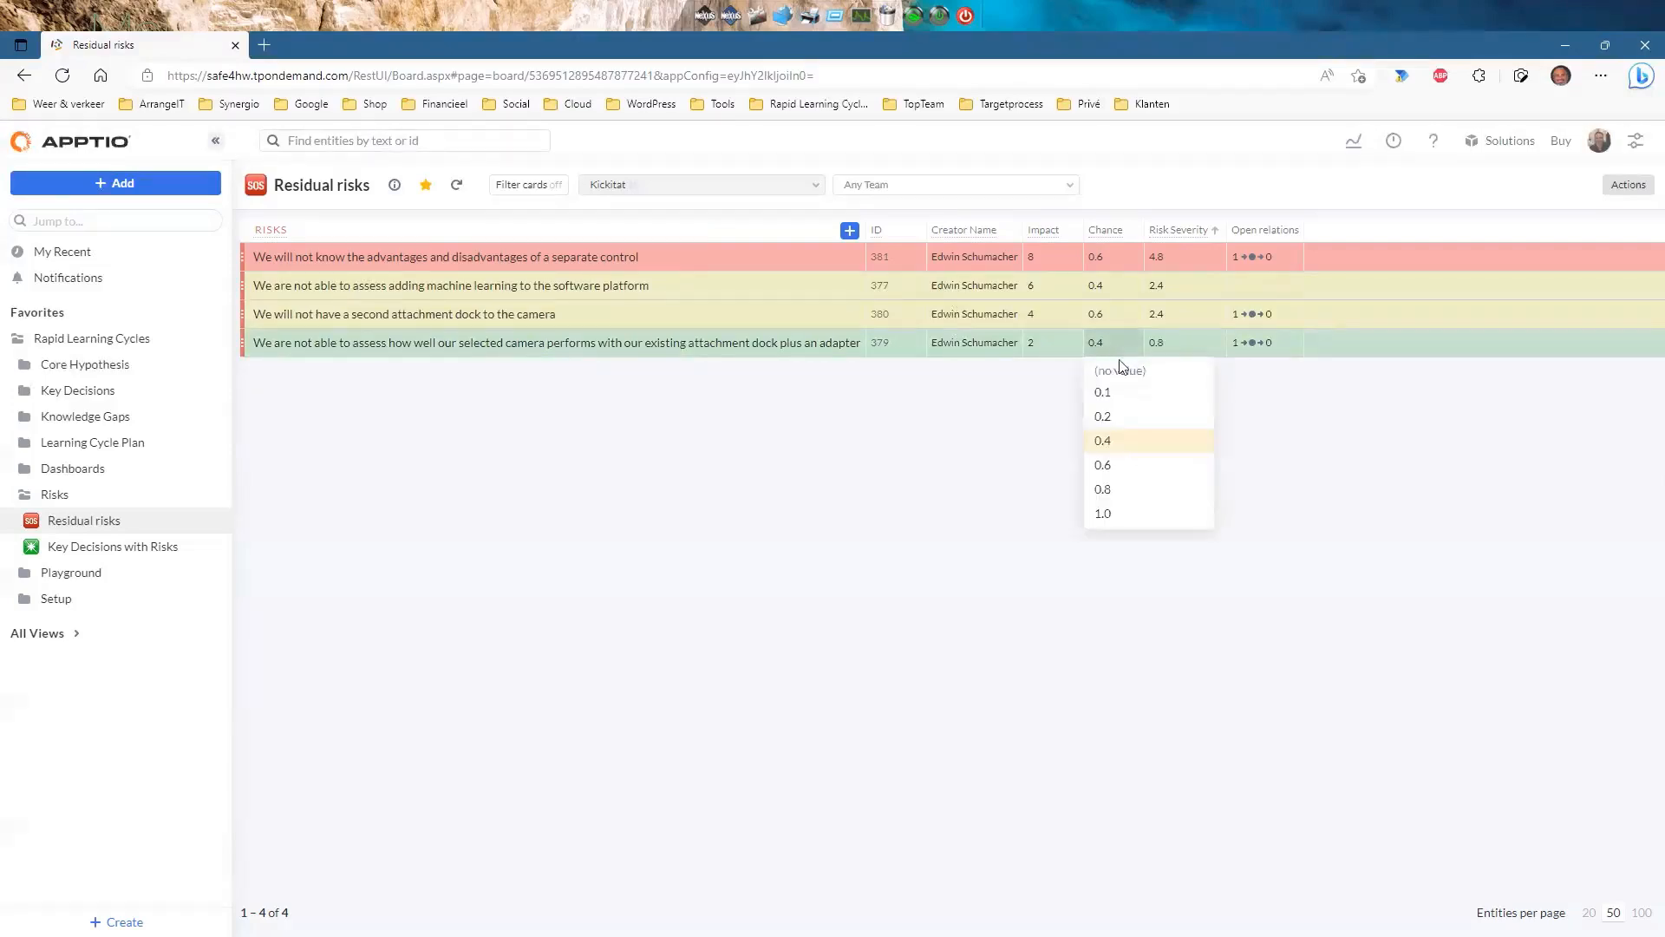
{"action": "left_click", "coordinate": [1117, 395]}
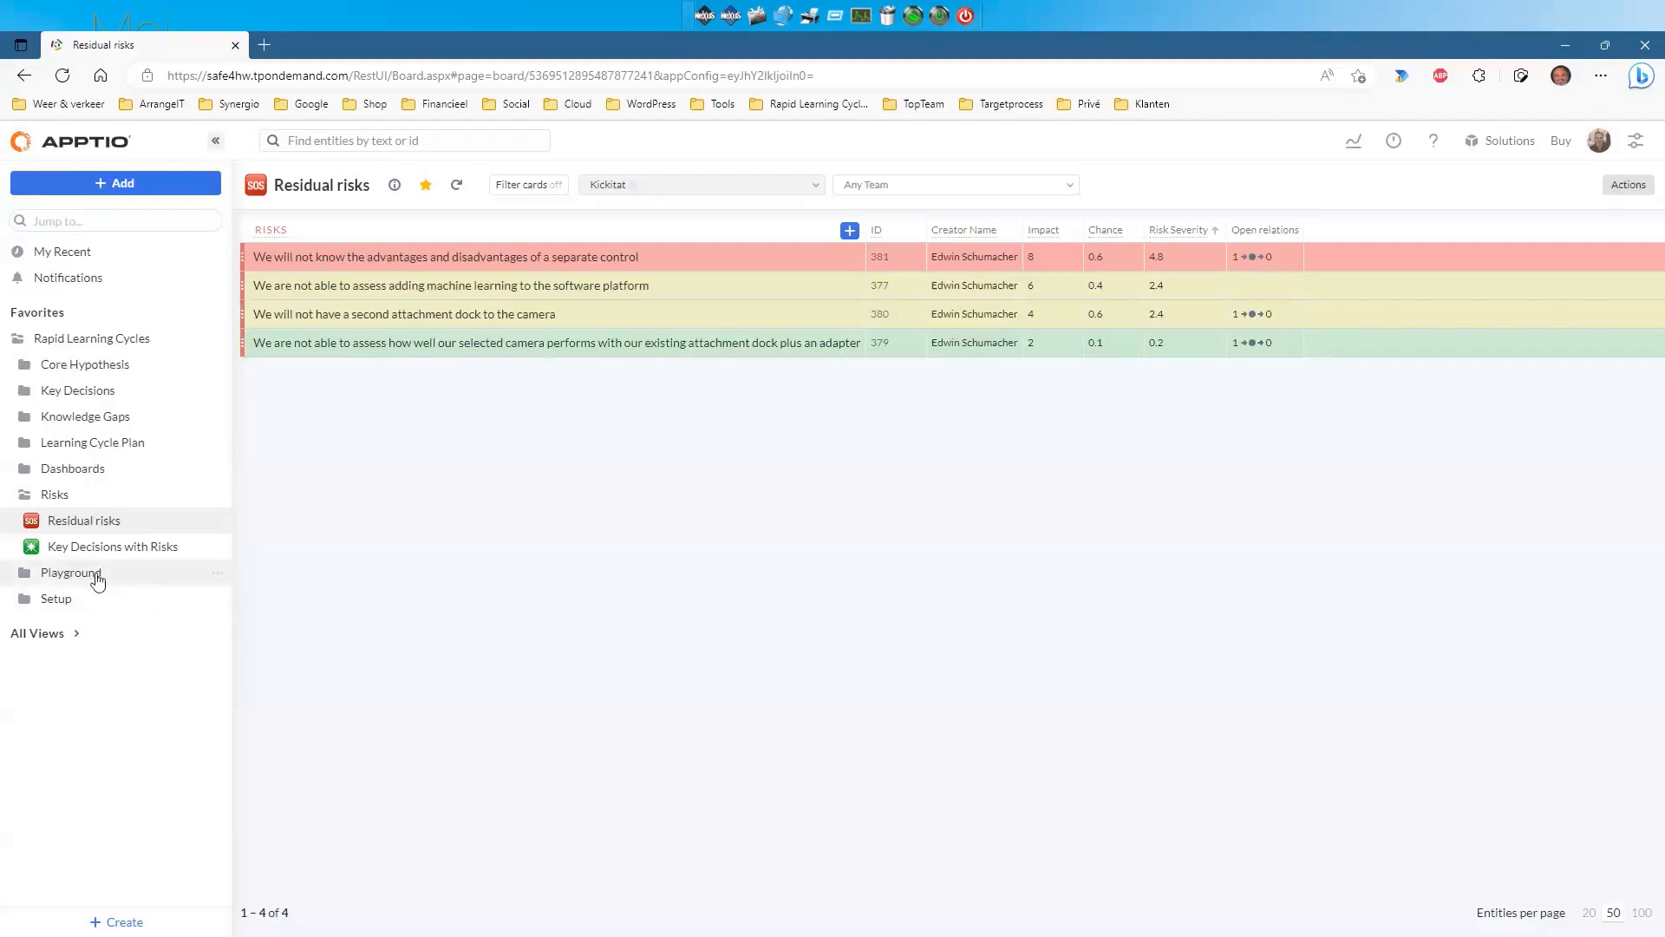
Add a new List view called New List to the Playground folder through Create... > List.
{"action": "left_click", "coordinate": [216, 577]}
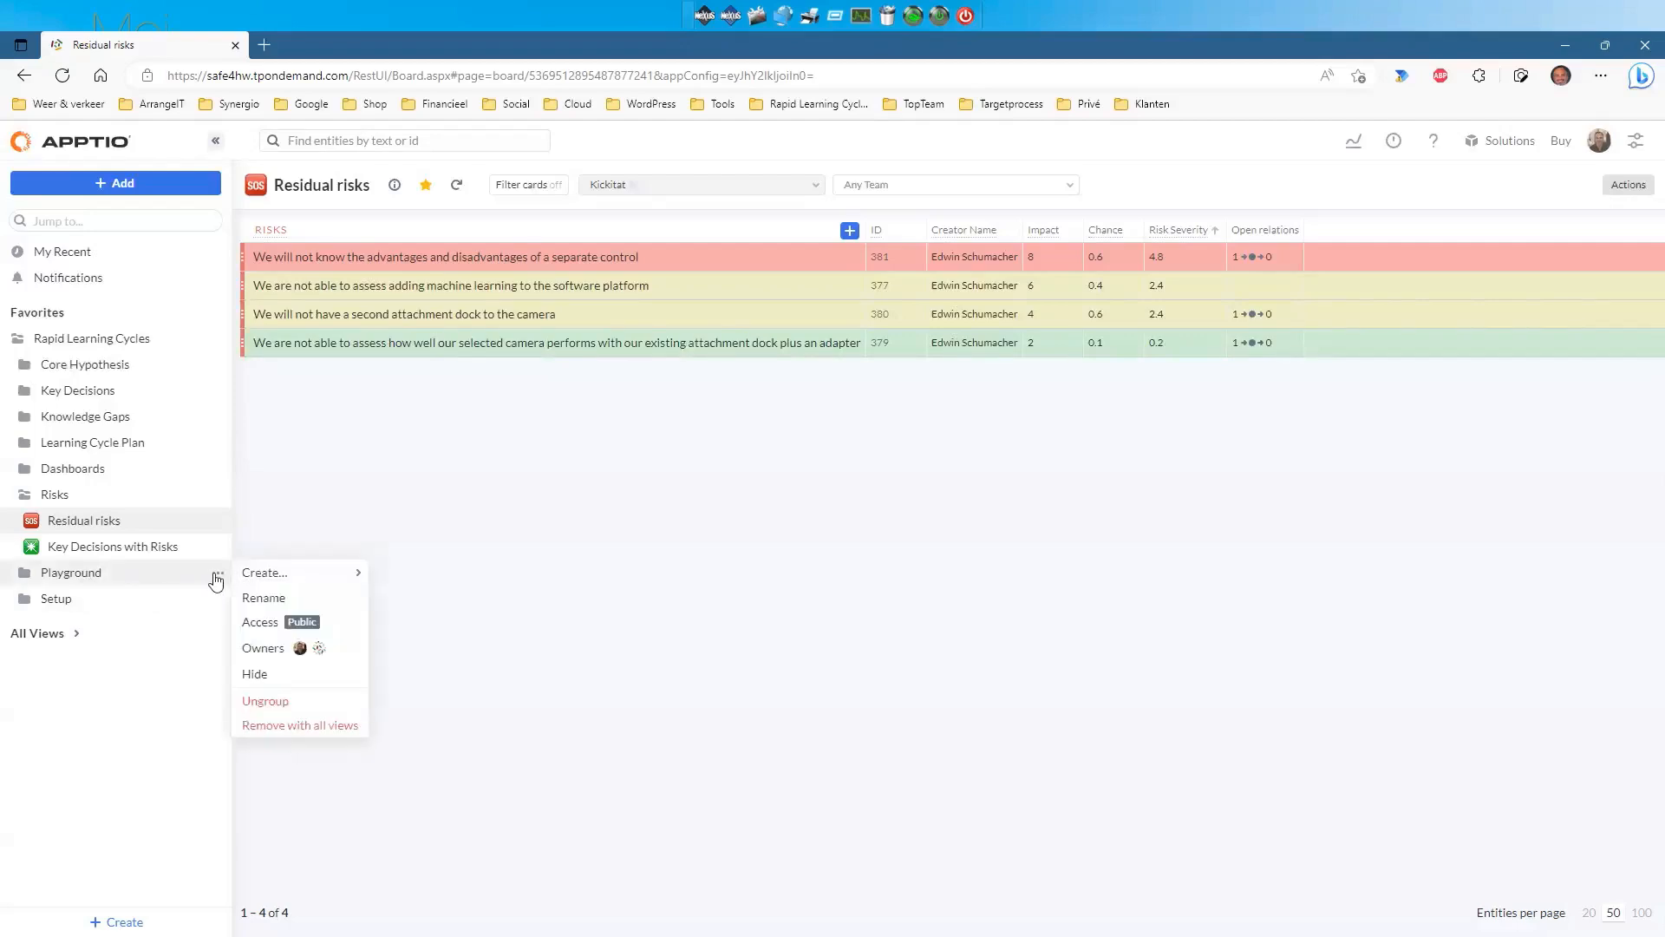
{"action": "mouse_move", "coordinate": [261, 574]}
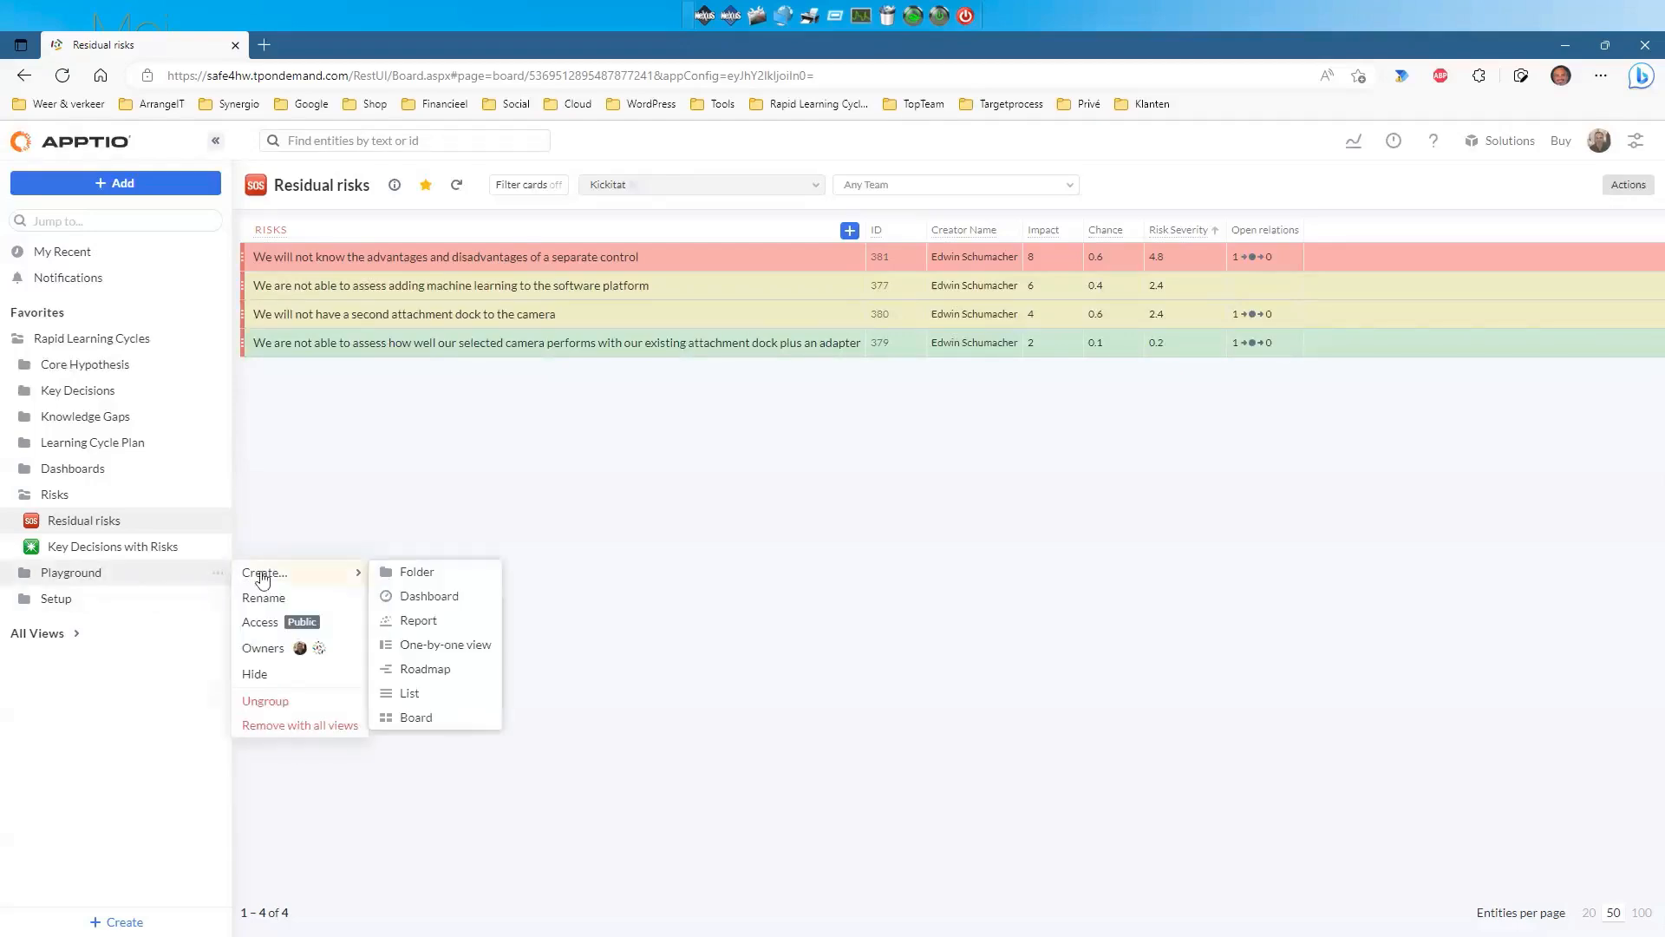
{"action": "left_click", "coordinate": [413, 694]}
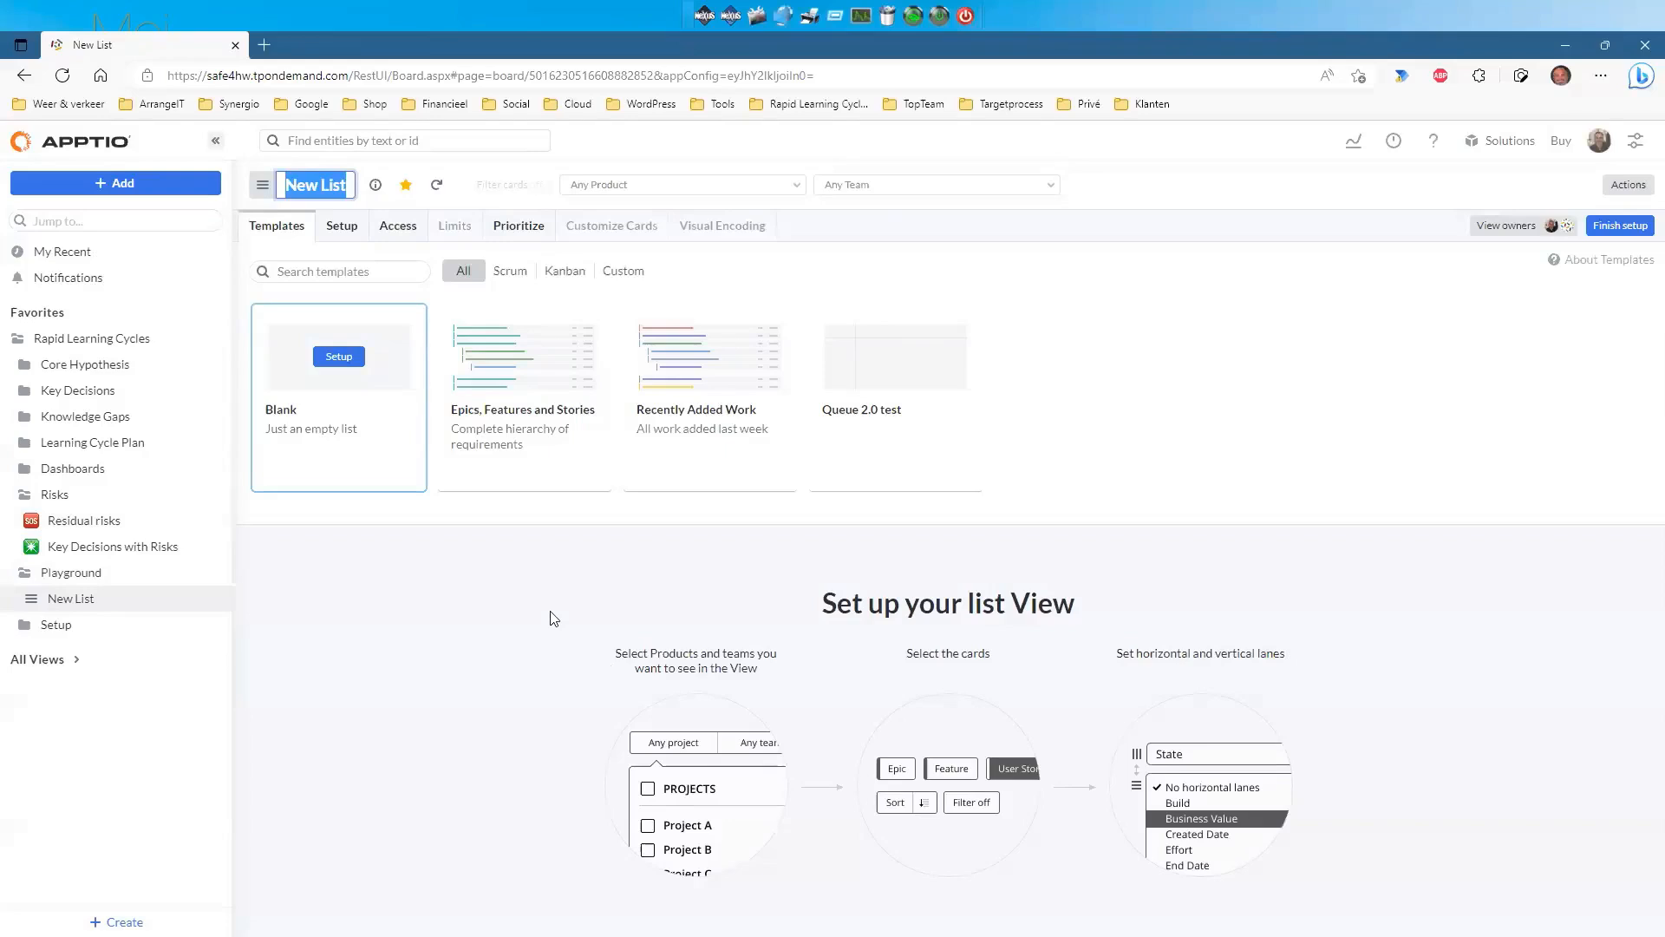
Start the list from the Blank template with Key Decision as the card type.
{"action": "left_click", "coordinate": [339, 356]}
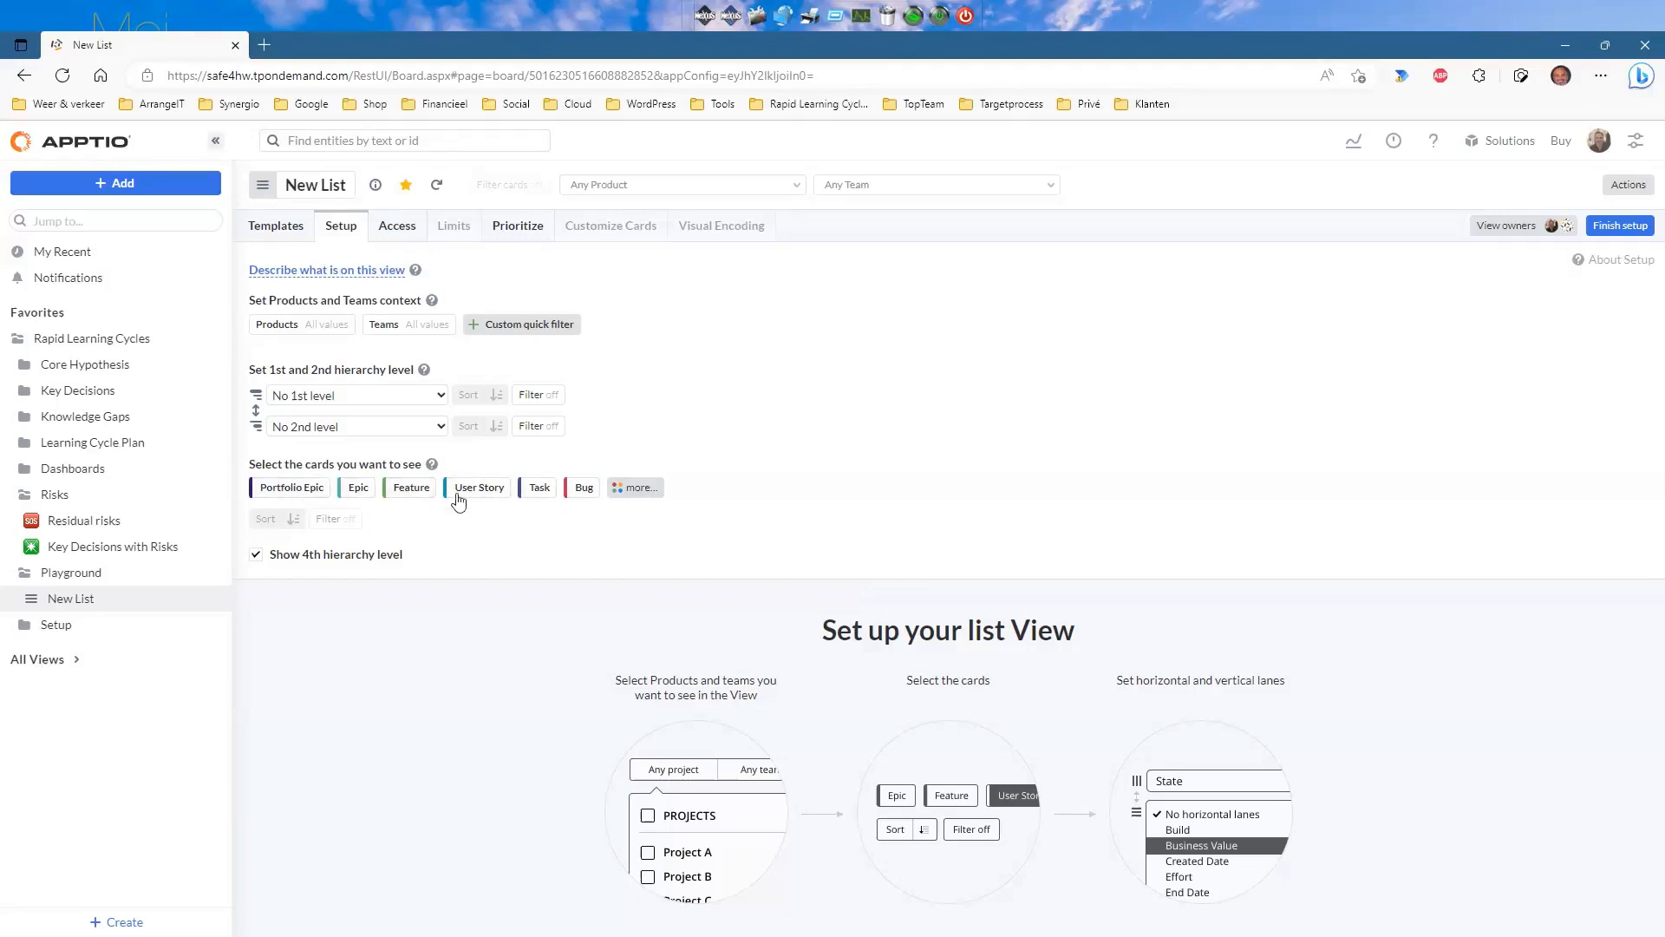
{"action": "left_click", "coordinate": [635, 488]}
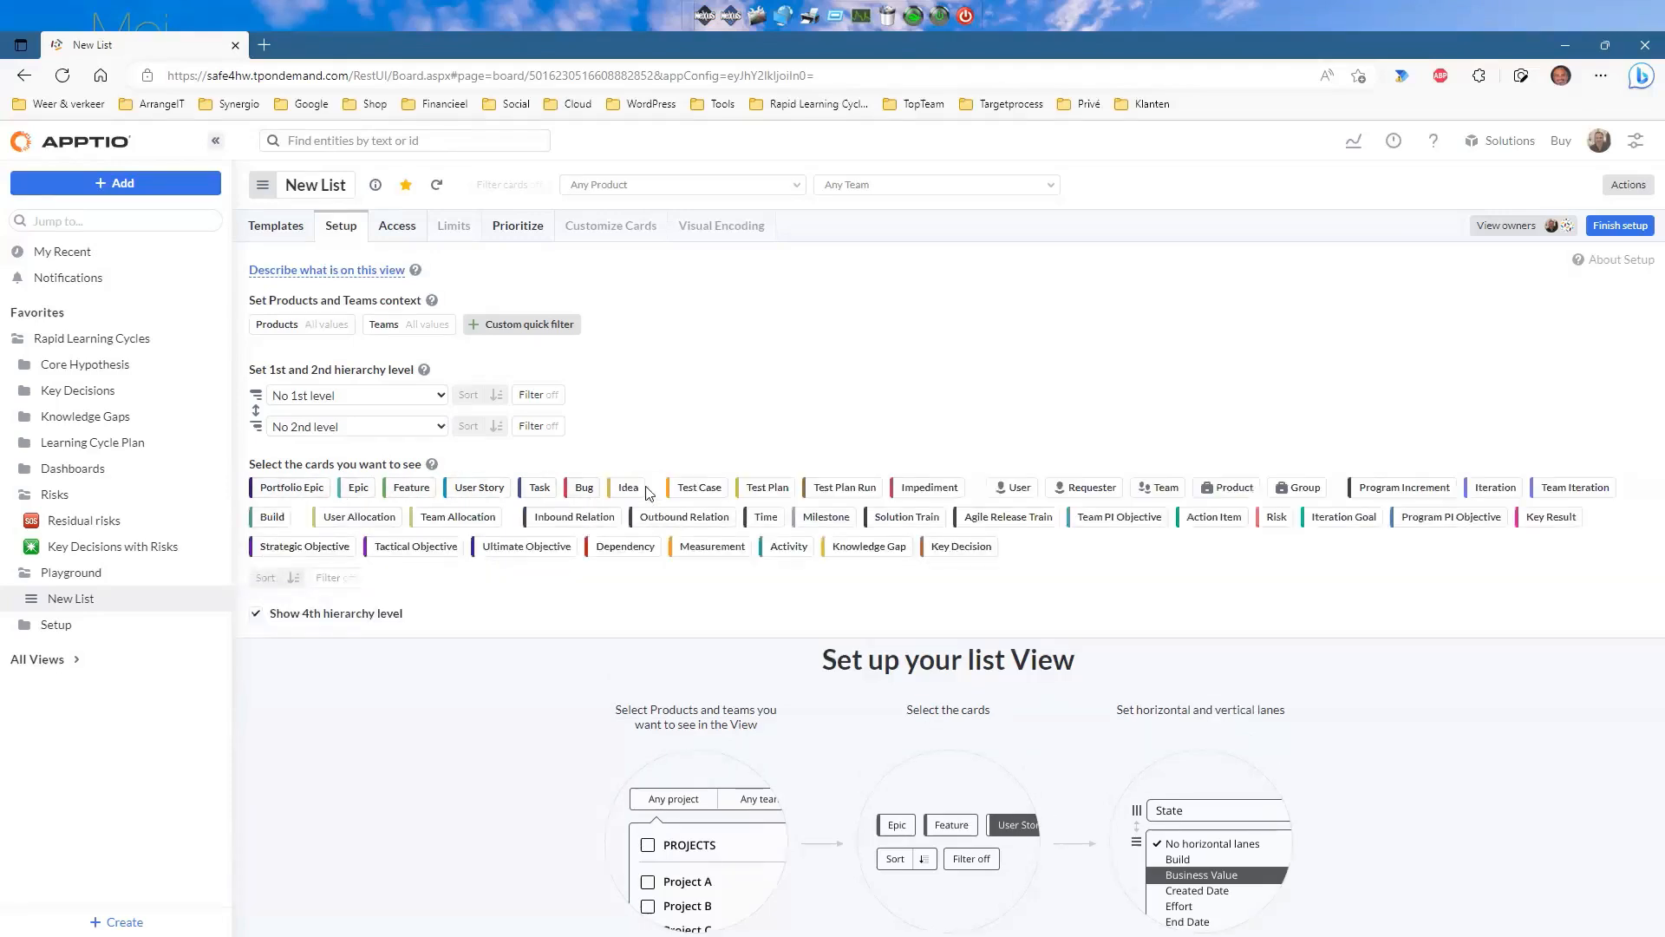
{"action": "left_click", "coordinate": [959, 547]}
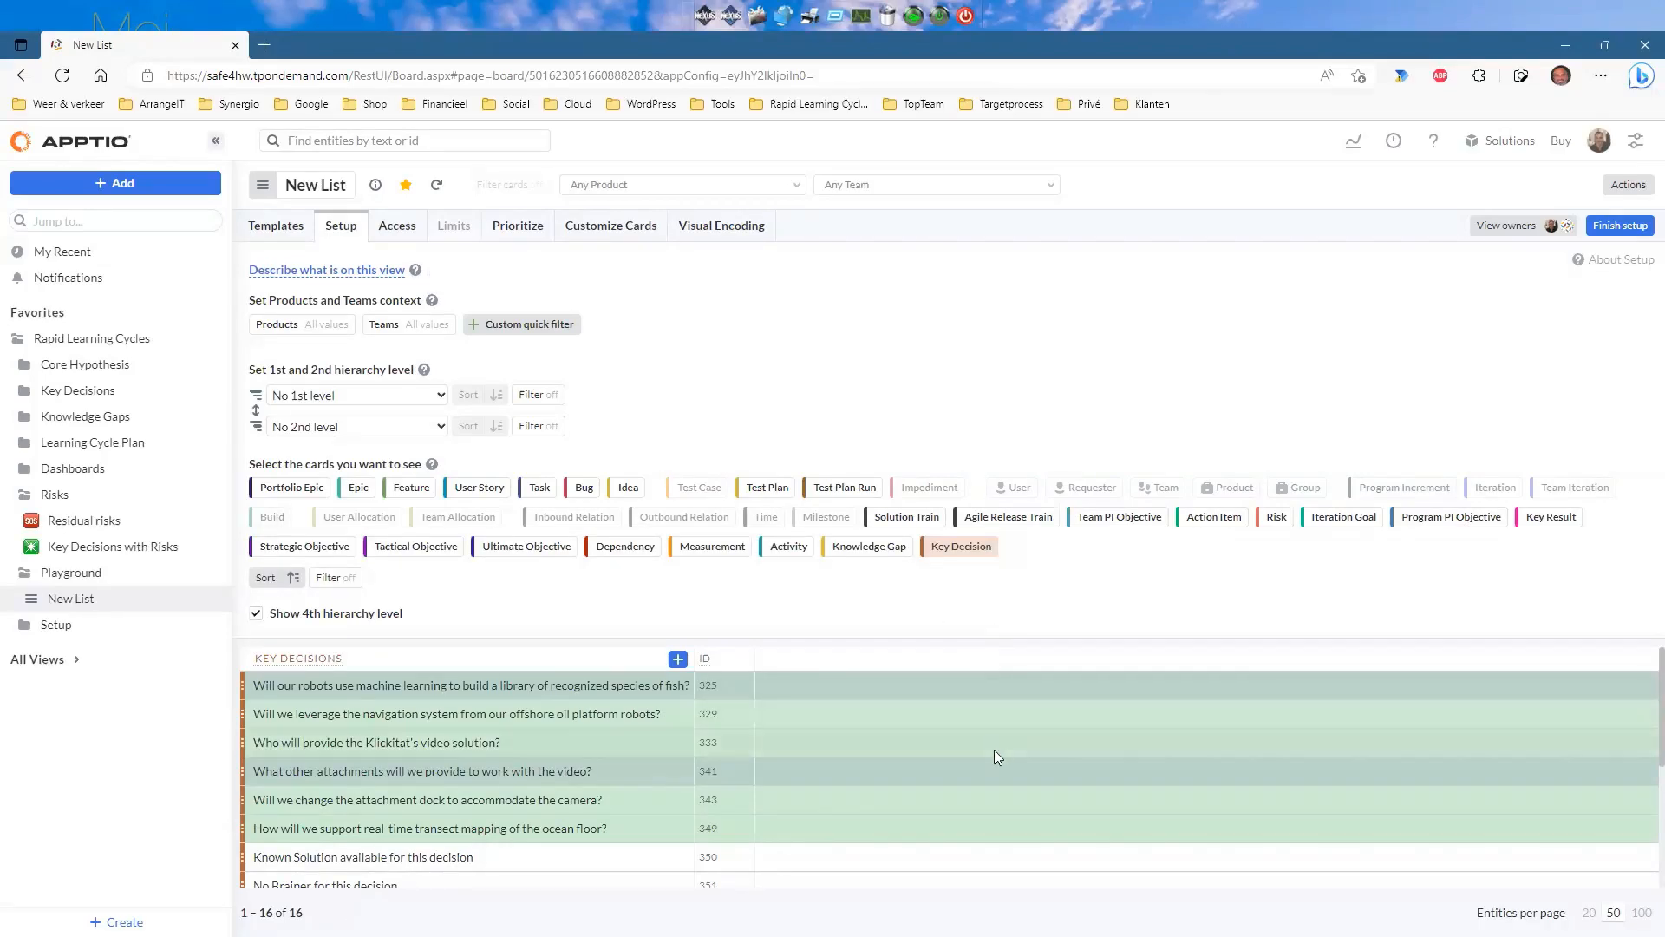
{"action": "scroll", "coordinate": [994, 767], "scroll_direction": "down", "scroll_amount": 1}
{"action": "scroll", "coordinate": [995, 767], "scroll_direction": "down", "scroll_amount": 5}
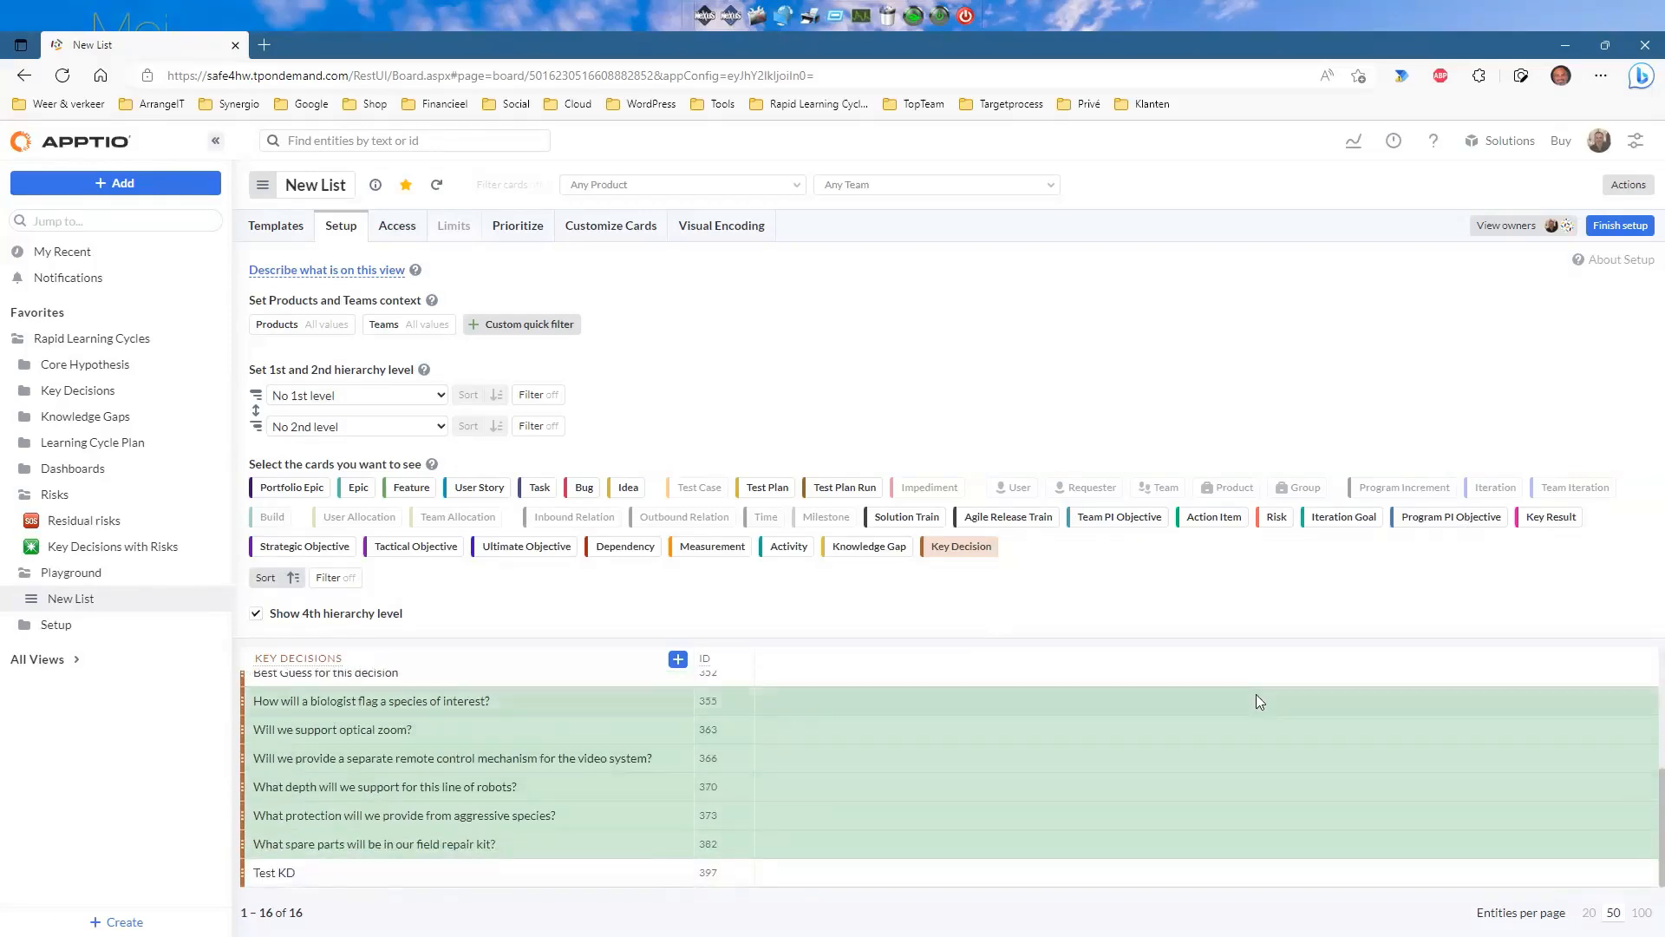
{"action": "scroll", "coordinate": [1256, 702], "scroll_direction": "up", "scroll_amount": 5}
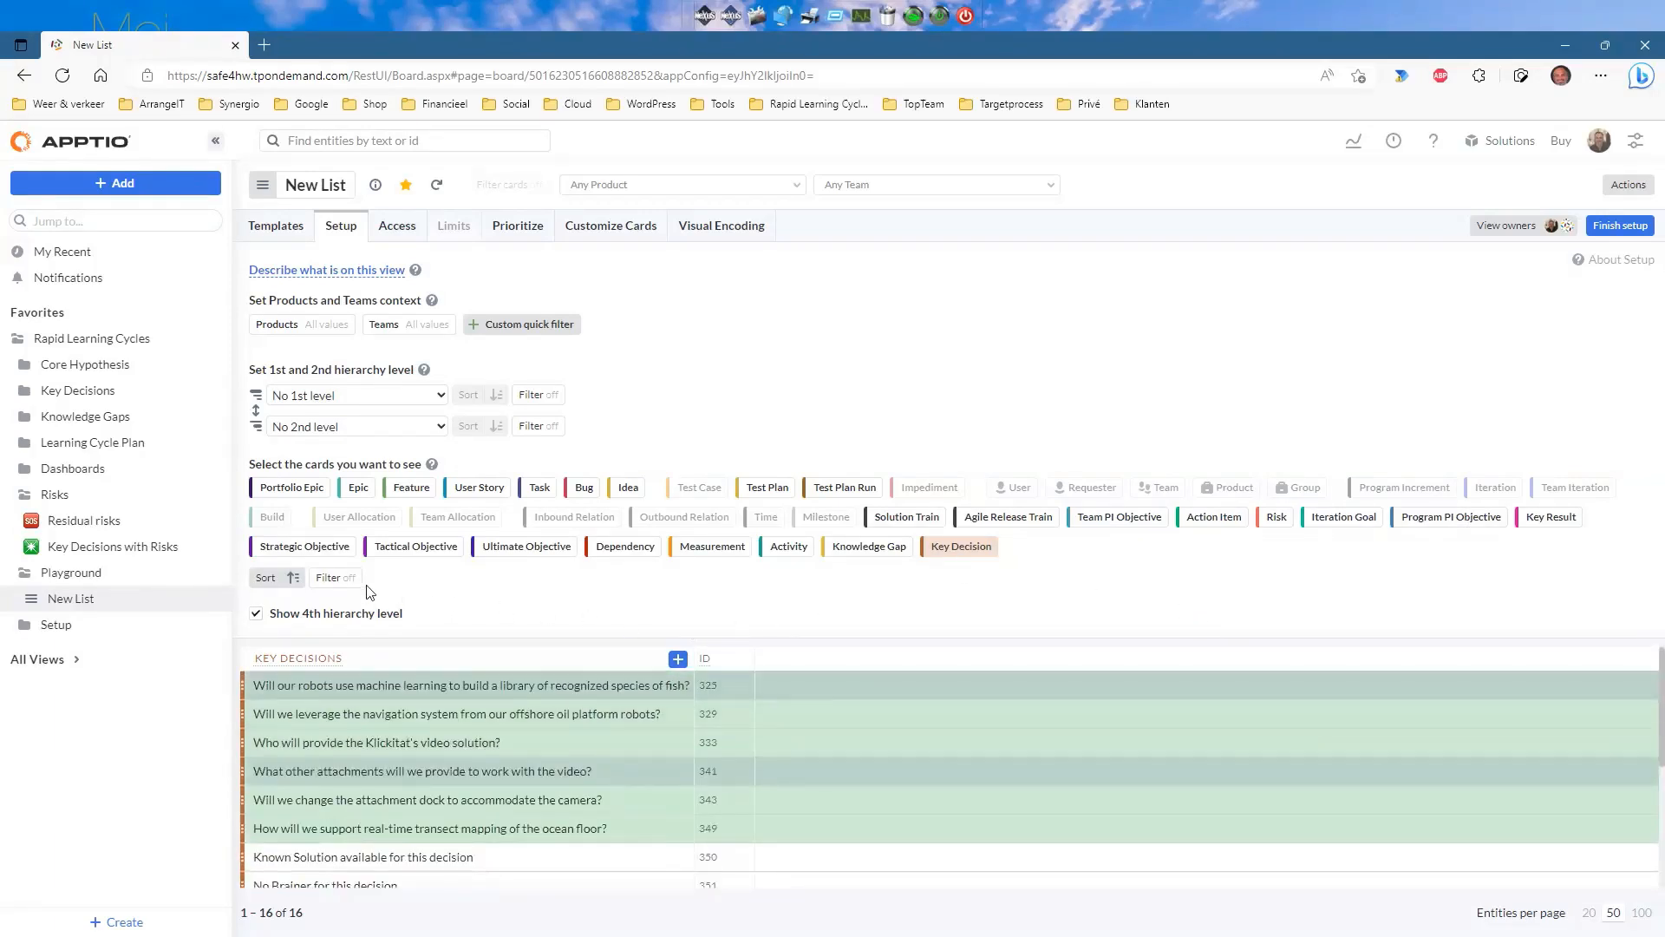
Filter the cards with ?DecisionType is 'Key Decision', leaving 12 items.
{"action": "left_click", "coordinate": [332, 579]}
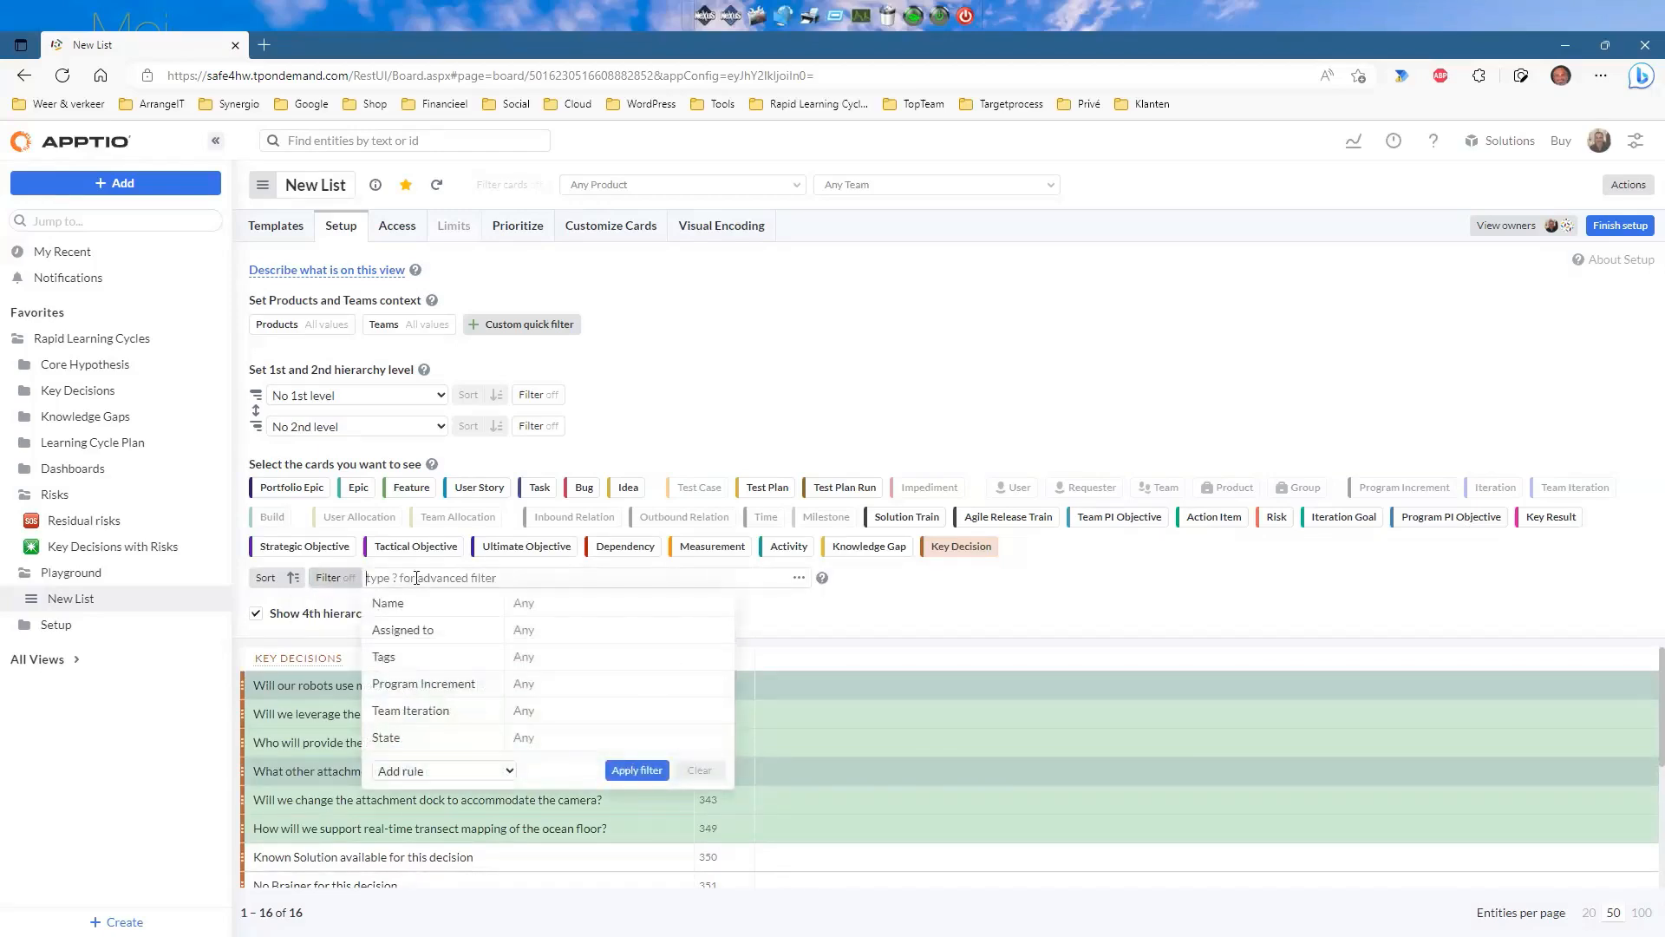
{"action": "type", "text": "?Decis"}
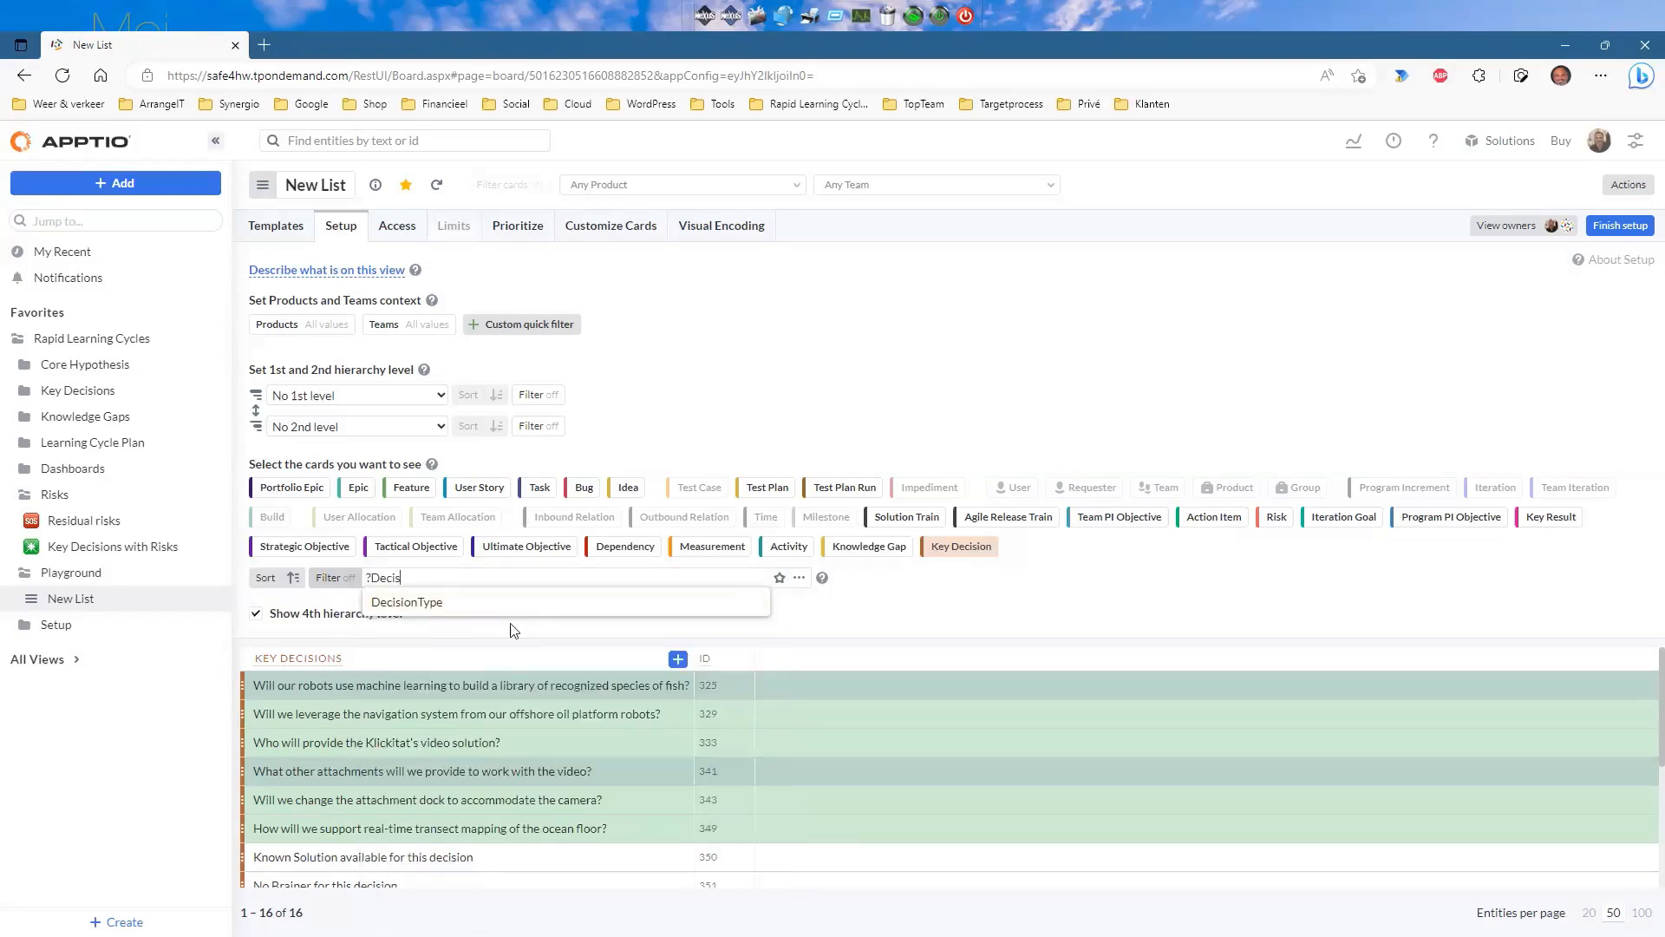
{"action": "left_click", "coordinate": [455, 607]}
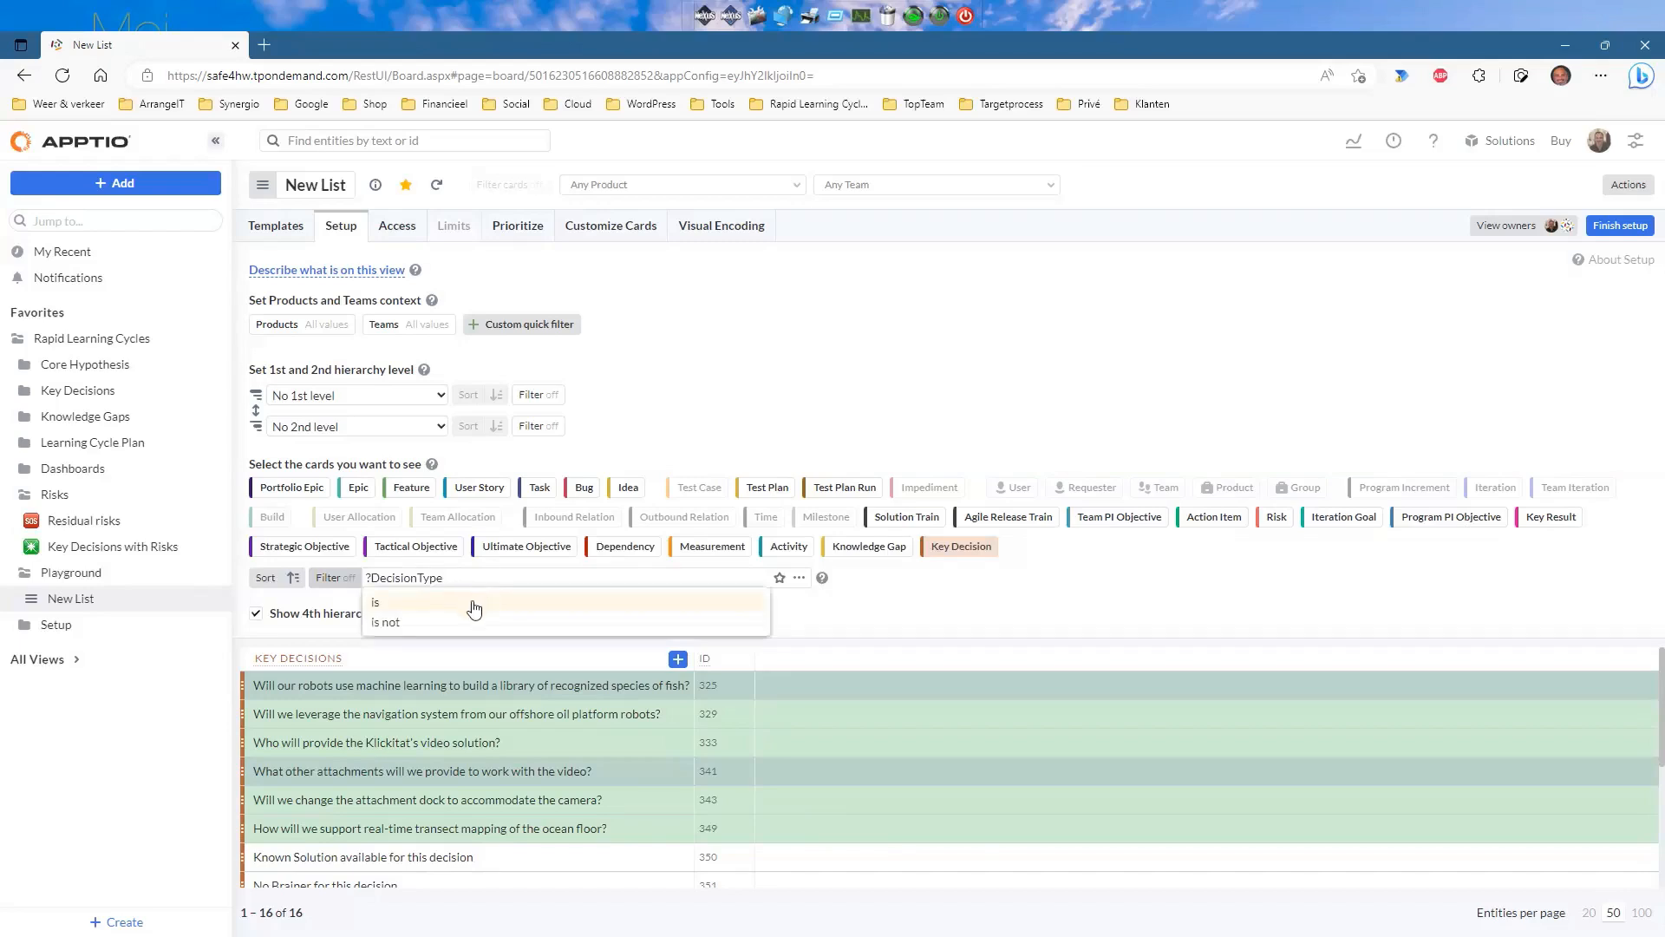
{"action": "left_click", "coordinate": [473, 609]}
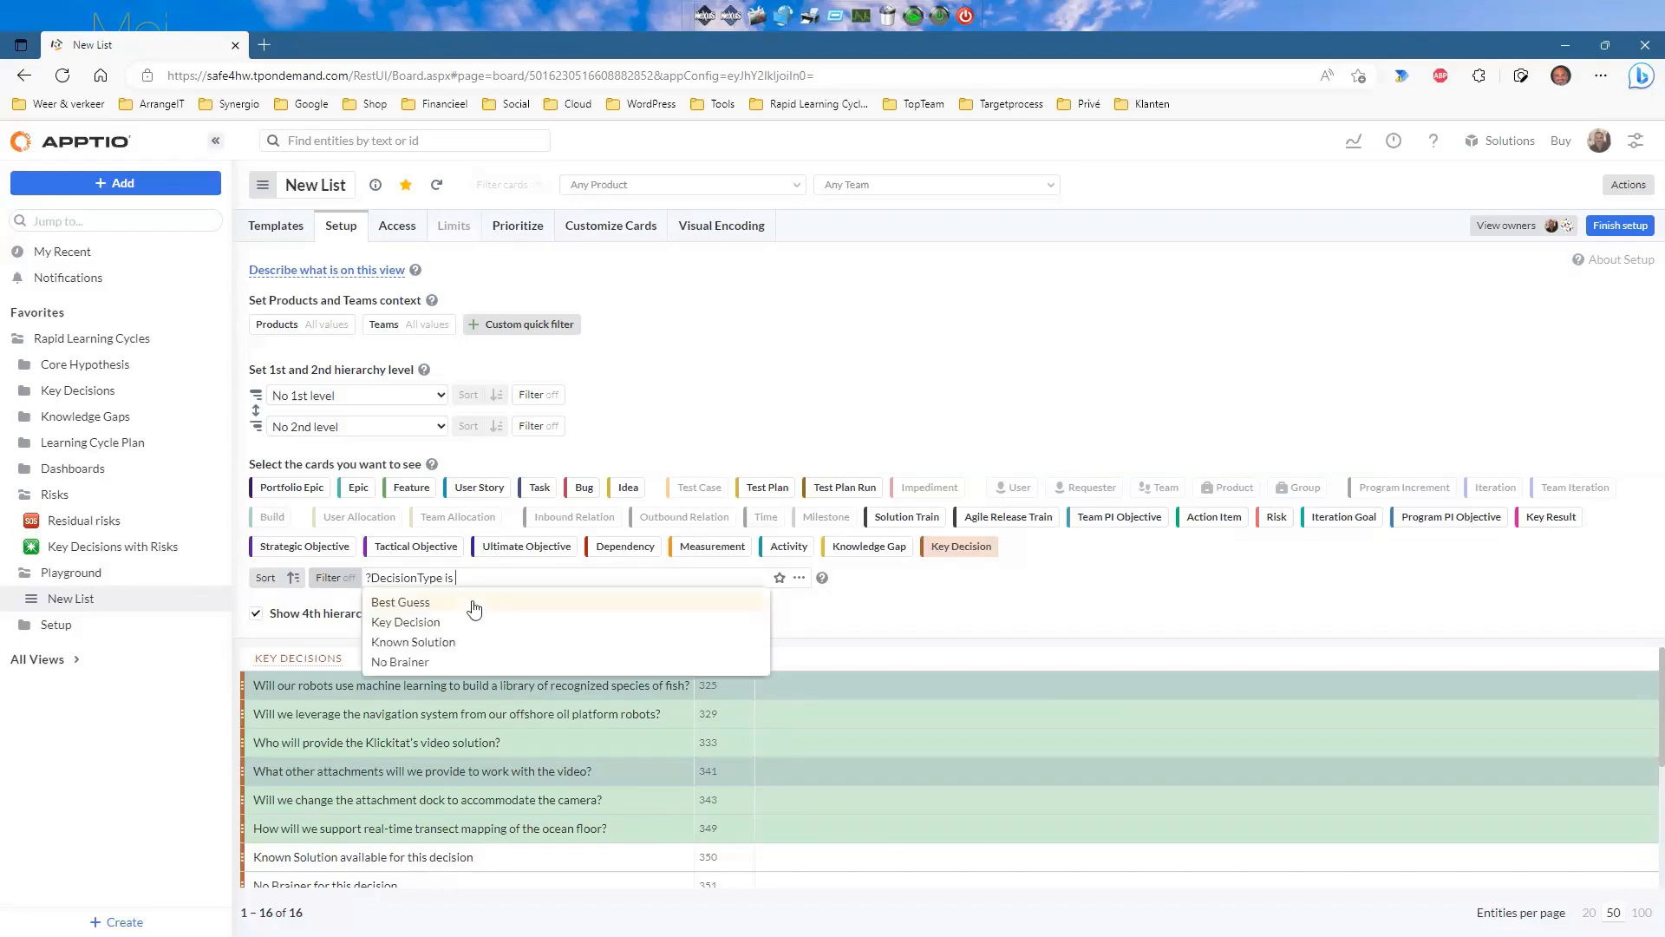
{"action": "left_click", "coordinate": [421, 622]}
{"action": "key", "text": "Return"}
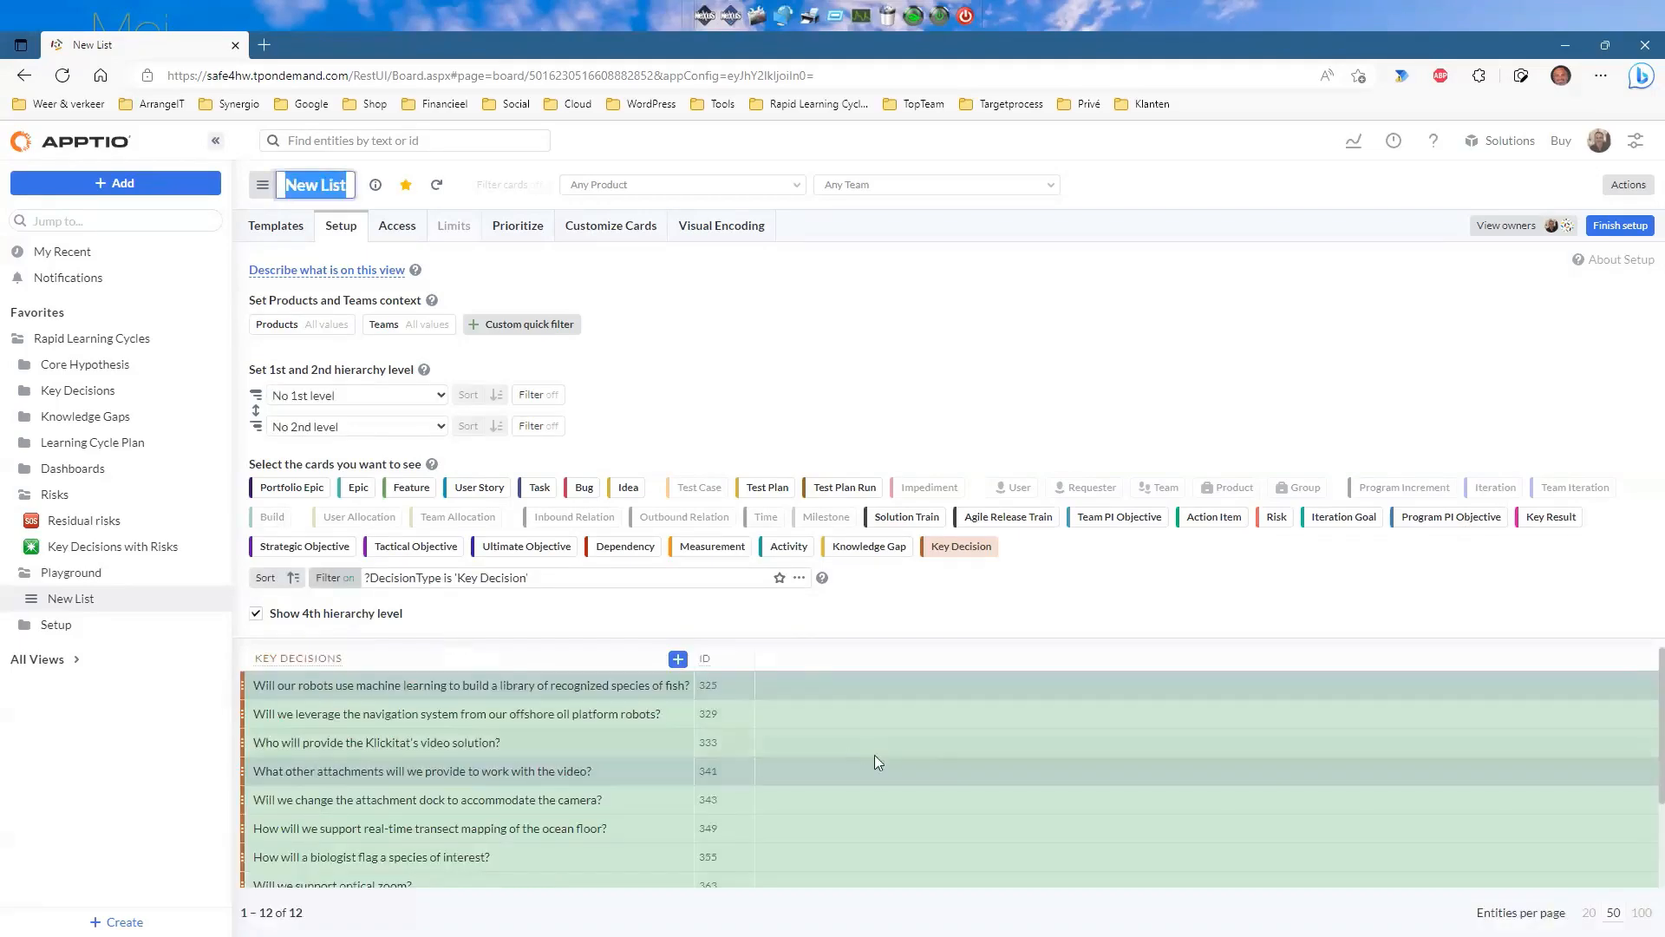
{"action": "scroll", "coordinate": [874, 755], "scroll_direction": "down", "scroll_amount": 3}
{"action": "scroll", "coordinate": [917, 784], "scroll_direction": "up", "scroll_amount": 3}
Add assigned people shown as names and the Knowledge Gaps count to the cards.
{"action": "left_click", "coordinate": [627, 228]}
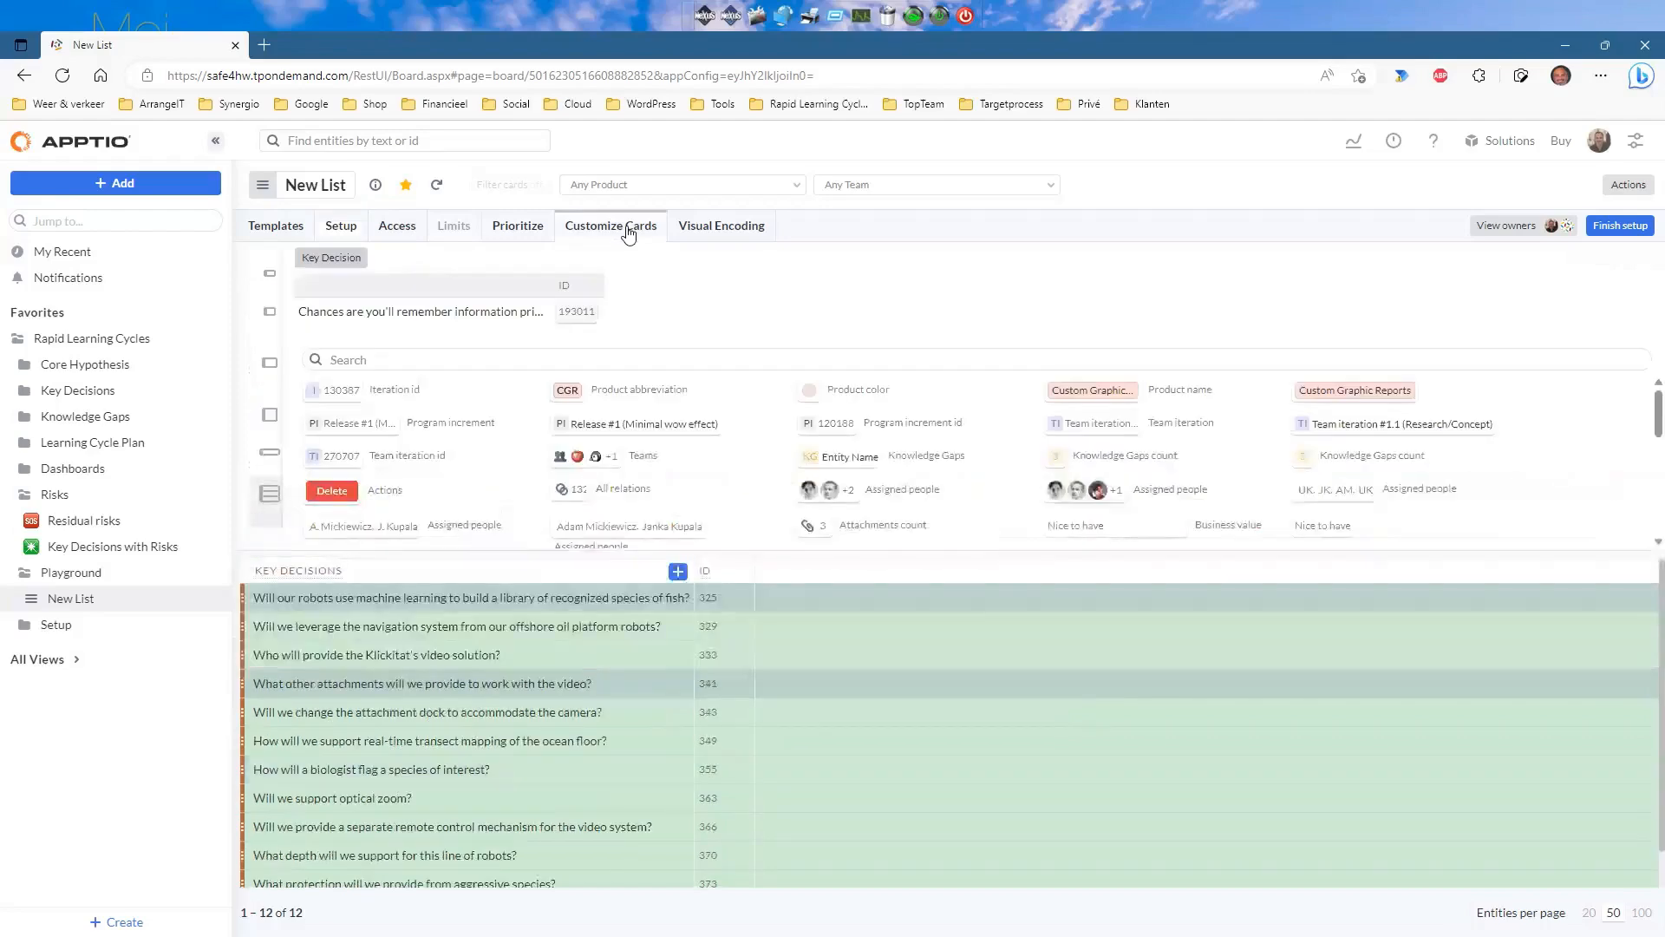
{"action": "left_click_drag", "start_coordinate": [830, 489], "coordinate": [703, 285]}
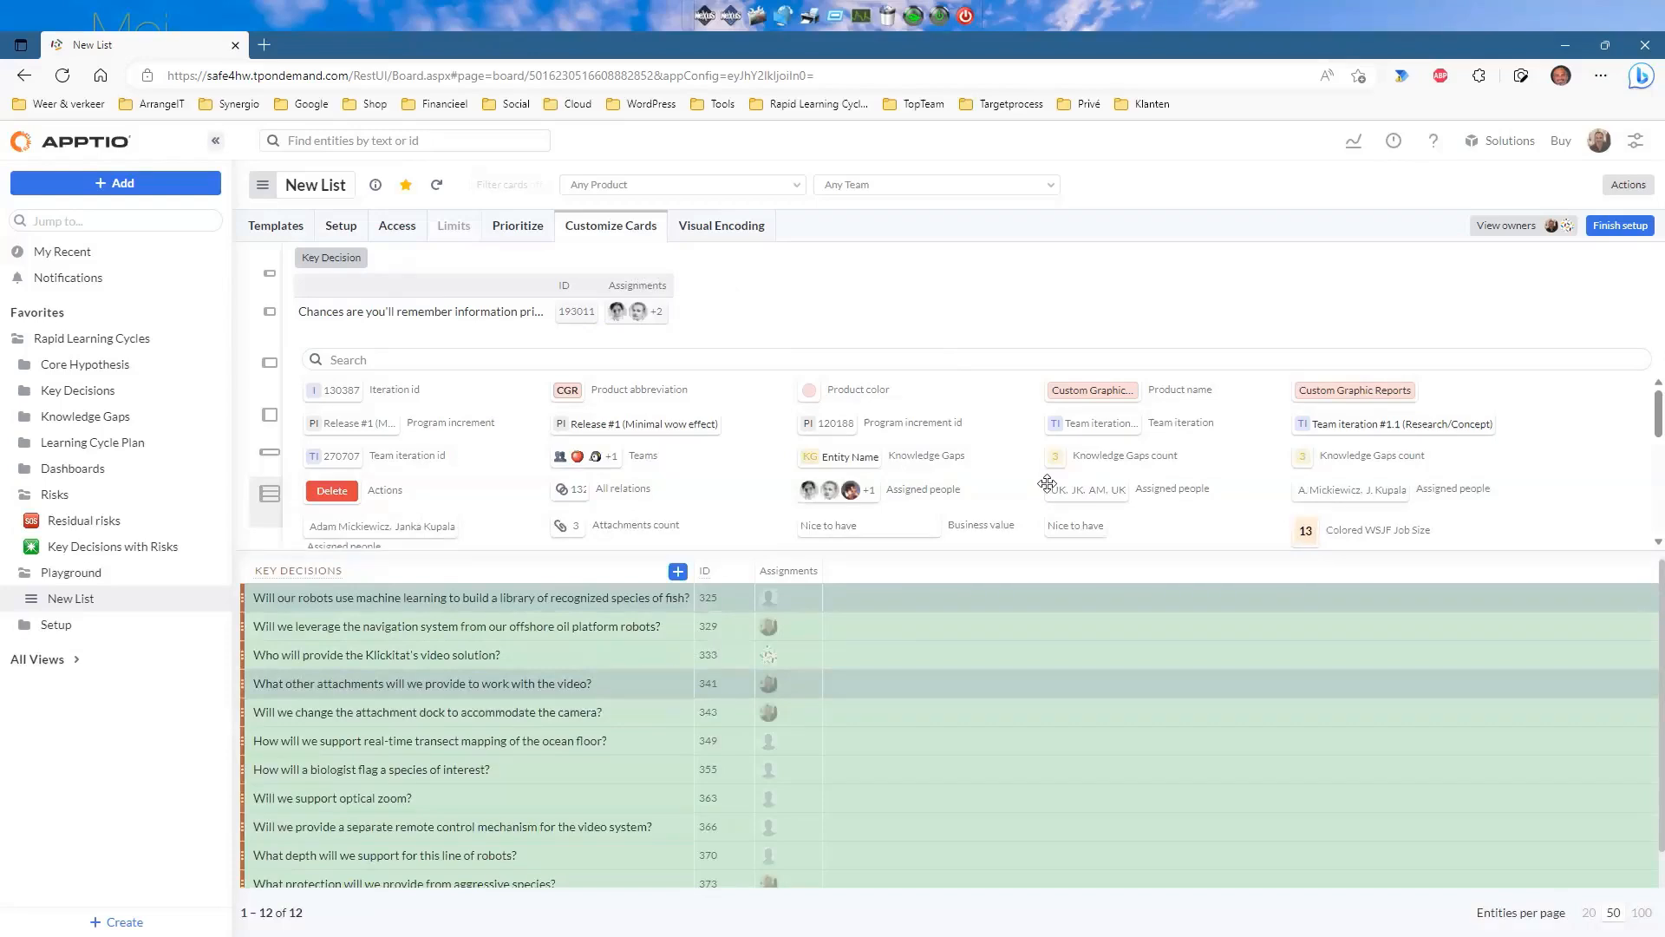
{"action": "left_click_drag", "start_coordinate": [1055, 457], "coordinate": [723, 300]}
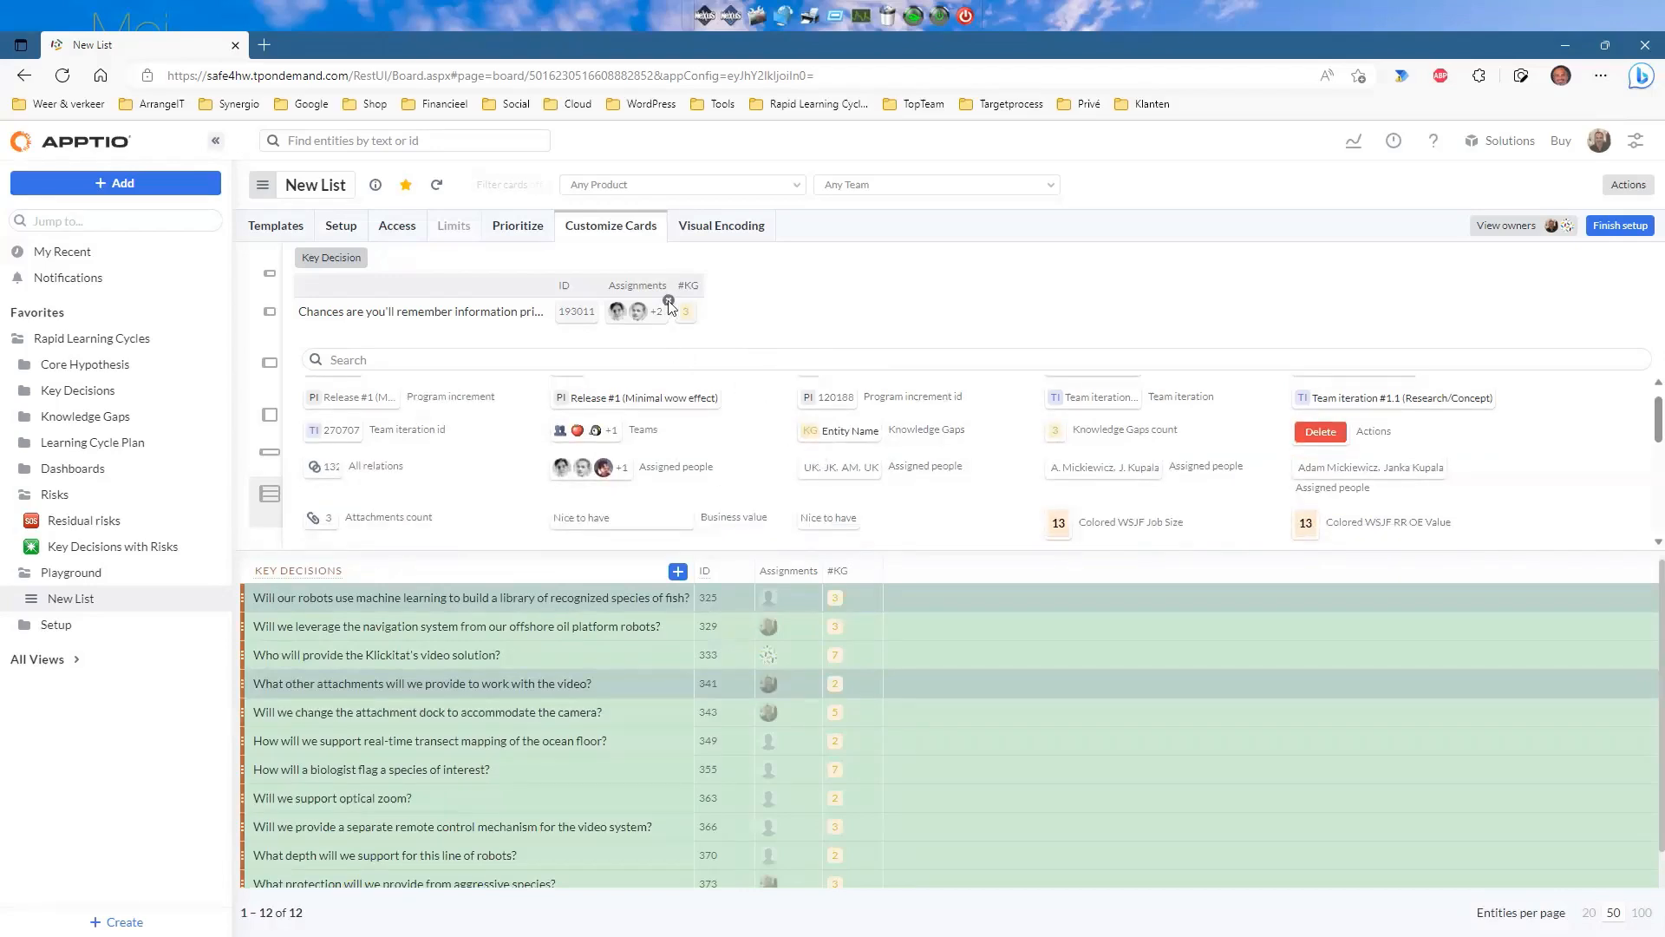
{"action": "left_click_drag", "start_coordinate": [666, 307], "coordinate": [728, 451]}
{"action": "left_click_drag", "start_coordinate": [1311, 465], "coordinate": [668, 311]}
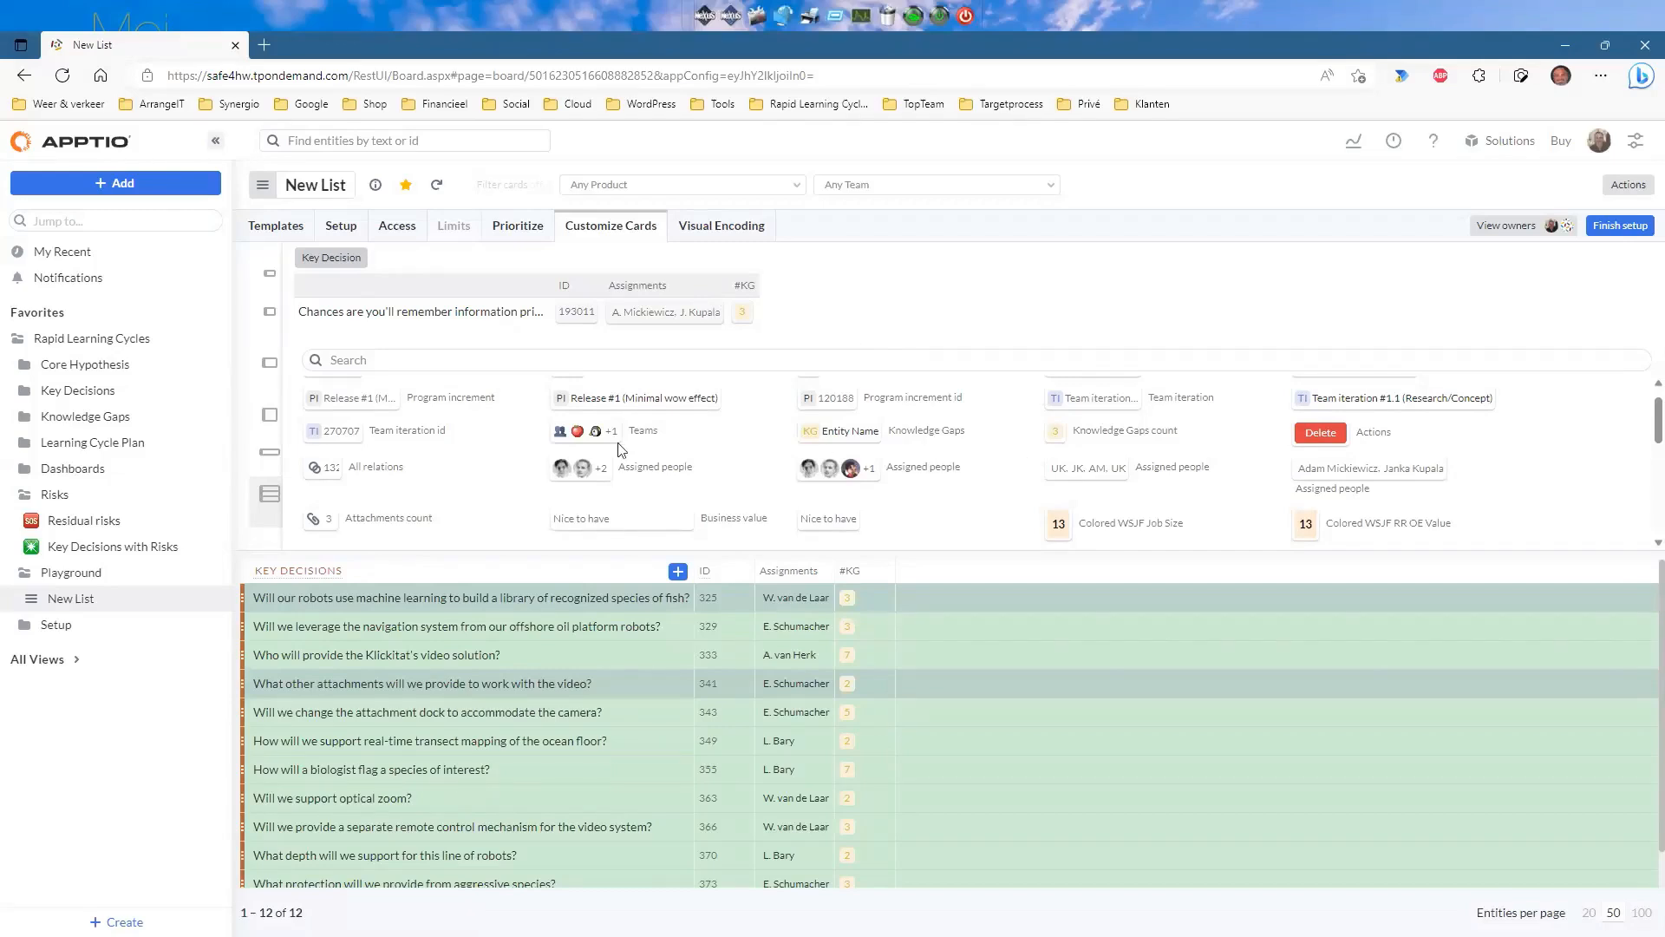
Try adding a Teams field to the cards, then remove it again.
{"action": "left_click_drag", "start_coordinate": [606, 430], "coordinate": [816, 295]}
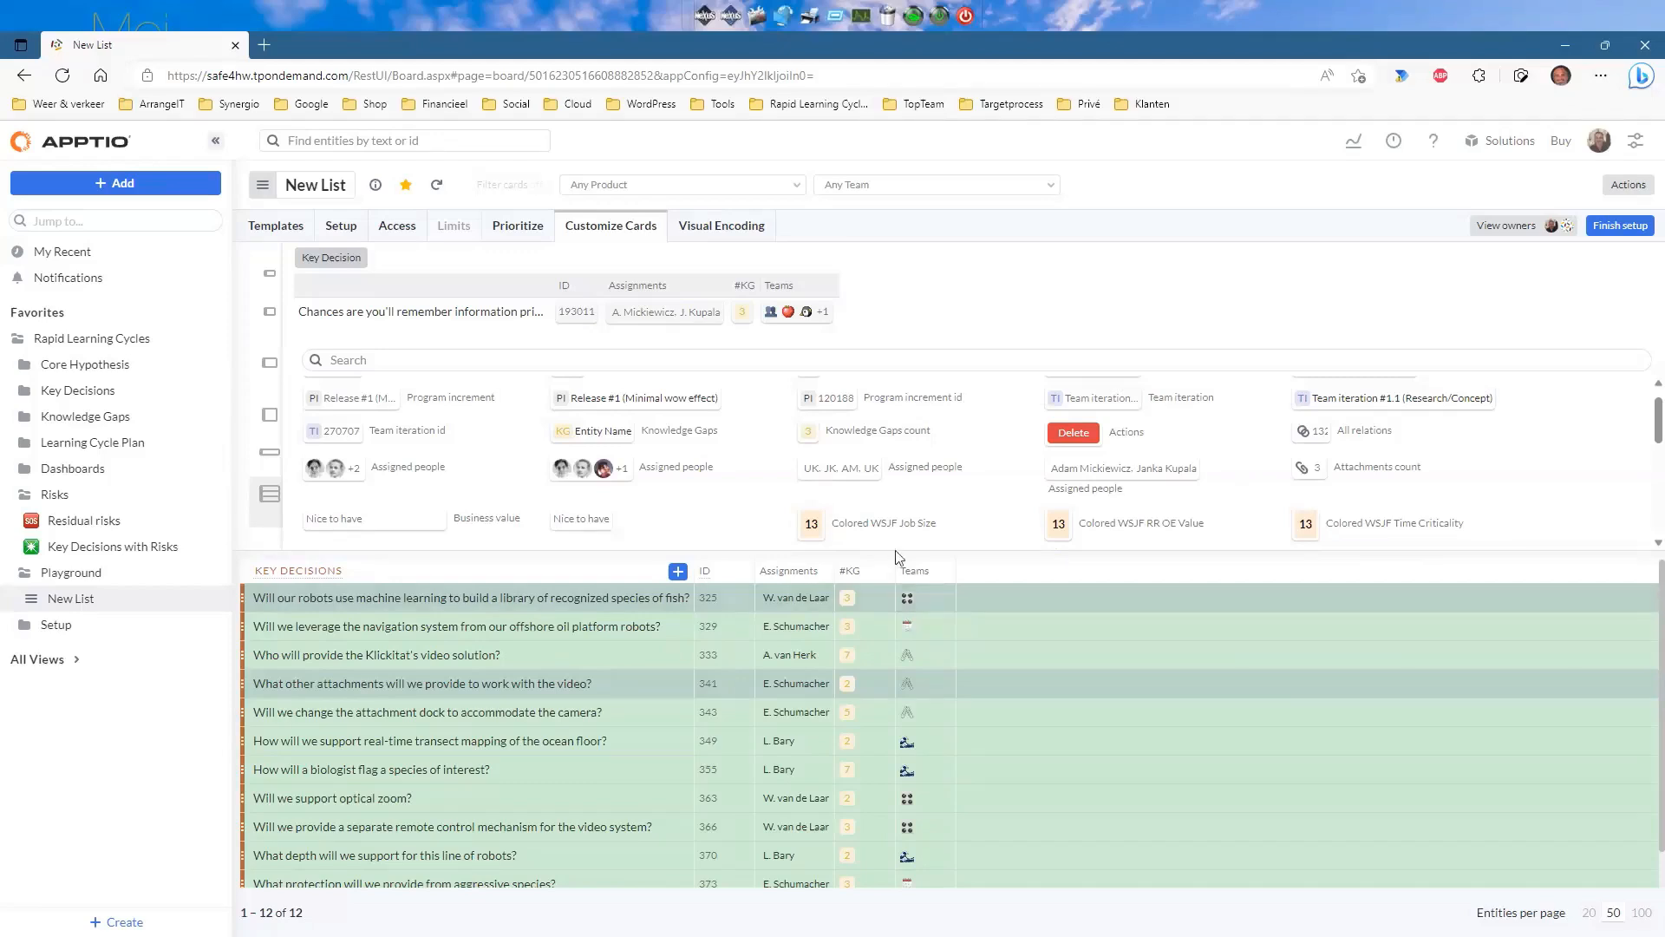
{"action": "left_click", "coordinate": [835, 310]}
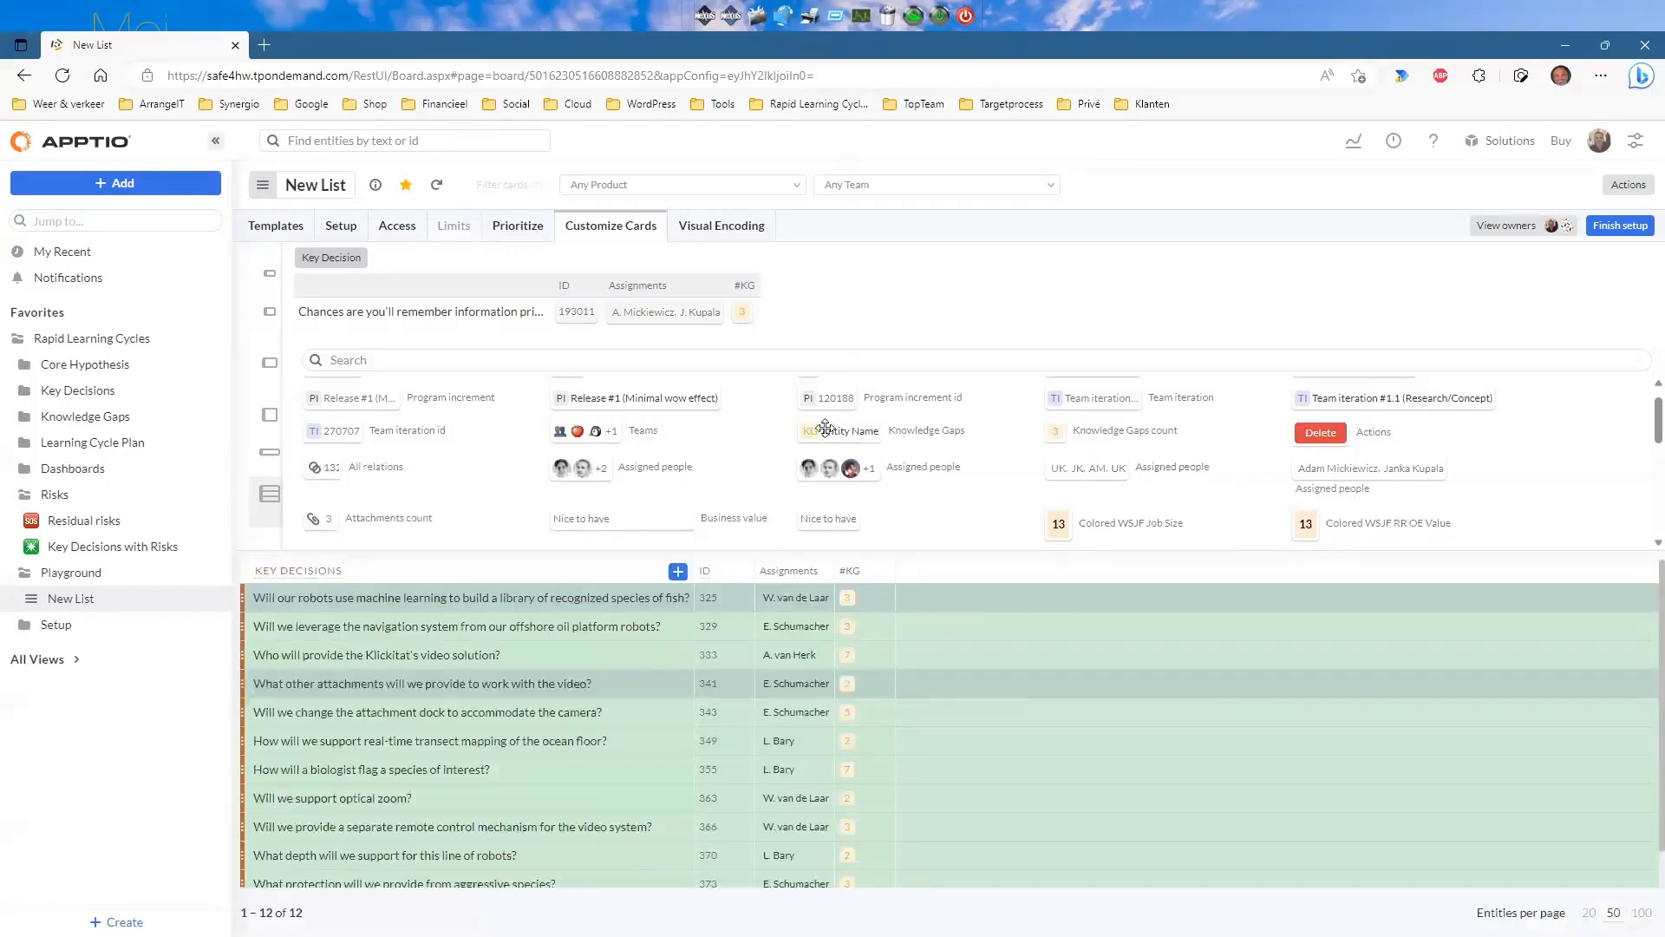
{"action": "scroll", "coordinate": [841, 447], "scroll_direction": "down", "scroll_amount": 3}
{"action": "scroll", "coordinate": [841, 451], "scroll_direction": "down", "scroll_amount": 6}
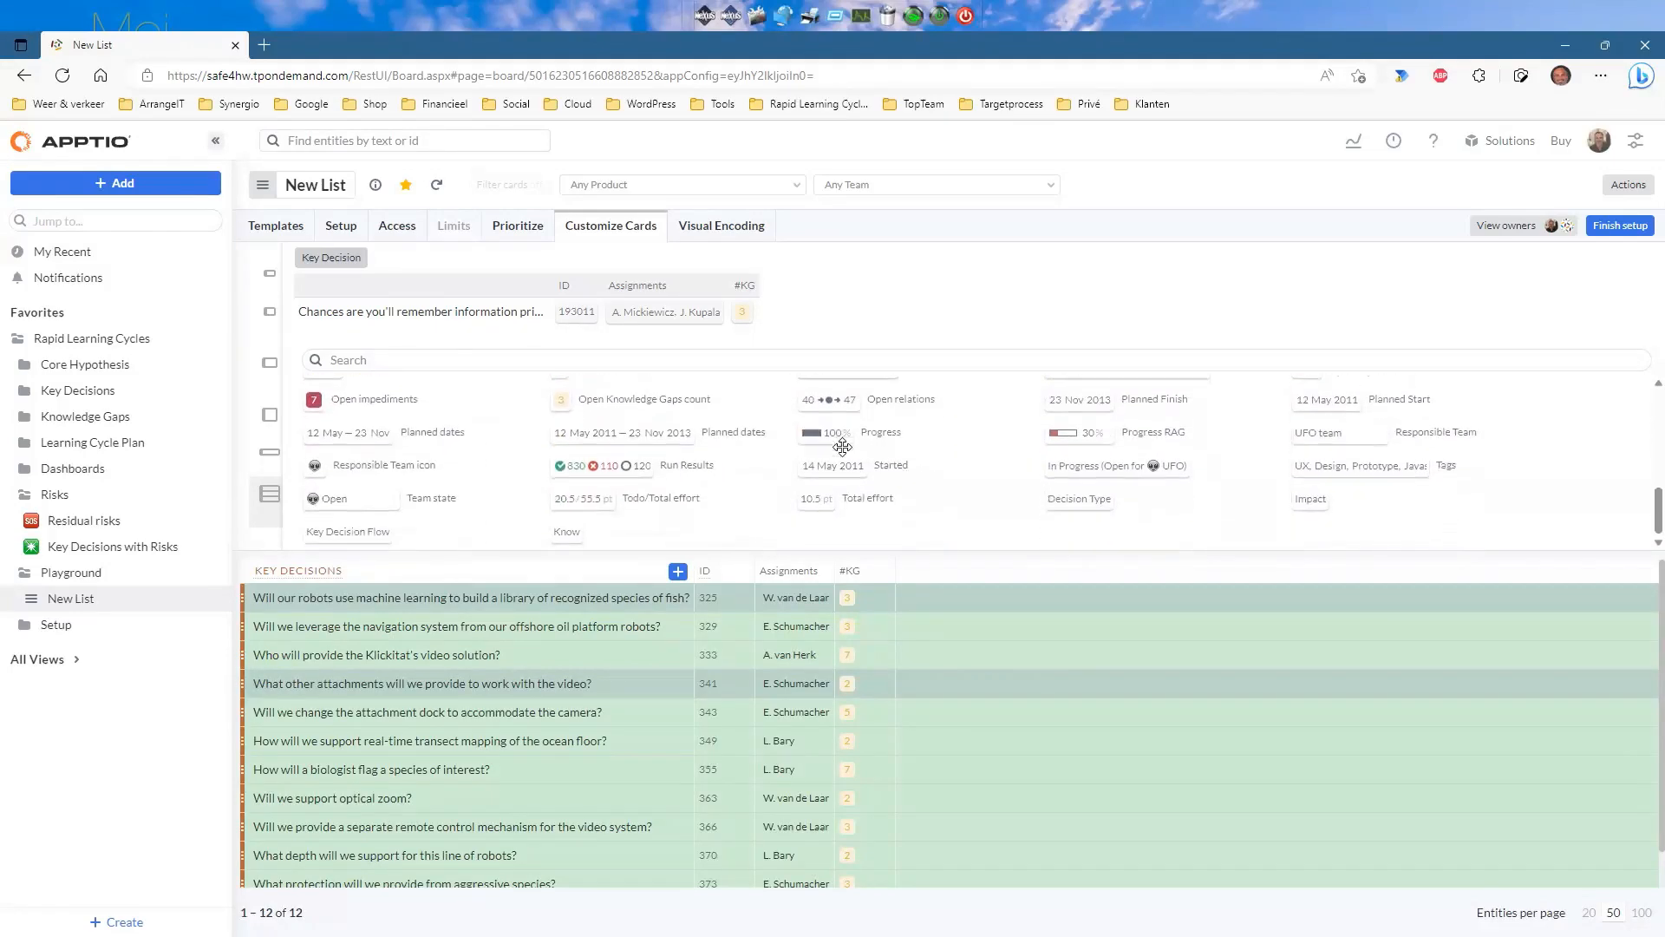
{"action": "scroll", "coordinate": [866, 466], "scroll_direction": "down", "scroll_amount": 1}
{"action": "scroll", "coordinate": [864, 459], "scroll_direction": "up", "scroll_amount": 2}
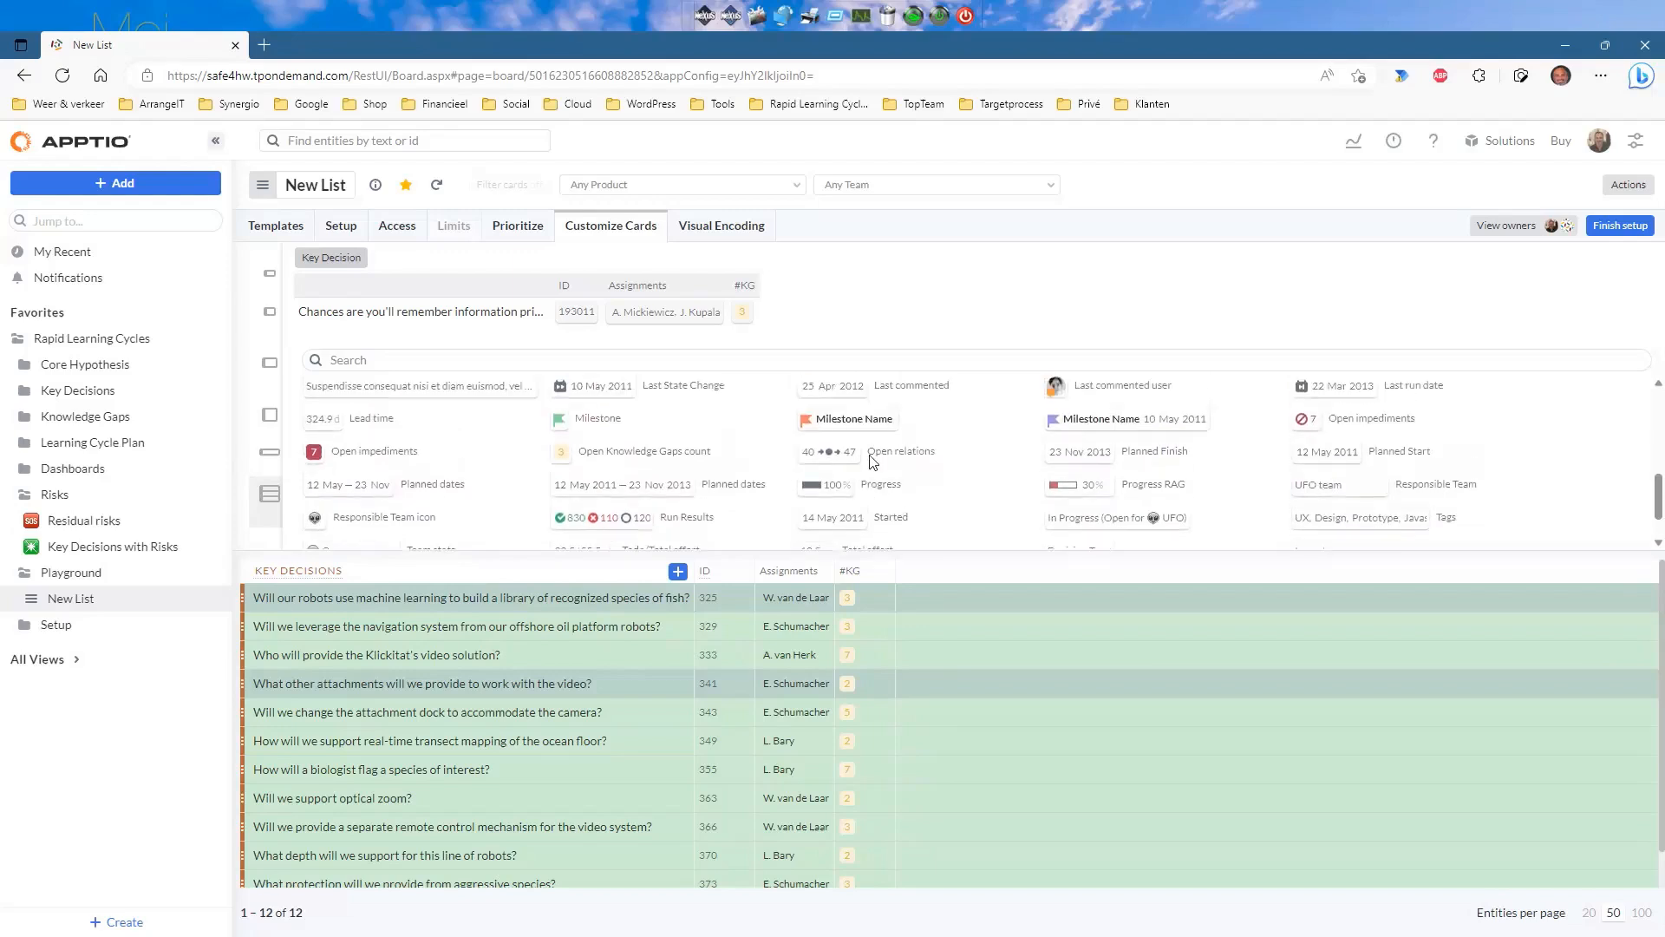
{"action": "scroll", "coordinate": [1041, 468], "scroll_direction": "up", "scroll_amount": 5}
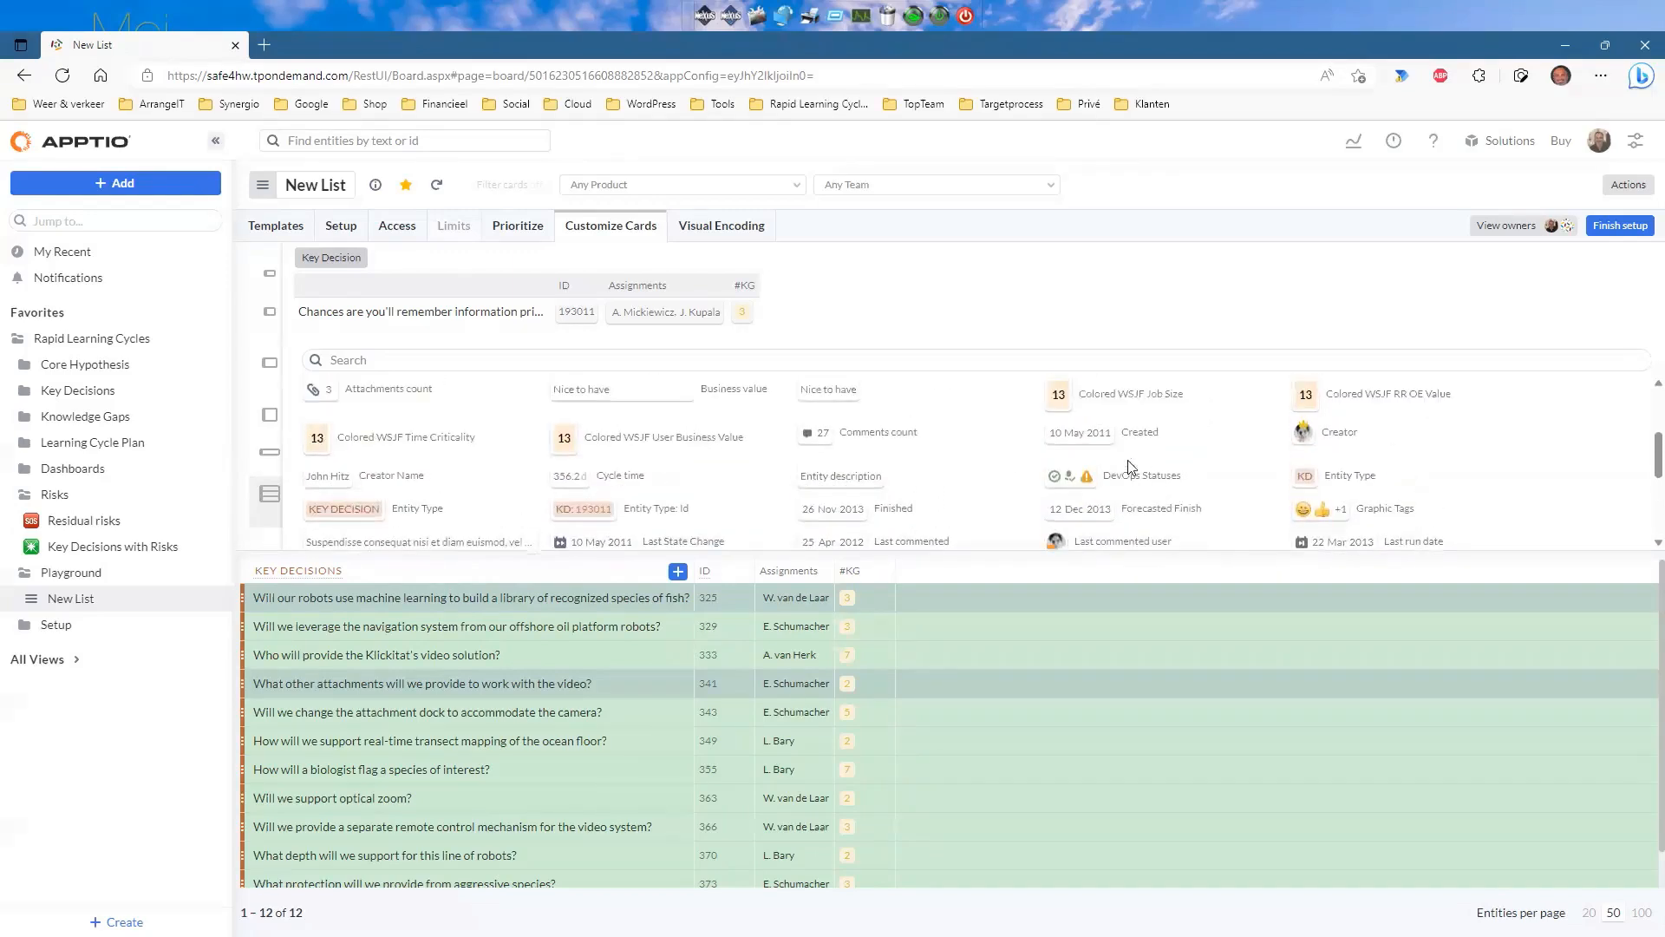
Find 'team' among the card fields and add Responsible Team to the cards.
{"action": "scroll", "coordinate": [1041, 460], "scroll_direction": "up", "scroll_amount": 2}
{"action": "left_click", "coordinate": [455, 357]}
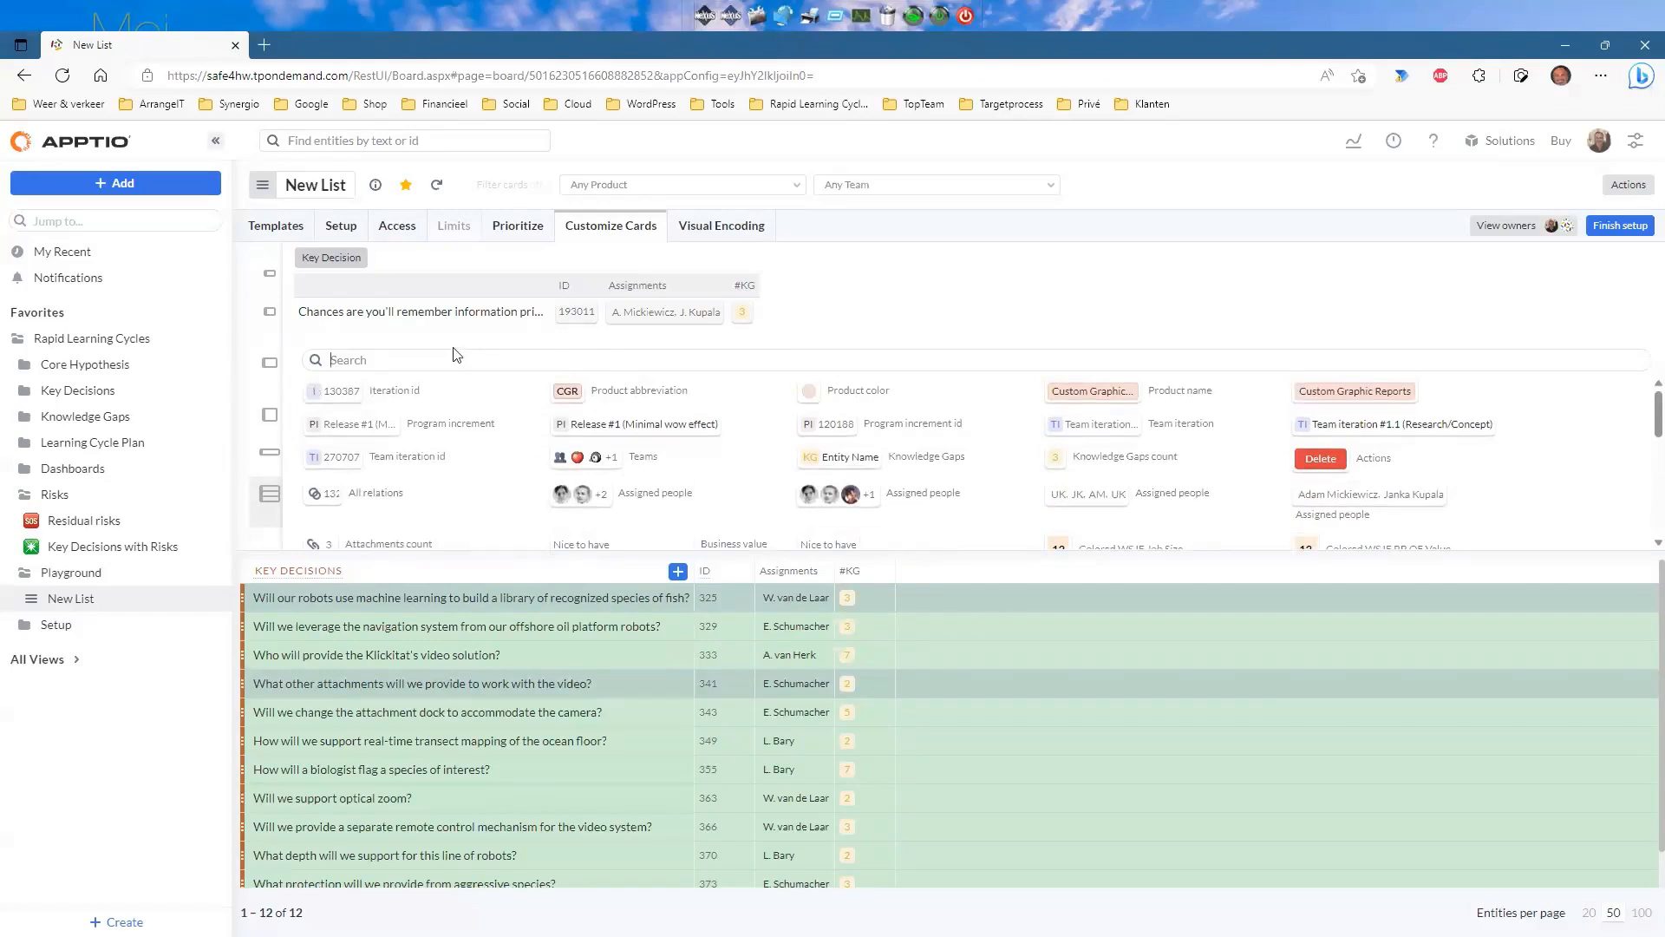
{"action": "type", "text": "team"}
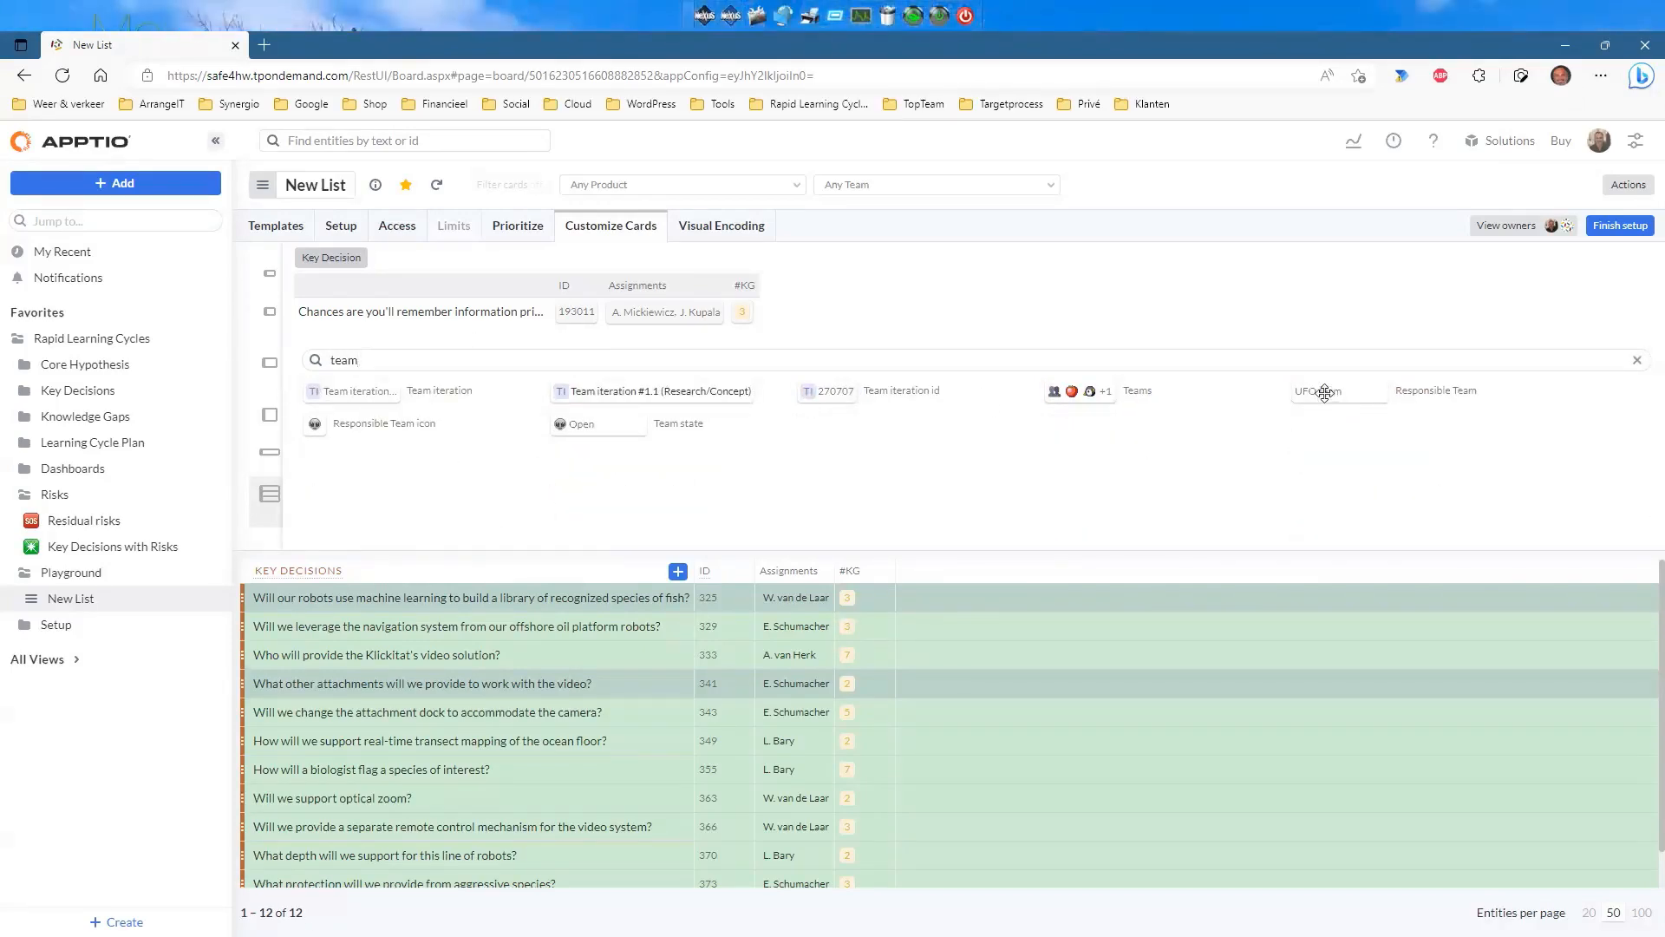
{"action": "left_click_drag", "start_coordinate": [1307, 391], "coordinate": [834, 294]}
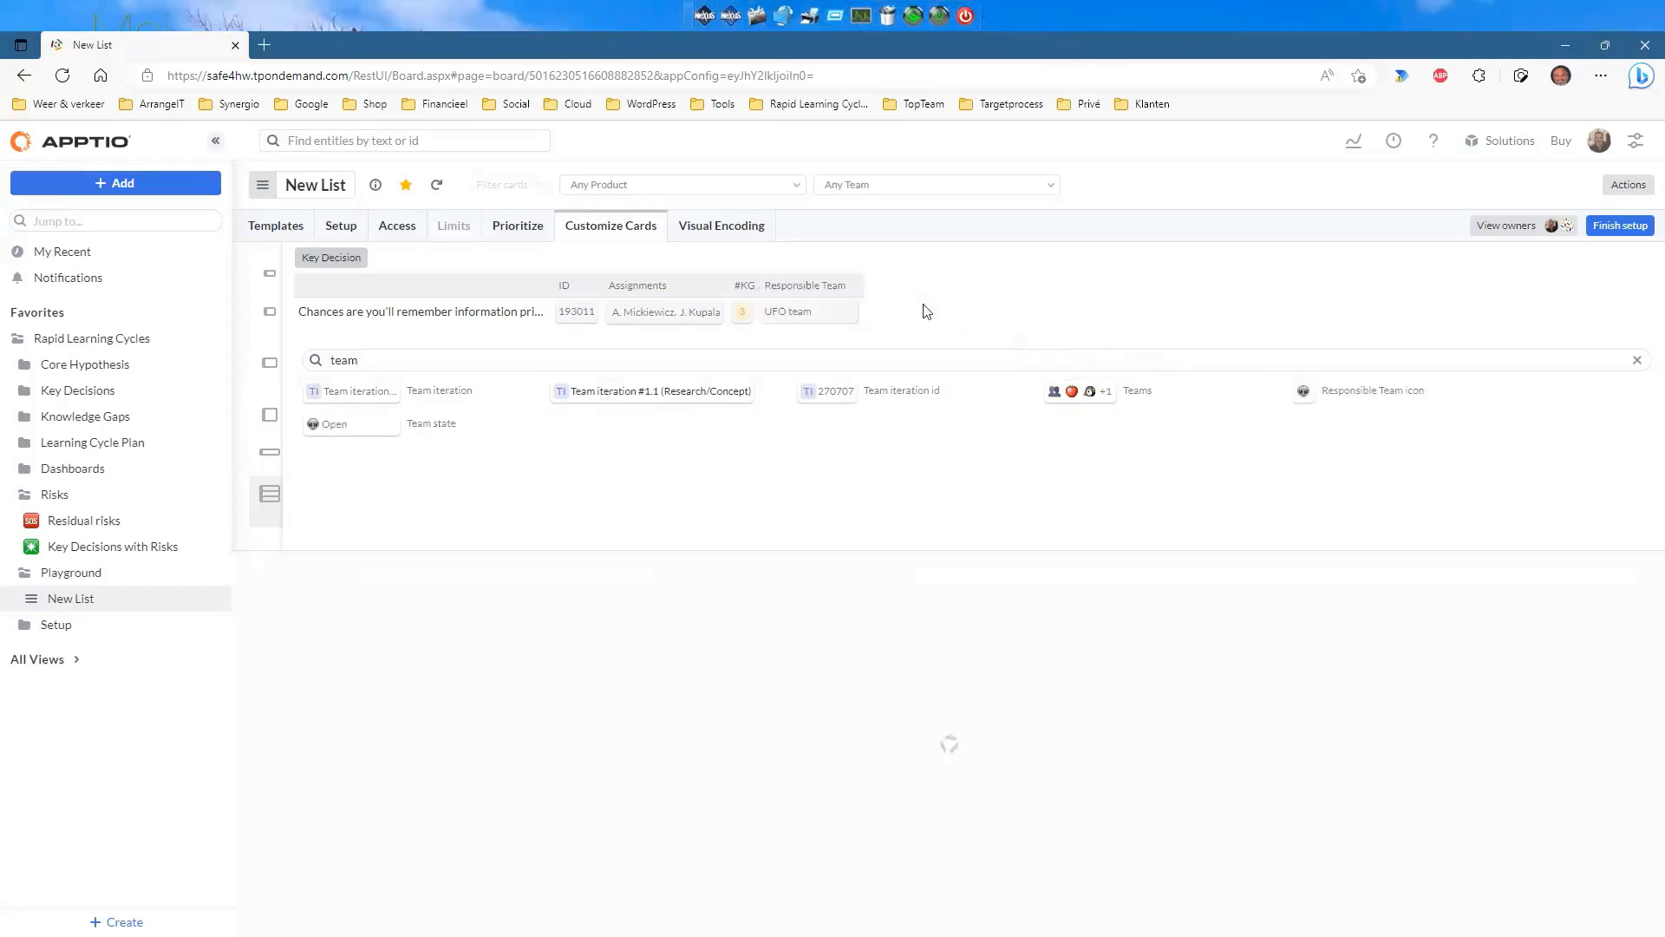
Clear the field search and add Project and Milestone fields to the cards.
{"action": "left_click", "coordinate": [397, 356]}
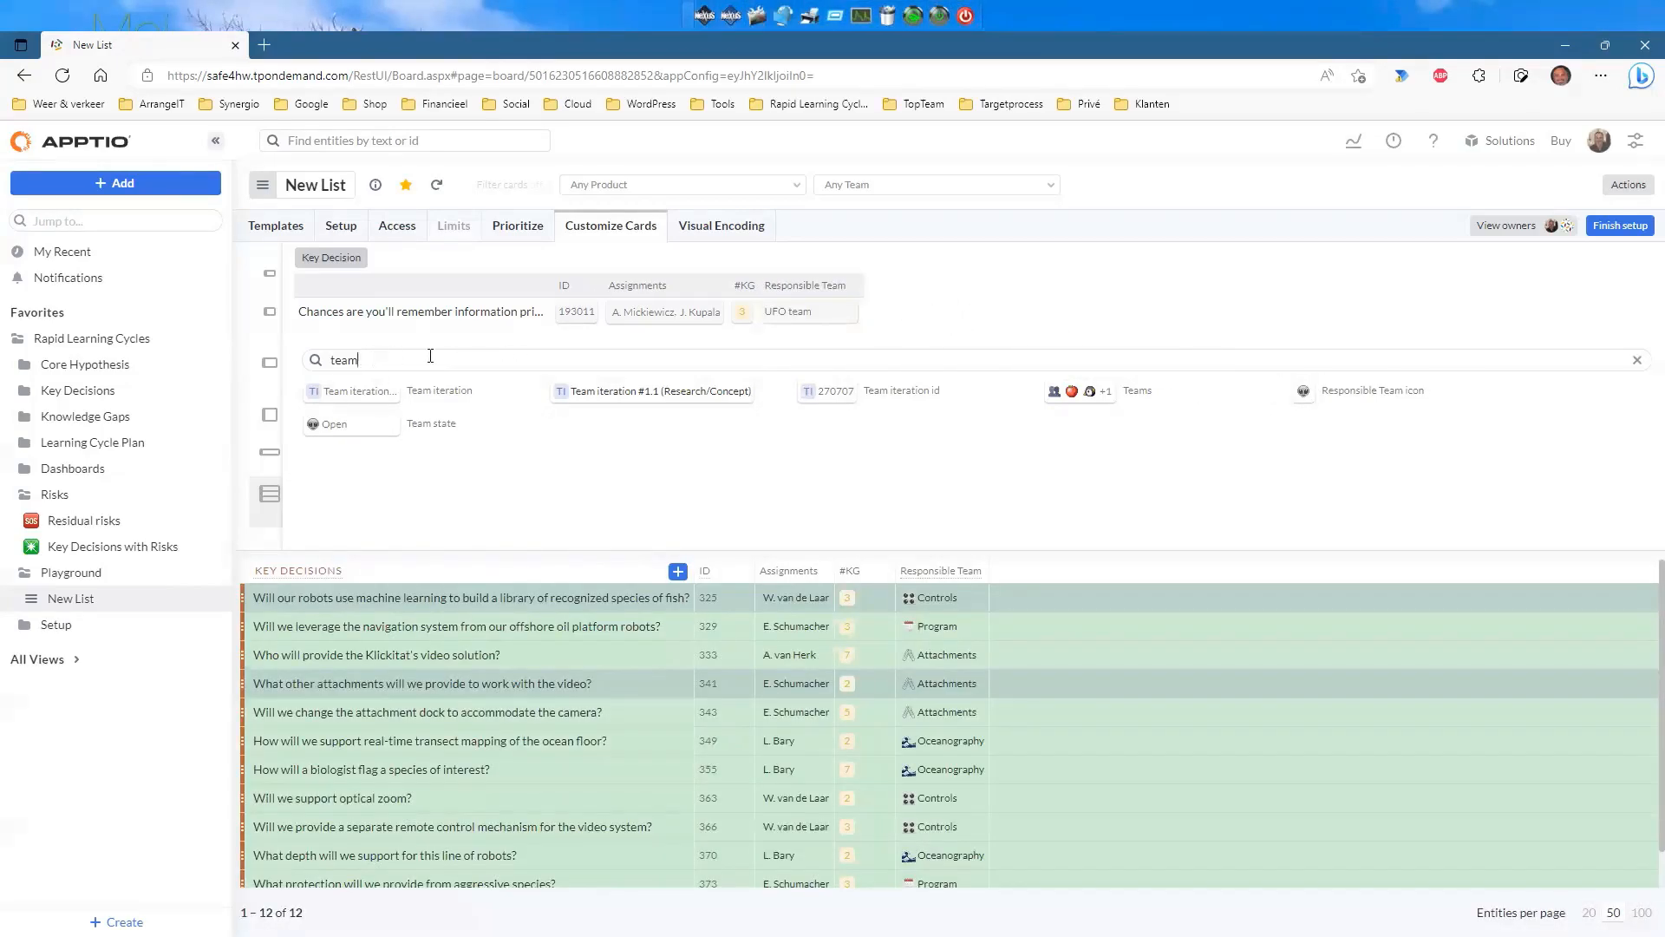
{"action": "key", "text": "BackSpace"}
{"action": "key", "text": "BackSpace"}
{"action": "key", "text": "BackSpace"}
{"action": "key", "text": "BackSpace"}
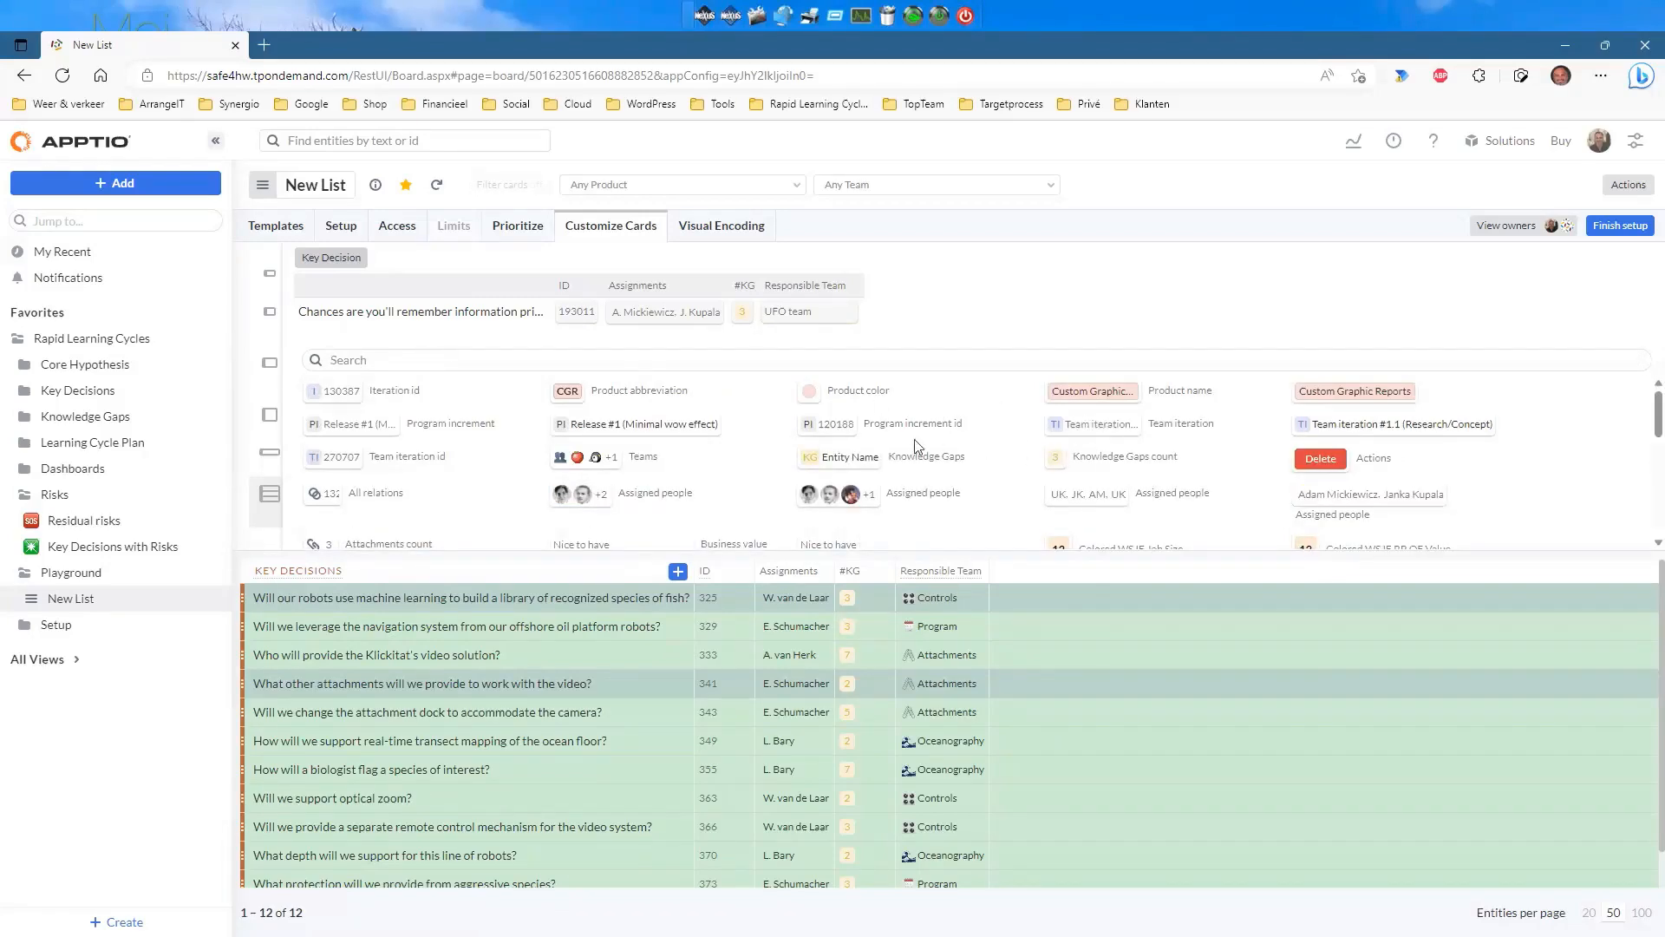
{"action": "left_click_drag", "start_coordinate": [887, 289], "coordinate": [884, 303]}
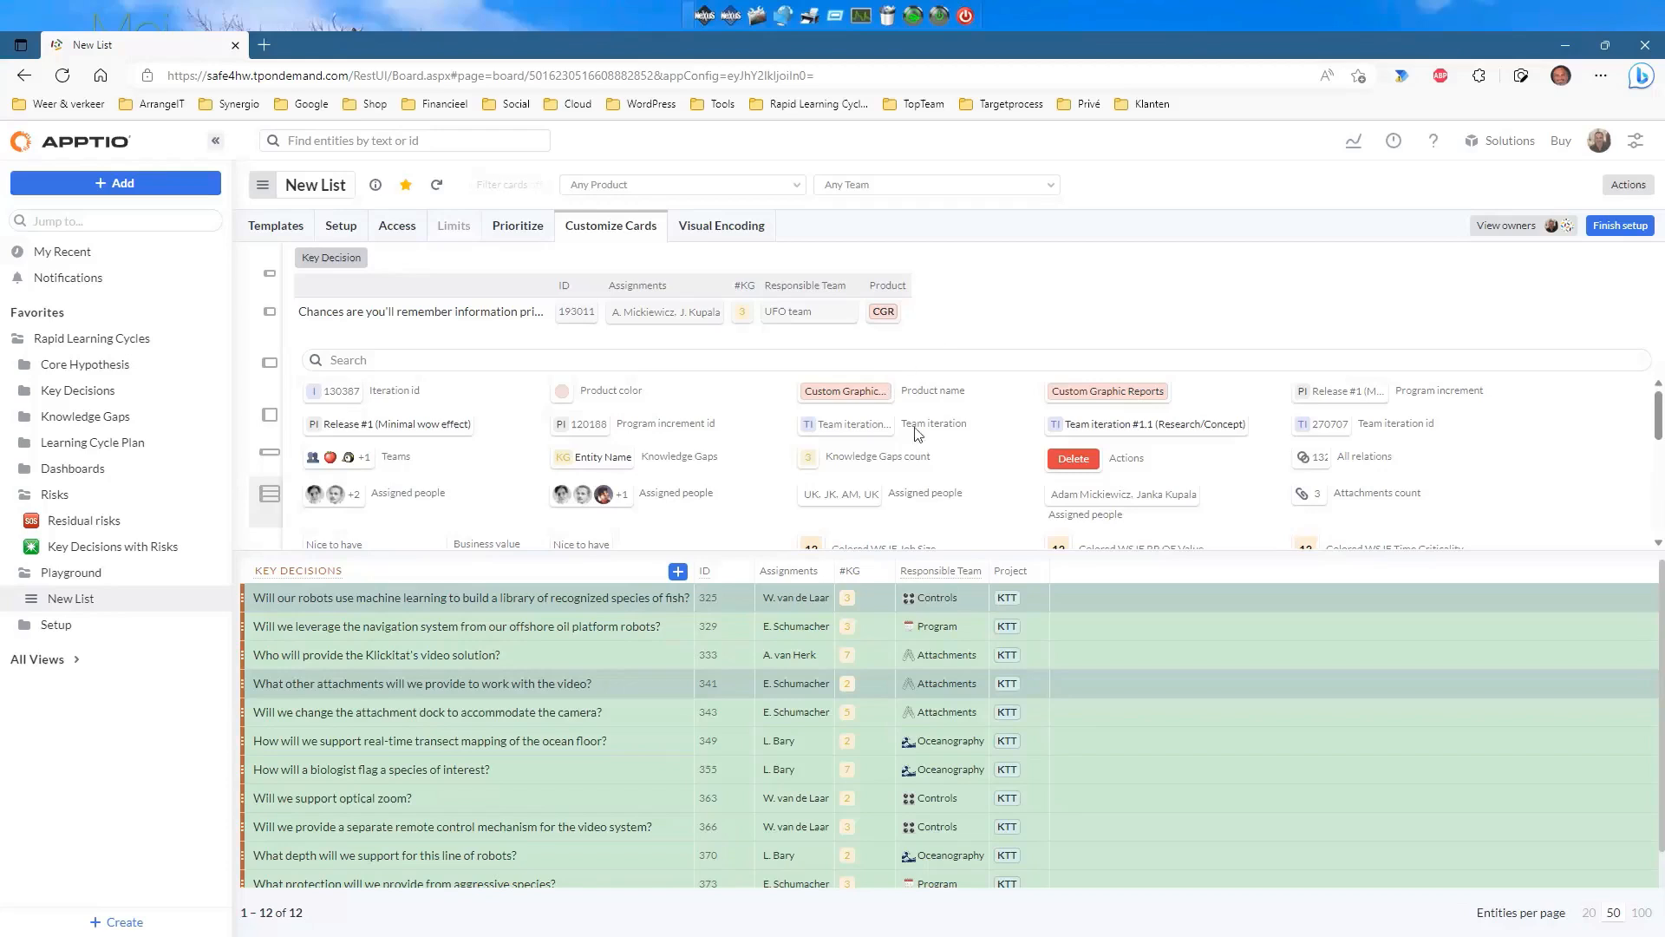
{"action": "scroll", "coordinate": [976, 461], "scroll_direction": "down", "scroll_amount": 3}
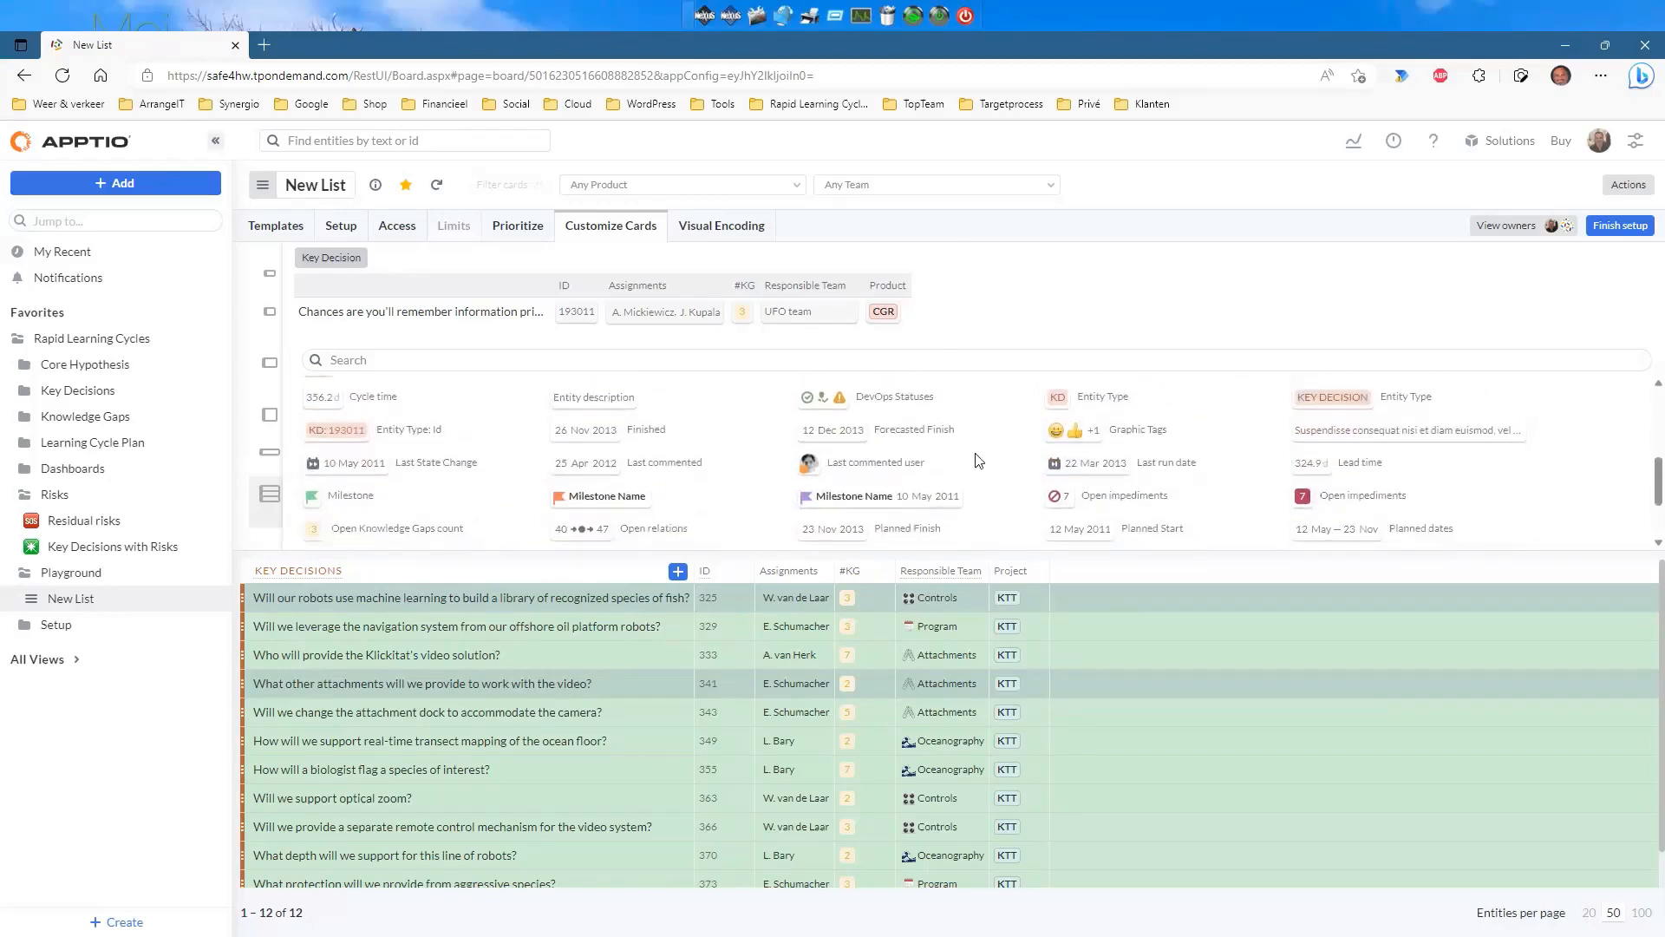
{"action": "scroll", "coordinate": [975, 460], "scroll_direction": "down", "scroll_amount": 1}
{"action": "left_click_drag", "start_coordinate": [889, 457], "coordinate": [1025, 270]}
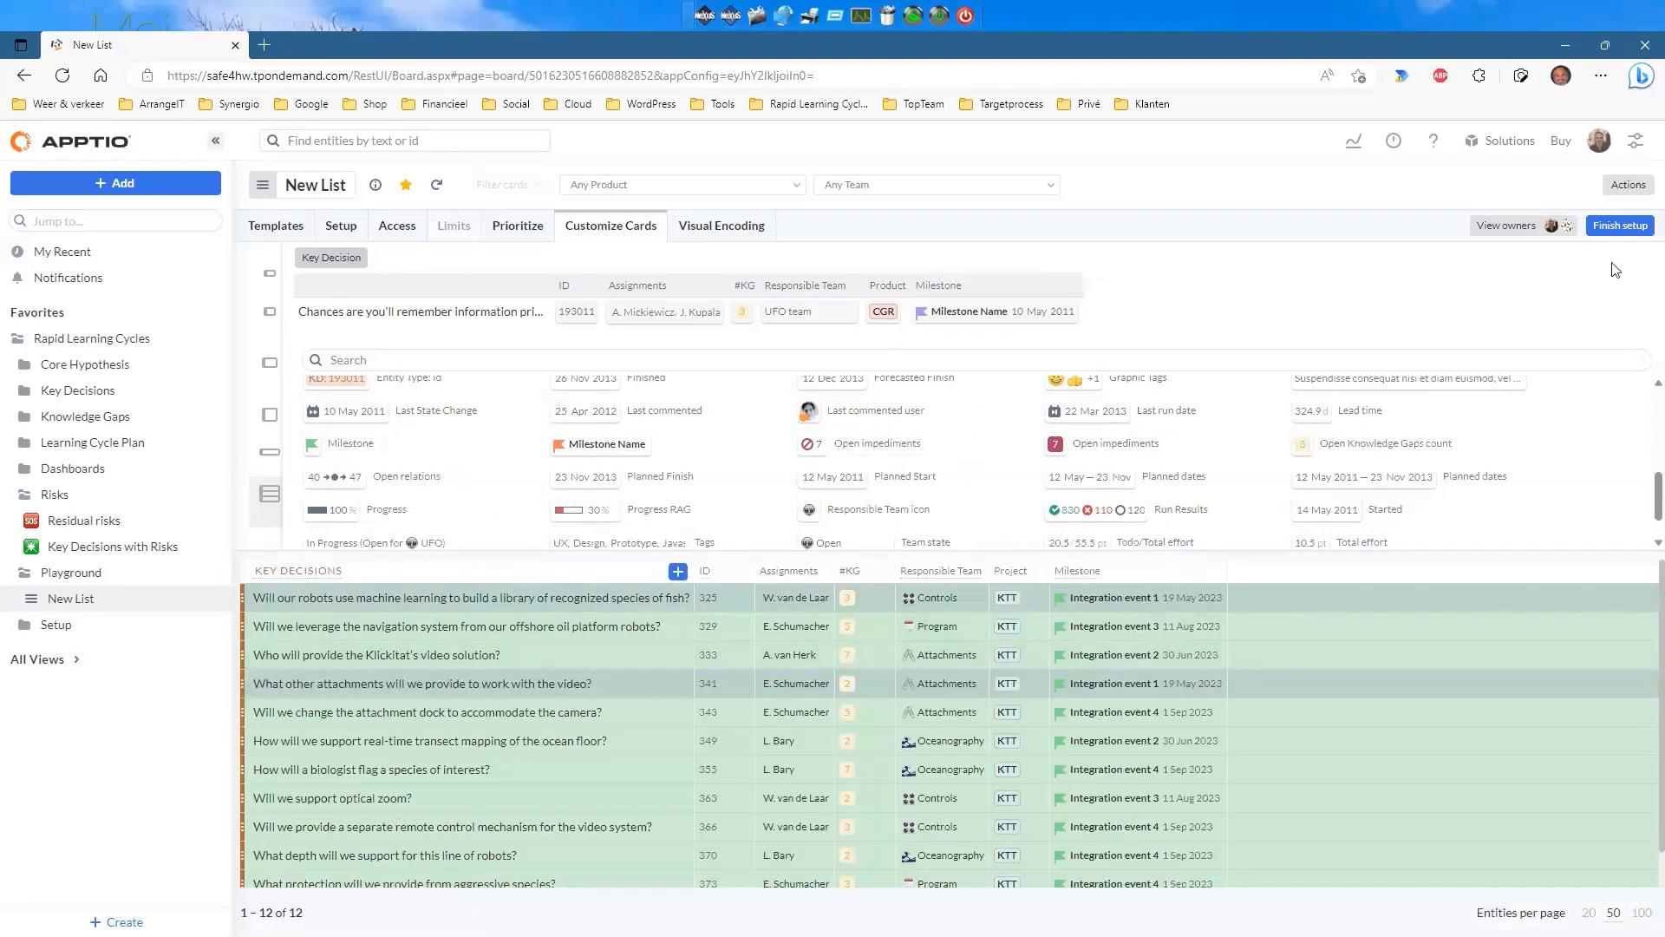
Finish the list setup, then view key decision #329's three knowledge gaps and close it.
{"action": "left_click", "coordinate": [1620, 227]}
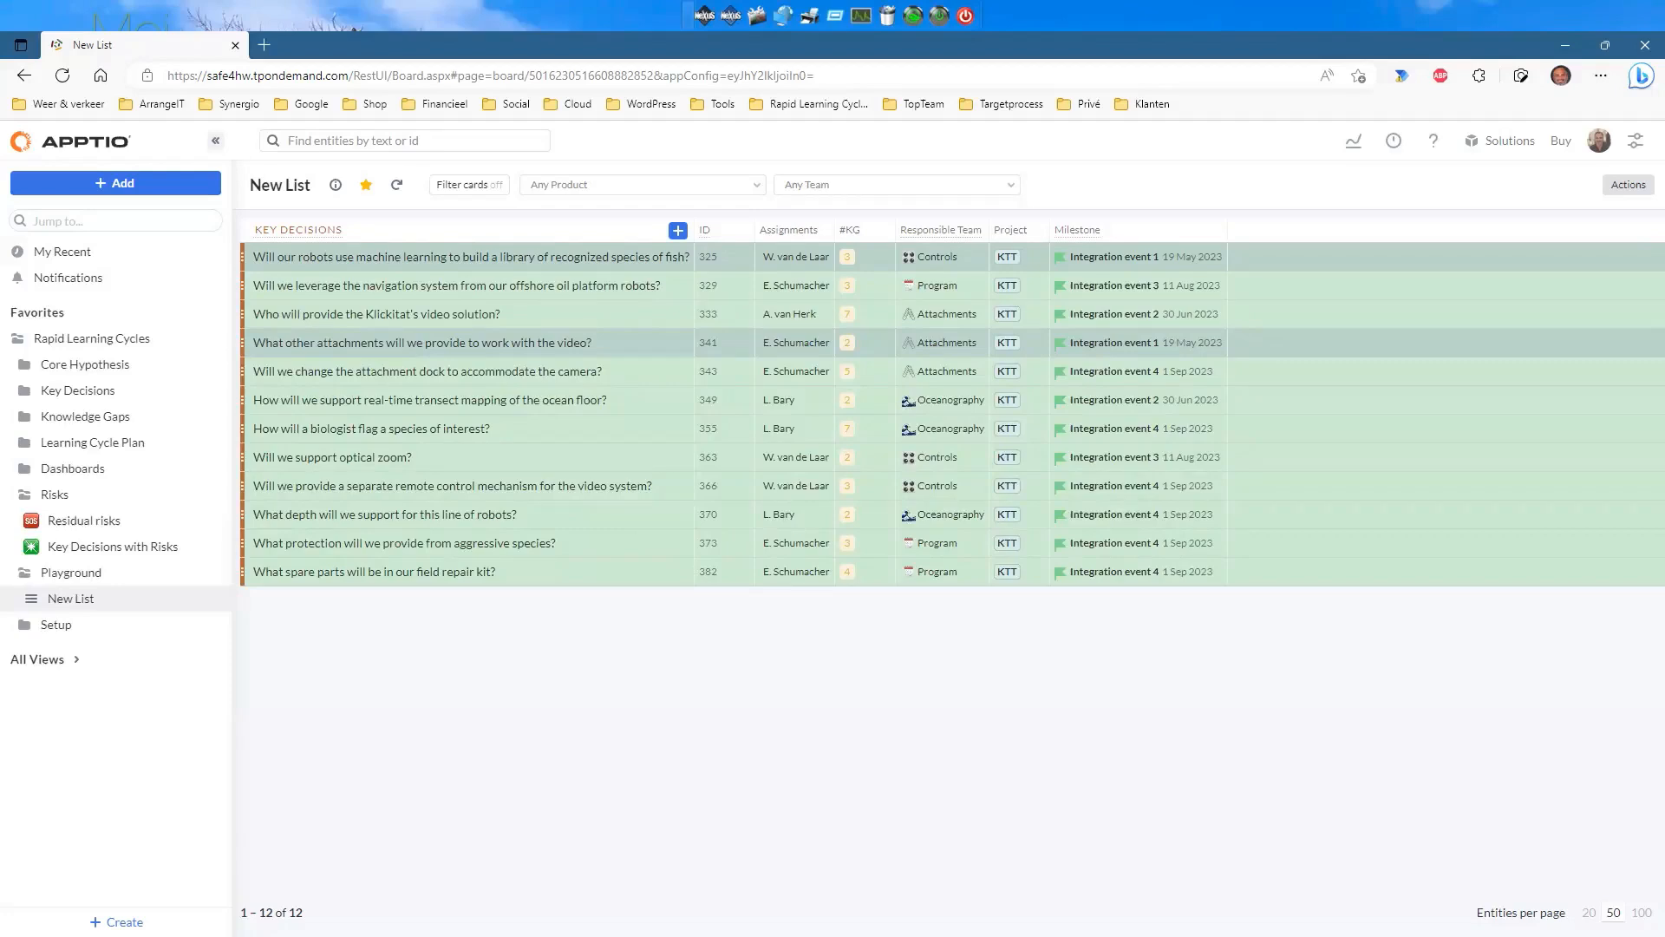
{"action": "left_click", "coordinate": [432, 291]}
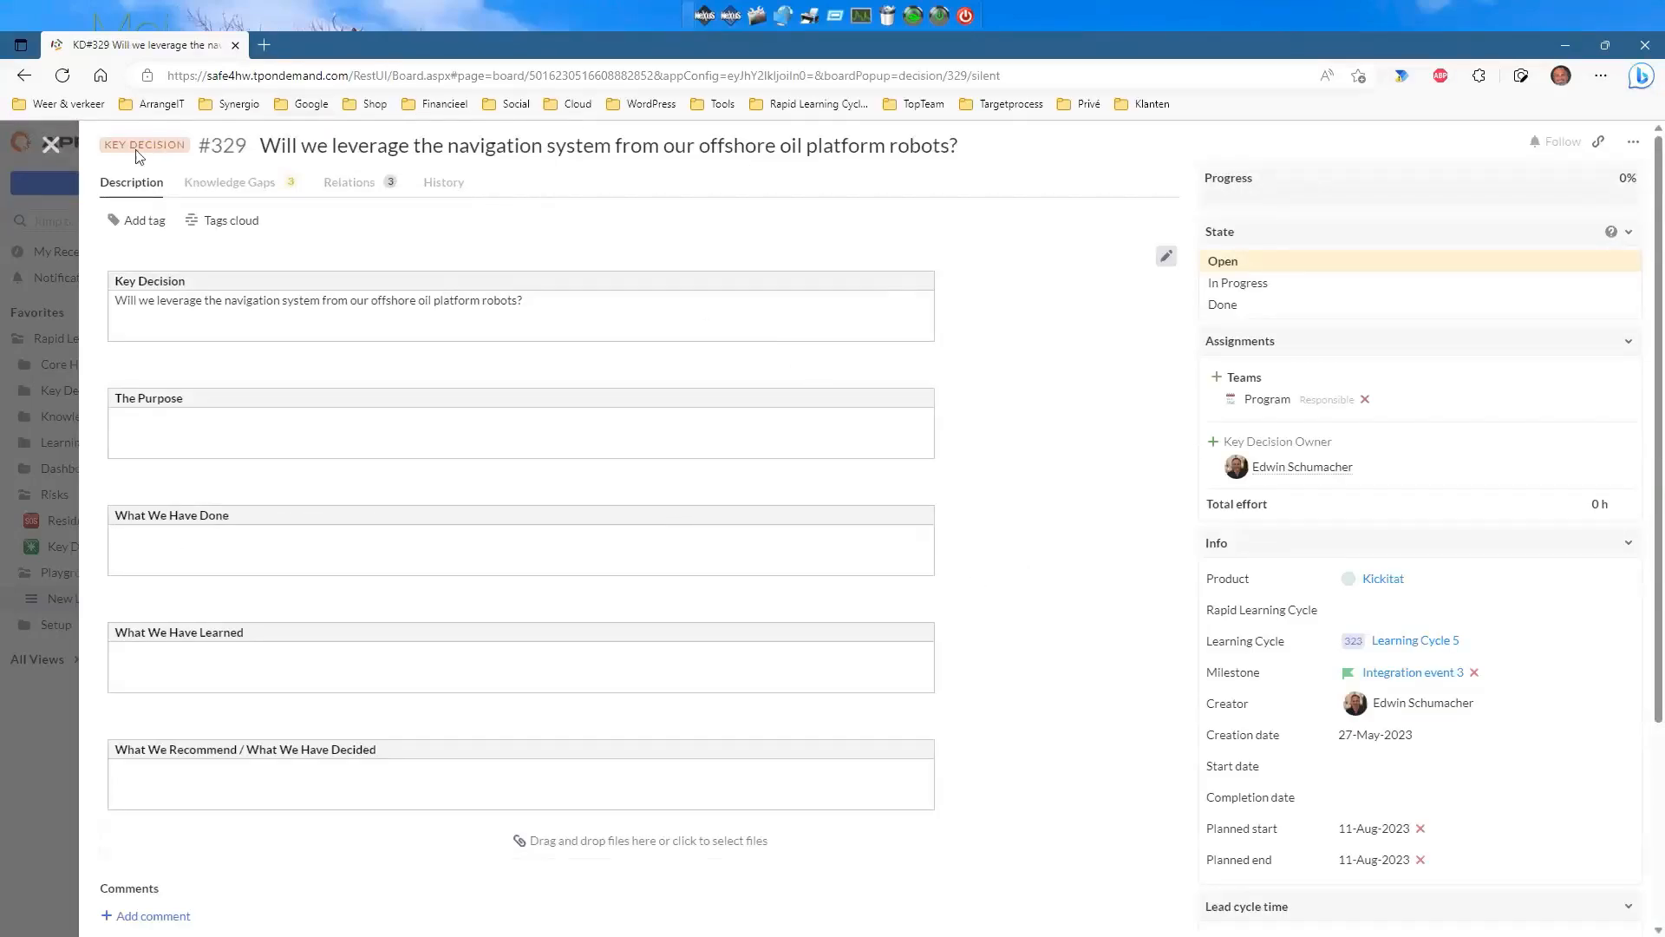
{"action": "left_click", "coordinate": [219, 189]}
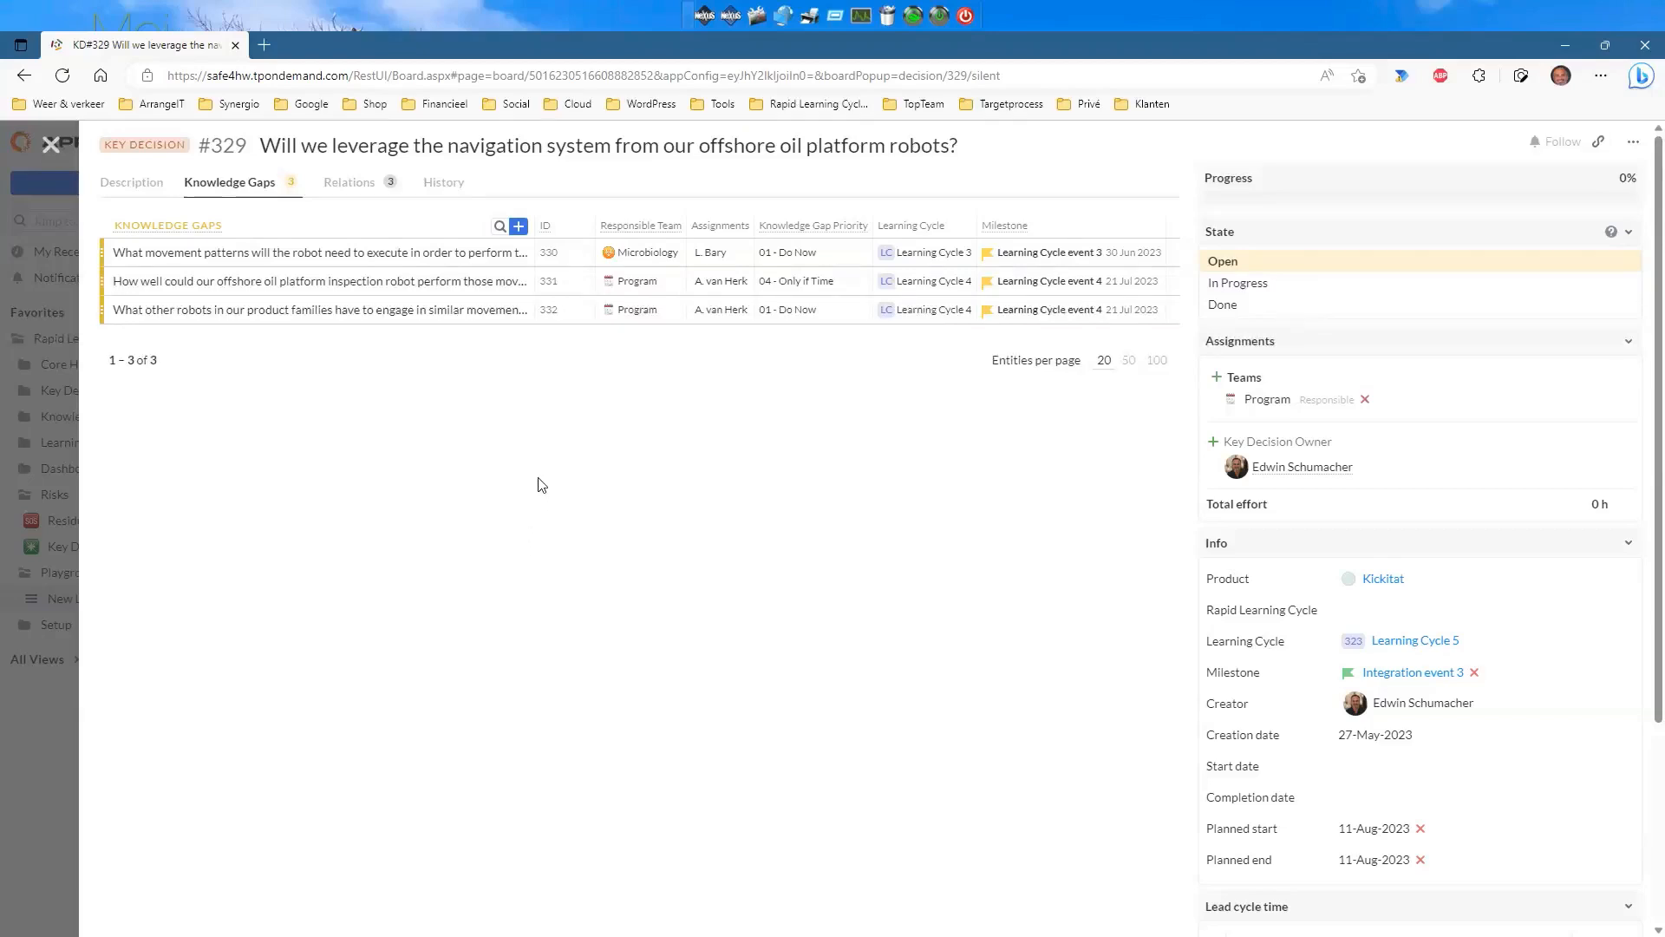
{"action": "left_click", "coordinate": [49, 145]}
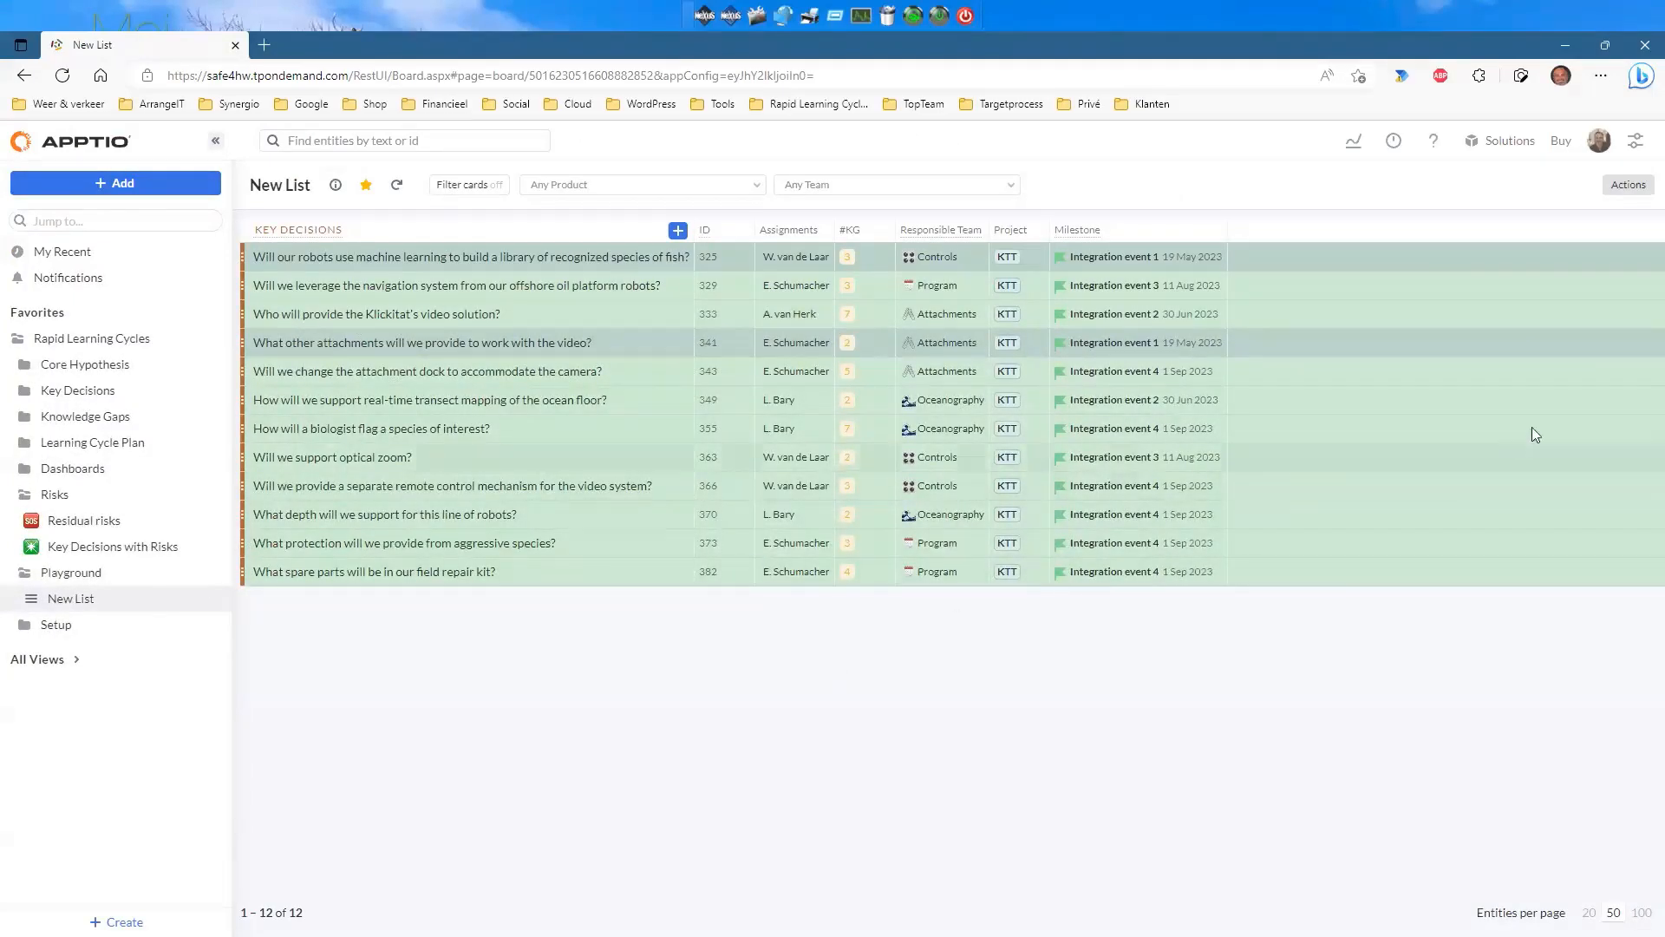
{"action": "left_click", "coordinate": [1628, 185]}
In view setup, drop Key Decision as card type and make Key Decision the 2nd hierarchy level.
{"action": "left_click", "coordinate": [1517, 231]}
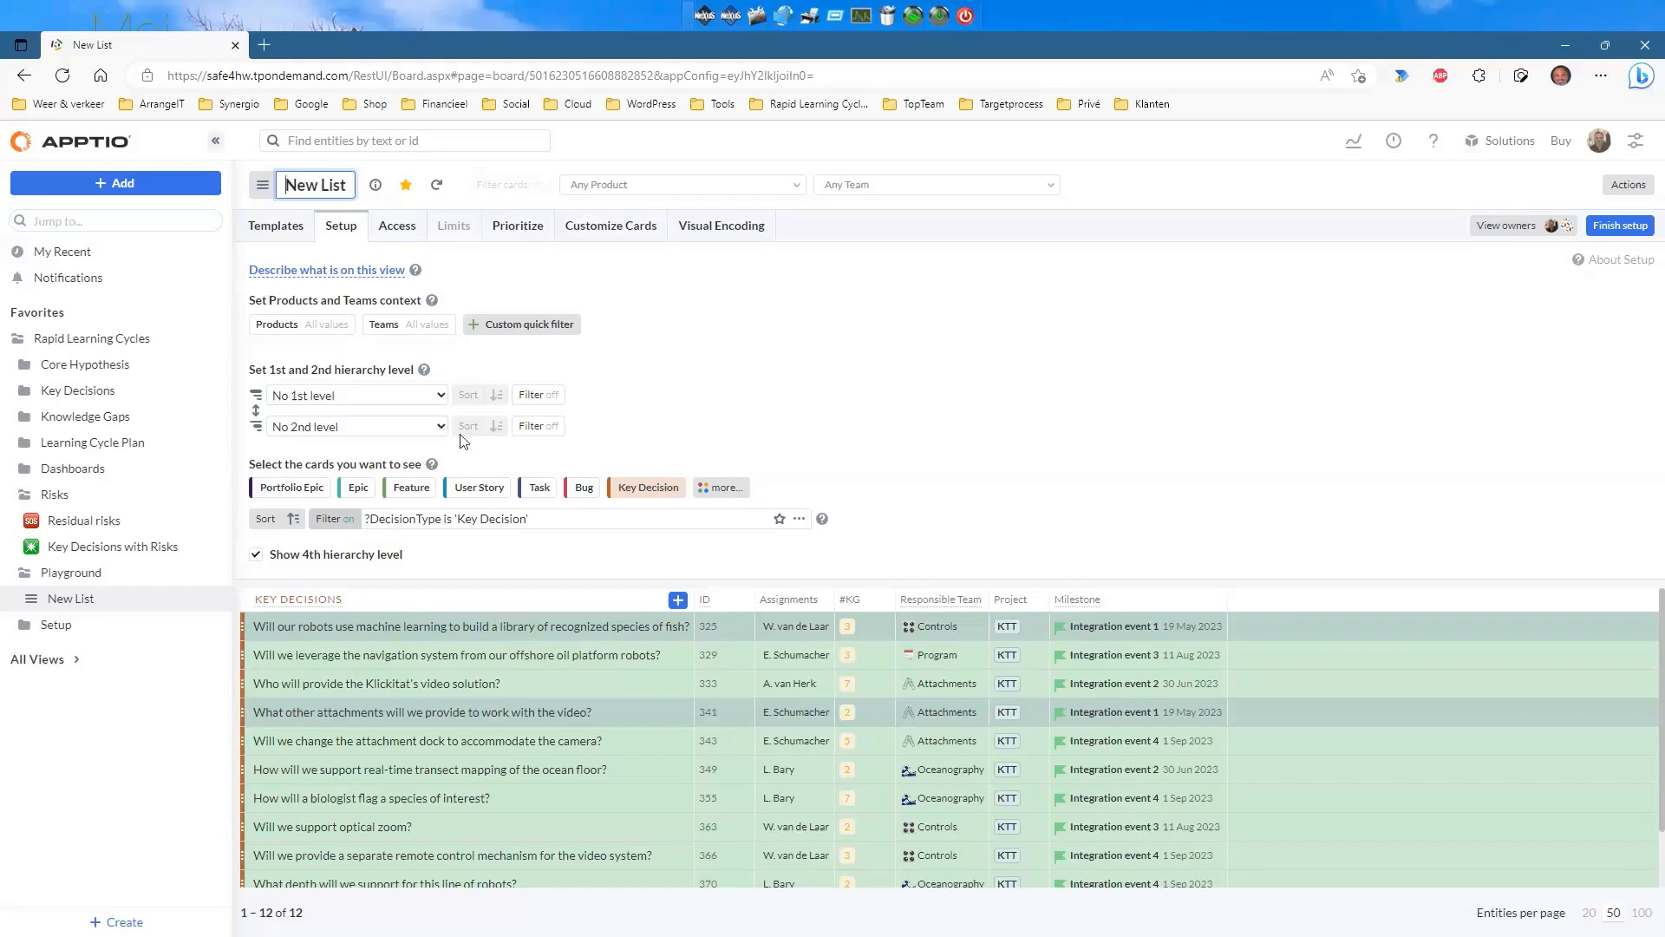
{"action": "left_click", "coordinate": [648, 486]}
{"action": "left_click", "coordinate": [436, 427]}
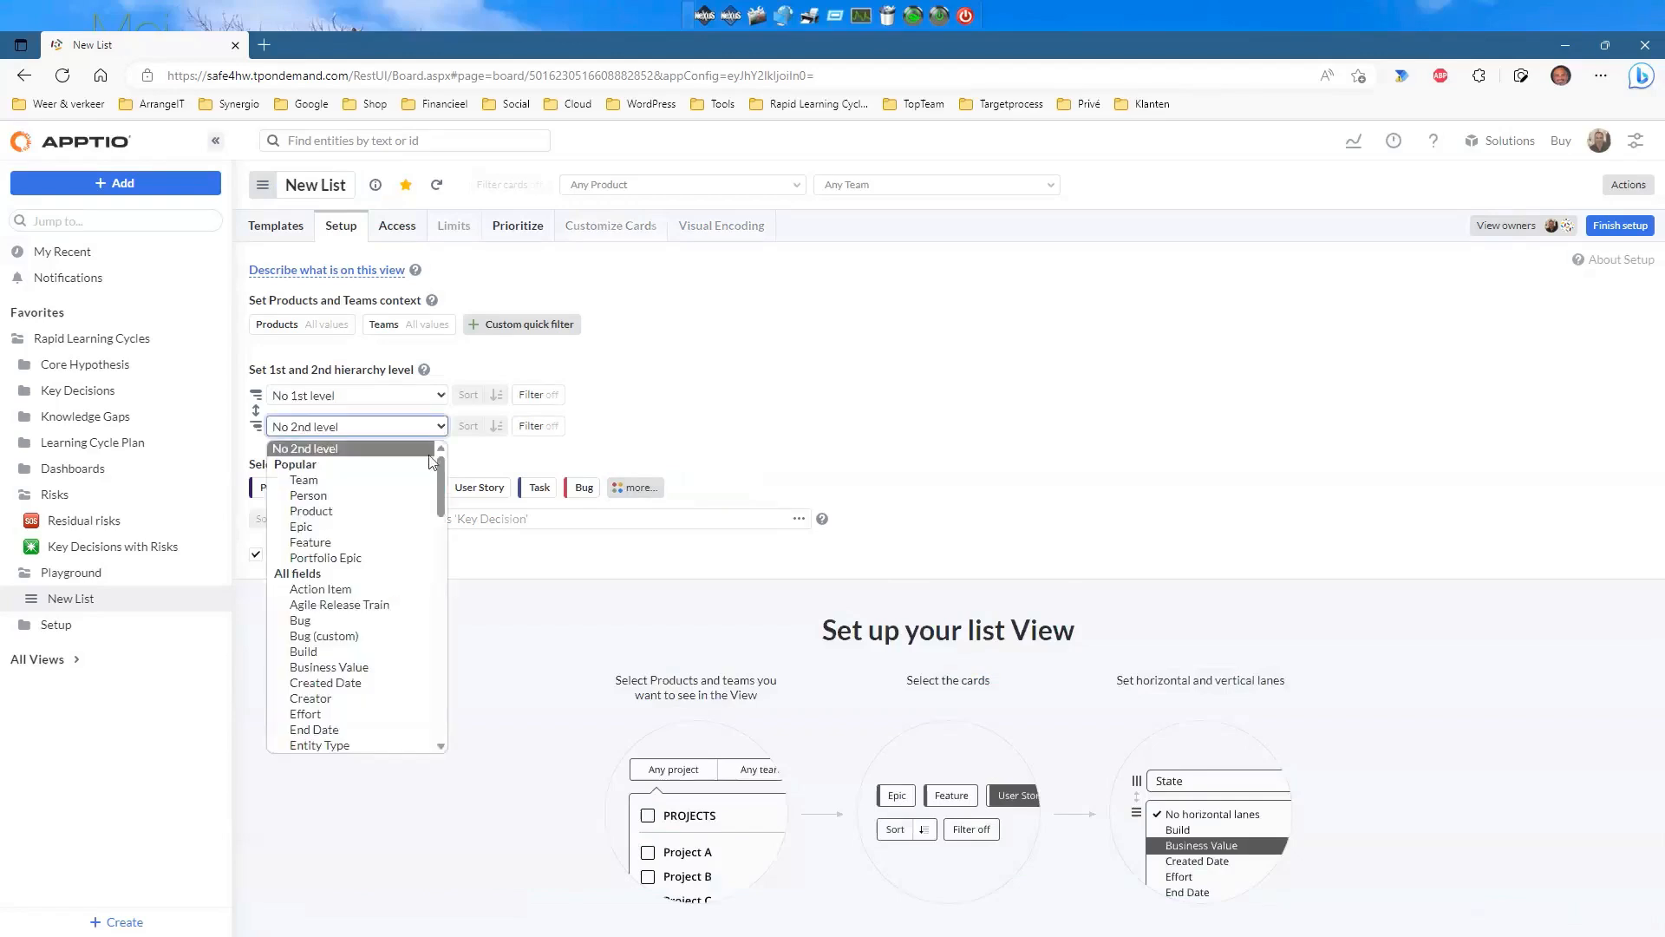
{"action": "scroll", "coordinate": [361, 511], "scroll_direction": "down", "scroll_amount": 2}
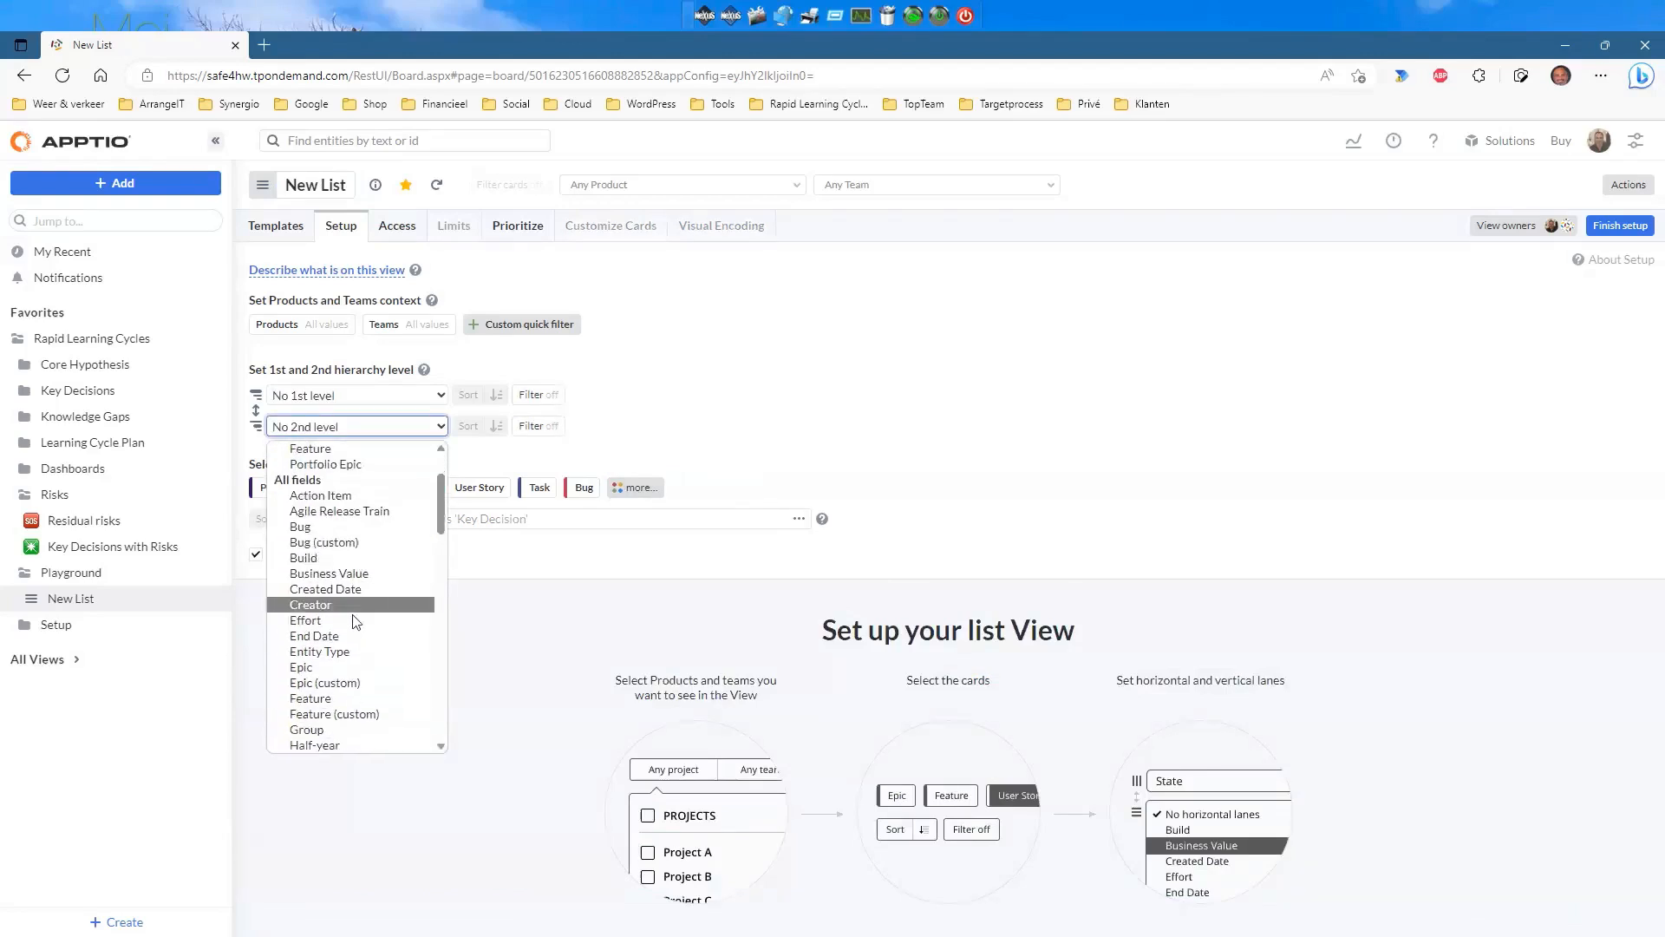
{"action": "scroll", "coordinate": [364, 622], "scroll_direction": "down", "scroll_amount": 3}
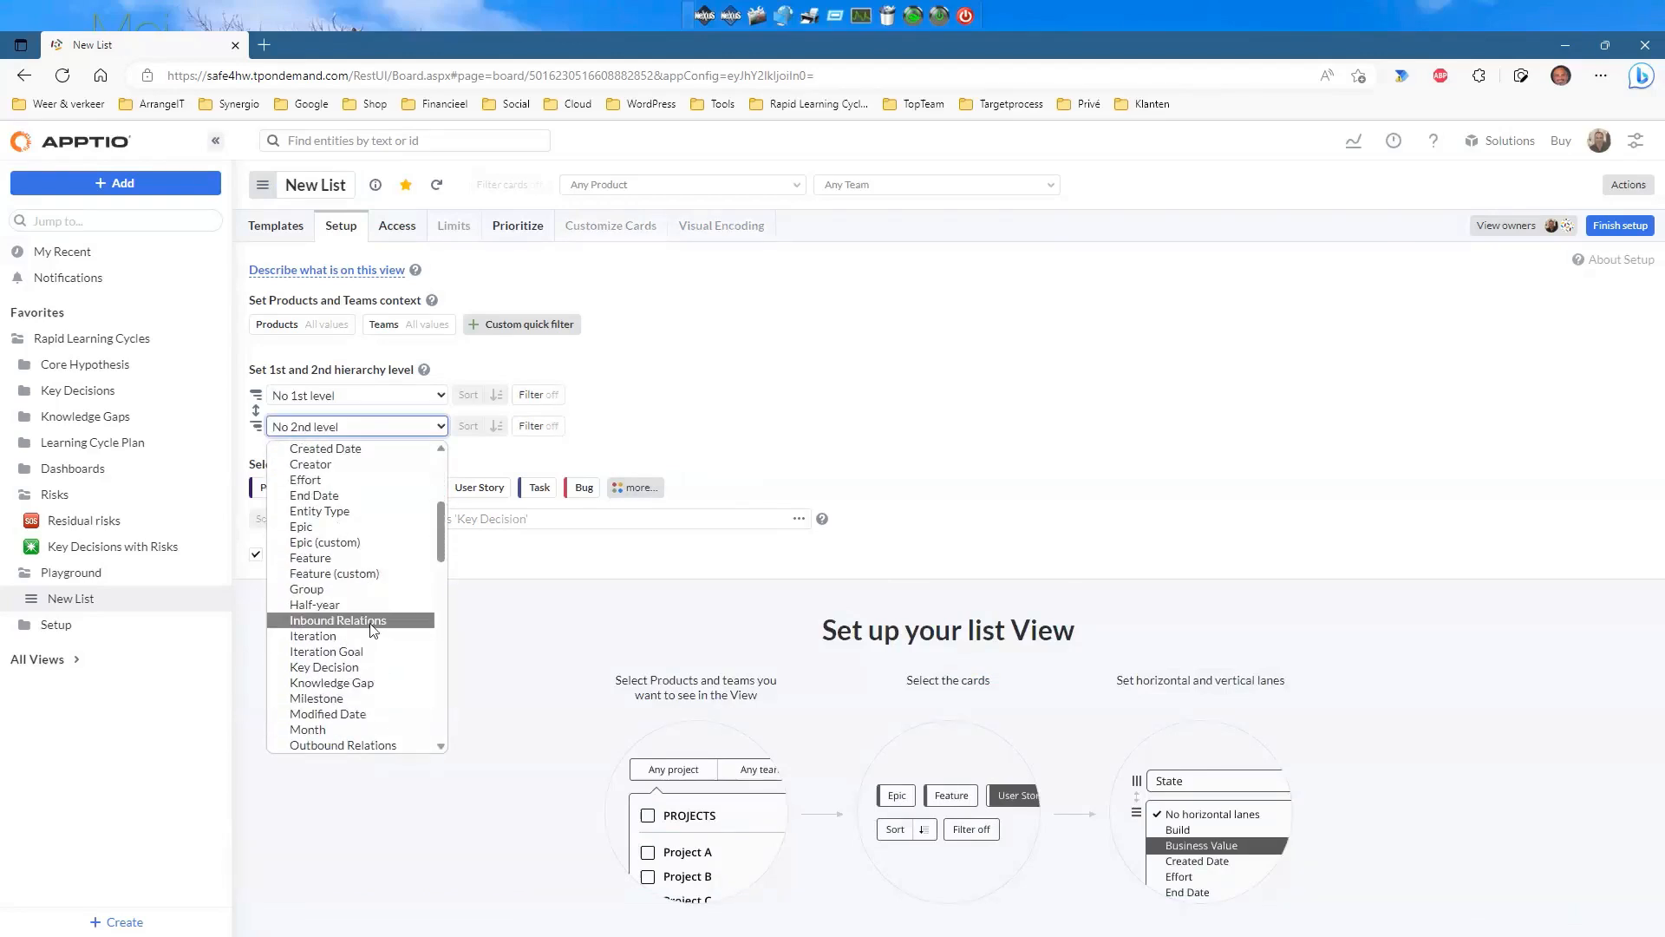
{"action": "scroll", "coordinate": [373, 629], "scroll_direction": "up", "scroll_amount": 3}
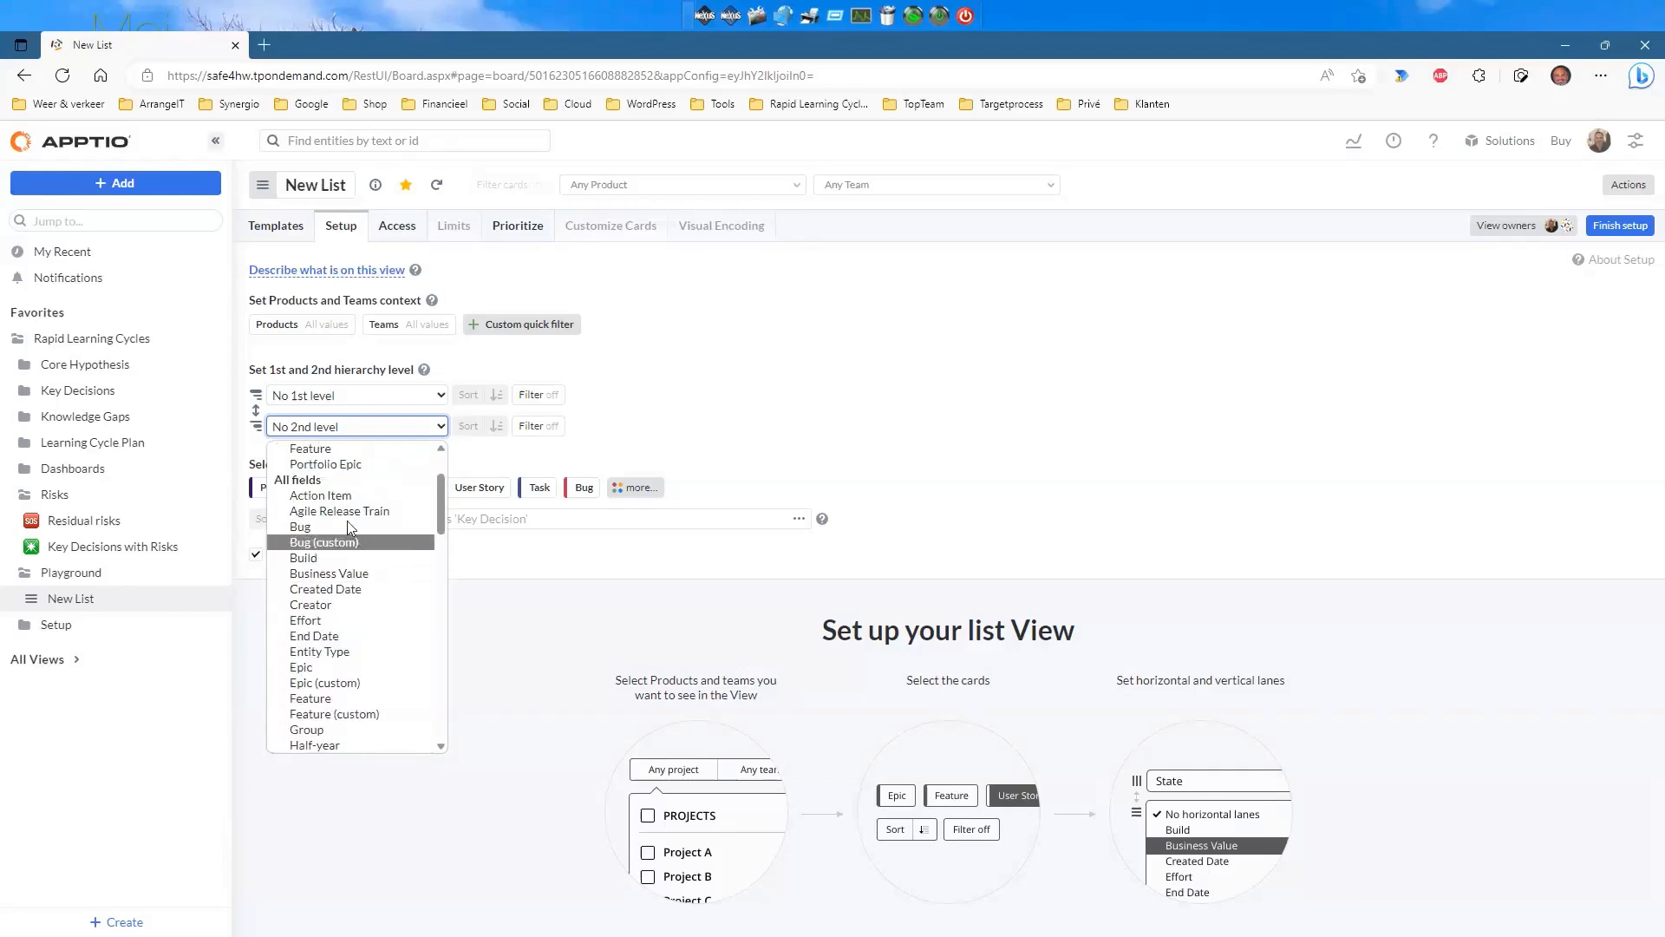
{"action": "scroll", "coordinate": [345, 529], "scroll_direction": "down", "scroll_amount": 3}
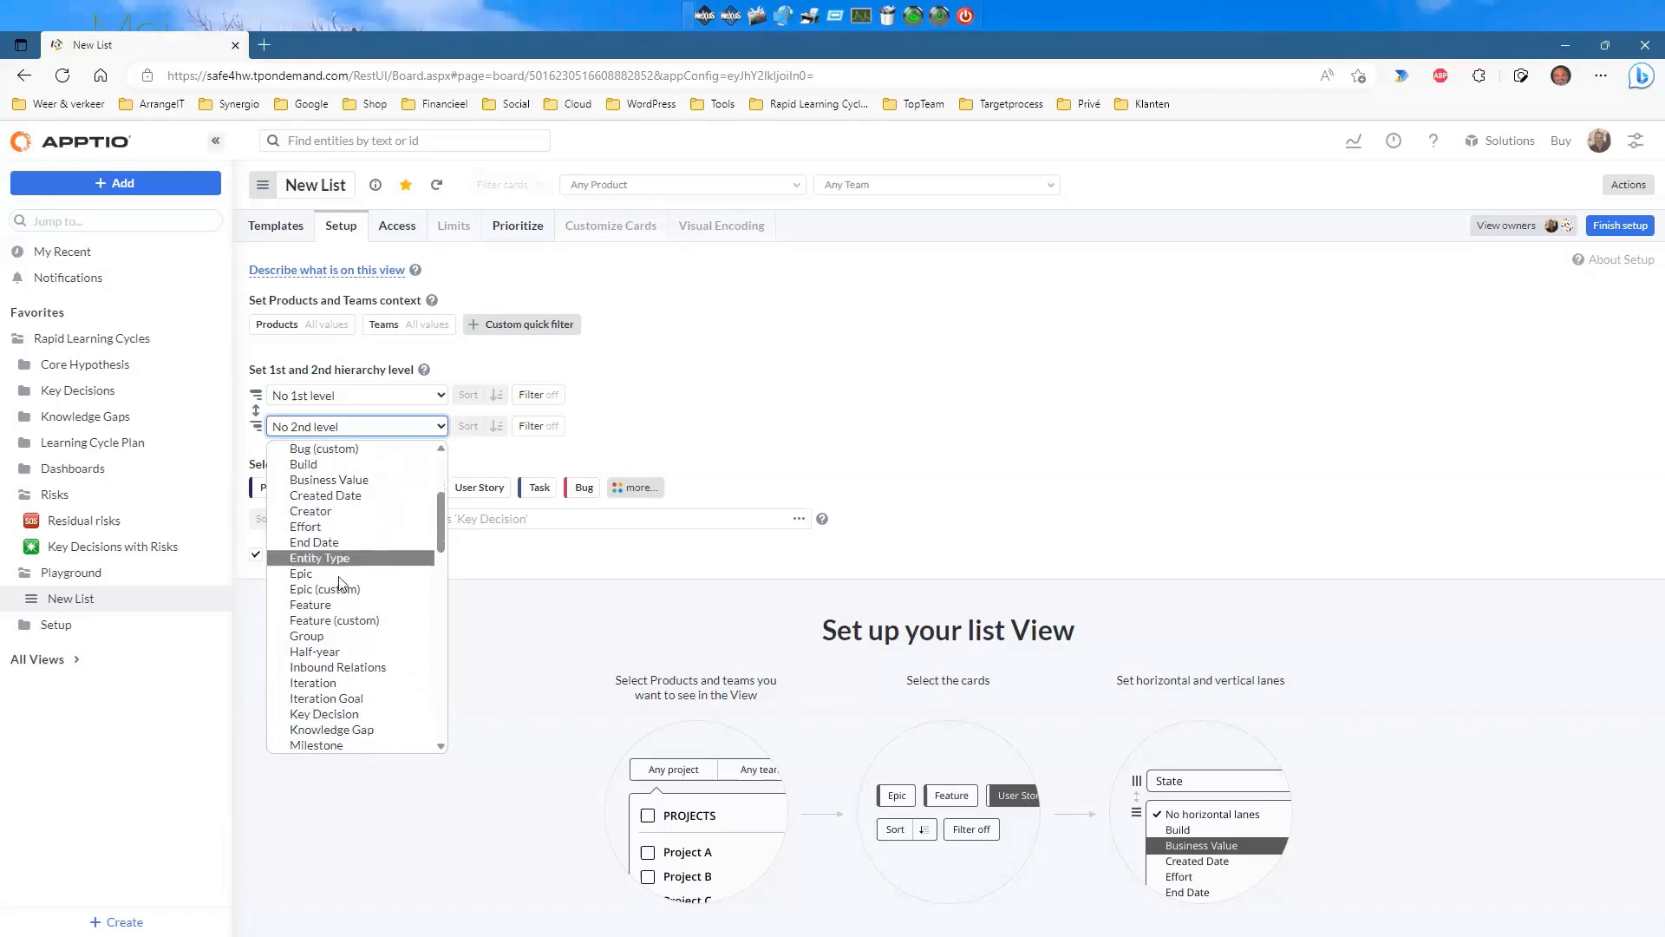
{"action": "scroll", "coordinate": [350, 619], "scroll_direction": "down", "scroll_amount": 1}
{"action": "left_click", "coordinate": [352, 619]}
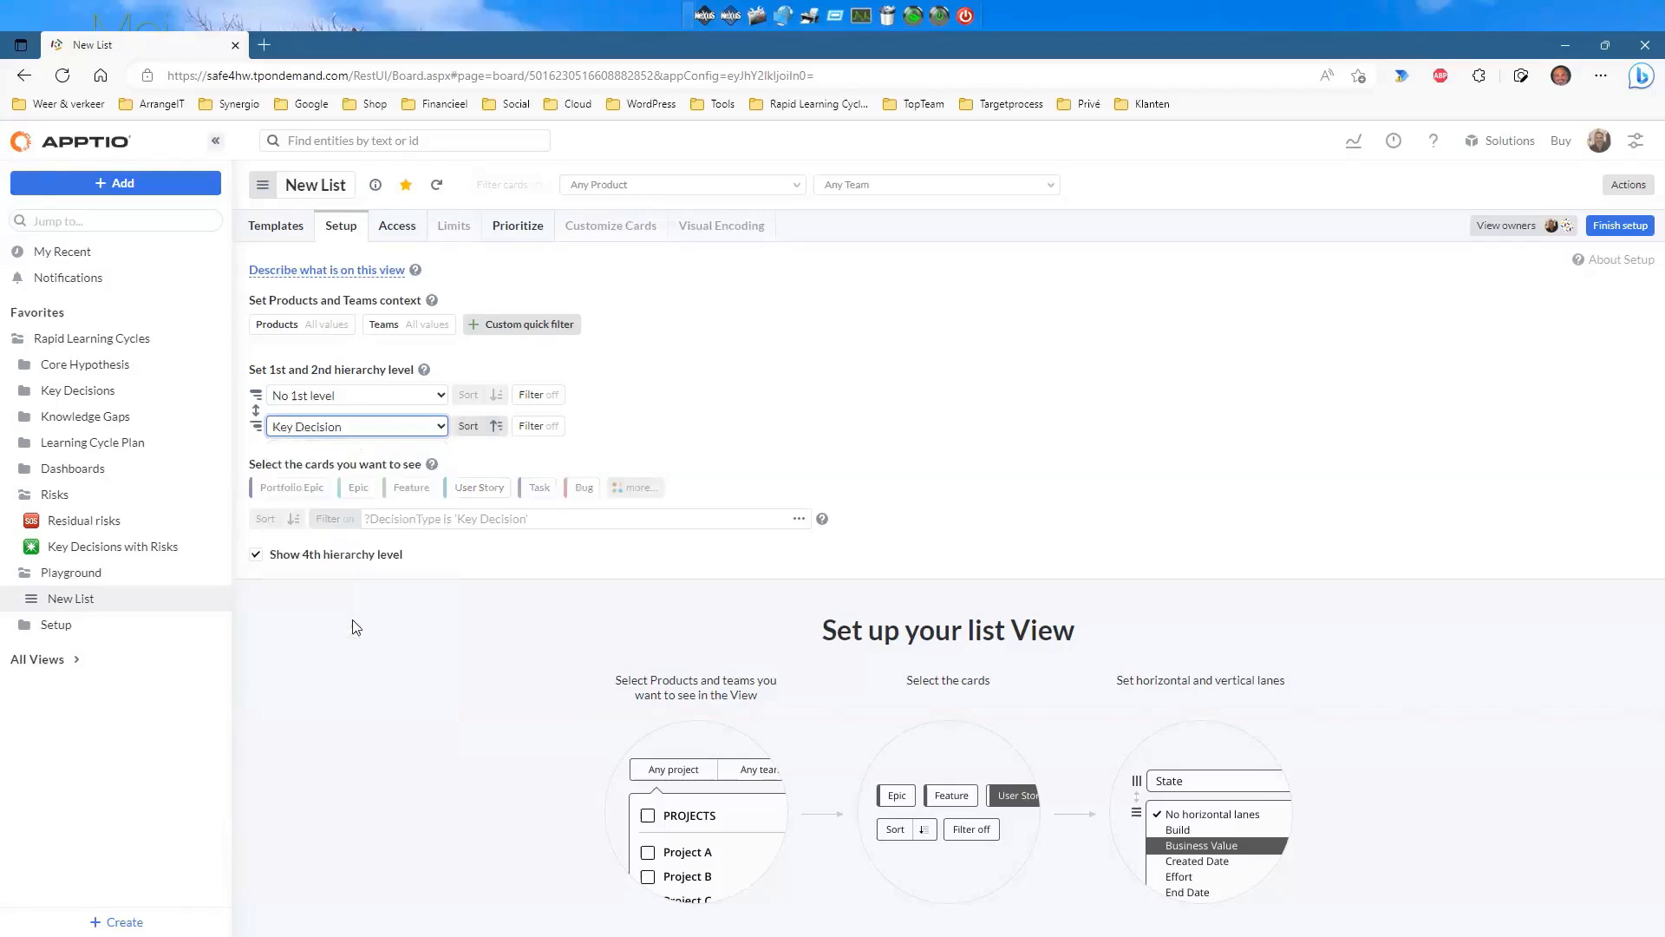
{"action": "left_click", "coordinate": [632, 505]}
Show Knowledge Gap cards and move the DecisionType 'Key Decision' filter to the Key Decision level.
{"action": "left_click", "coordinate": [863, 548]}
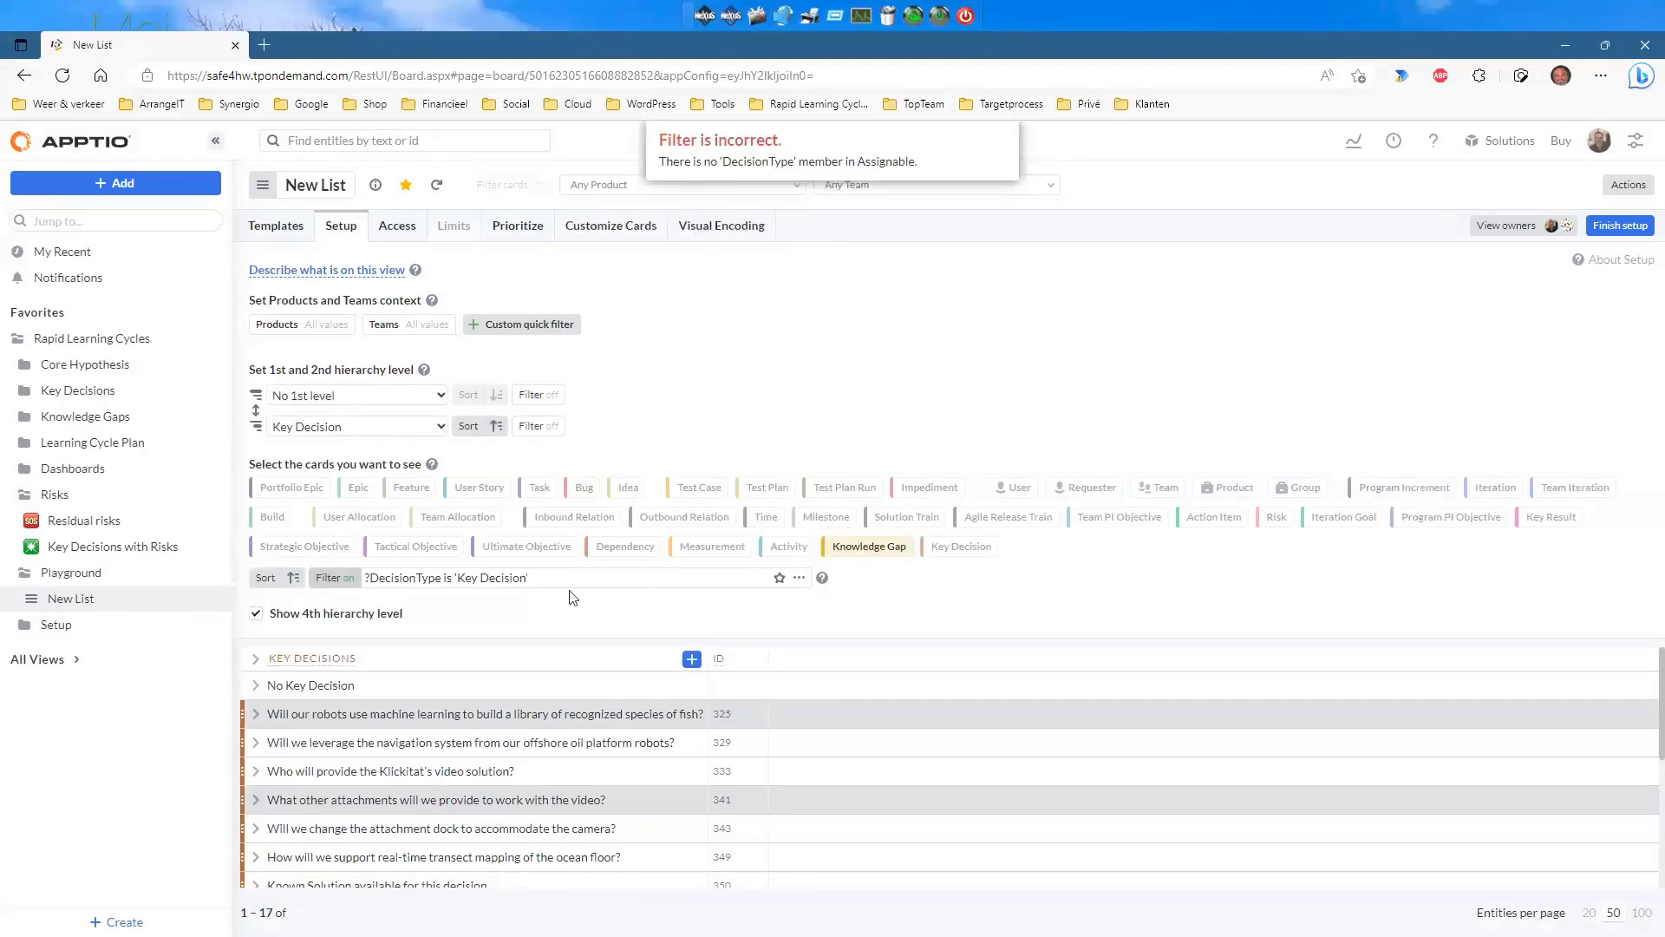
{"action": "left_click_drag", "start_coordinate": [562, 578], "coordinate": [354, 589]}
{"action": "key", "text": "ctrl+c"}
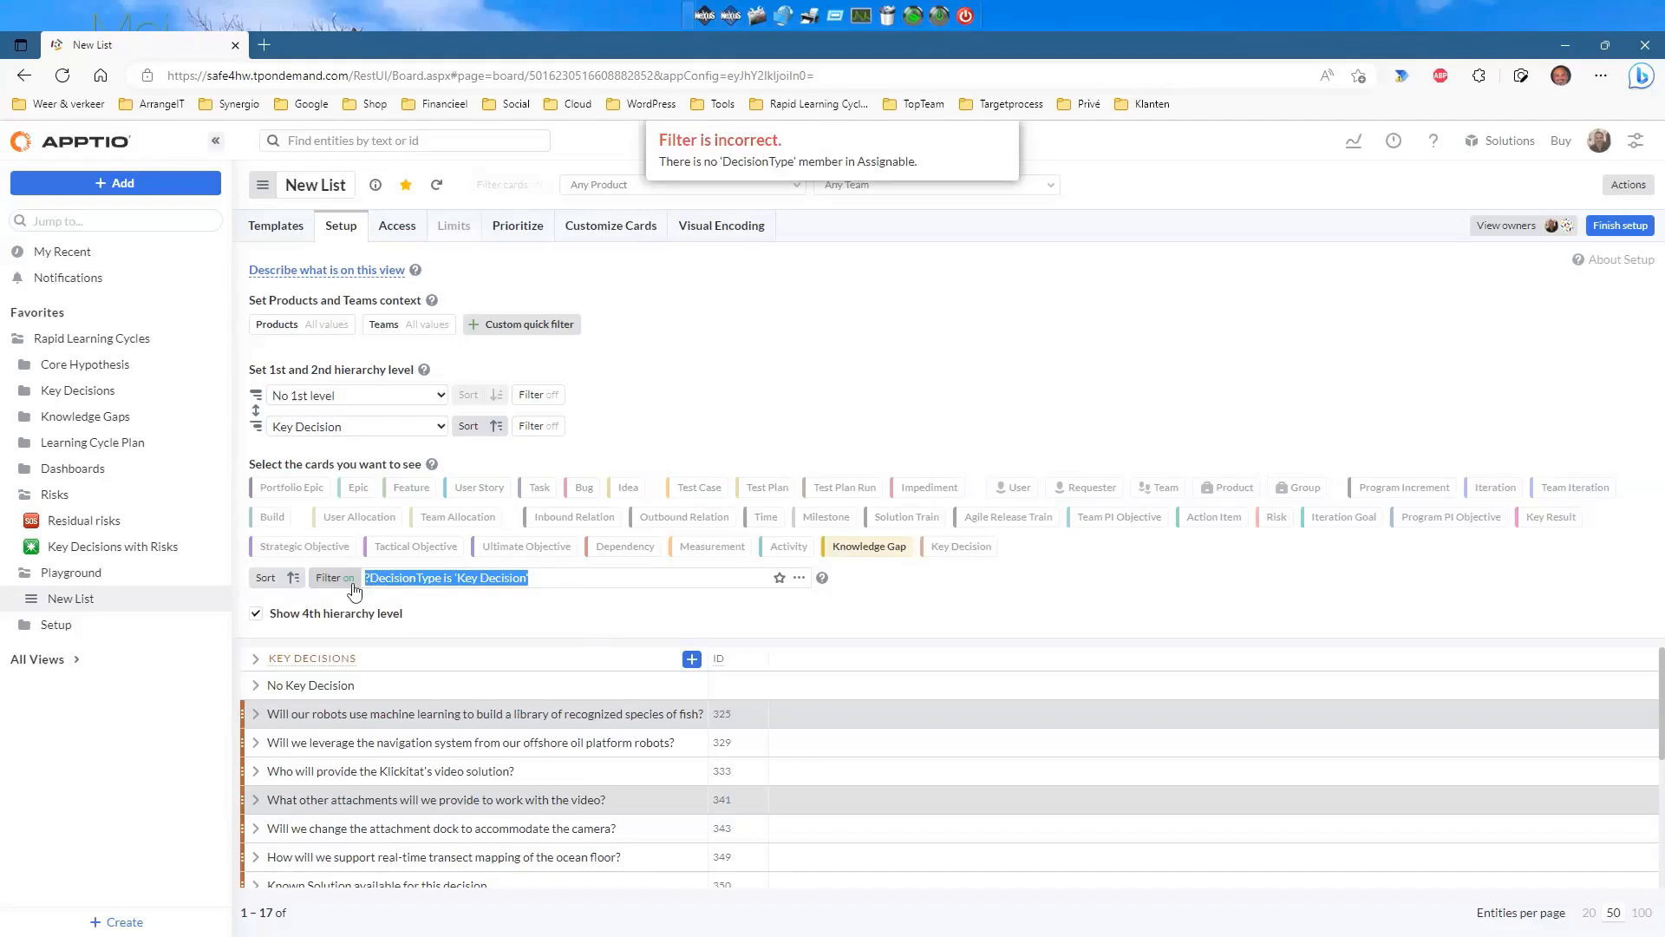
{"action": "key", "text": "BackSpace"}
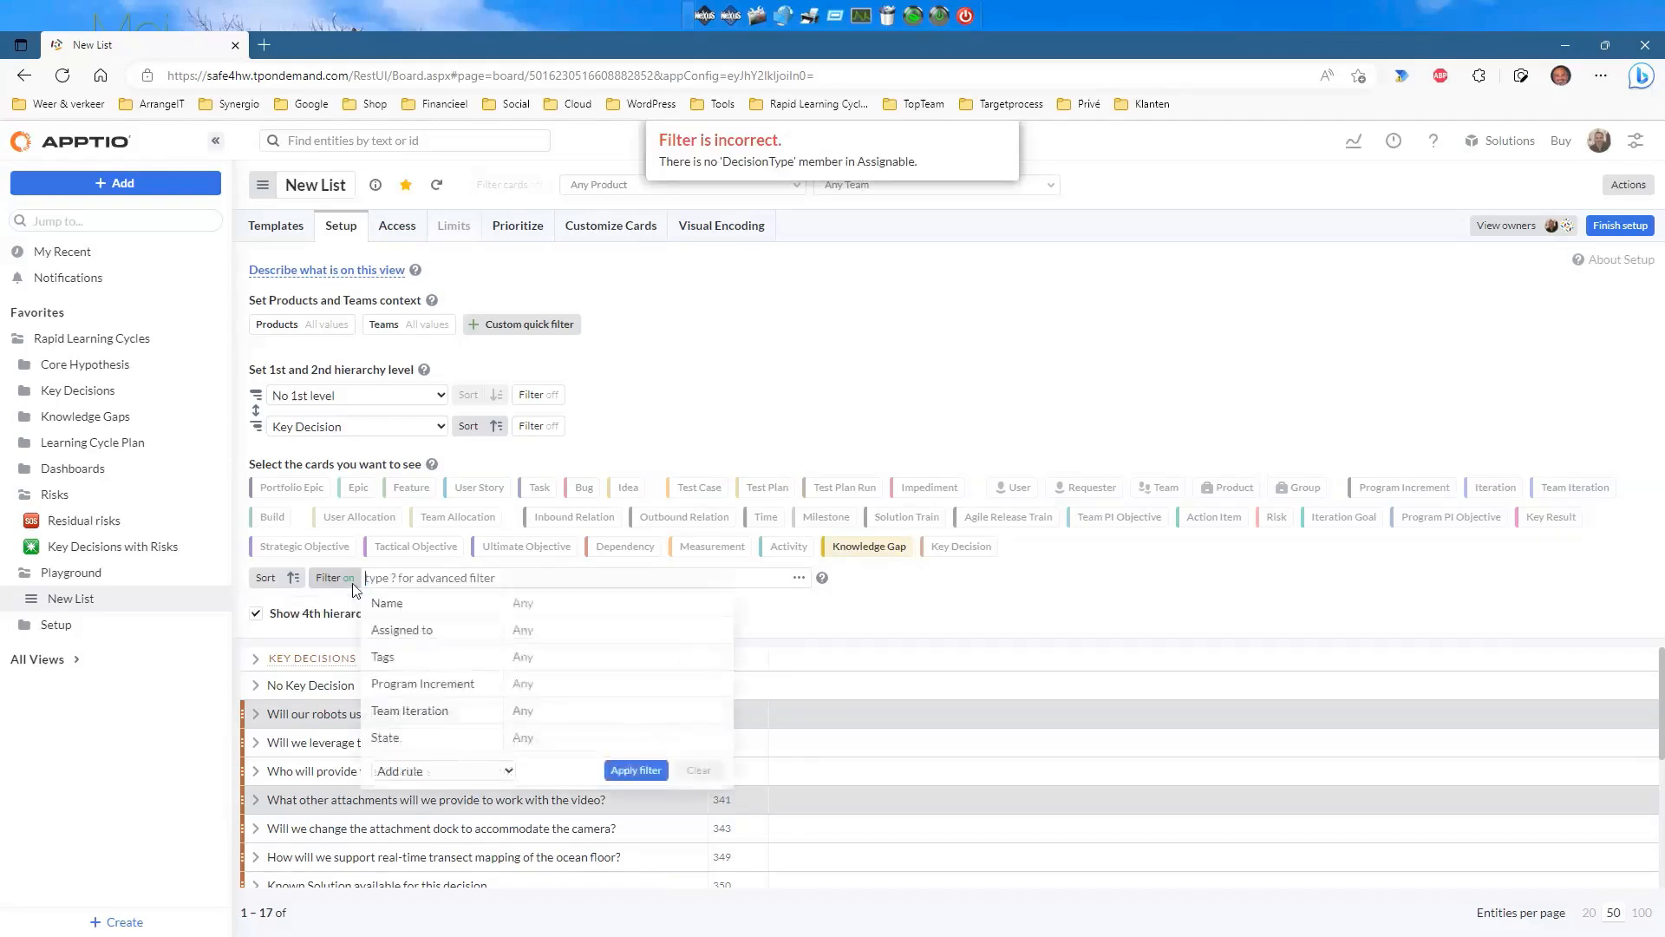
{"action": "left_click", "coordinate": [349, 581]}
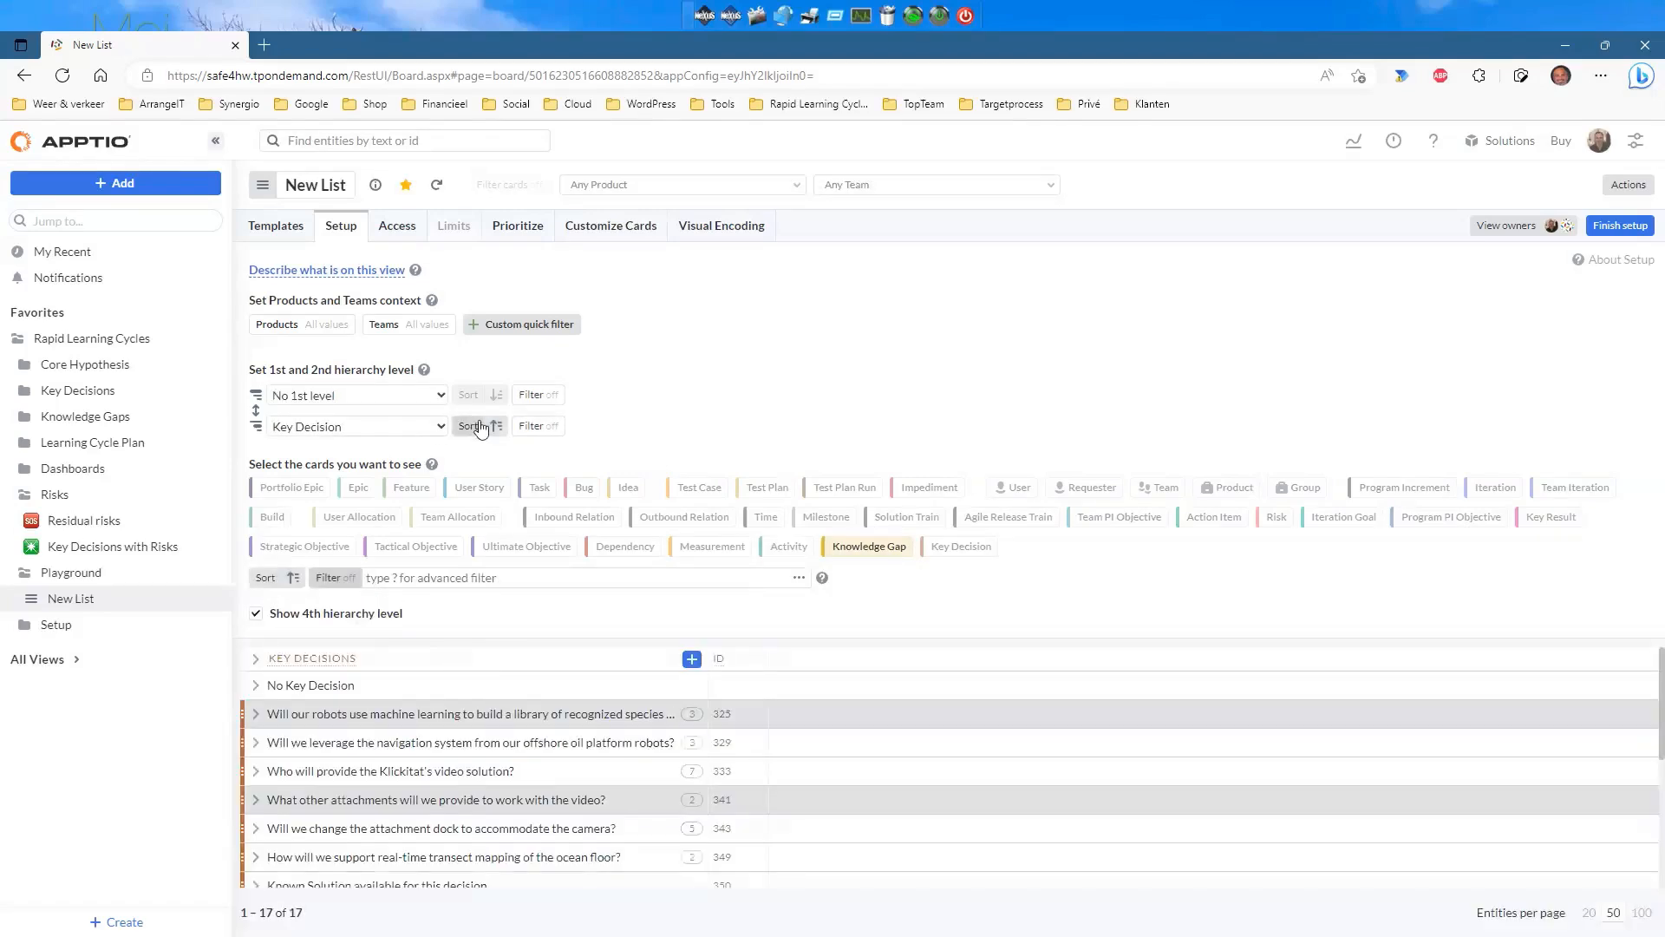
{"action": "left_click", "coordinate": [538, 426]}
{"action": "key", "text": "ctrl+v"}
{"action": "key", "text": "Return"}
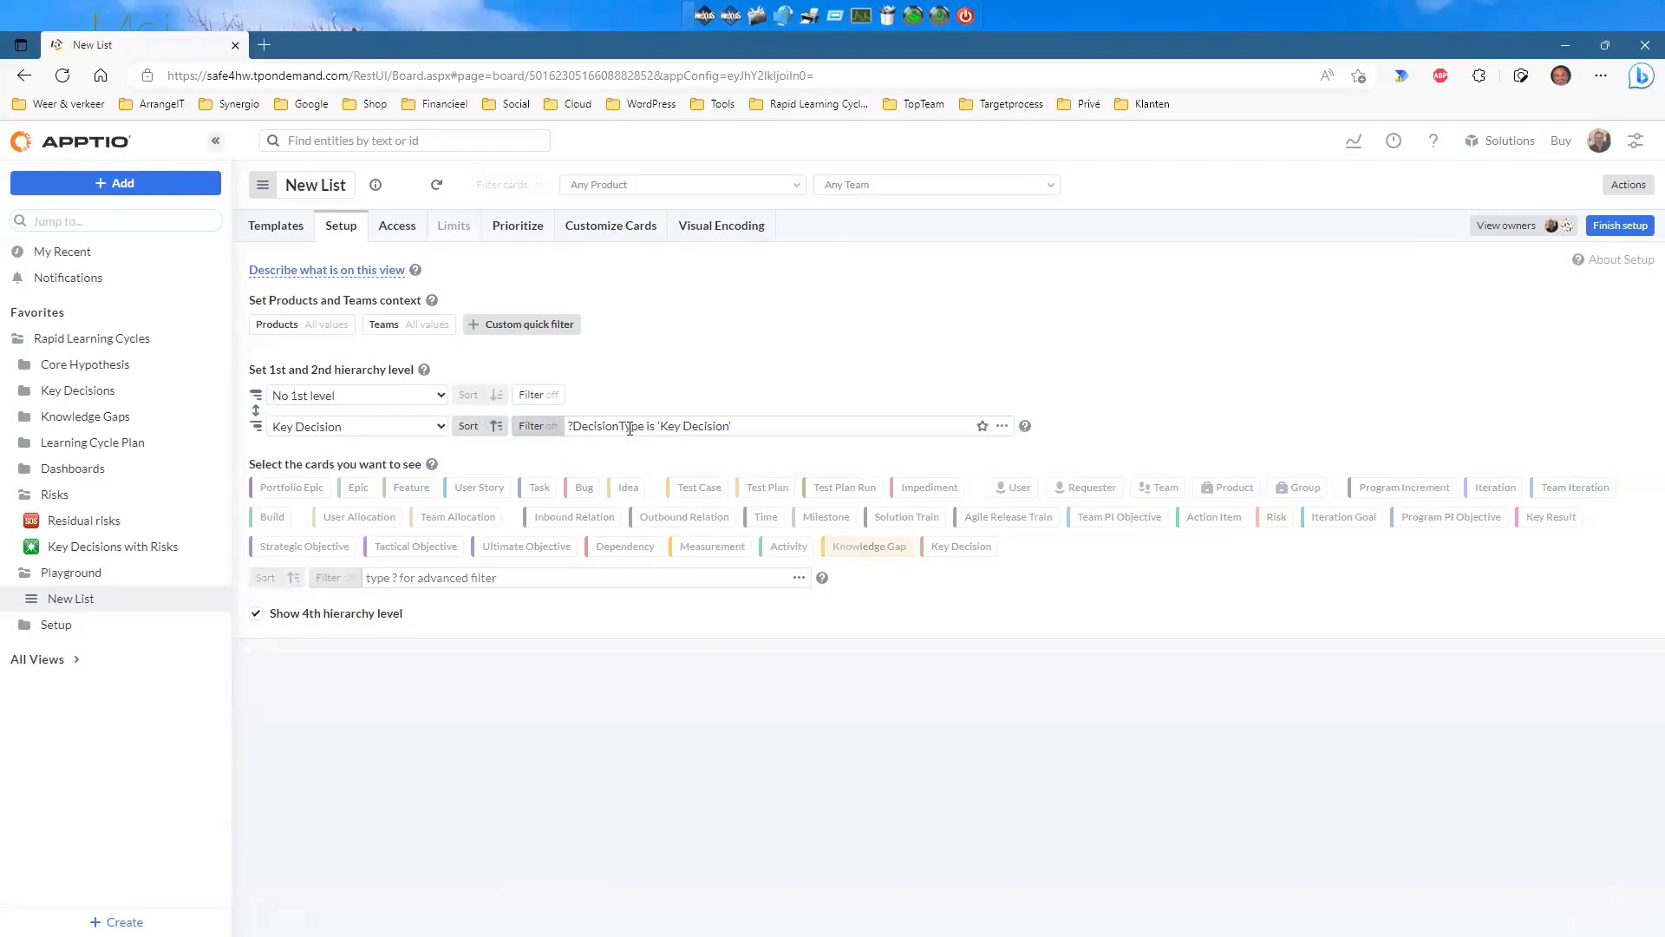
{"action": "left_click", "coordinate": [1618, 225]}
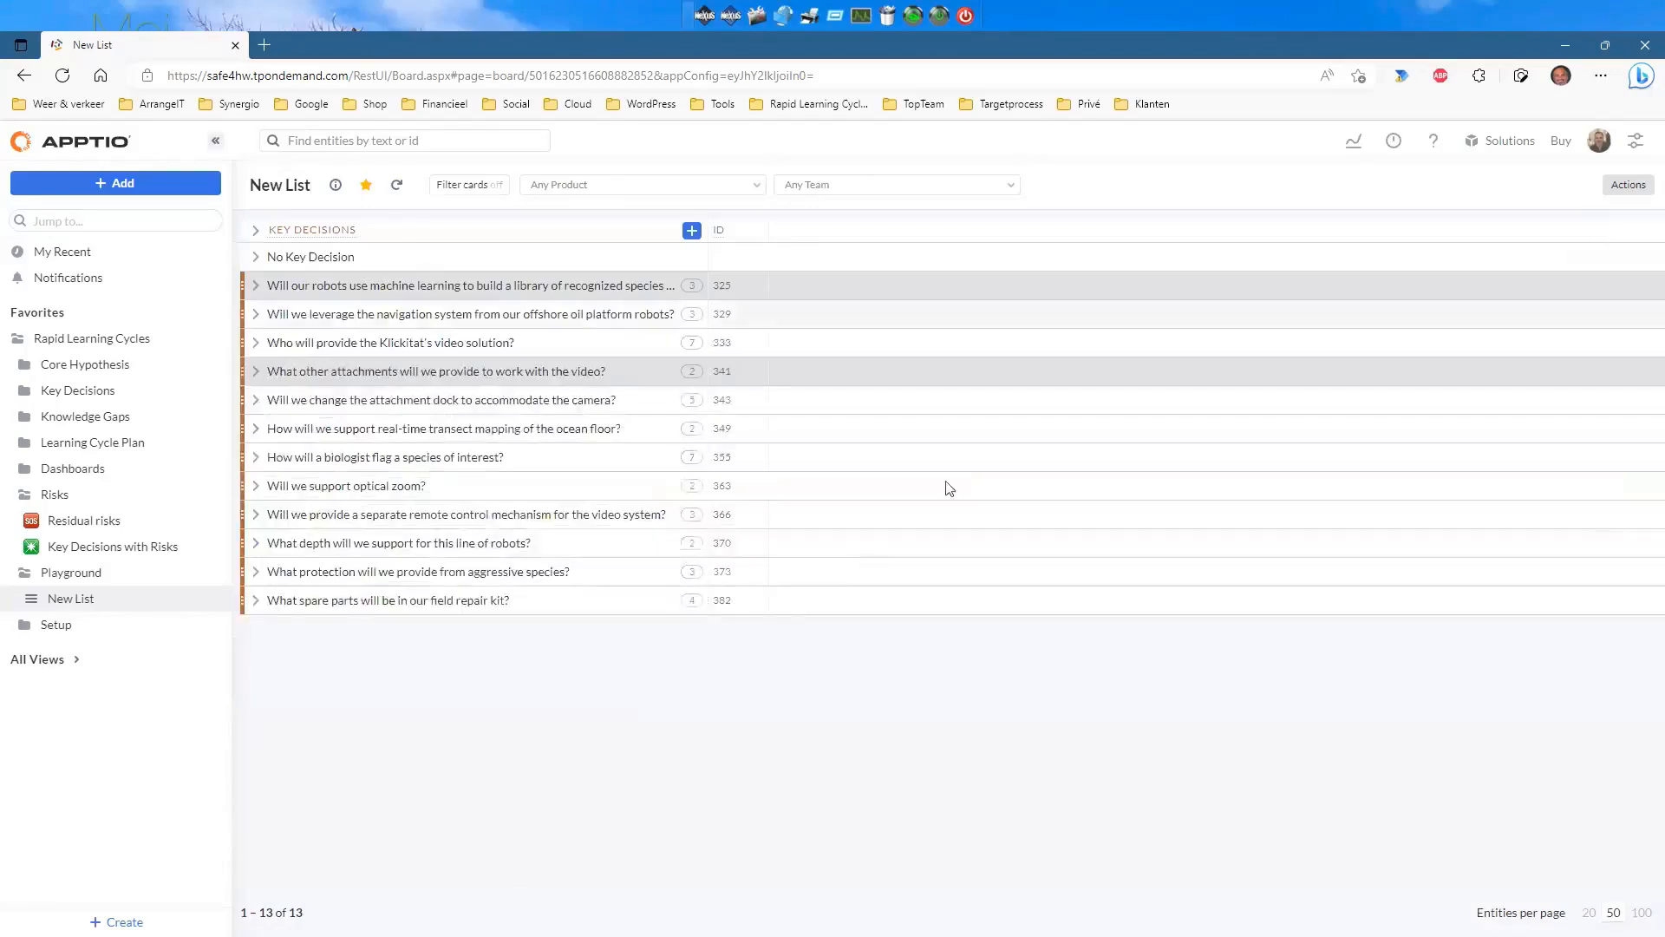
{"action": "left_click", "coordinate": [257, 286]}
{"action": "left_click", "coordinate": [256, 424]}
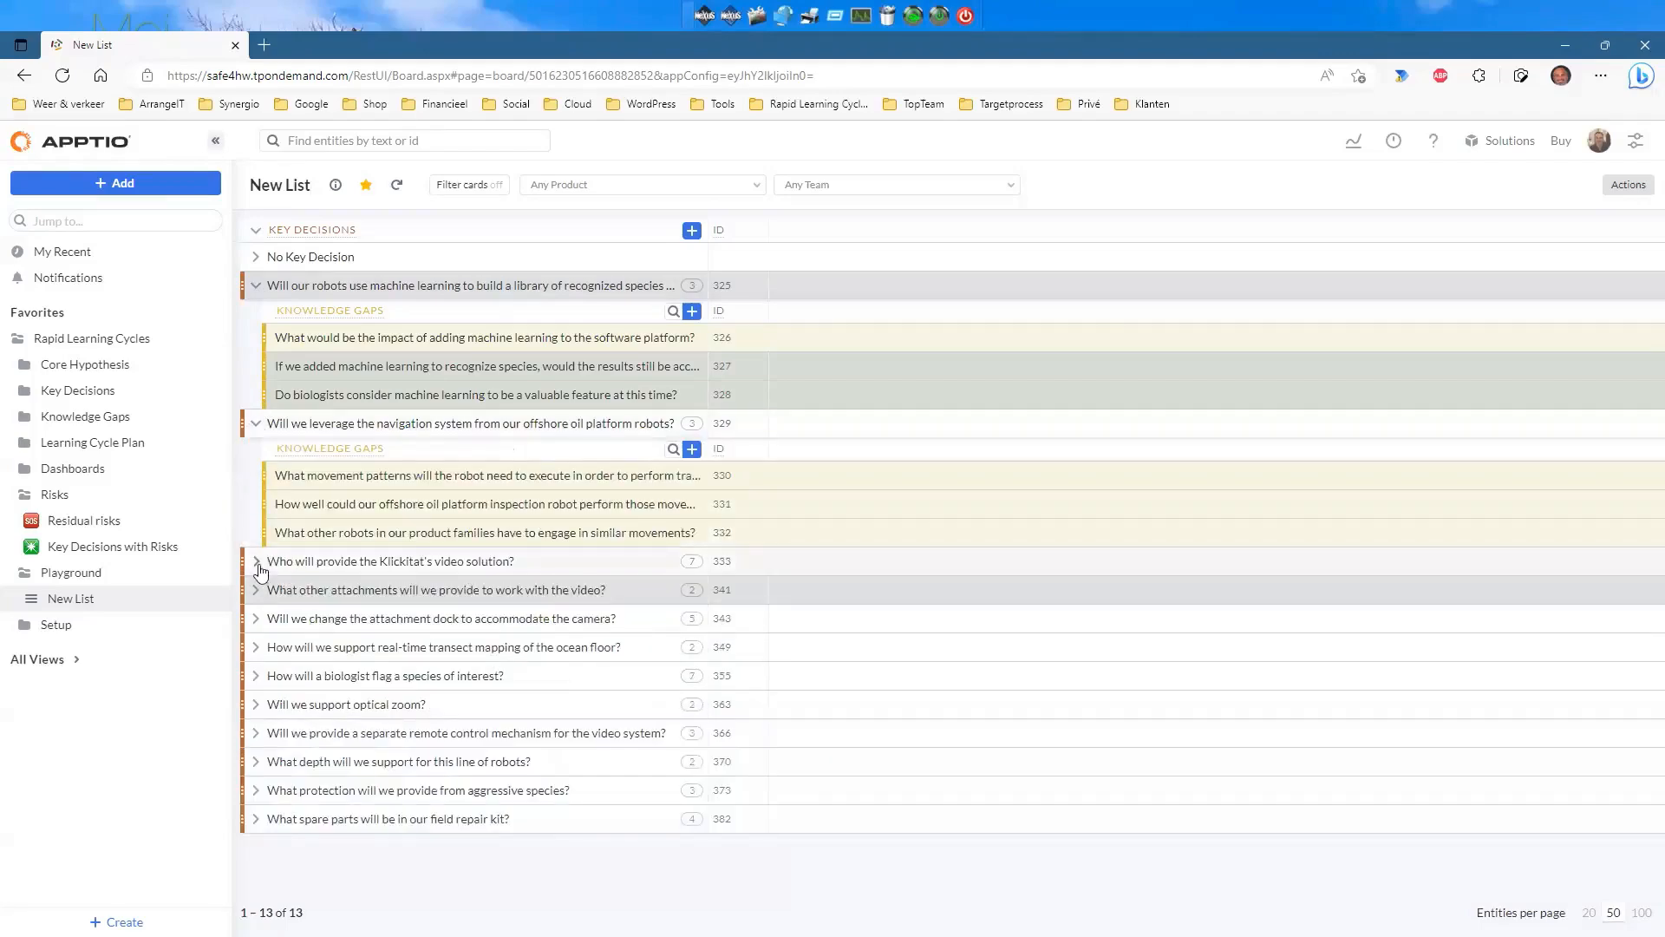
{"action": "left_click", "coordinate": [257, 562]}
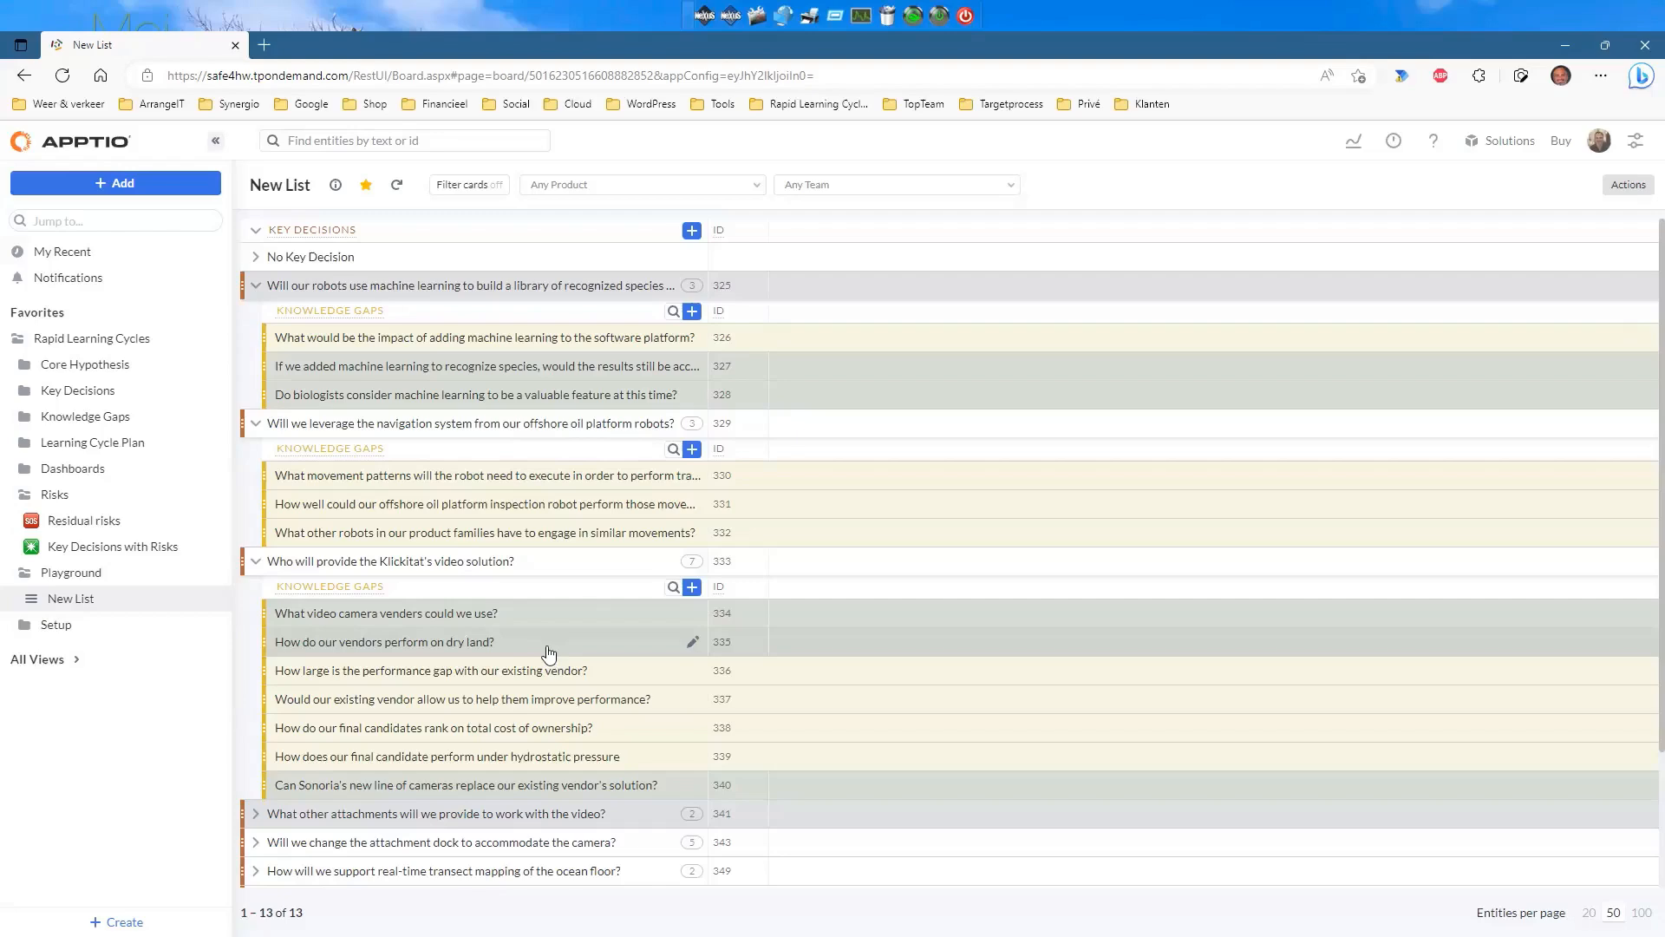
{"action": "left_click", "coordinate": [256, 286]}
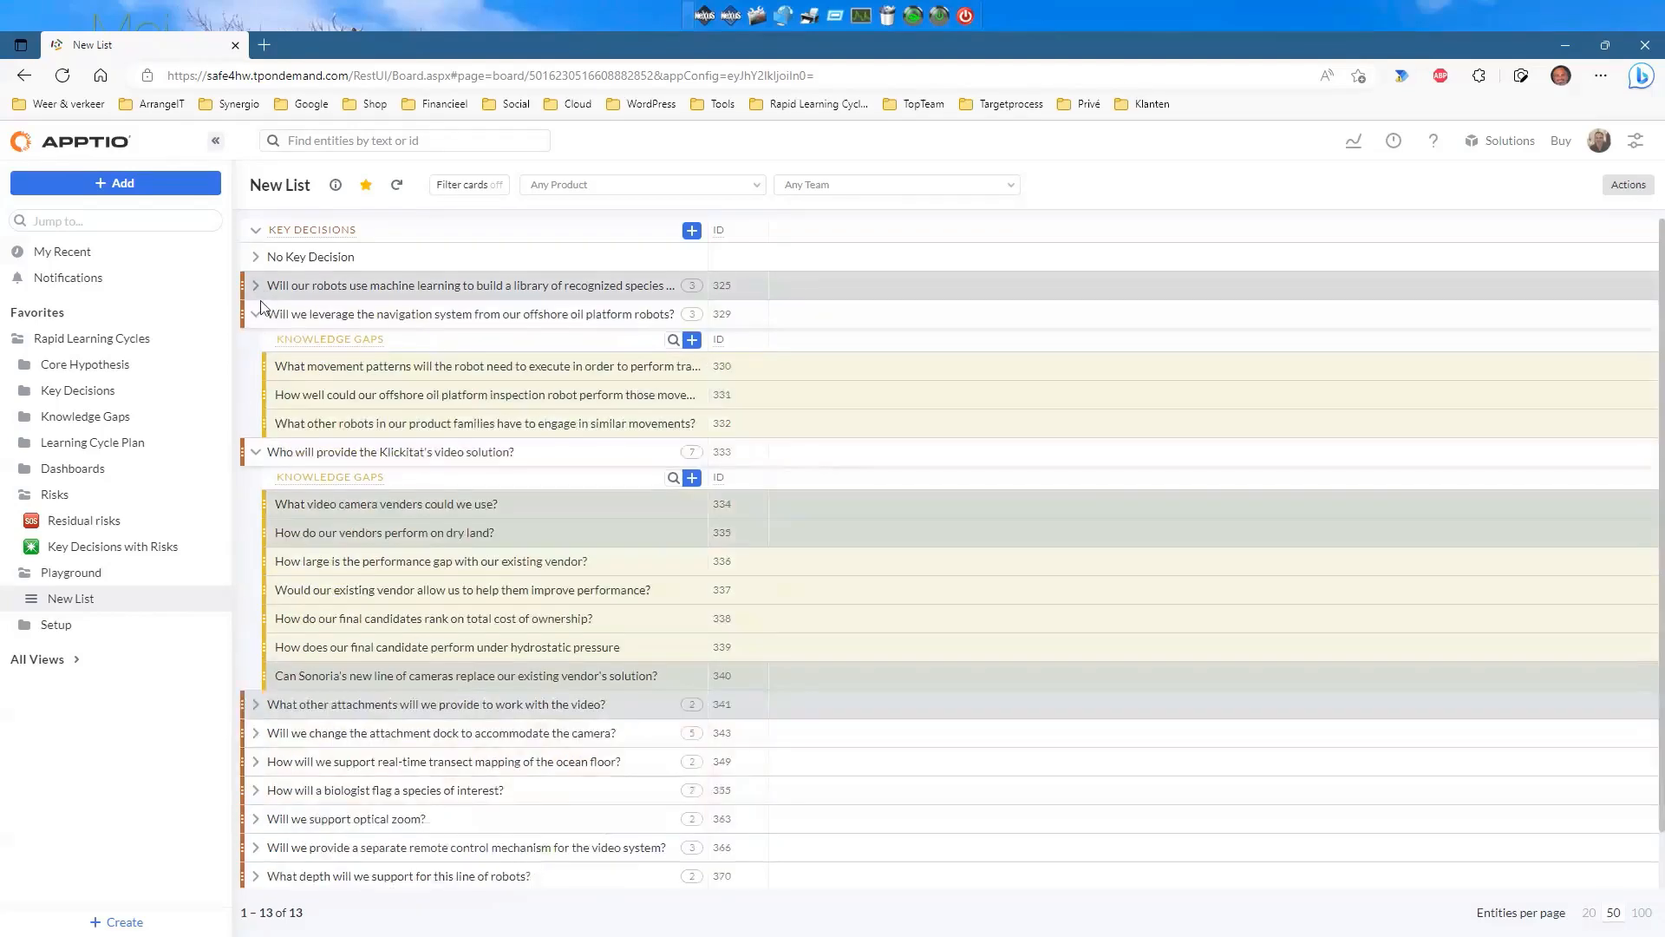
{"action": "left_click", "coordinate": [256, 314]}
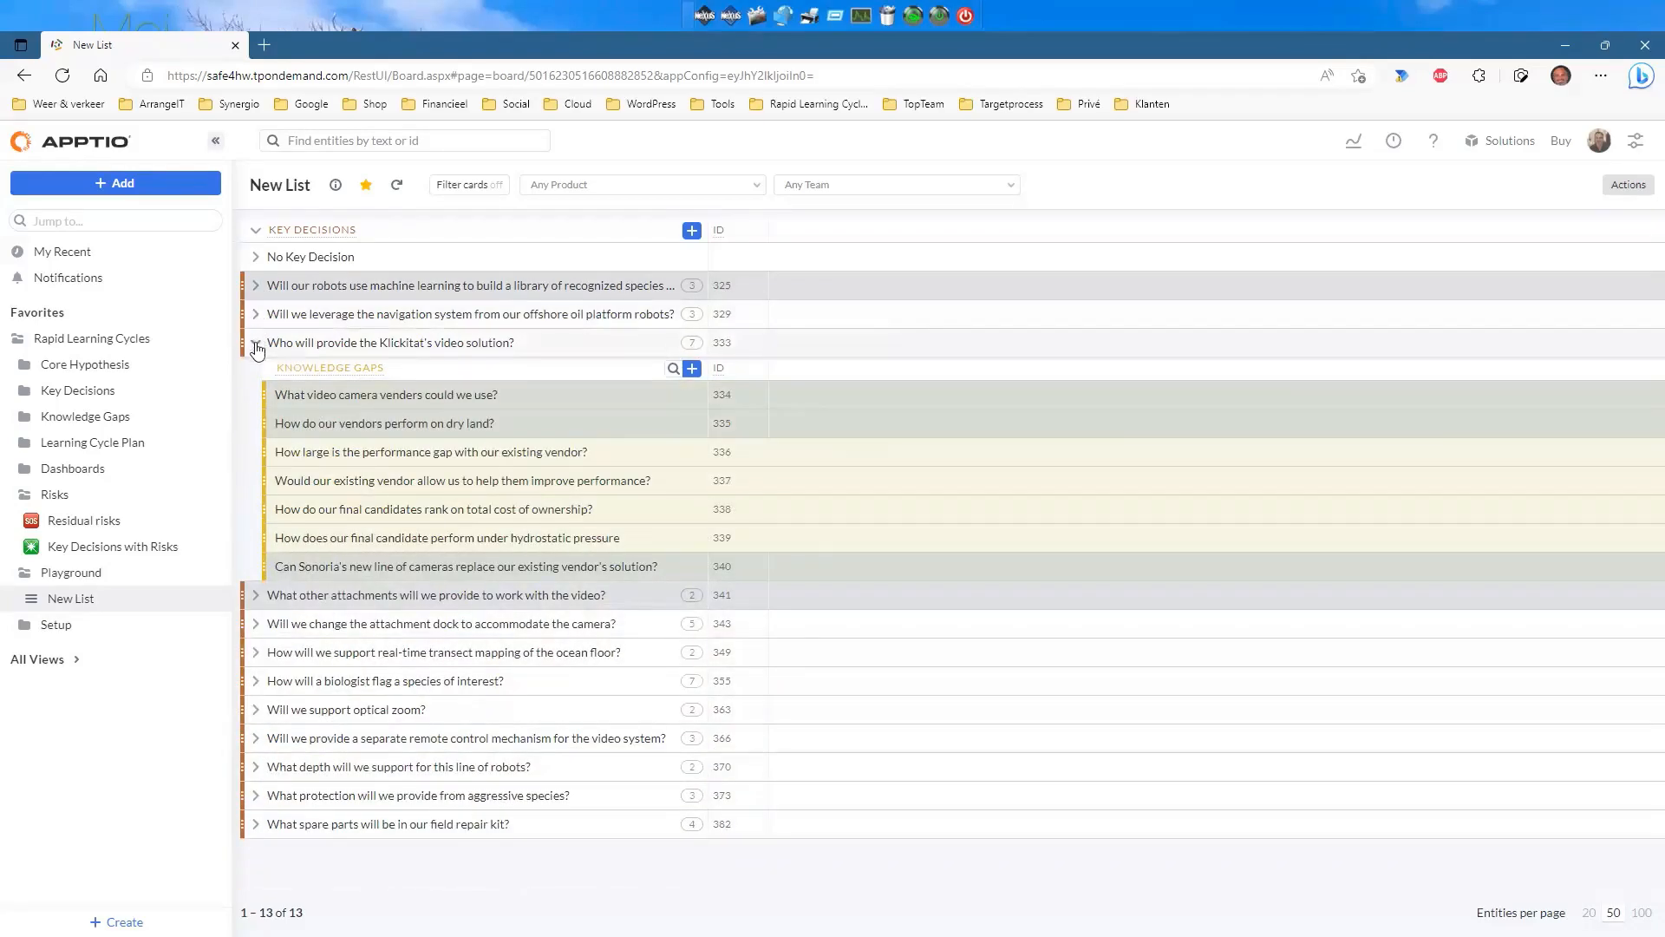
{"action": "left_click", "coordinate": [256, 343]}
Add Project and Assigned people fields to the Key Decision rows' cards and finish setup.
{"action": "left_click", "coordinate": [1625, 190]}
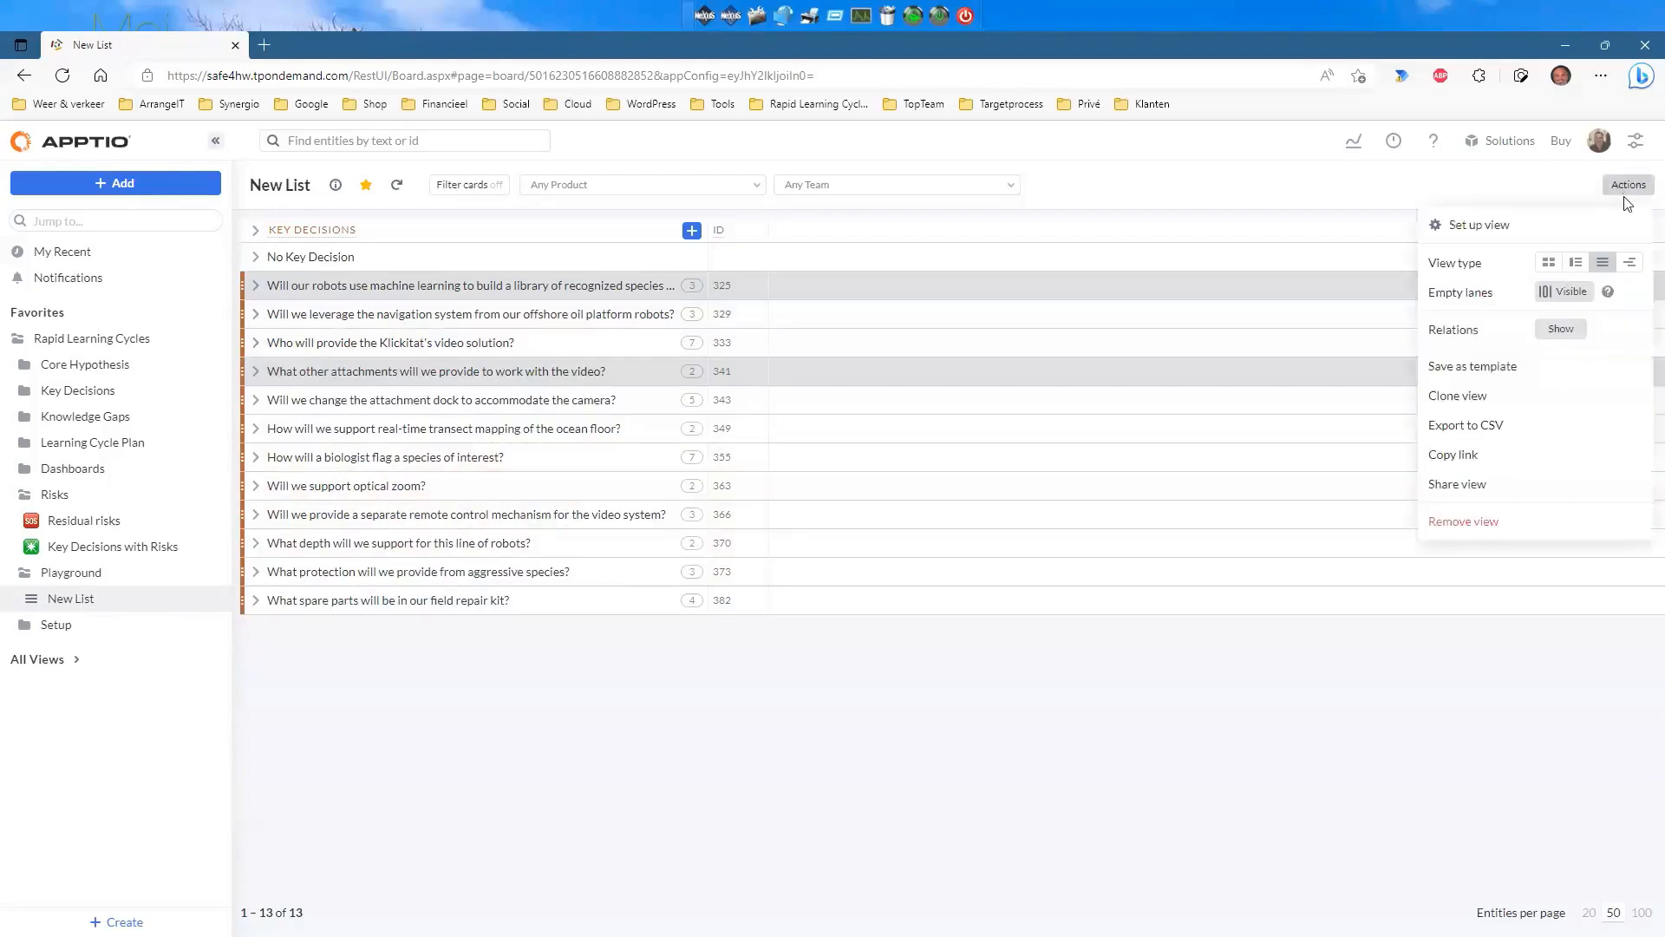
{"action": "left_click", "coordinate": [1457, 224]}
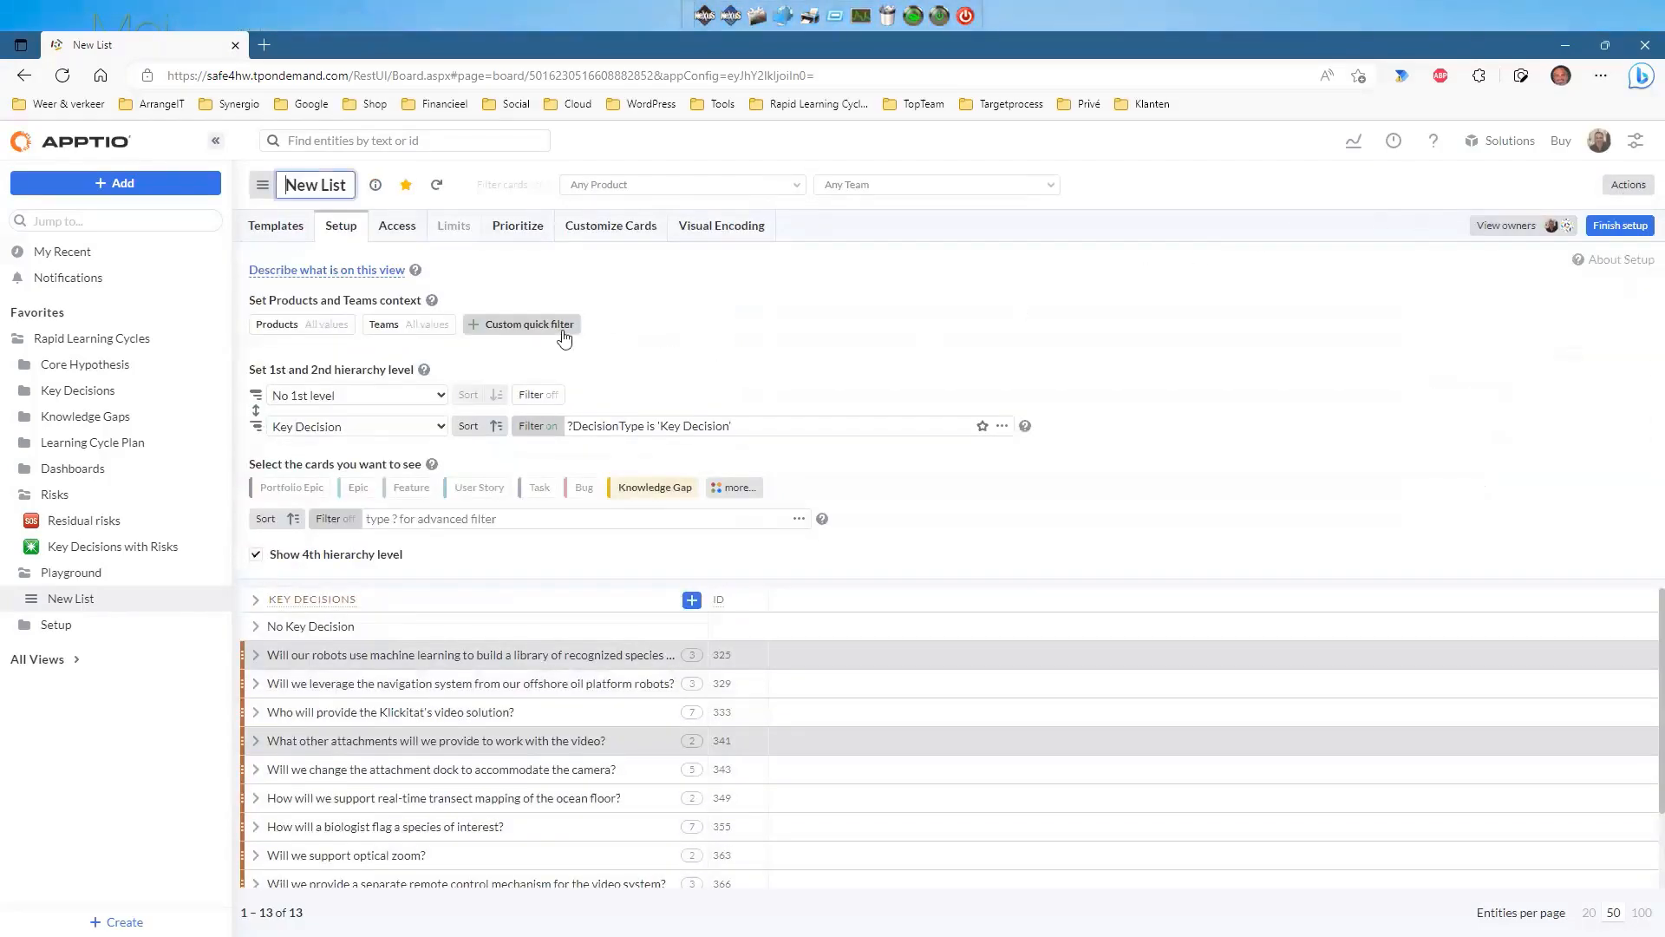
{"action": "left_click", "coordinate": [630, 230]}
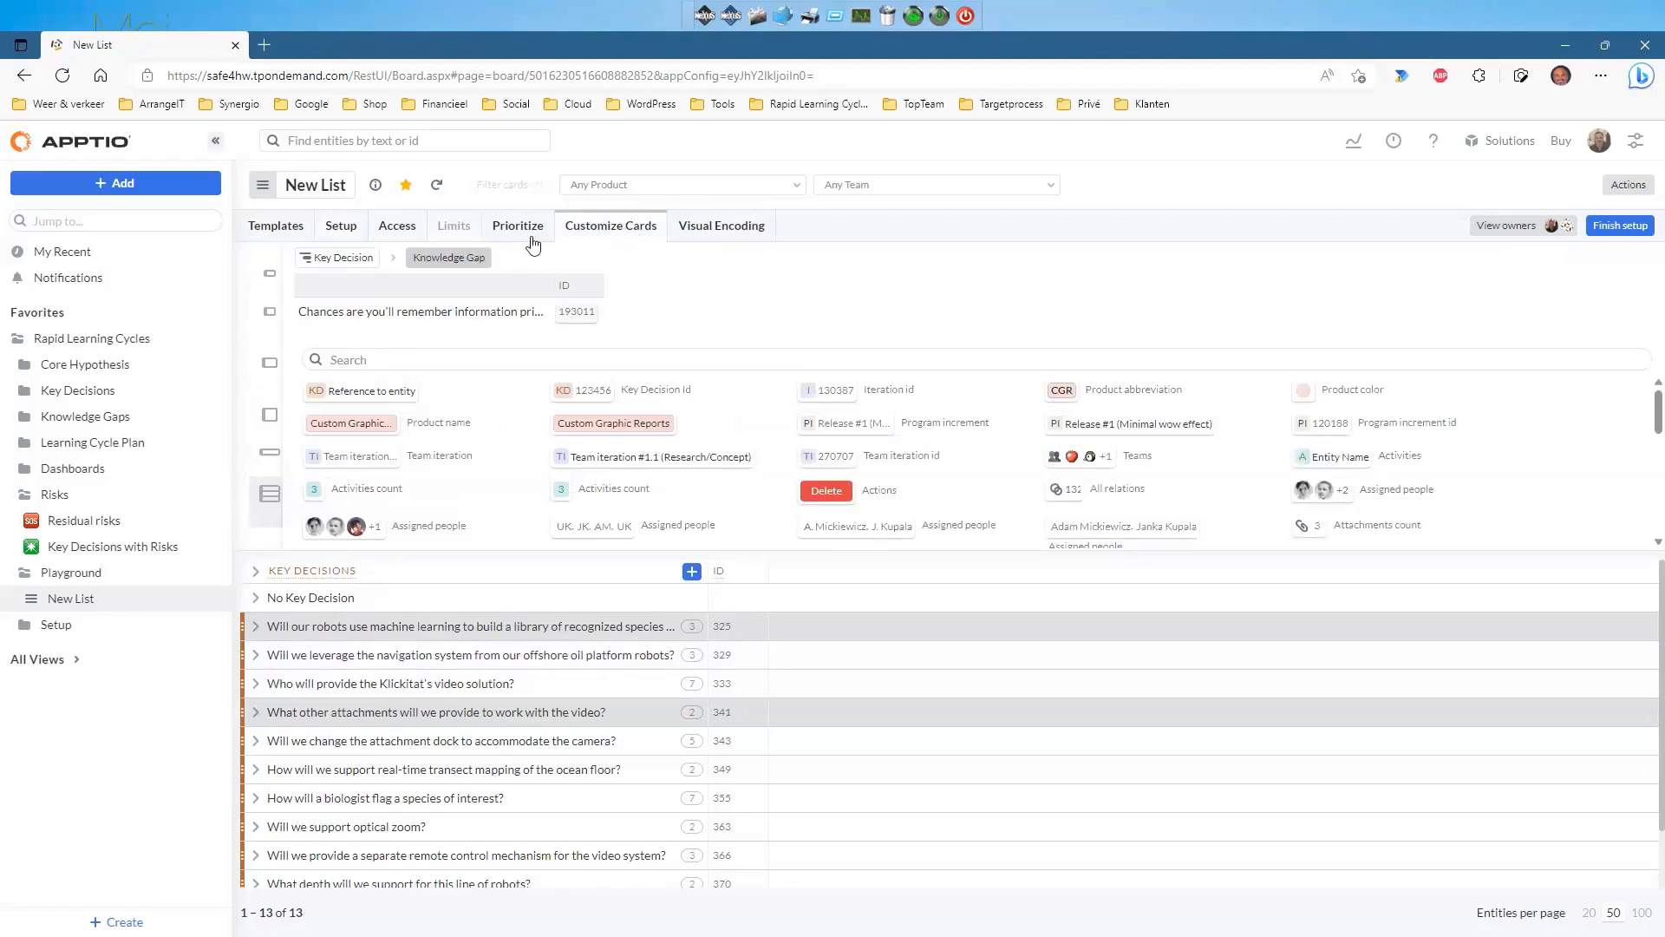
{"action": "left_click", "coordinate": [336, 258]}
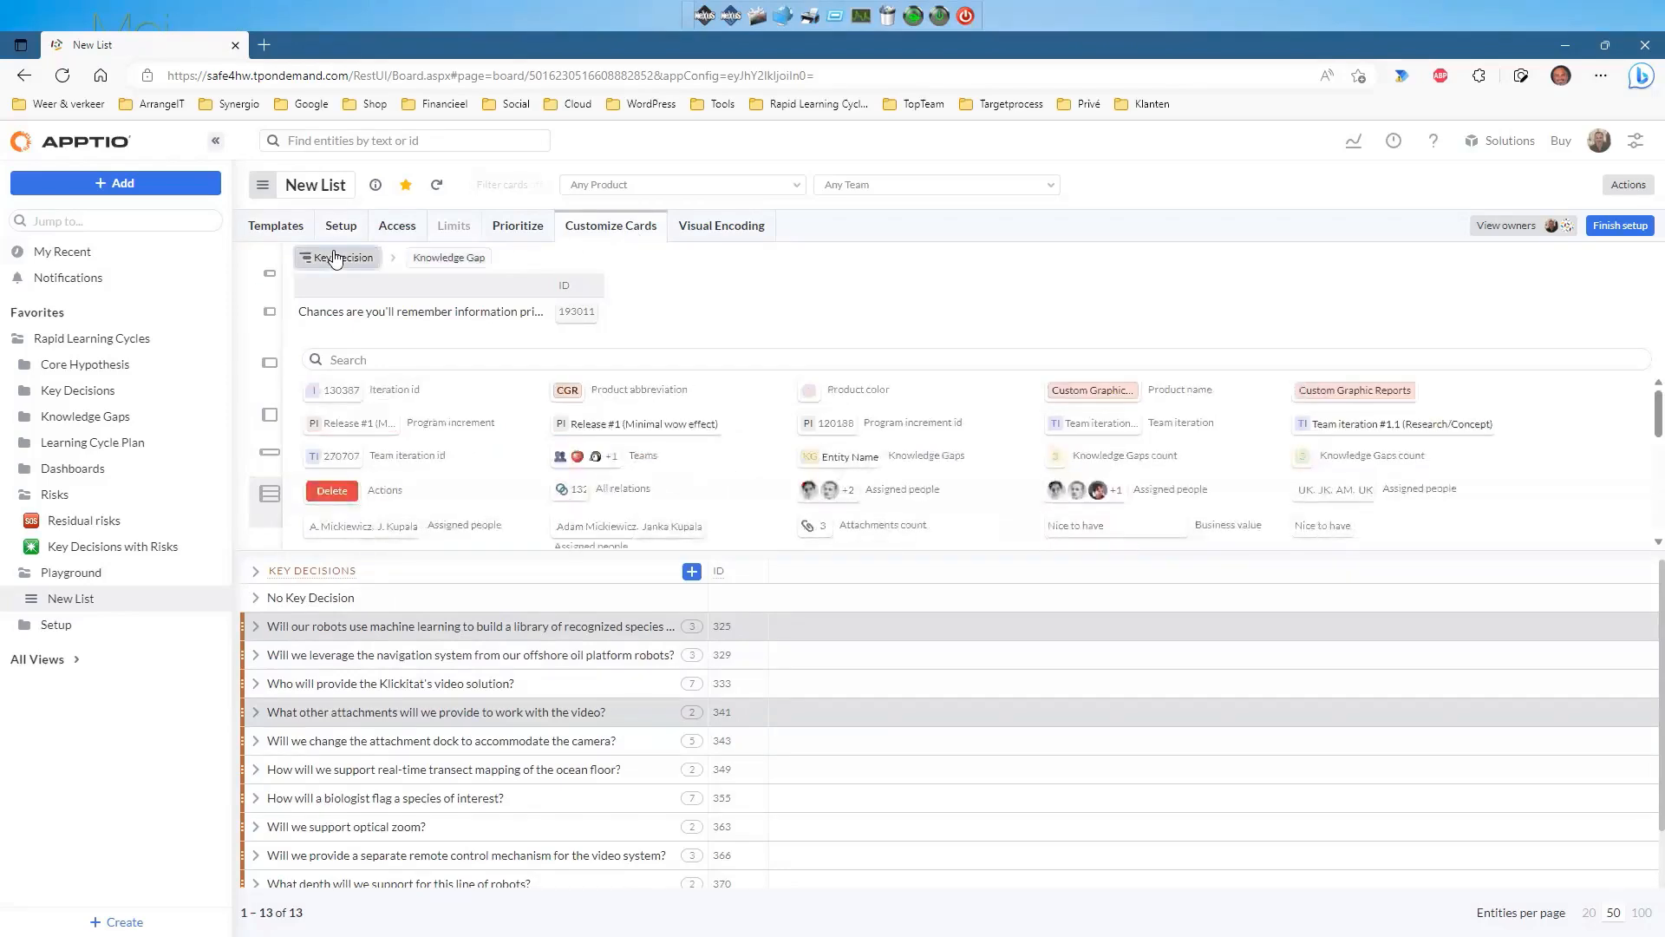
{"action": "left_click_drag", "start_coordinate": [568, 389], "coordinate": [650, 299]}
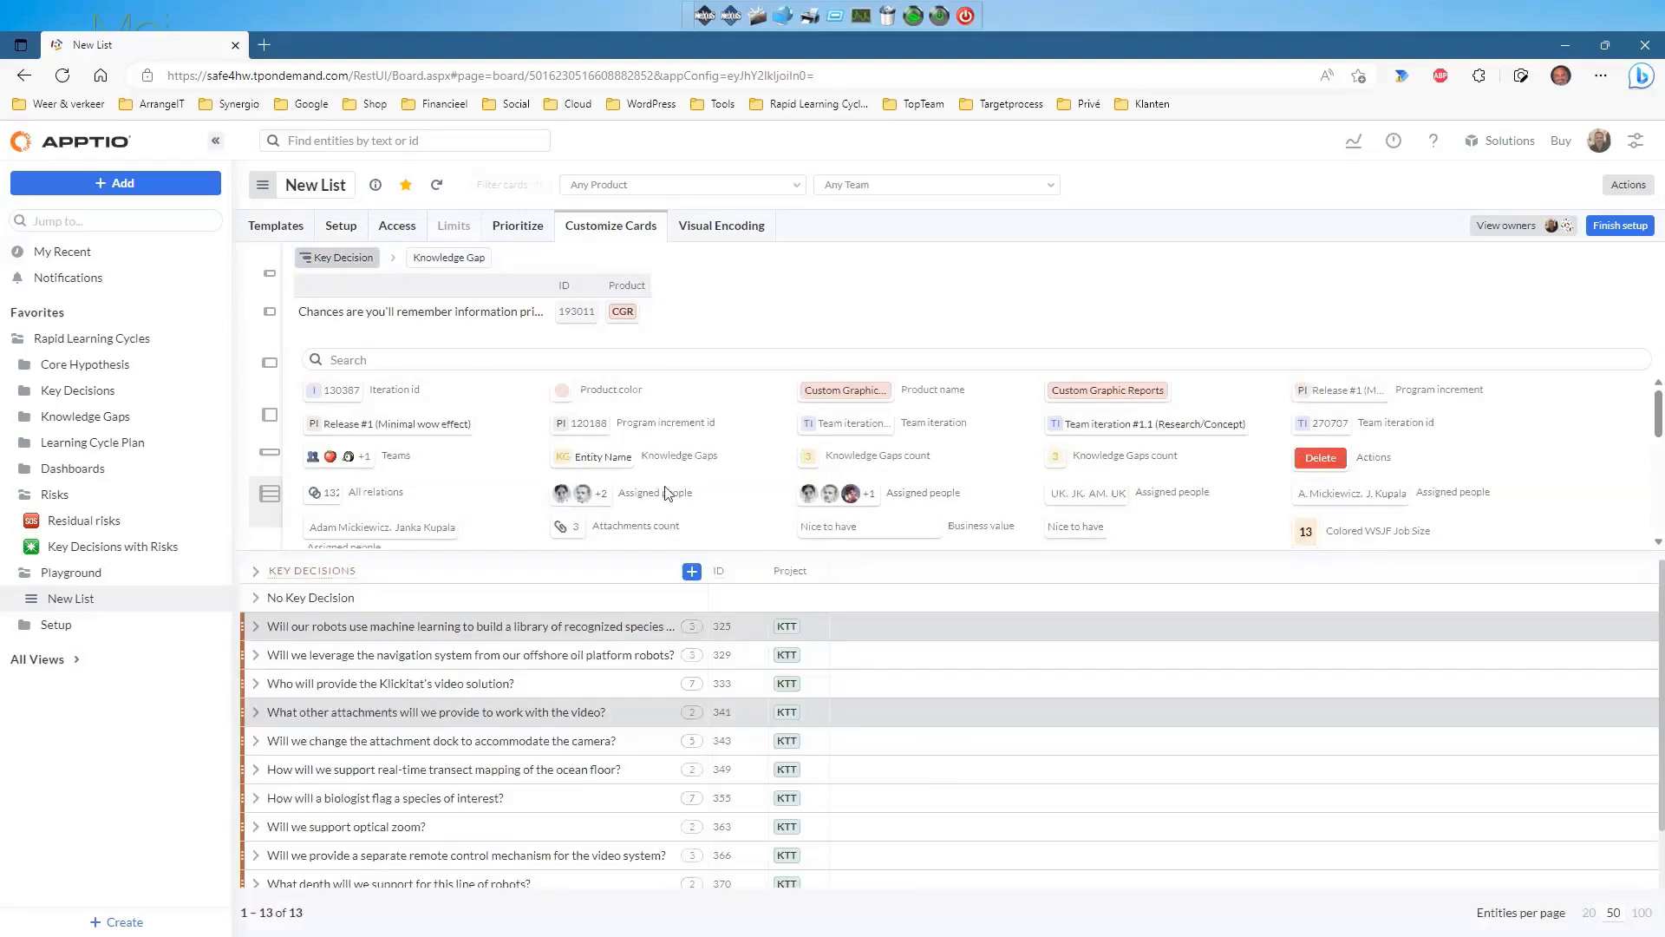
{"action": "left_click_drag", "start_coordinate": [1357, 496], "coordinate": [769, 301]}
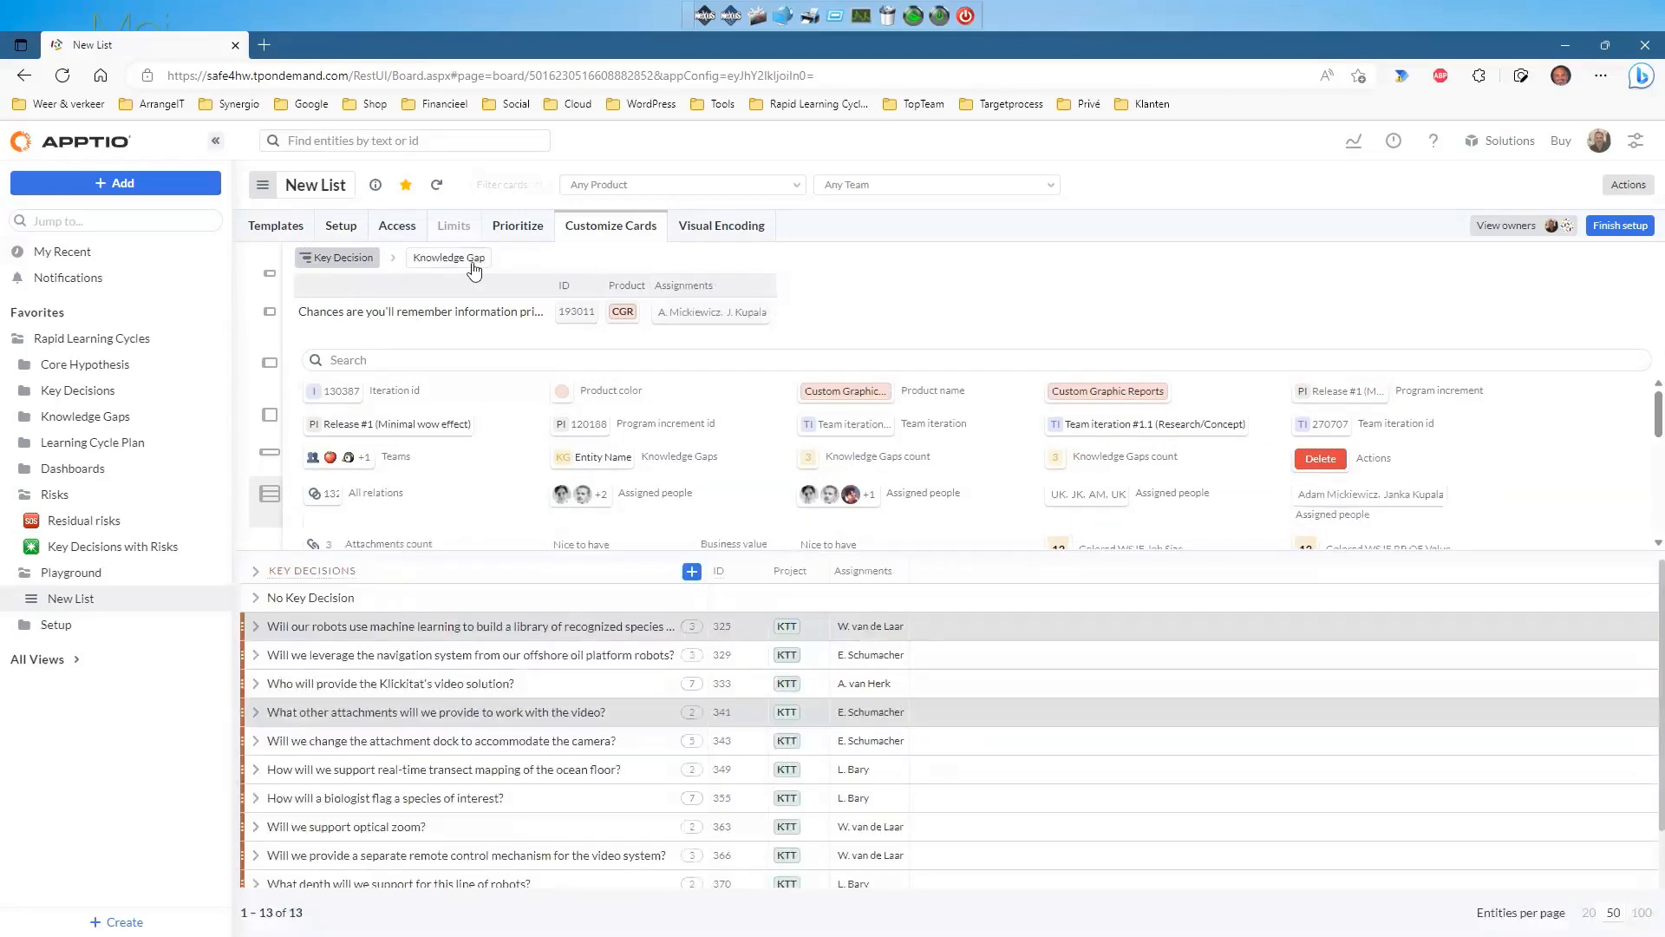
{"action": "left_click", "coordinate": [471, 258]}
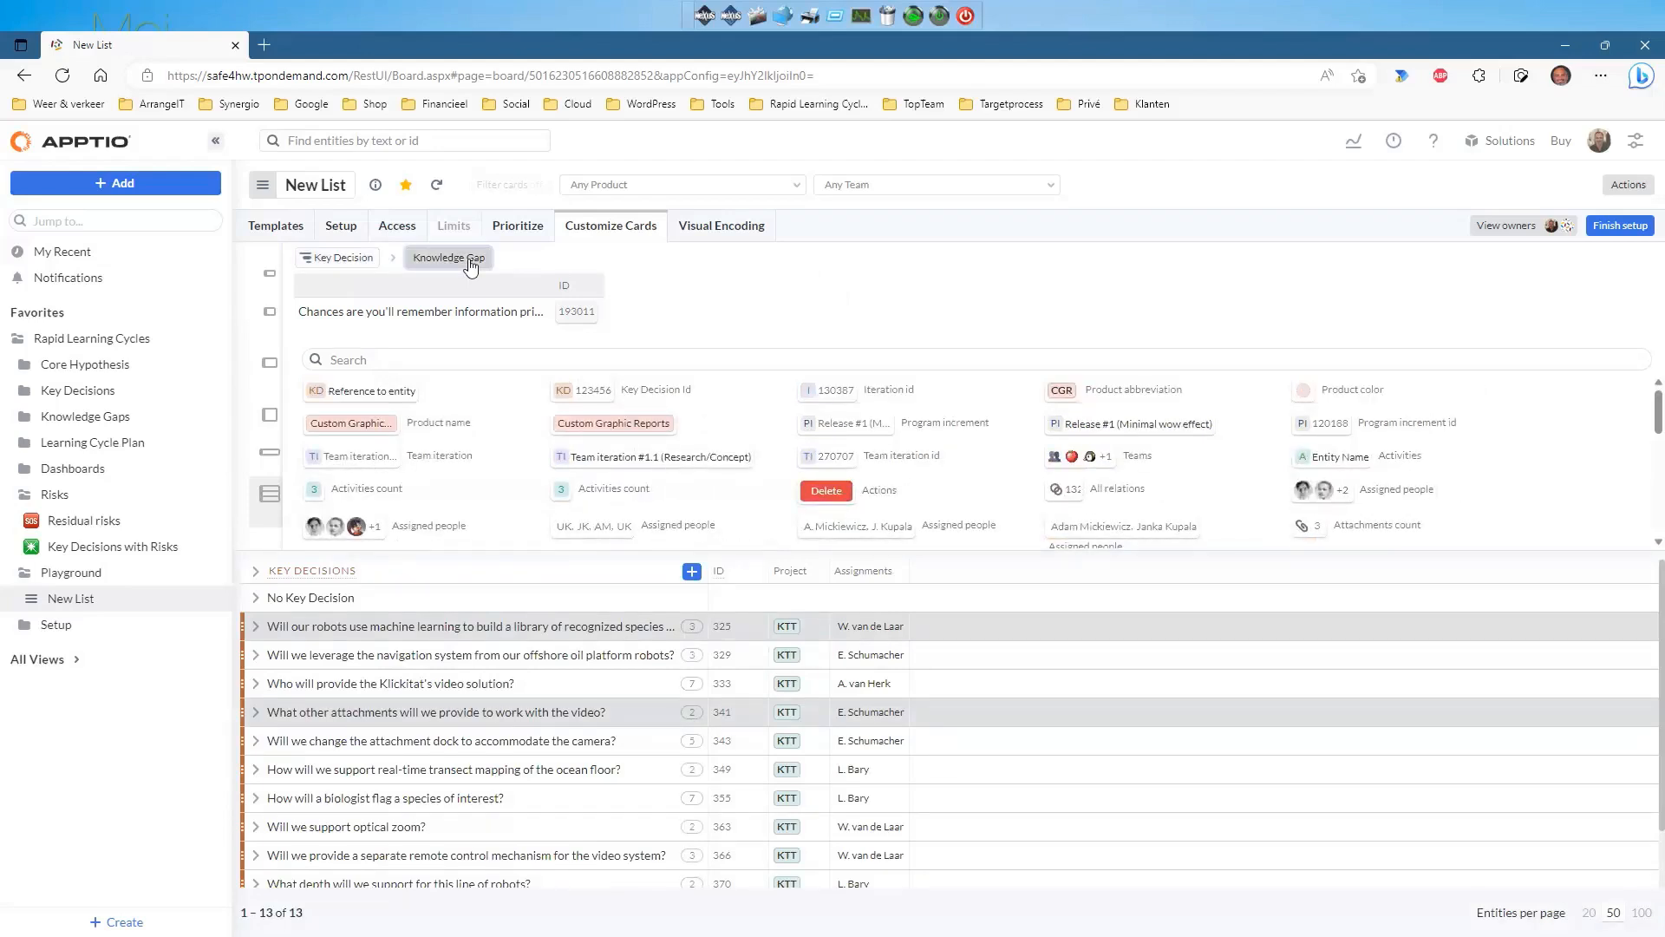
{"action": "left_click", "coordinate": [1620, 226]}
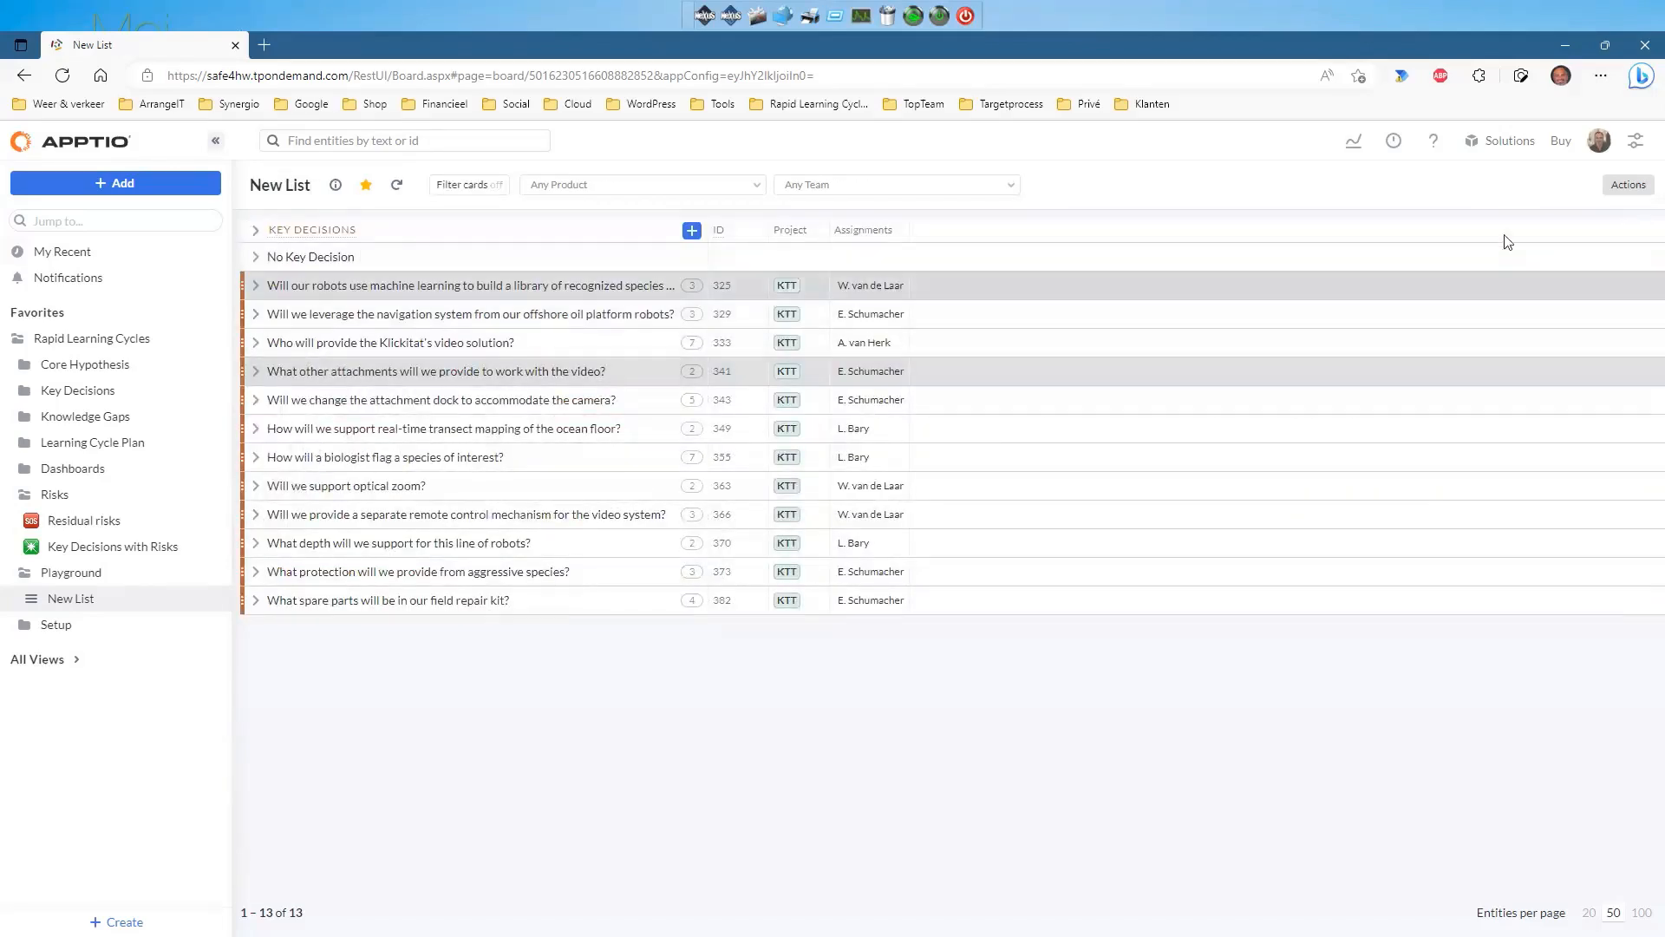
Switch New List to a board view with each key decision as a lane of knowledge-gap cards.
{"action": "left_click", "coordinate": [1628, 188]}
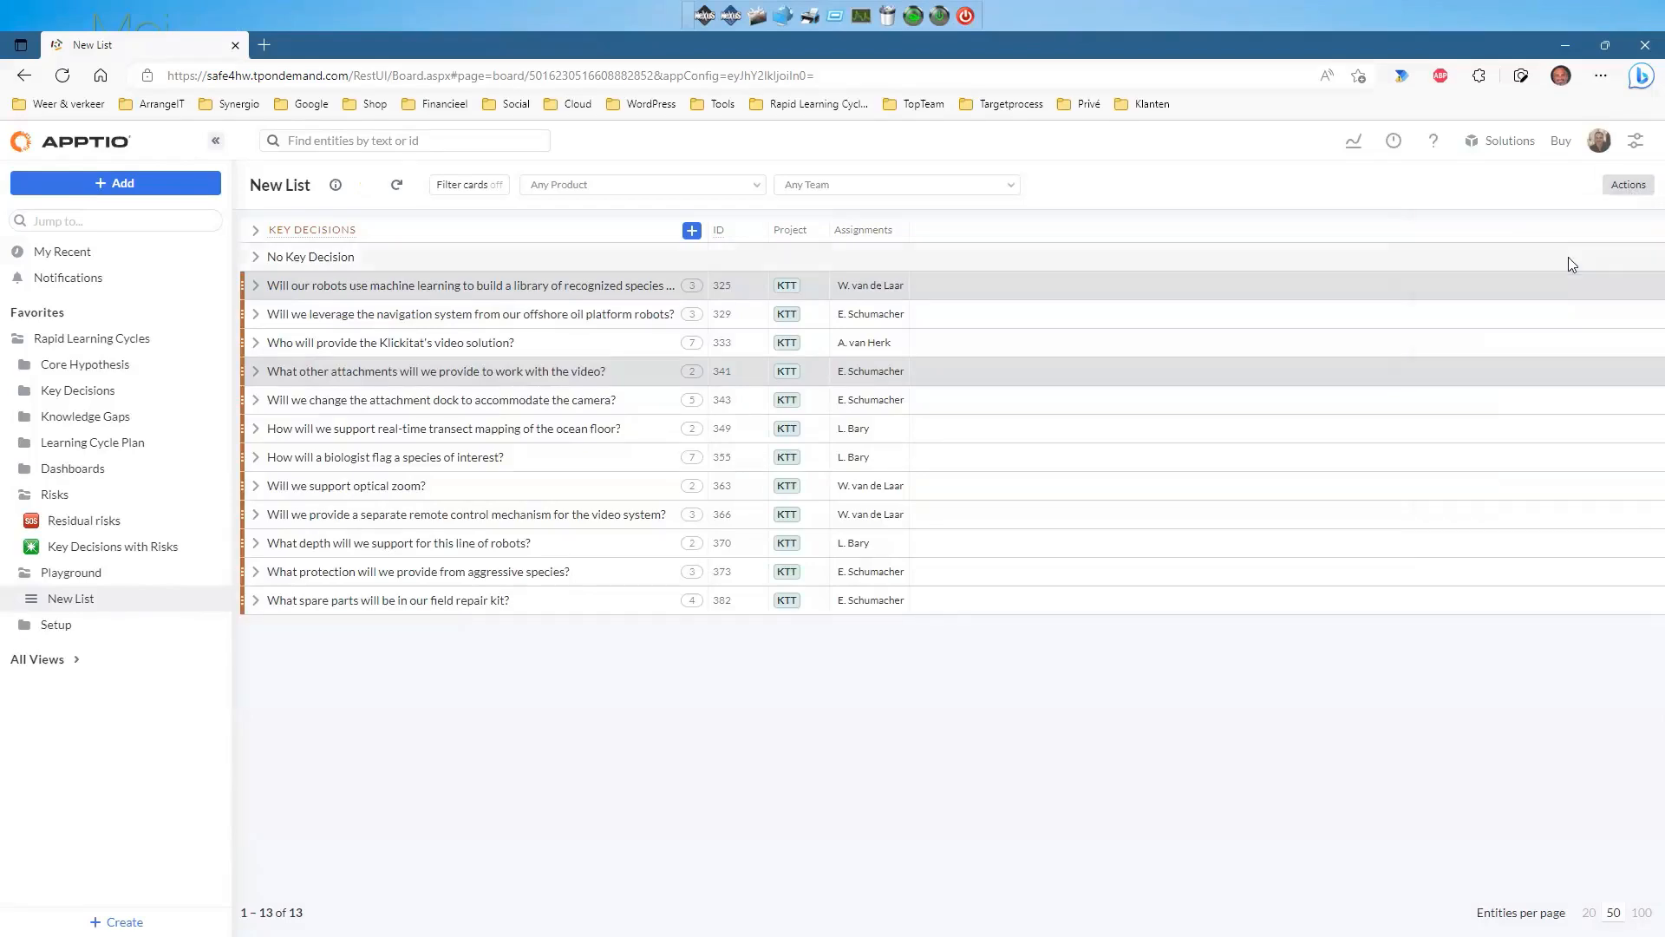
{"action": "left_click", "coordinate": [1576, 262]}
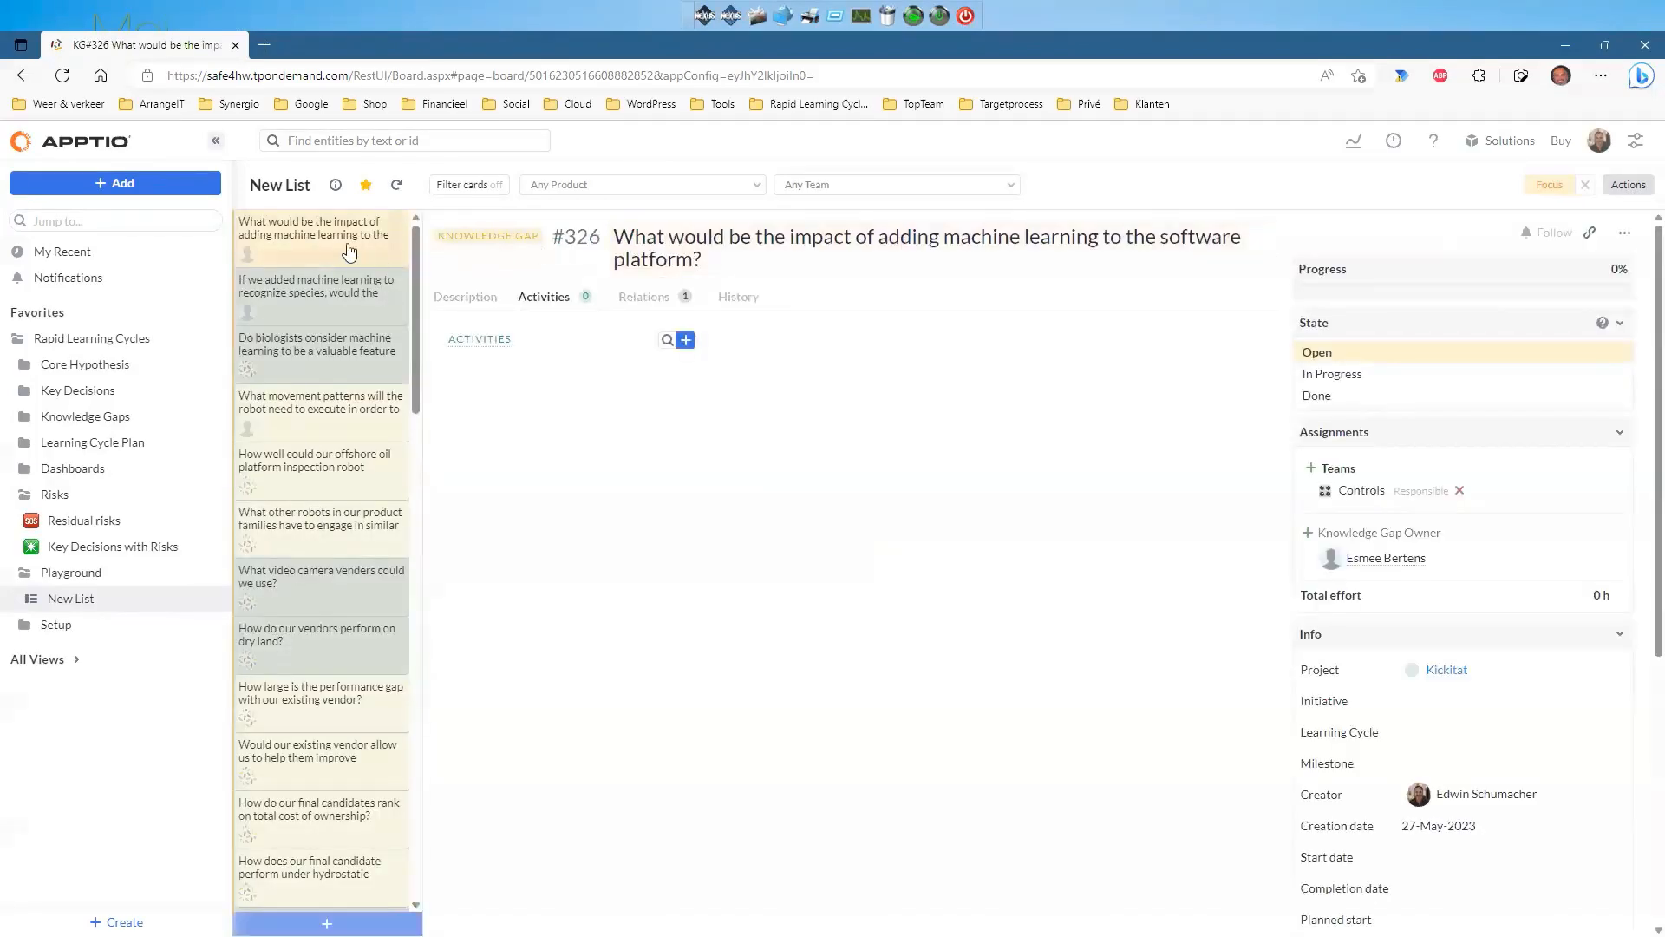
{"action": "left_click", "coordinate": [1618, 188]}
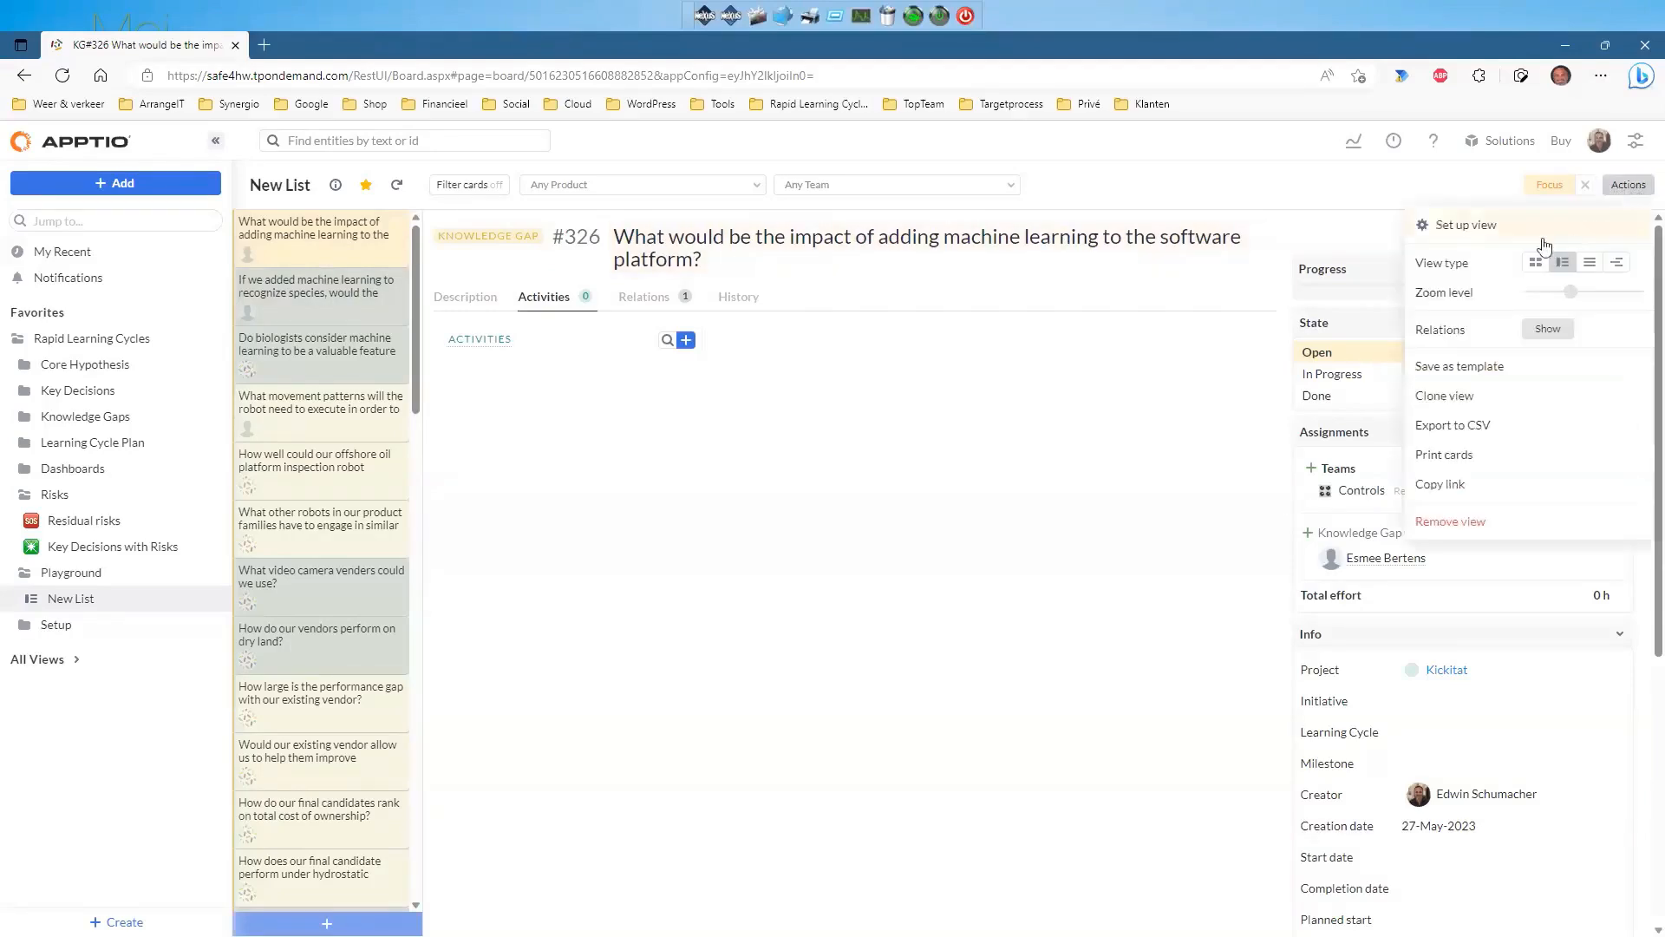
{"action": "left_click", "coordinate": [1534, 265]}
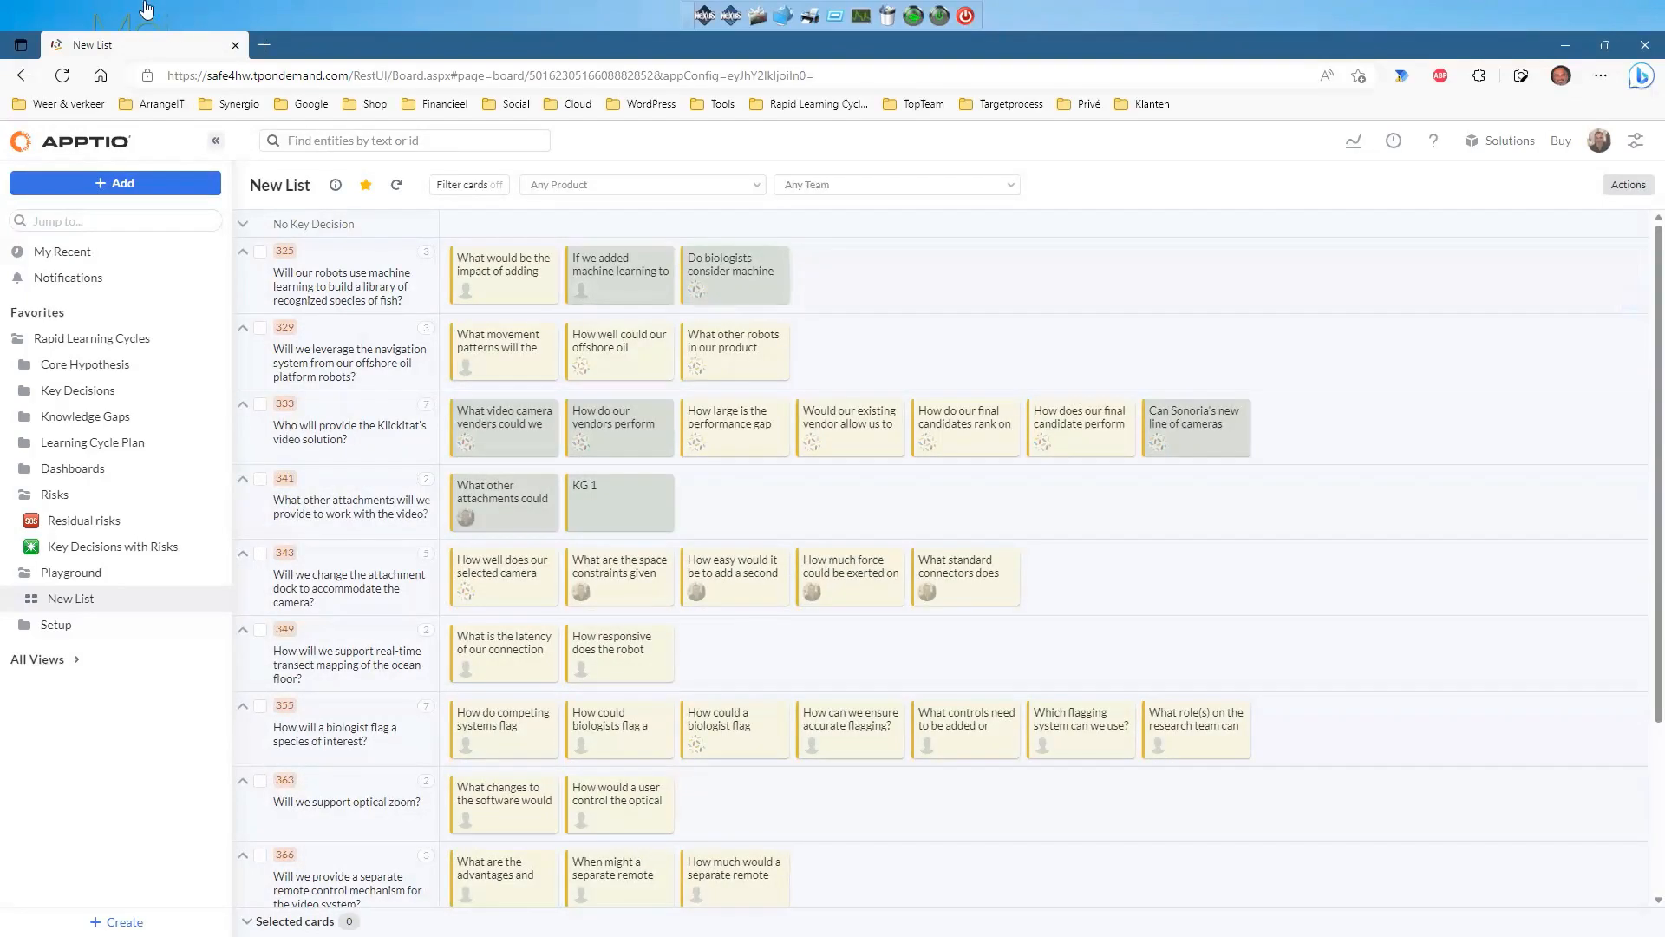
Switch the New List board to the list View type, then back to board.
{"action": "left_click", "coordinate": [1606, 186]}
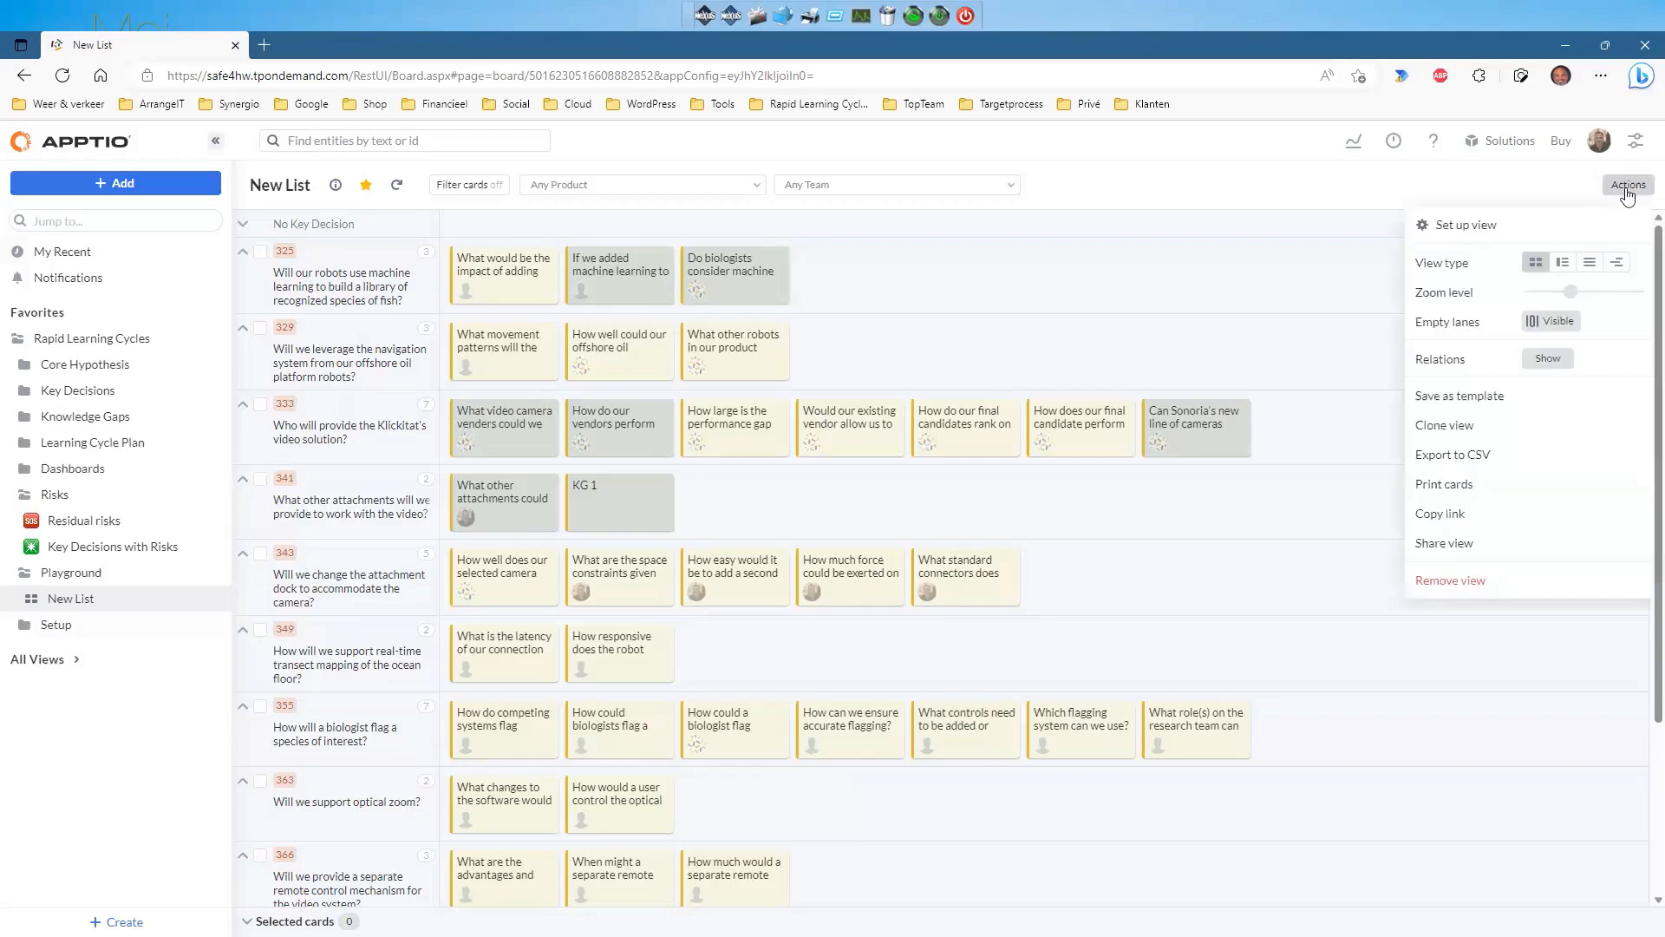
{"action": "left_click", "coordinate": [1587, 263]}
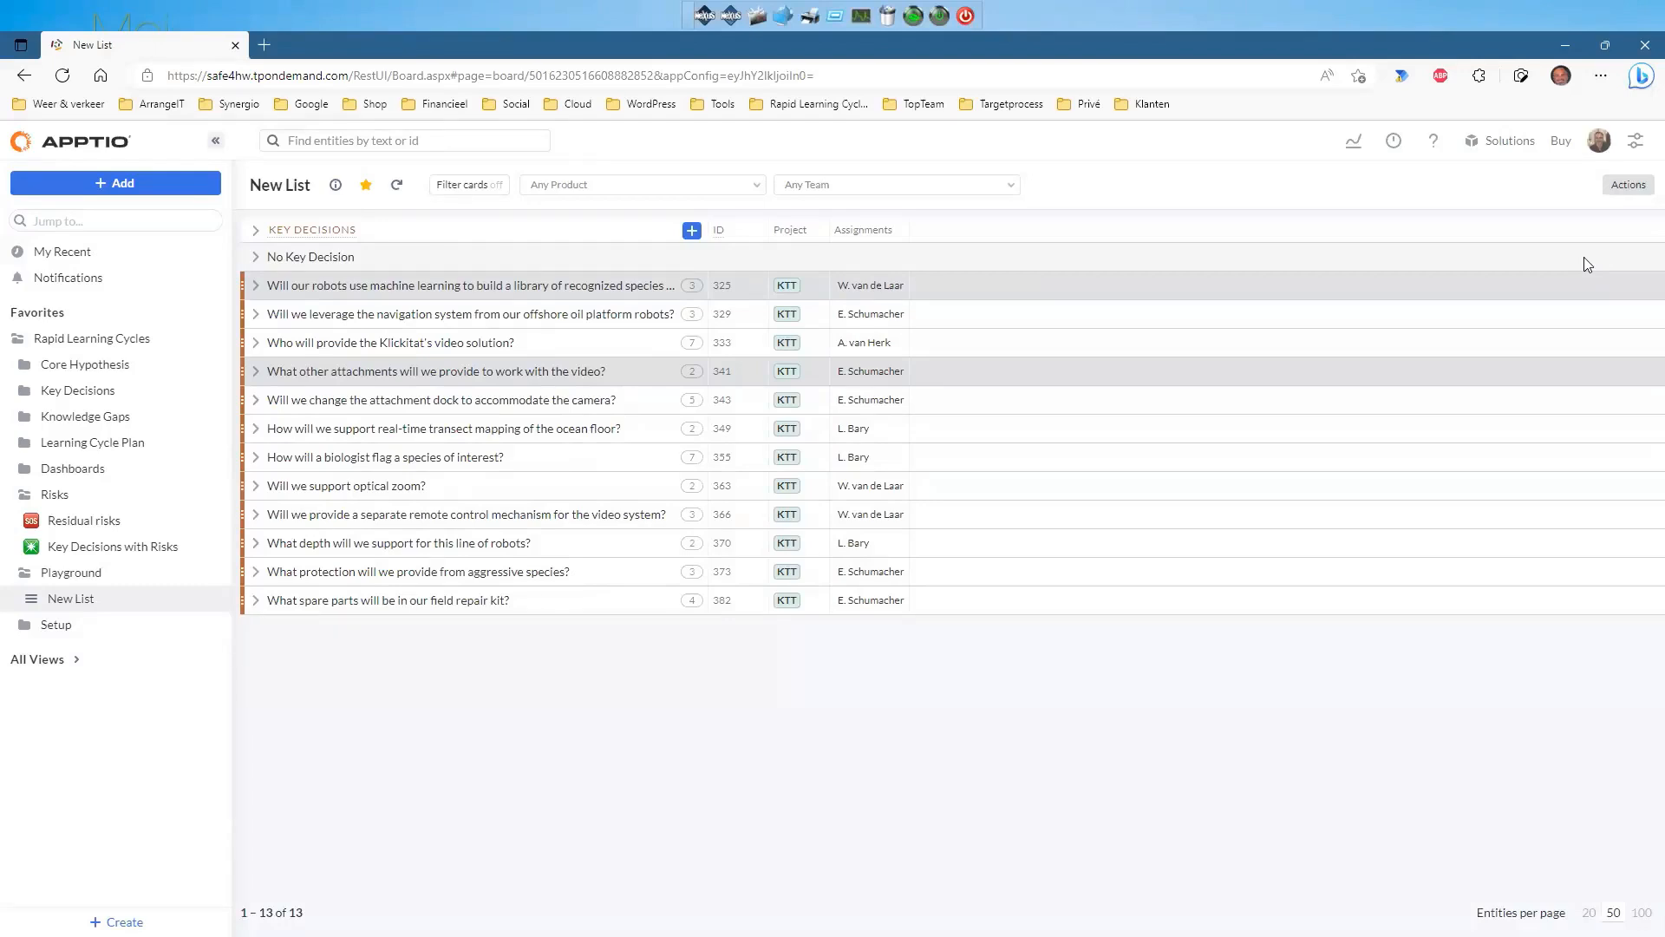
{"action": "left_click", "coordinate": [1628, 187]}
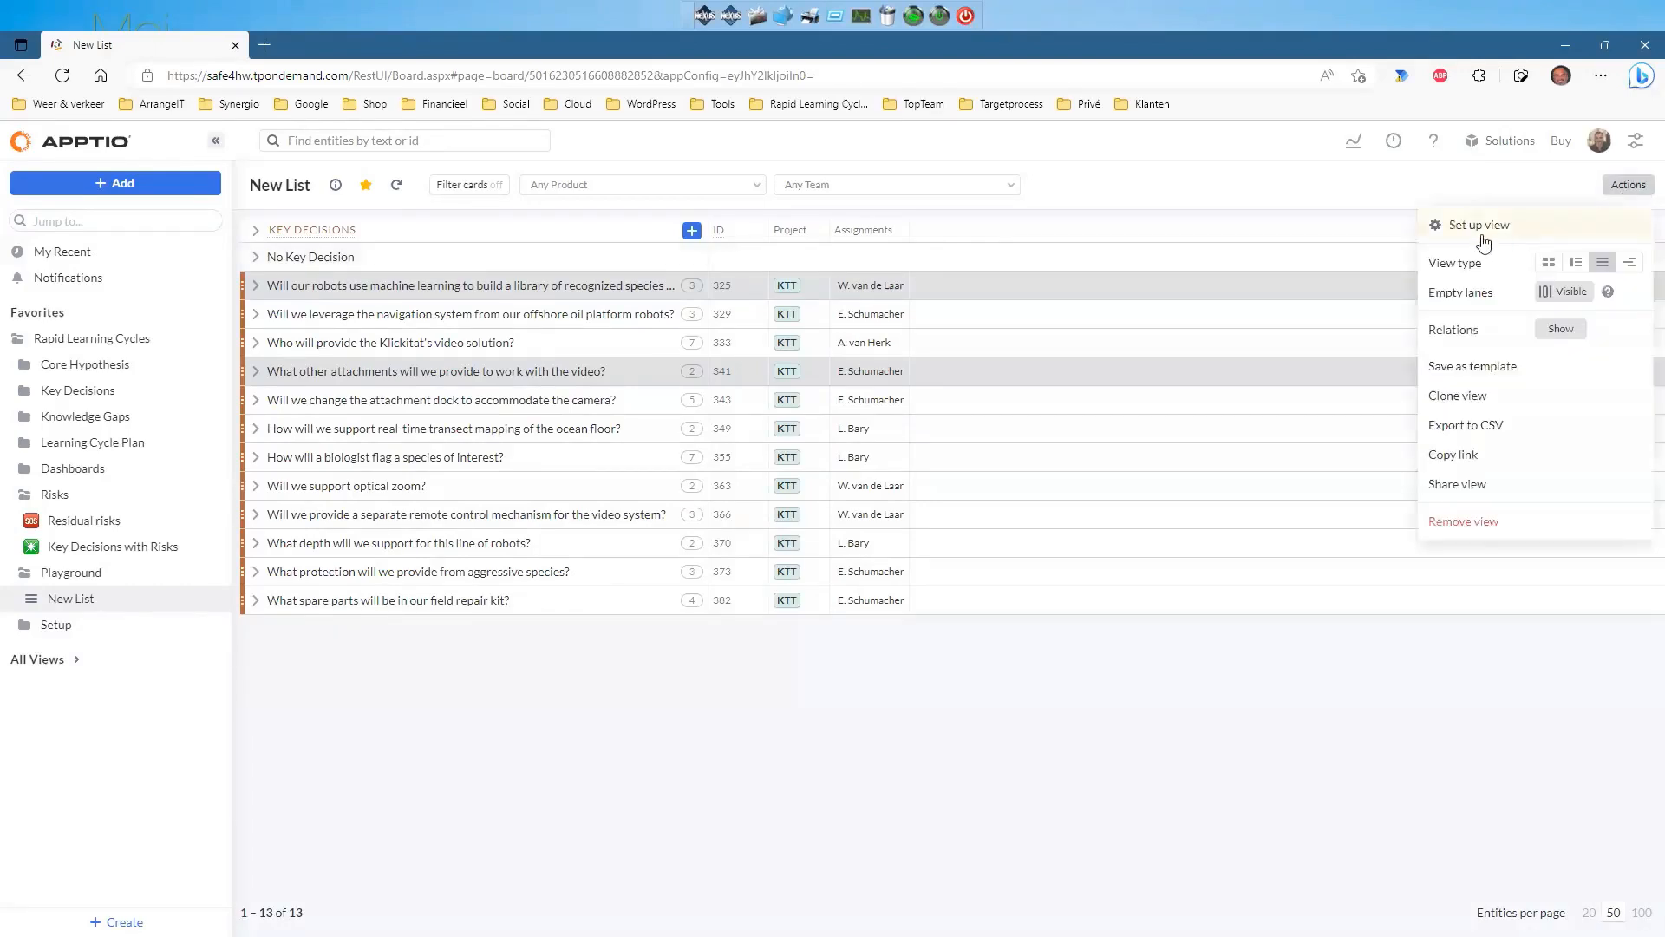
{"action": "left_click", "coordinate": [1550, 265]}
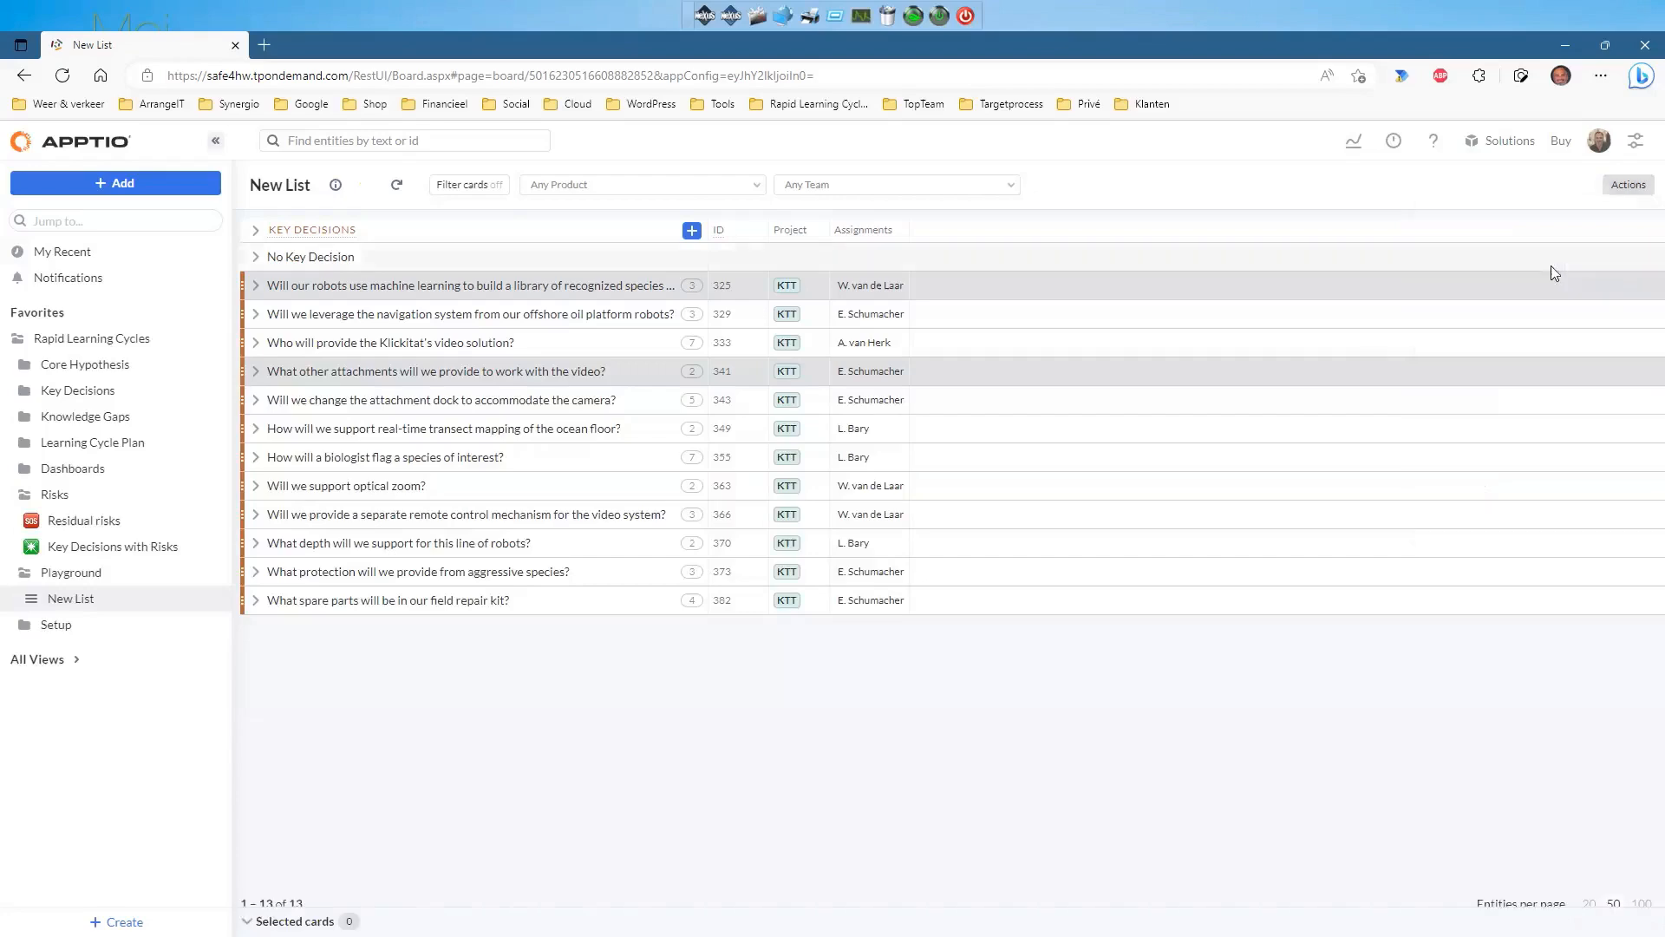
Raise the card zoom level so cards show their IDs and longer titles.
{"action": "left_click", "coordinate": [1630, 192]}
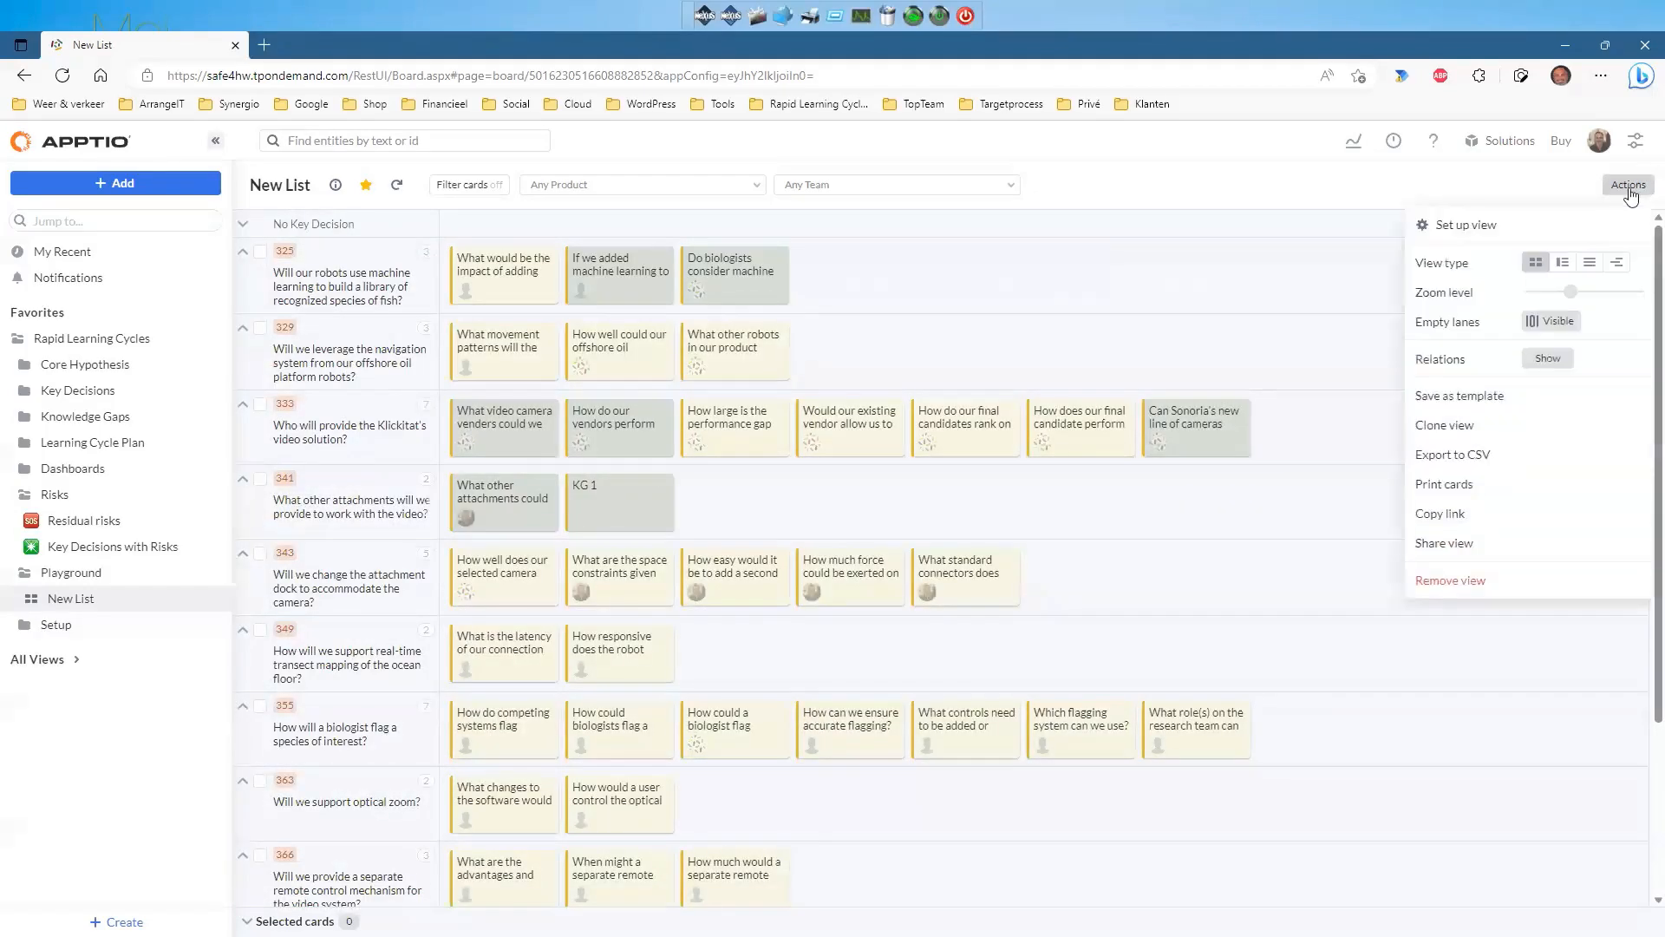
{"action": "left_click_drag", "start_coordinate": [1572, 297], "coordinate": [1609, 299]}
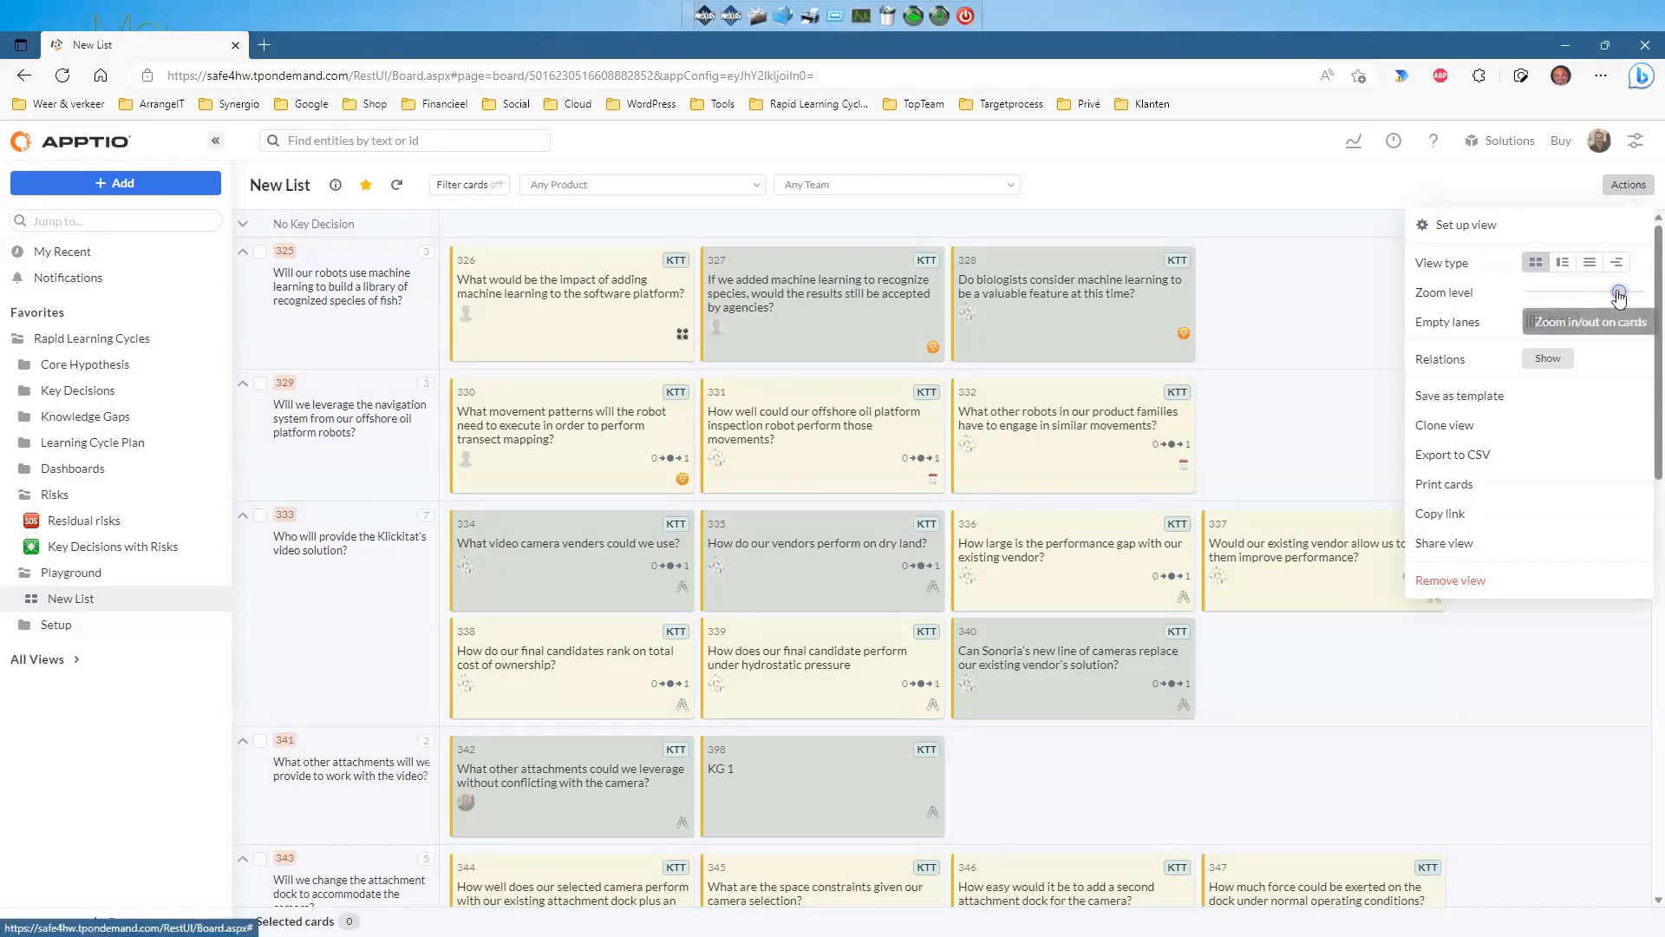
{"action": "left_click", "coordinate": [1526, 193]}
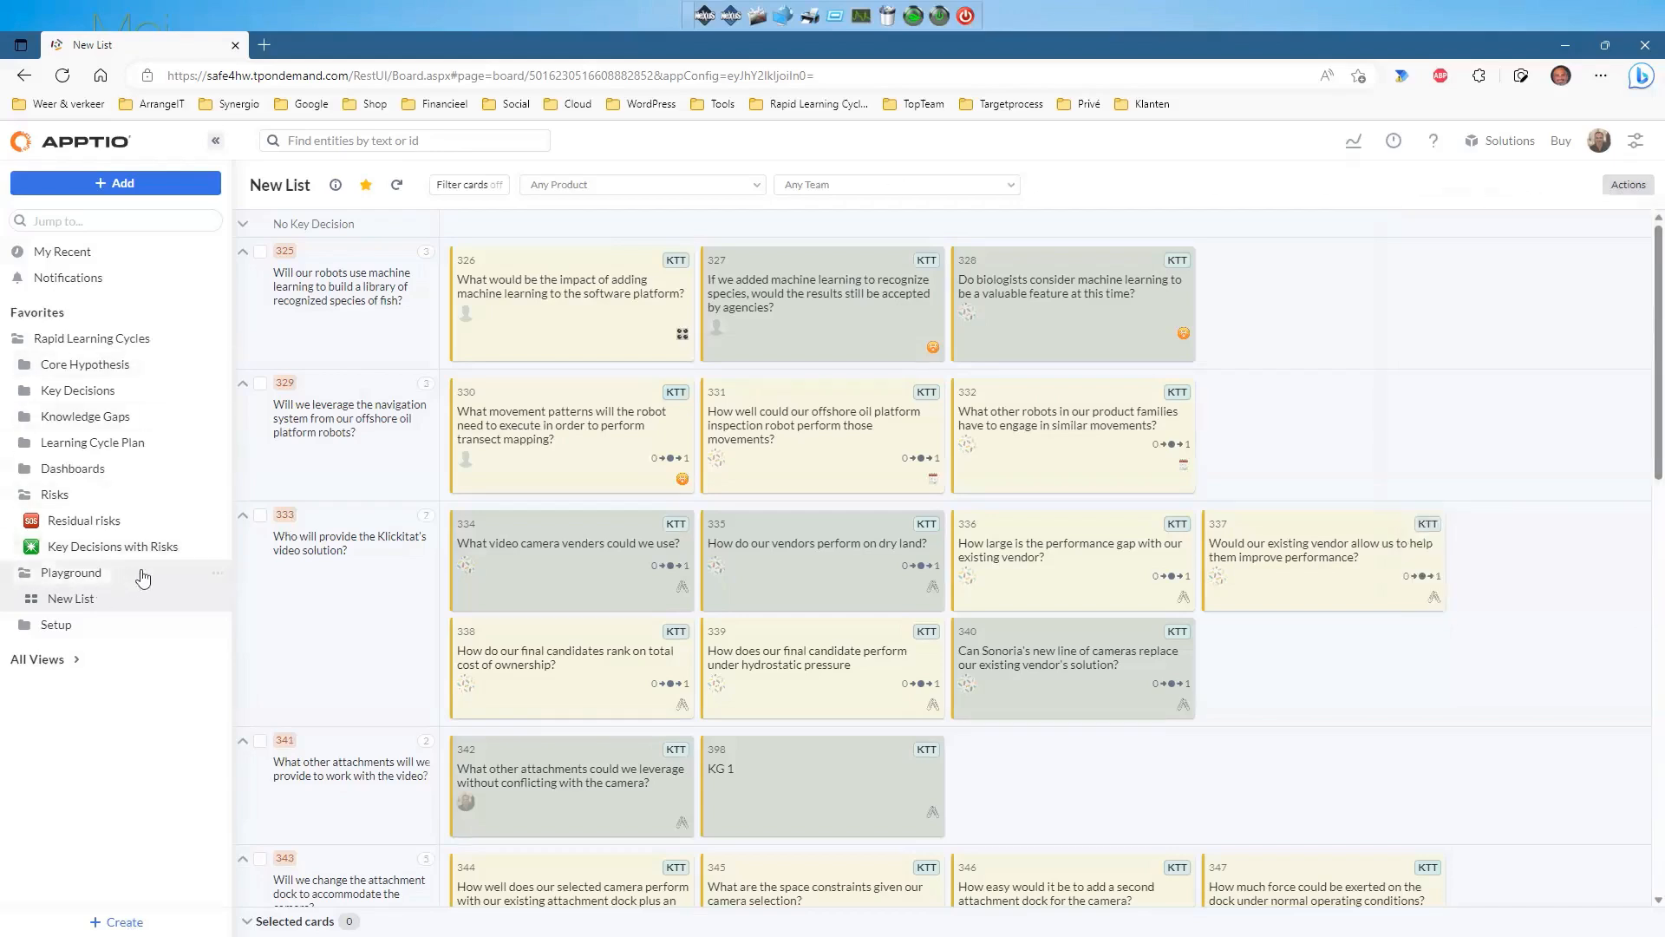
Create a board view named New Board inside the Playground folder.
{"action": "left_click", "coordinate": [216, 576]}
{"action": "mouse_move", "coordinate": [259, 583]}
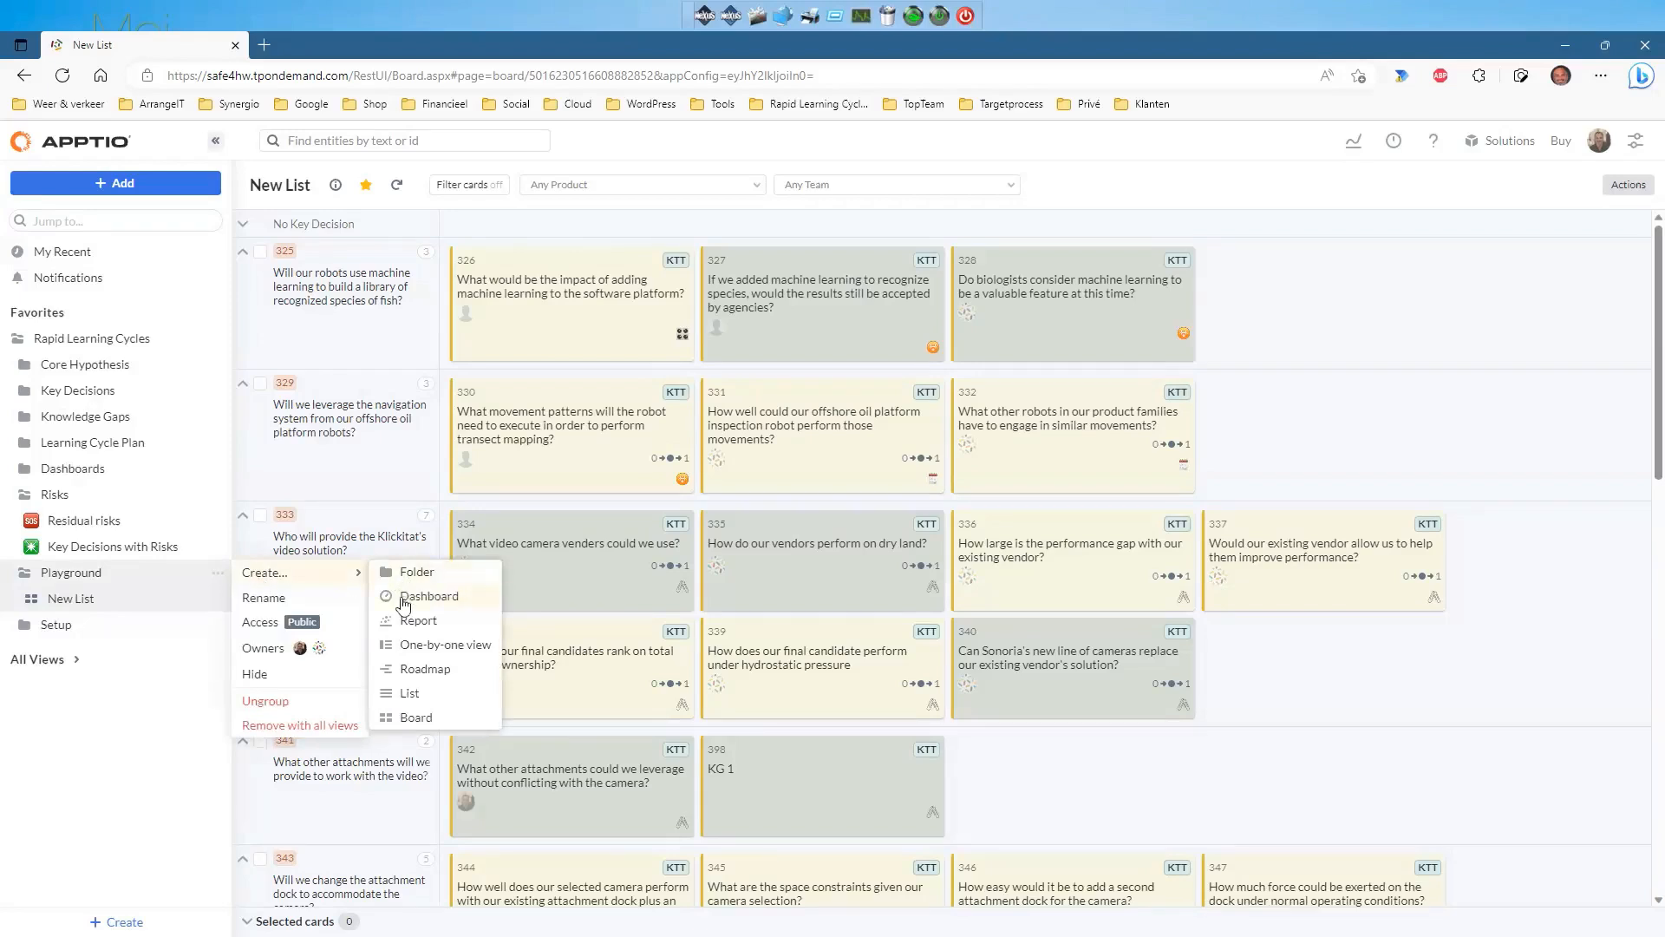
{"action": "left_click", "coordinate": [411, 718]}
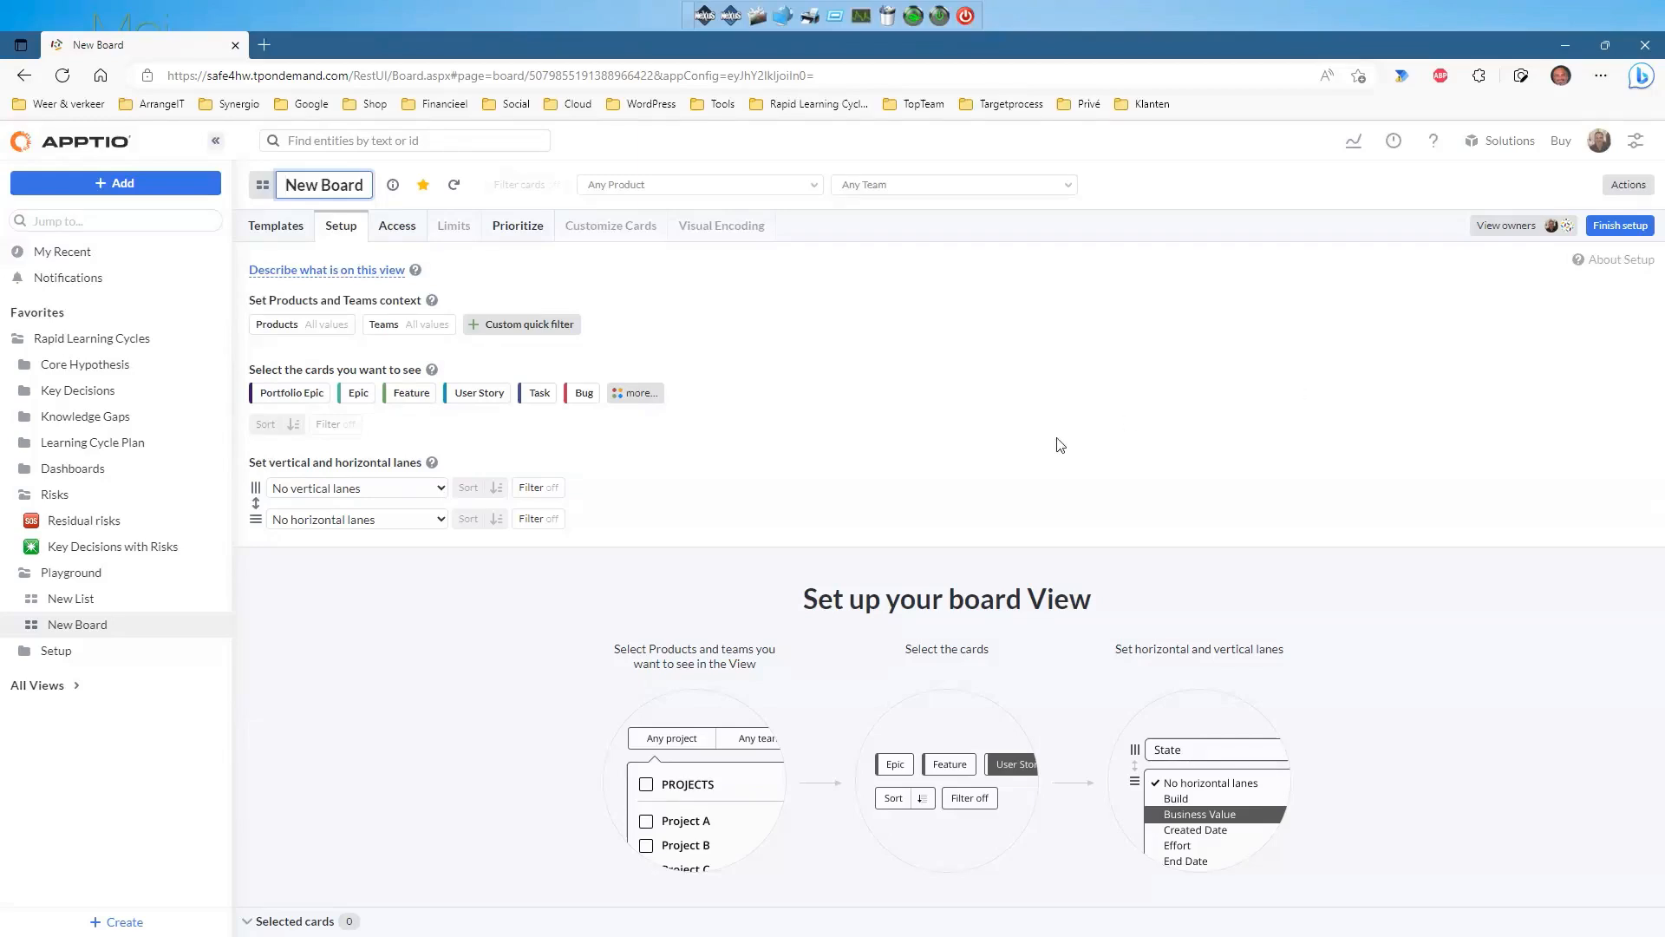
Group columns by Impact and rows by Know, and show Key Decision cards.
{"action": "left_click", "coordinate": [440, 489]}
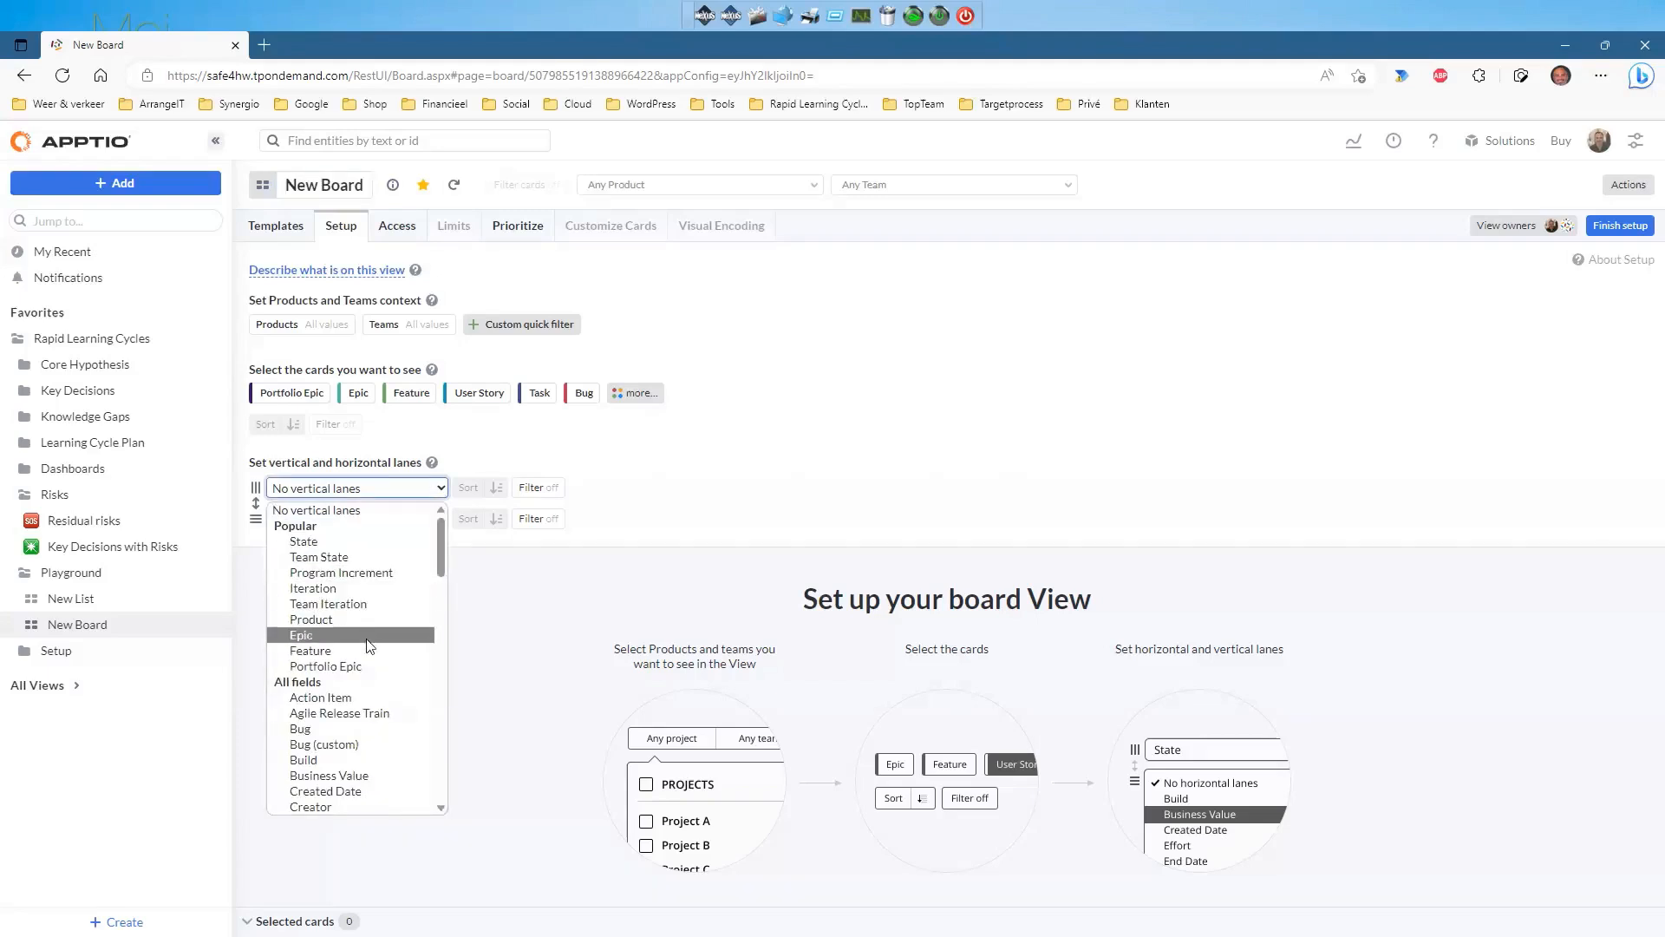
{"action": "scroll", "coordinate": [370, 647], "scroll_direction": "down", "scroll_amount": 6}
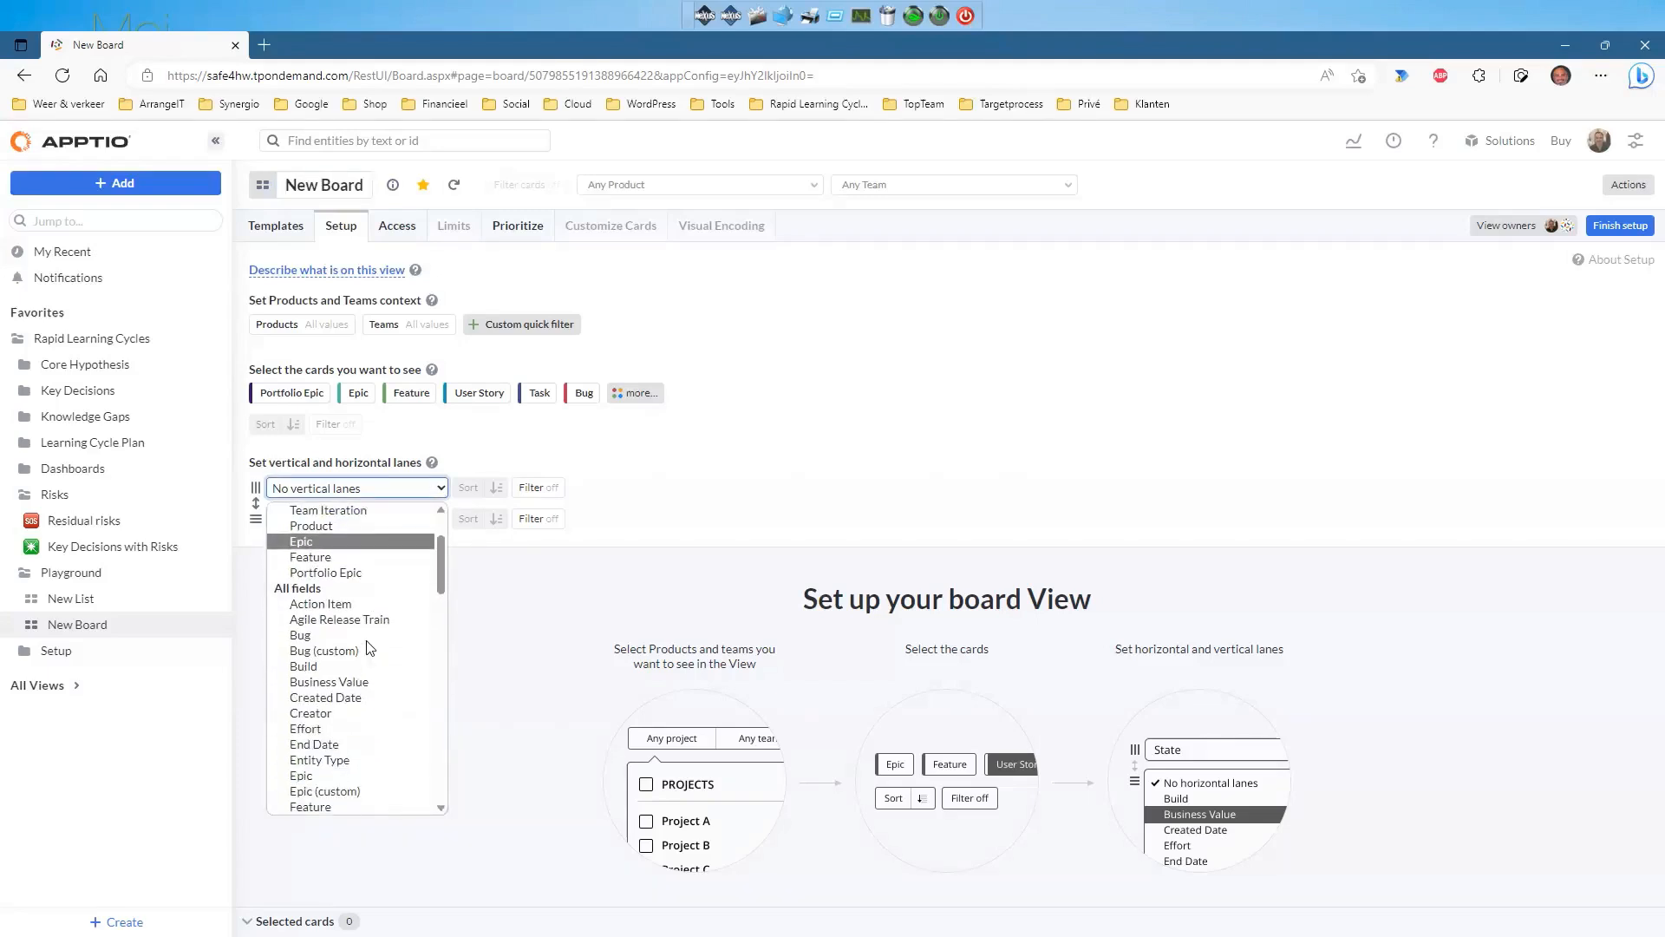
{"action": "scroll", "coordinate": [370, 646], "scroll_direction": "down", "scroll_amount": 7}
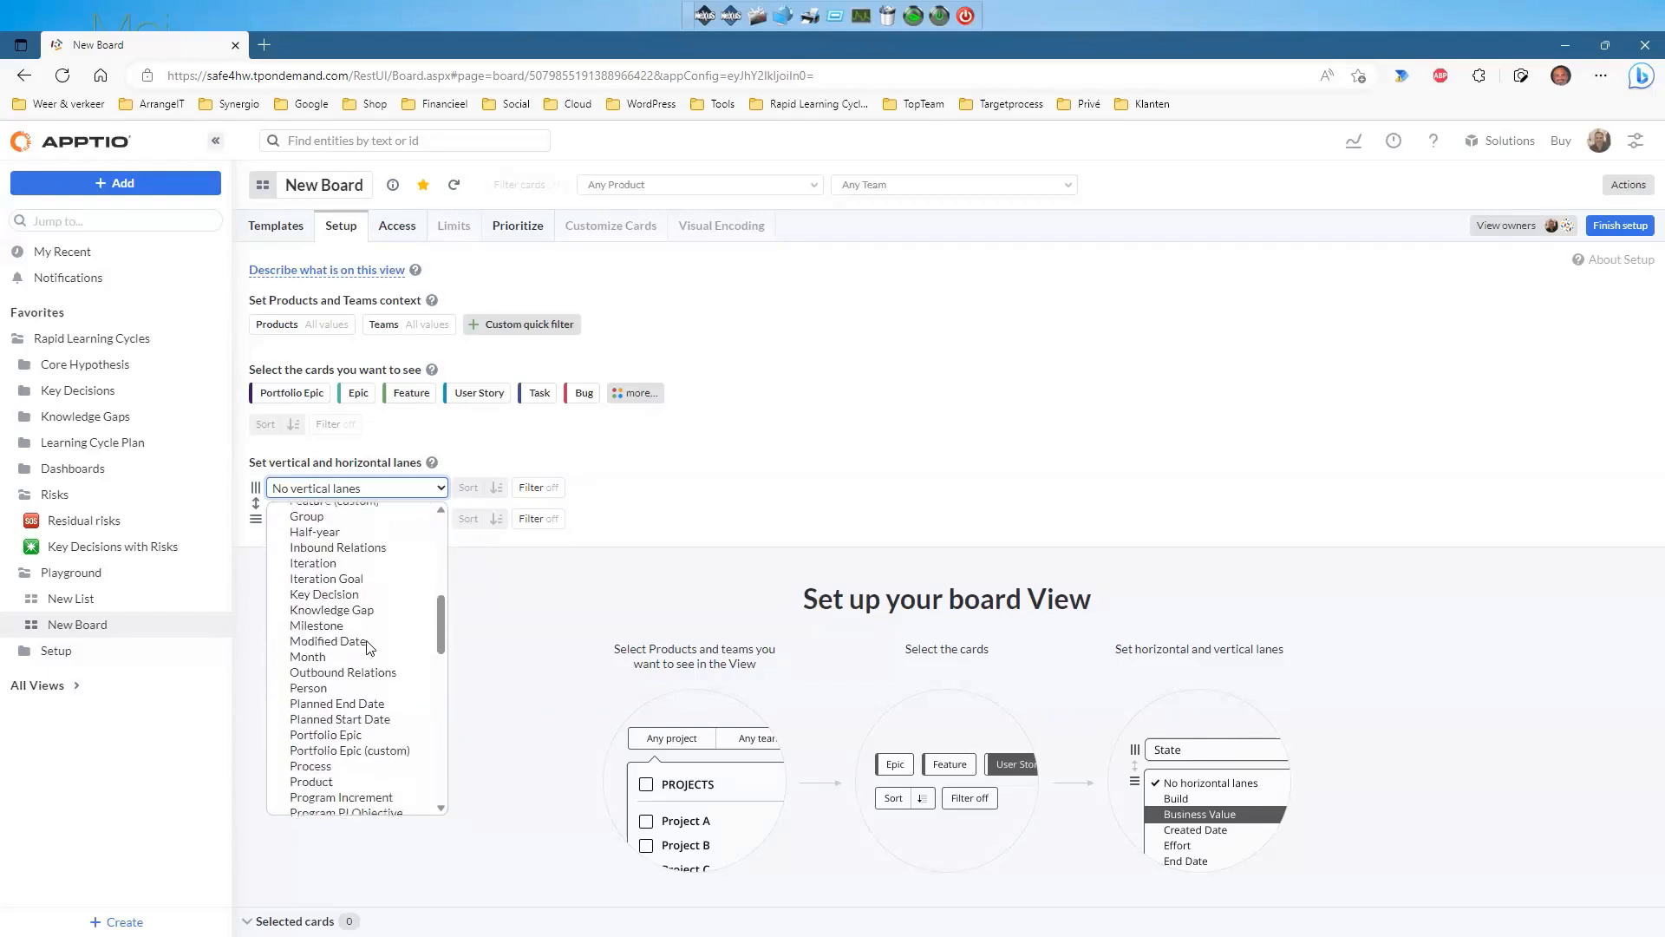
{"action": "scroll", "coordinate": [366, 649], "scroll_direction": "down", "scroll_amount": 6}
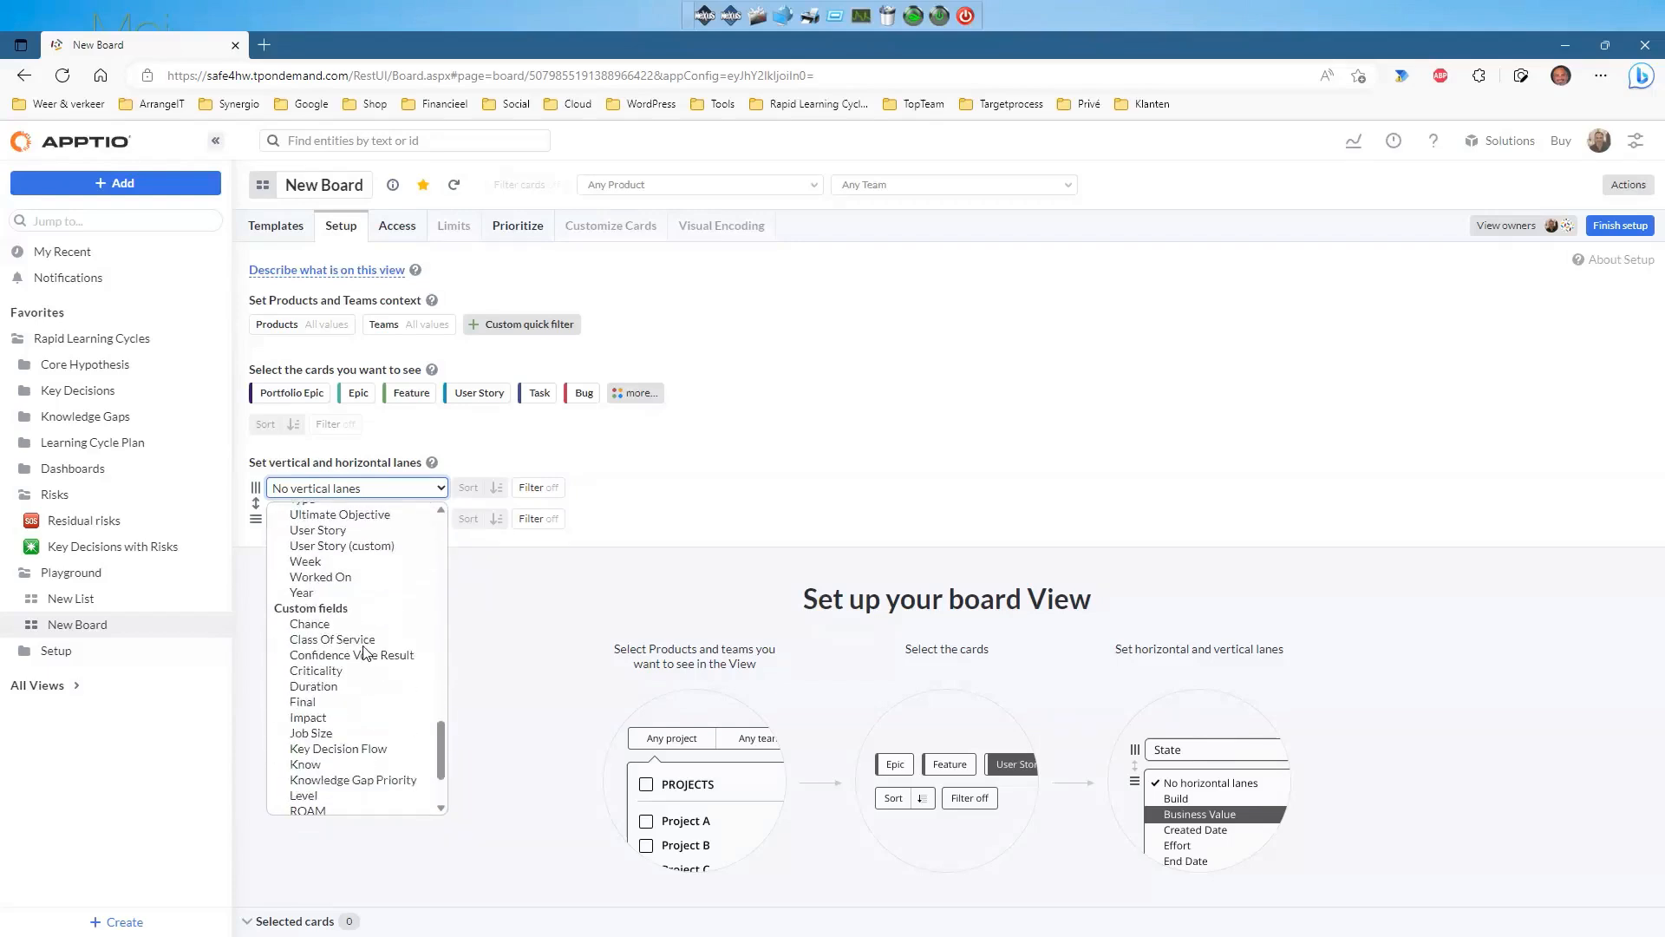
{"action": "left_click", "coordinate": [352, 619]}
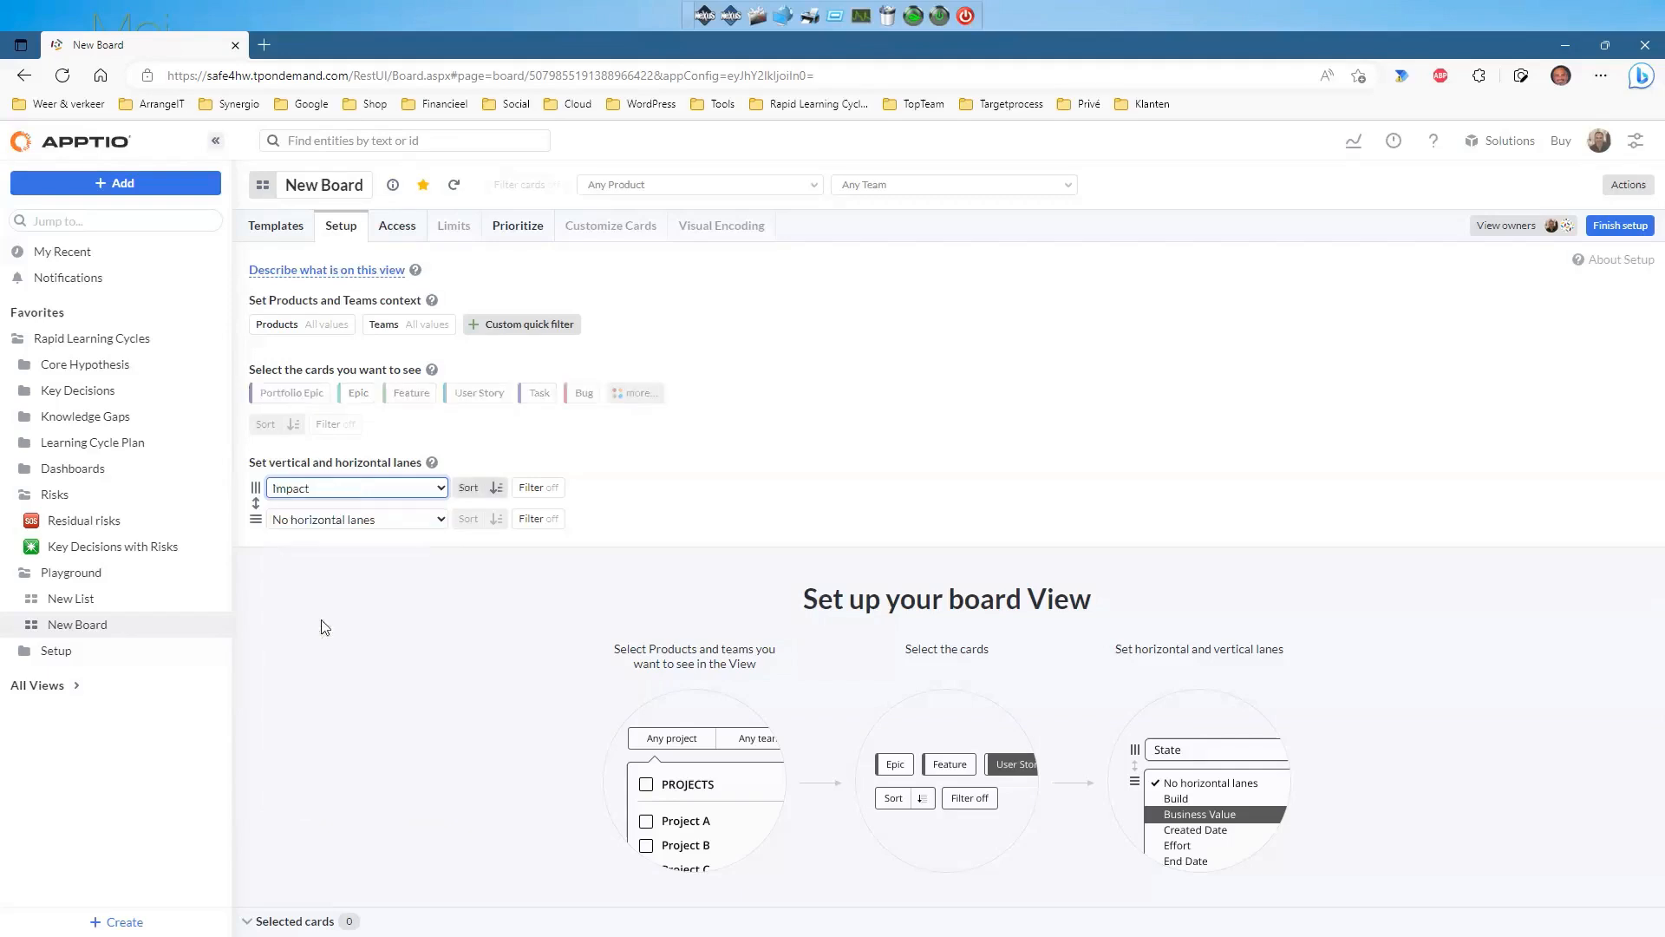
{"action": "left_click", "coordinate": [440, 520]}
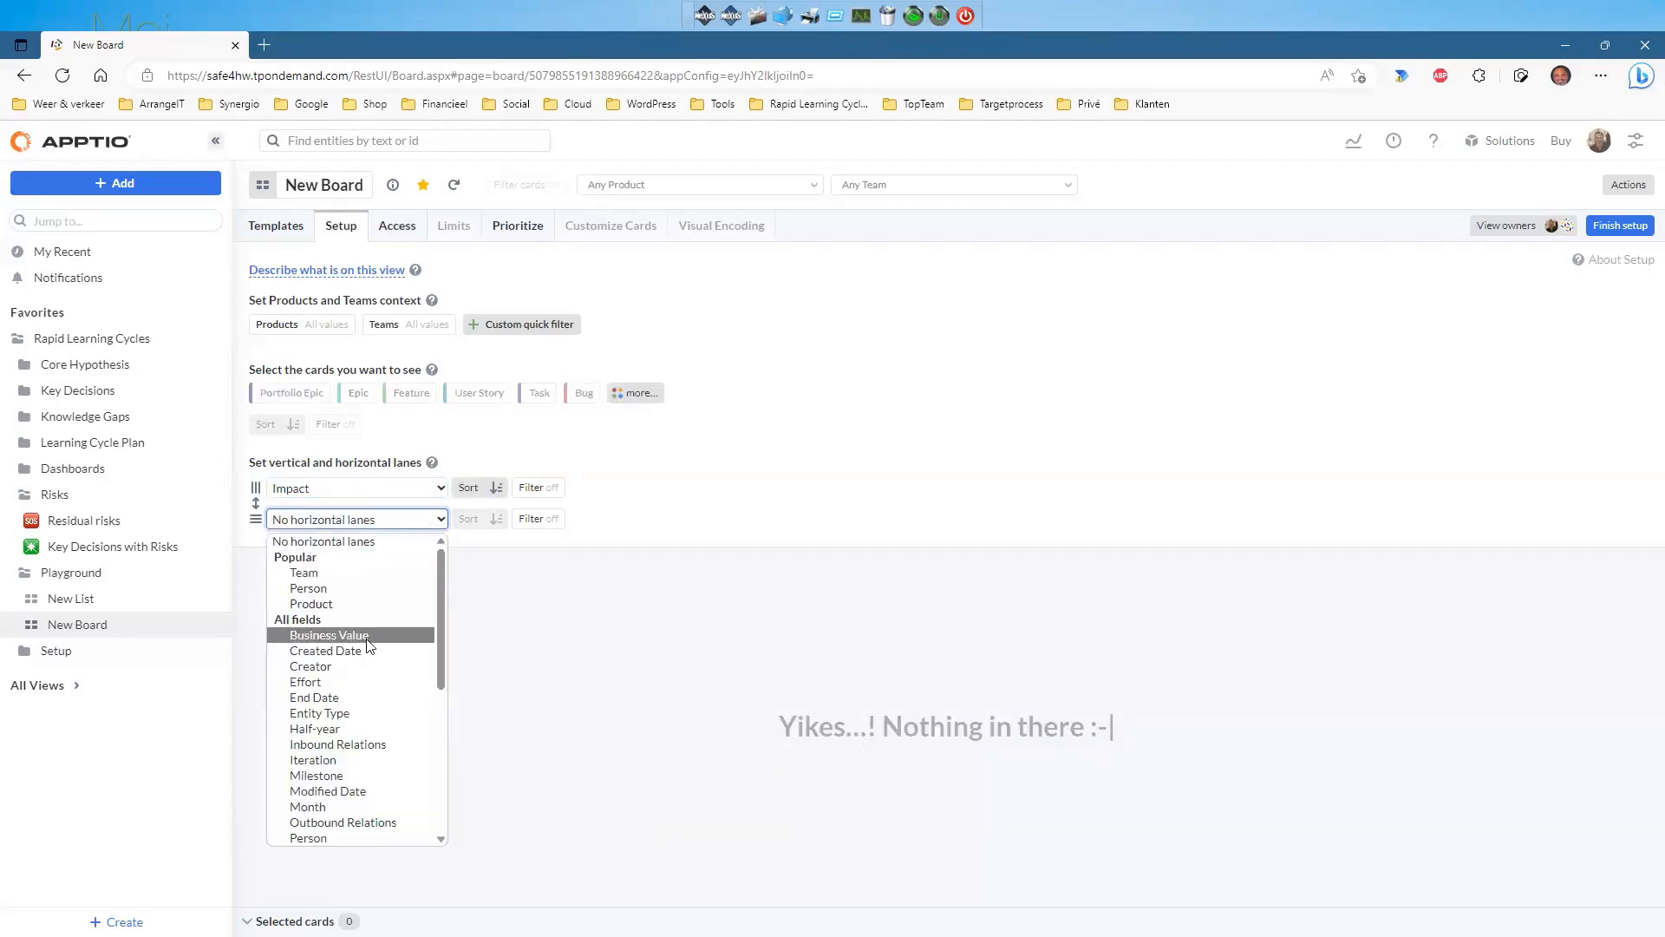
{"action": "scroll", "coordinate": [366, 646], "scroll_direction": "down", "scroll_amount": 5}
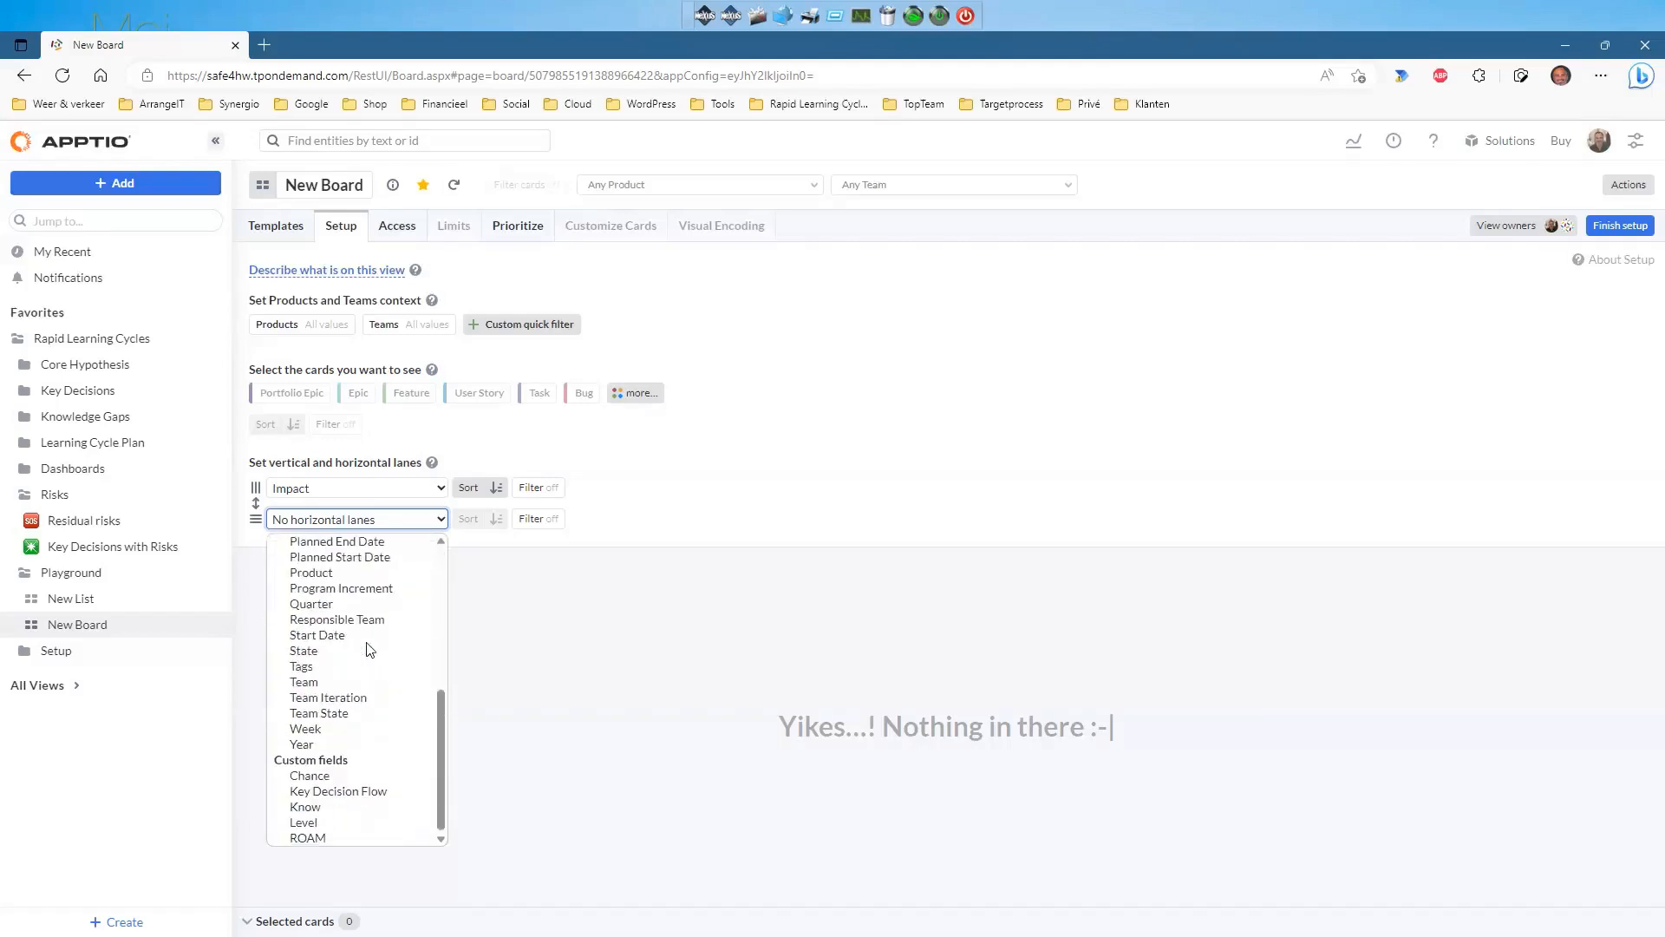
{"action": "left_click", "coordinate": [308, 810]}
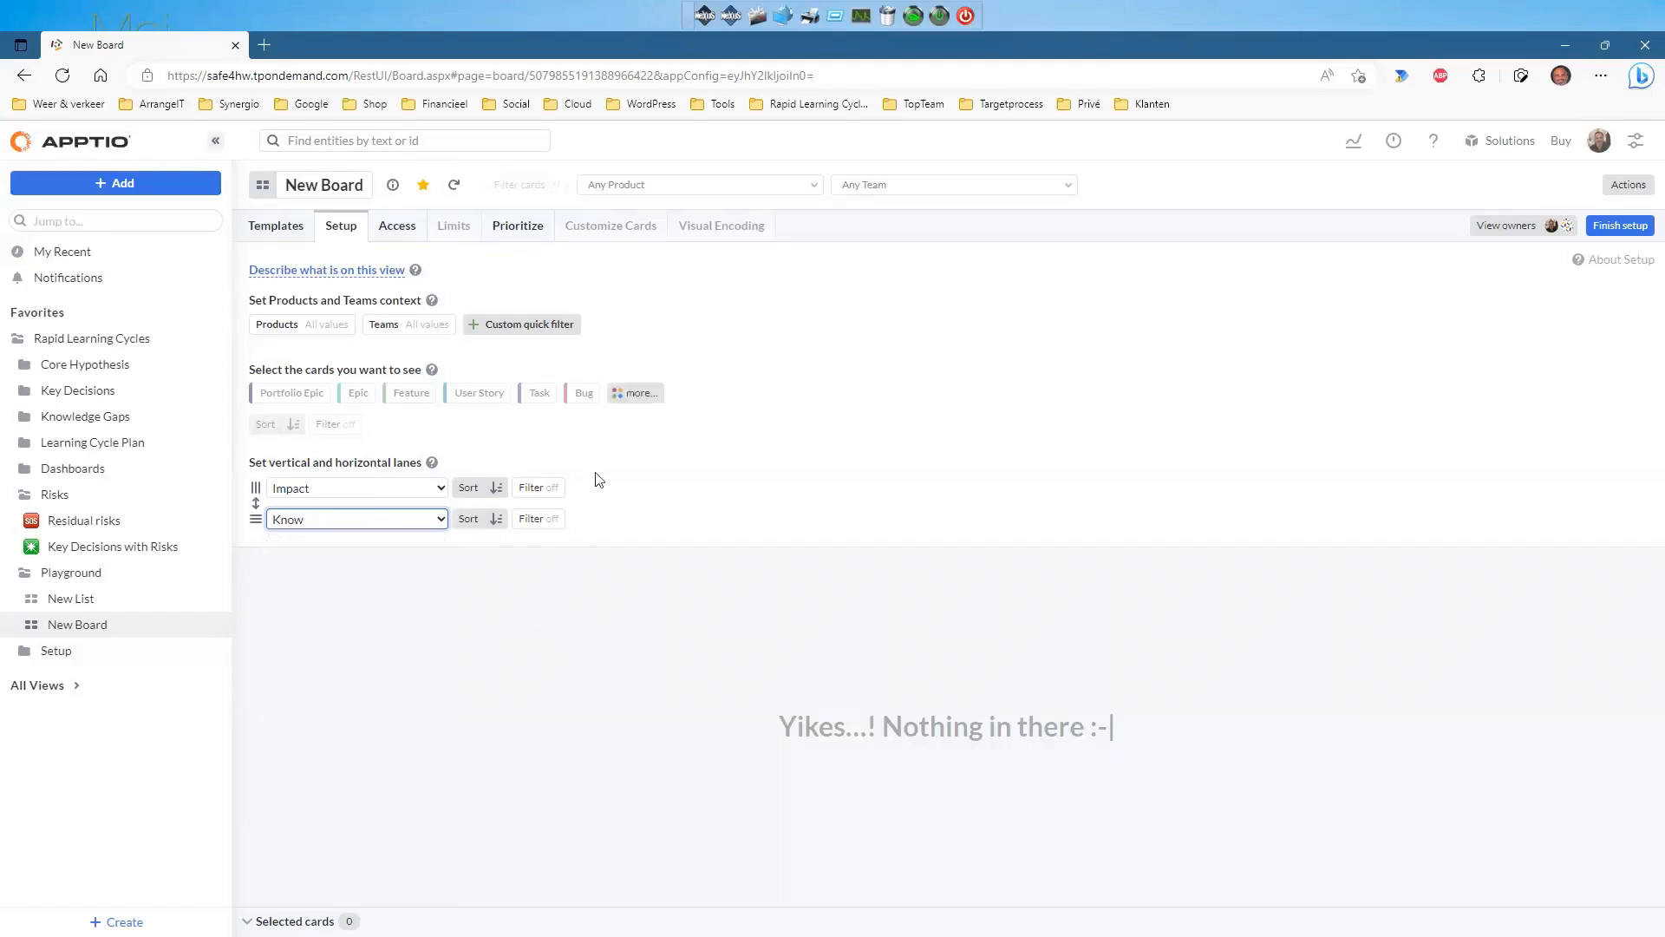
{"action": "left_click", "coordinate": [636, 396]}
{"action": "left_click", "coordinate": [958, 453]}
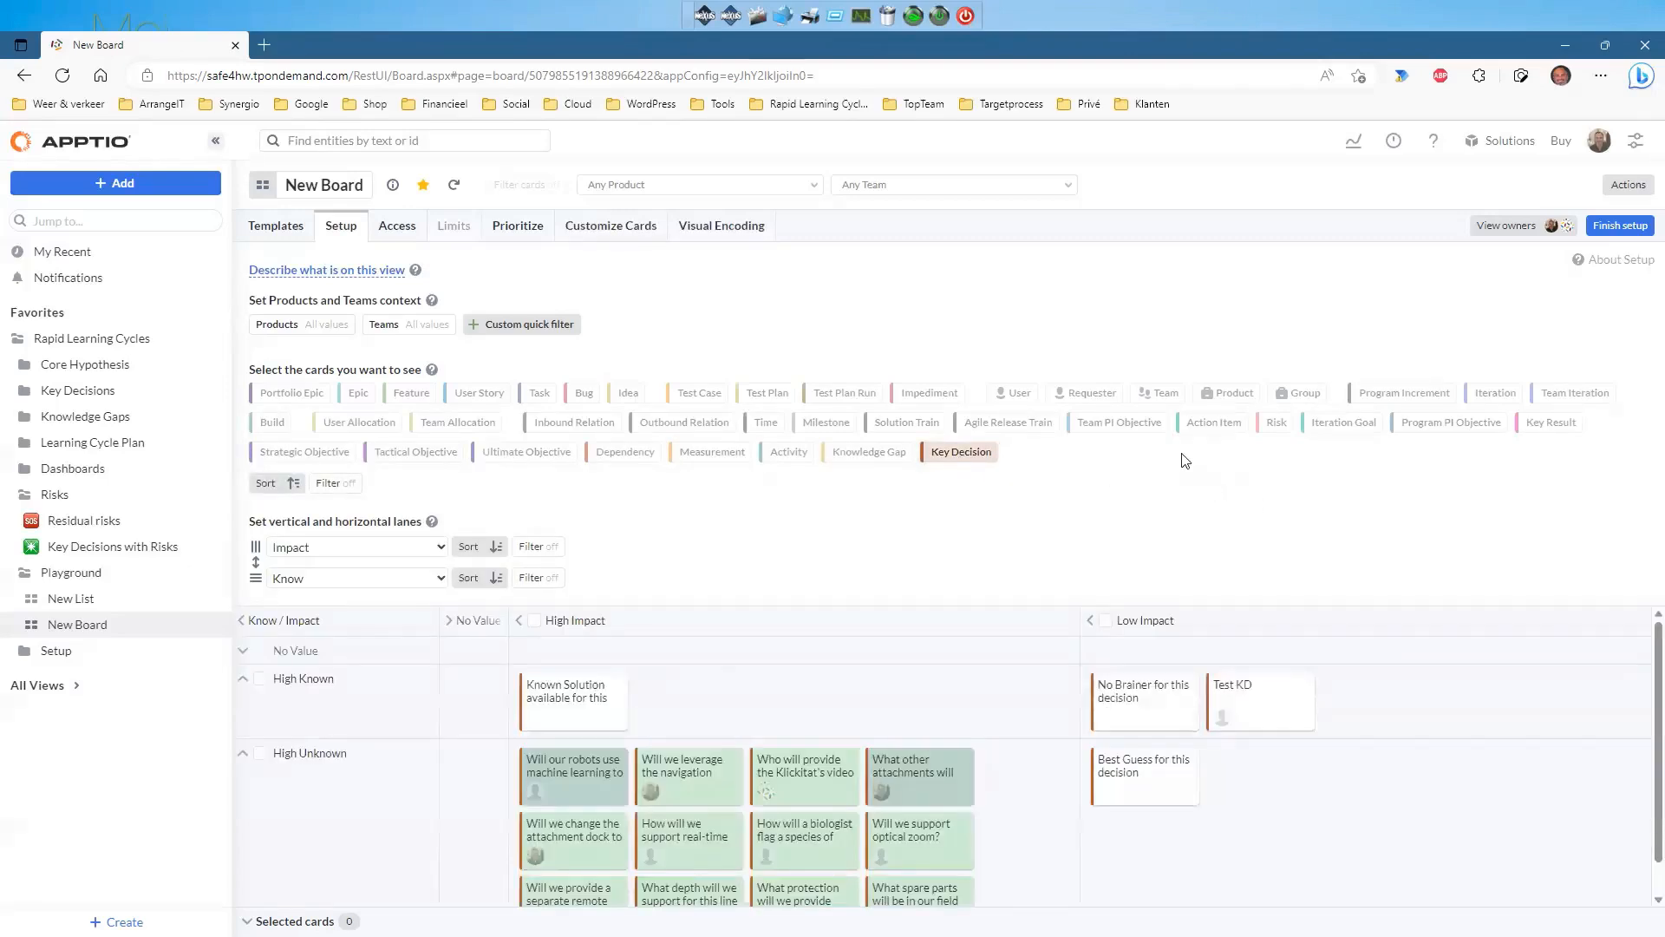
Reverse the Impact and Know sort directions so Low Impact and High Unknown come first.
{"action": "left_click", "coordinate": [1620, 226]}
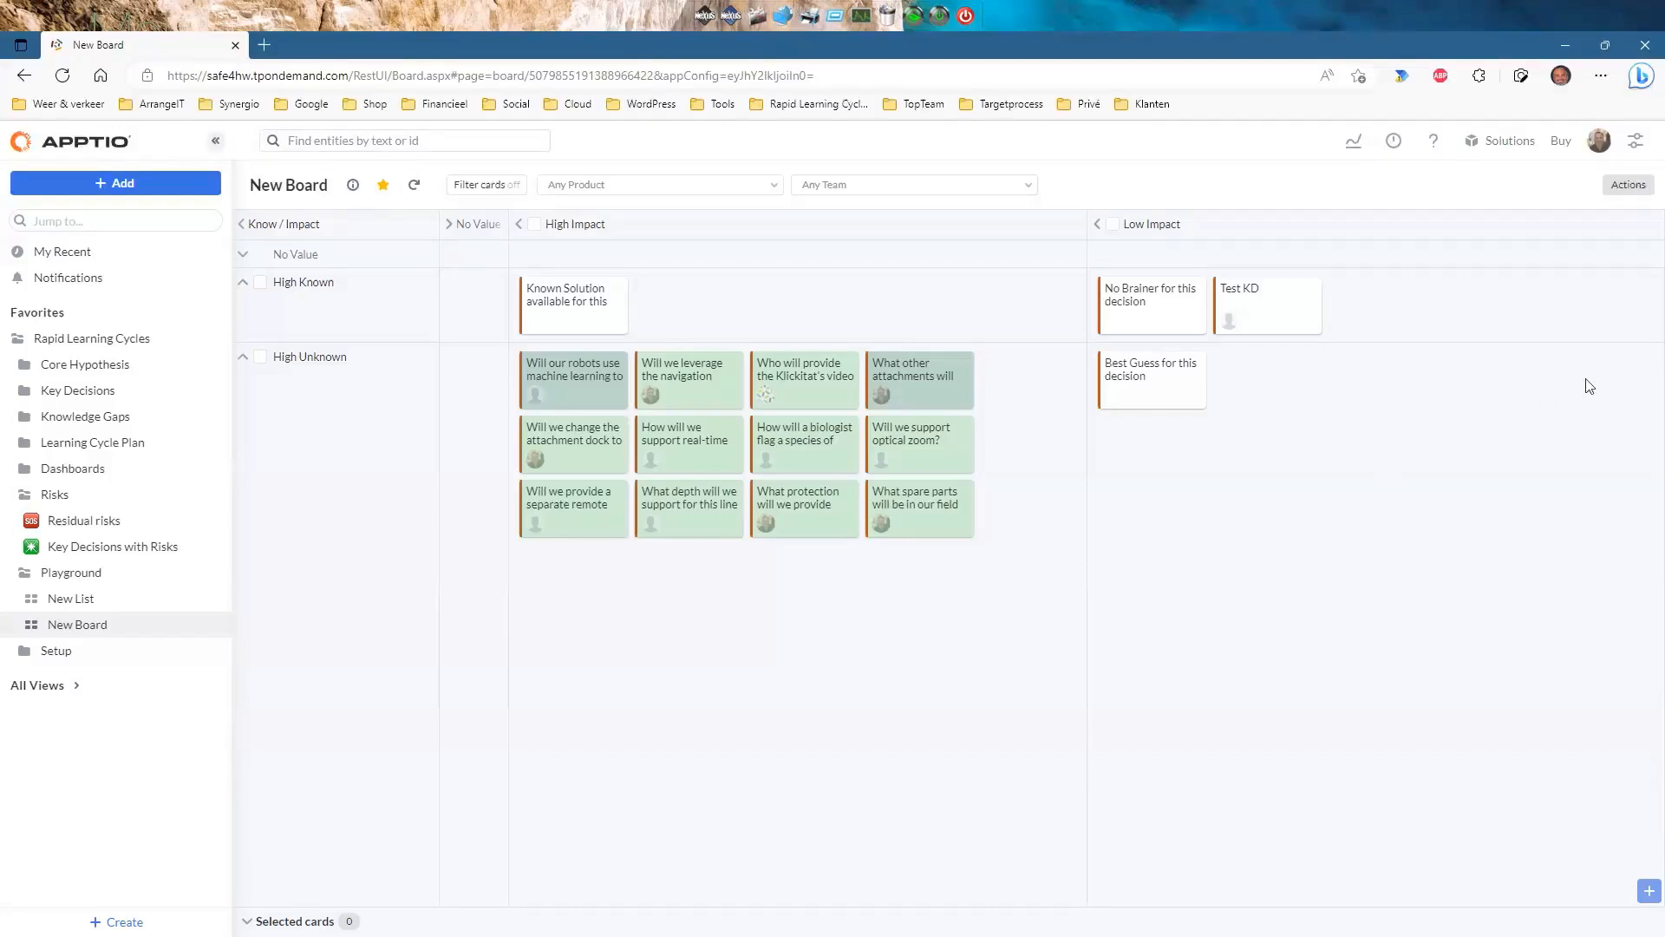
{"action": "left_click", "coordinate": [1637, 198]}
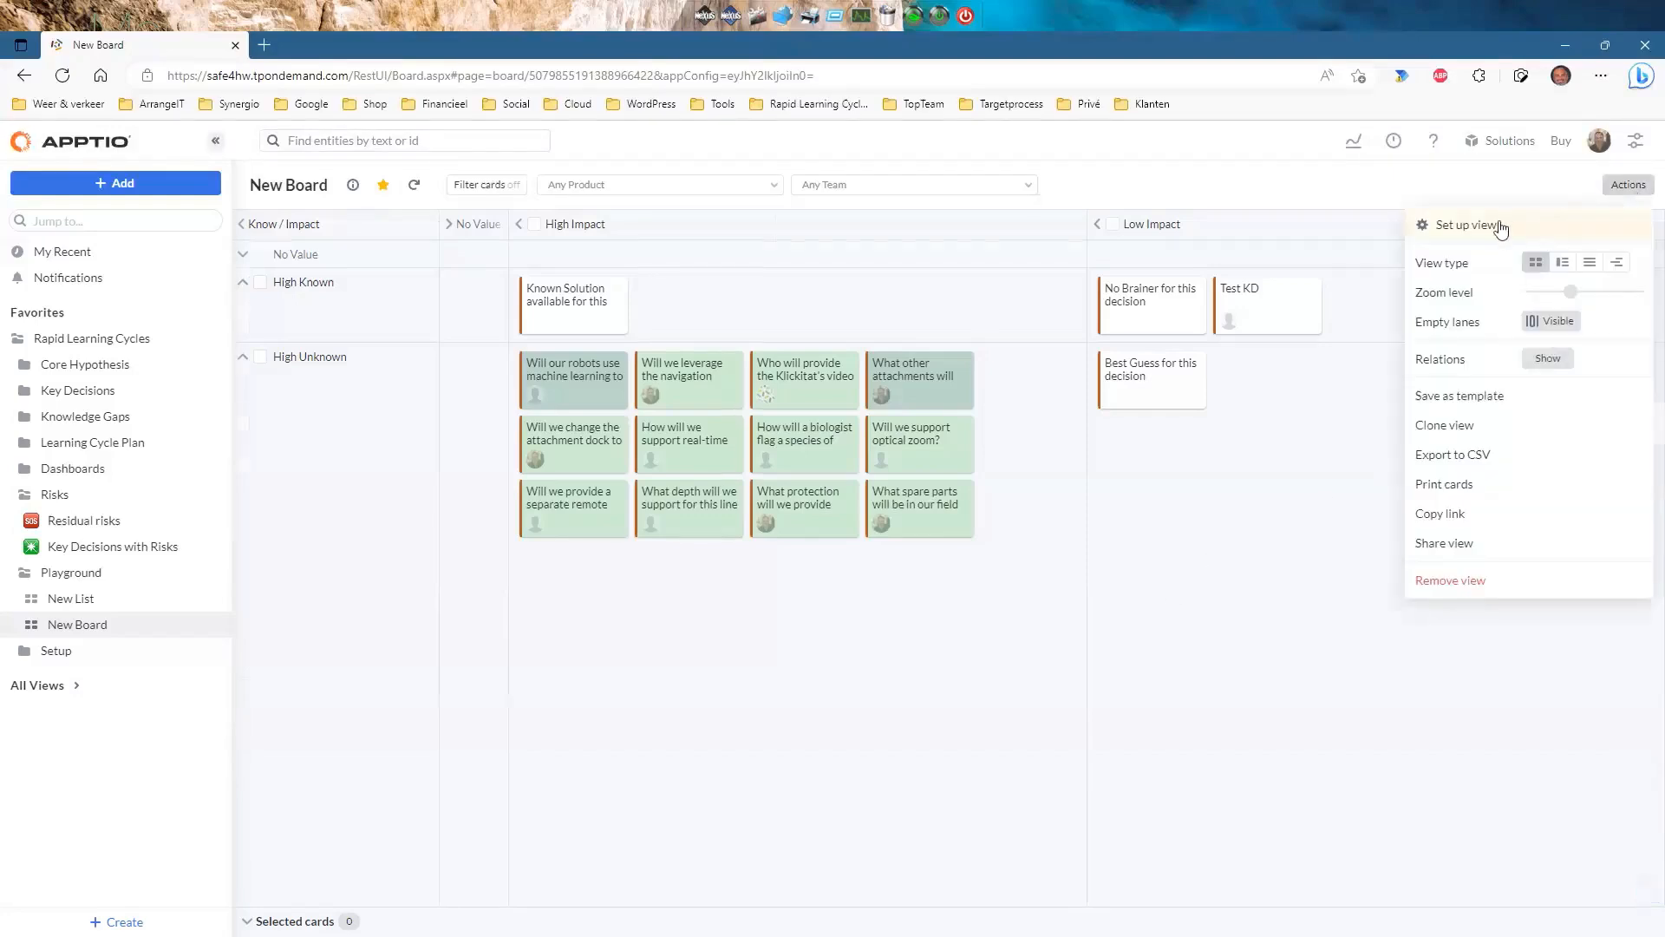
{"action": "left_click", "coordinate": [1513, 223]}
{"action": "left_click", "coordinate": [496, 487]}
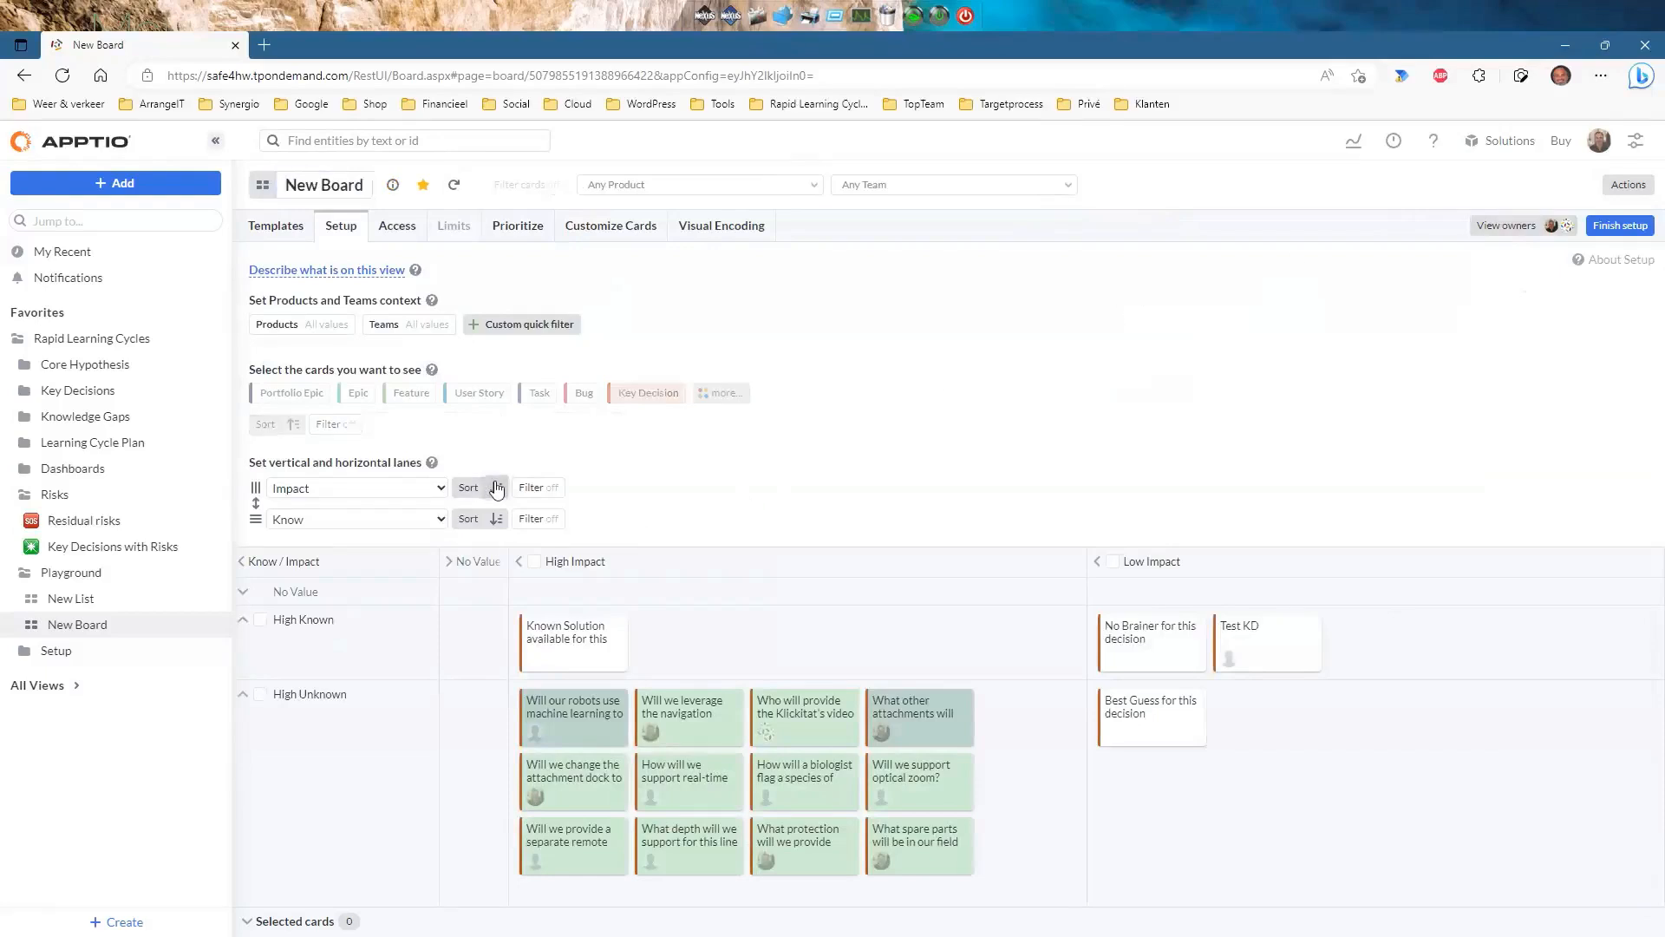
{"action": "left_click", "coordinate": [494, 519]}
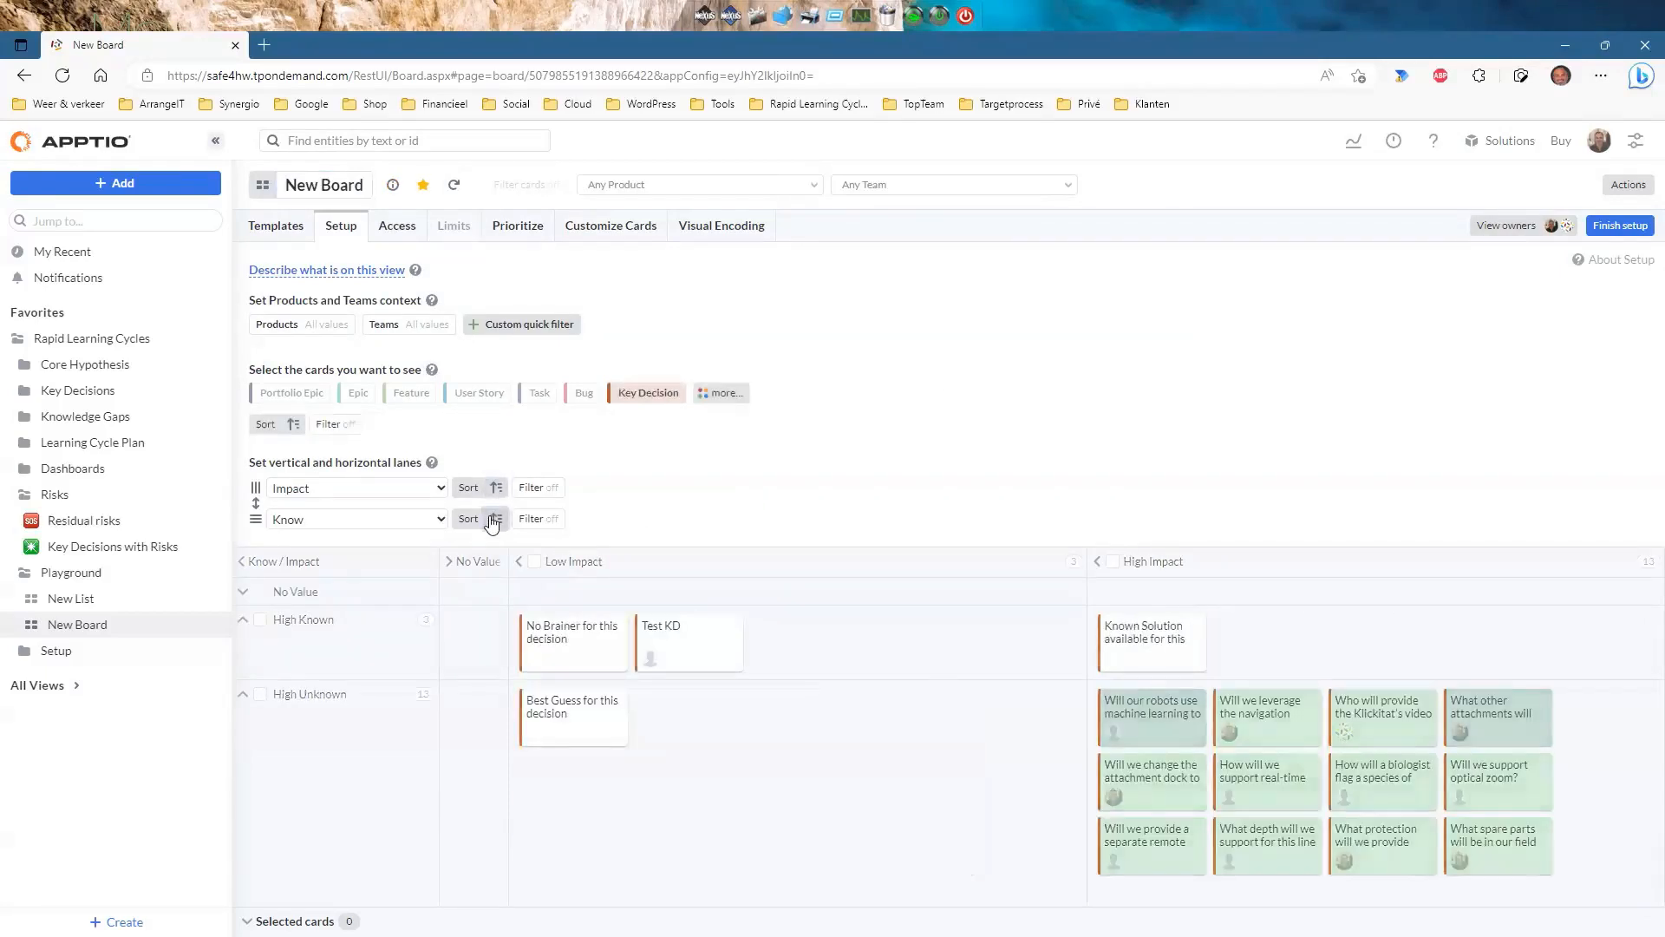
{"action": "left_click", "coordinate": [1618, 226]}
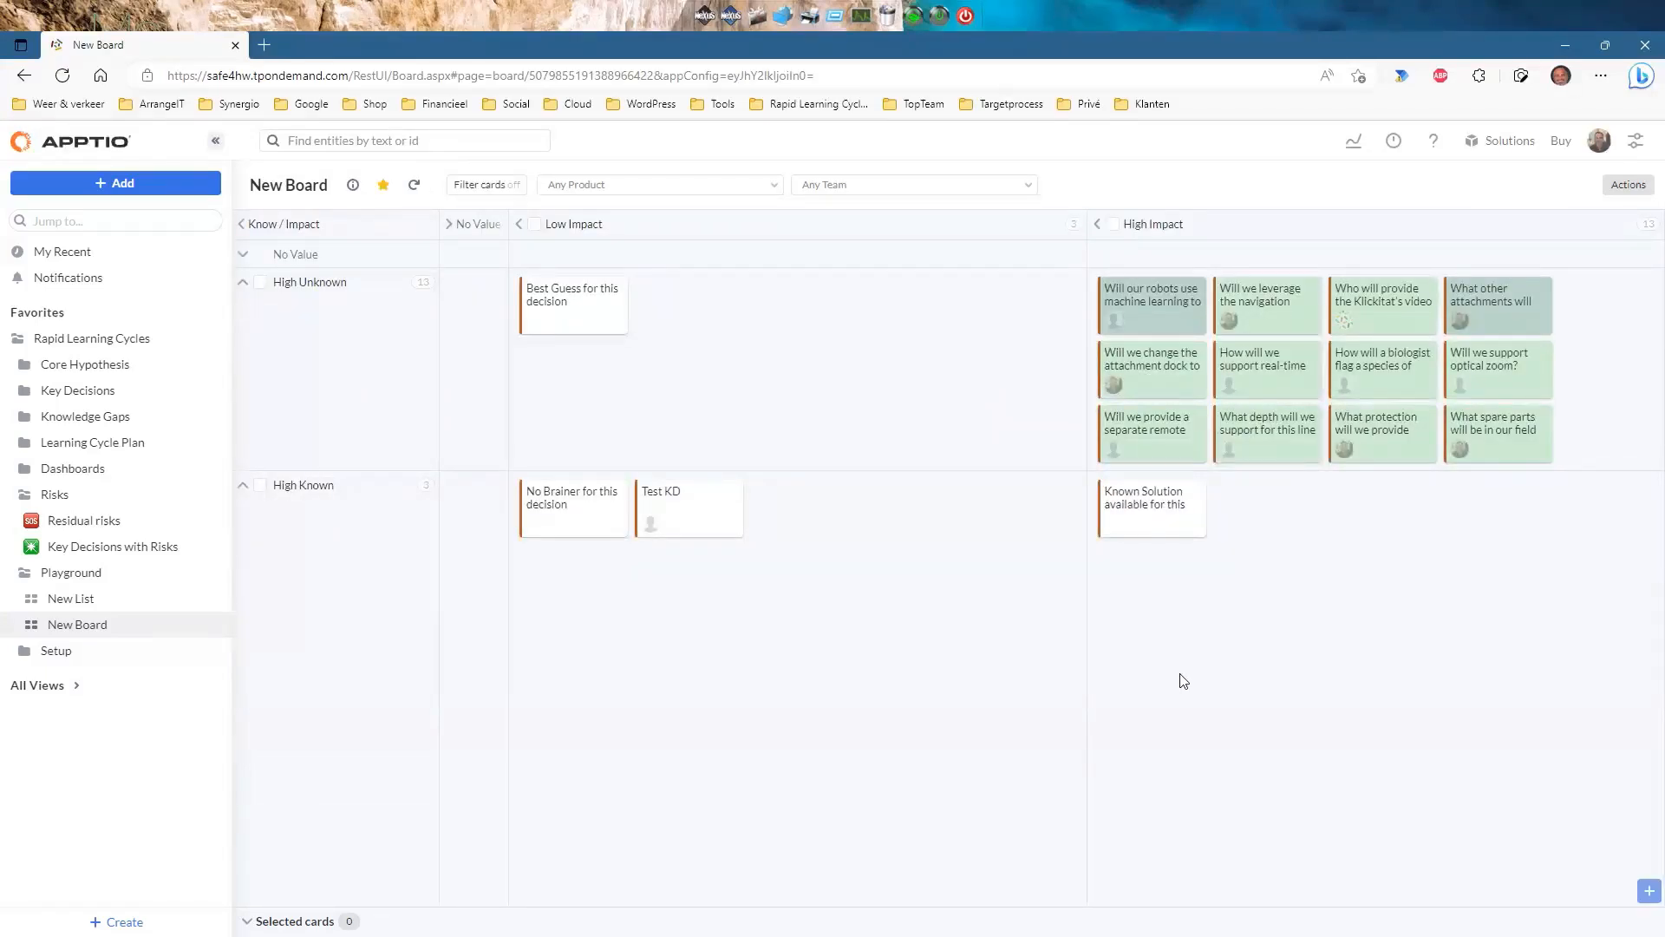
Move Test KD into High Impact / High Known and zoom the cards to show IDs.
{"action": "left_click_drag", "start_coordinate": [689, 525], "coordinate": [1601, 440]}
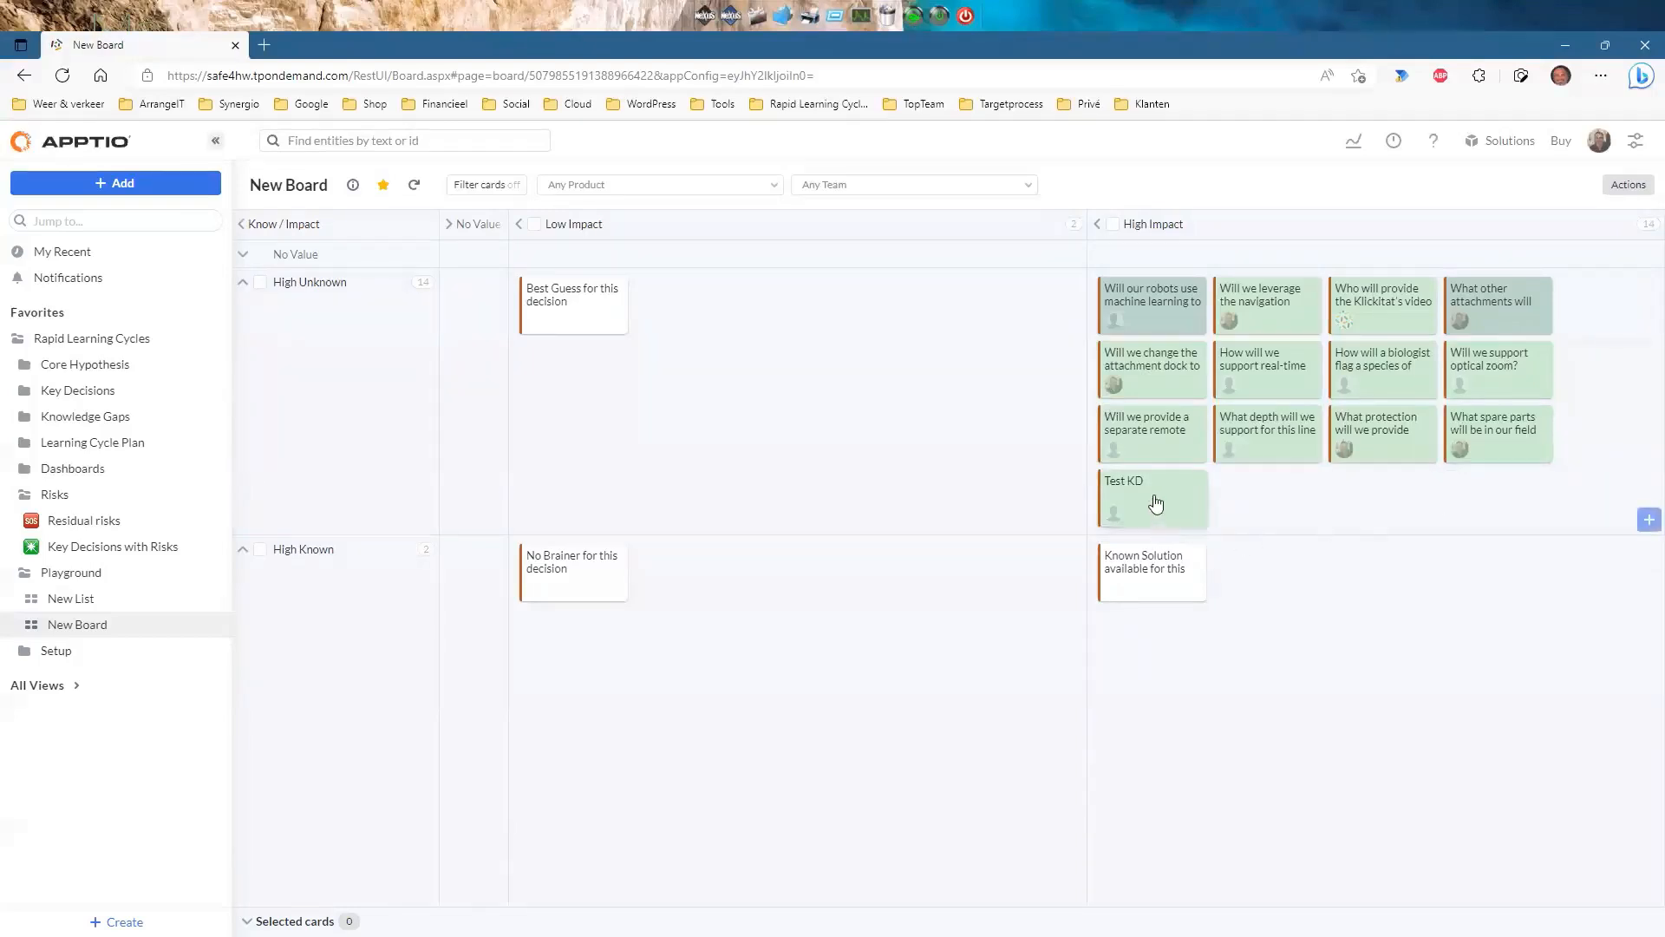
{"action": "left_click_drag", "start_coordinate": [1192, 523], "coordinate": [1286, 591]}
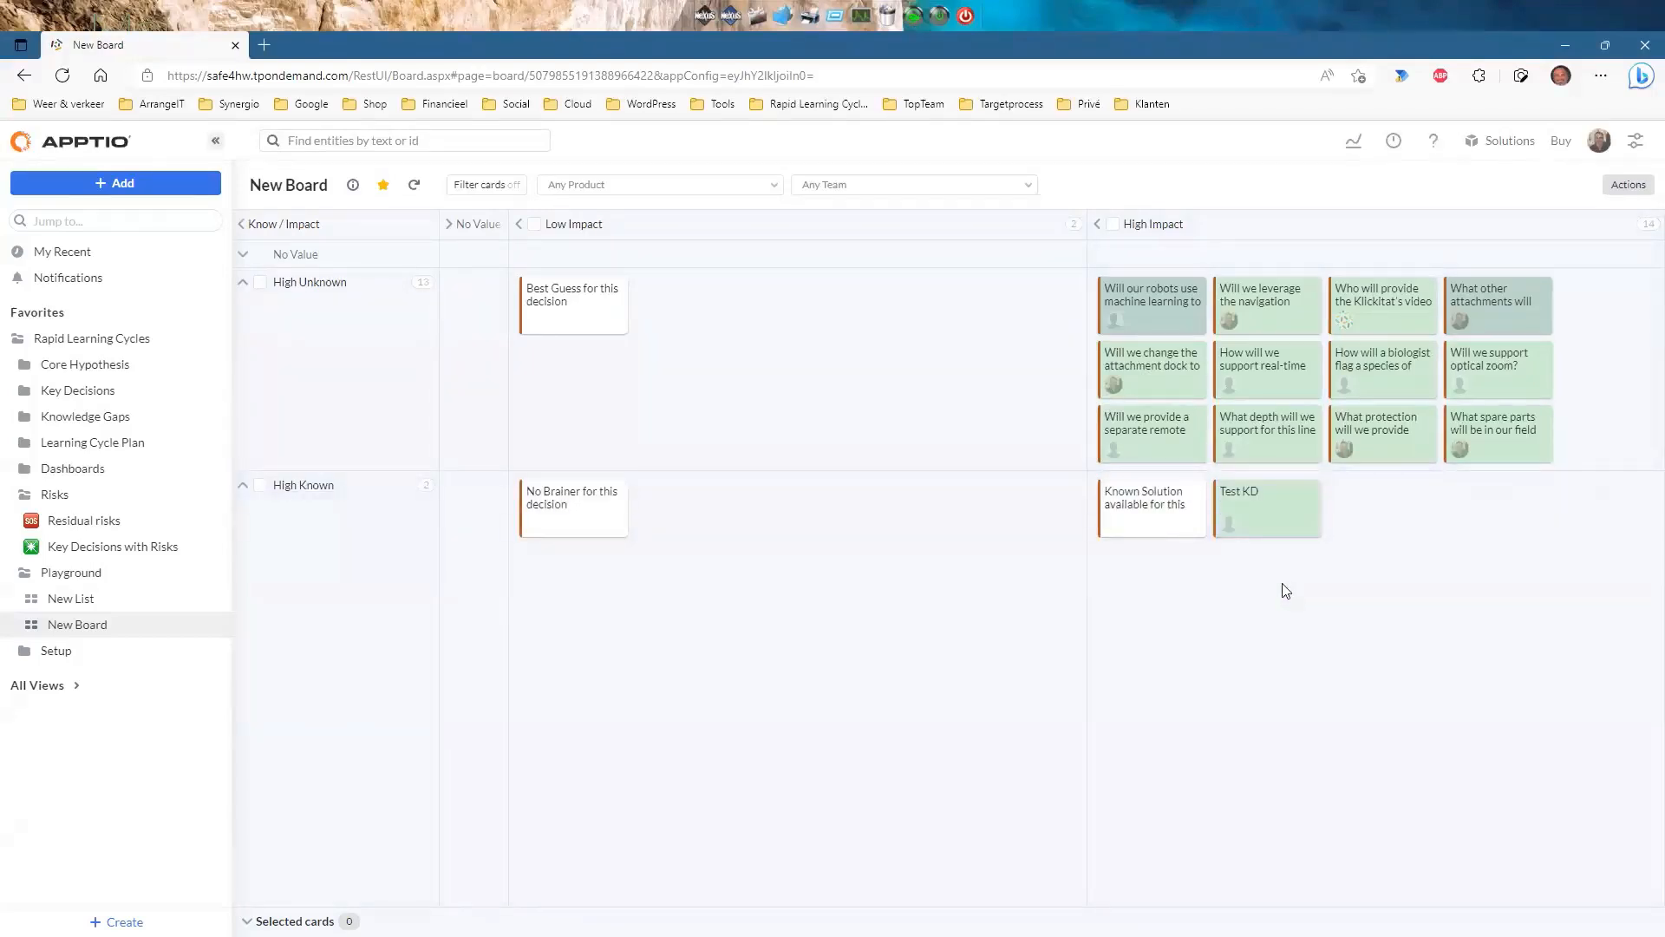
{"action": "left_click", "coordinate": [1639, 200]}
{"action": "left_click_drag", "start_coordinate": [1575, 293], "coordinate": [1594, 294]}
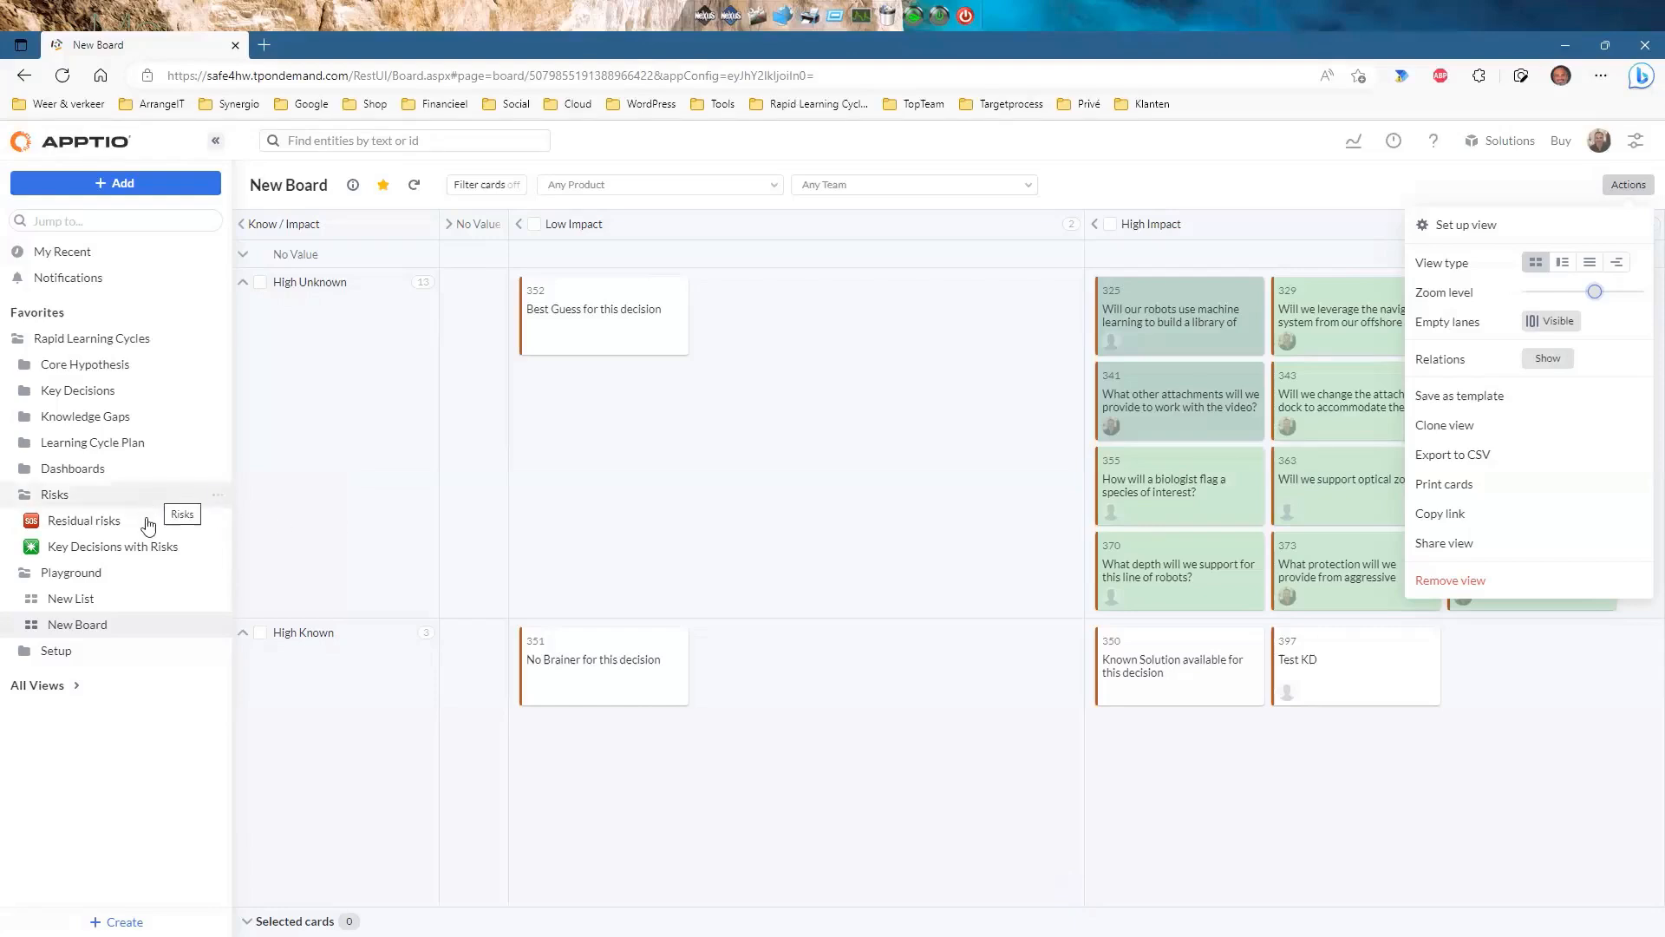
Create a new chart report inside the Playground folder.
{"action": "left_click", "coordinate": [220, 575]}
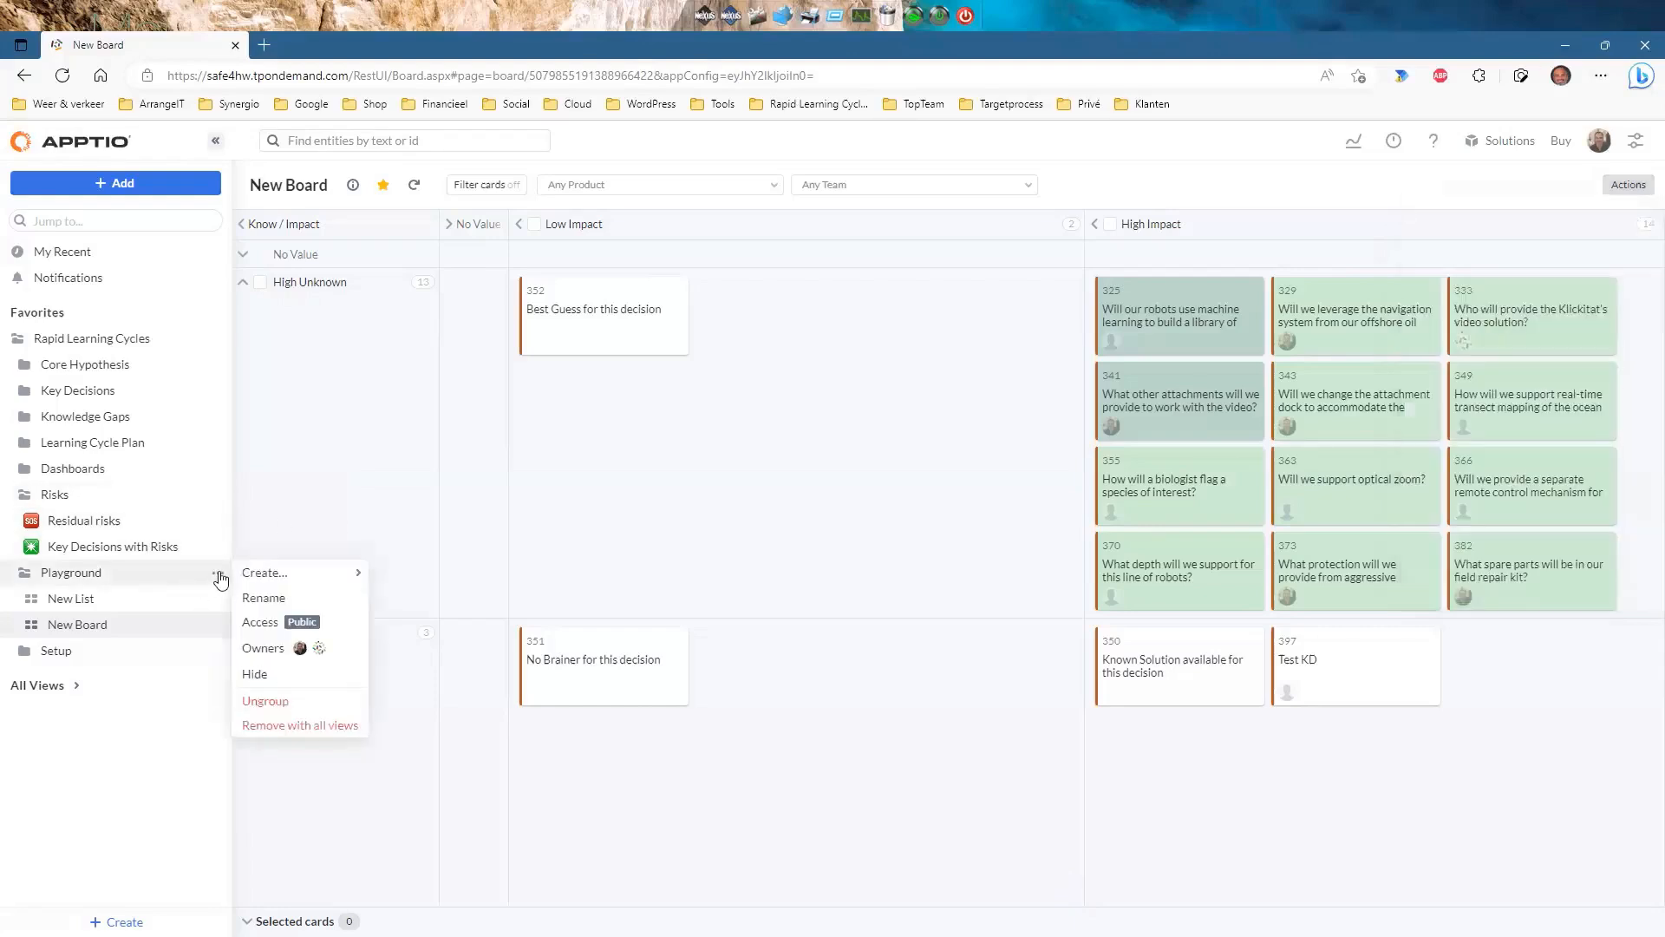
{"action": "mouse_move", "coordinate": [260, 574]}
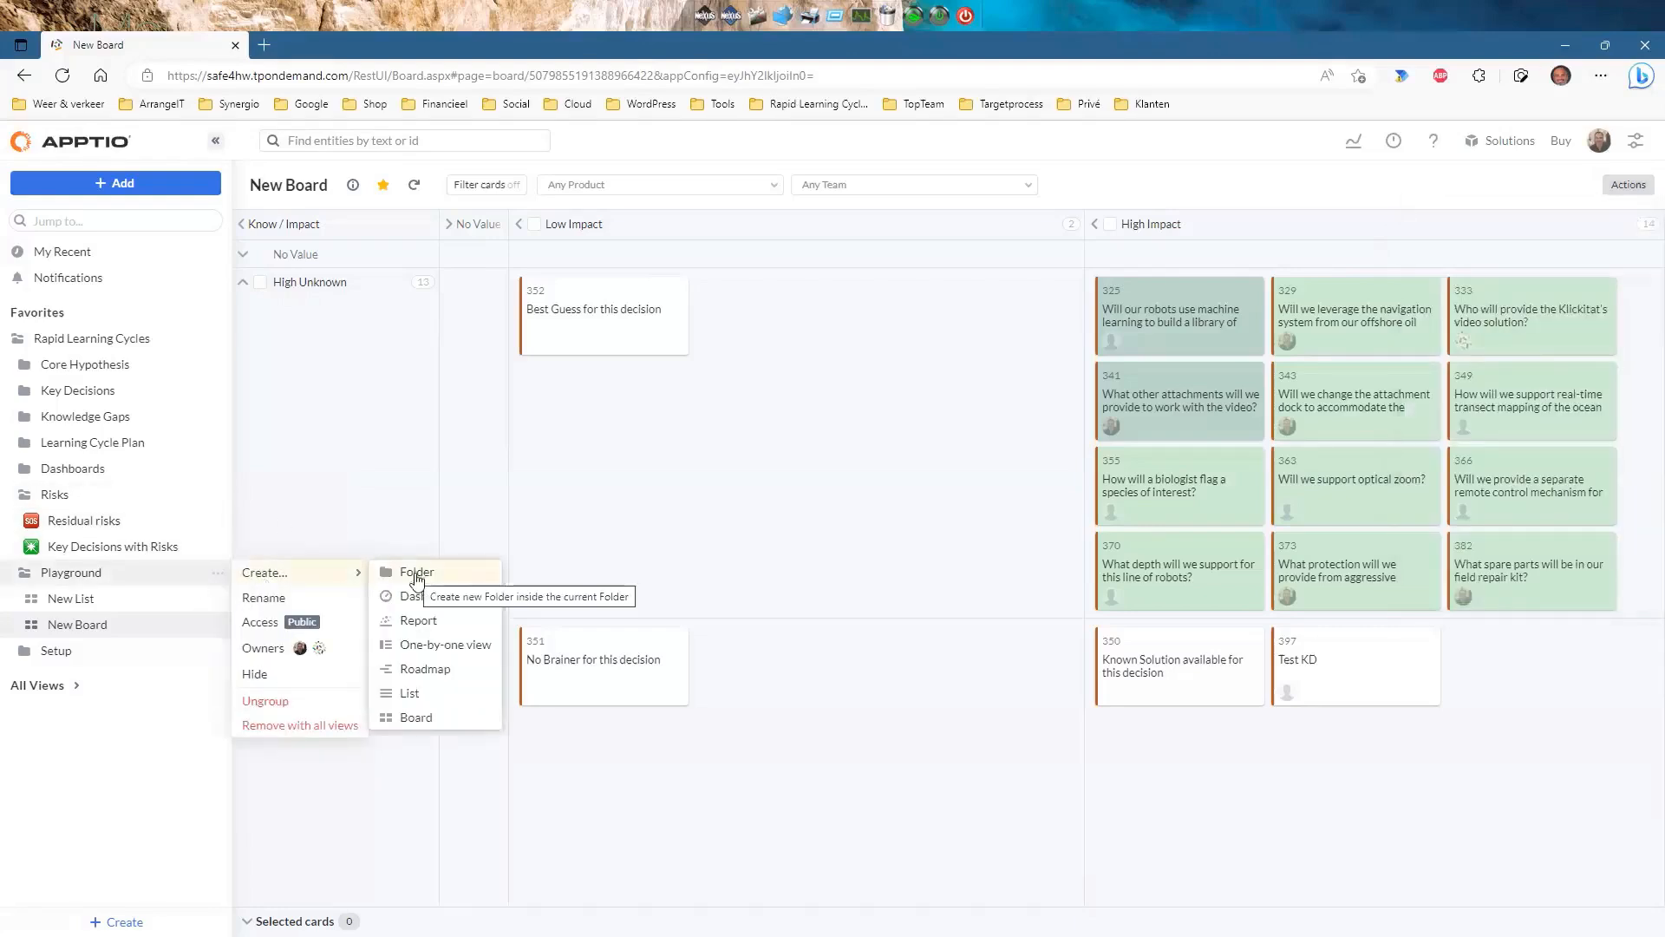
{"action": "left_click", "coordinate": [415, 620]}
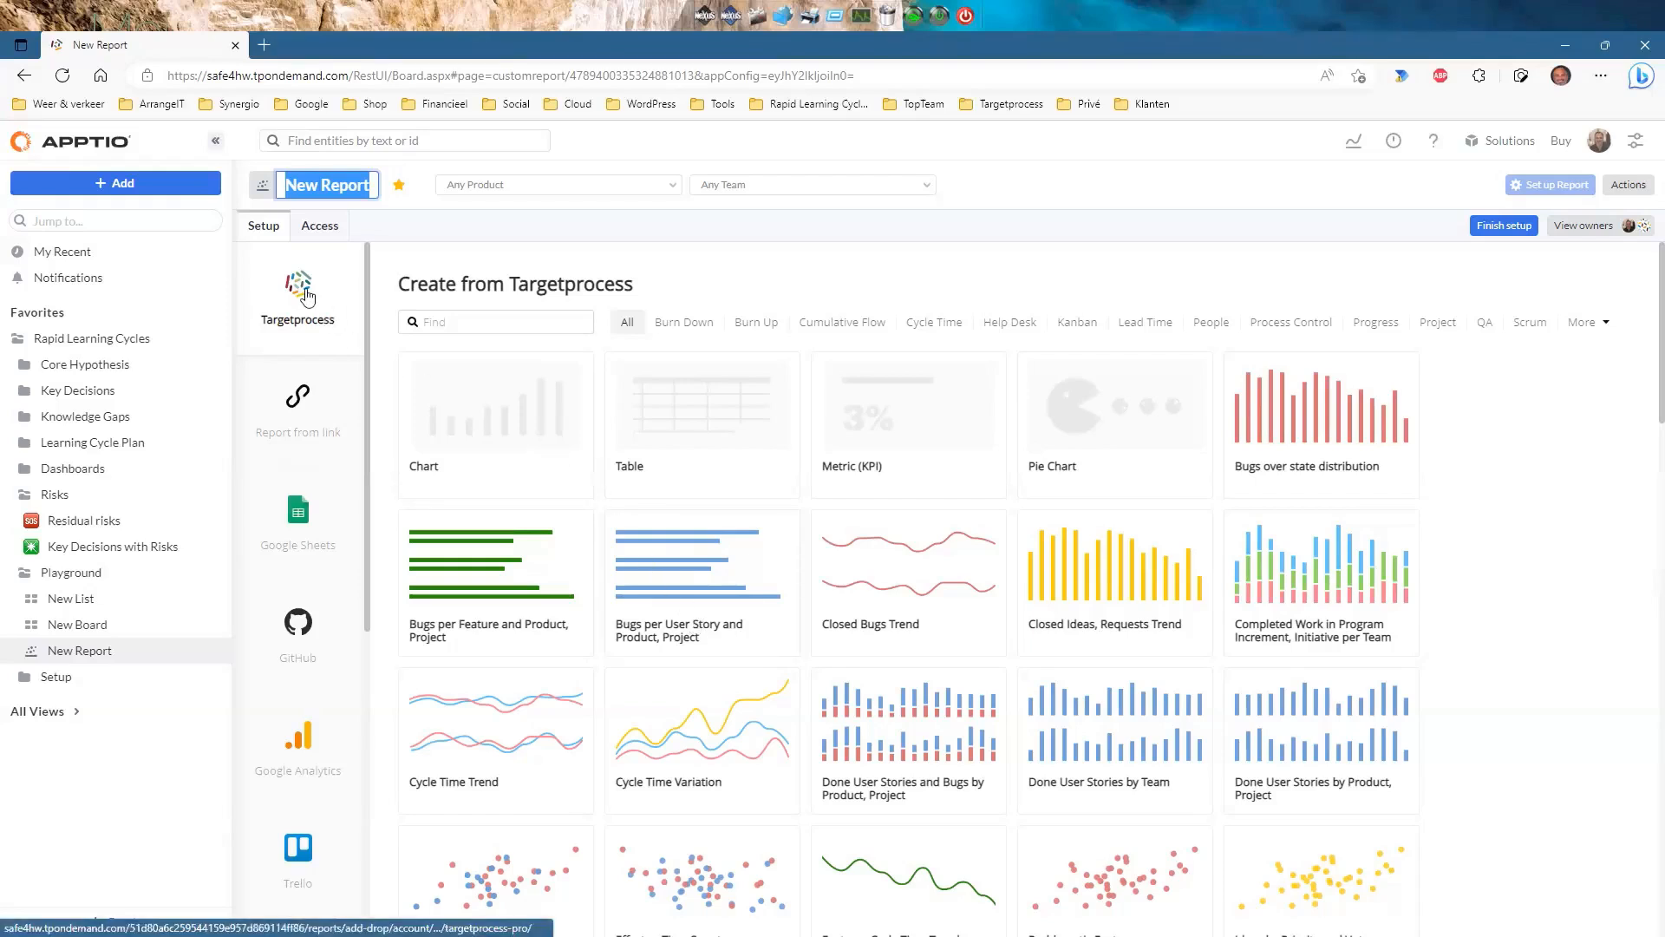
{"action": "left_click", "coordinate": [486, 408]}
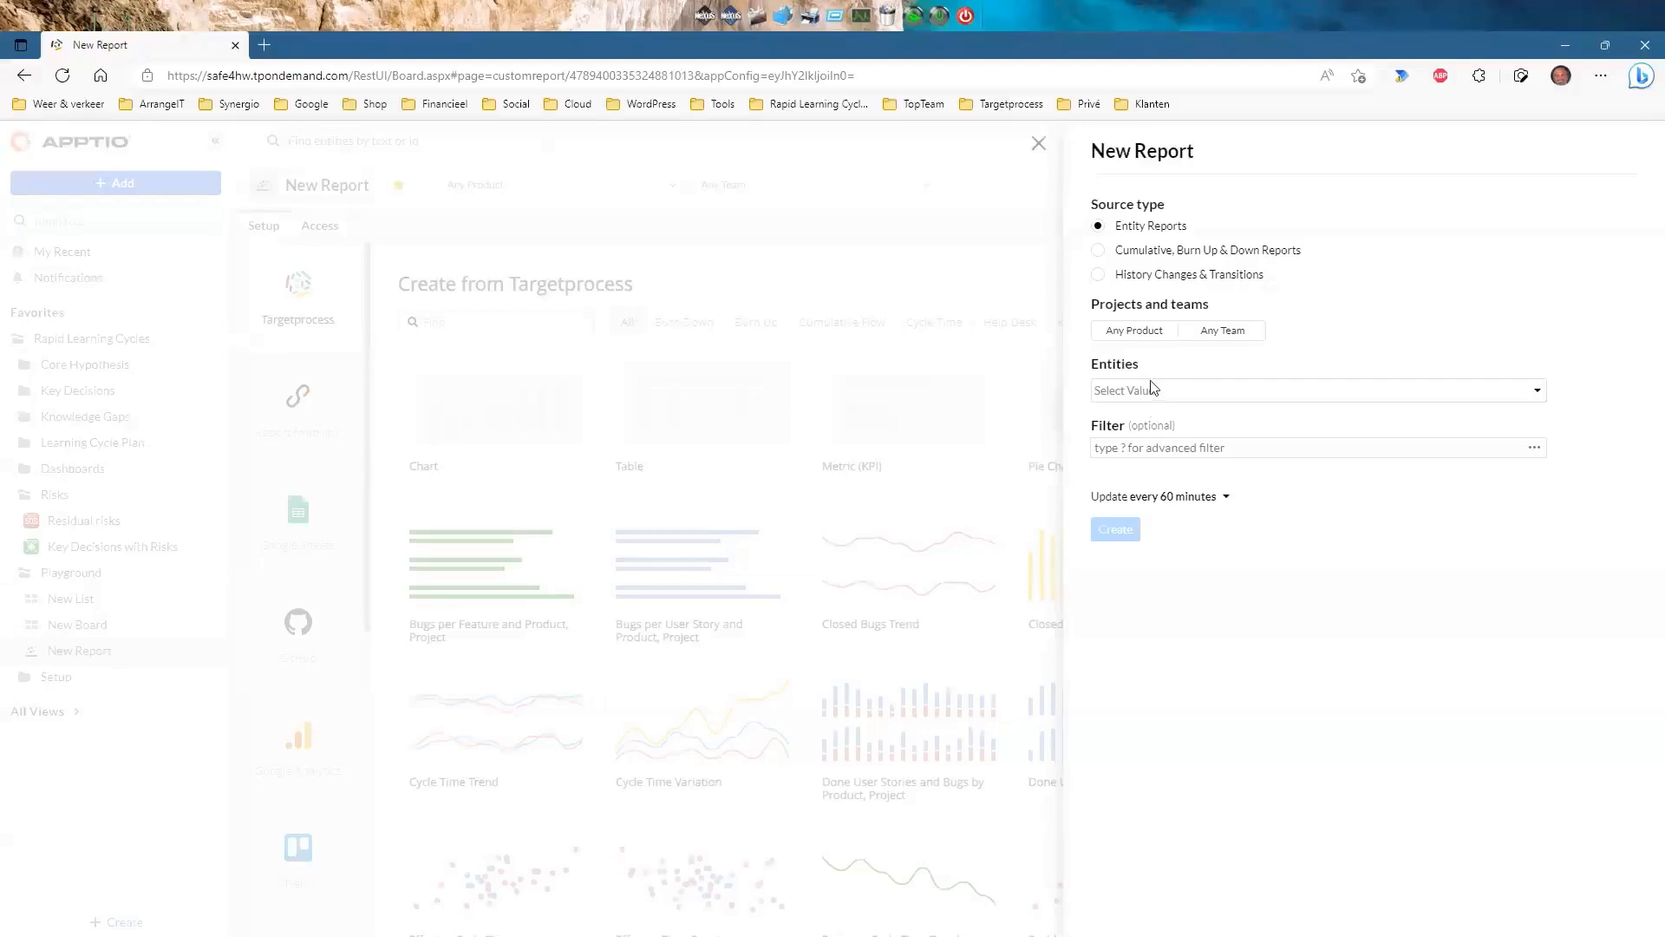
Scope the report to Kickitat and teams Attachments, Controls, Microbiology, Oceanography and Program.
{"action": "left_click", "coordinate": [1150, 330]}
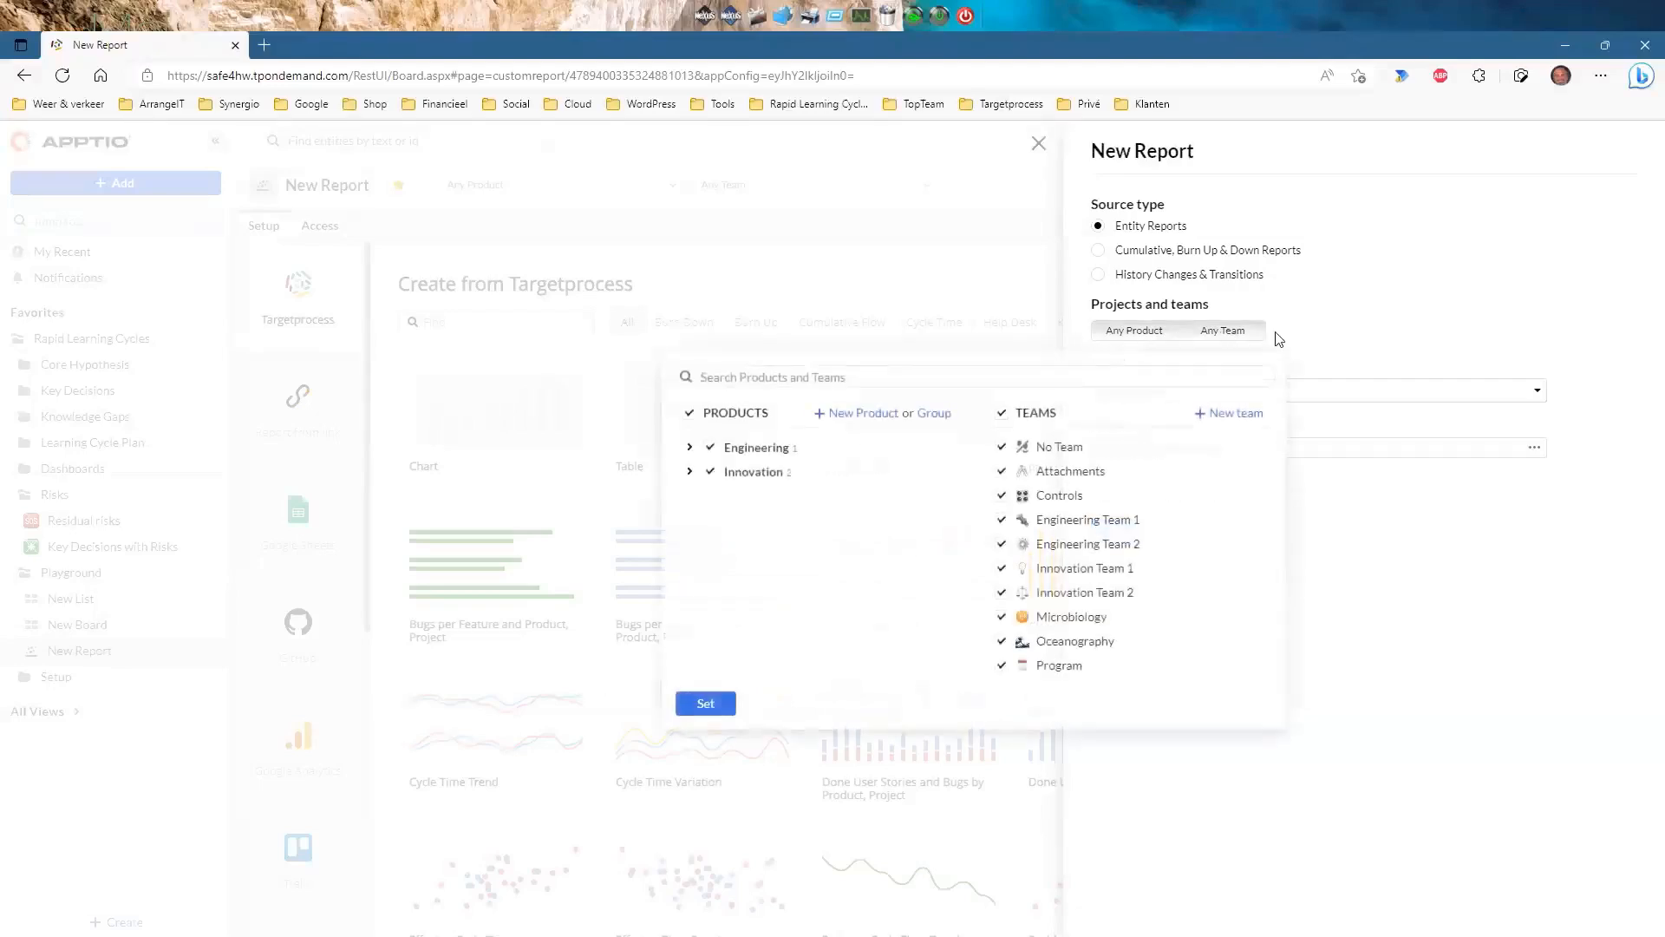
{"action": "left_click", "coordinate": [688, 414]}
{"action": "left_click", "coordinate": [690, 472]}
{"action": "left_click", "coordinate": [732, 495]}
{"action": "left_click", "coordinate": [1002, 413]}
{"action": "left_click", "coordinate": [1002, 471]}
{"action": "left_click", "coordinate": [1001, 495]}
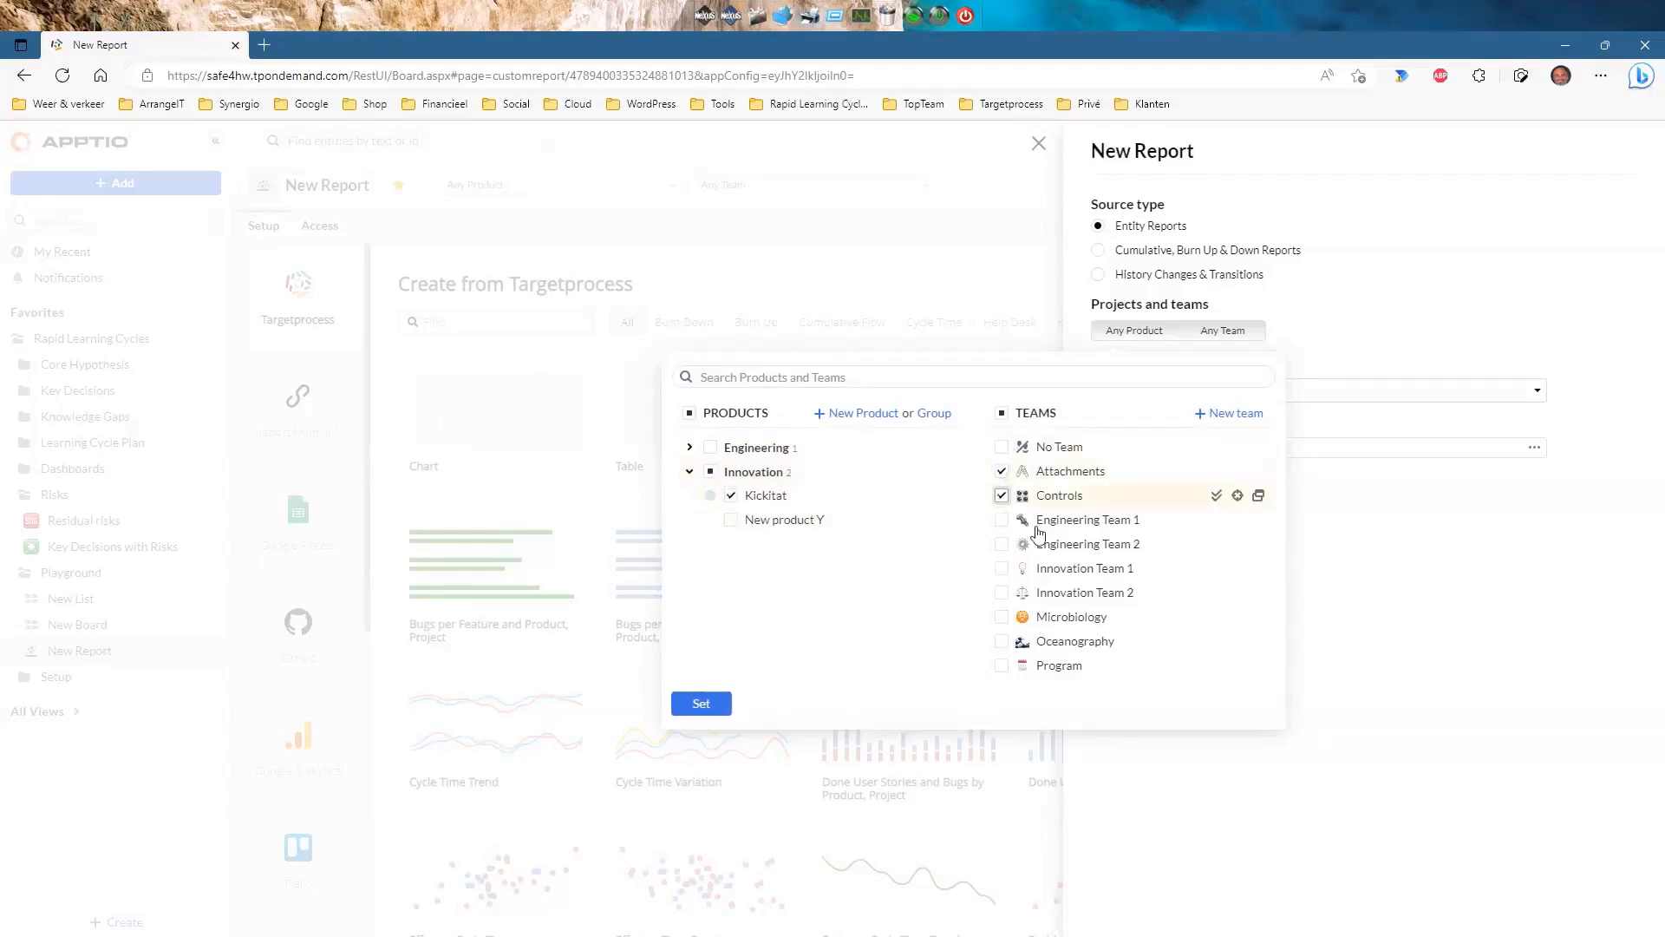
{"action": "left_click", "coordinate": [1001, 617]}
{"action": "left_click", "coordinate": [1001, 641]}
{"action": "left_click", "coordinate": [1002, 665]}
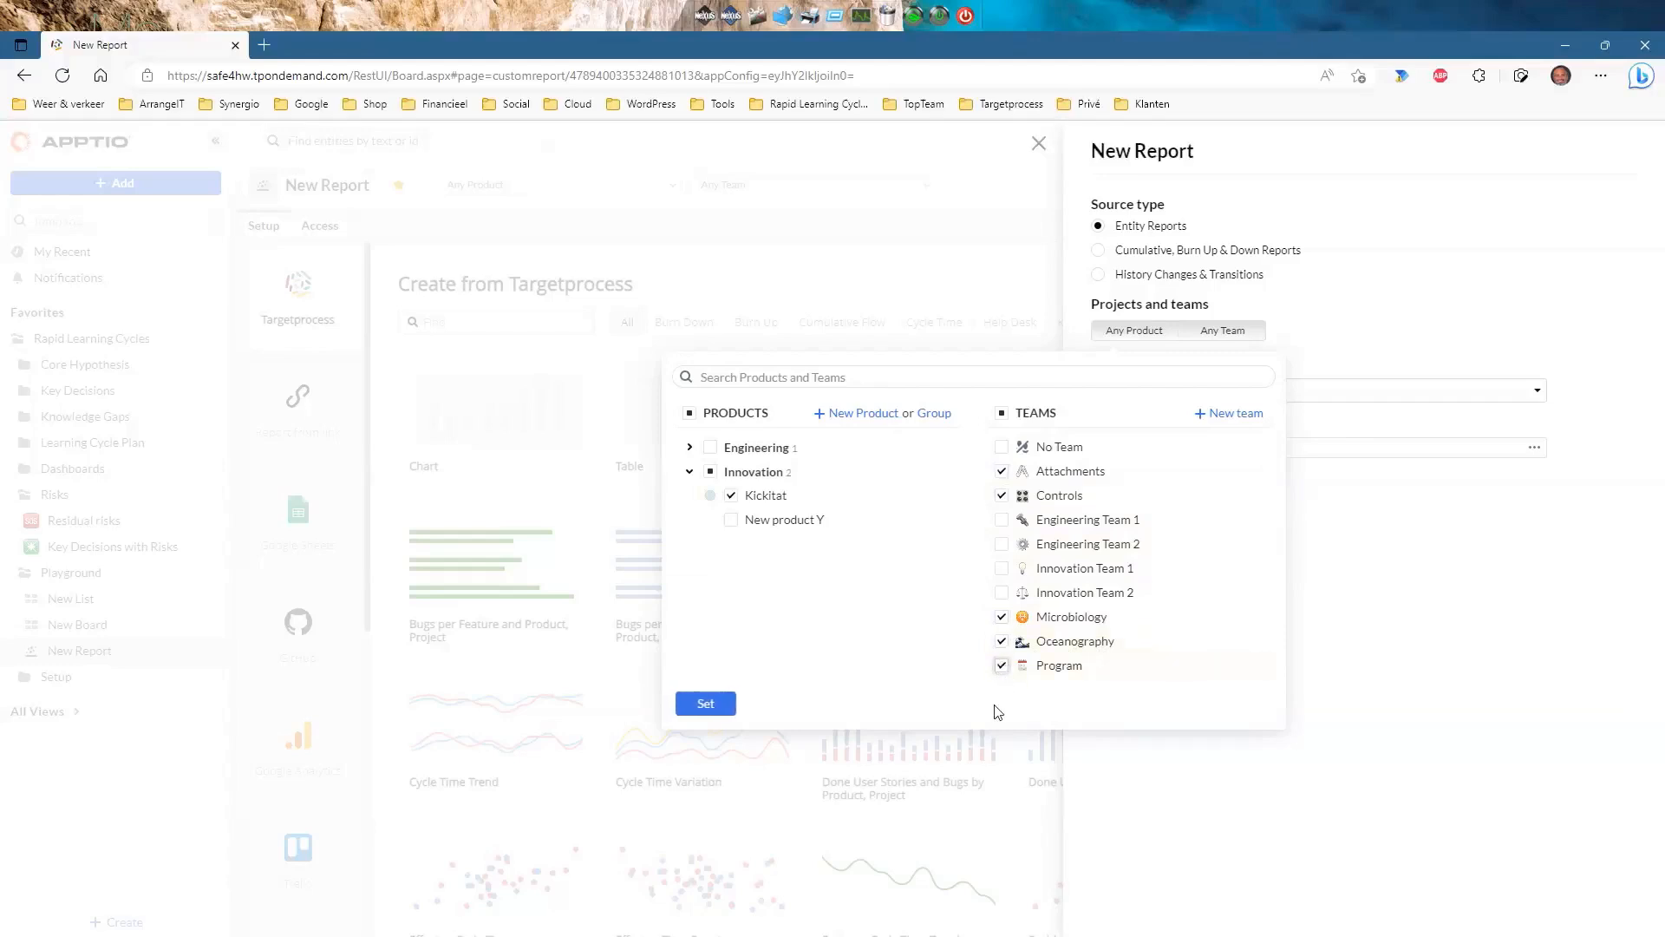
{"action": "left_click", "coordinate": [719, 712]}
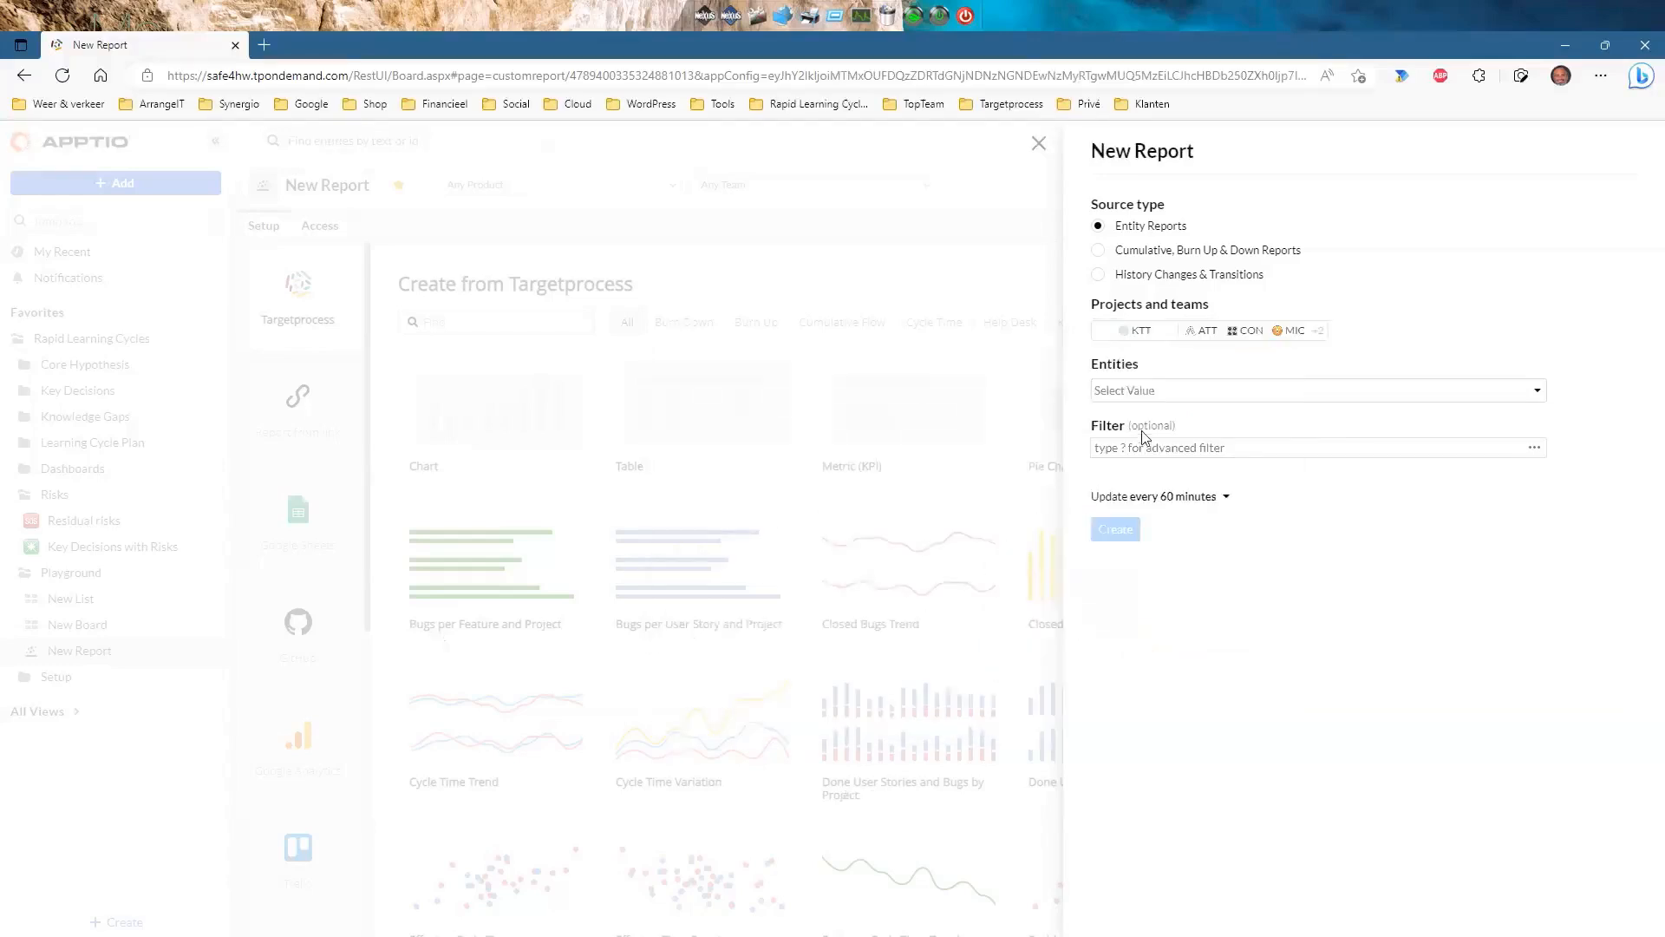
Set Knowledge Gaps as the report's entity type.
{"action": "left_click", "coordinate": [1146, 390]}
{"action": "scroll", "coordinate": [1175, 555], "scroll_direction": "down", "scroll_amount": 3}
{"action": "scroll", "coordinate": [1182, 583], "scroll_direction": "down", "scroll_amount": 2}
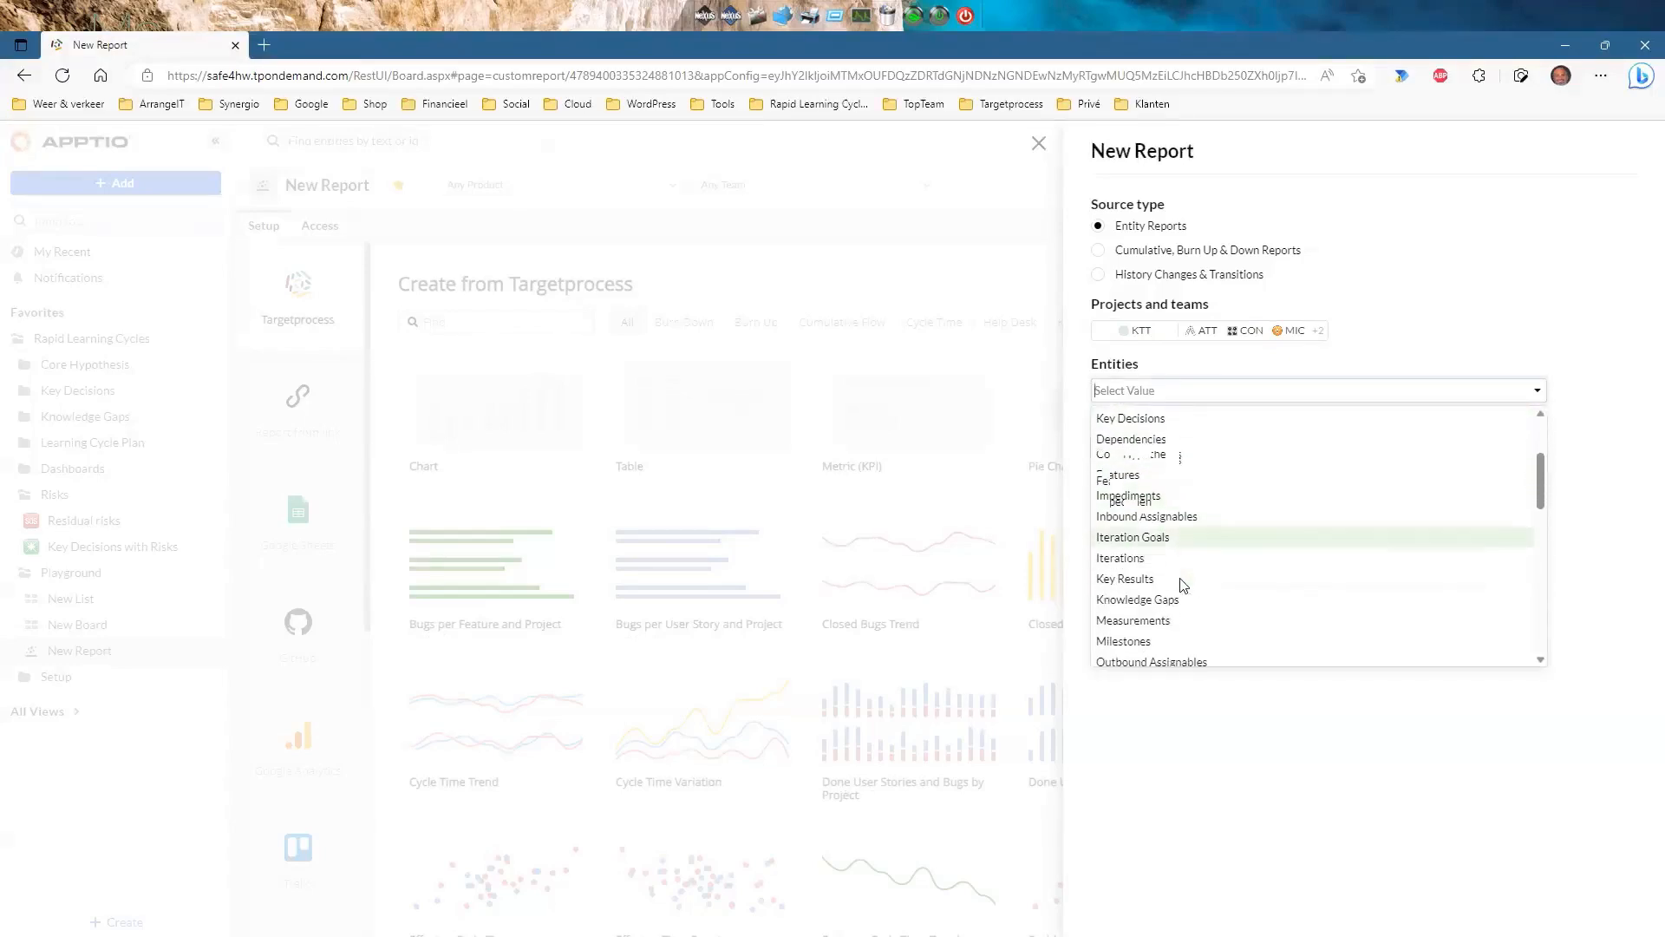
{"action": "left_click", "coordinate": [1176, 586]}
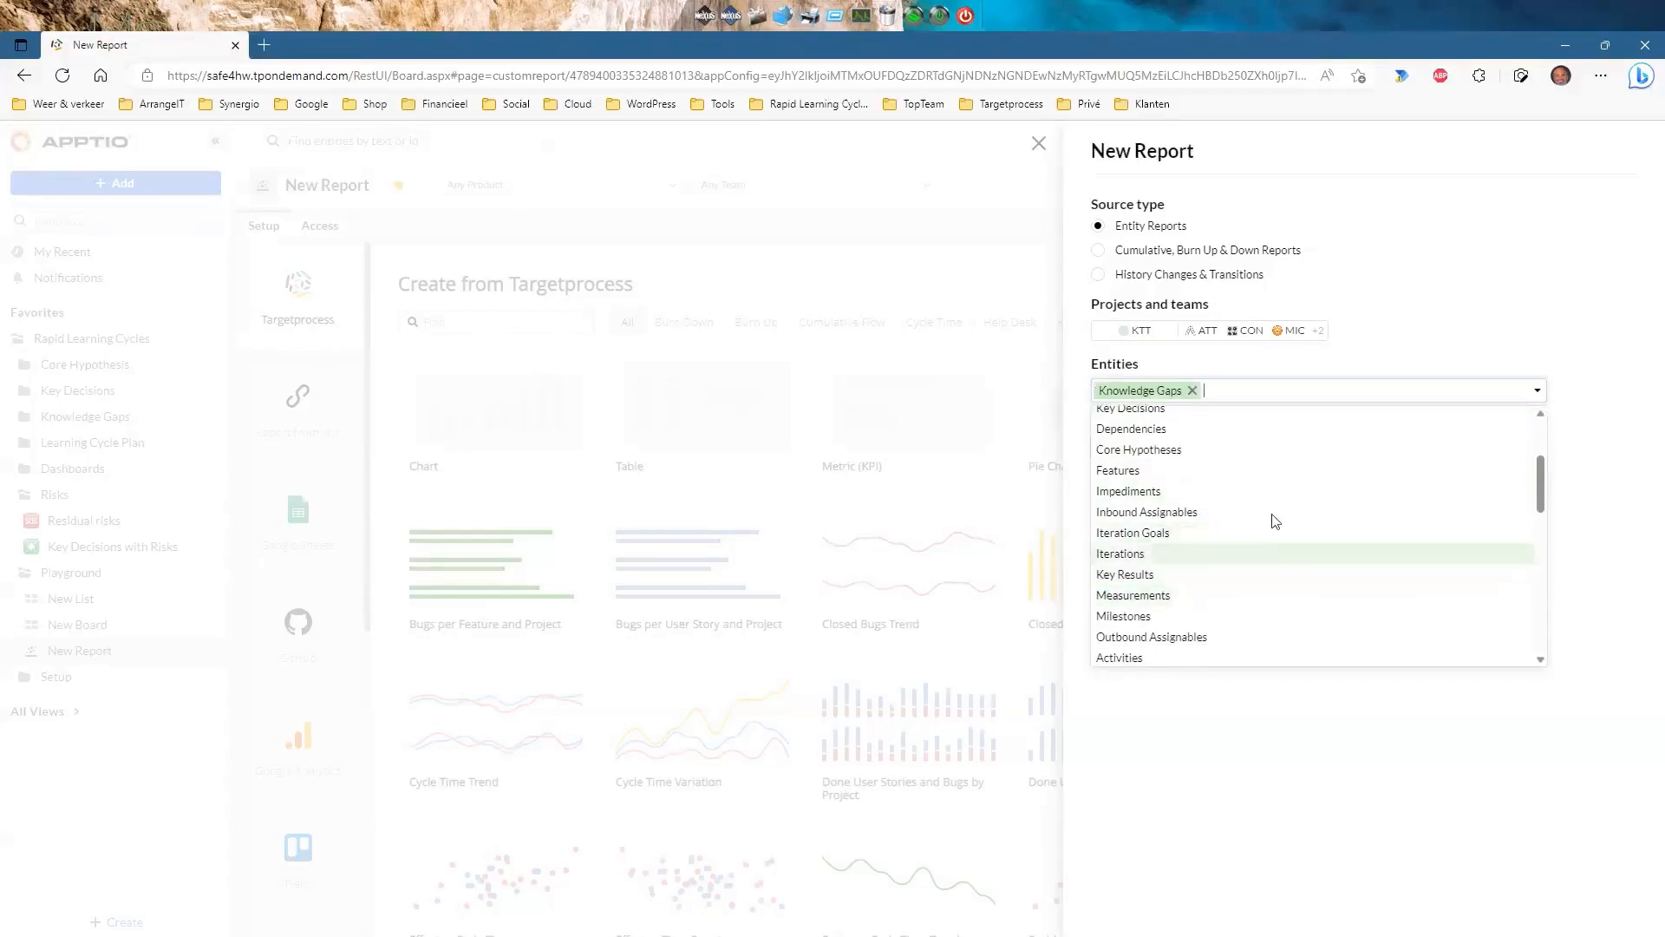
{"action": "left_click", "coordinate": [1425, 329]}
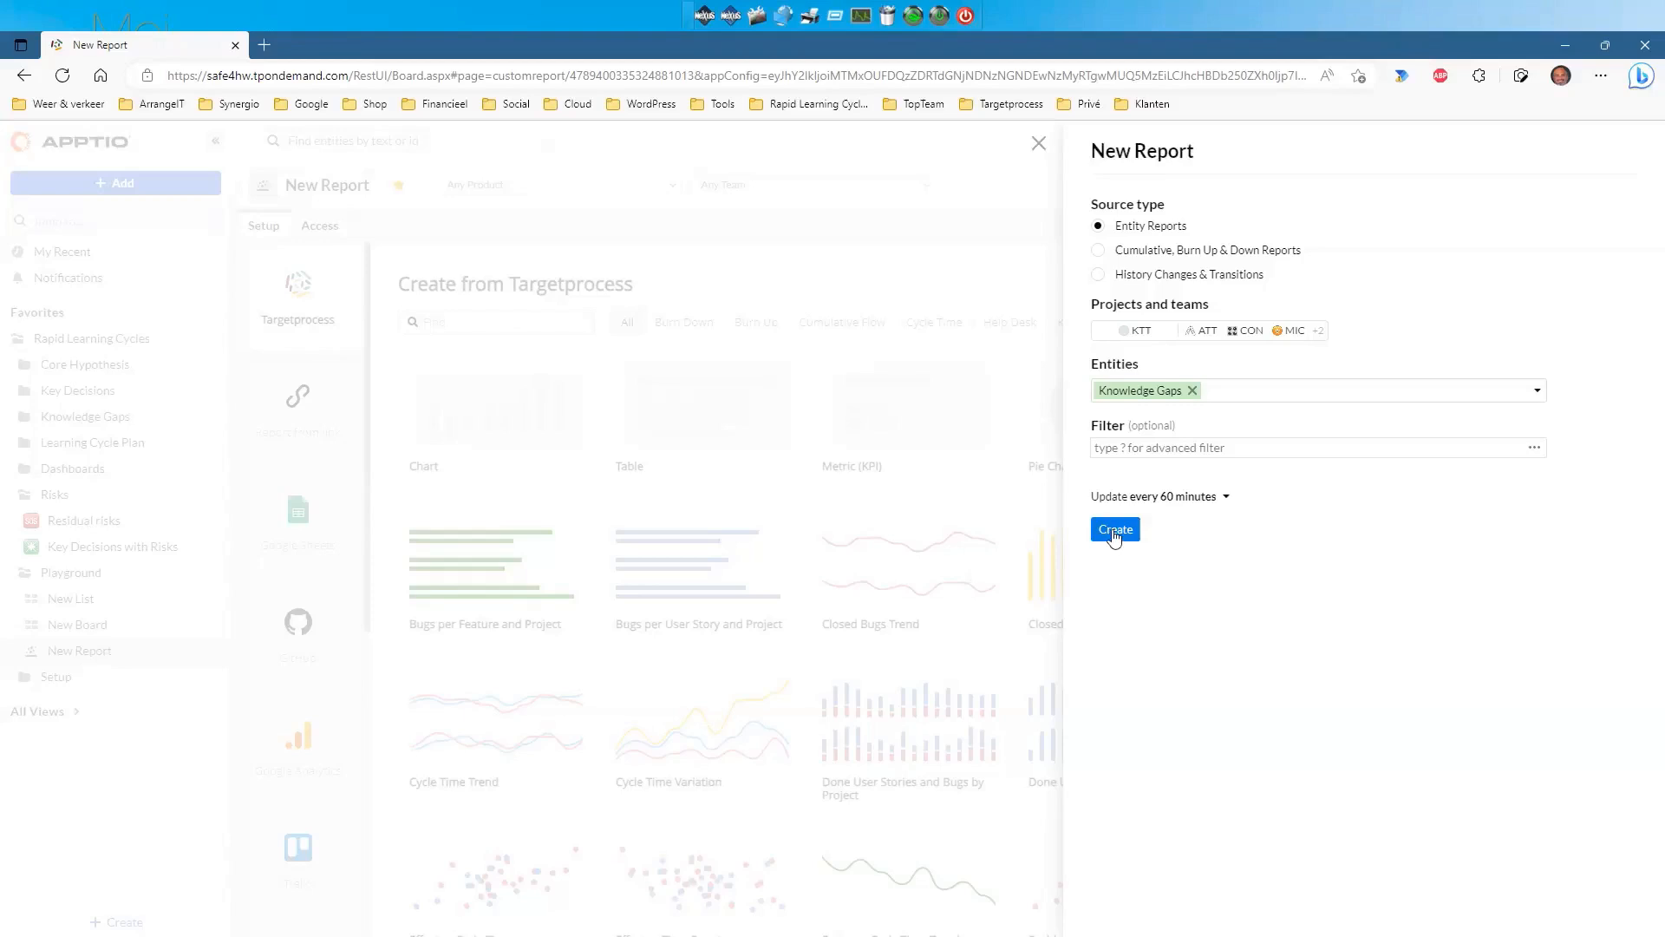
Create the report as a bar chart of Count of Records by Assigned User.
{"action": "left_click", "coordinate": [1115, 533]}
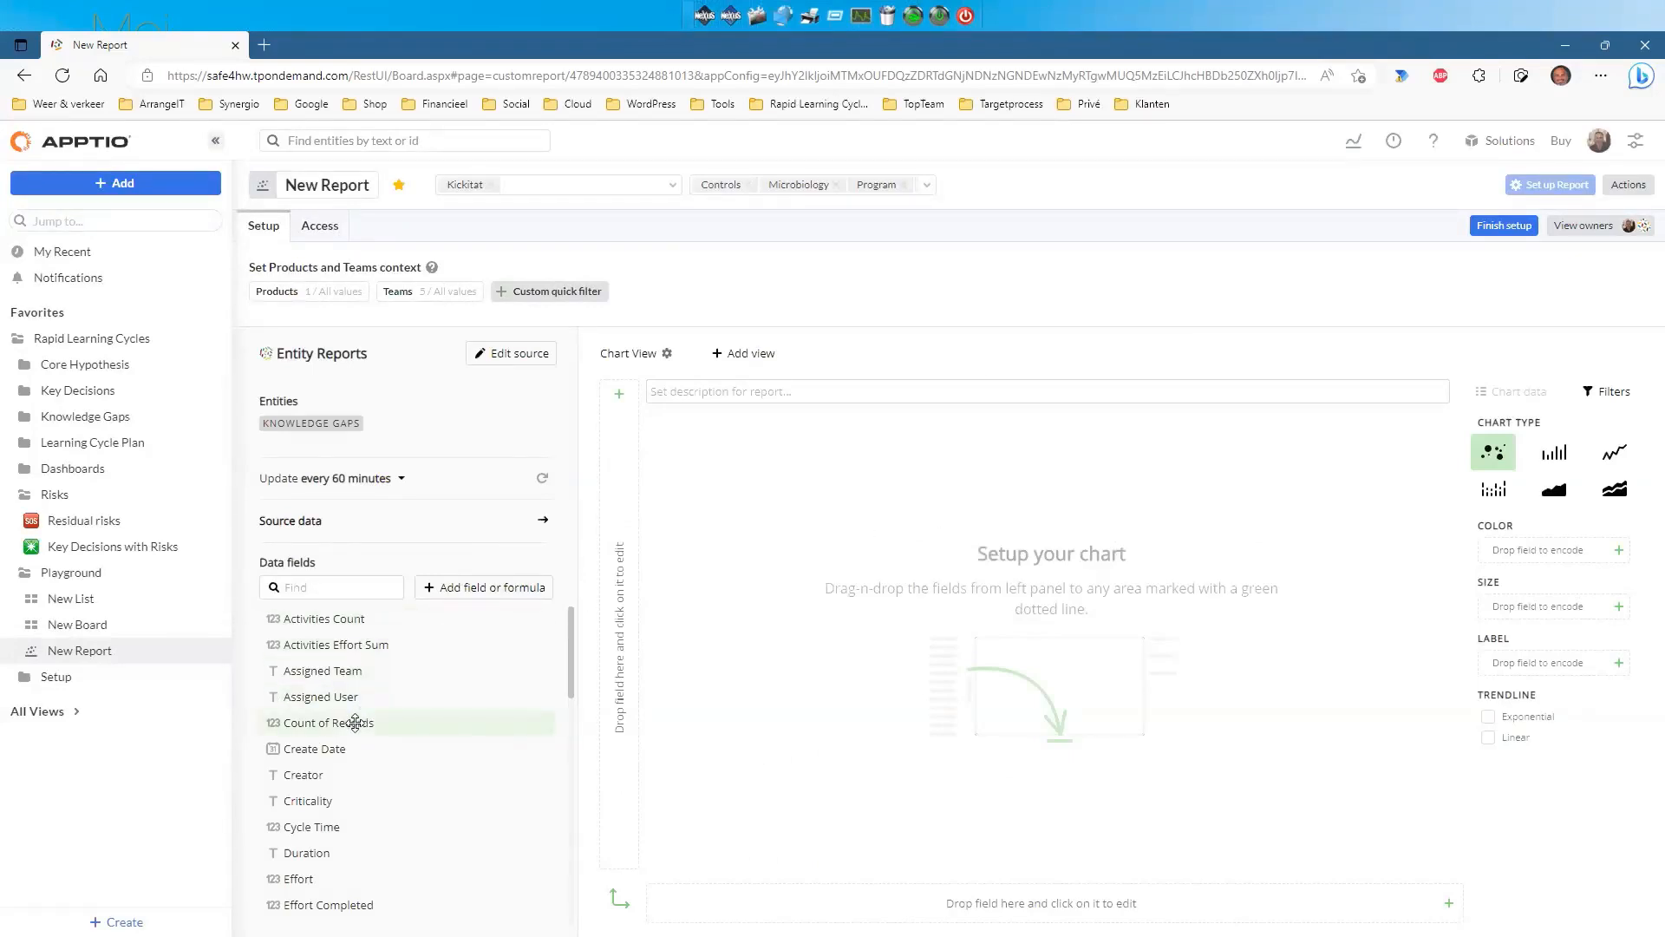
{"action": "left_click_drag", "start_coordinate": [356, 723], "coordinate": [661, 564]}
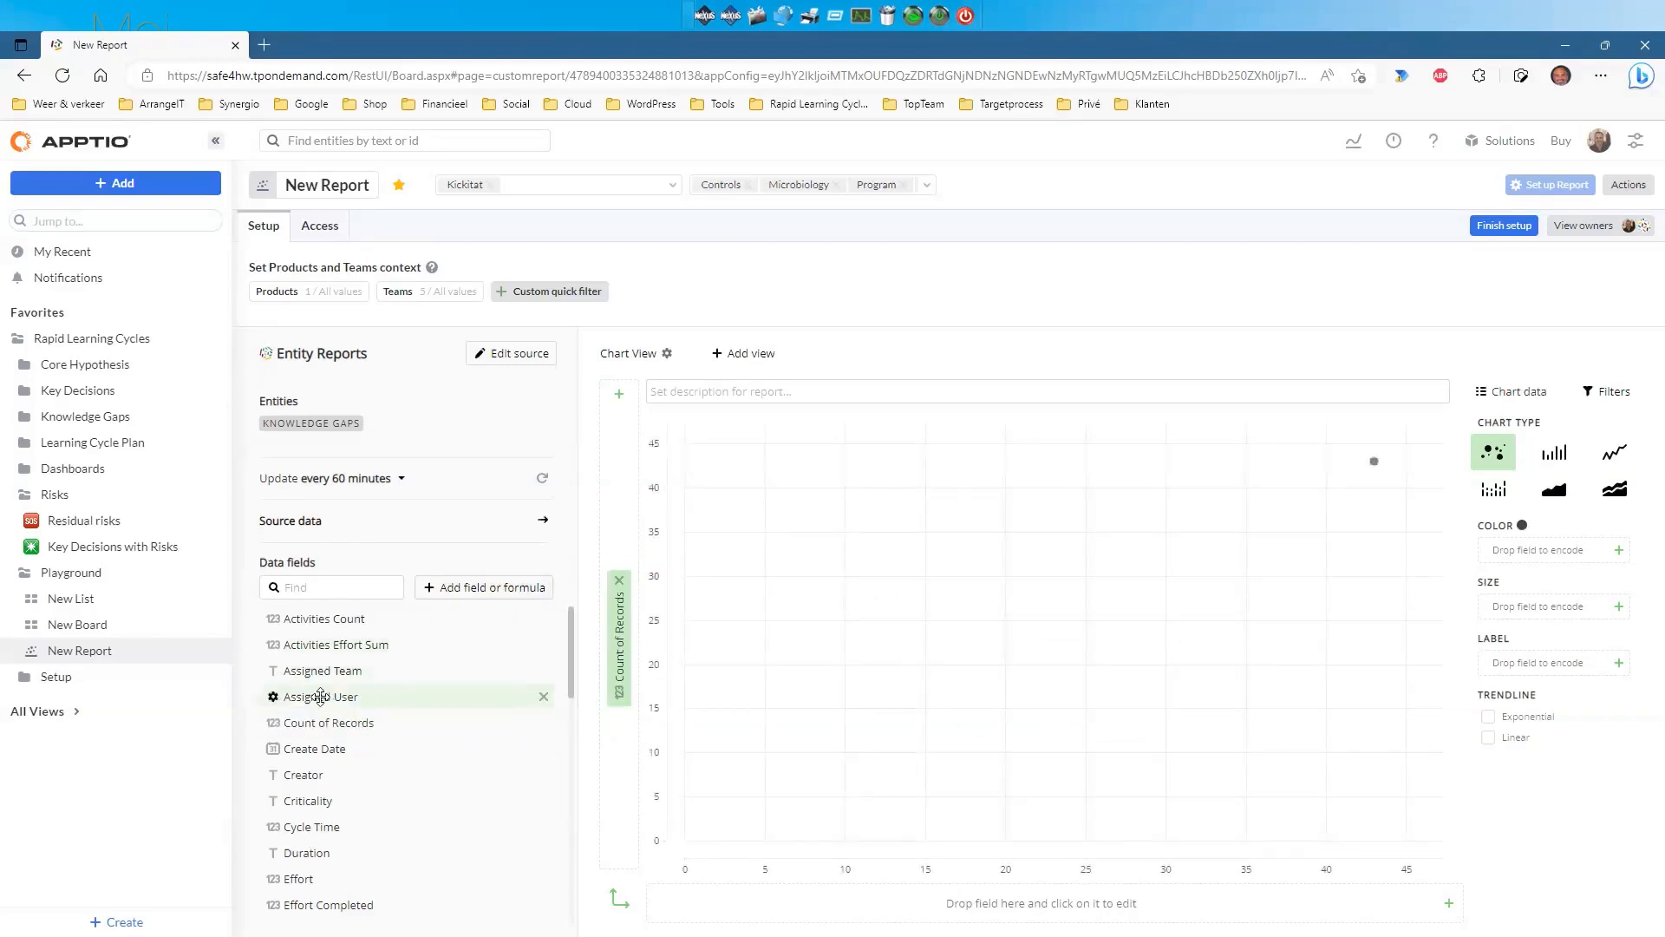
{"action": "left_click_drag", "start_coordinate": [321, 696], "coordinate": [1041, 904]}
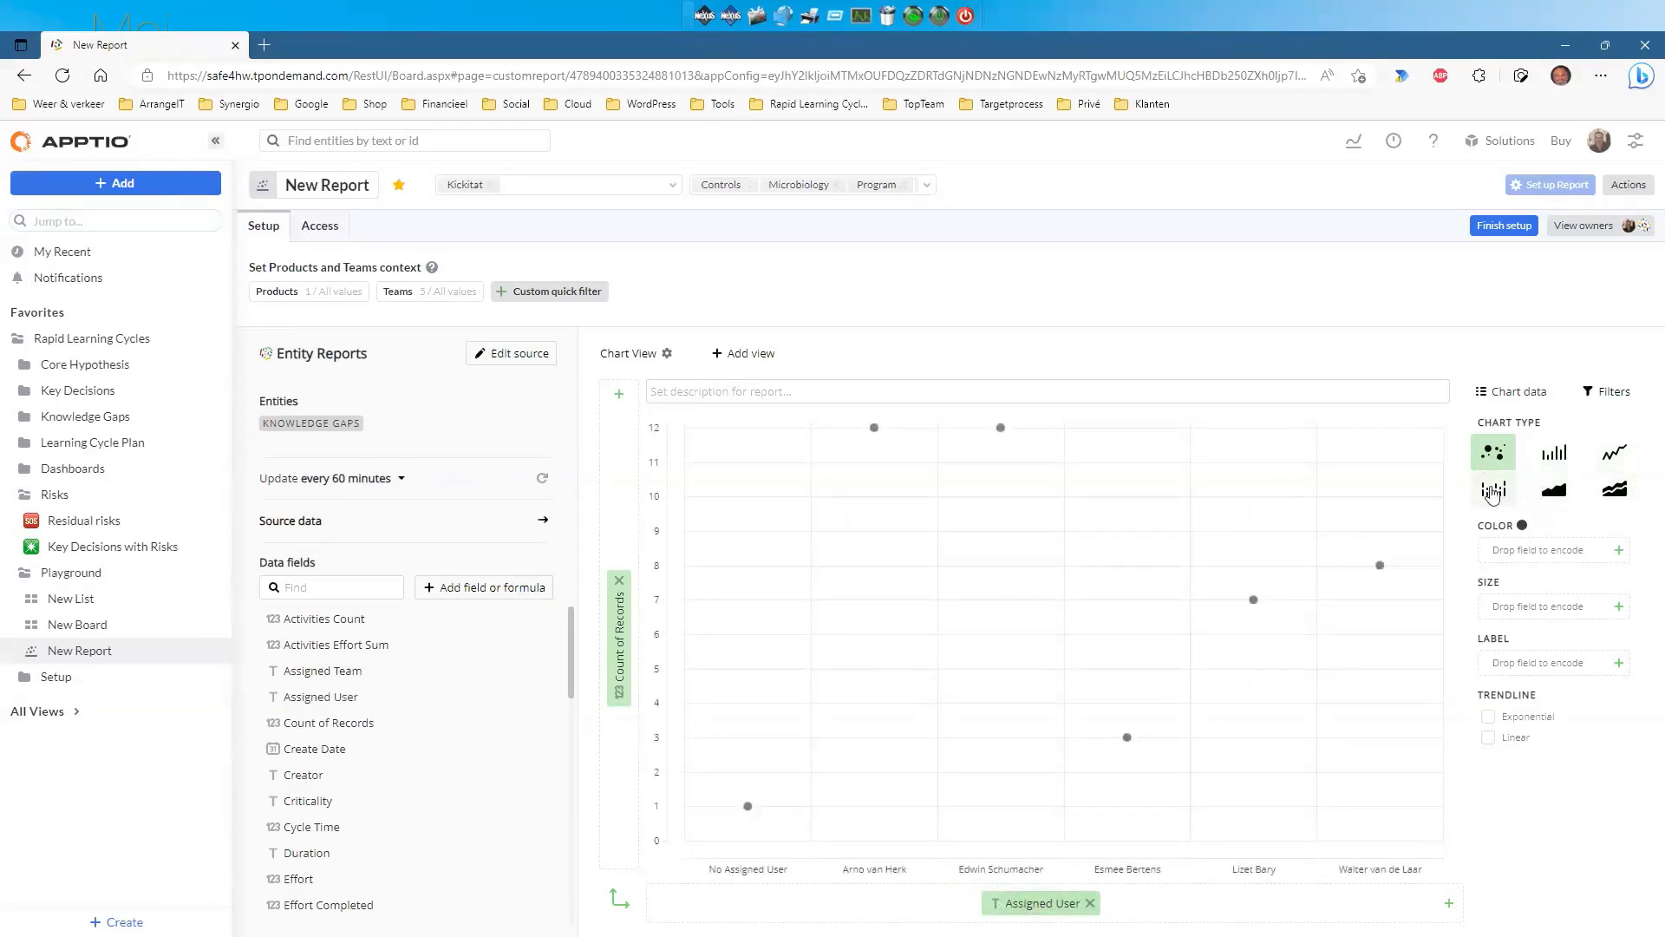
{"action": "left_click", "coordinate": [1555, 456]}
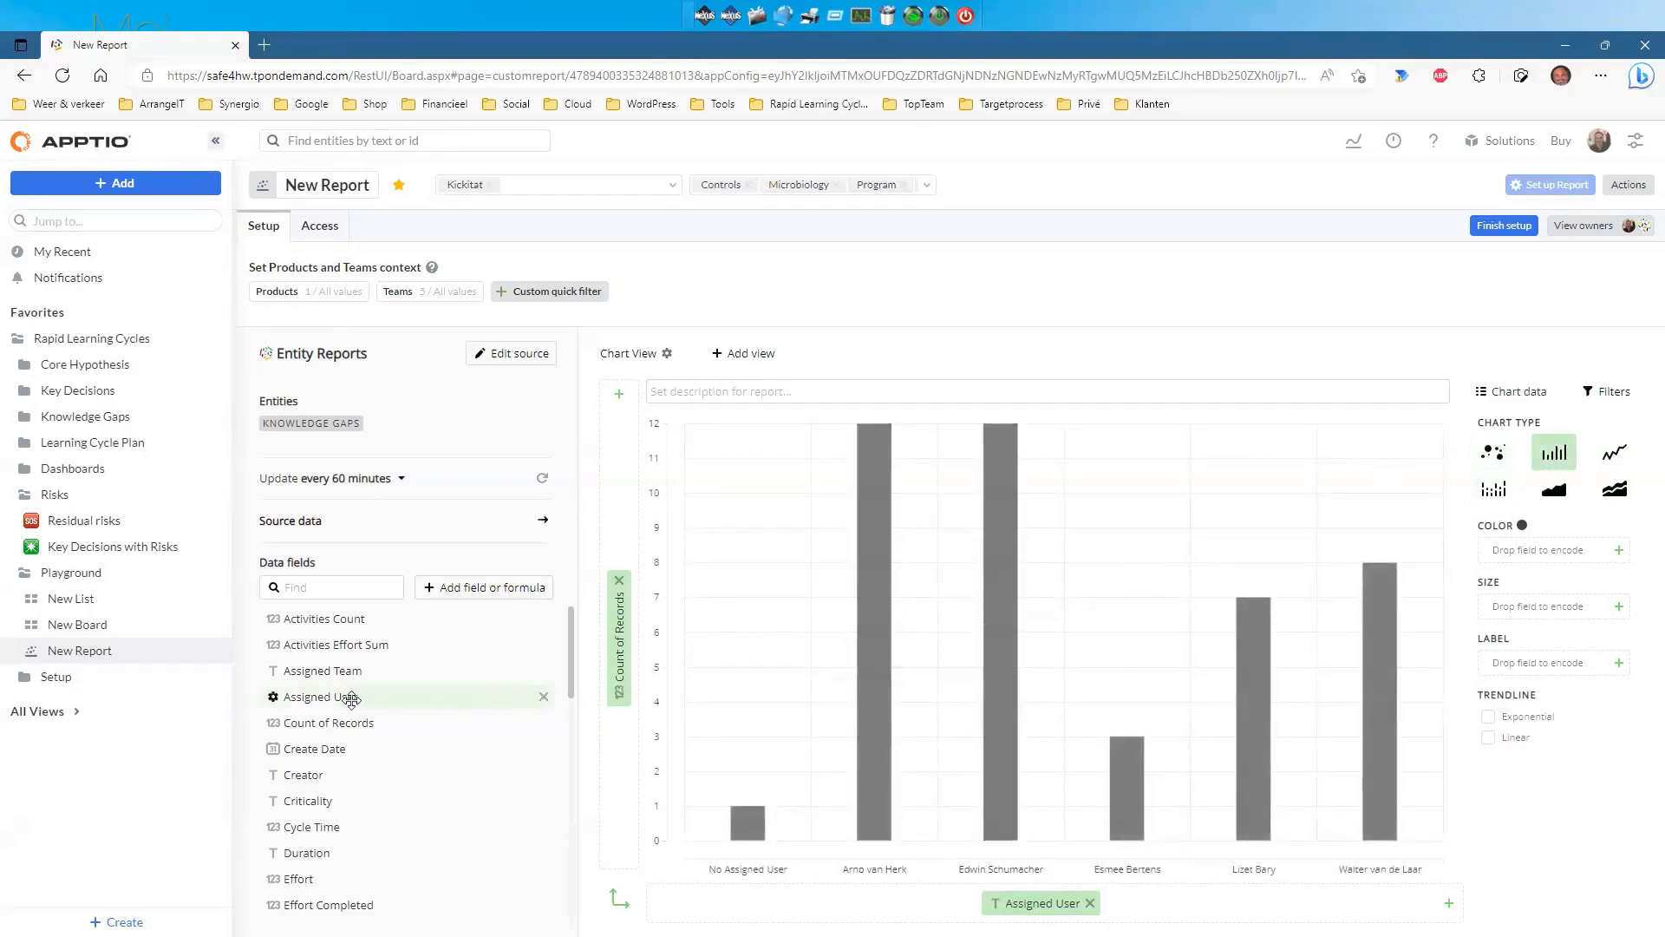
Colour the bars by Assigned User and show data values on each bar.
{"action": "left_click_drag", "start_coordinate": [538, 694], "coordinate": [1608, 541]}
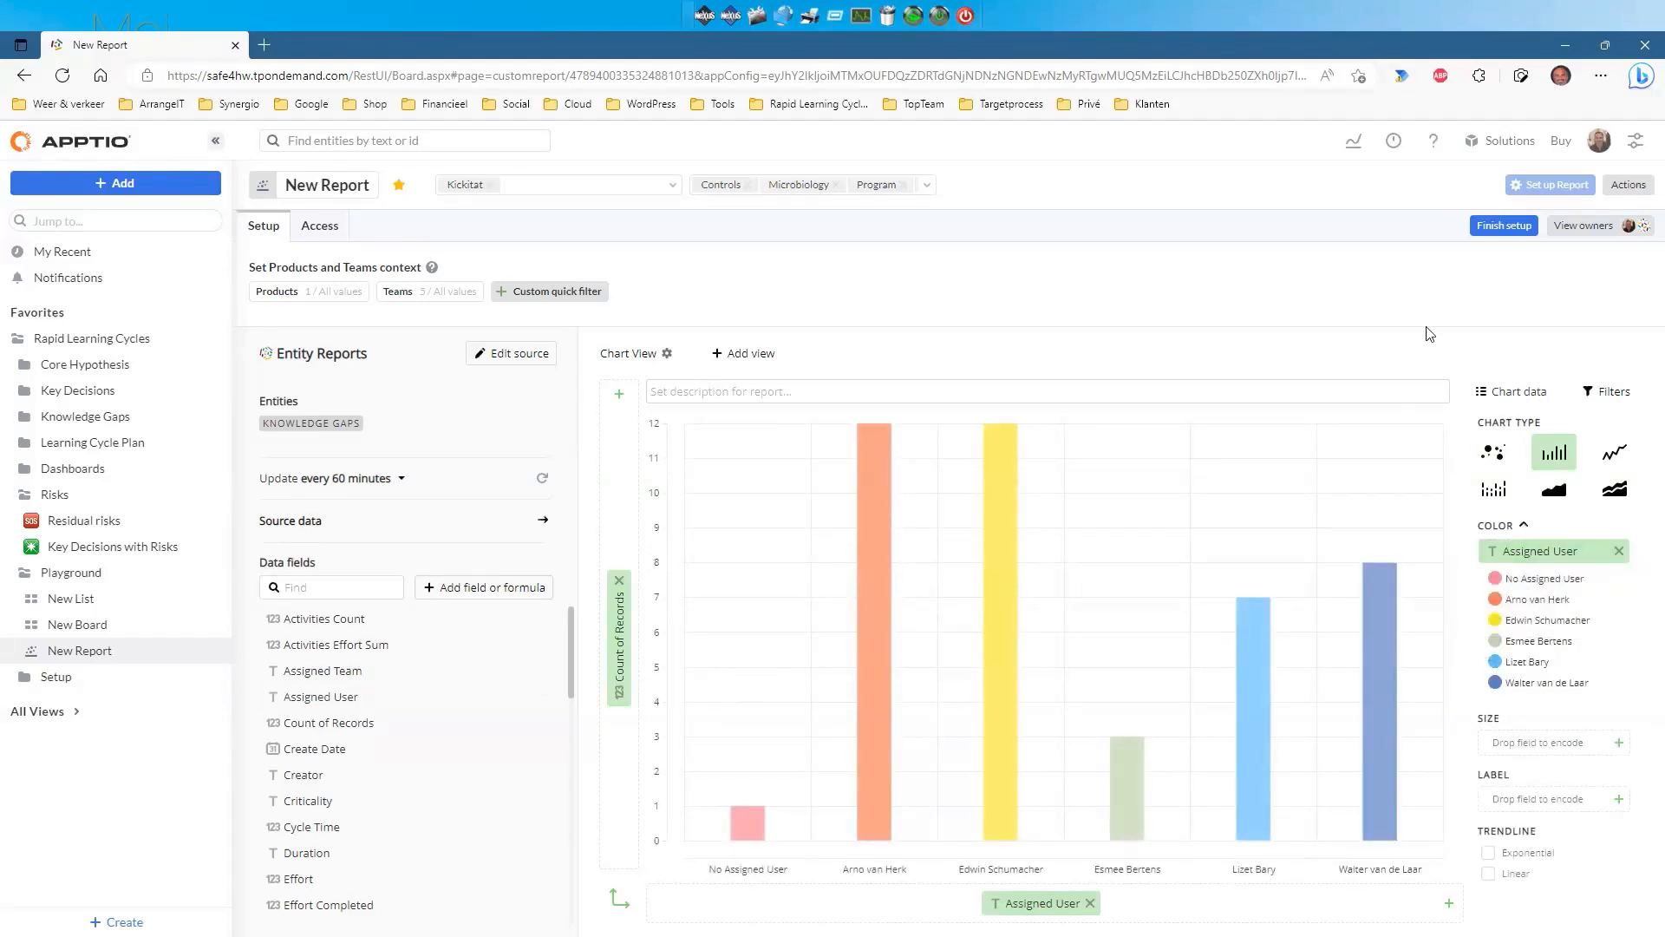
{"action": "mouse_move", "coordinate": [612, 669]}
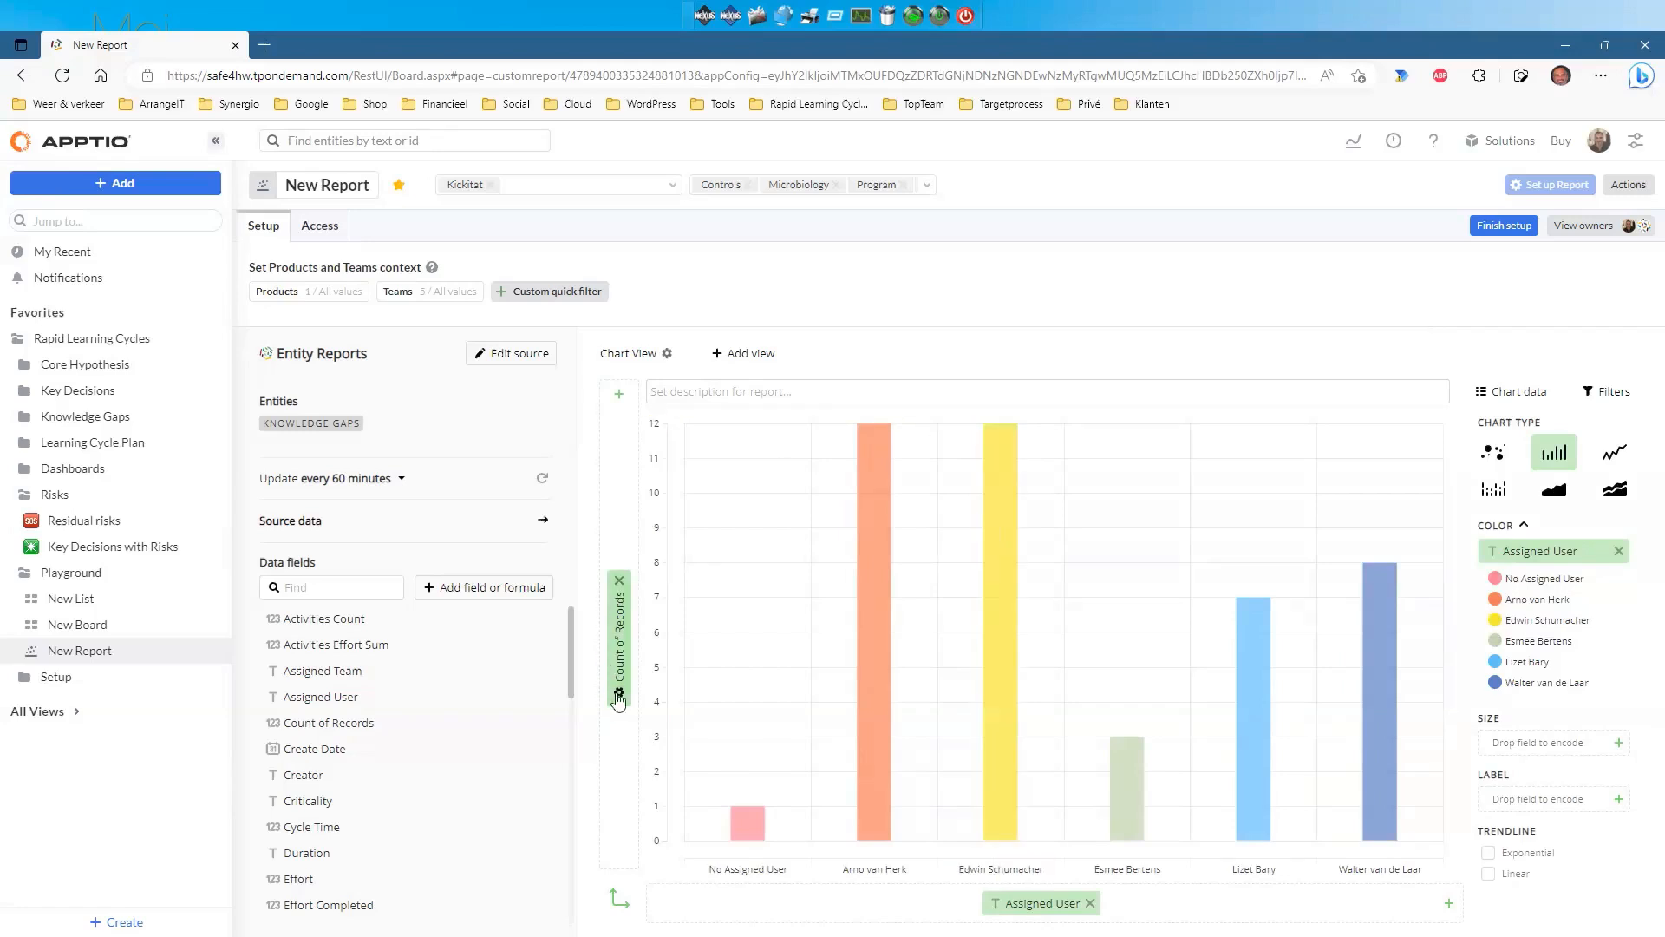
{"action": "left_click", "coordinate": [619, 695]}
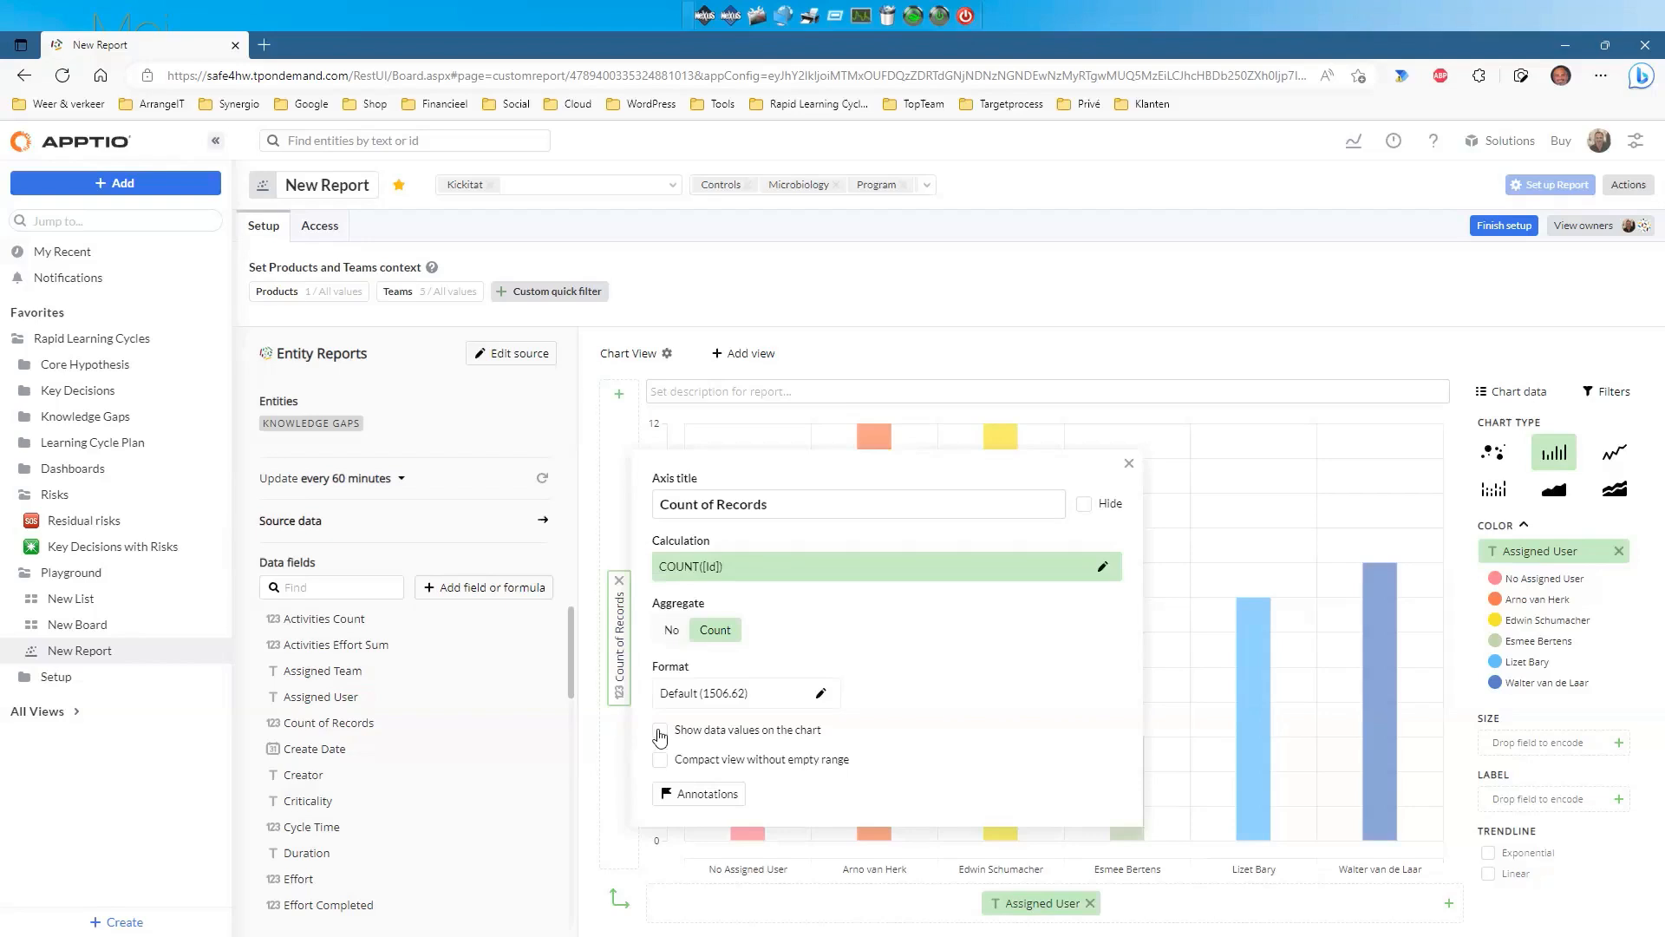
{"action": "left_click", "coordinate": [660, 732]}
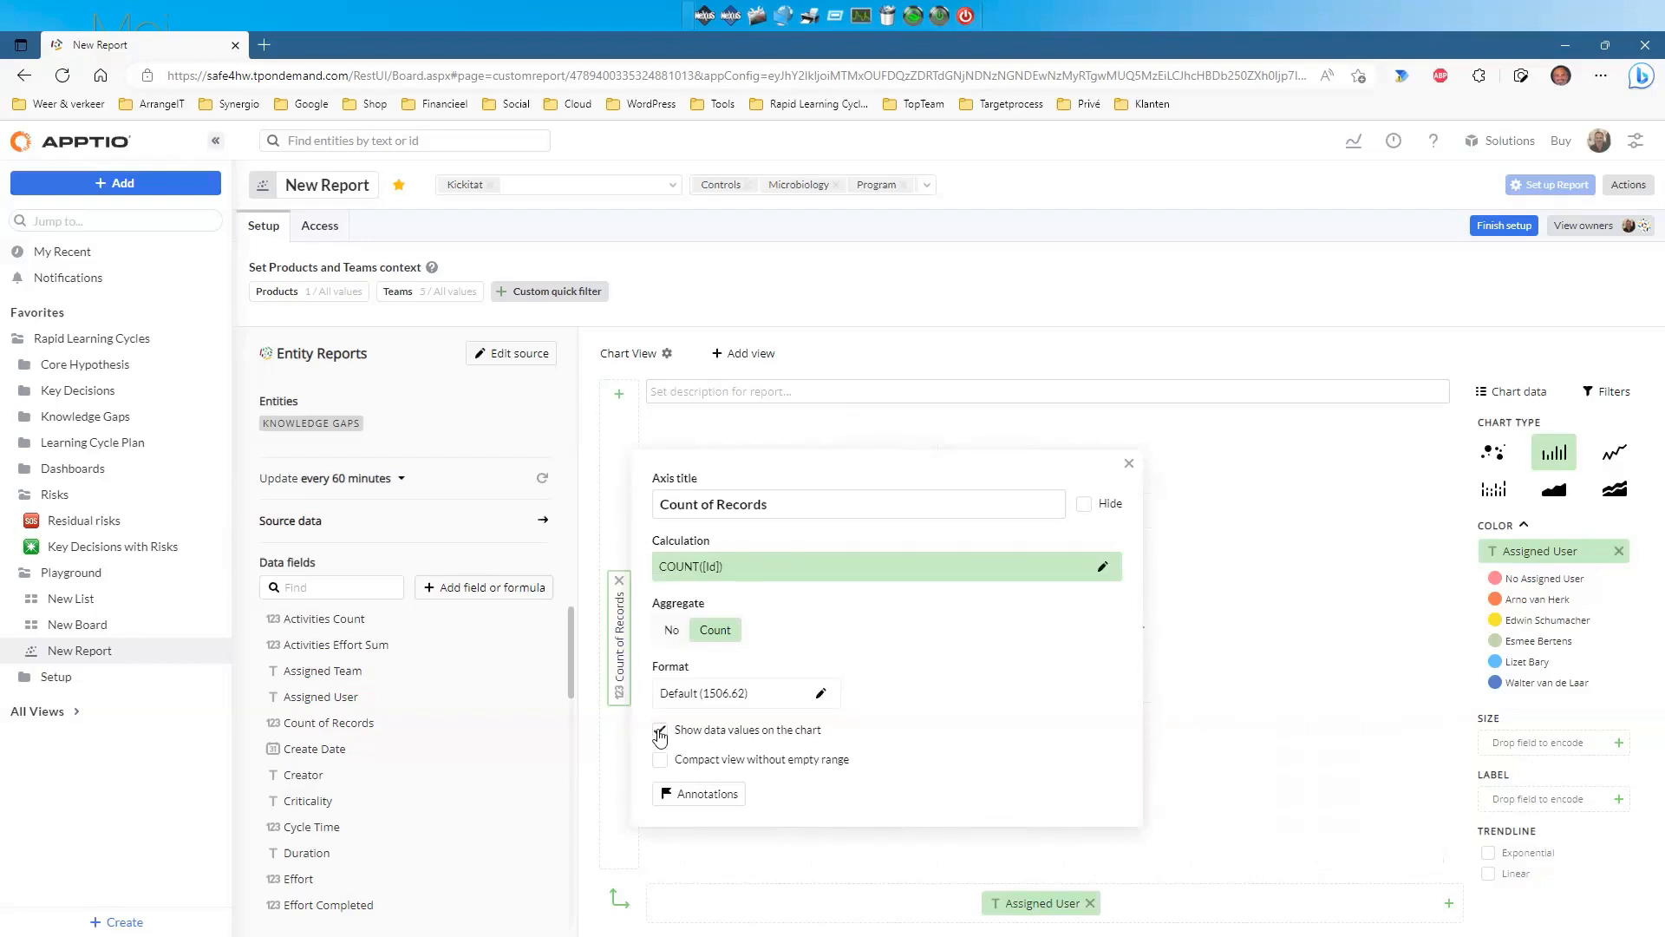
{"action": "left_click", "coordinate": [1129, 463]}
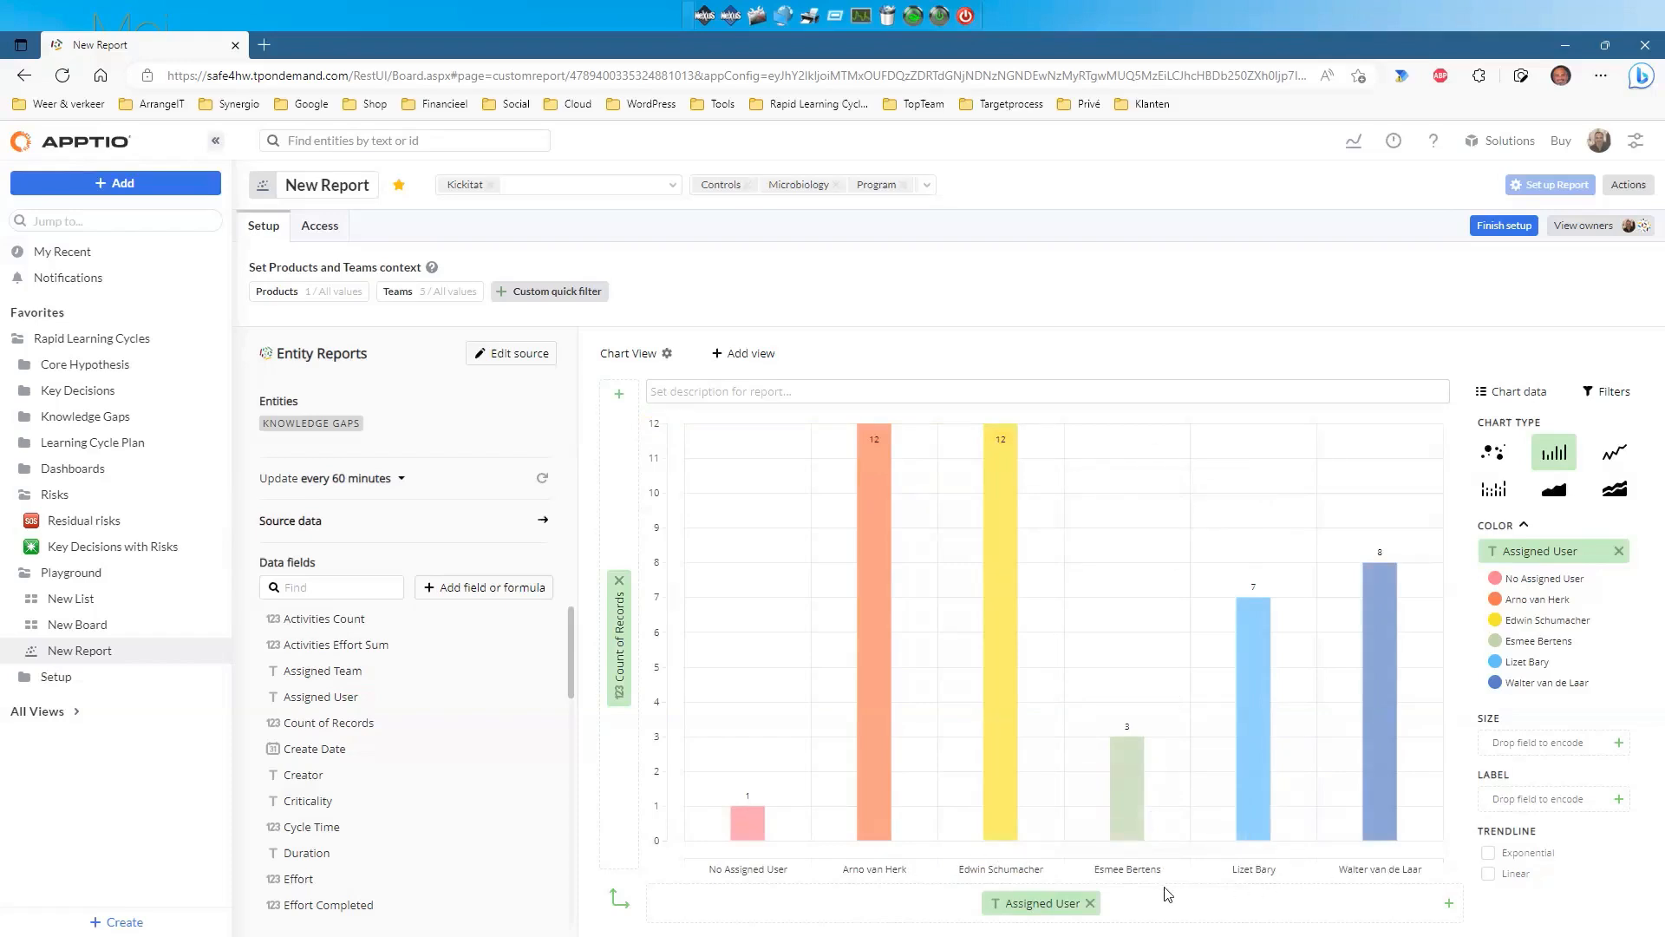
Finish the report setup and list the 12 records behind the yellow bar.
{"action": "left_click", "coordinate": [1490, 227]}
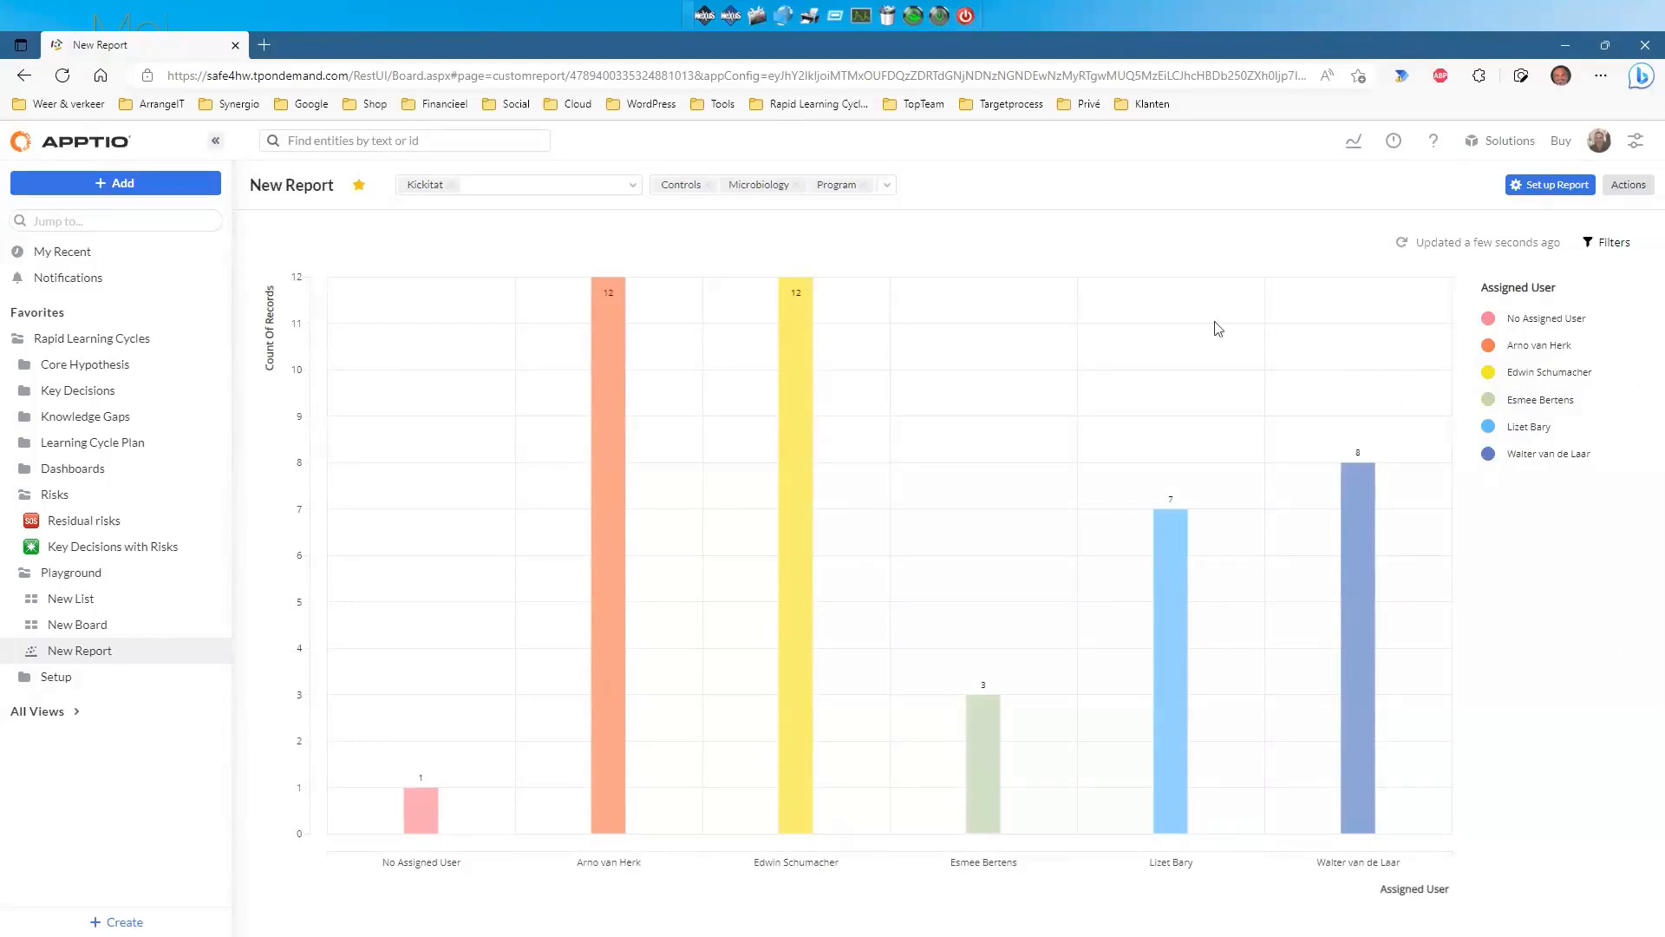
{"action": "left_click", "coordinate": [808, 479]}
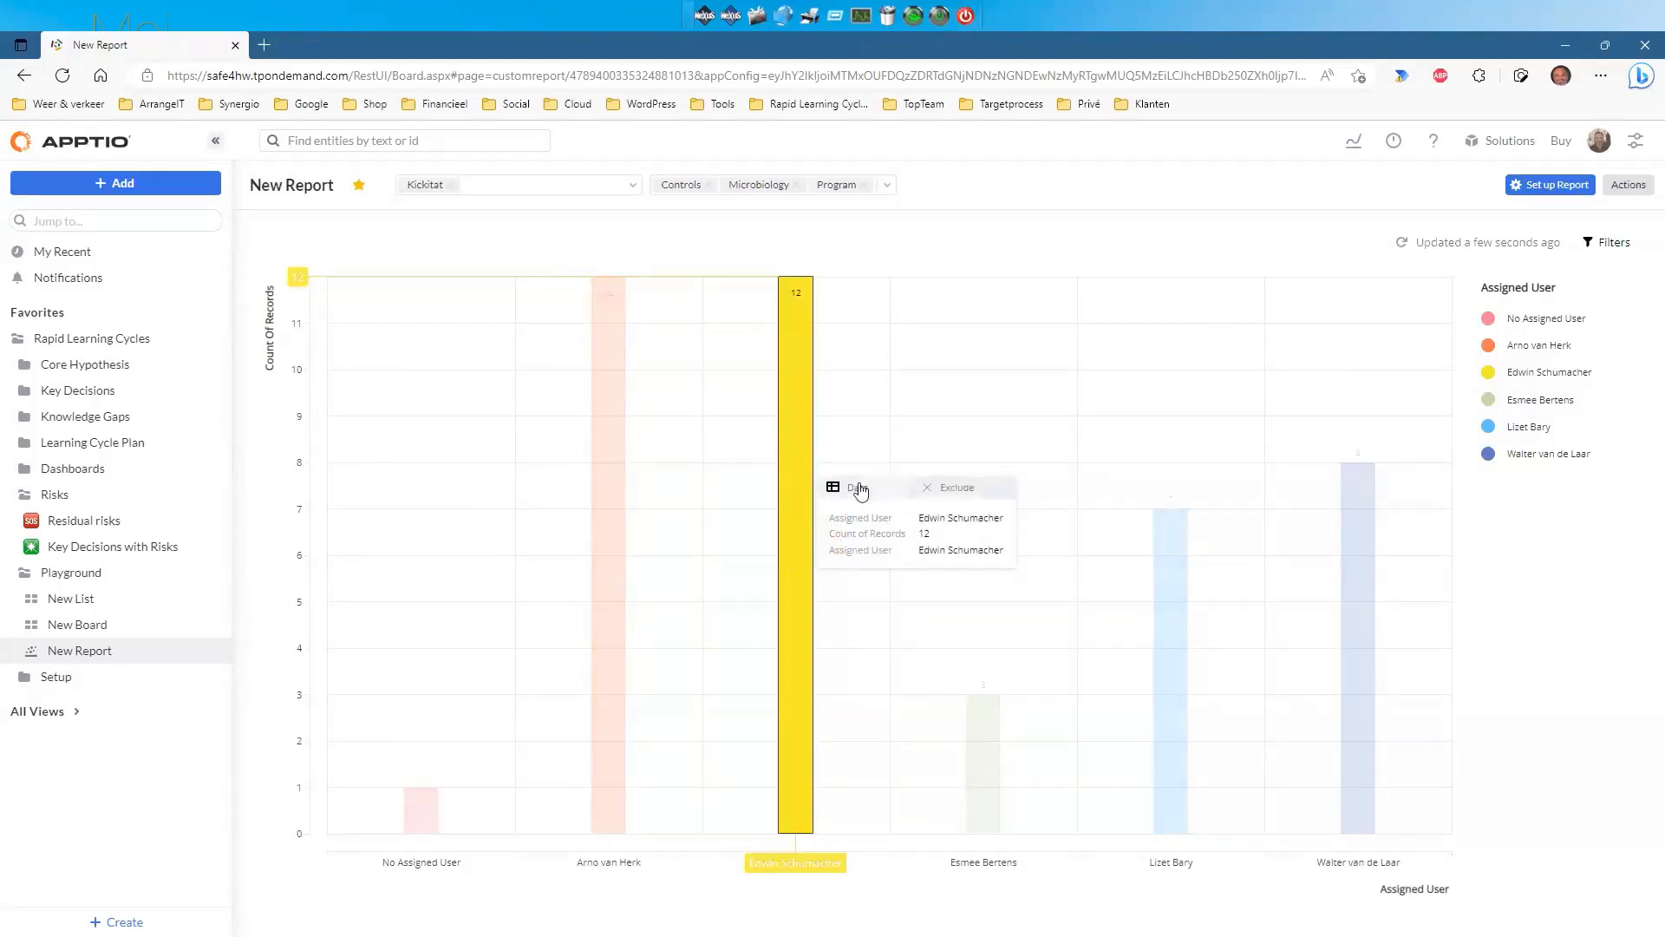
{"action": "left_click", "coordinate": [855, 488]}
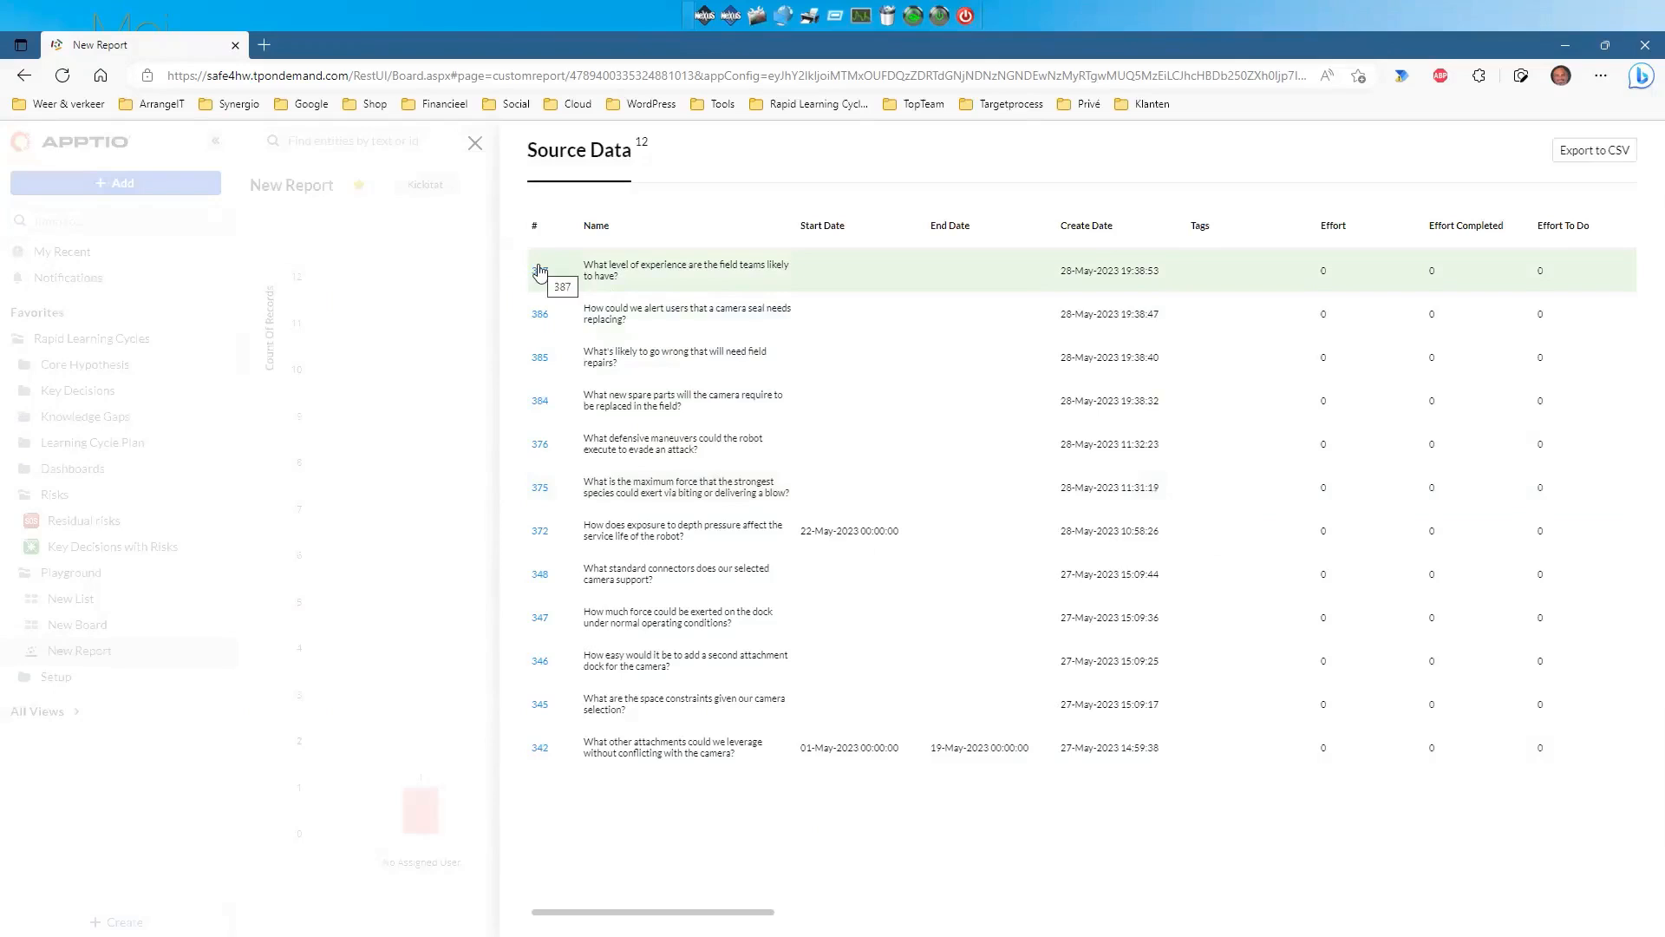
Open knowledge gap #387 in a new tab, view its Description, then close it.
{"action": "left_click", "coordinate": [540, 273]}
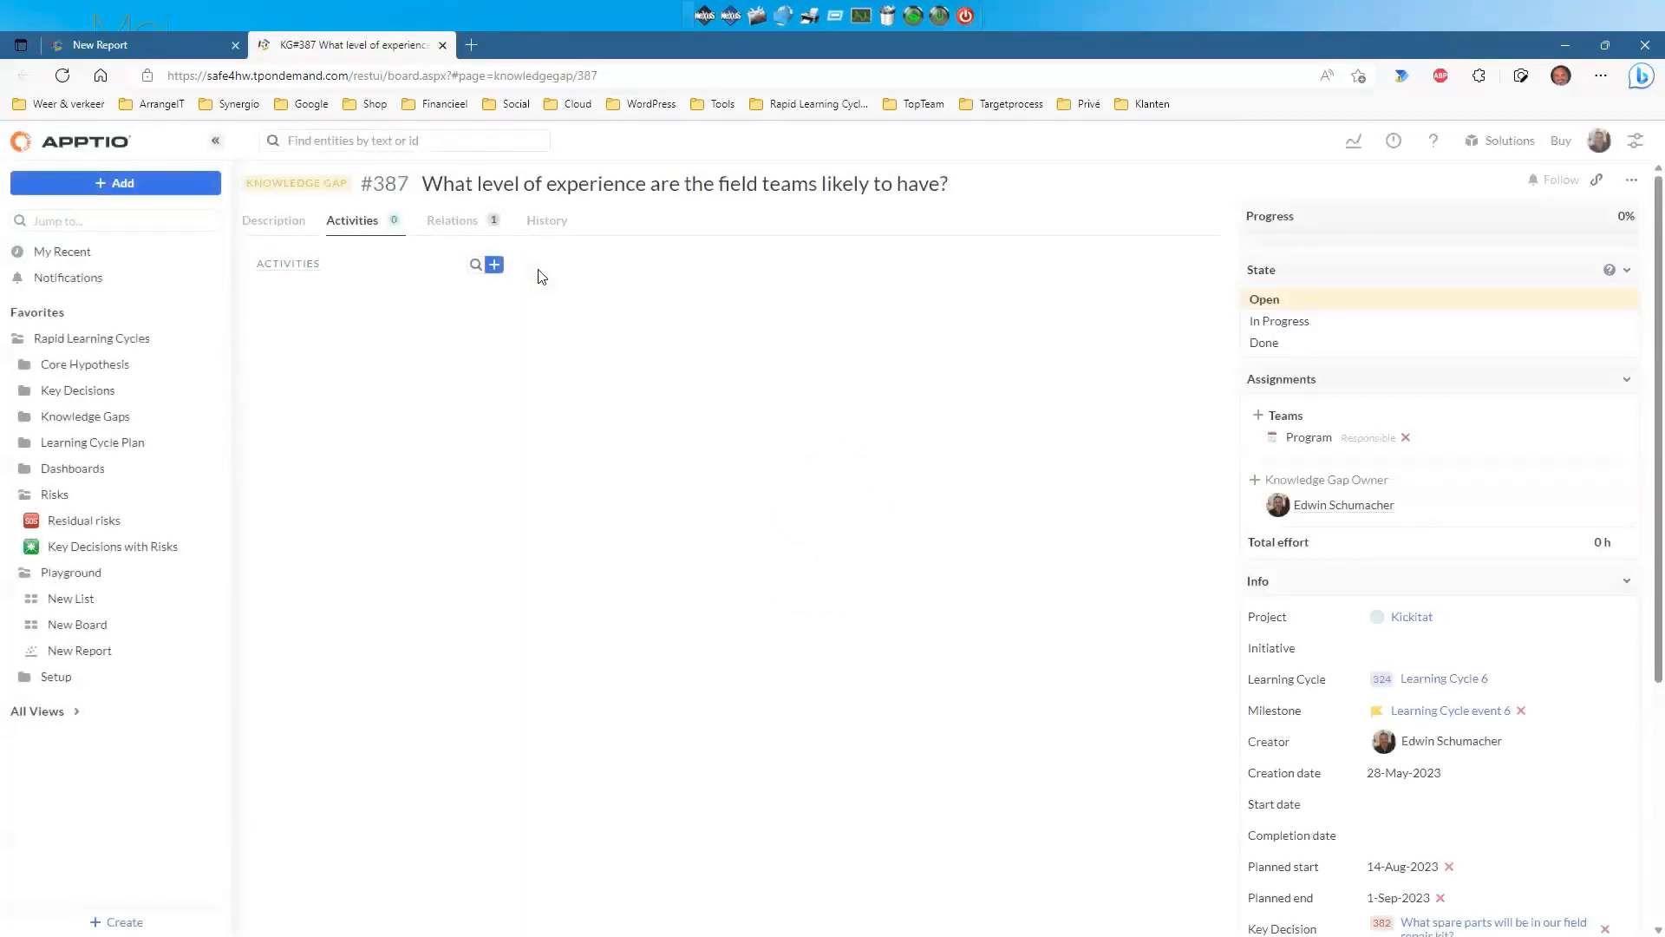
{"action": "left_click", "coordinate": [277, 218]}
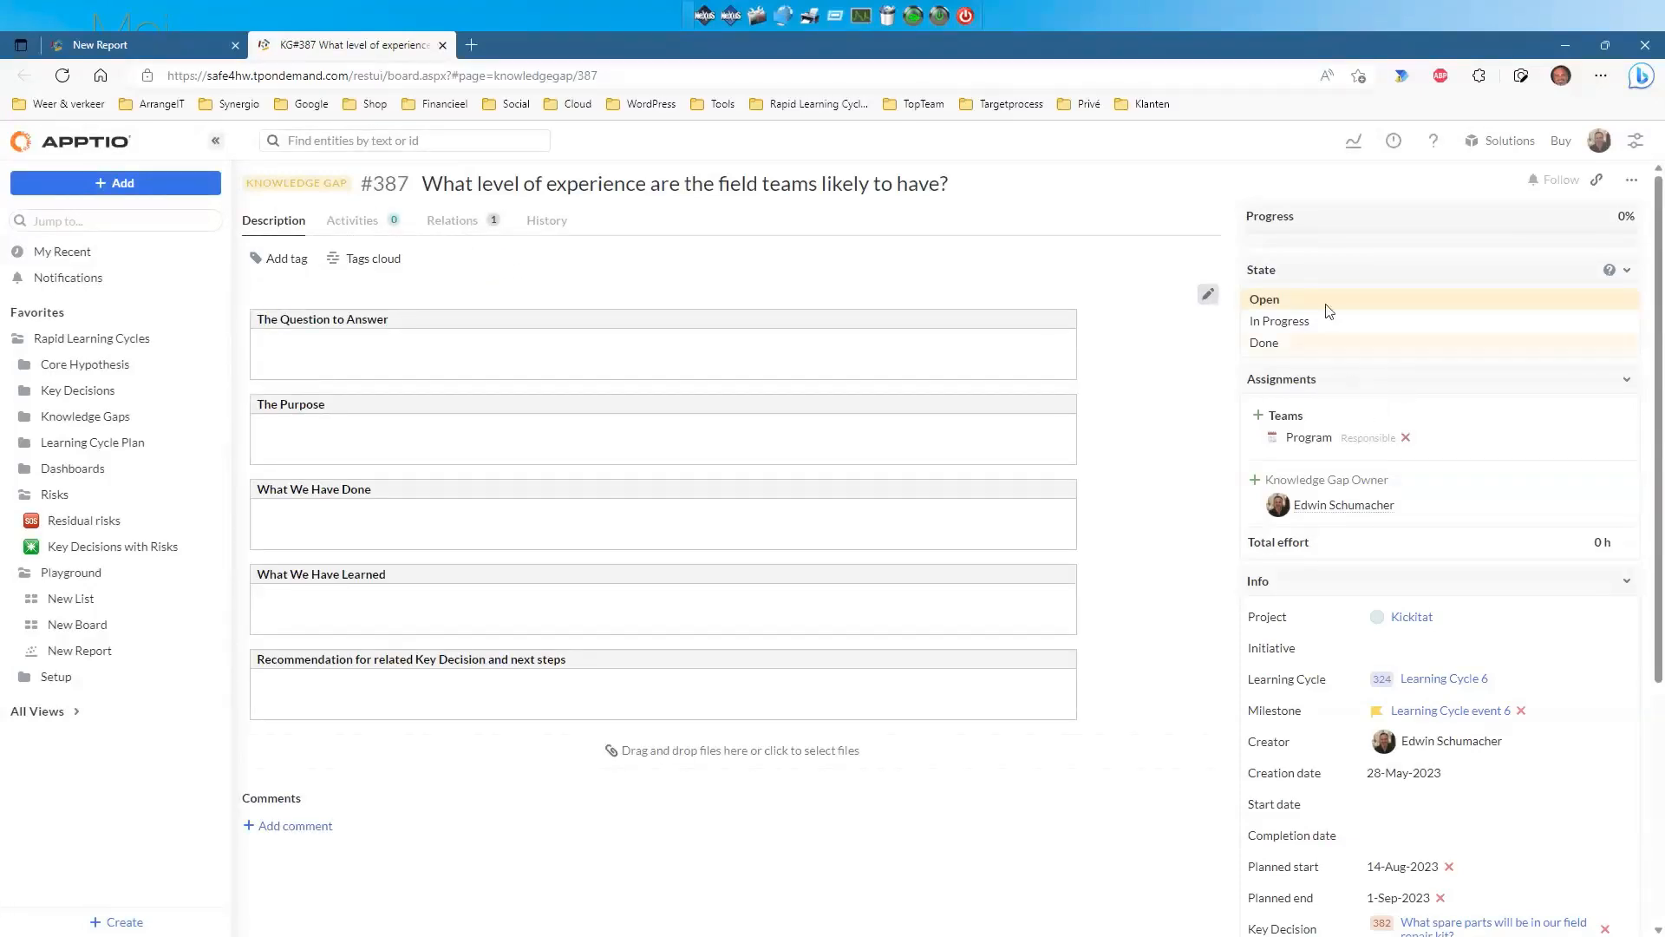
{"action": "left_click", "coordinate": [443, 46]}
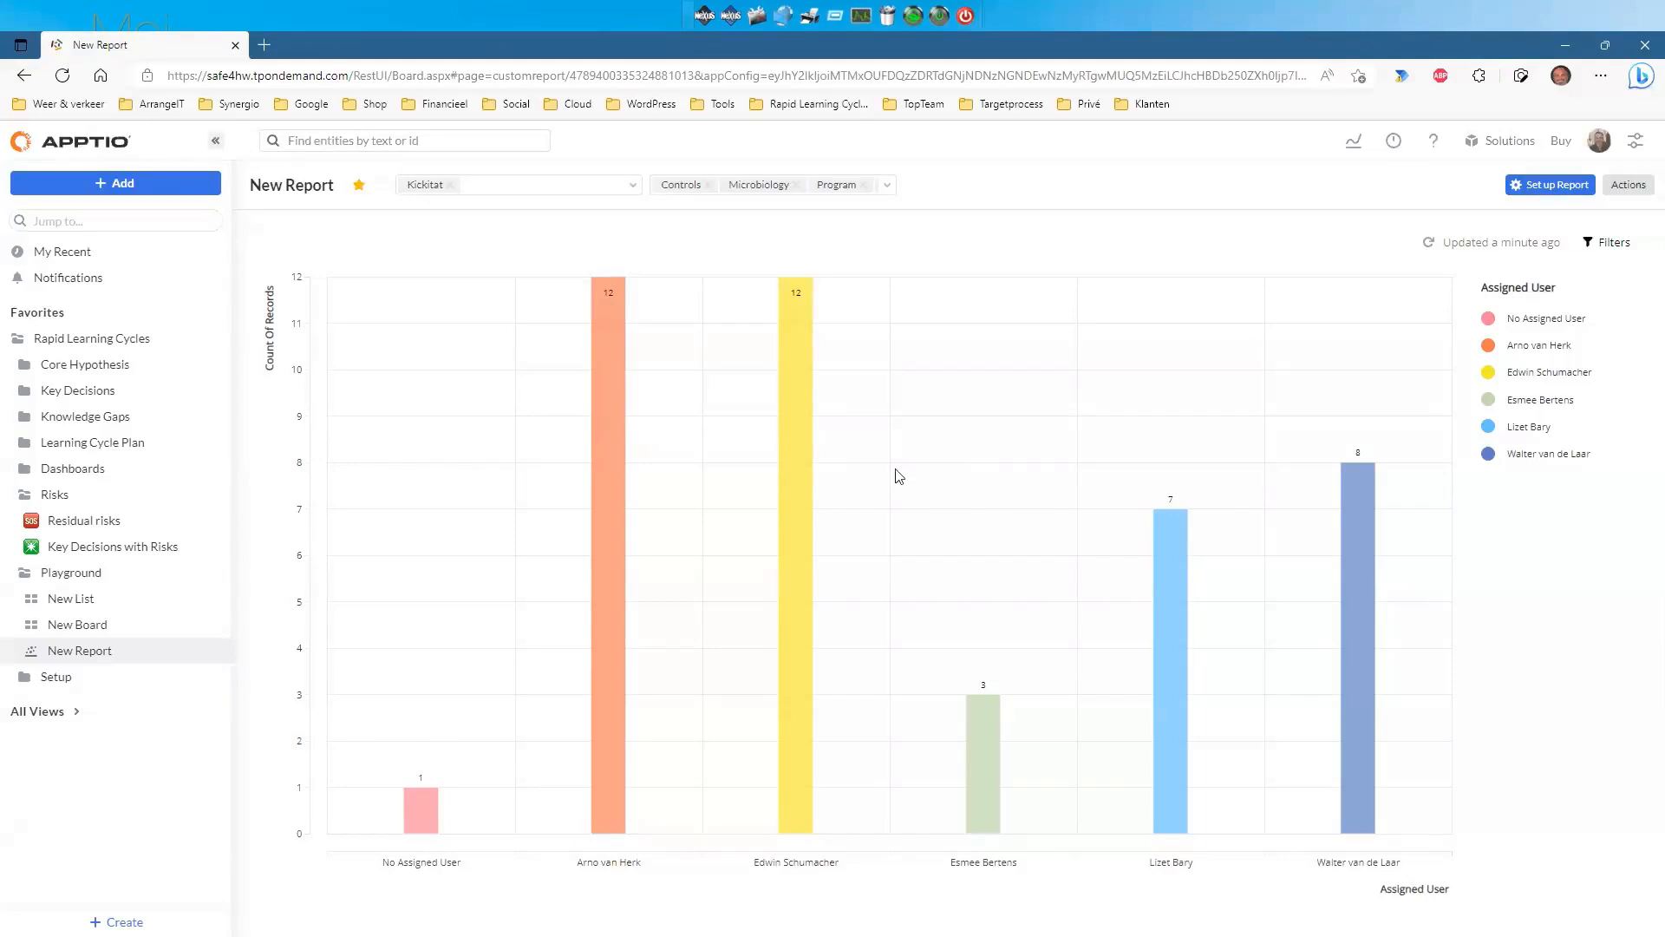
Add the New Report chart as a widget on the Knowledge Gap Dashboard.
{"action": "left_click", "coordinate": [27, 473]}
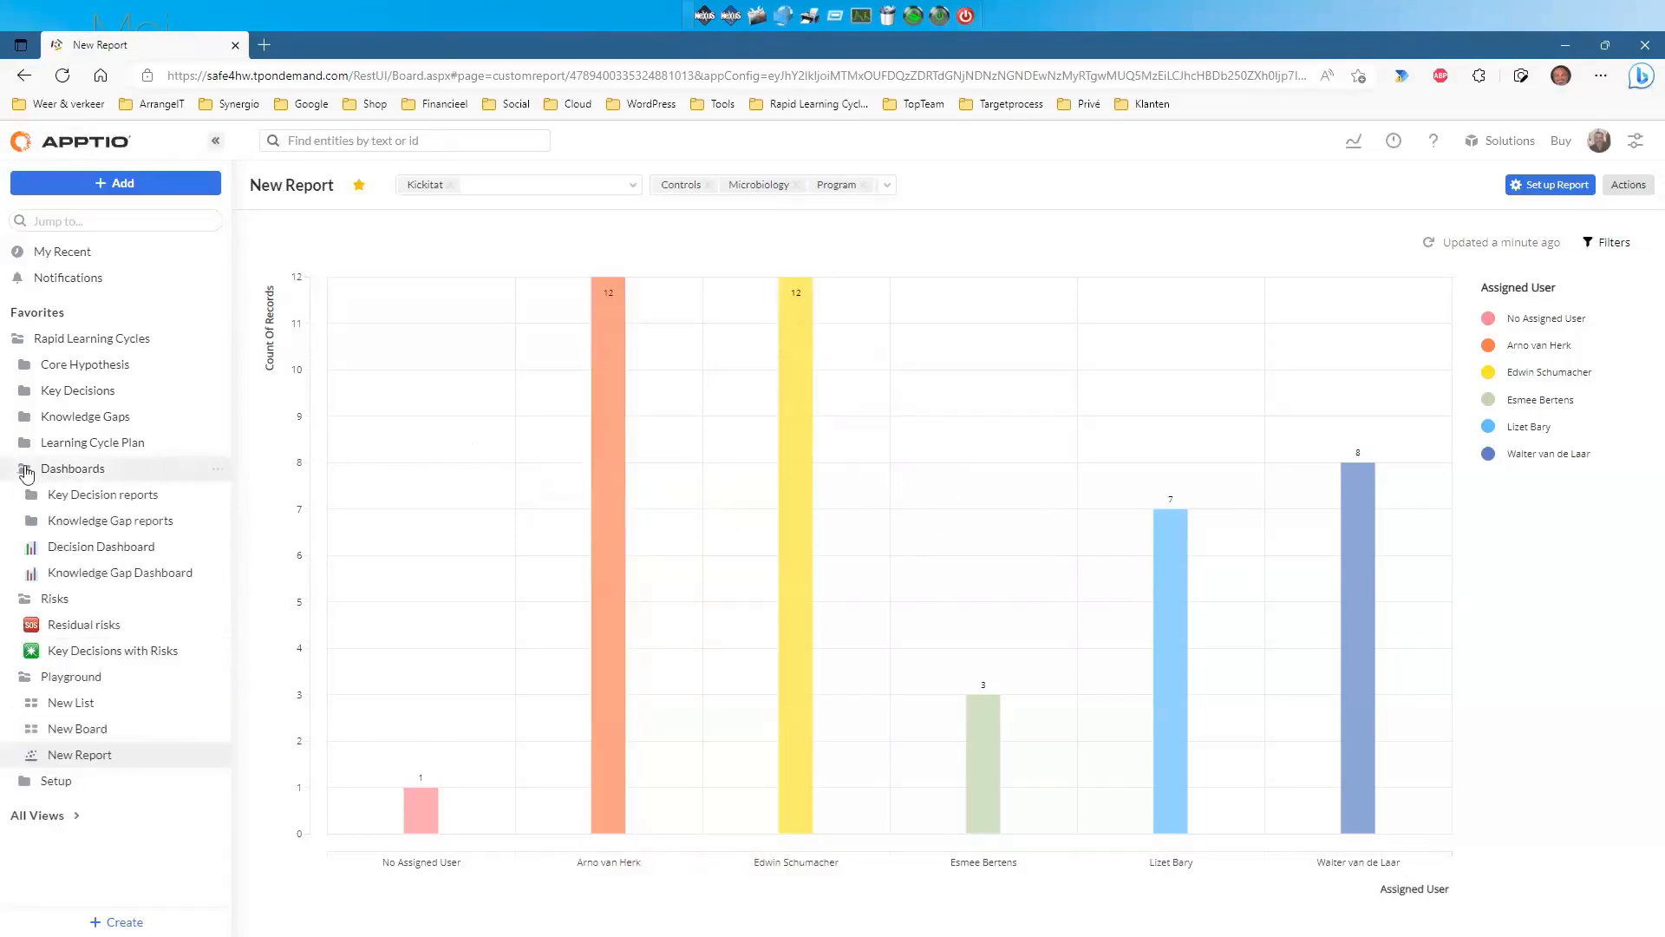
{"action": "left_click", "coordinate": [97, 574]}
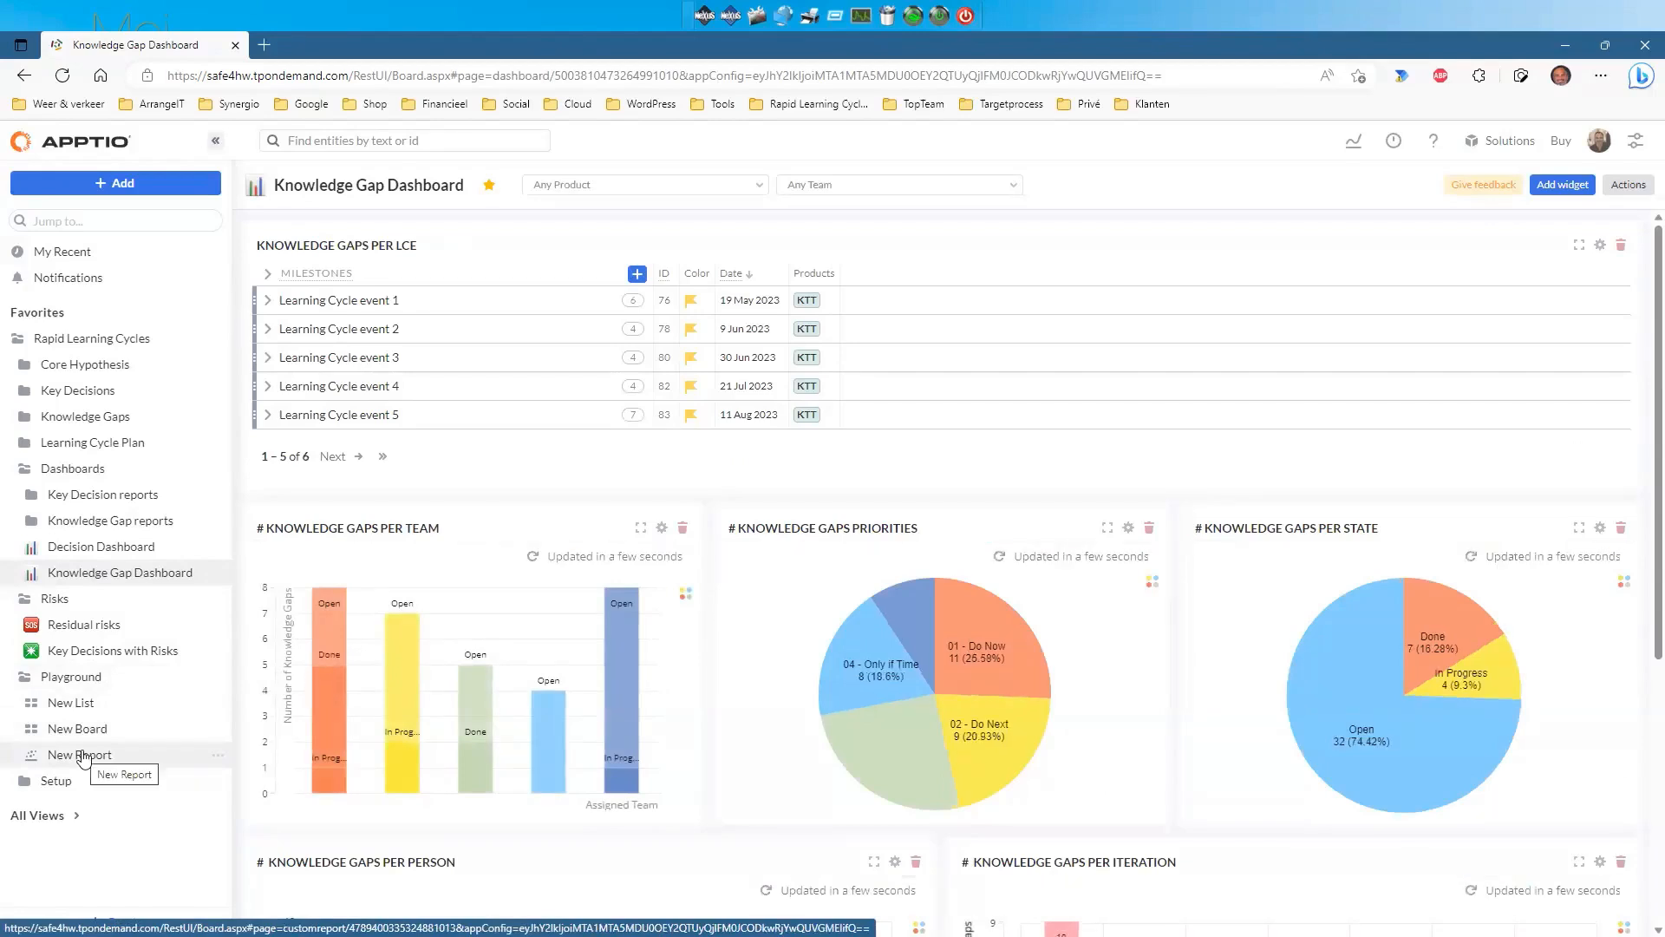
{"action": "left_click_drag", "start_coordinate": [62, 761], "coordinate": [596, 513]}
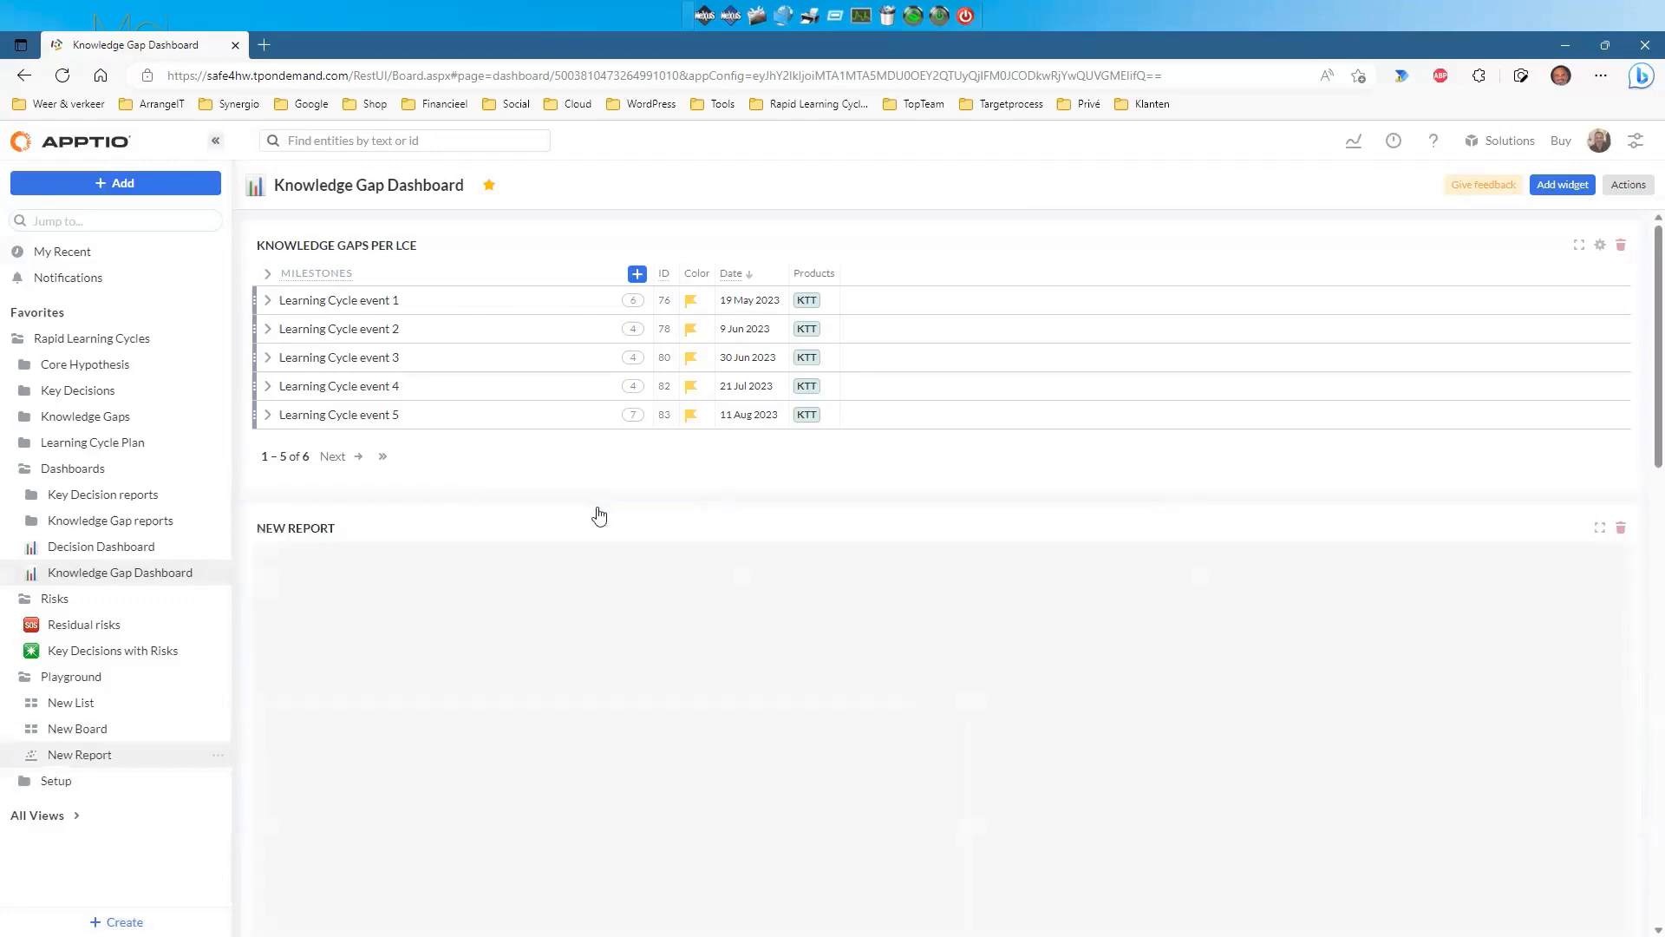
{"action": "scroll", "coordinate": [941, 597], "scroll_direction": "down", "scroll_amount": 10}
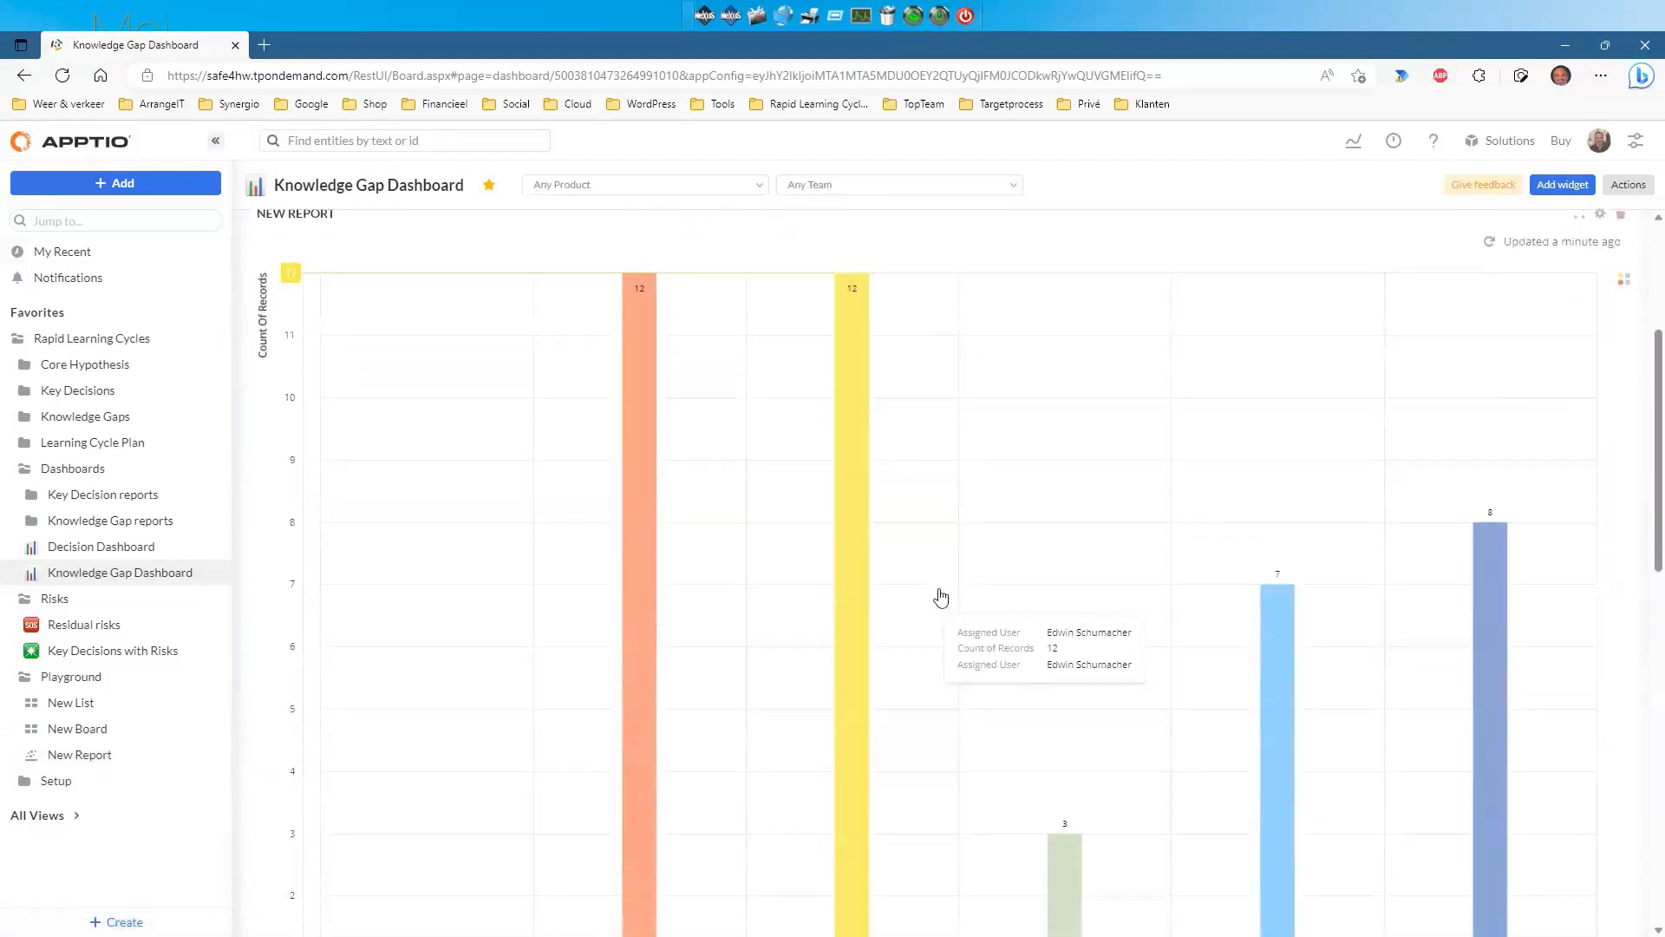
{"action": "scroll", "coordinate": [942, 597], "scroll_direction": "down", "scroll_amount": 4}
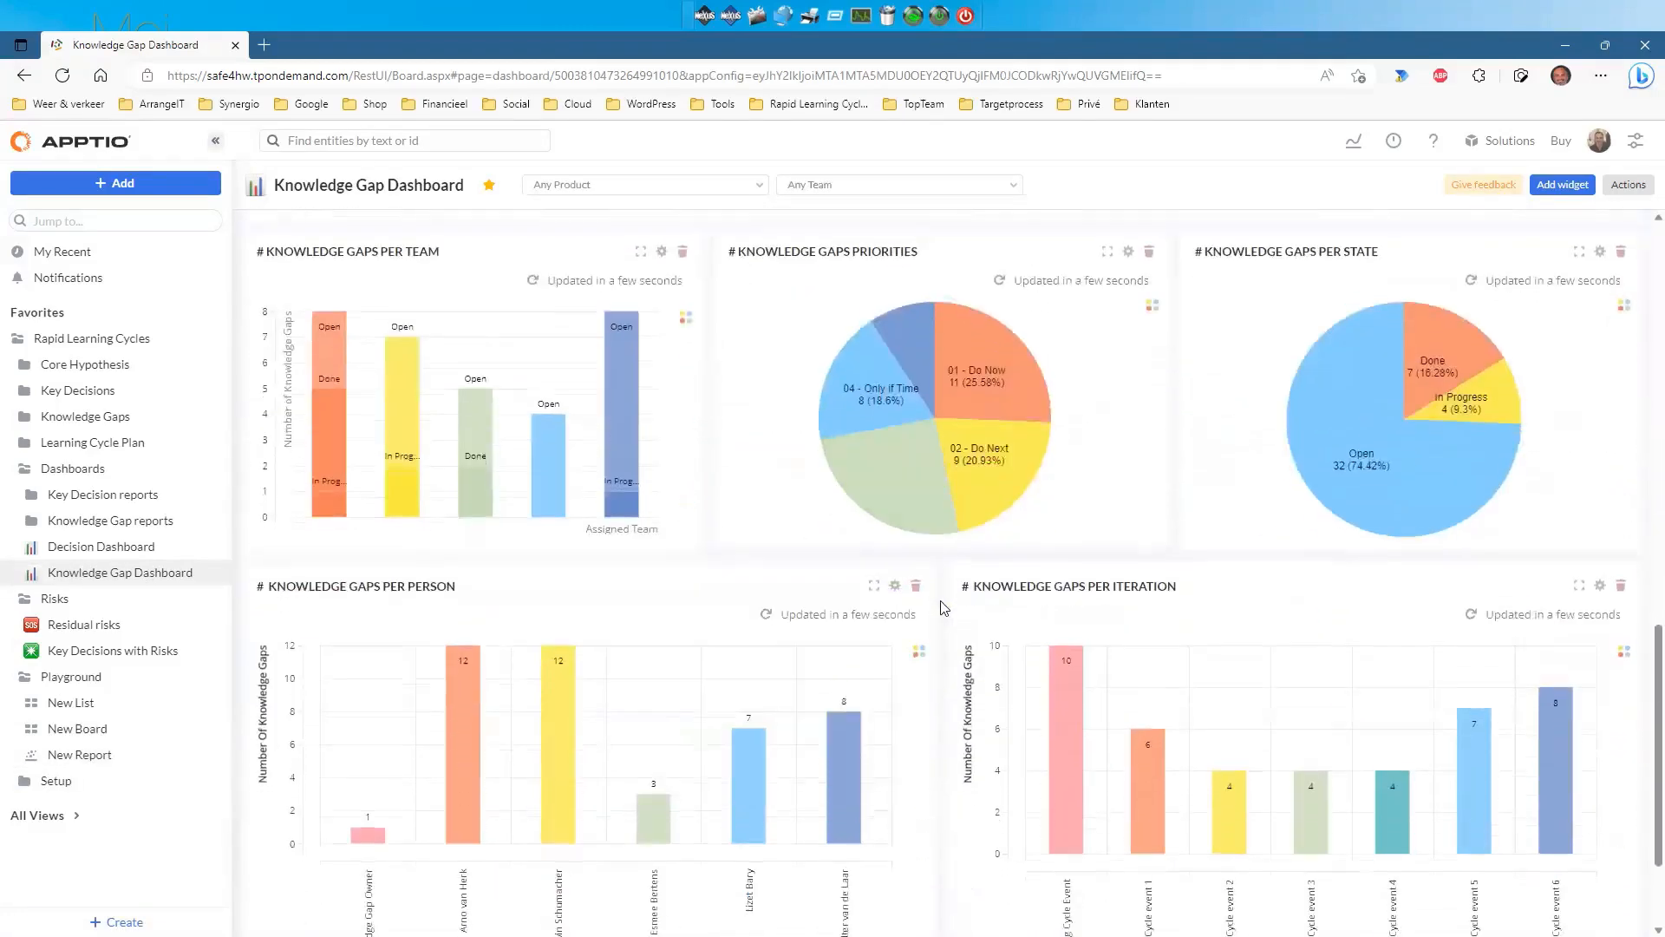
{"action": "scroll", "coordinate": [943, 613], "scroll_direction": "down", "scroll_amount": 6}
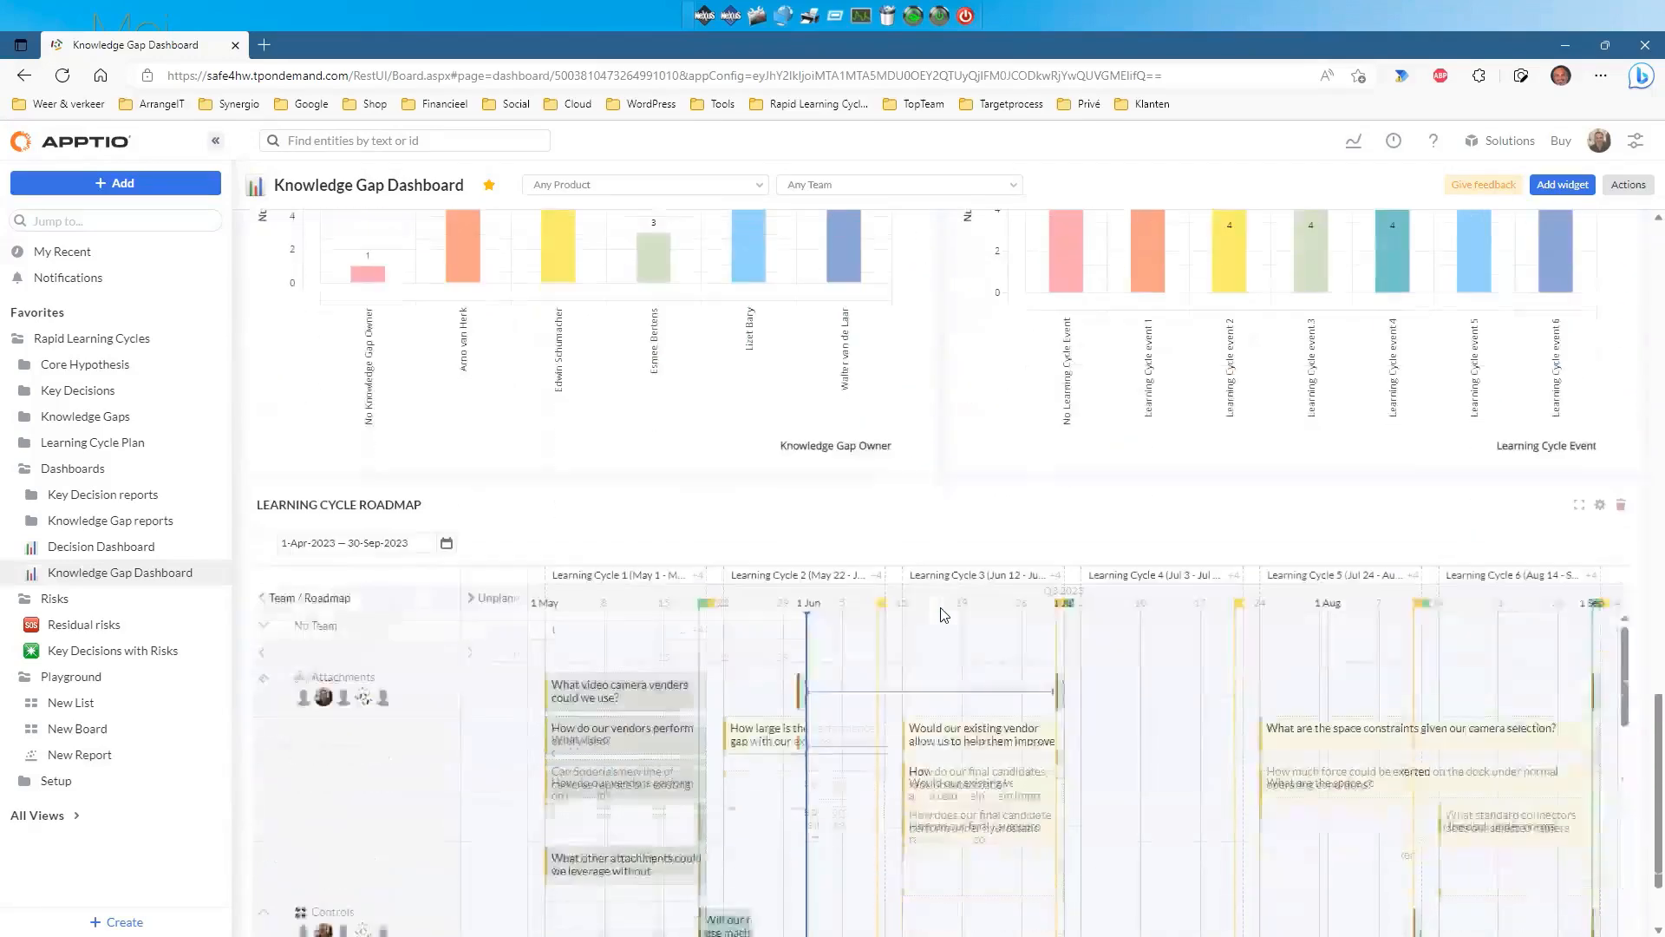
{"action": "scroll", "coordinate": [943, 613], "scroll_direction": "up", "scroll_amount": 6}
{"action": "scroll", "coordinate": [944, 613], "scroll_direction": "up", "scroll_amount": 15}
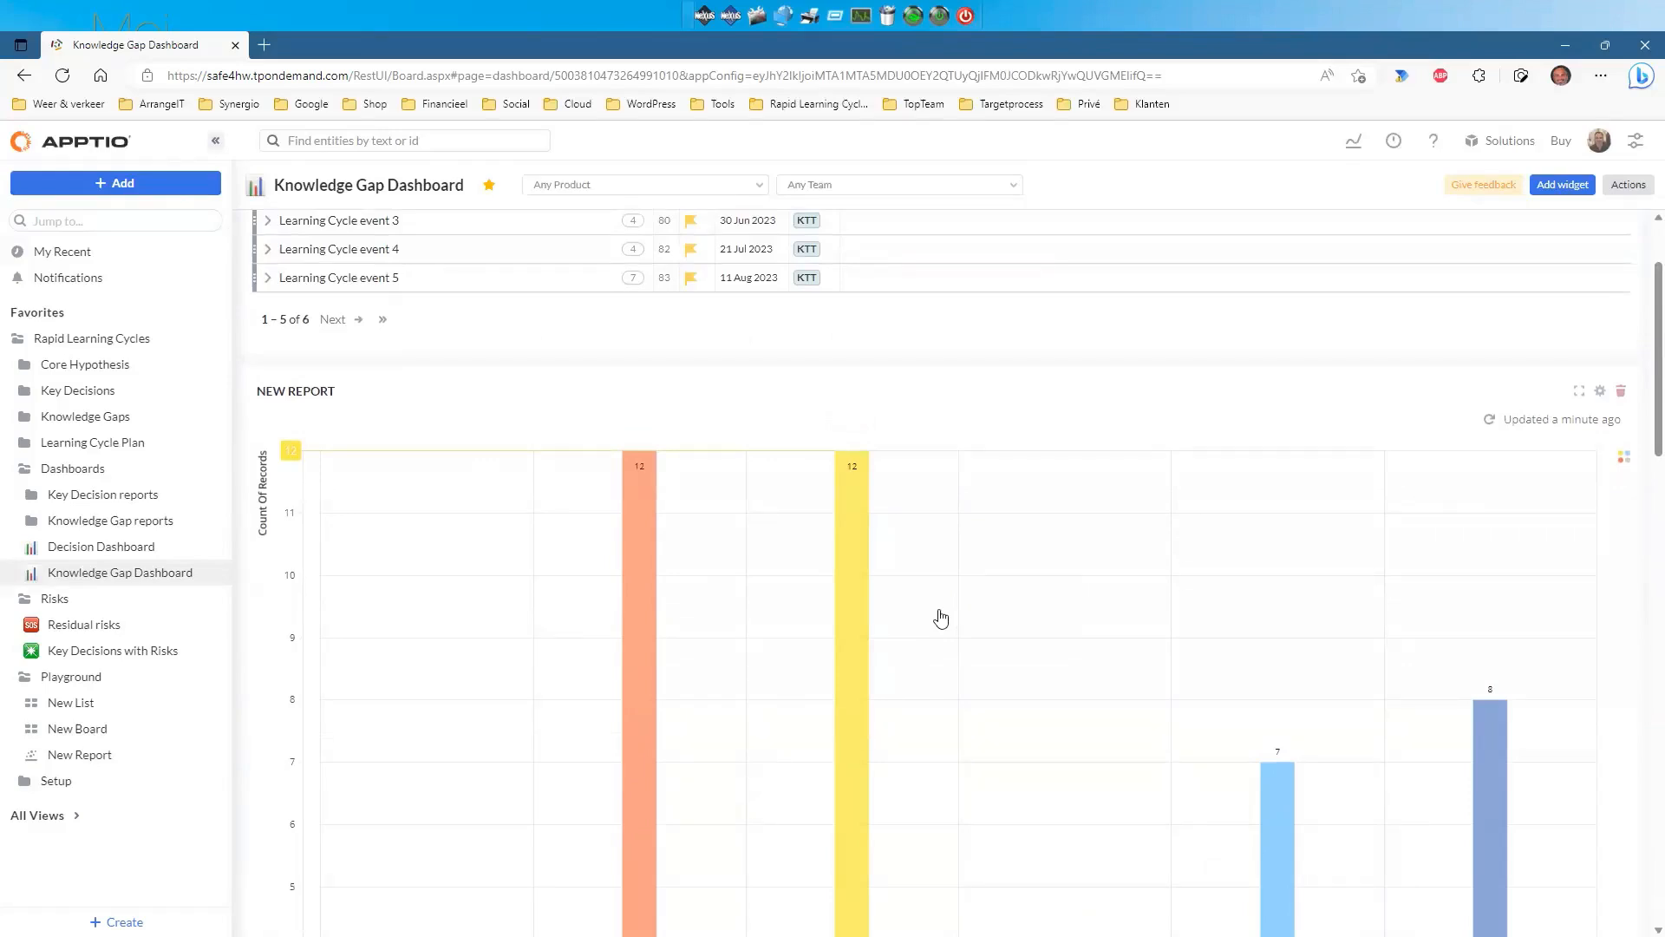
Delete the New Report widget from the dashboard and return to New Report.
{"action": "left_click", "coordinate": [1621, 396]}
{"action": "left_click", "coordinate": [1498, 477]}
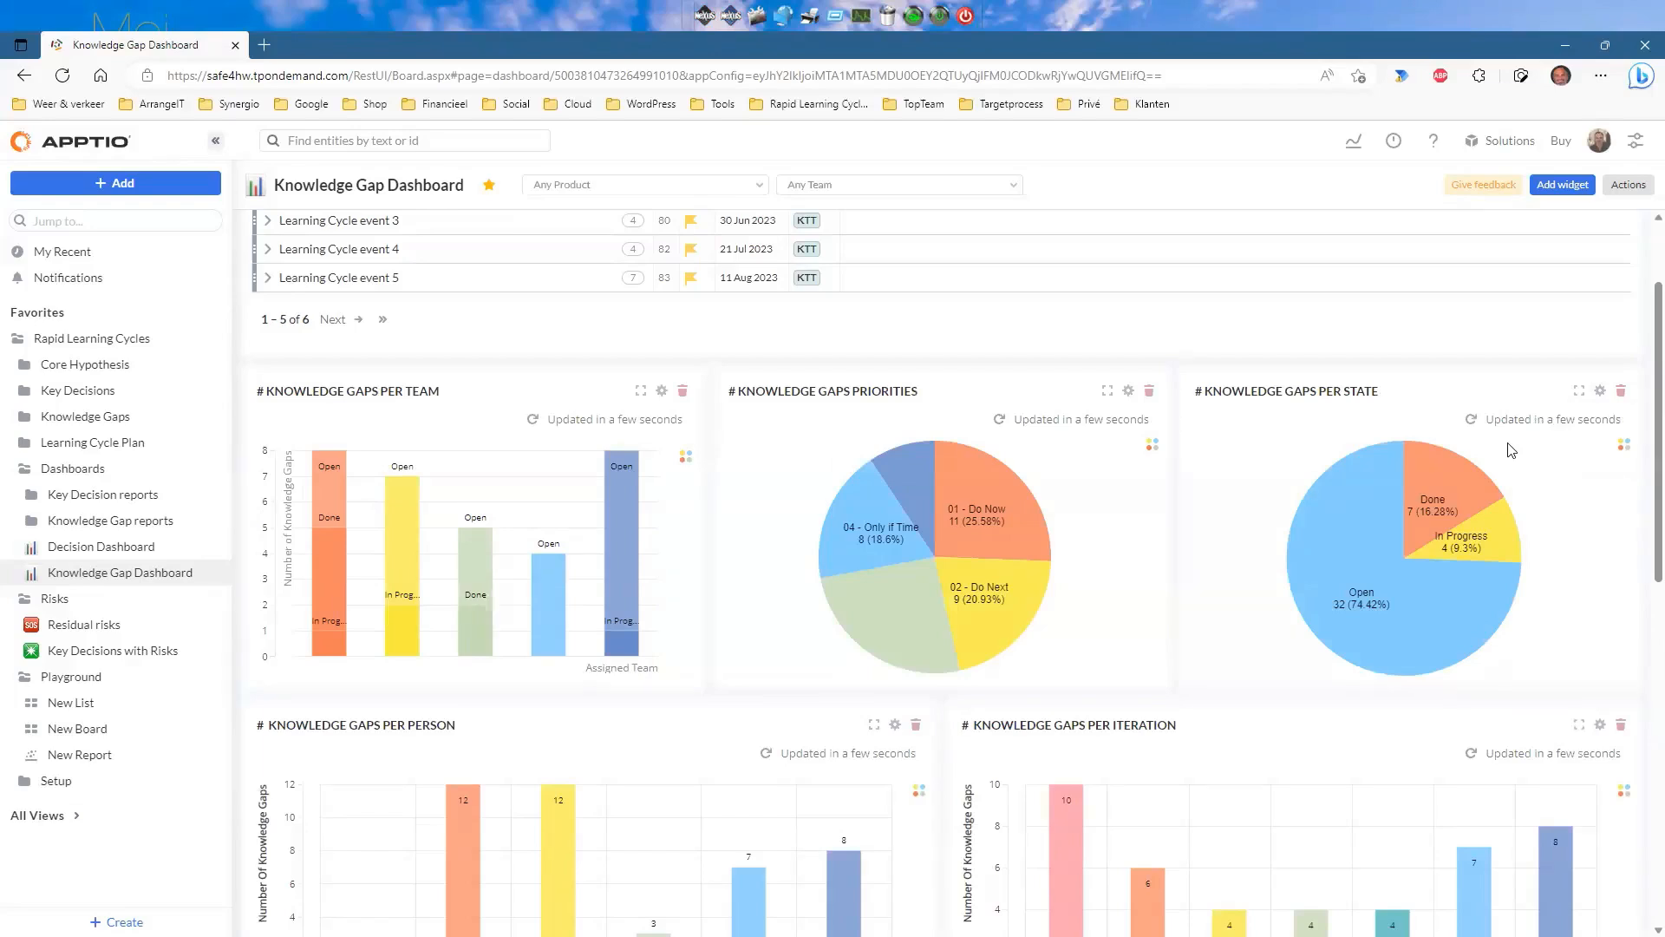
{"action": "left_click", "coordinate": [83, 756]}
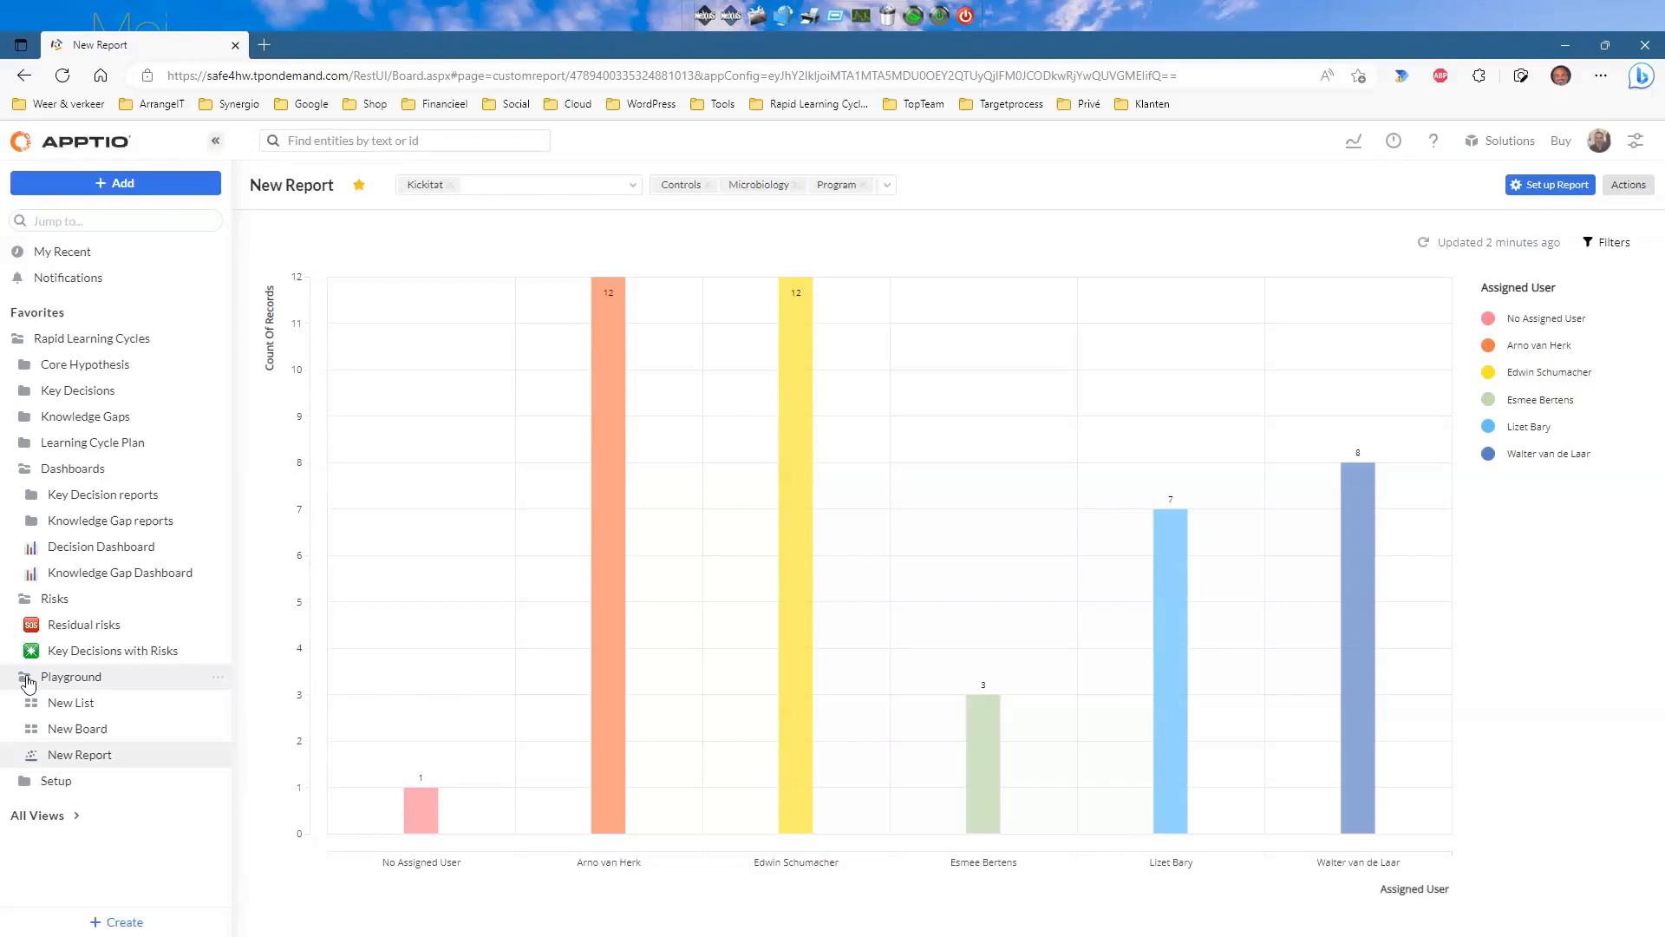
Expand the Setup folder and open the Teams and members board.
{"action": "left_click", "coordinate": [25, 785]}
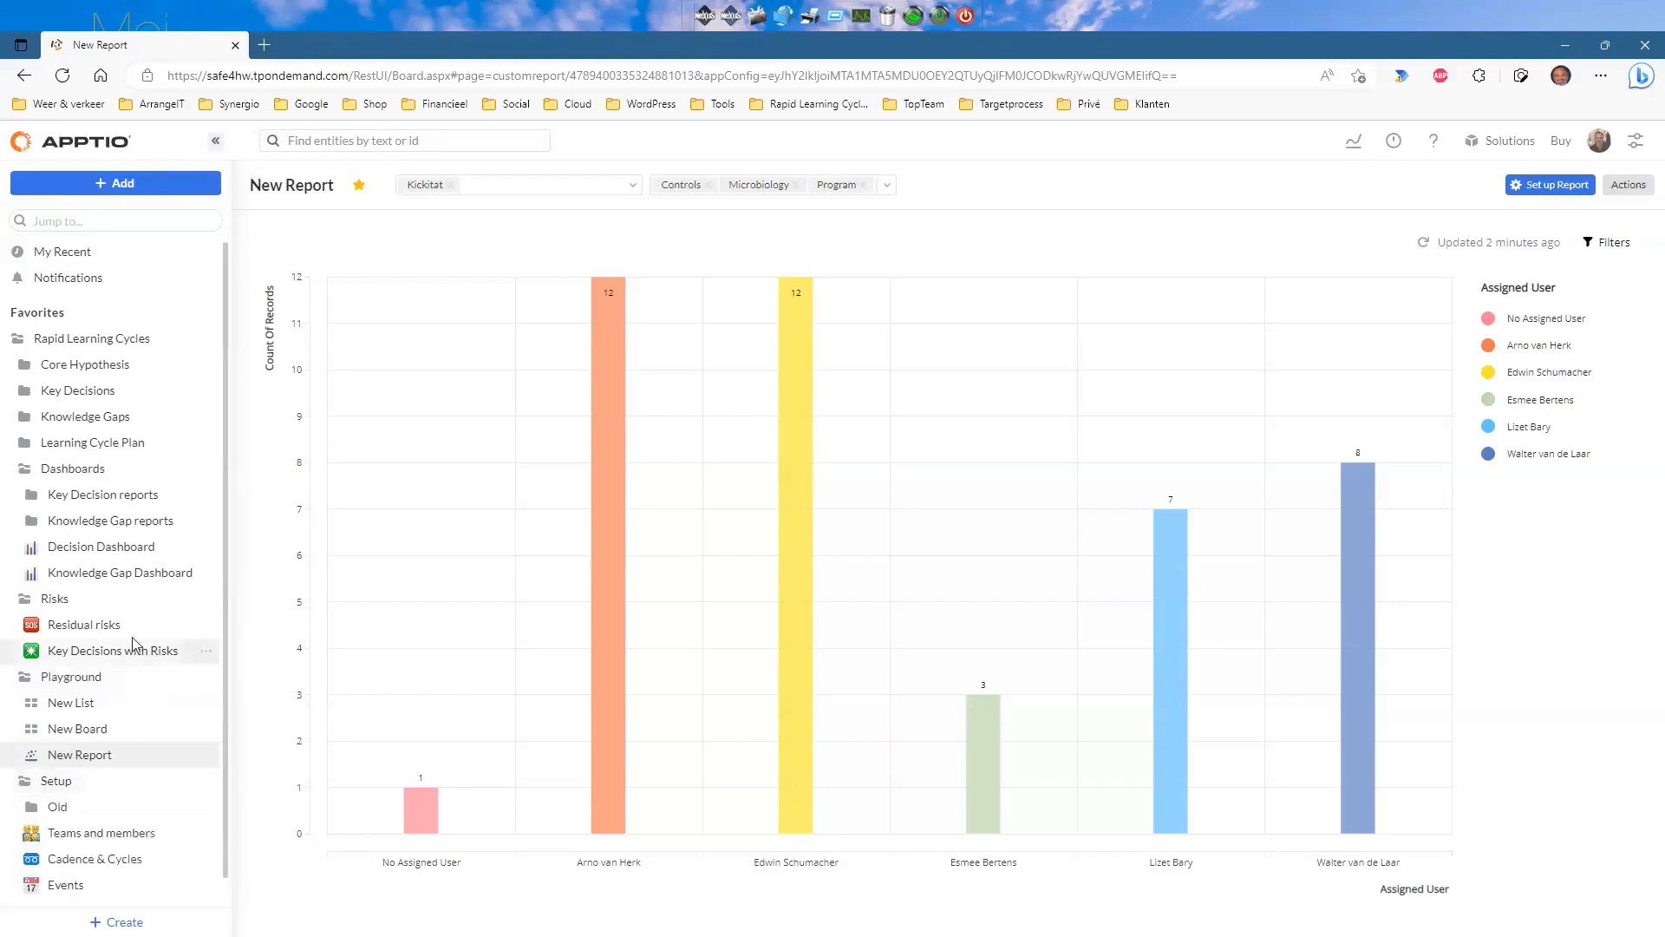
{"action": "scroll", "coordinate": [142, 555], "scroll_direction": "down", "scroll_amount": 1}
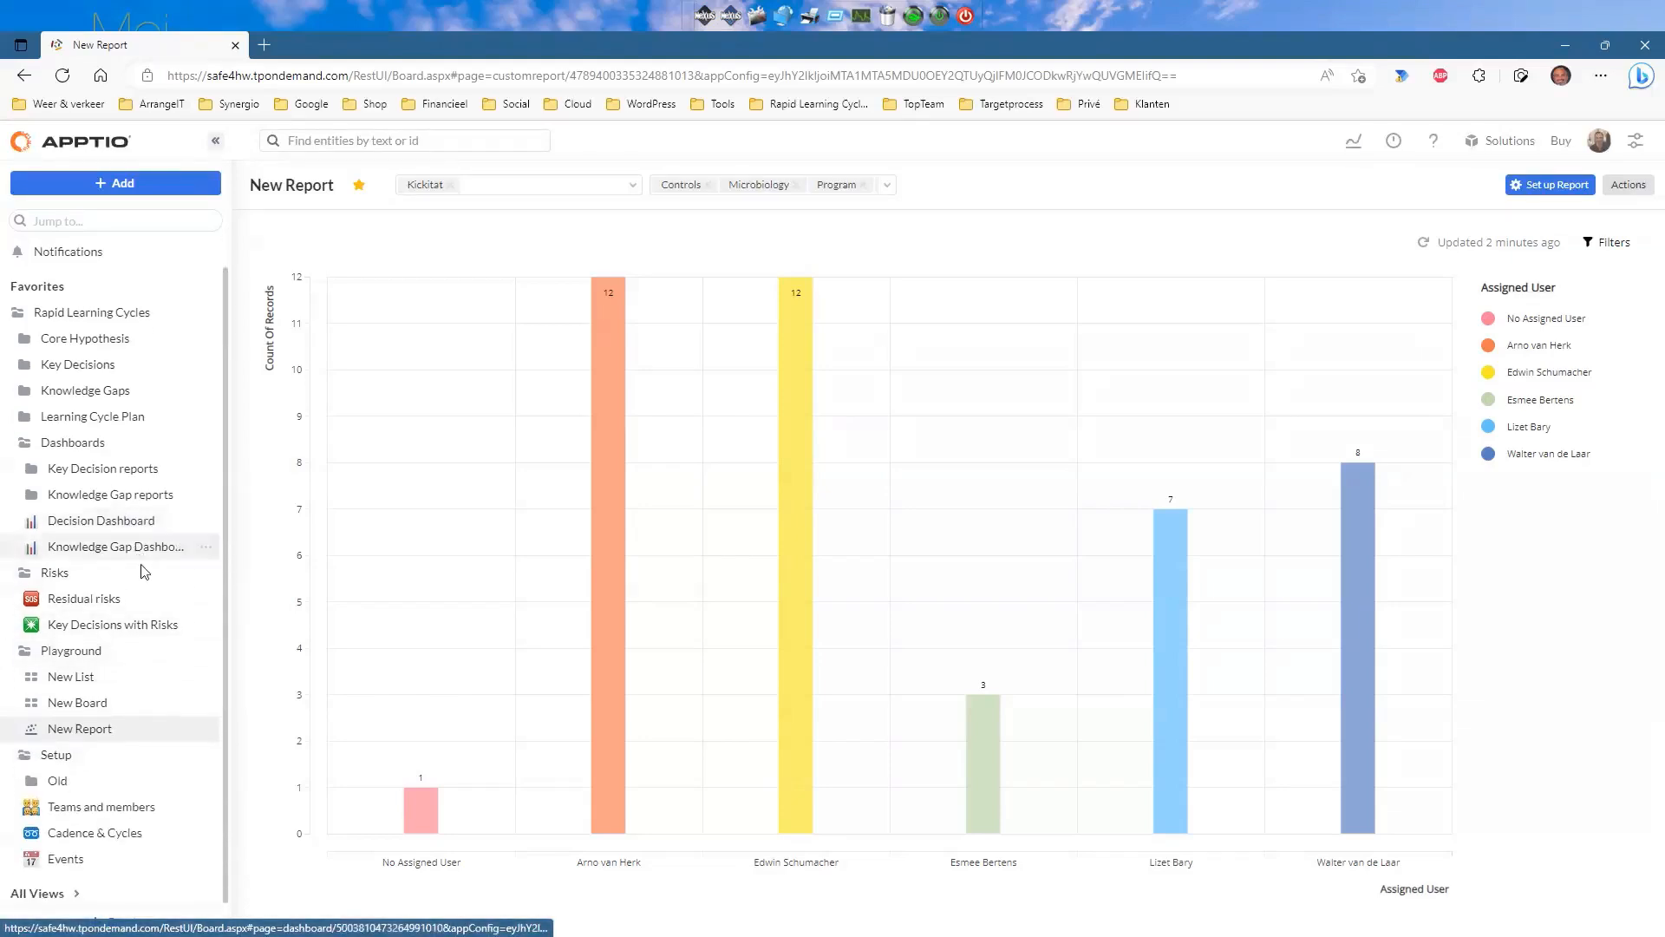
{"action": "left_click", "coordinate": [125, 813]}
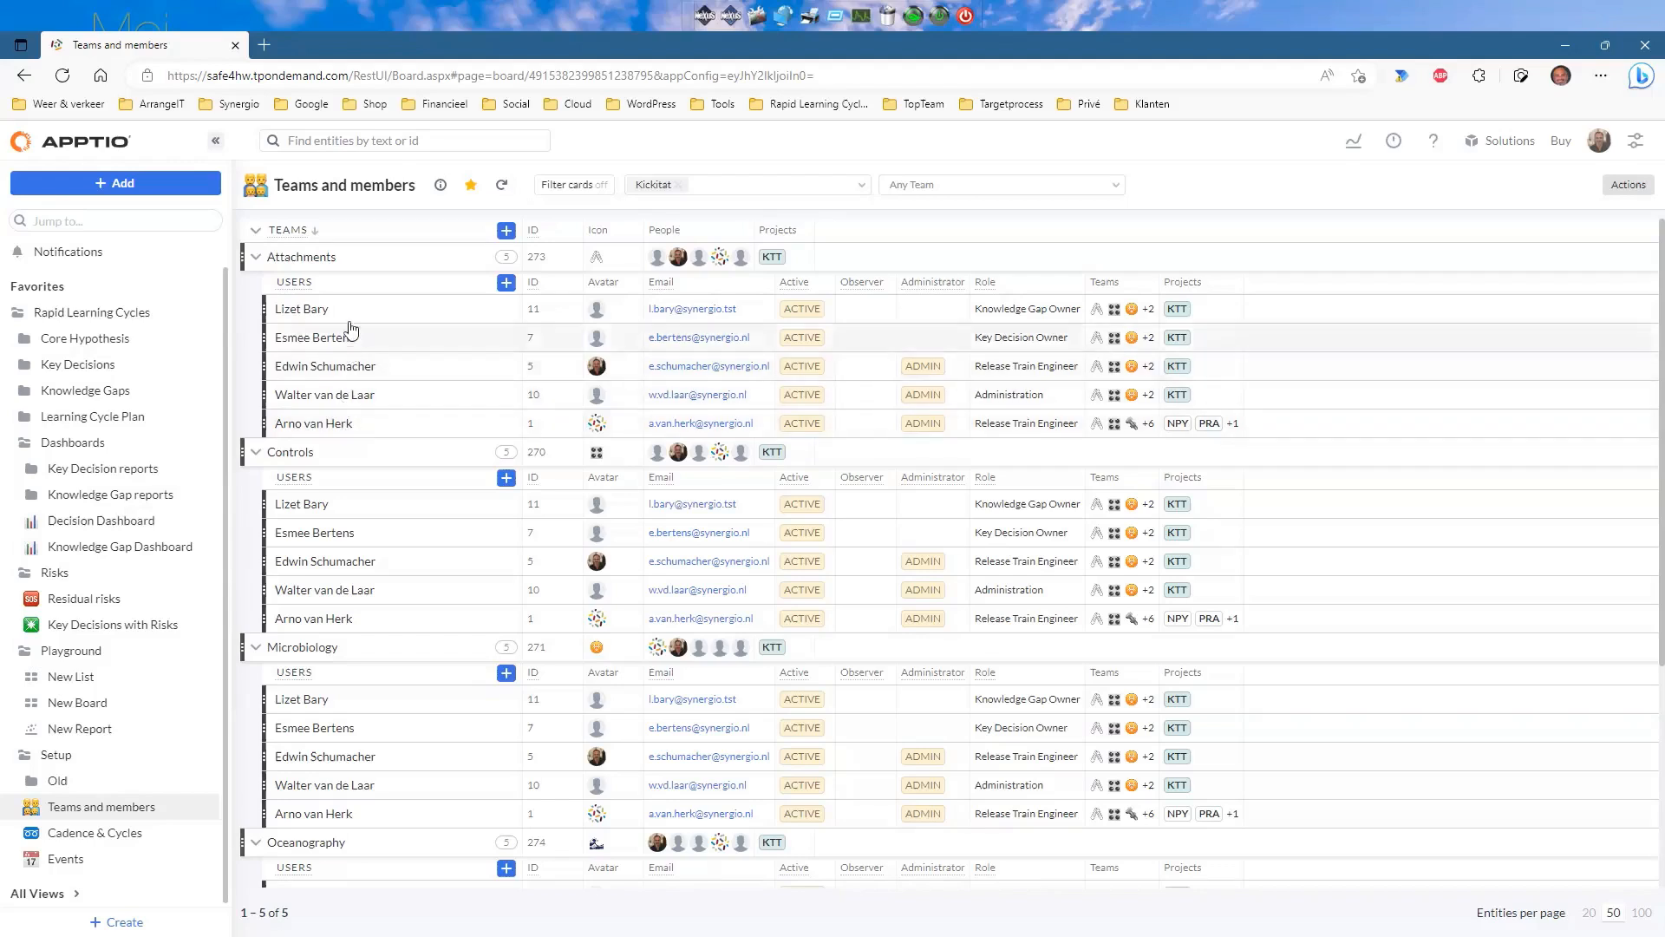
Inspect team #273 Attachments' people, linked product and empty description, then close its details.
{"action": "left_click", "coordinate": [311, 258]}
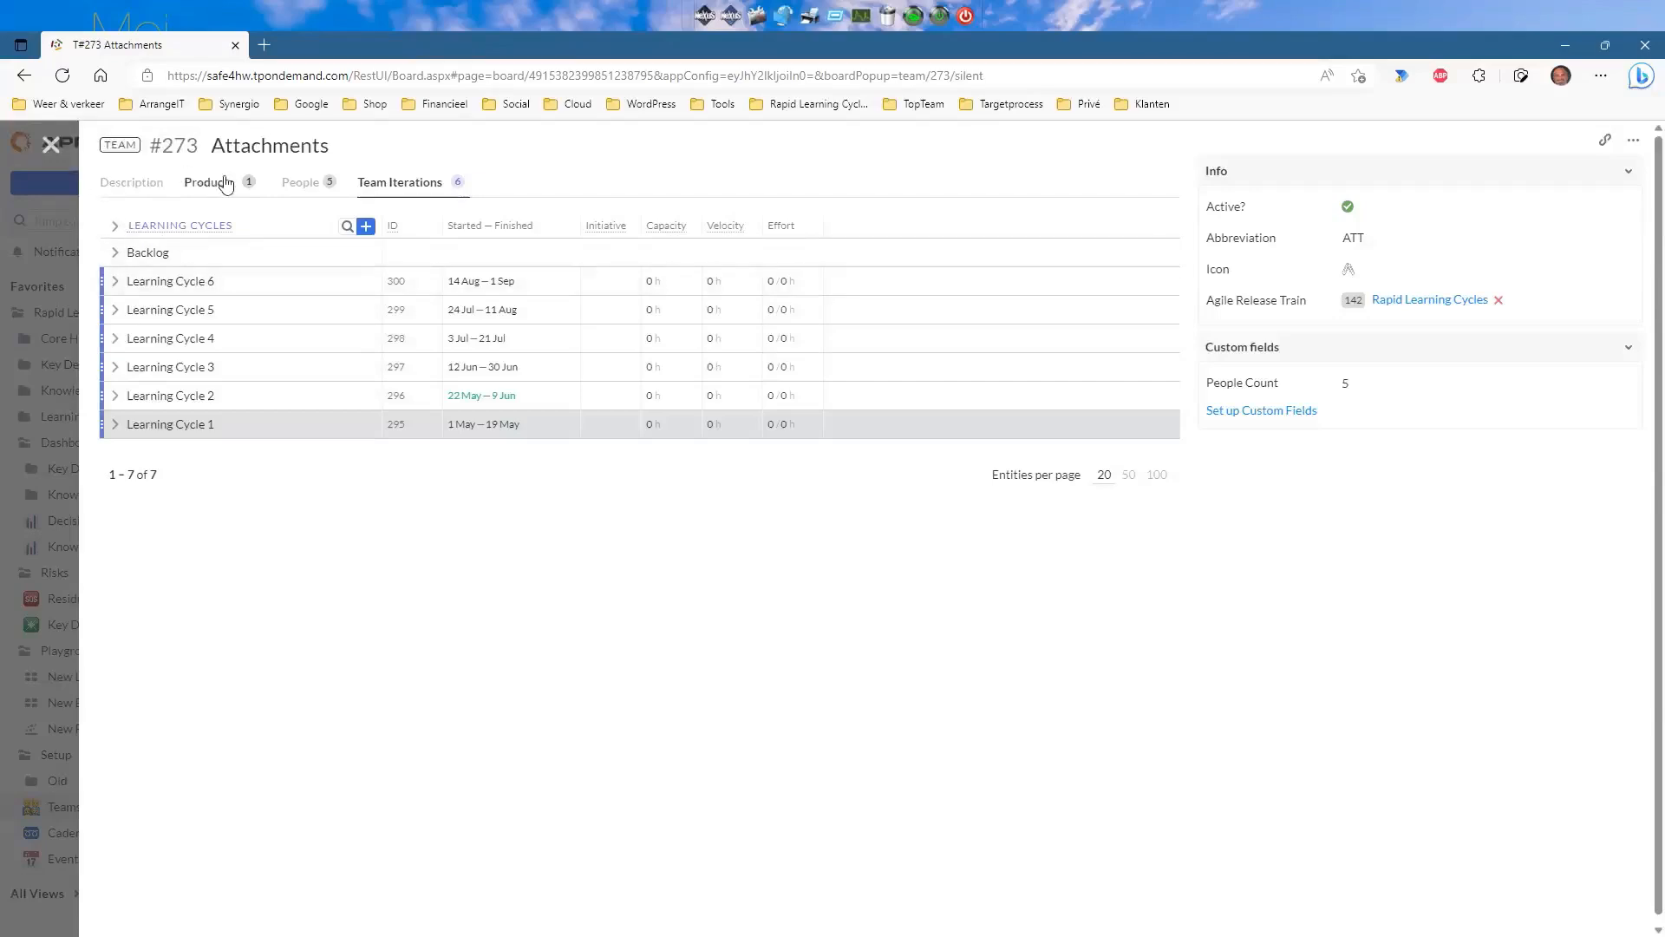
{"action": "left_click", "coordinate": [297, 185]}
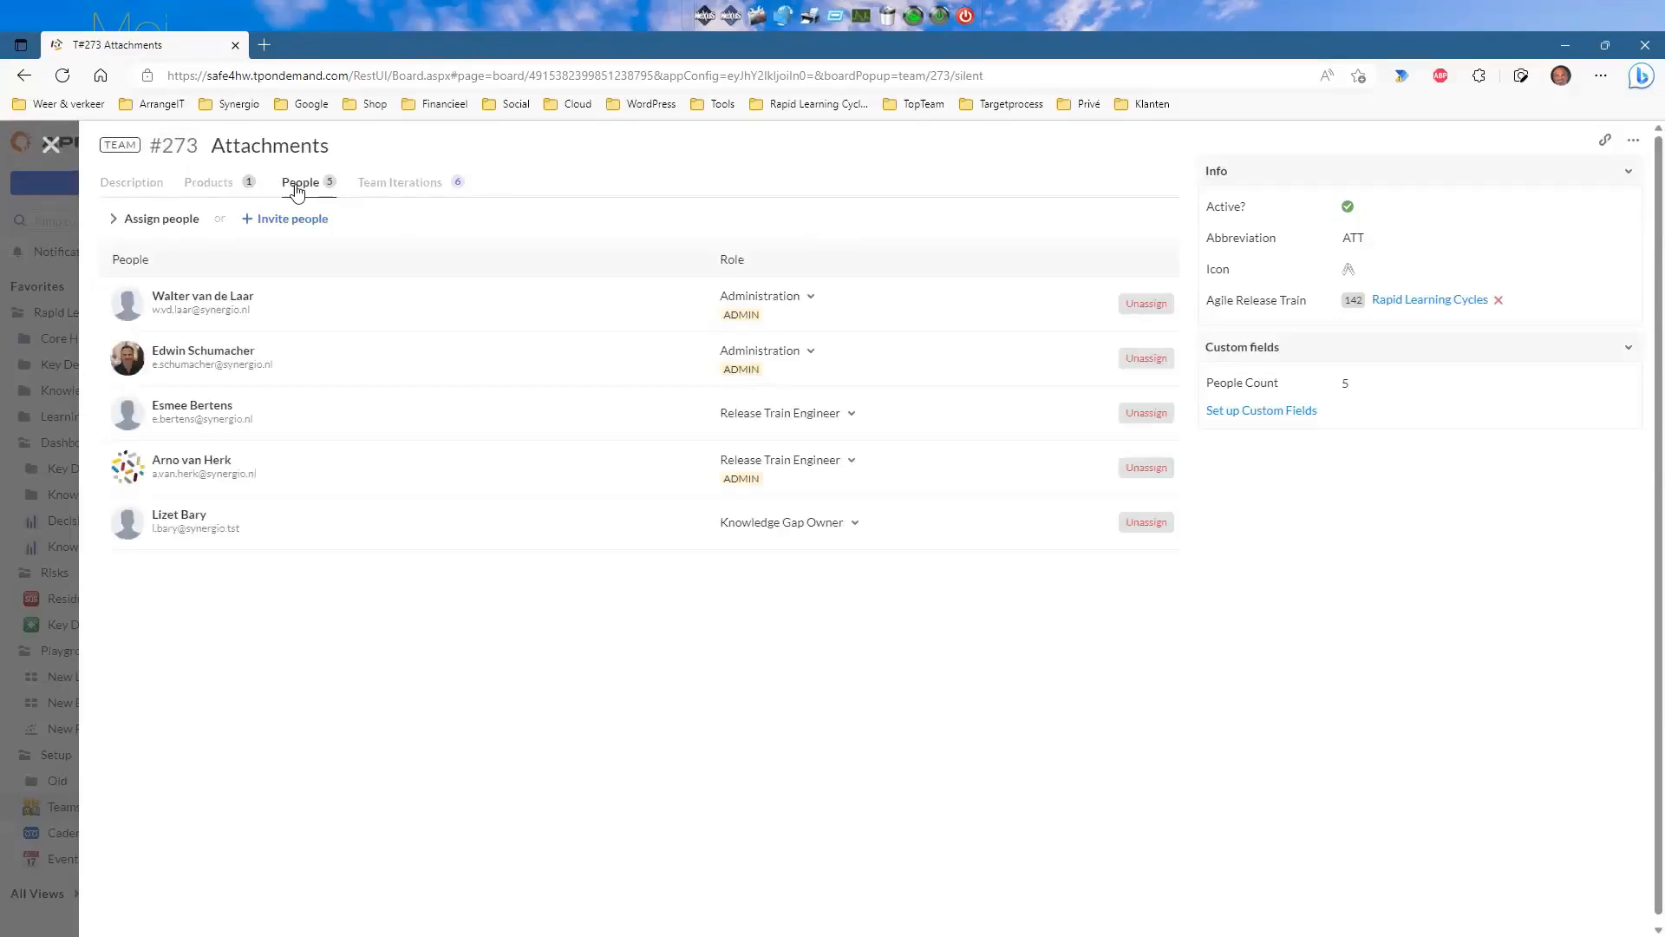
{"action": "left_click", "coordinate": [220, 186]}
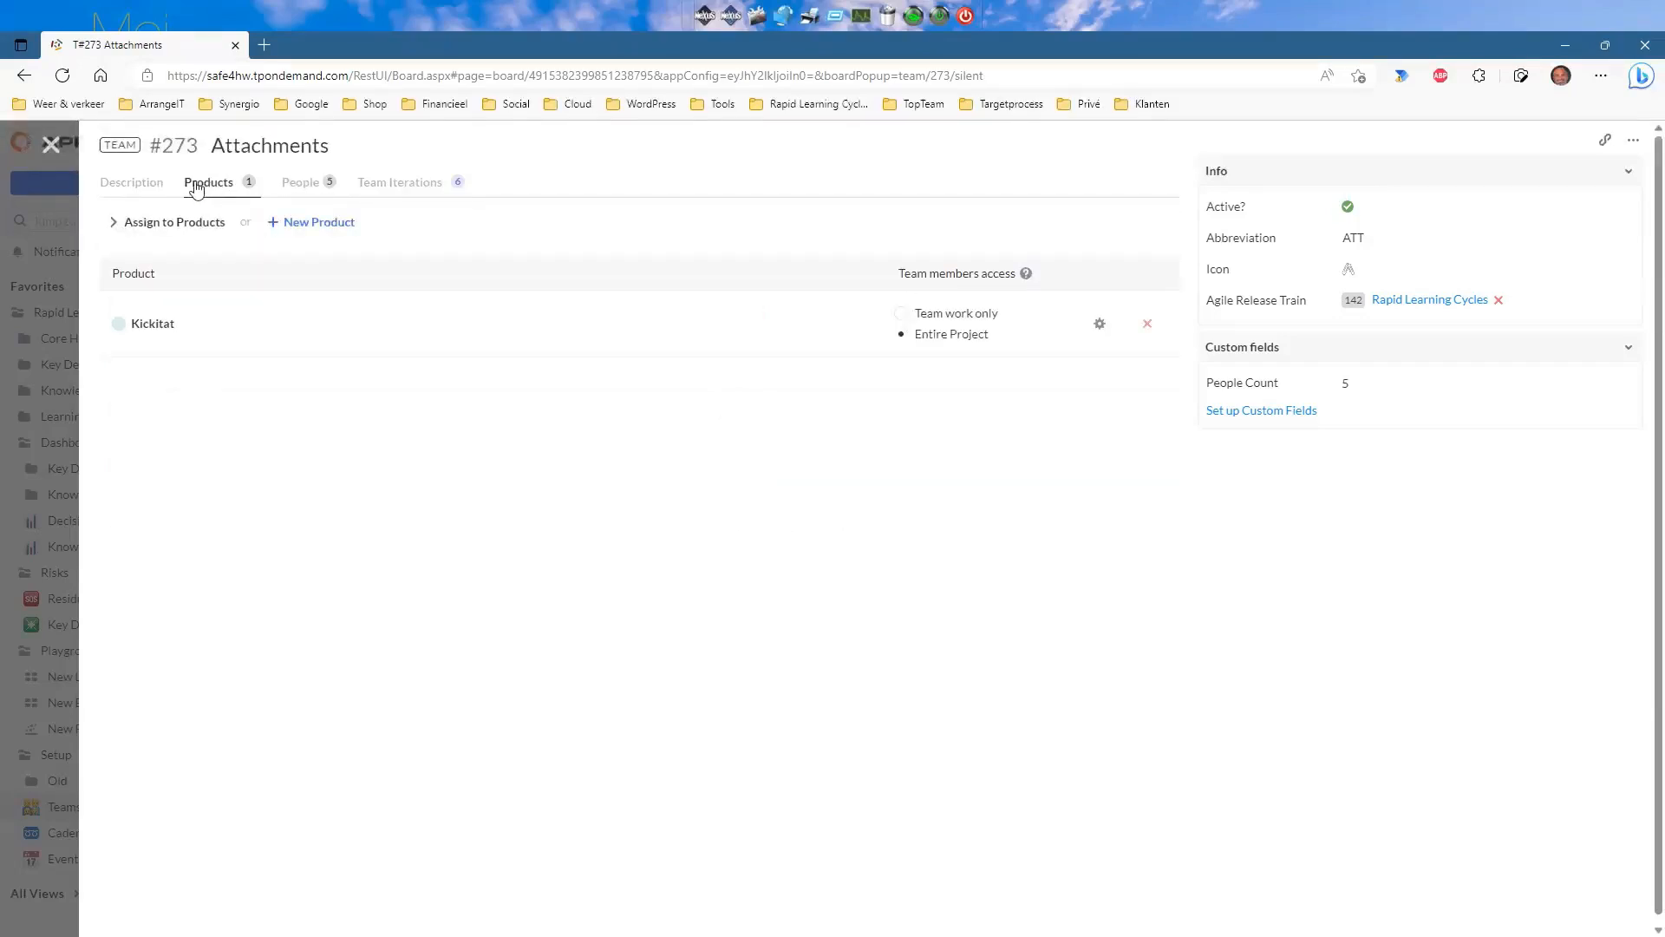
{"action": "left_click", "coordinate": [128, 186]}
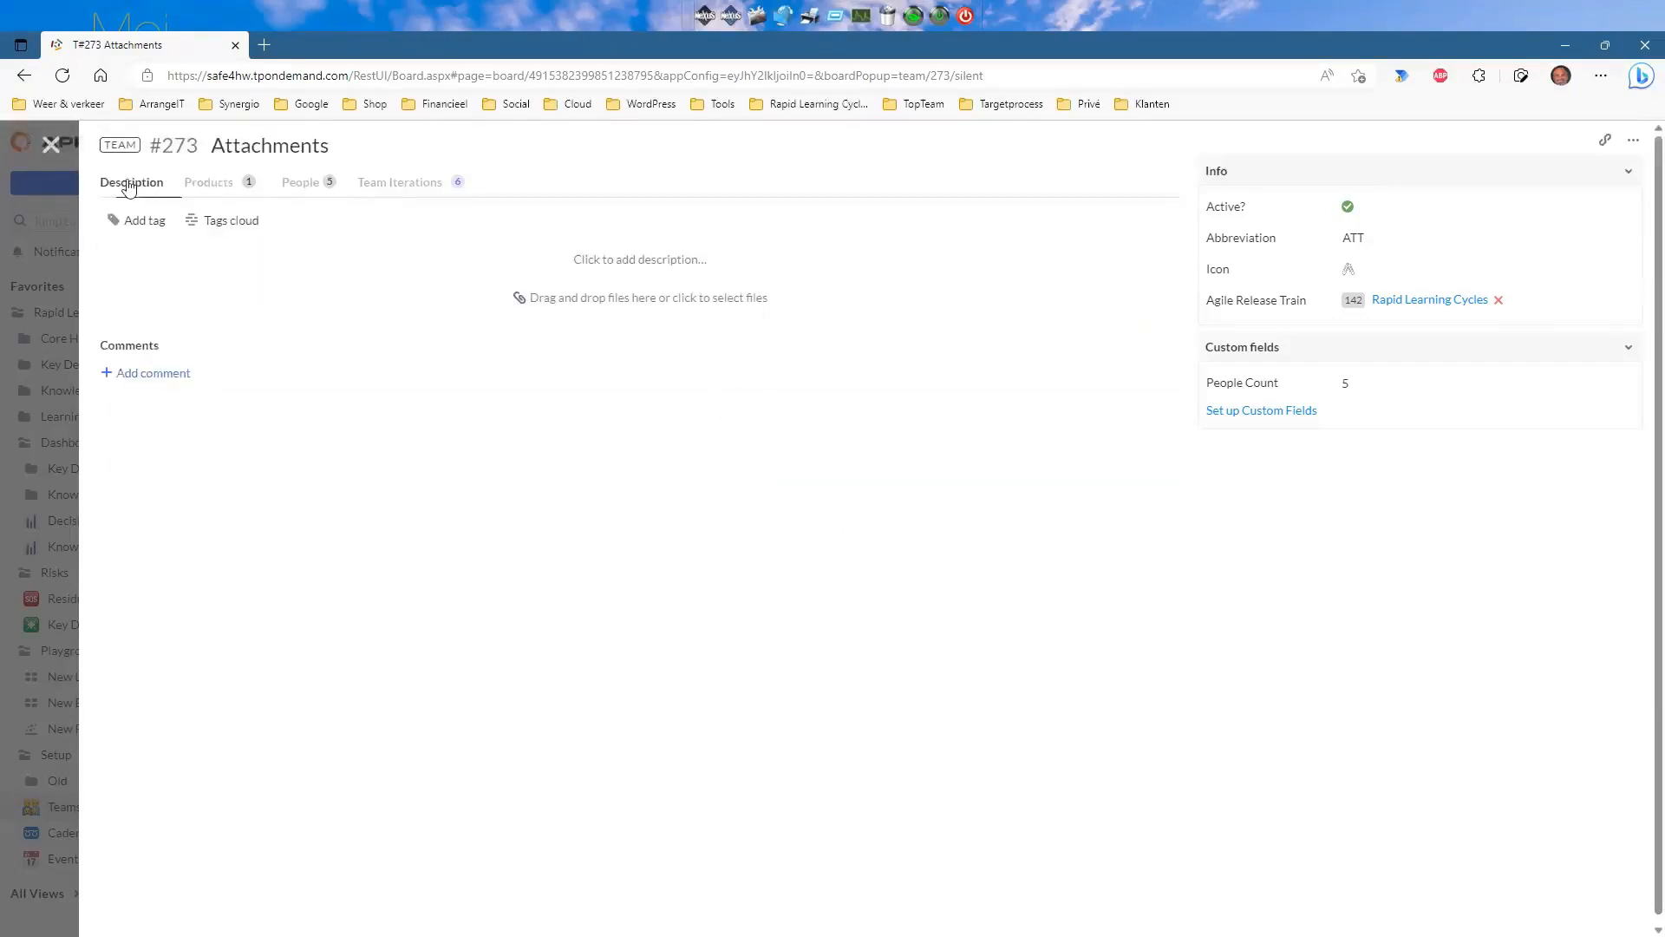
{"action": "left_click", "coordinate": [50, 145]}
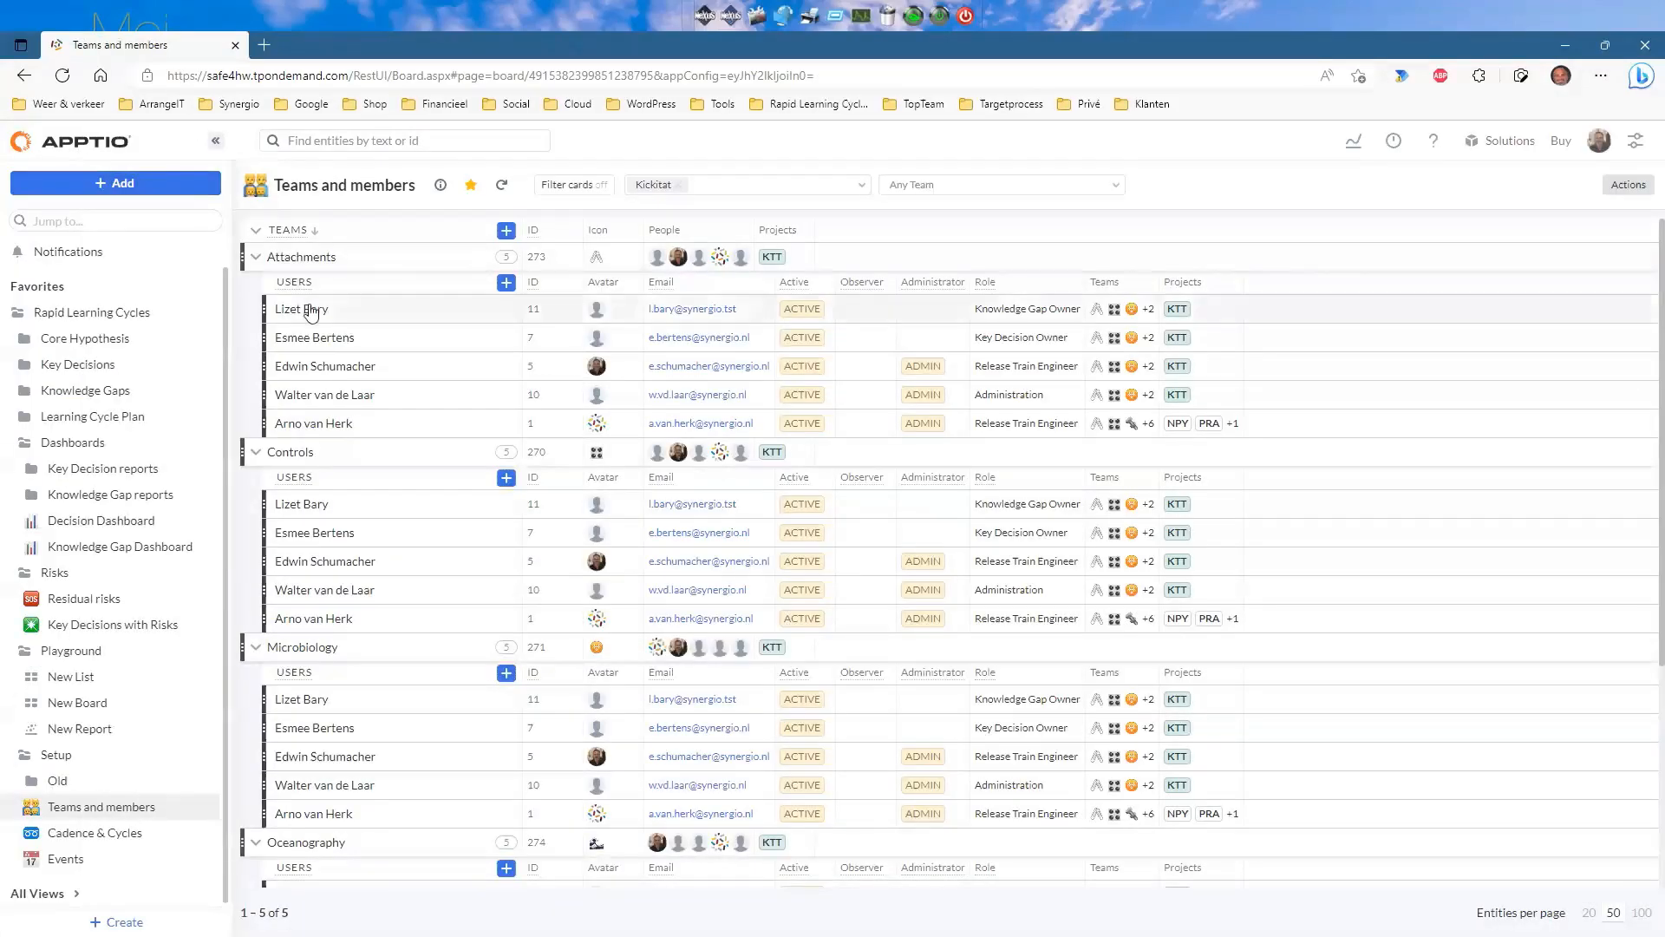
{"action": "left_click", "coordinate": [312, 311]}
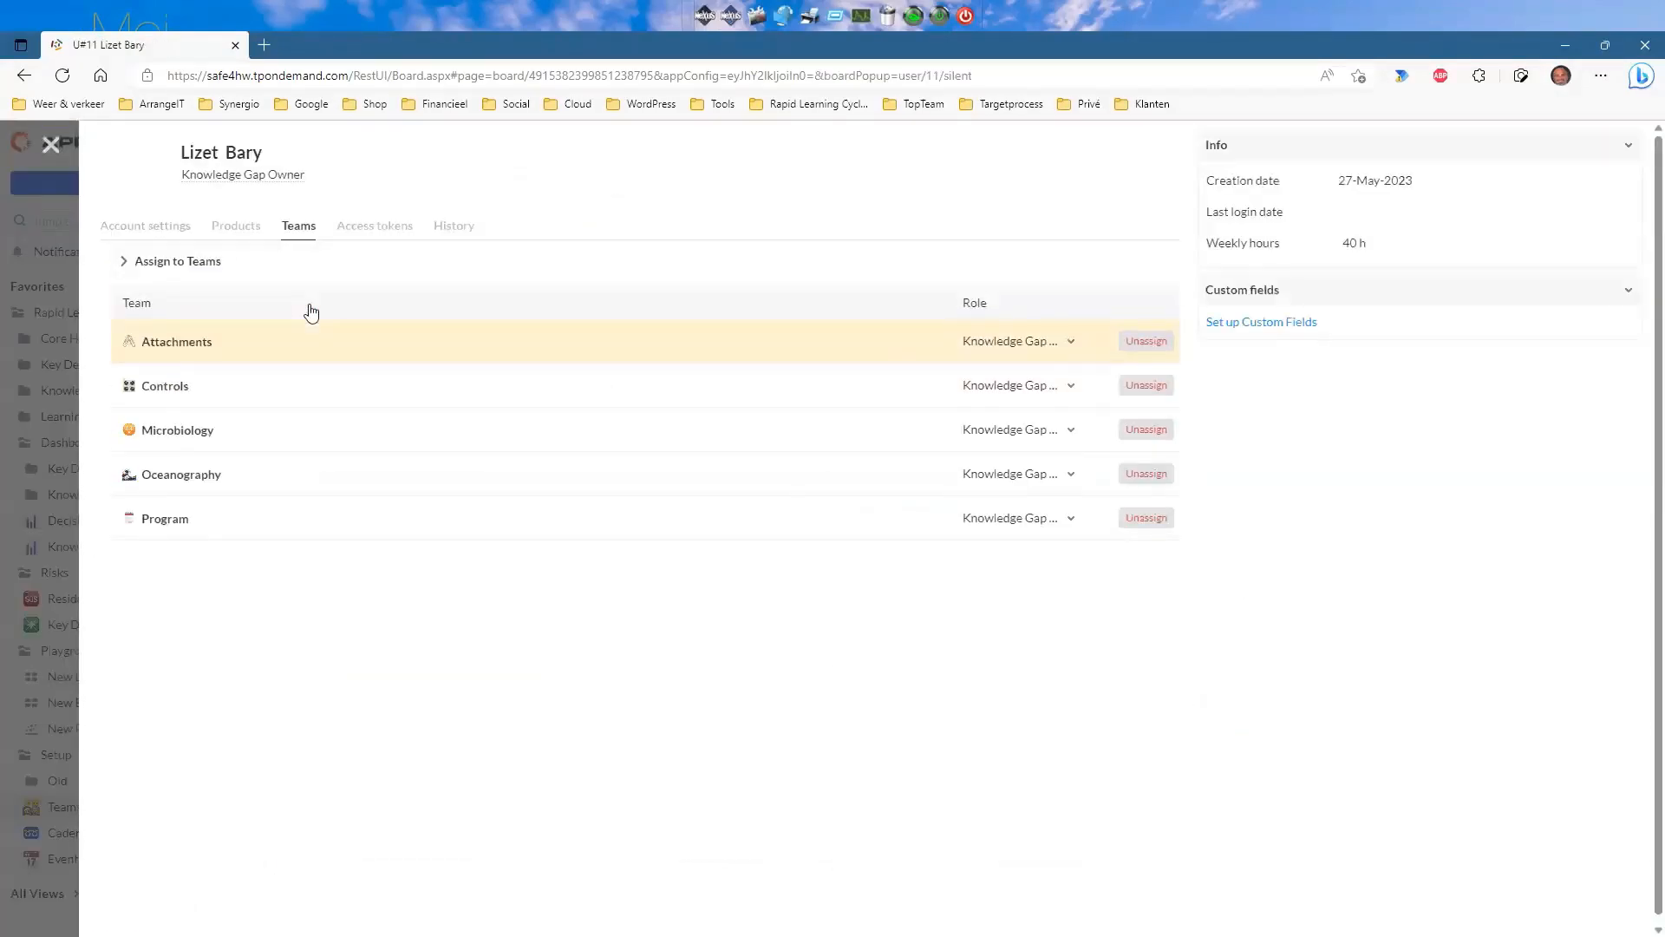
{"action": "left_click", "coordinate": [227, 234]}
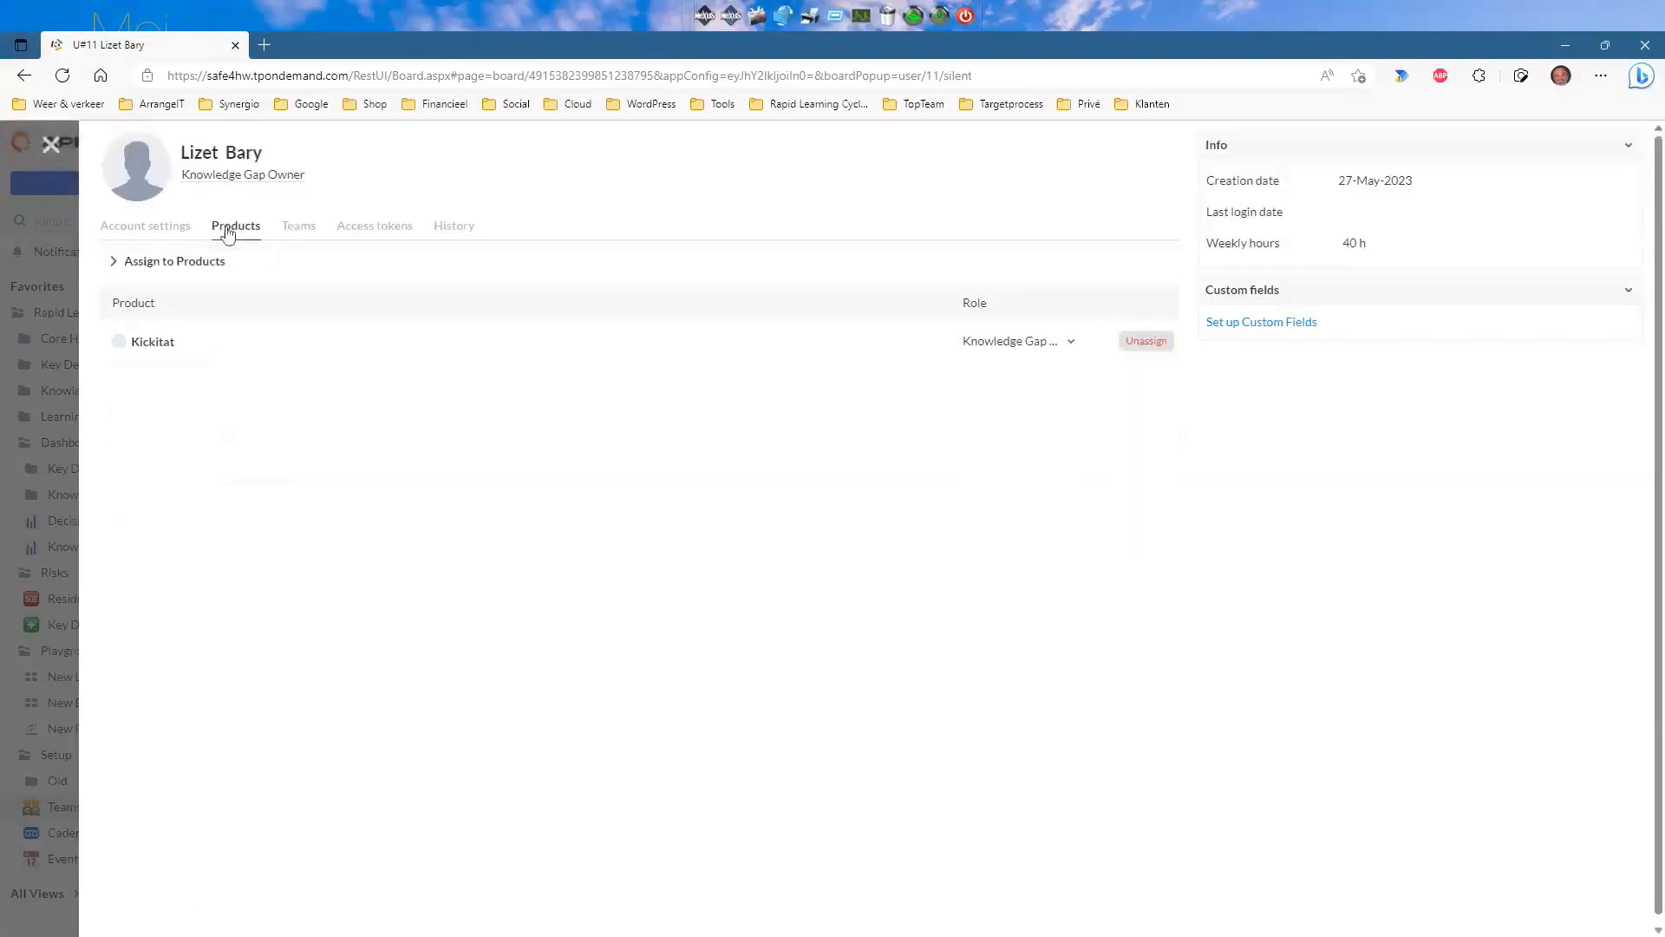
{"action": "left_click", "coordinate": [166, 229]}
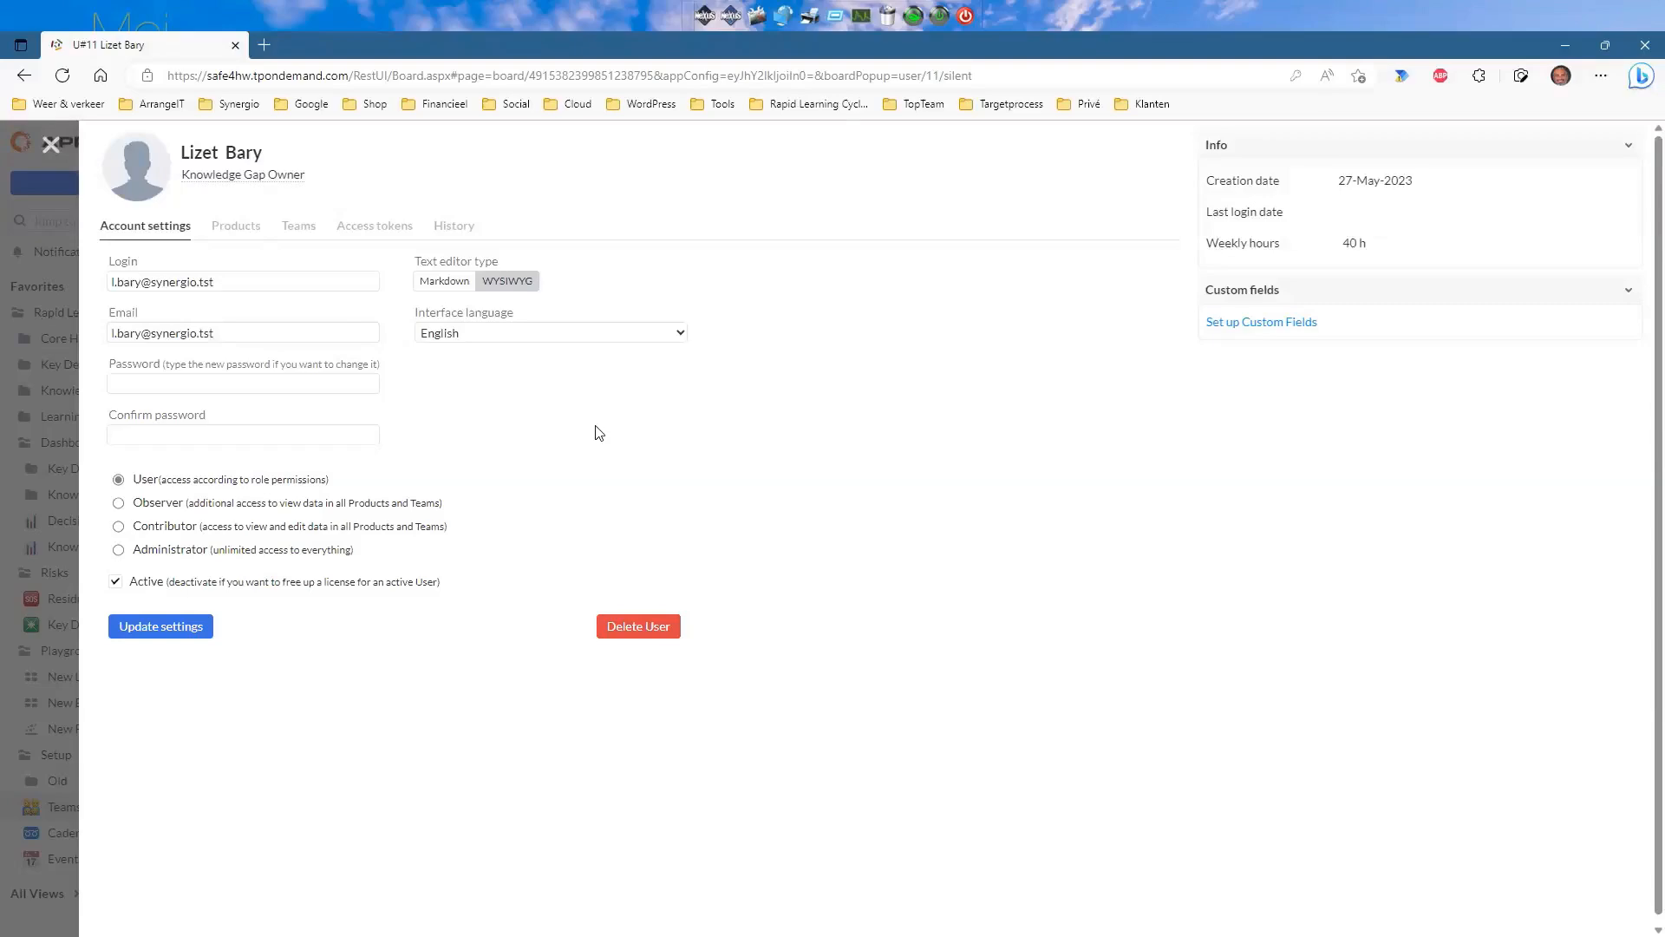
{"action": "left_click", "coordinate": [50, 144]}
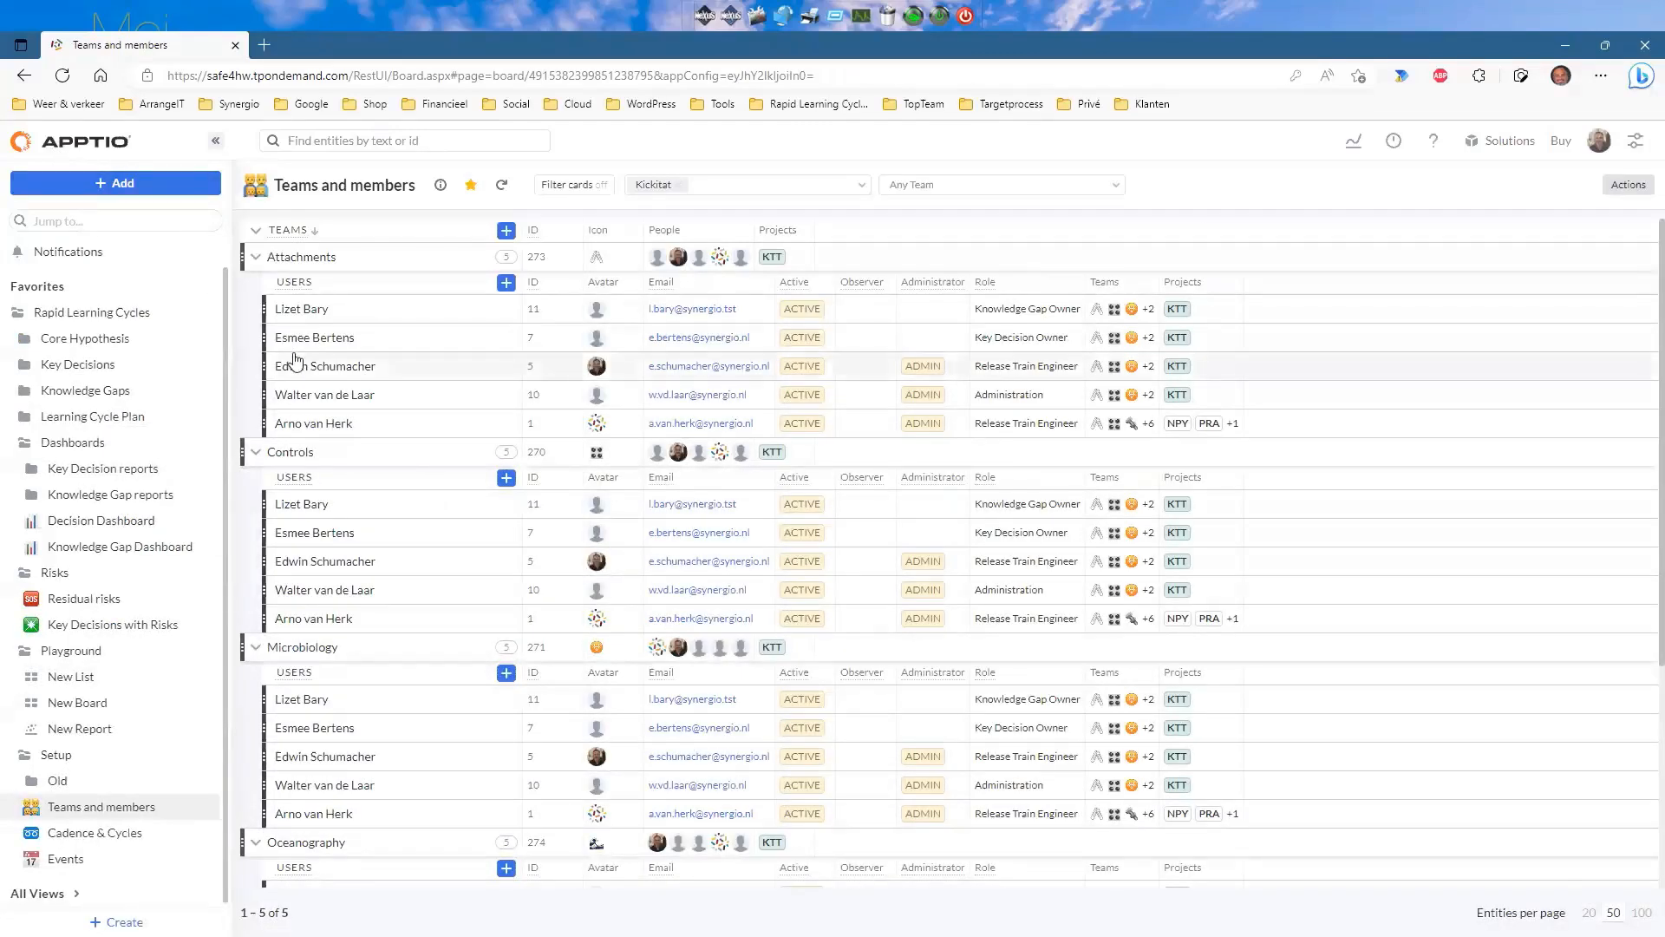
Check the Attachments and Controls teams' iterations on Cadence & Cycles, then switch to Events.
{"action": "left_click", "coordinate": [79, 836]}
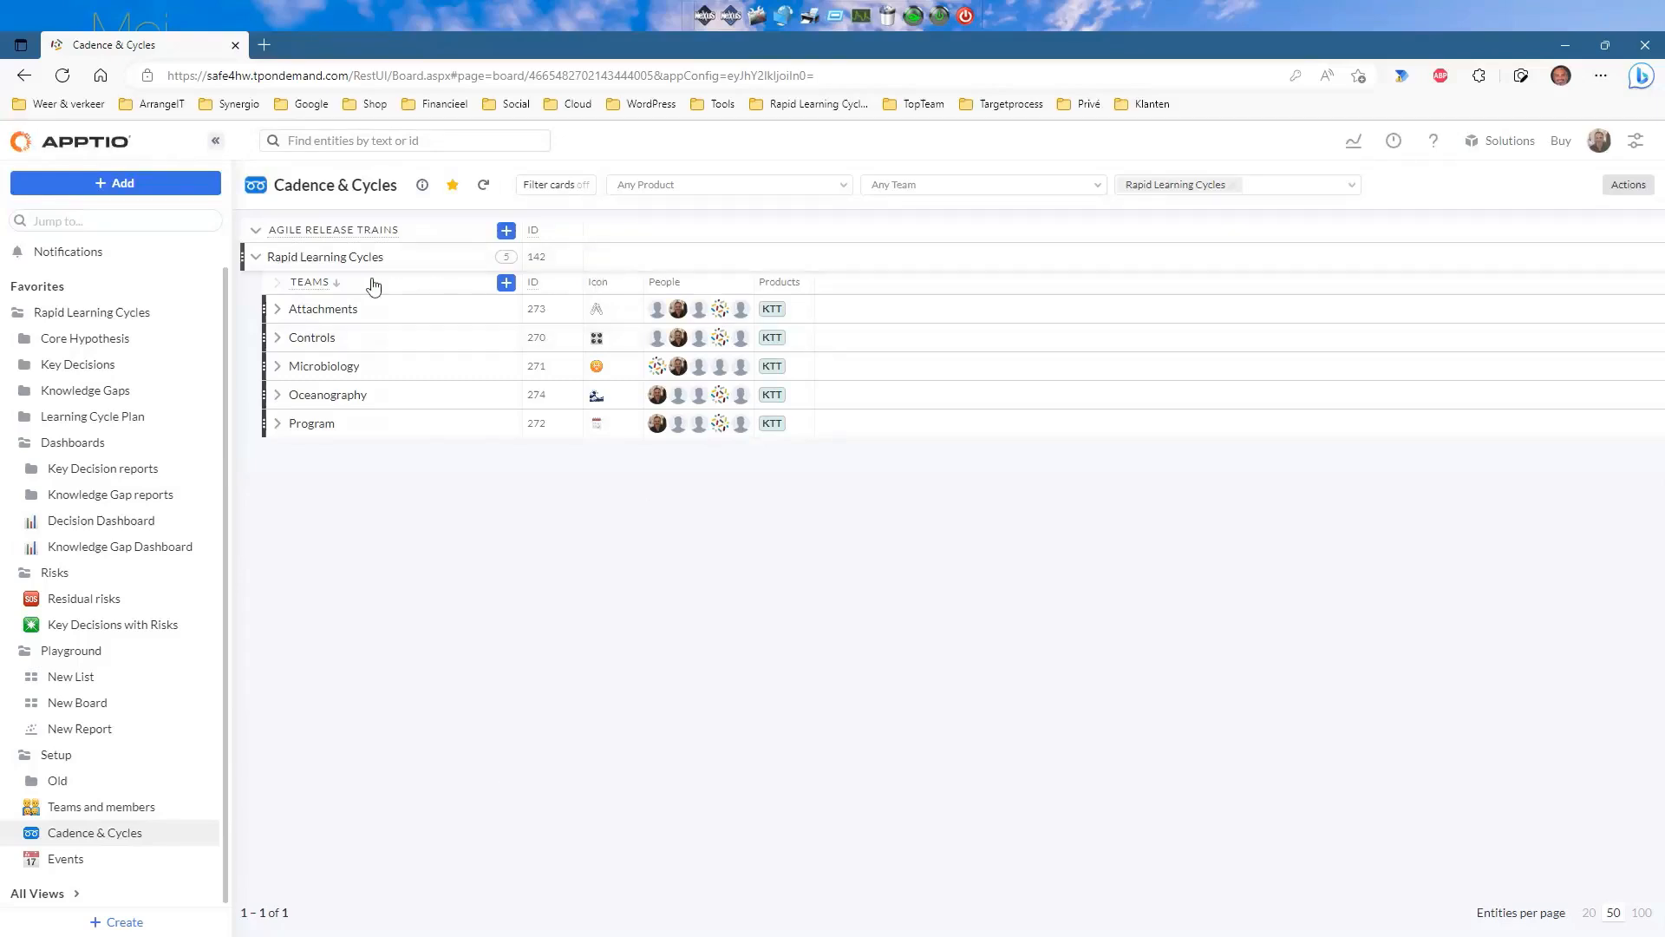
{"action": "left_click", "coordinate": [277, 310]}
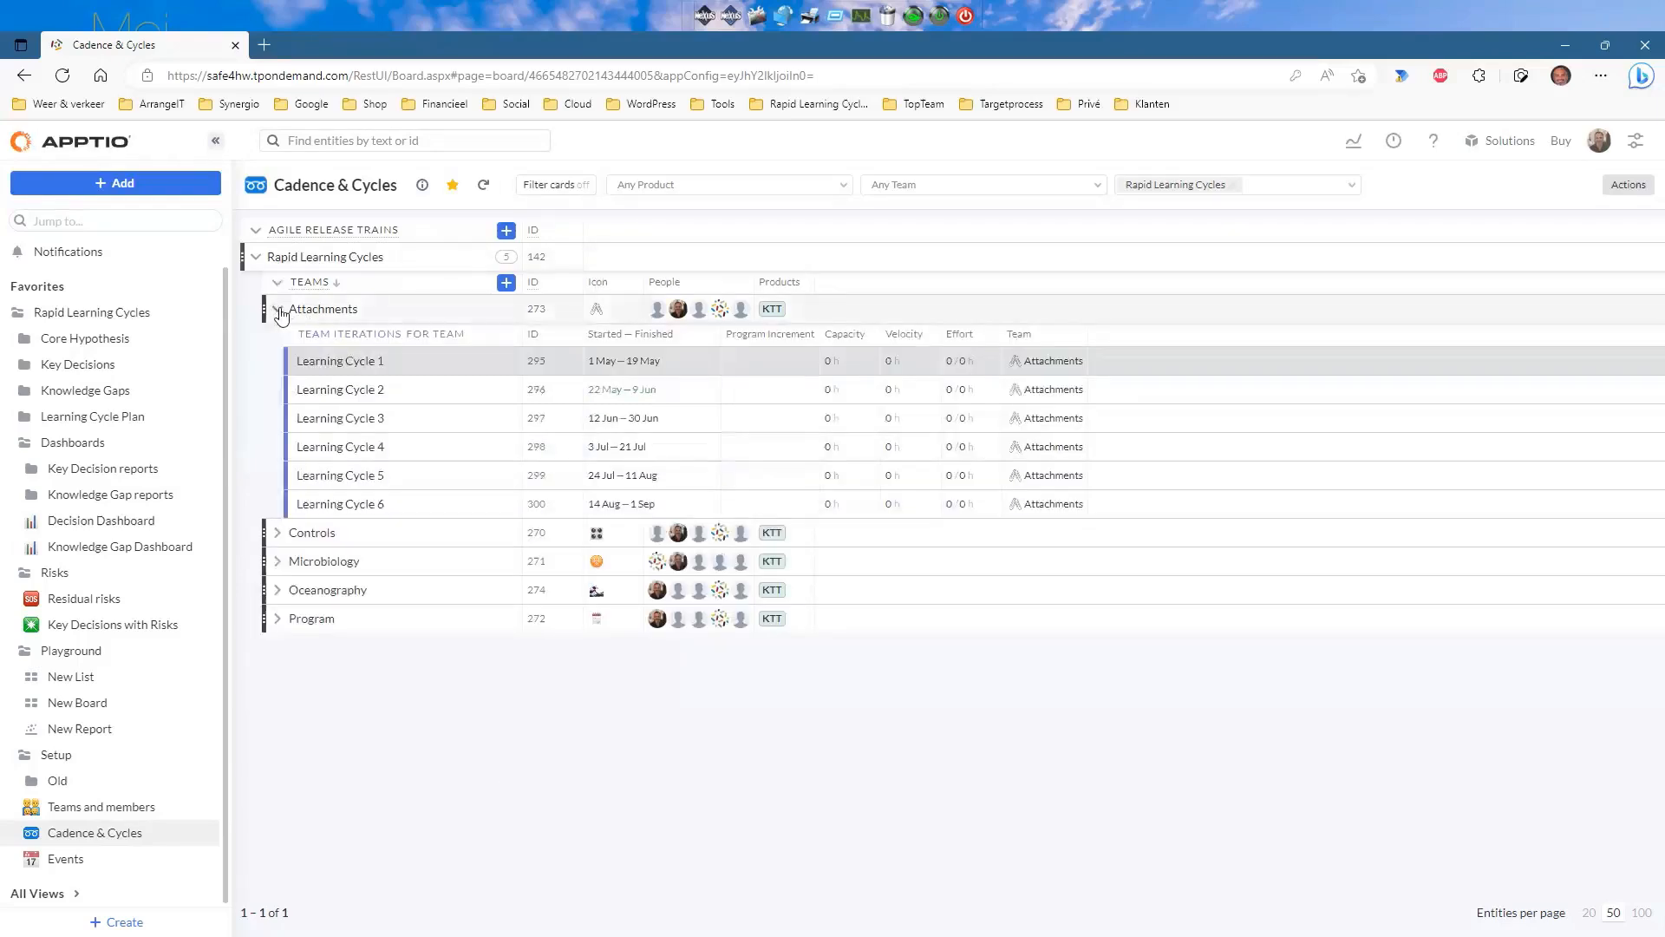
{"action": "left_click", "coordinate": [276, 534]}
{"action": "left_click", "coordinate": [276, 536]}
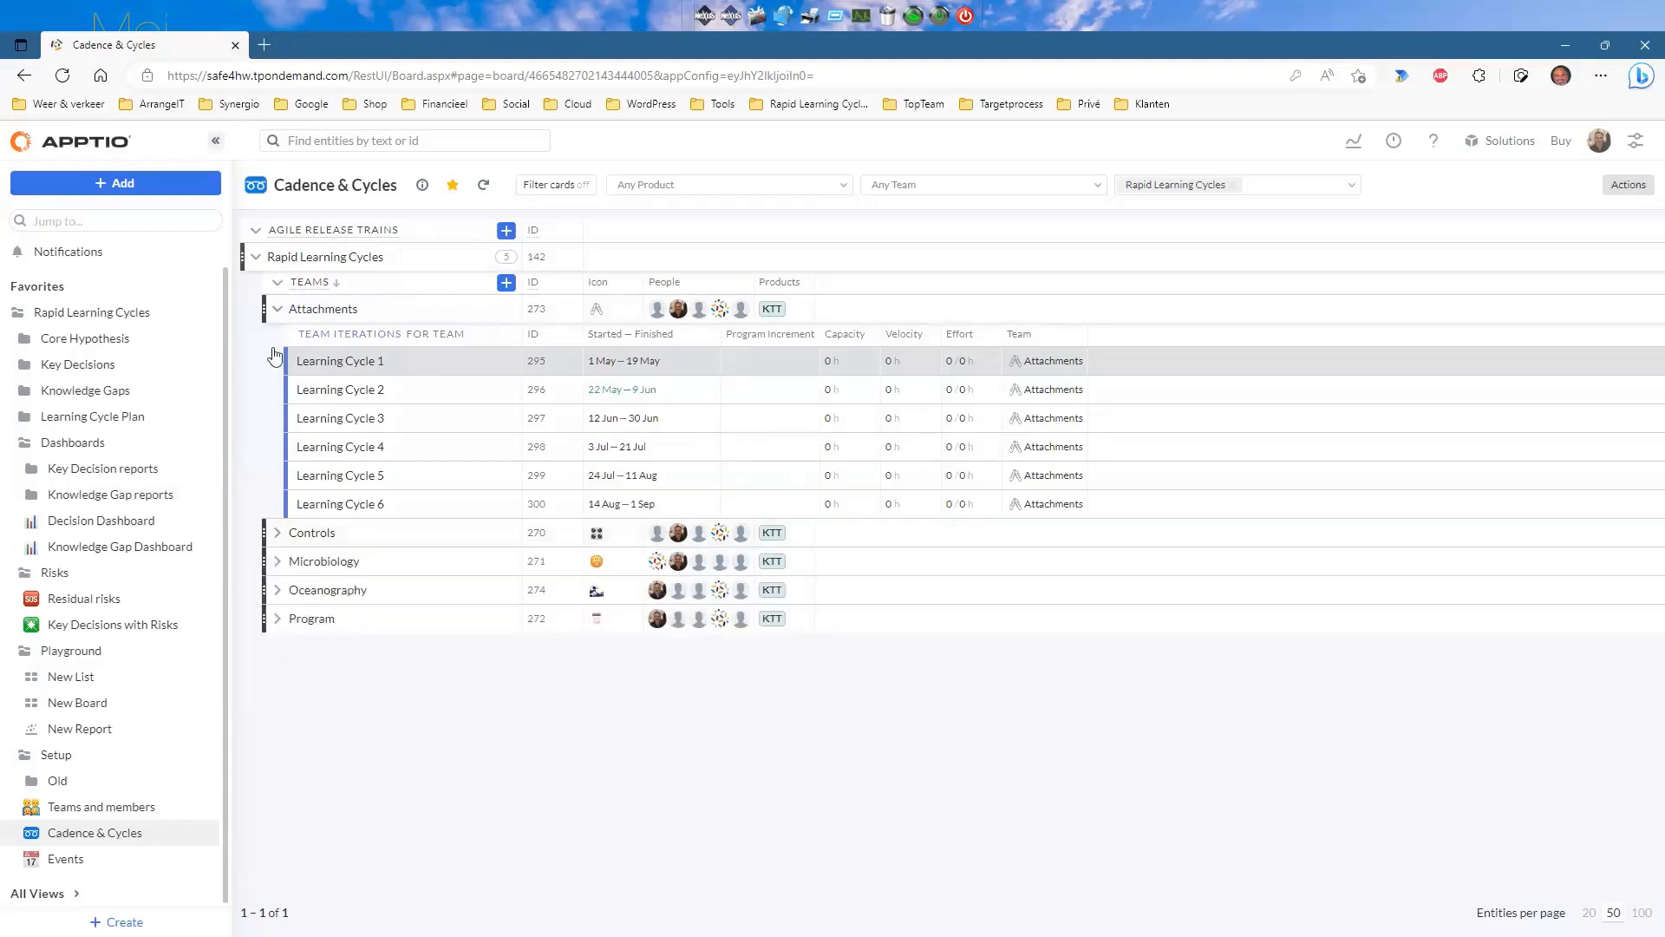
{"action": "left_click", "coordinate": [277, 312]}
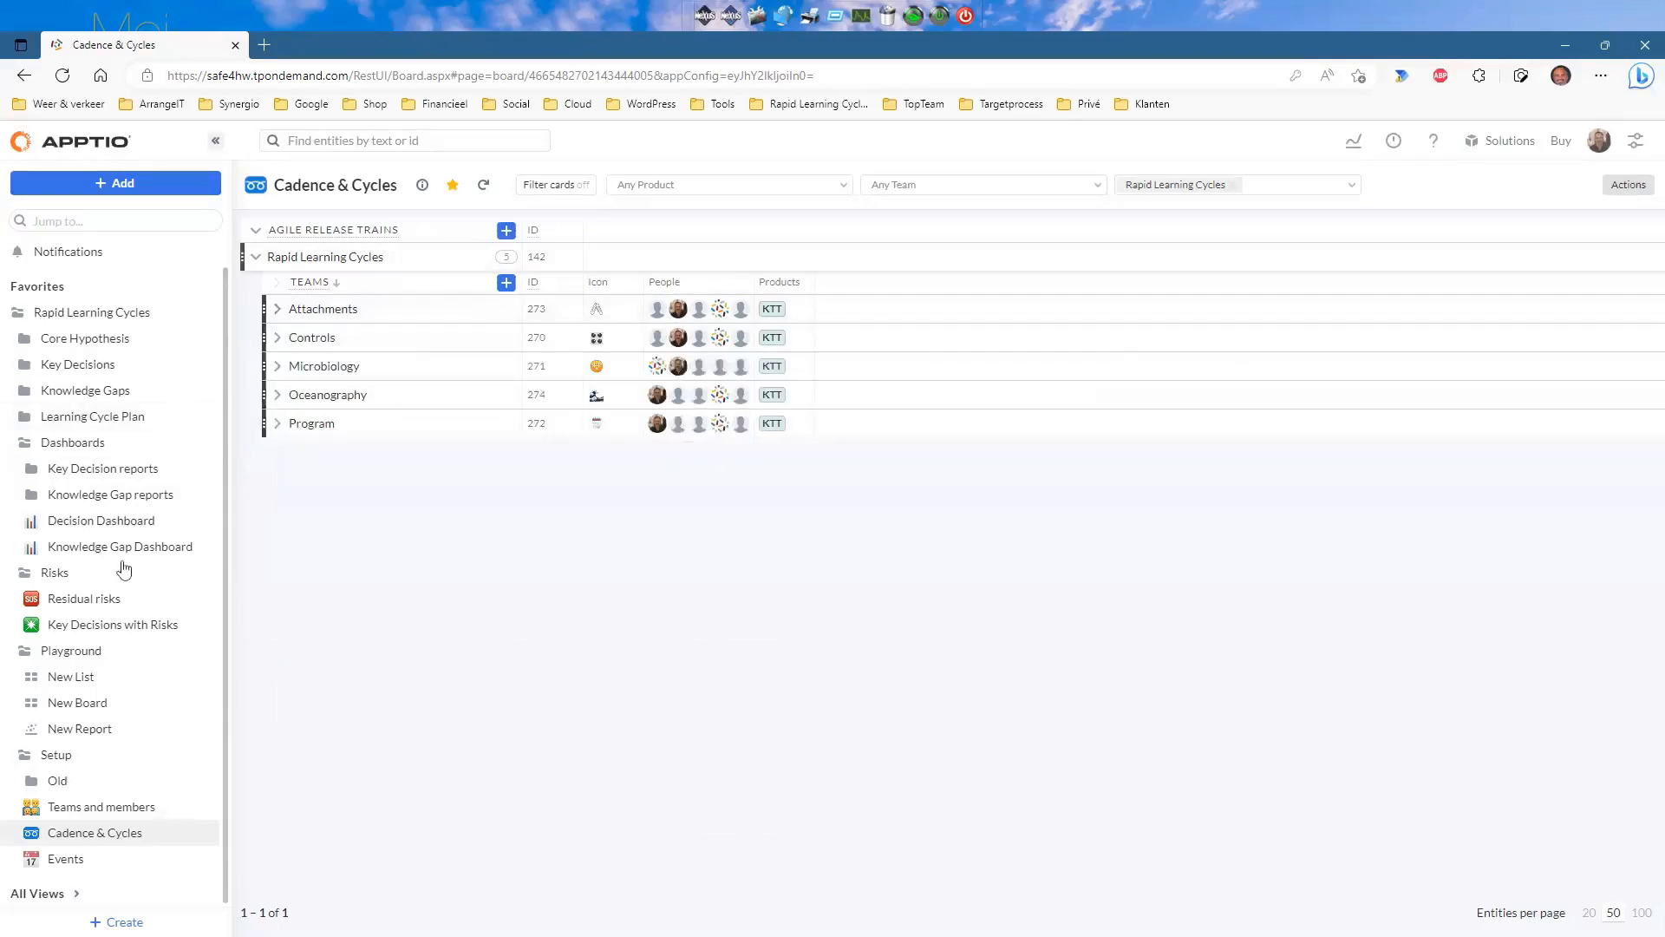
{"action": "left_click", "coordinate": [68, 858]}
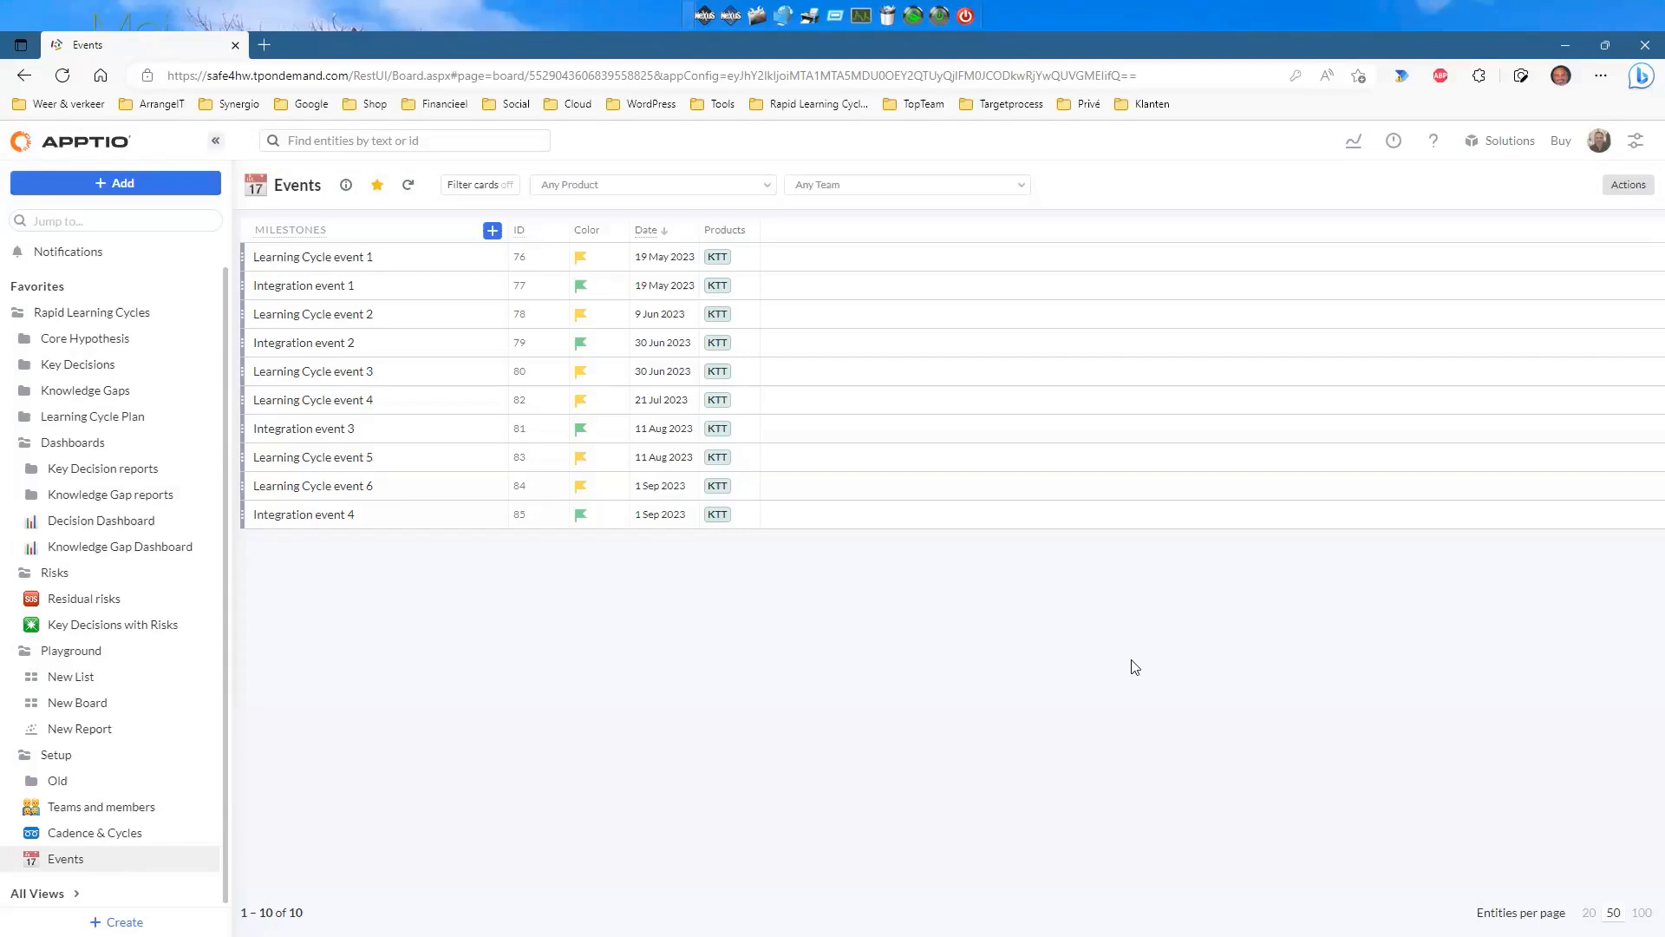
Collapse the Dashboards, Risks, Playground and Setup folders in the left sidebar favourites.
{"action": "left_click", "coordinate": [25, 444]}
{"action": "left_click", "coordinate": [25, 494]}
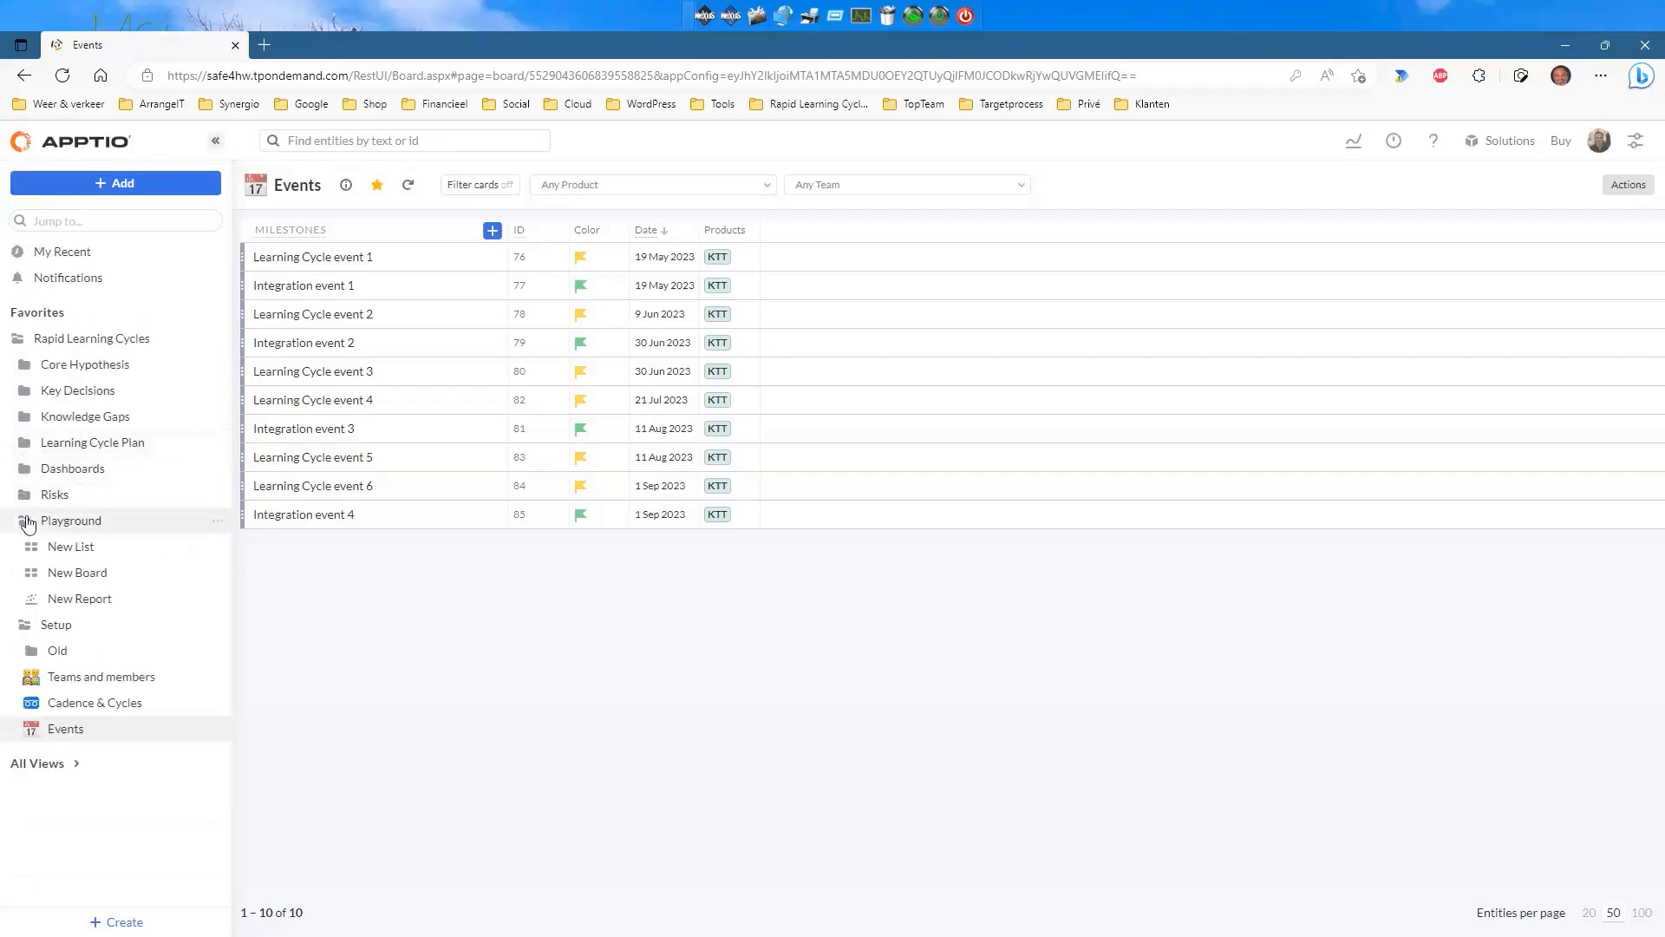
{"action": "left_click", "coordinate": [26, 521]}
{"action": "left_click", "coordinate": [24, 546]}
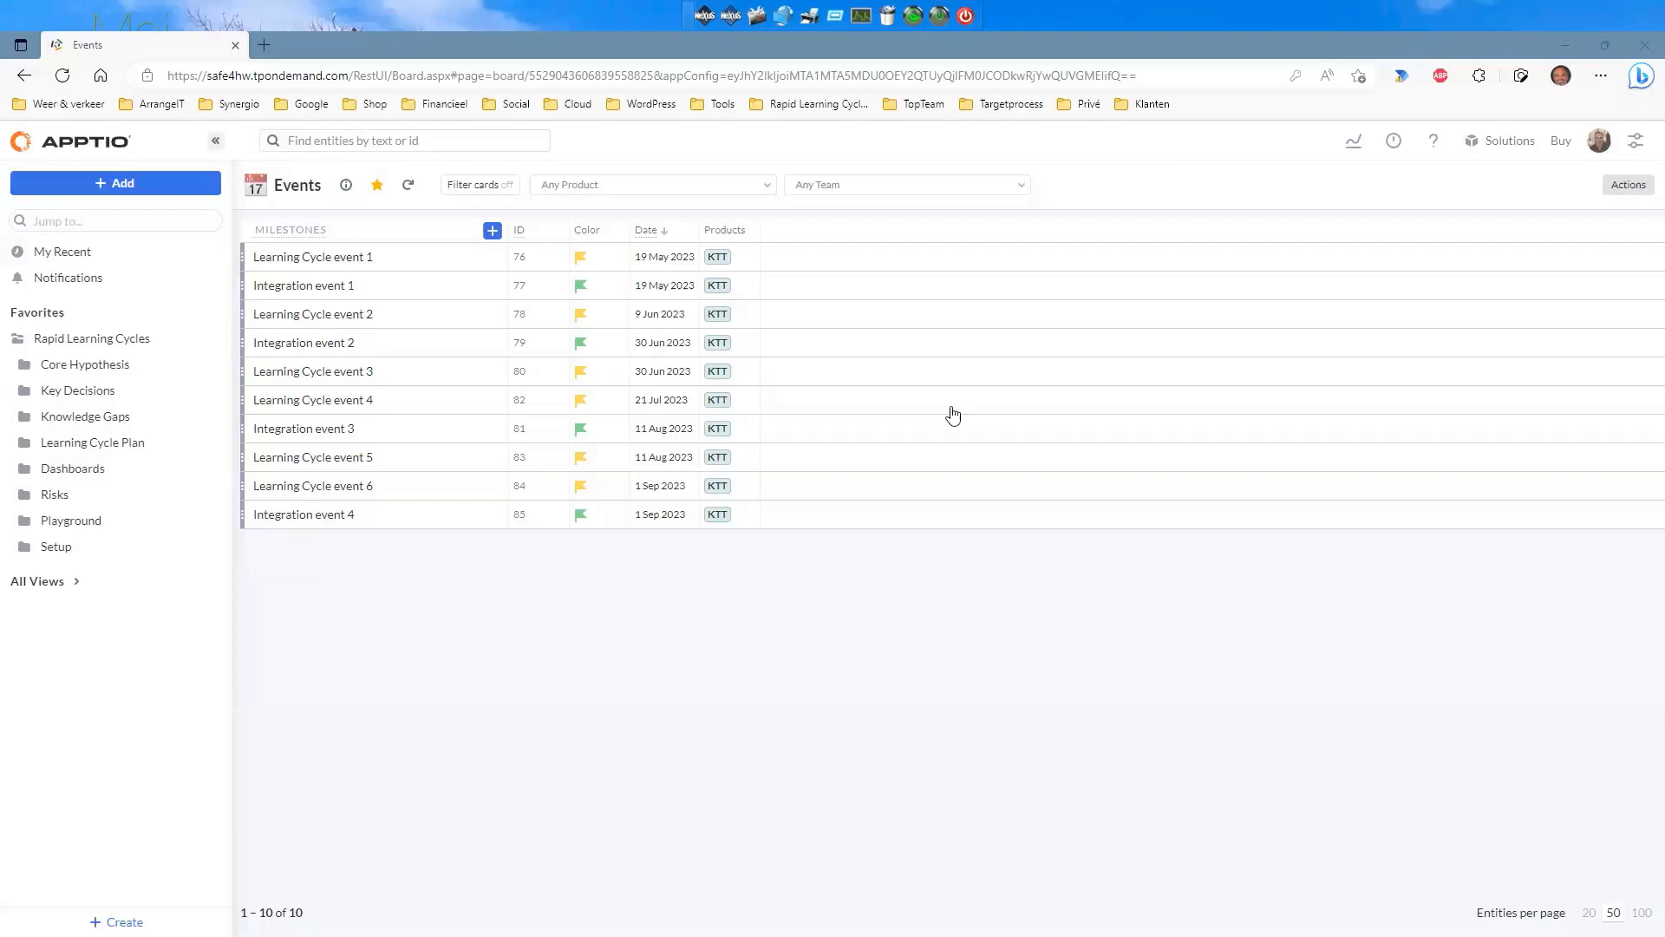
{"action": "left_click", "coordinate": [856, 792]}
{"action": "left_click", "coordinate": [768, 189]}
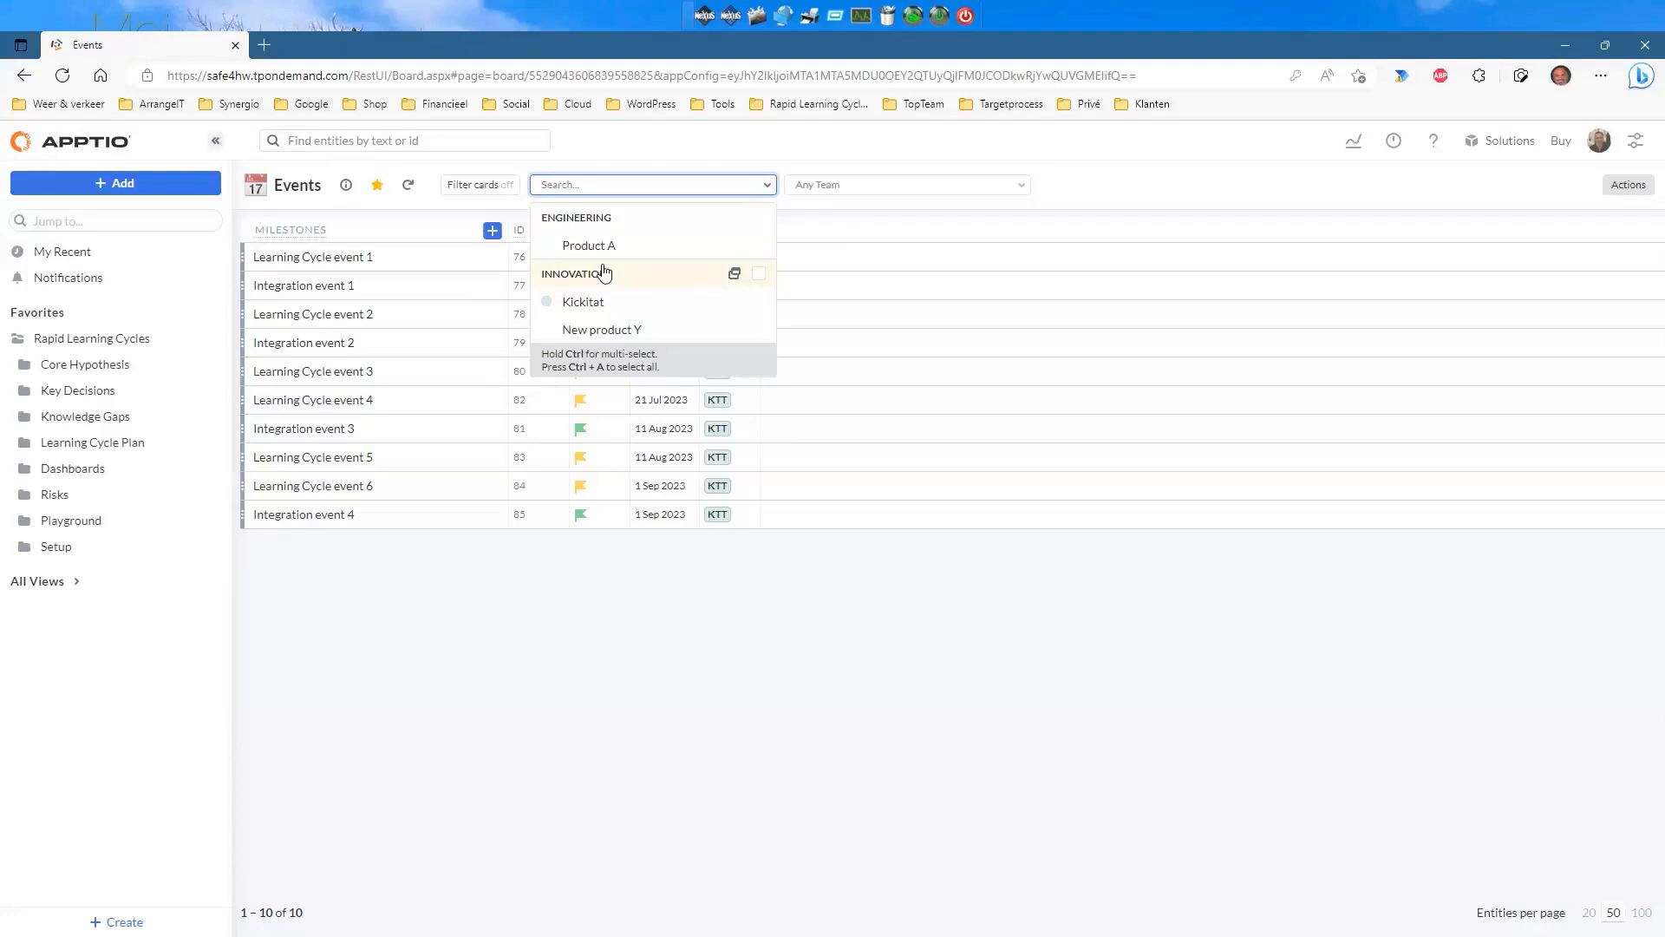
{"action": "left_click", "coordinate": [1104, 168]}
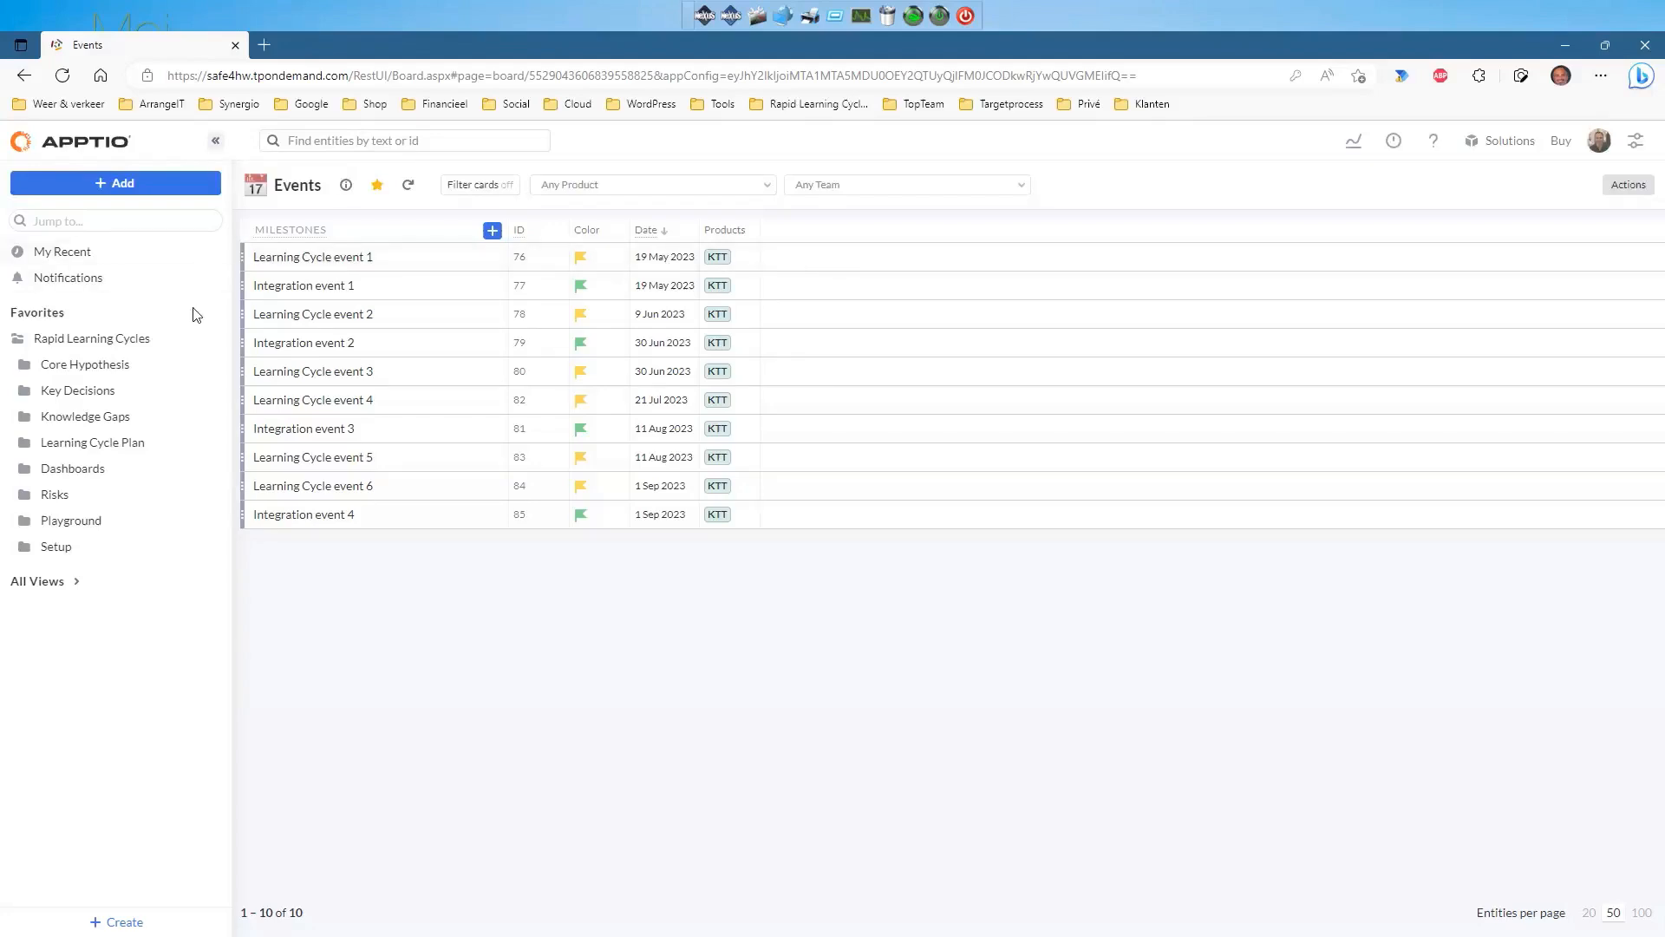
Confirm the Core Hypotheses view's access is public, inherited from its folder, without changing it.
{"action": "left_click", "coordinate": [41, 371]}
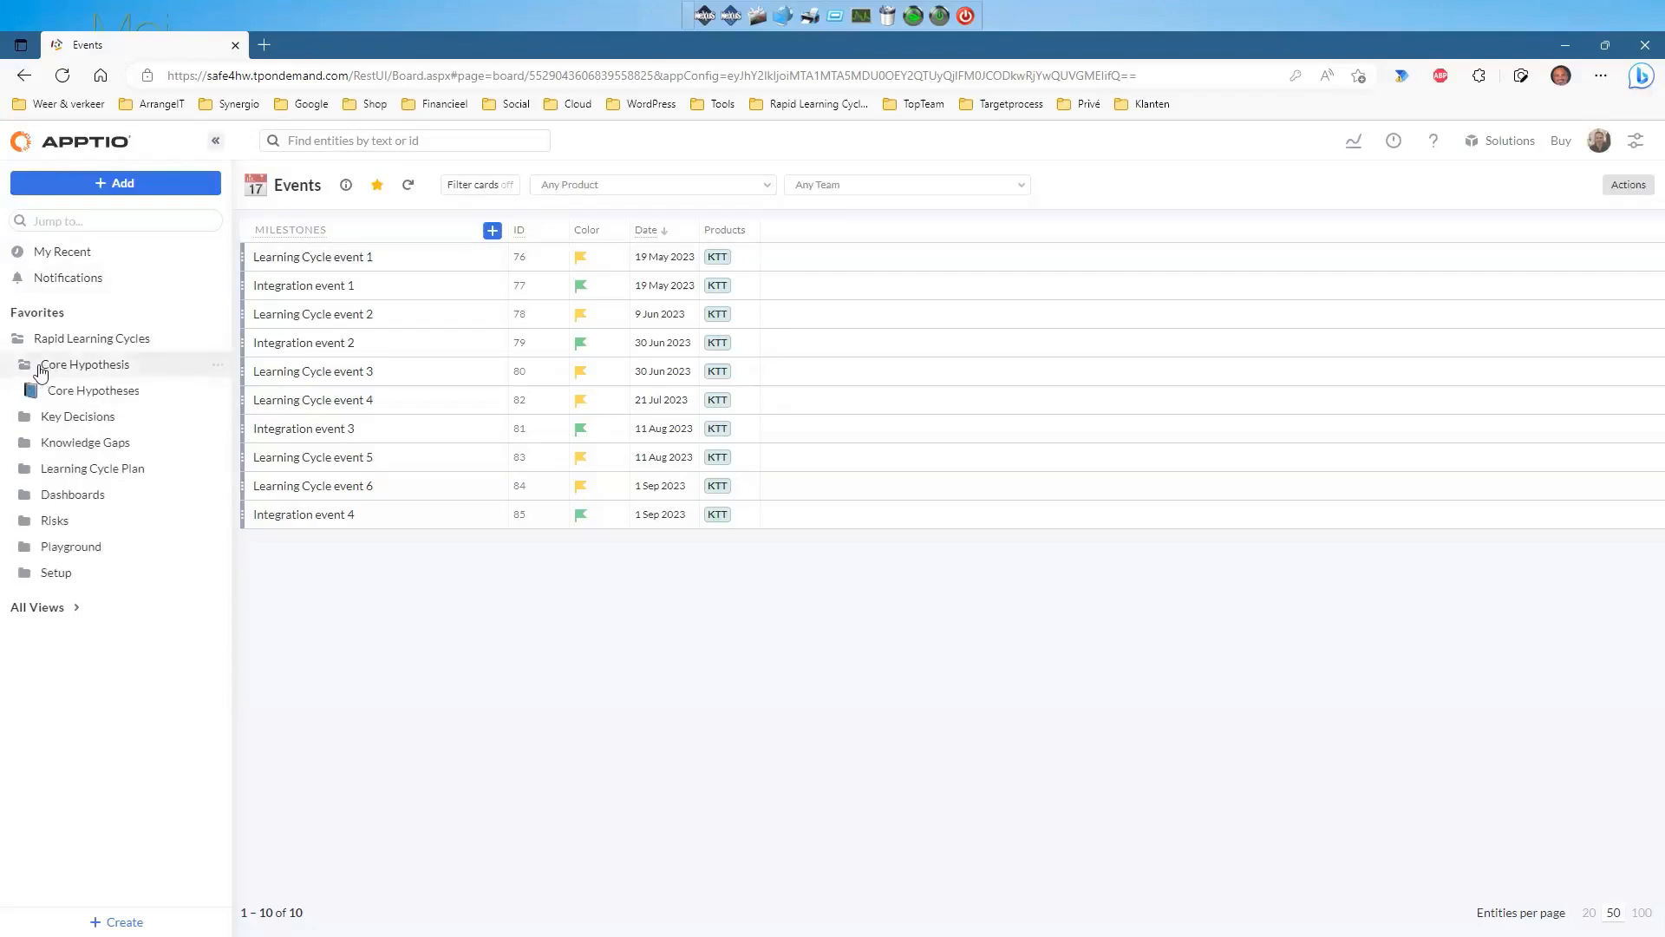
{"action": "left_click", "coordinate": [214, 392]}
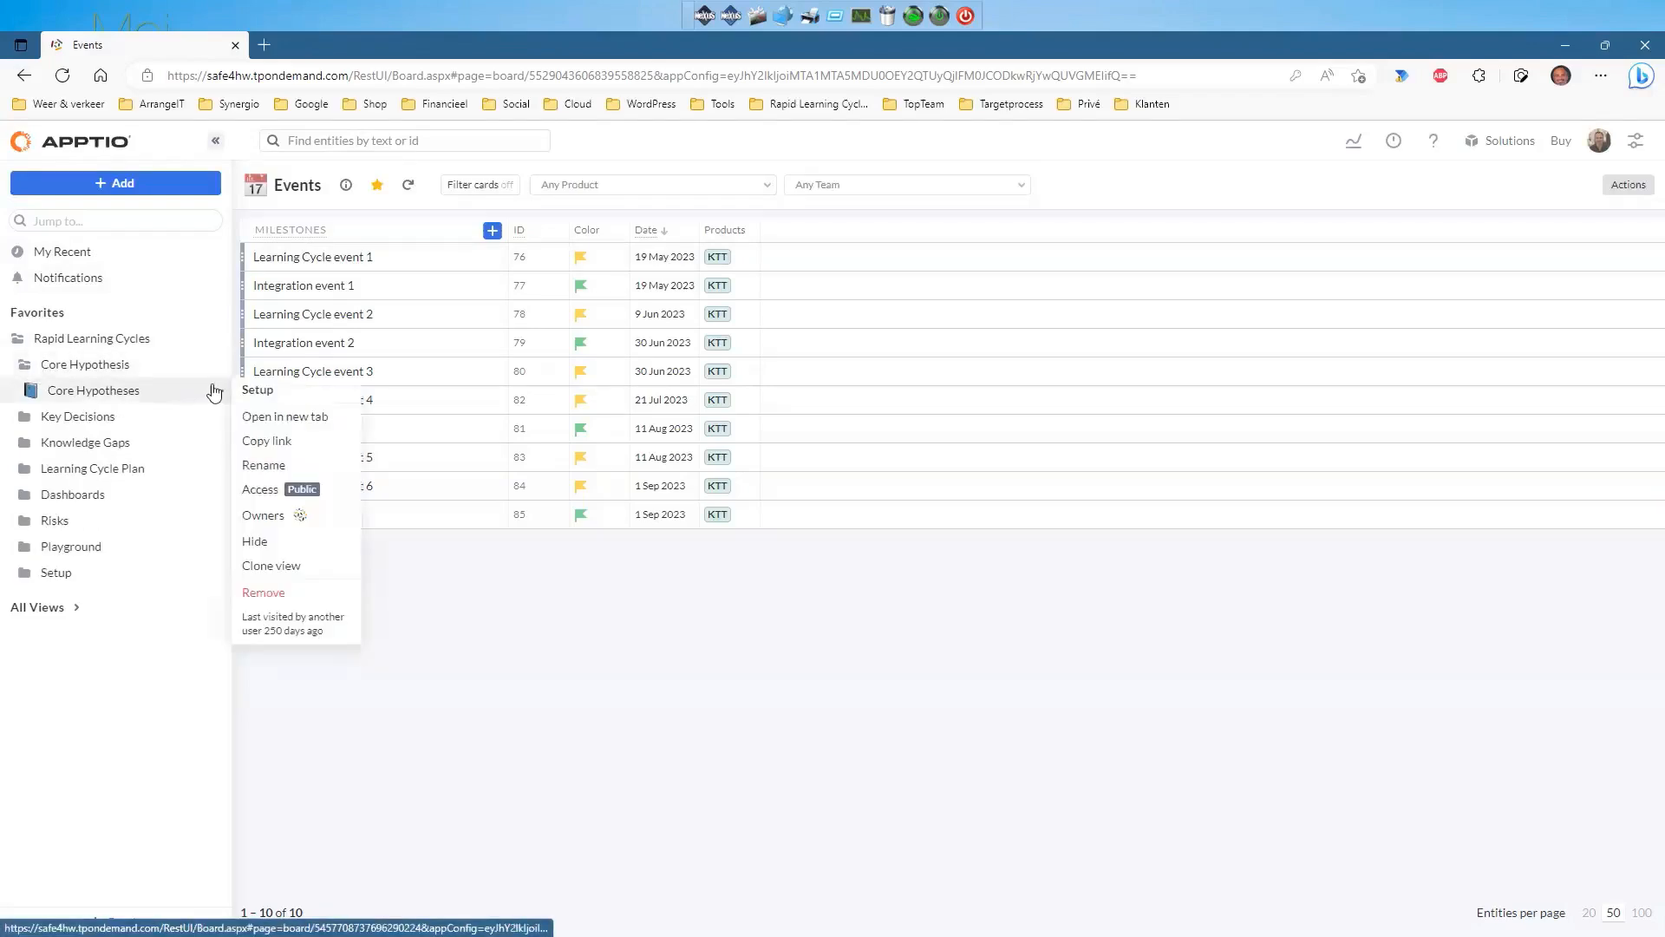
{"action": "left_click", "coordinate": [260, 489]}
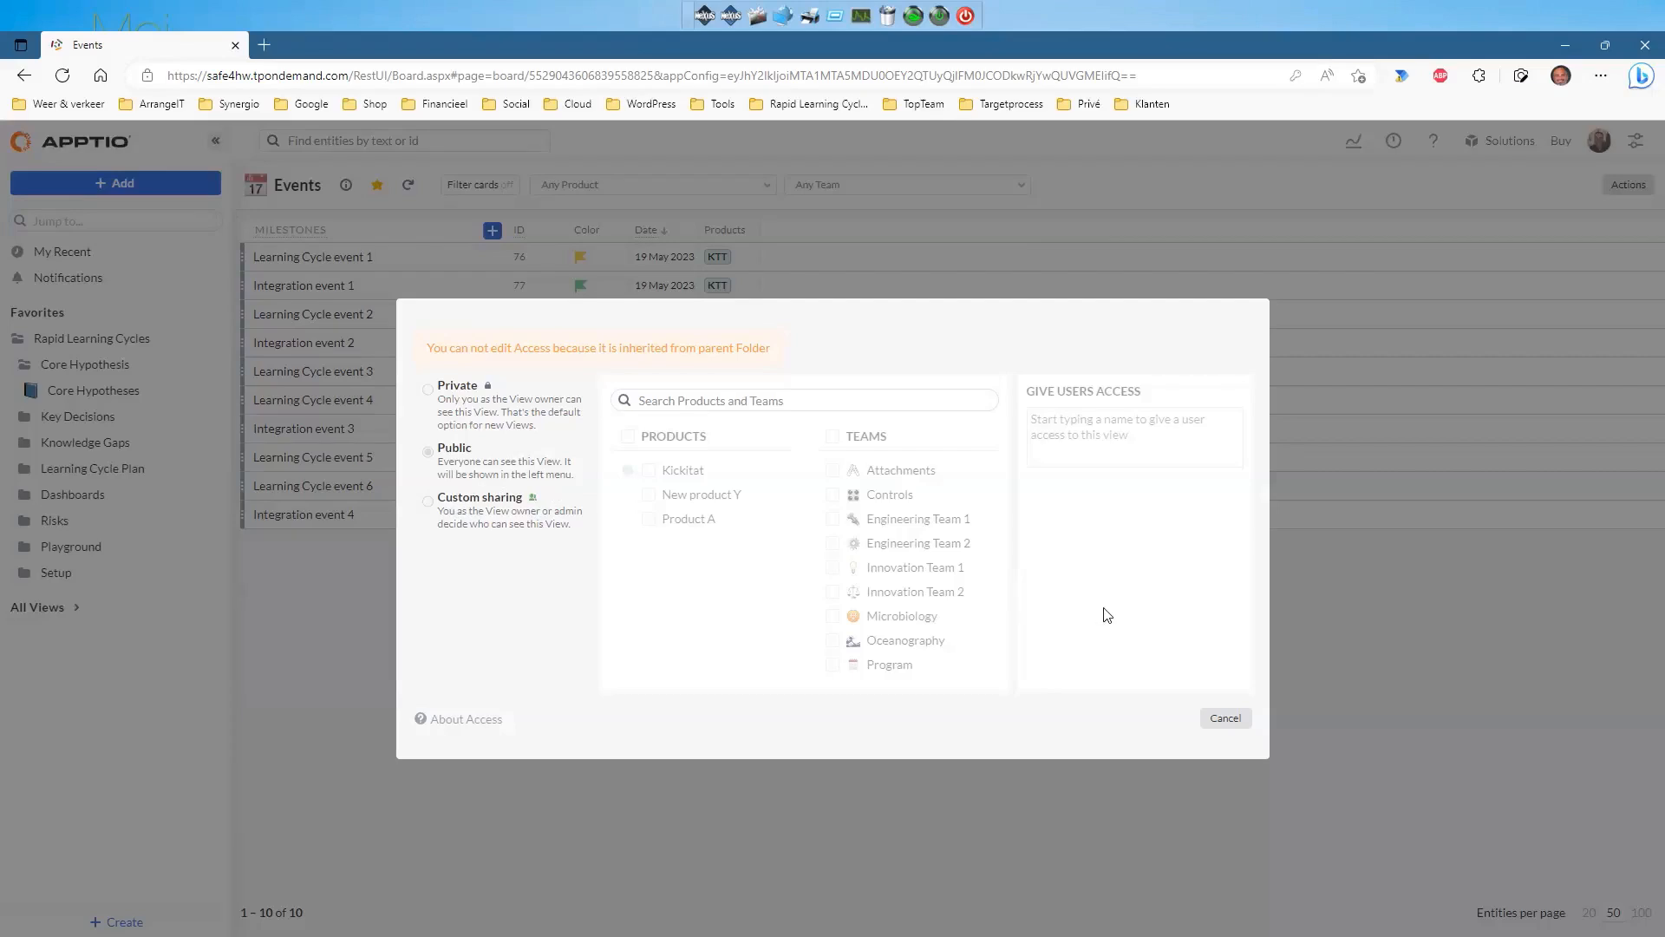
{"action": "left_click", "coordinate": [1227, 718]}
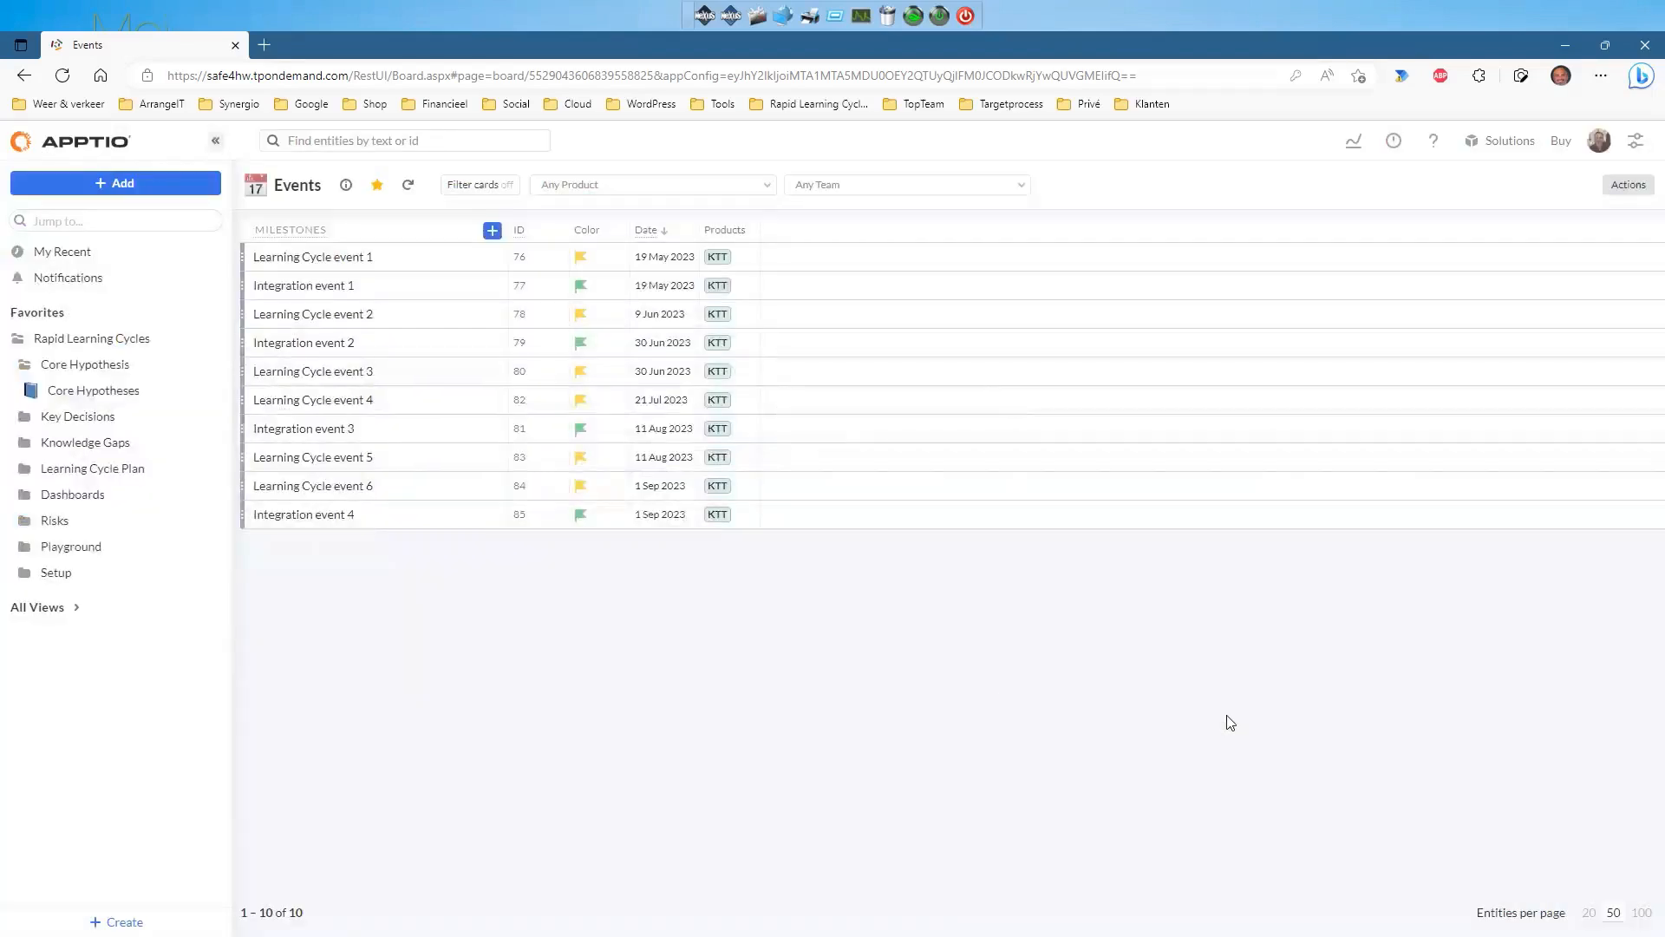
Reopen Teams and members from Setup, glance at a user's details, and collapse all teams.
{"action": "left_click", "coordinate": [24, 577]}
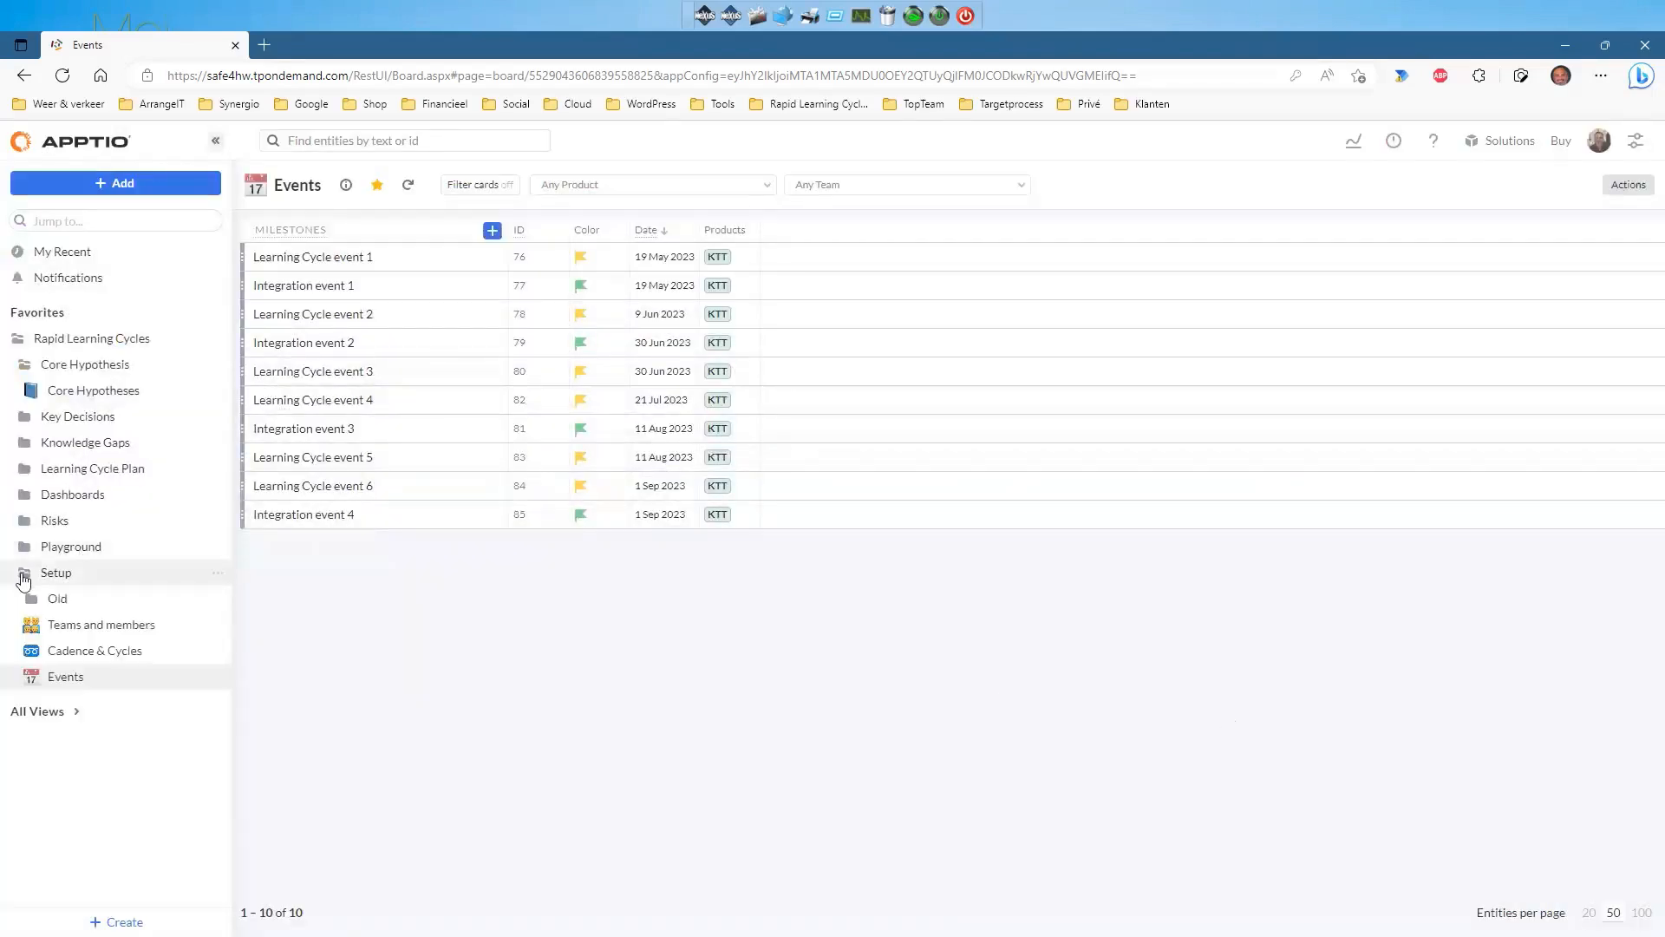
{"action": "left_click", "coordinate": [73, 628]}
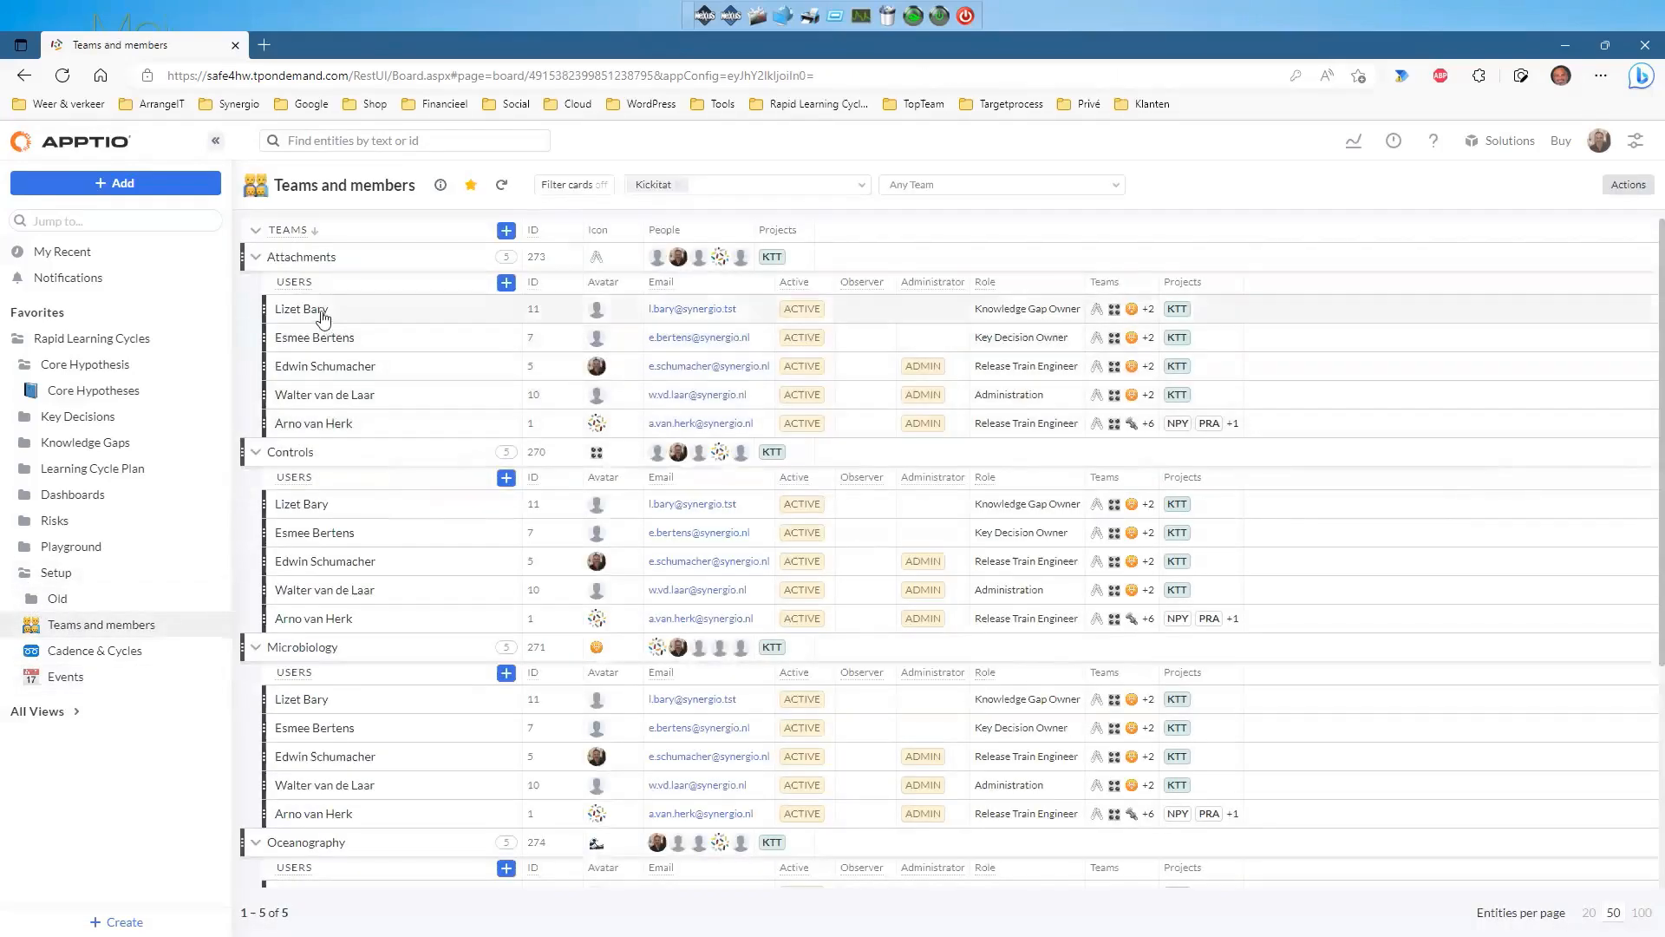
{"action": "left_click", "coordinate": [313, 310]}
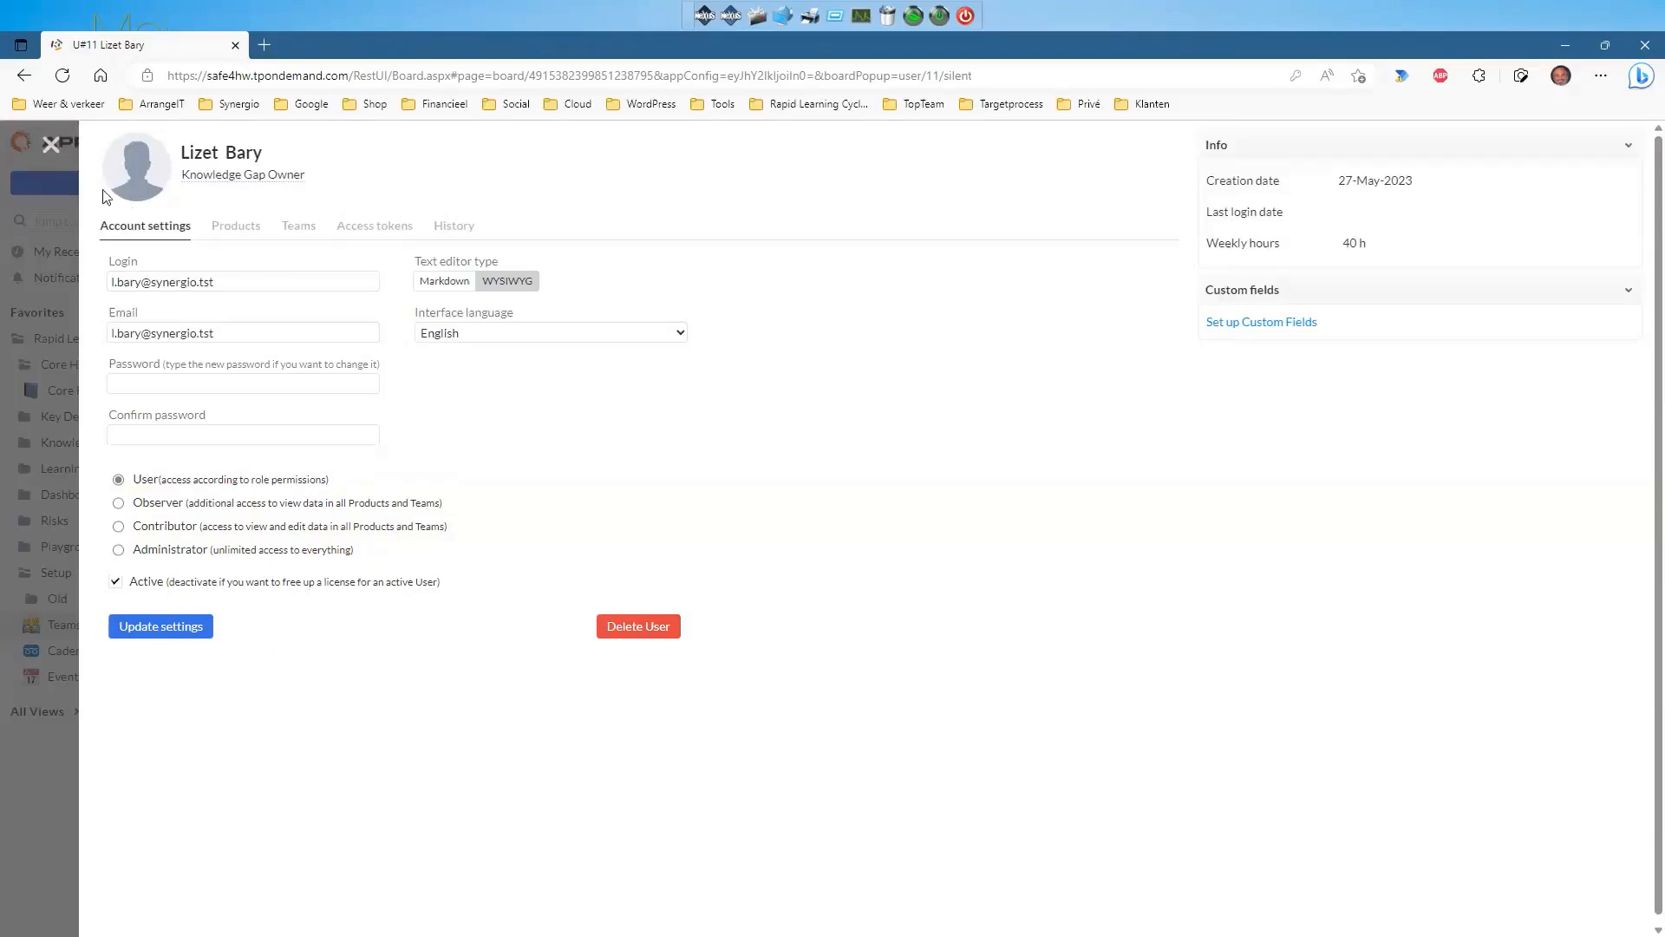
{"action": "left_click", "coordinate": [51, 146]}
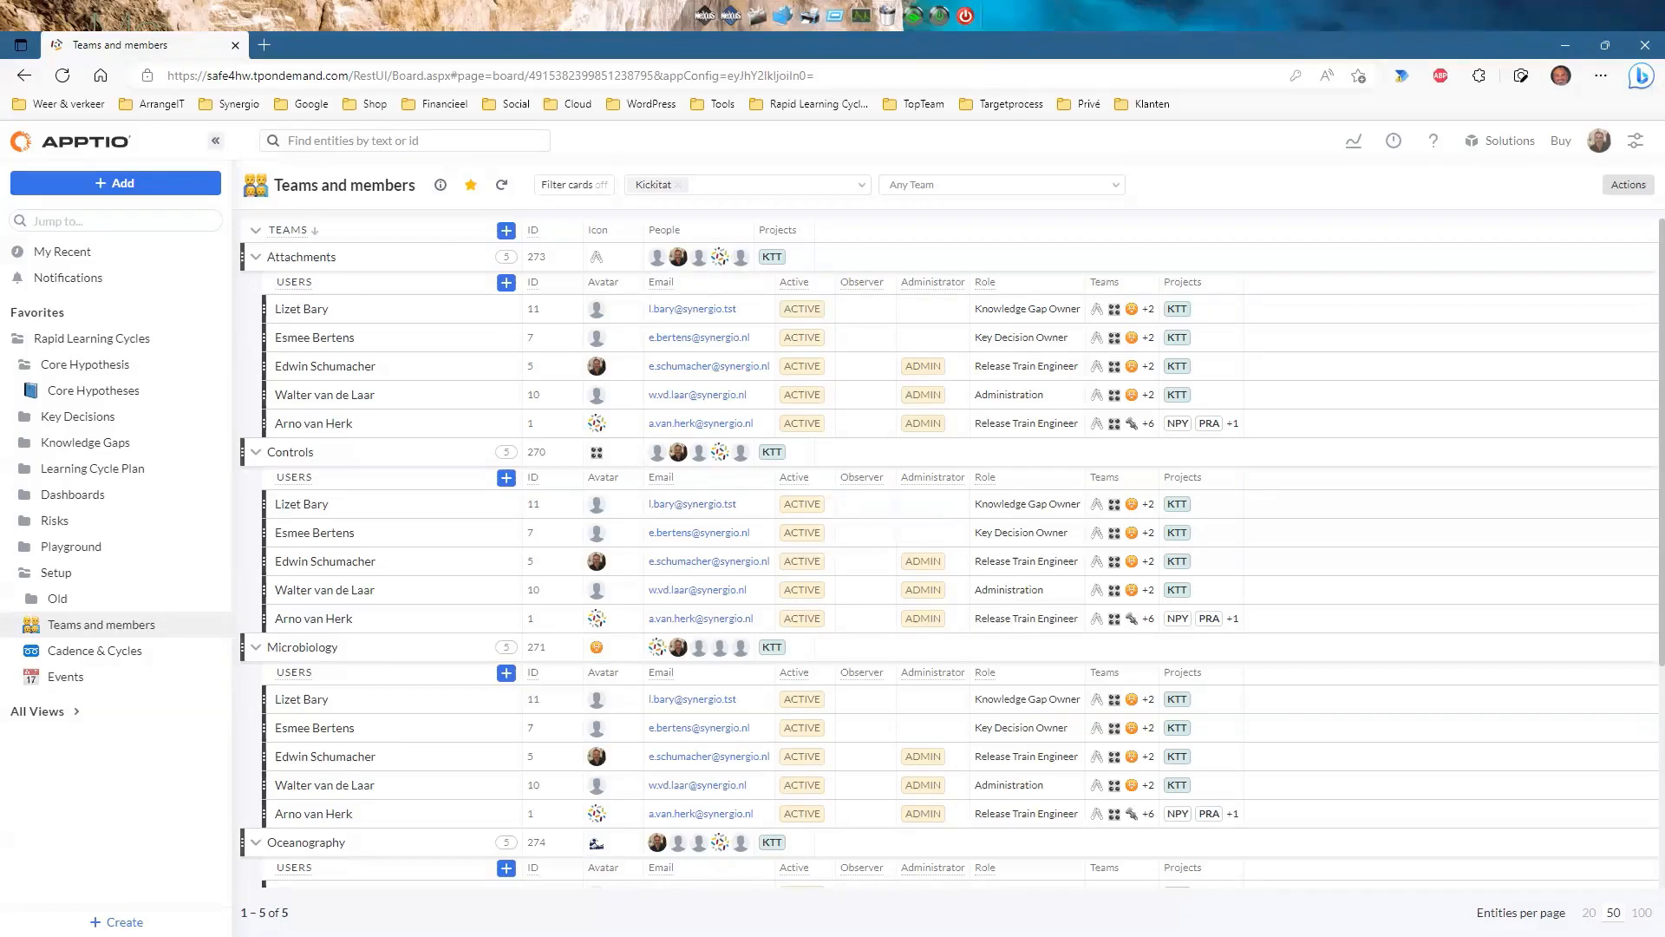
{"action": "left_click", "coordinate": [256, 230]}
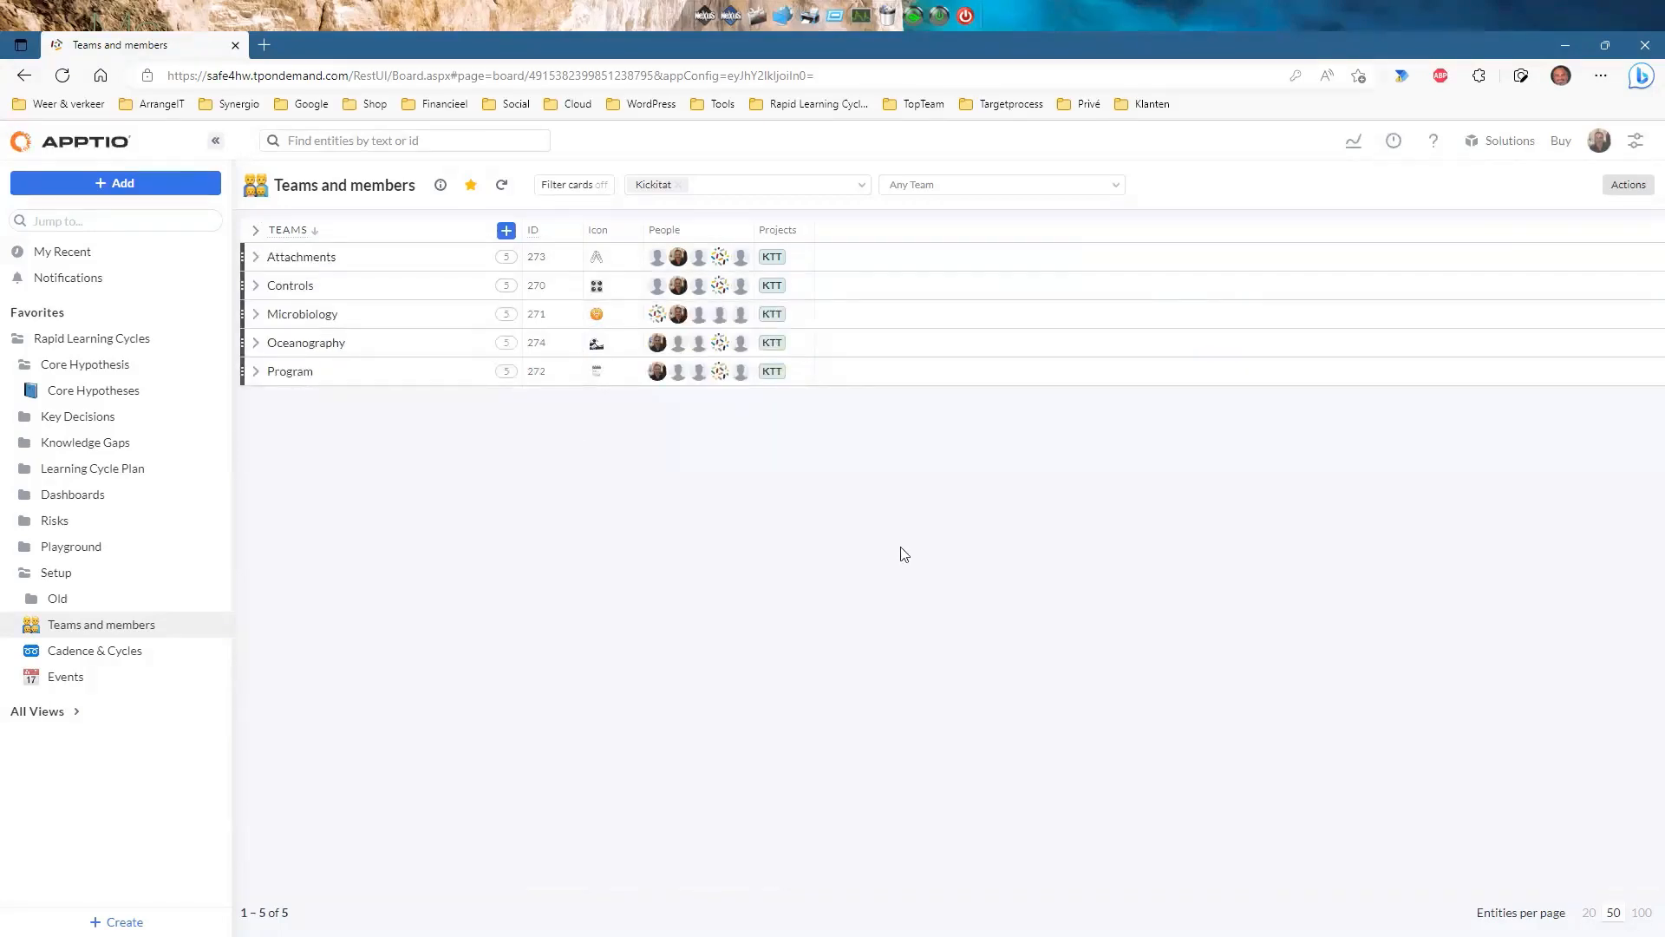